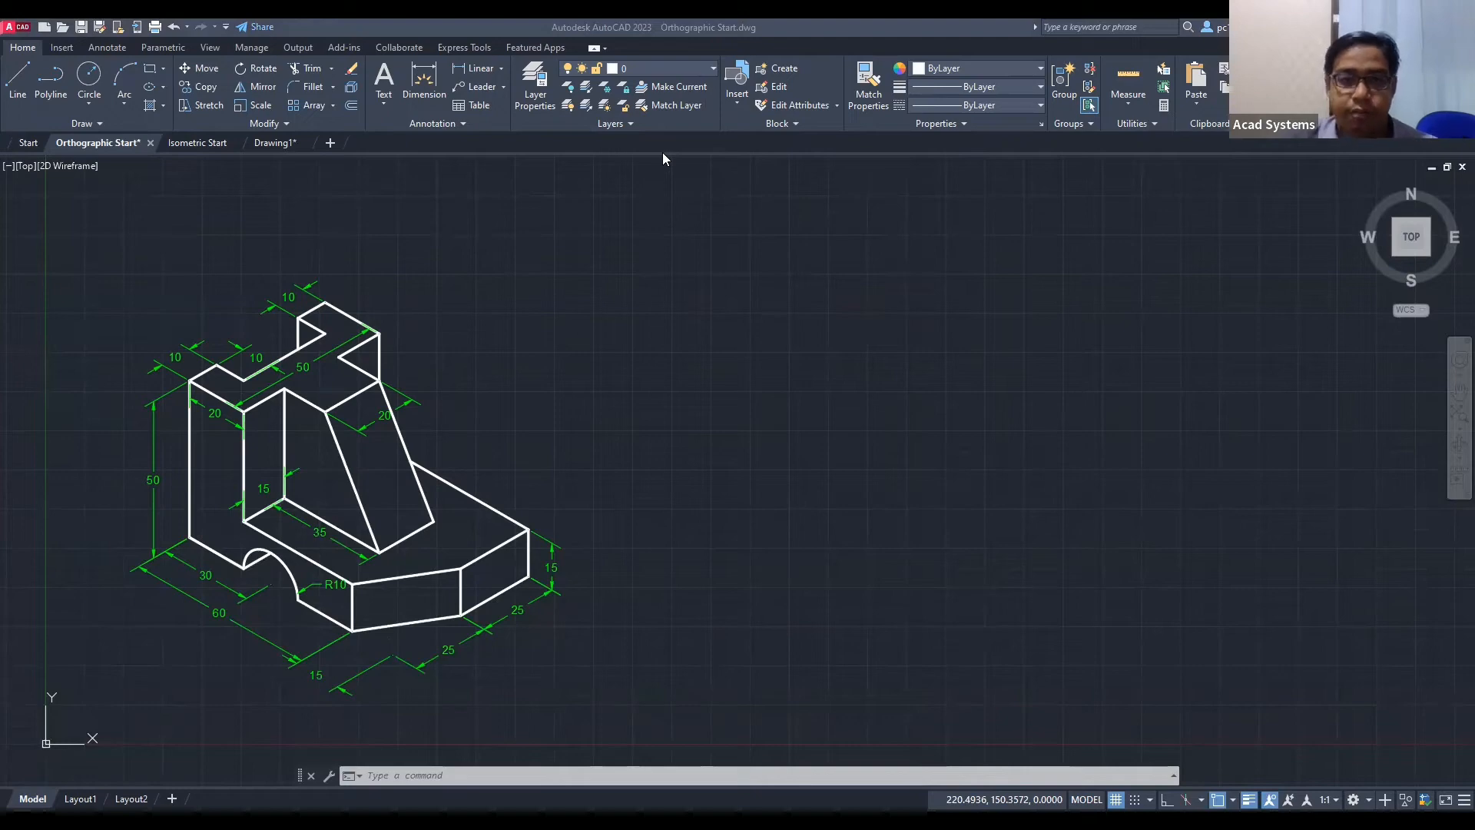
pyautogui.click(641, 225)
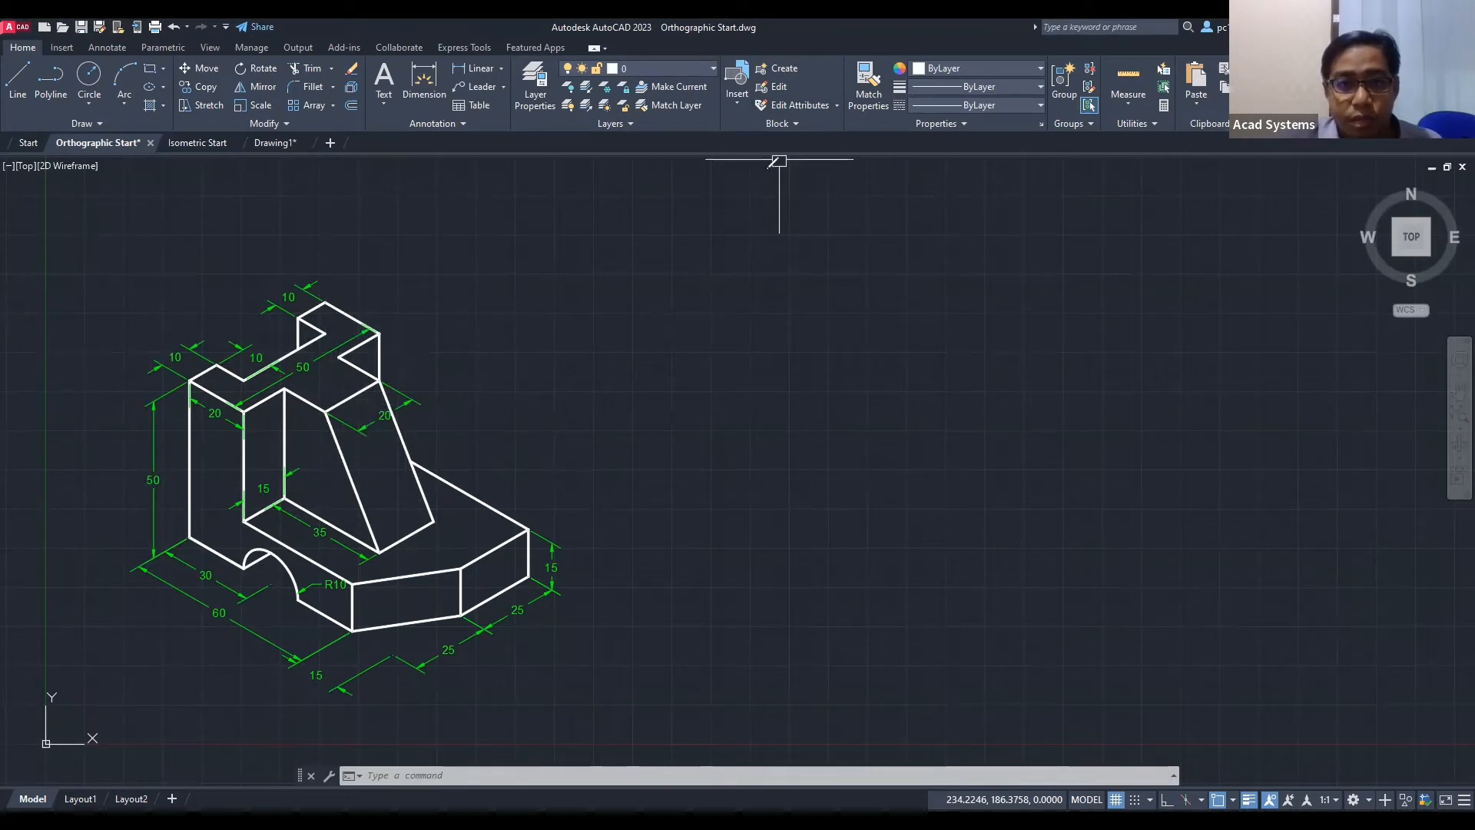
pyautogui.moveTo(324, 179)
pyautogui.mouseDown()
pyautogui.moveTo(333, 284)
pyautogui.moveTo(359, 249)
pyautogui.mouseUp()
pyautogui.moveTo(46, 603)
pyautogui.mouseDown()
pyautogui.moveTo(186, 537)
pyautogui.moveTo(173, 578)
pyautogui.mouseUp()
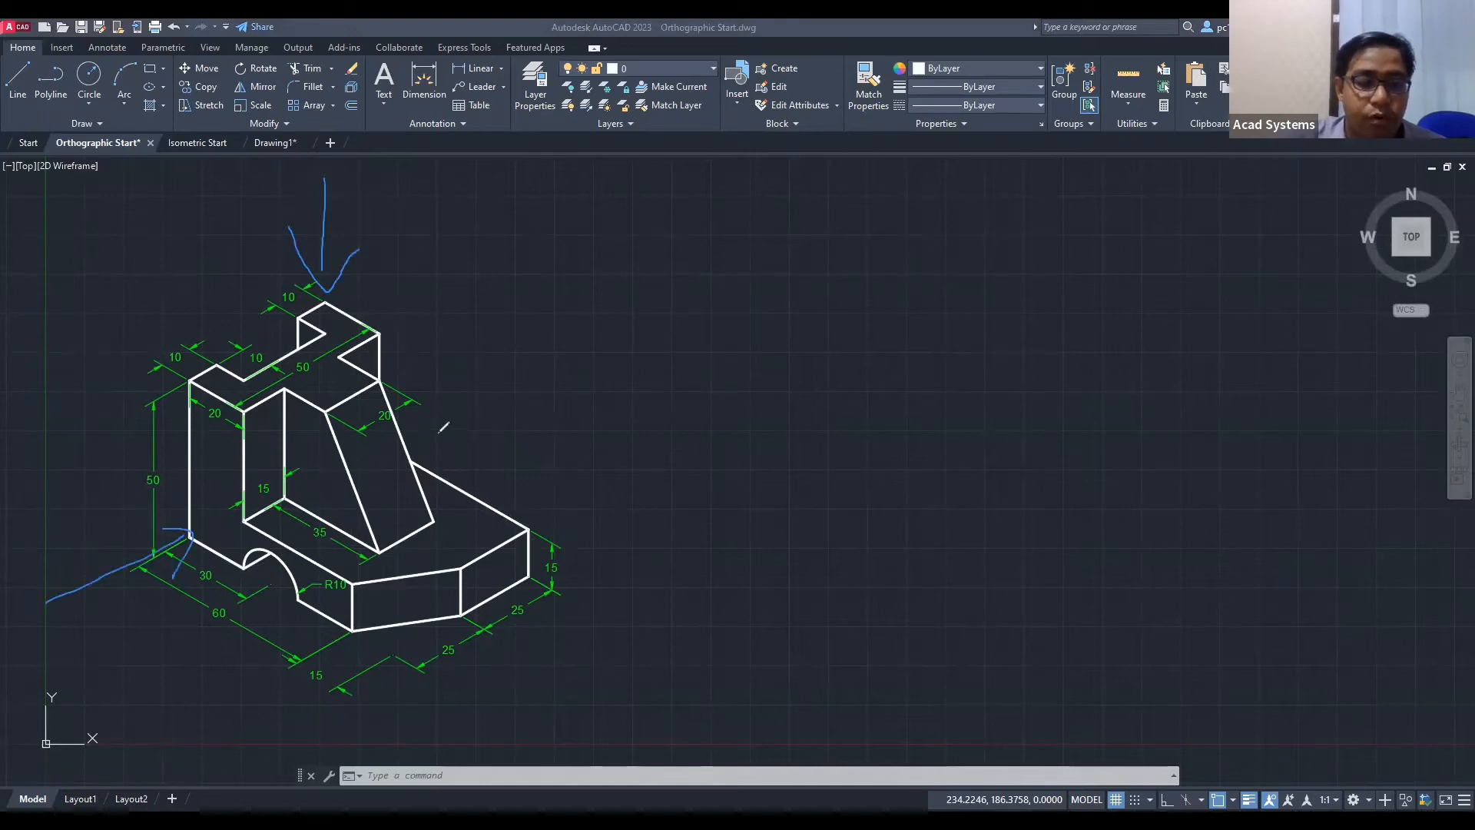
pyautogui.moveTo(558, 548); pyautogui.dragTo(648, 624)
pyautogui.moveTo(556, 565)
pyautogui.mouseDown()
pyautogui.moveTo(565, 612)
pyautogui.moveTo(581, 553)
pyautogui.mouseUp()
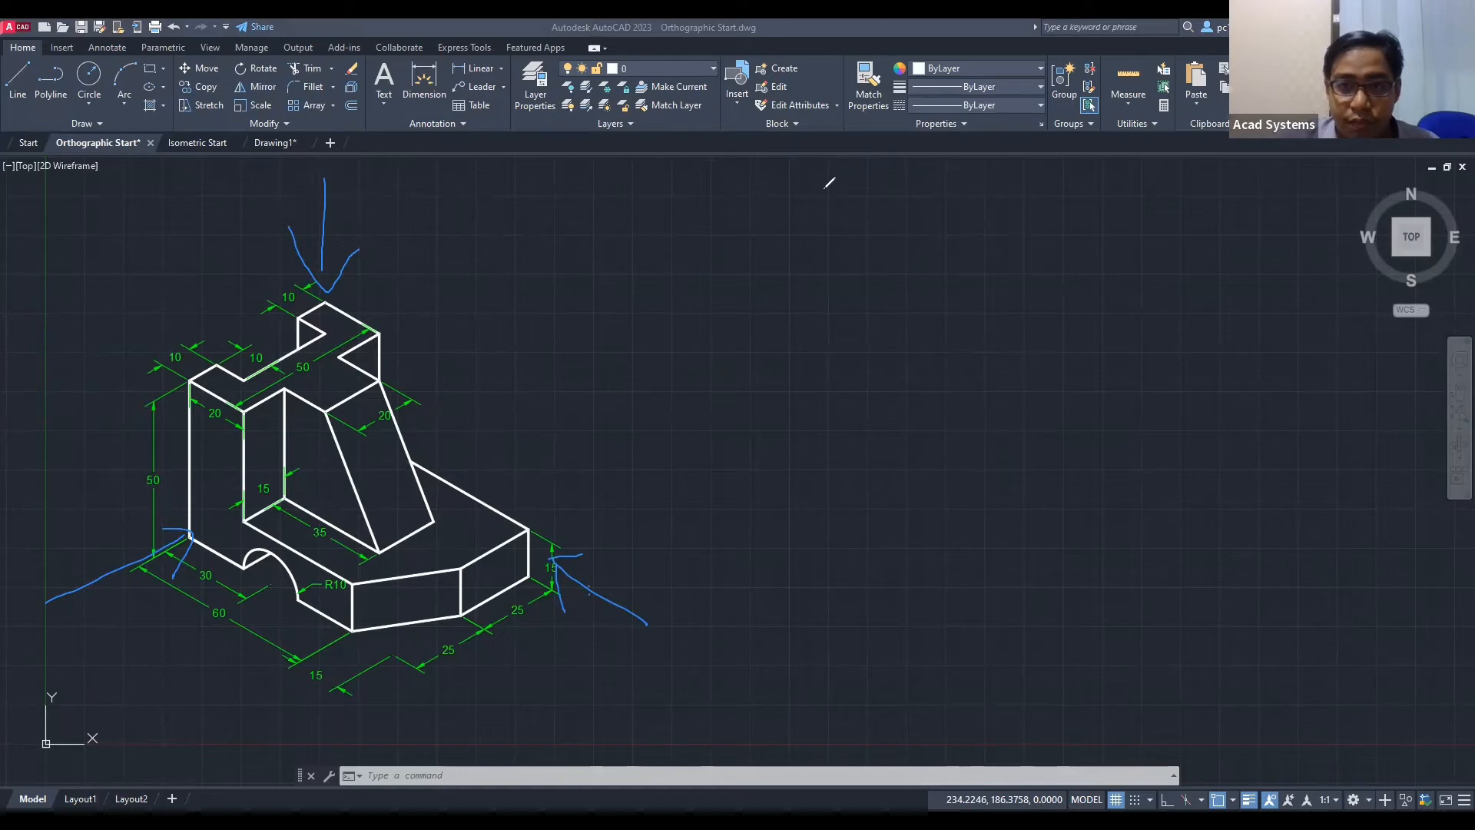
pyautogui.press('e')
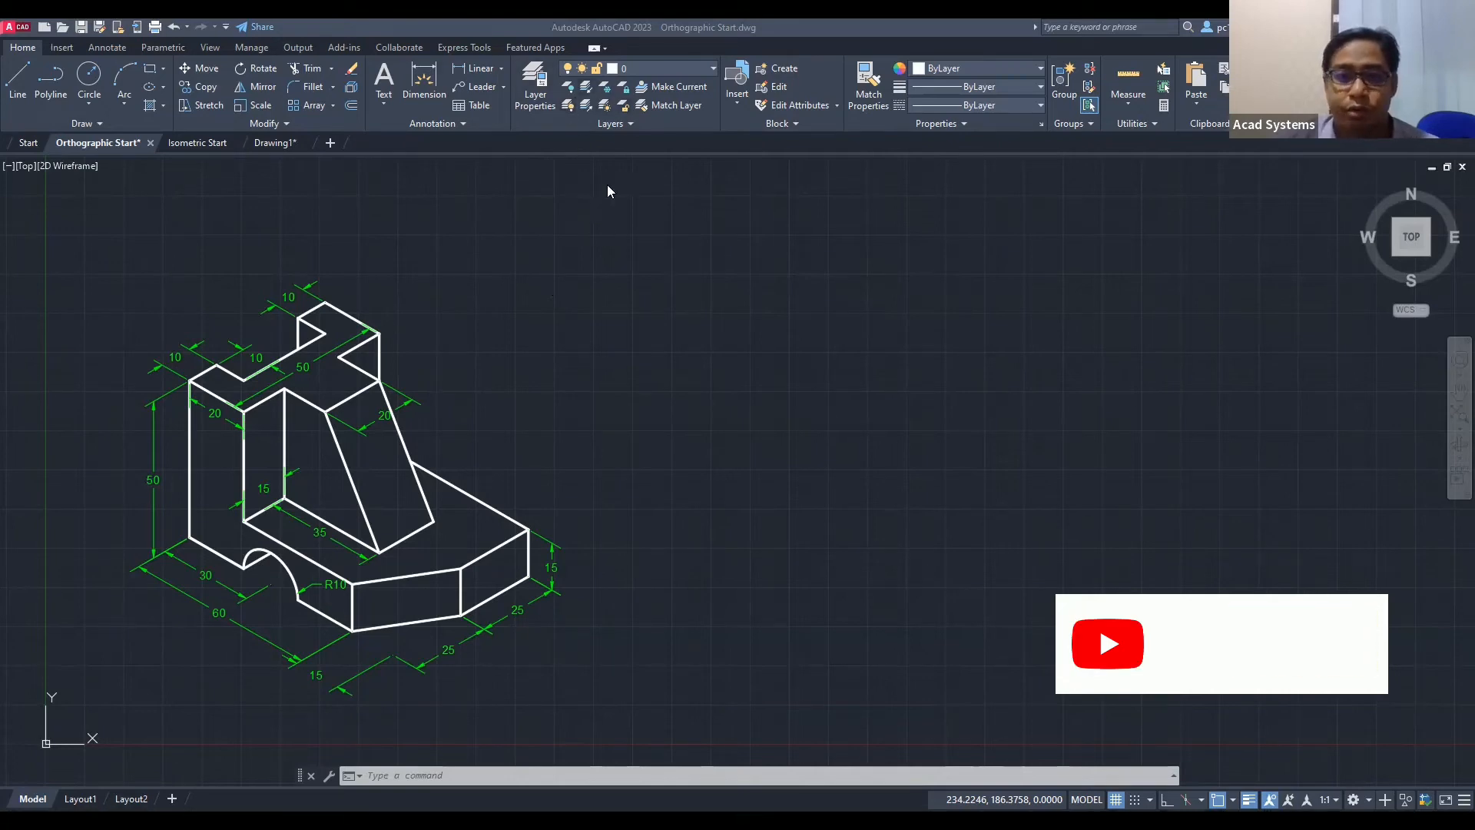
# Step: Review the properties of the existing Dimension and Object layers in the layer manager
pyautogui.click(534, 91)
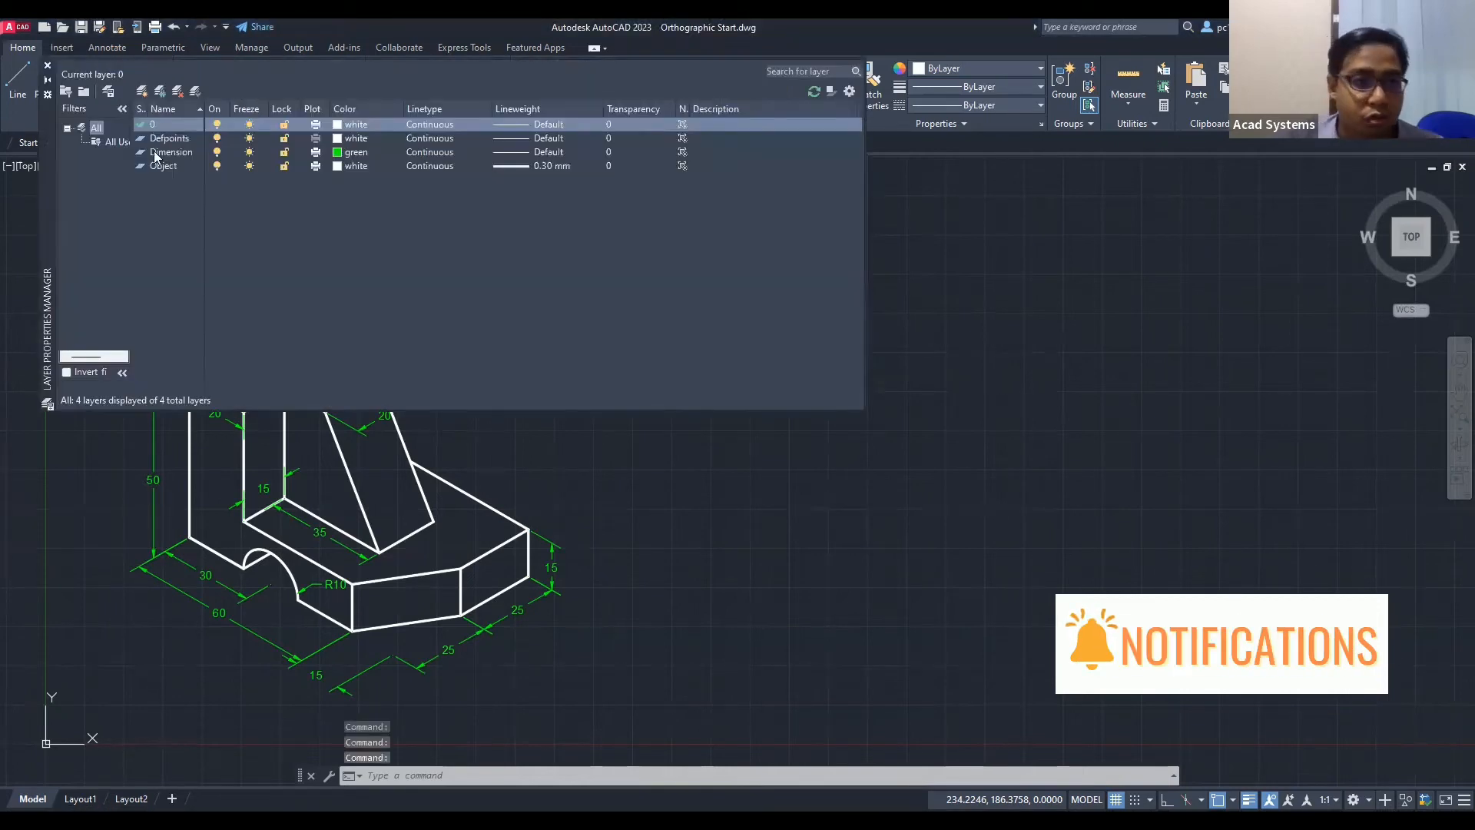
pyautogui.click(186, 152)
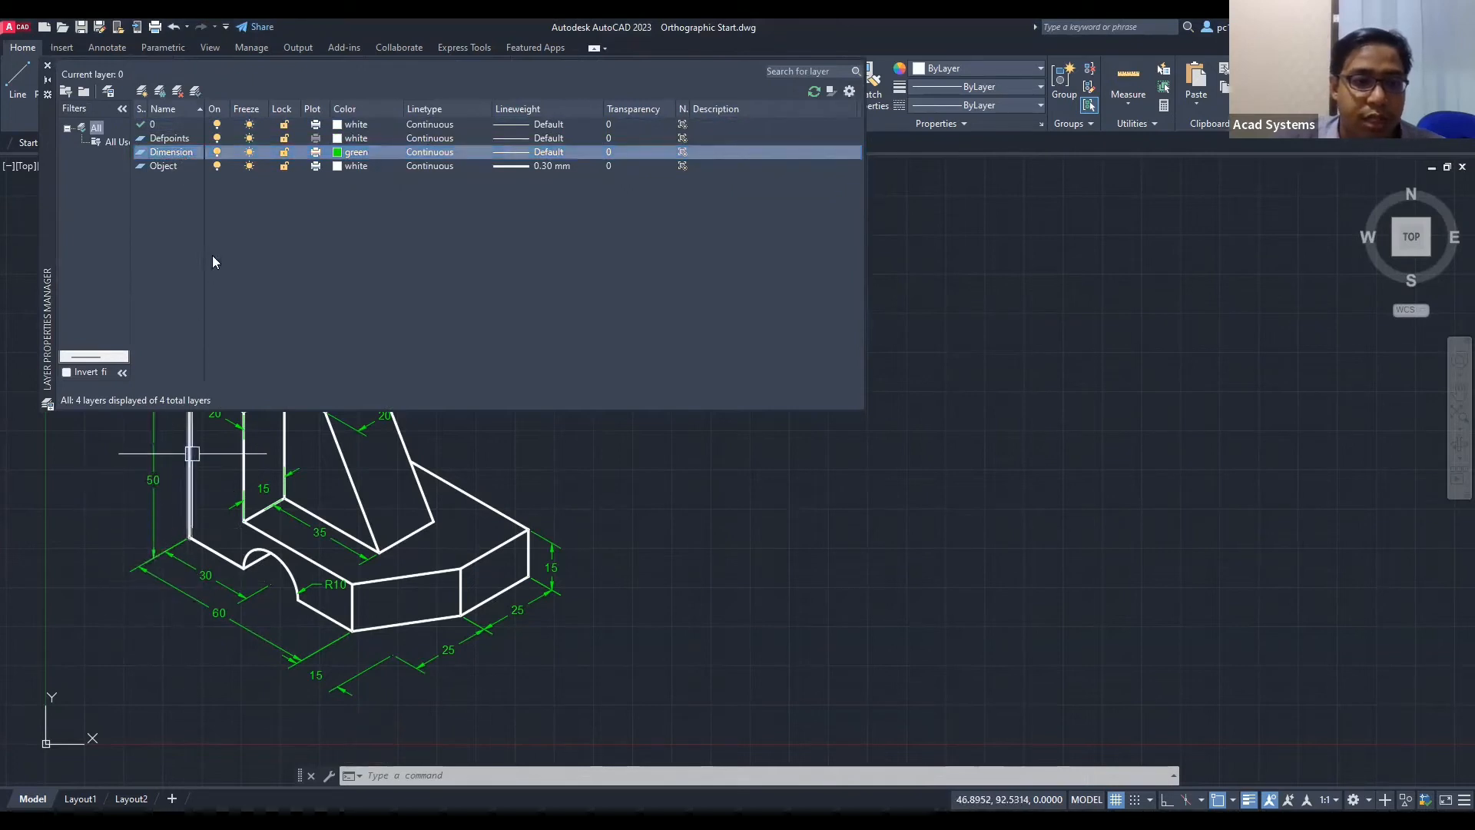
pyautogui.click(181, 165)
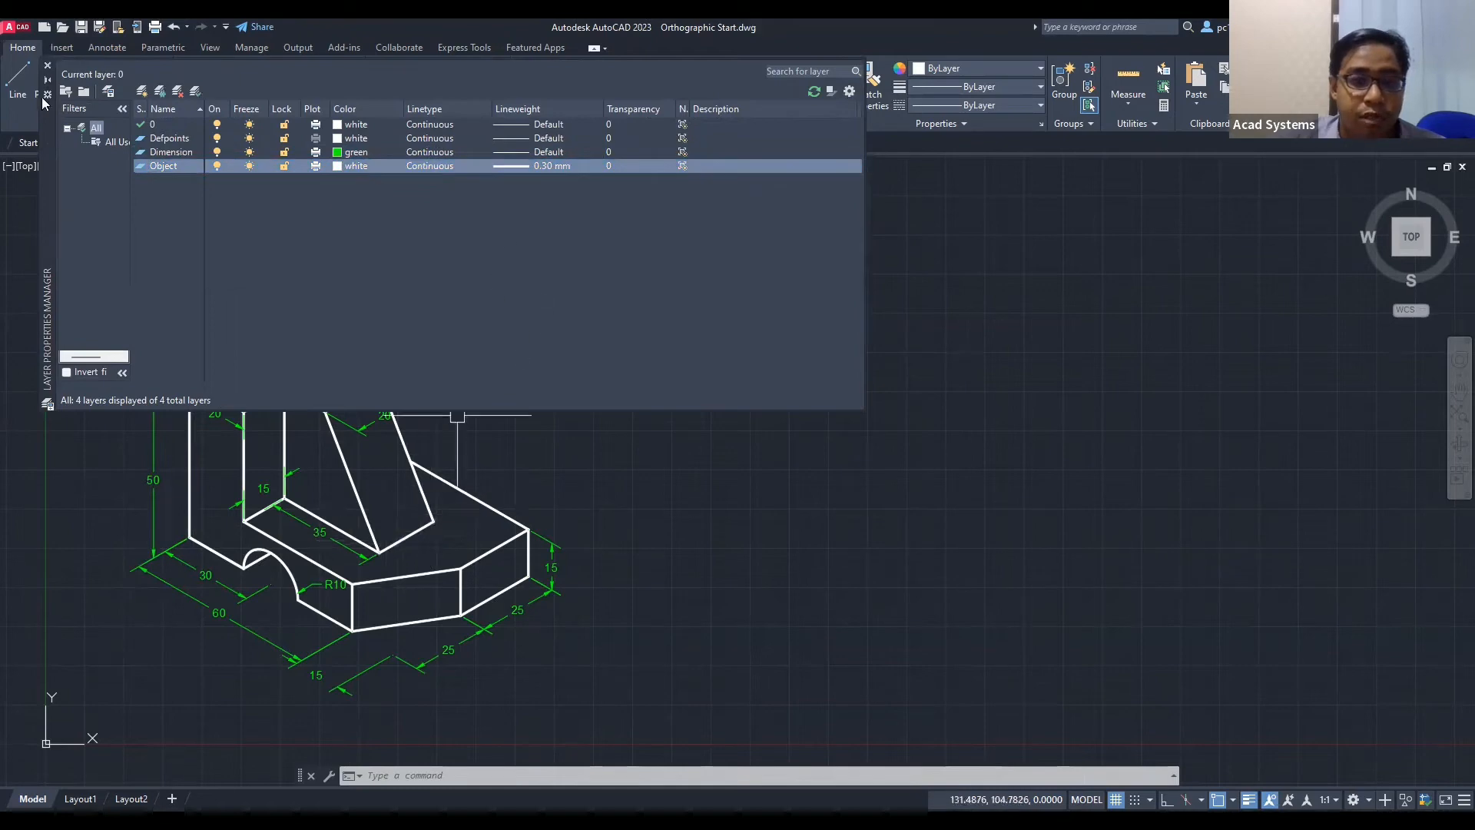
pyautogui.click(47, 65)
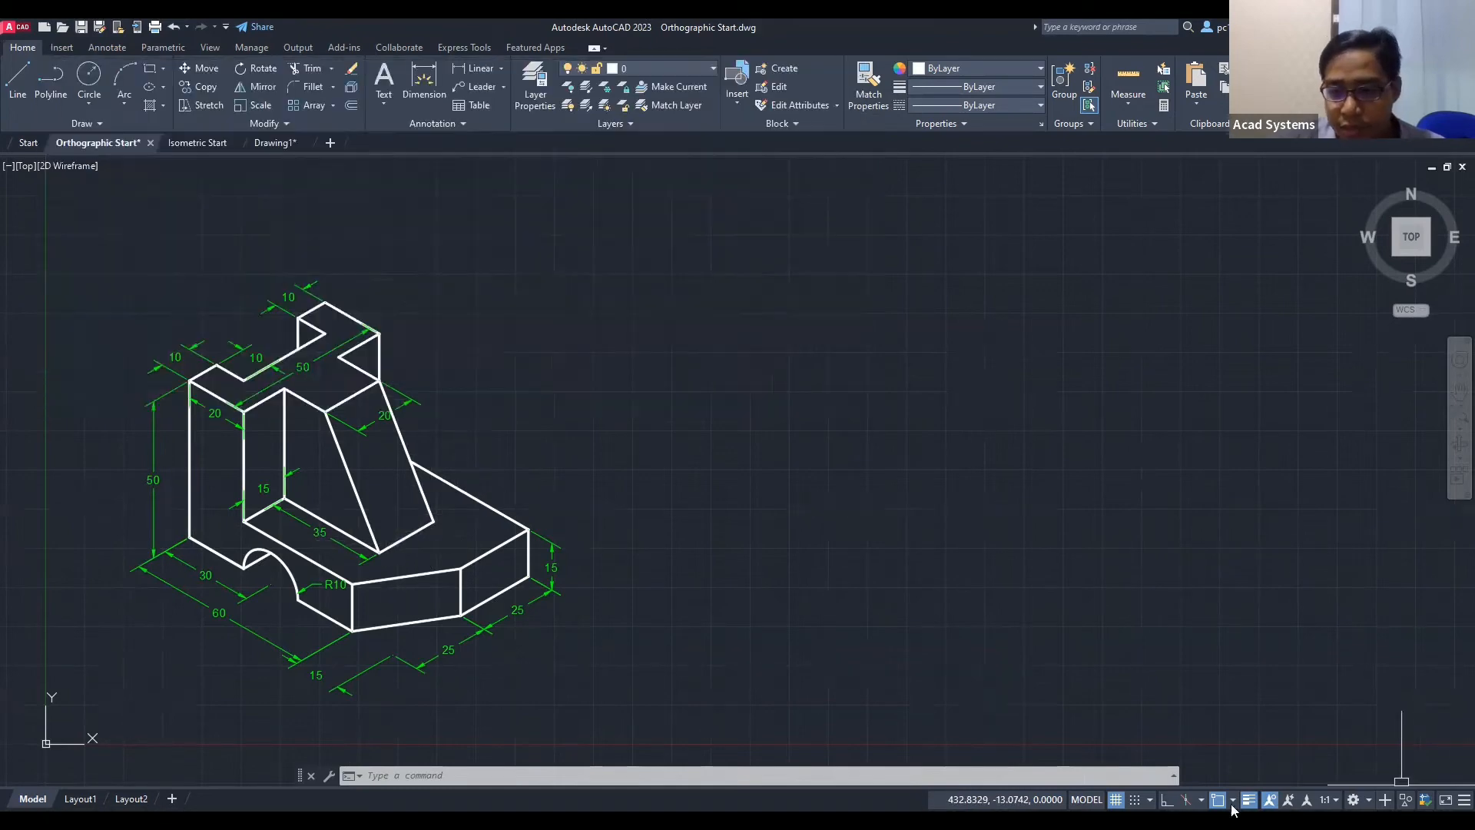
# Step: Compare the isometric drawing with lineweight display switched off and back on
pyautogui.click(1248, 801)
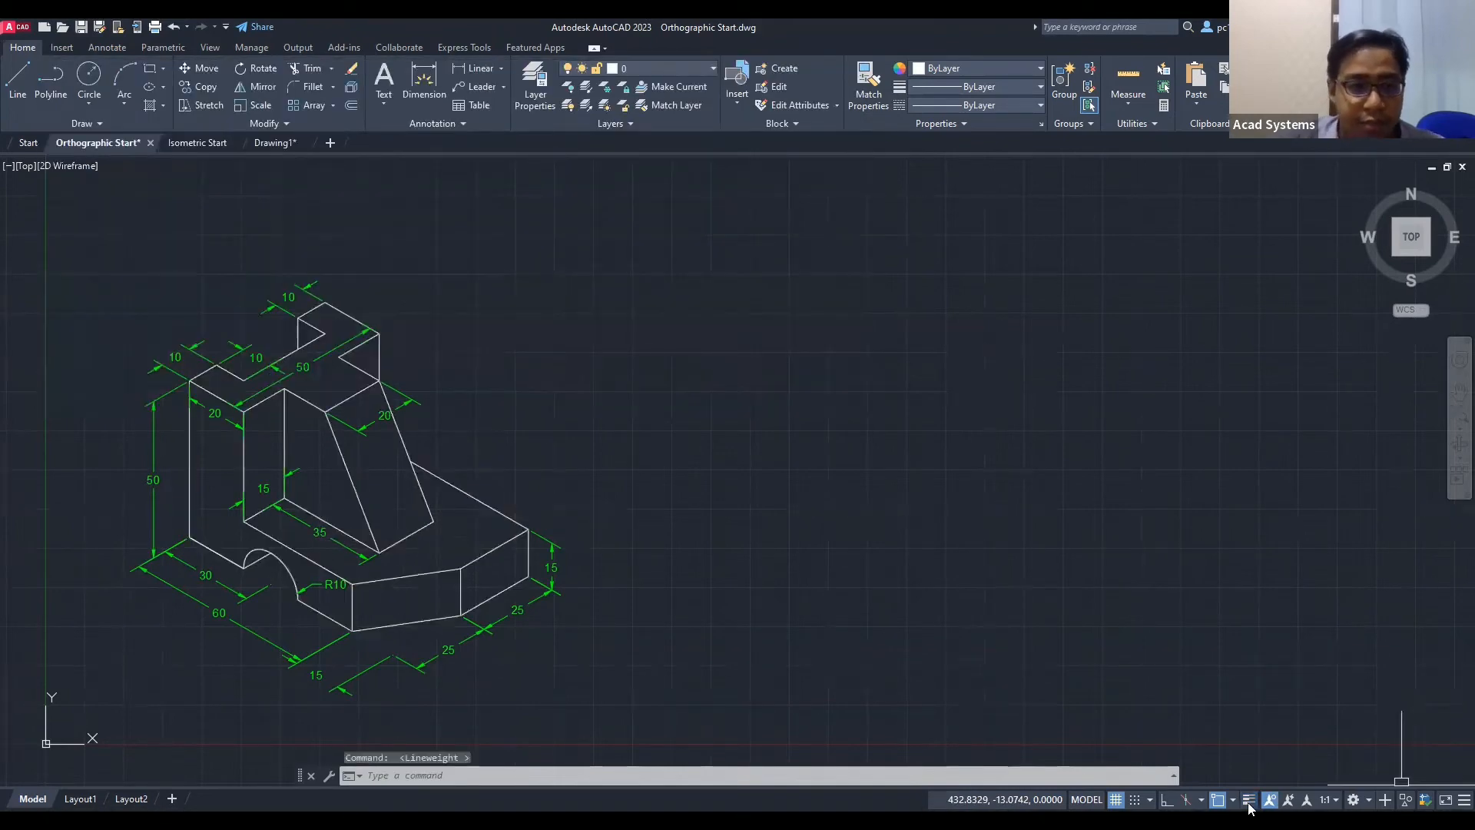
pyautogui.click(1249, 802)
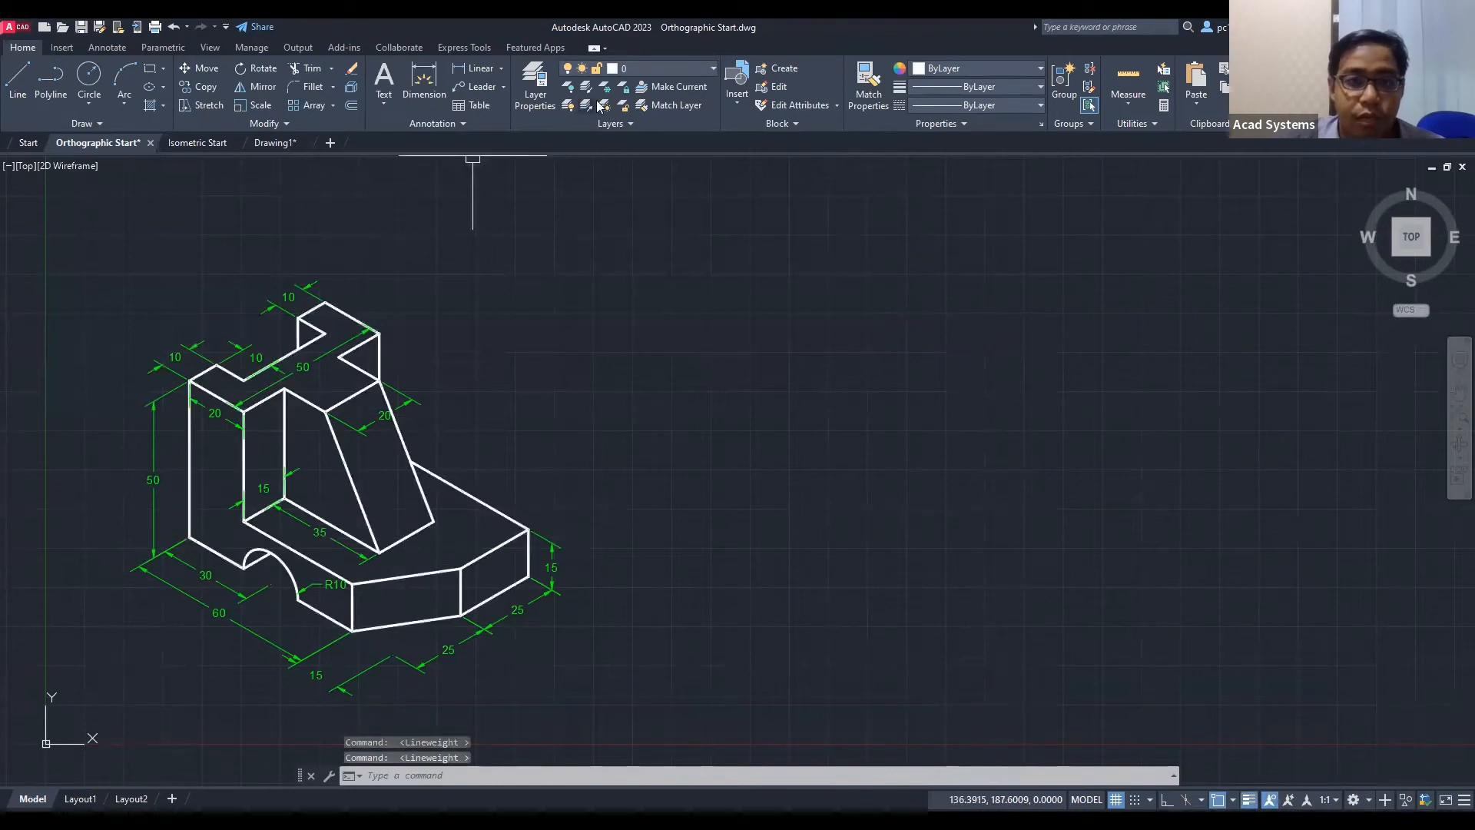
pyautogui.click(642, 68)
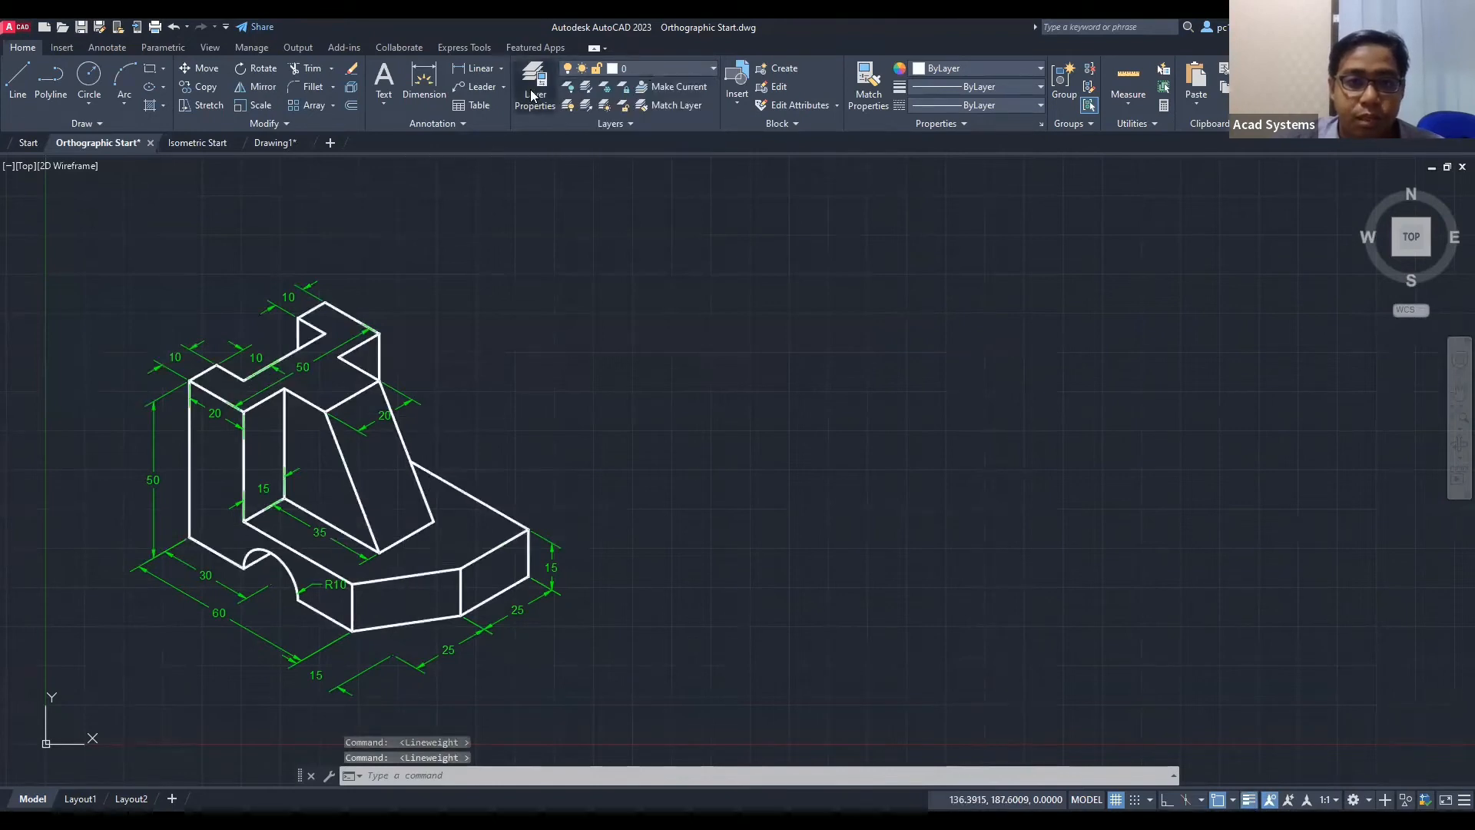
# Step: Create a new layer named Projection based on the Object layer's settings
pyautogui.click(535, 86)
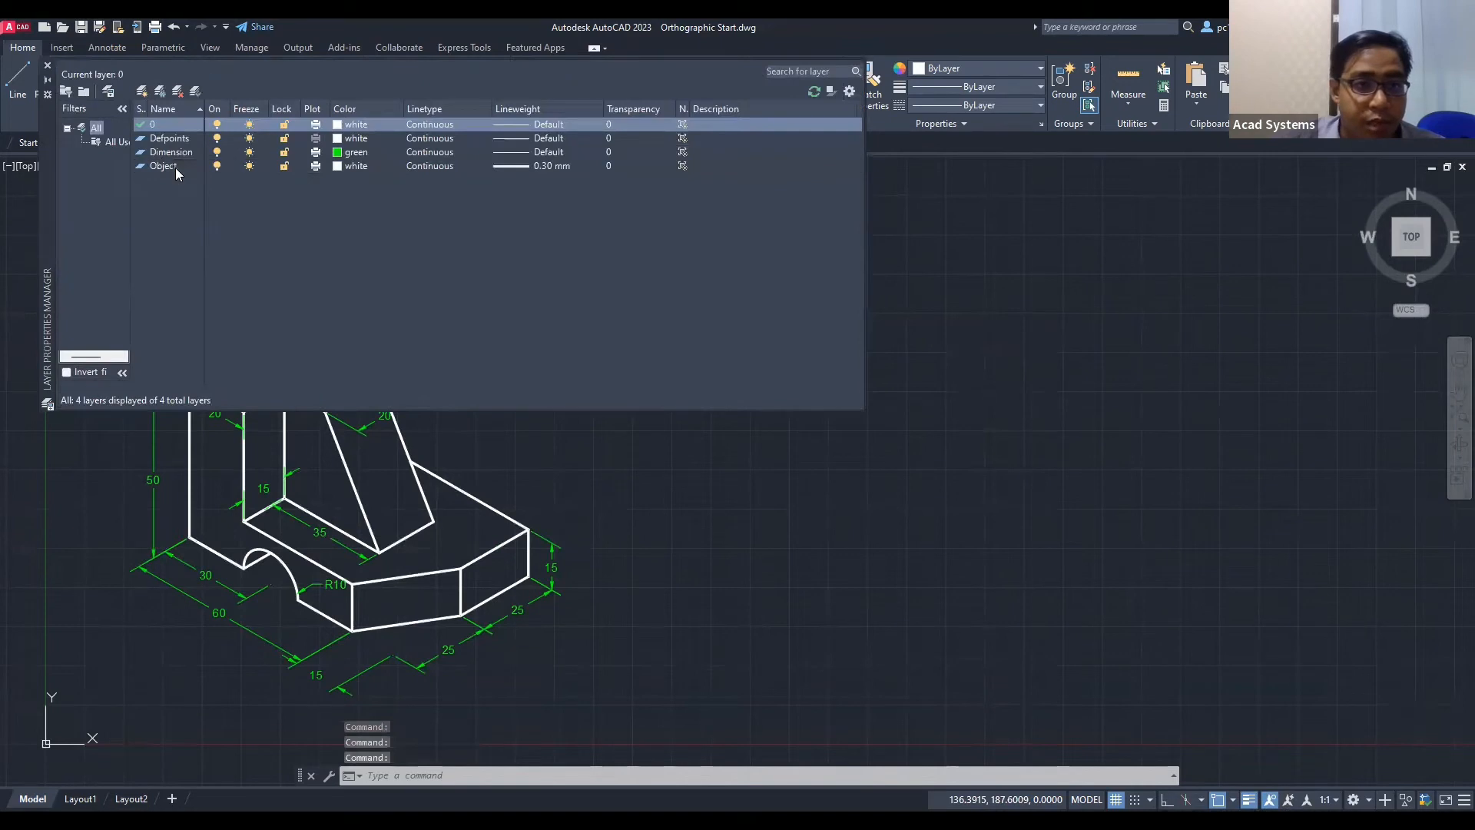
pyautogui.click(176, 167)
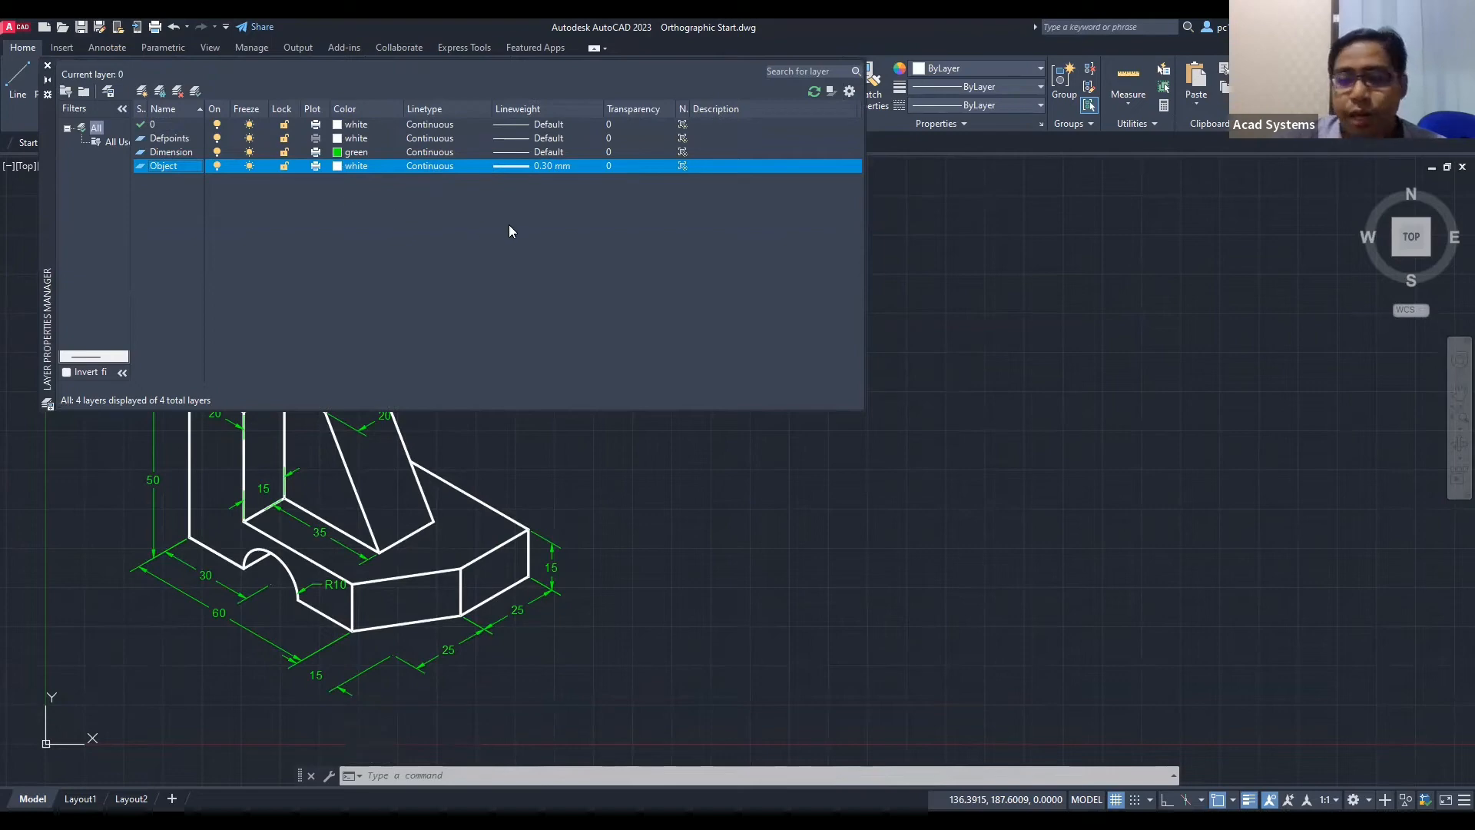
pyautogui.click(141, 90)
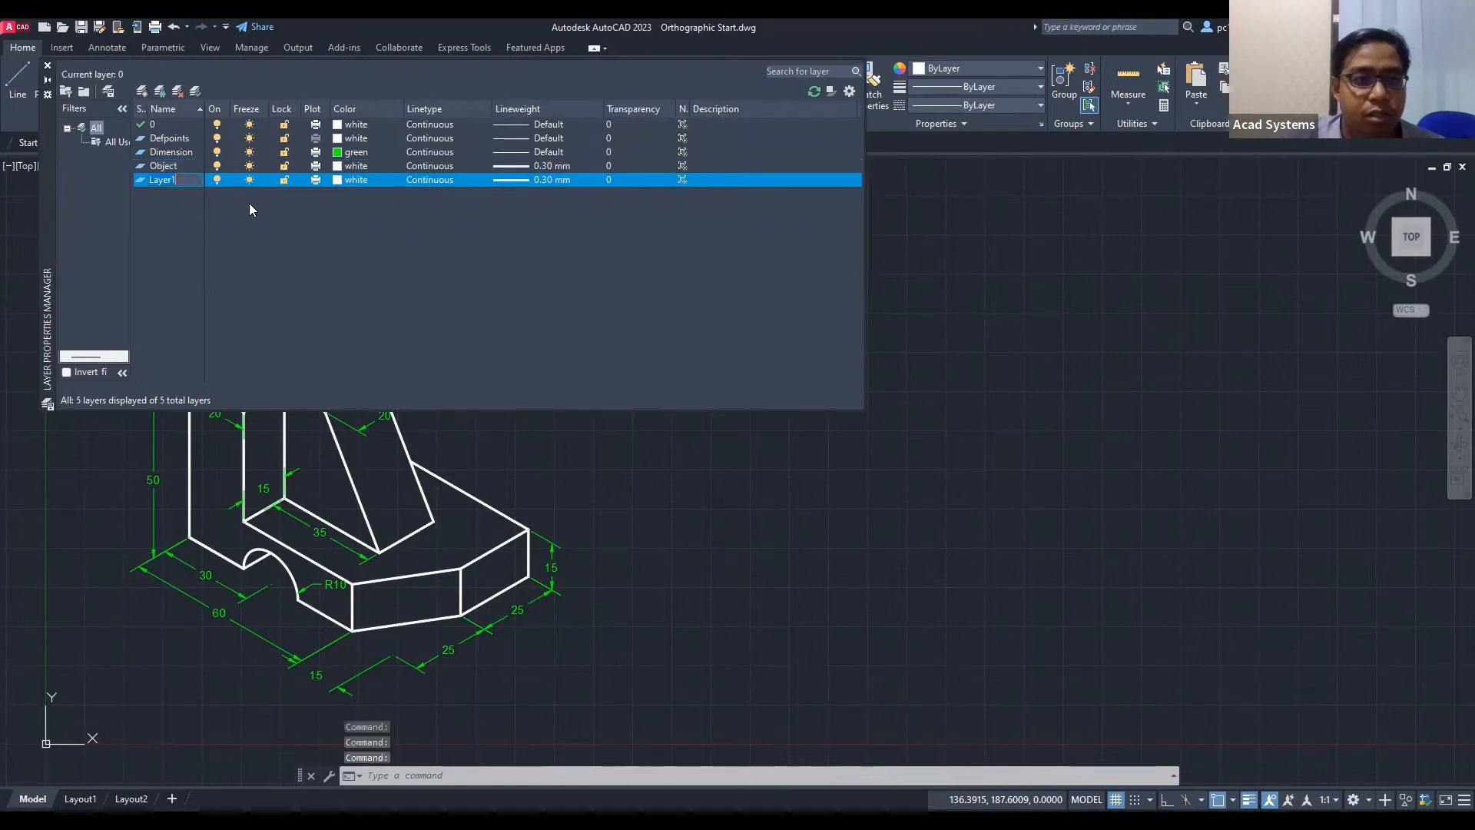
pyautogui.write('Projection')
pyautogui.press('Return')
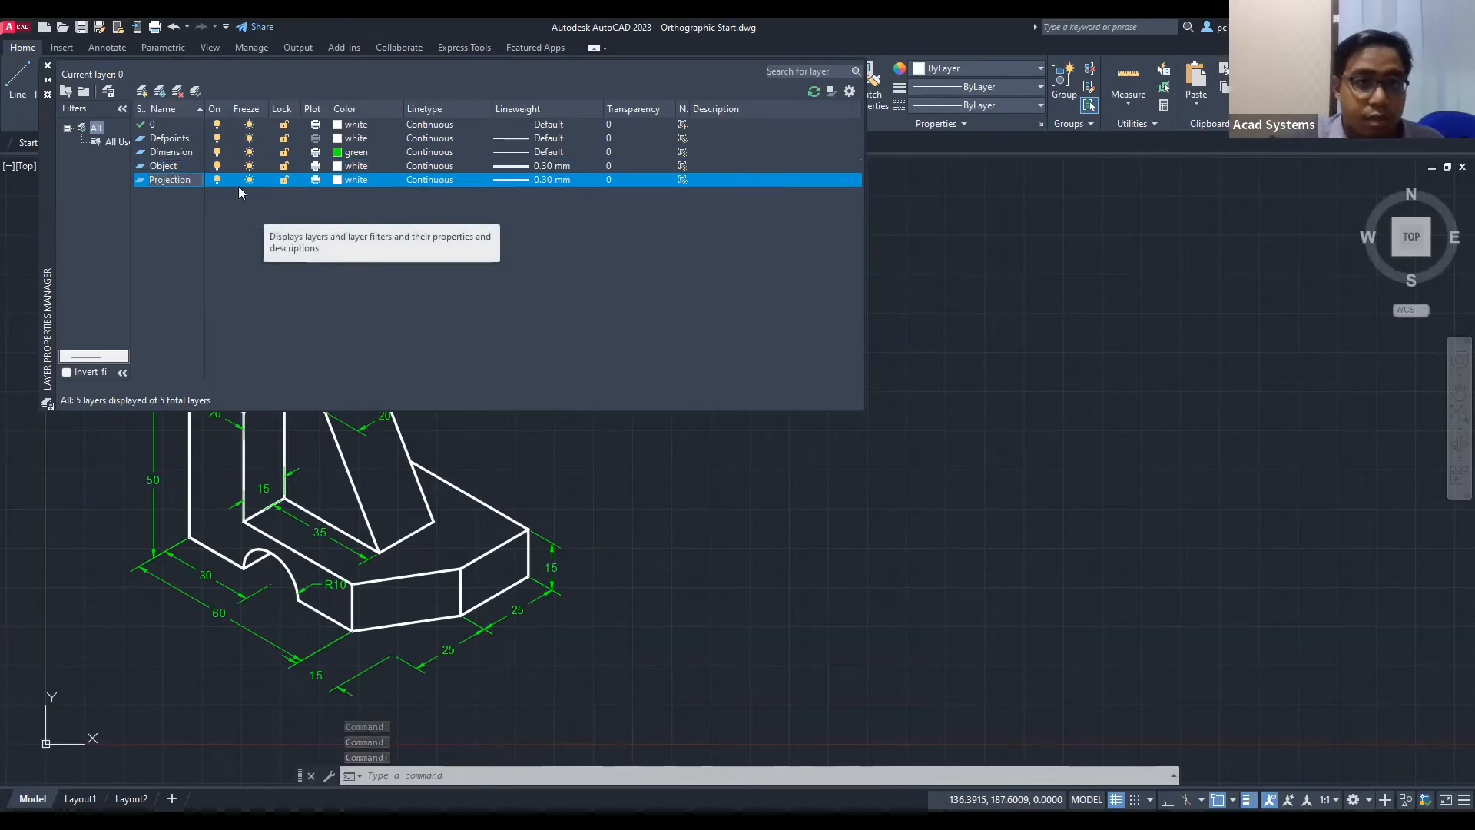
# Step: Set the Projection layer's color to cyan and its transparency to 60
pyautogui.click(339, 180)
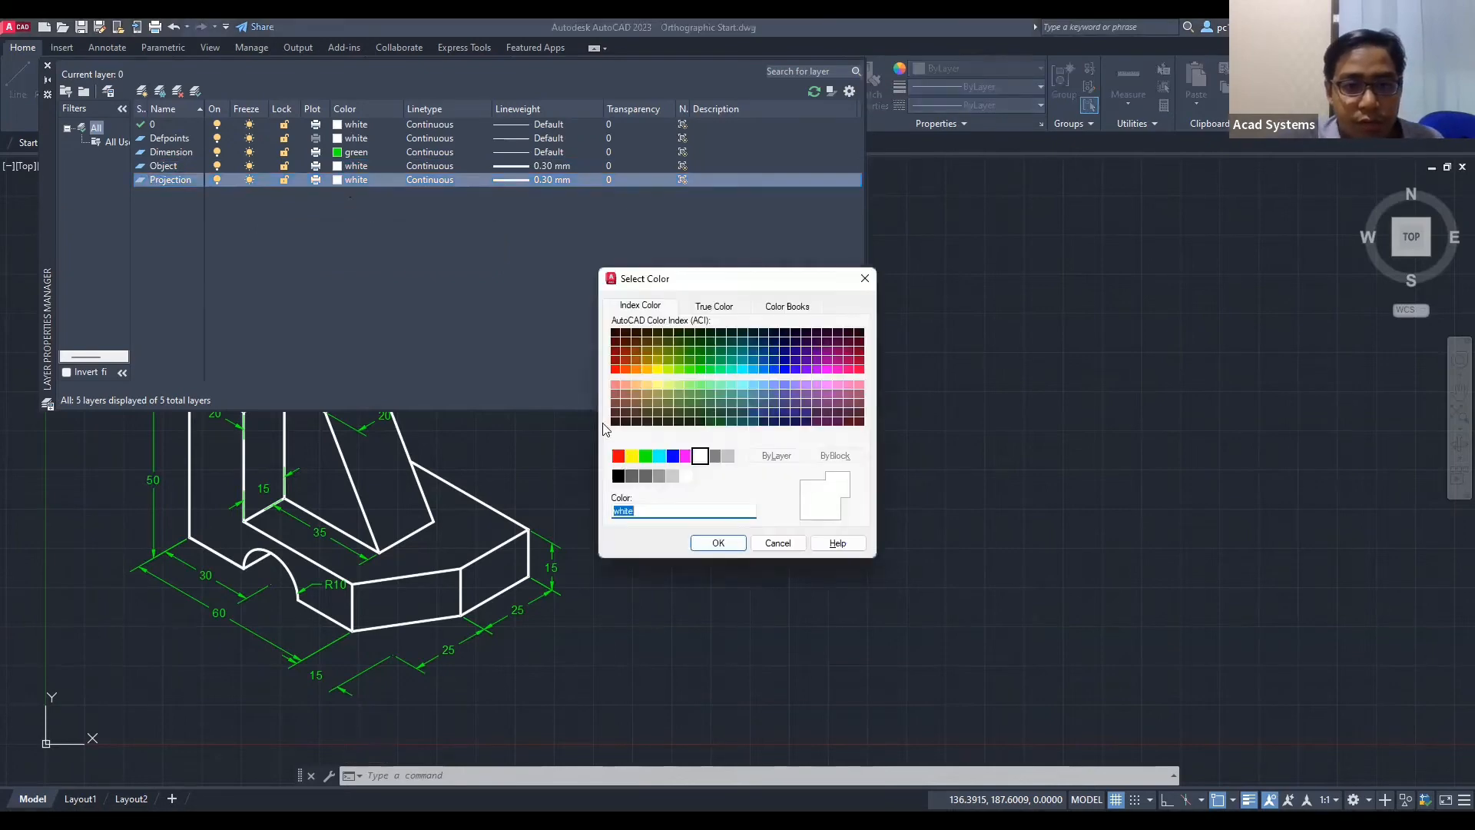
pyautogui.click(661, 460)
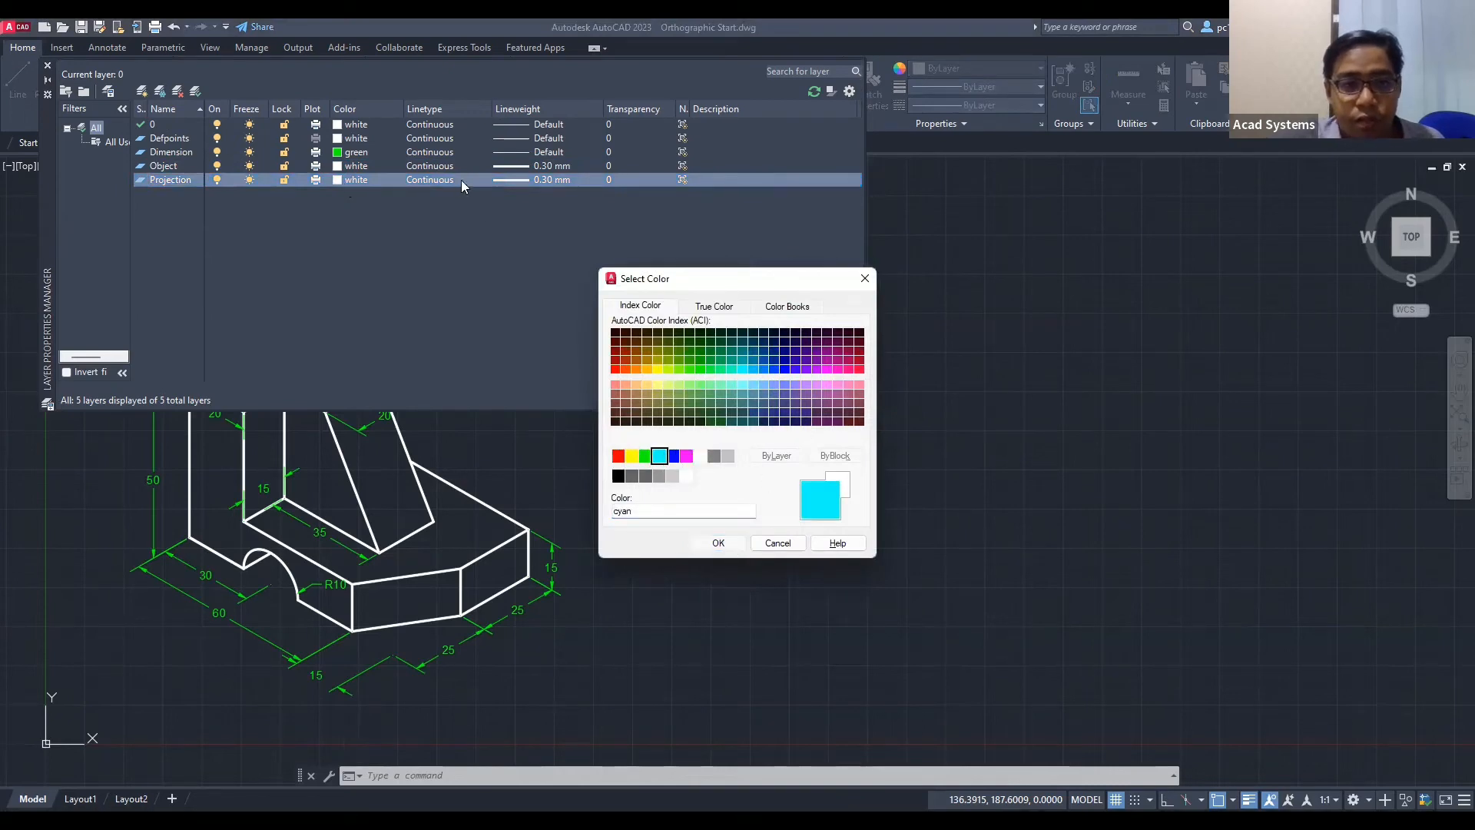
pyautogui.press('Return')
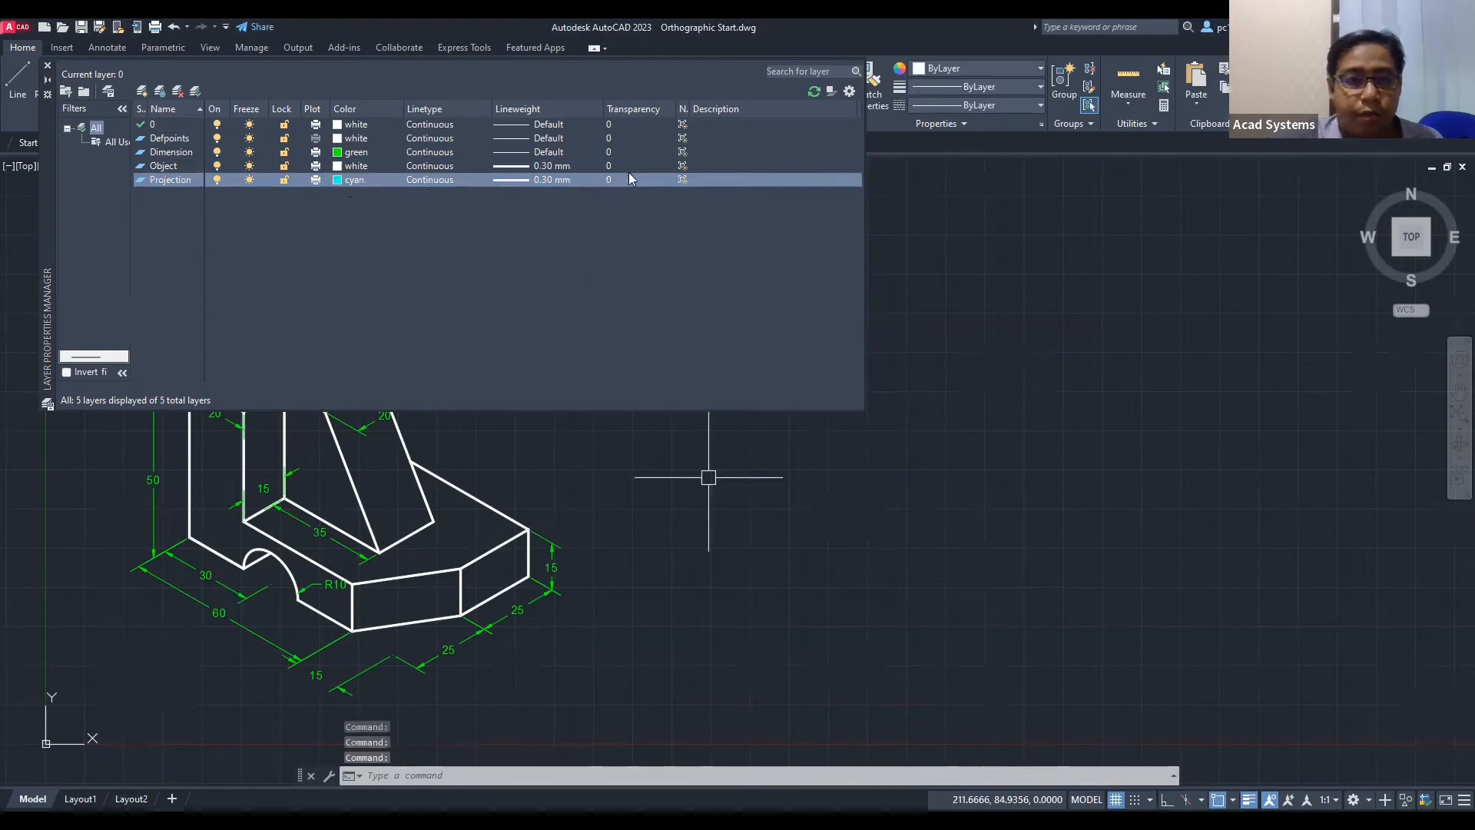
pyautogui.click(627, 180)
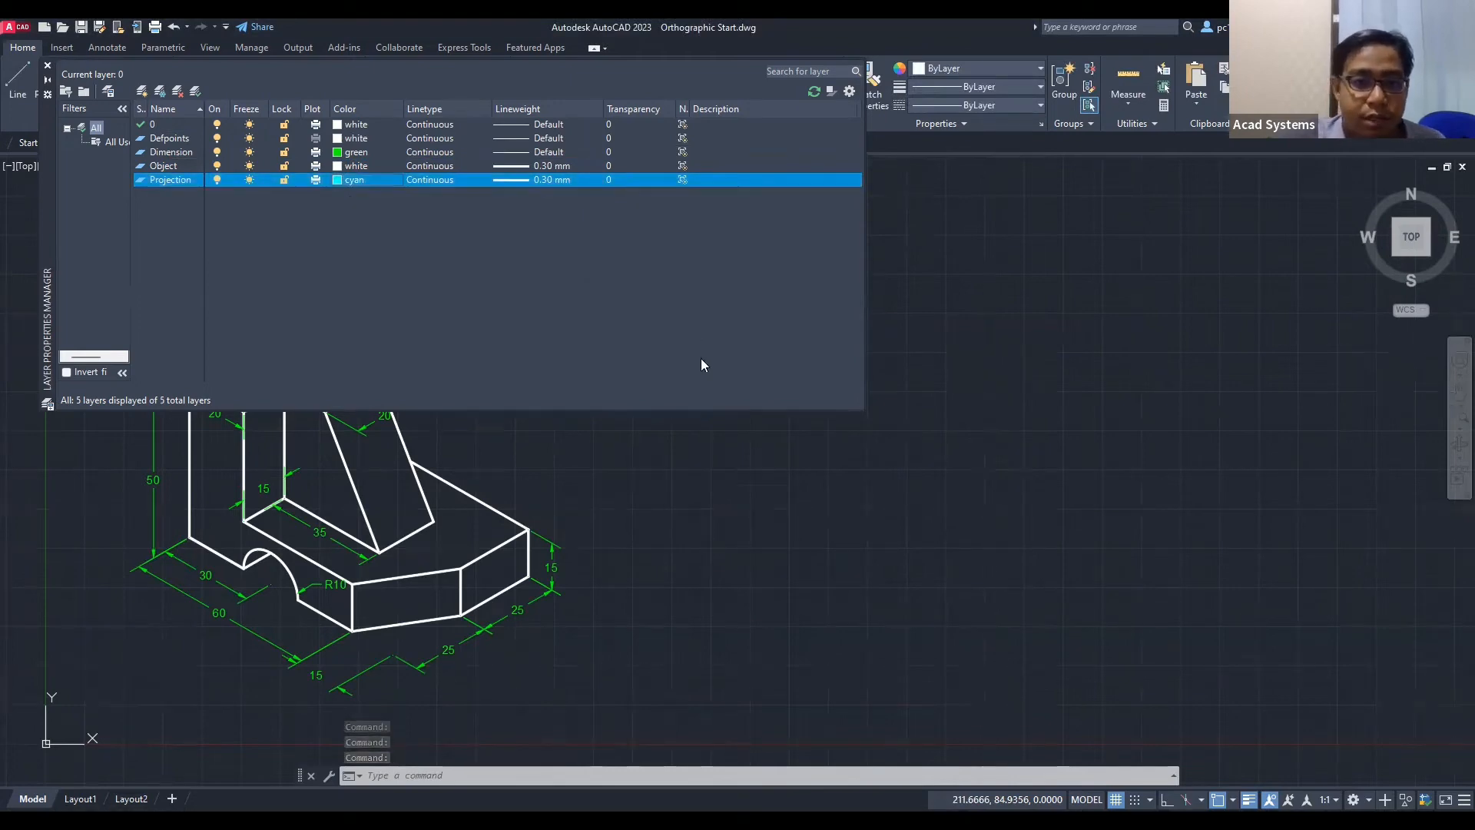
pyautogui.write('60')
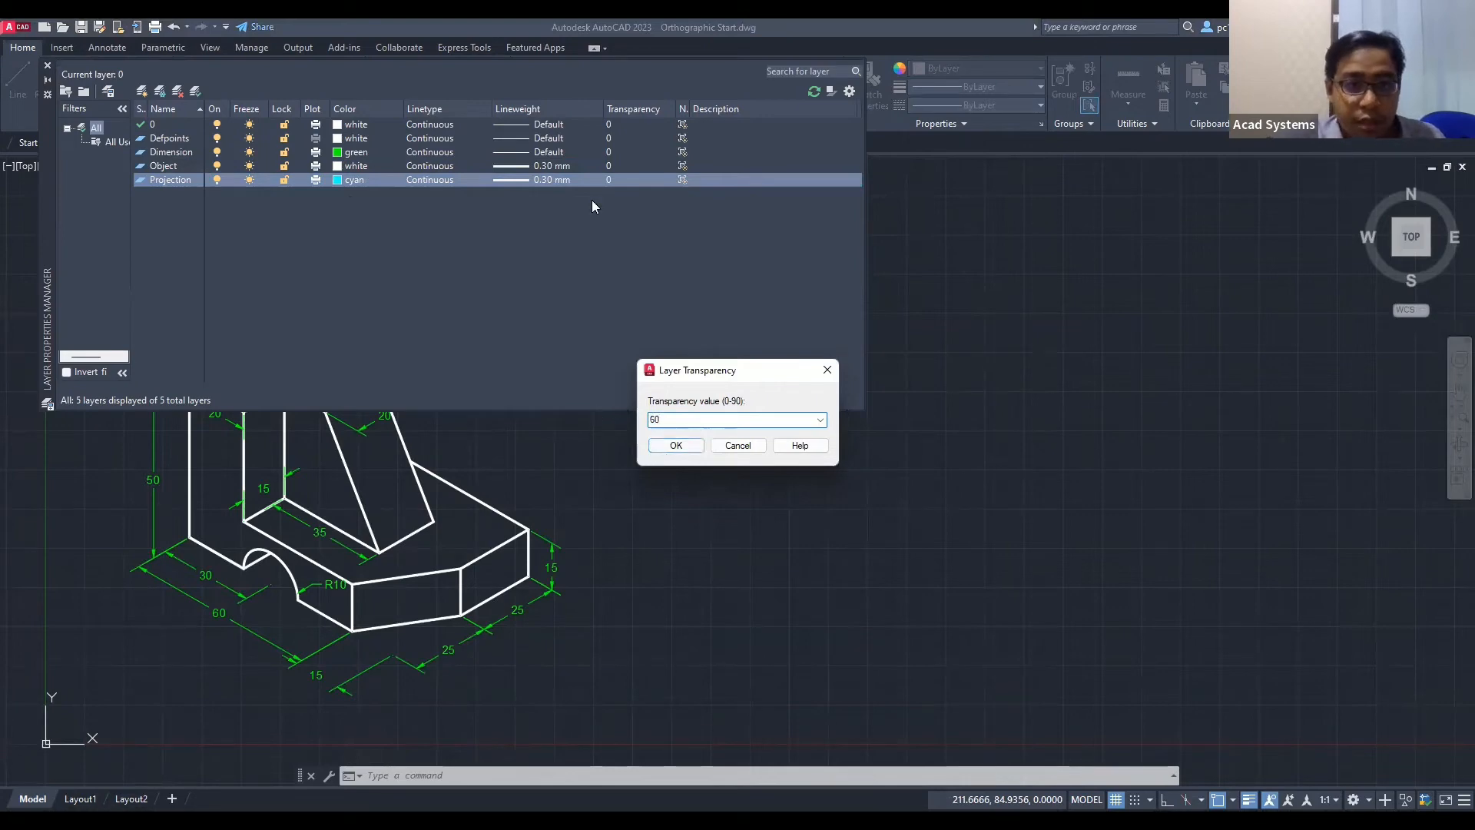
pyautogui.press('Return')
# Step: Create a new layer named Constuction and set its color to red
pyautogui.hotkey('alt', 'n')
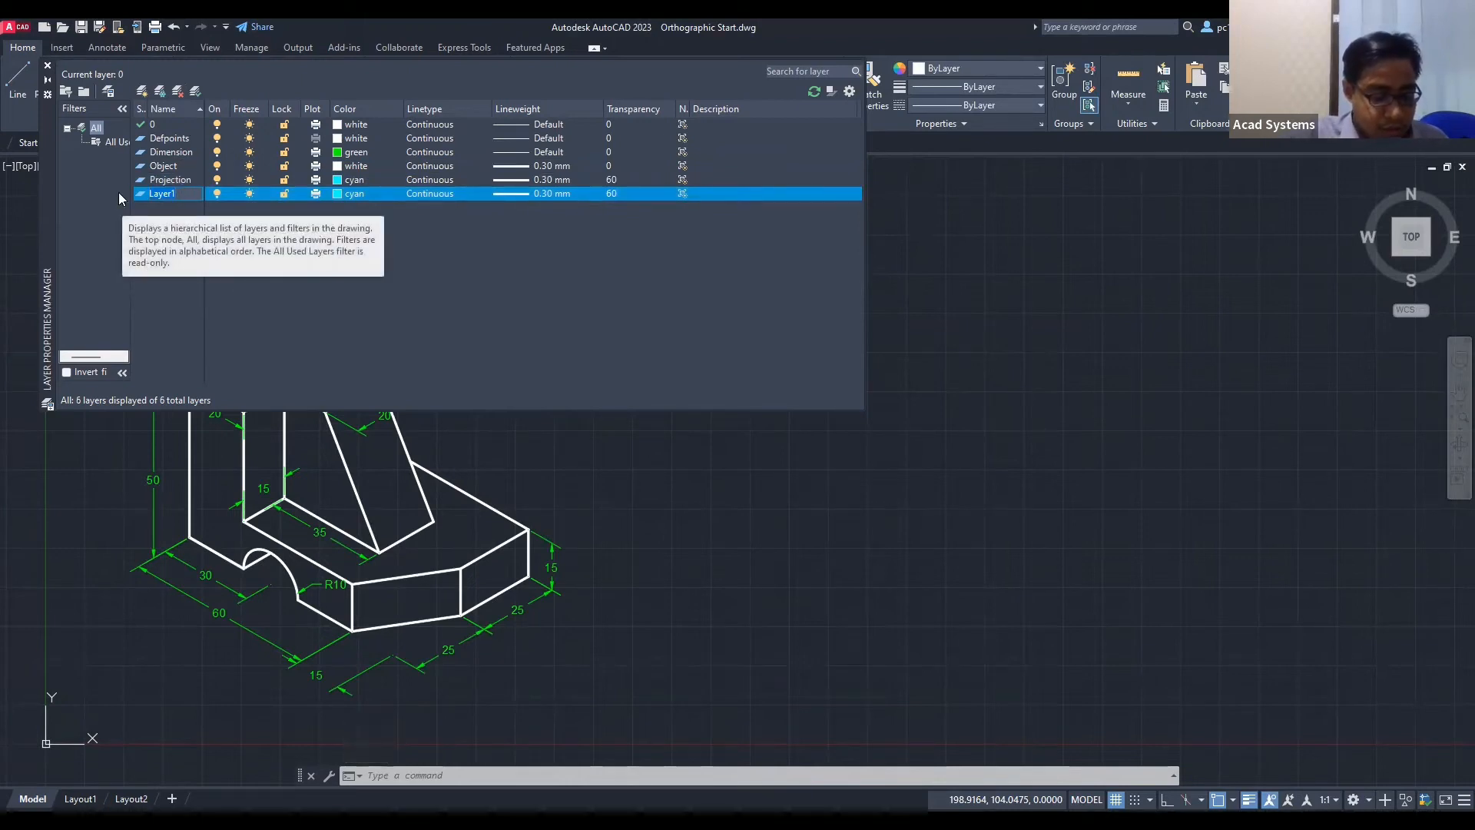
pyautogui.write('O')
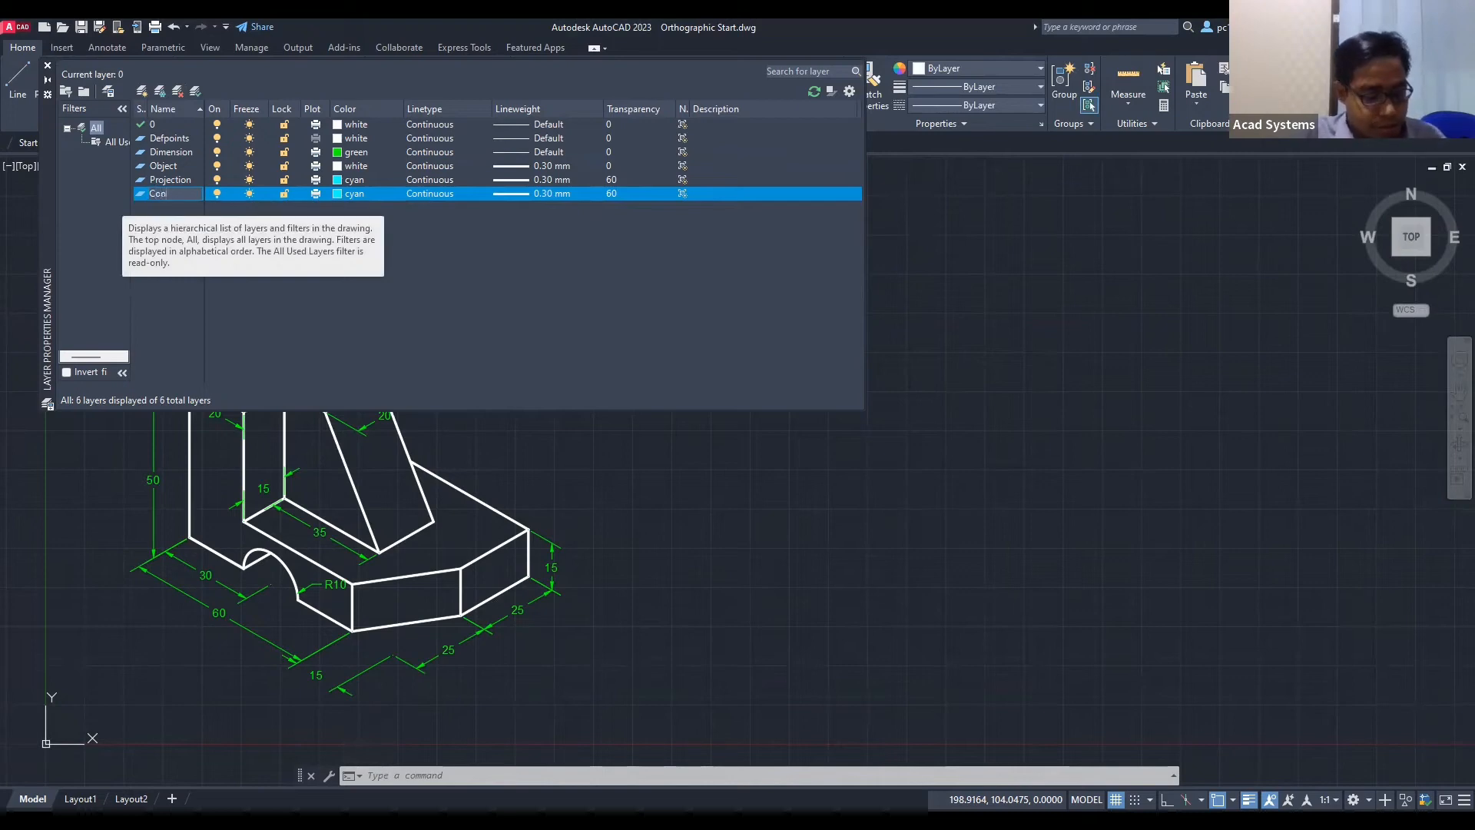
pyautogui.press('Return')
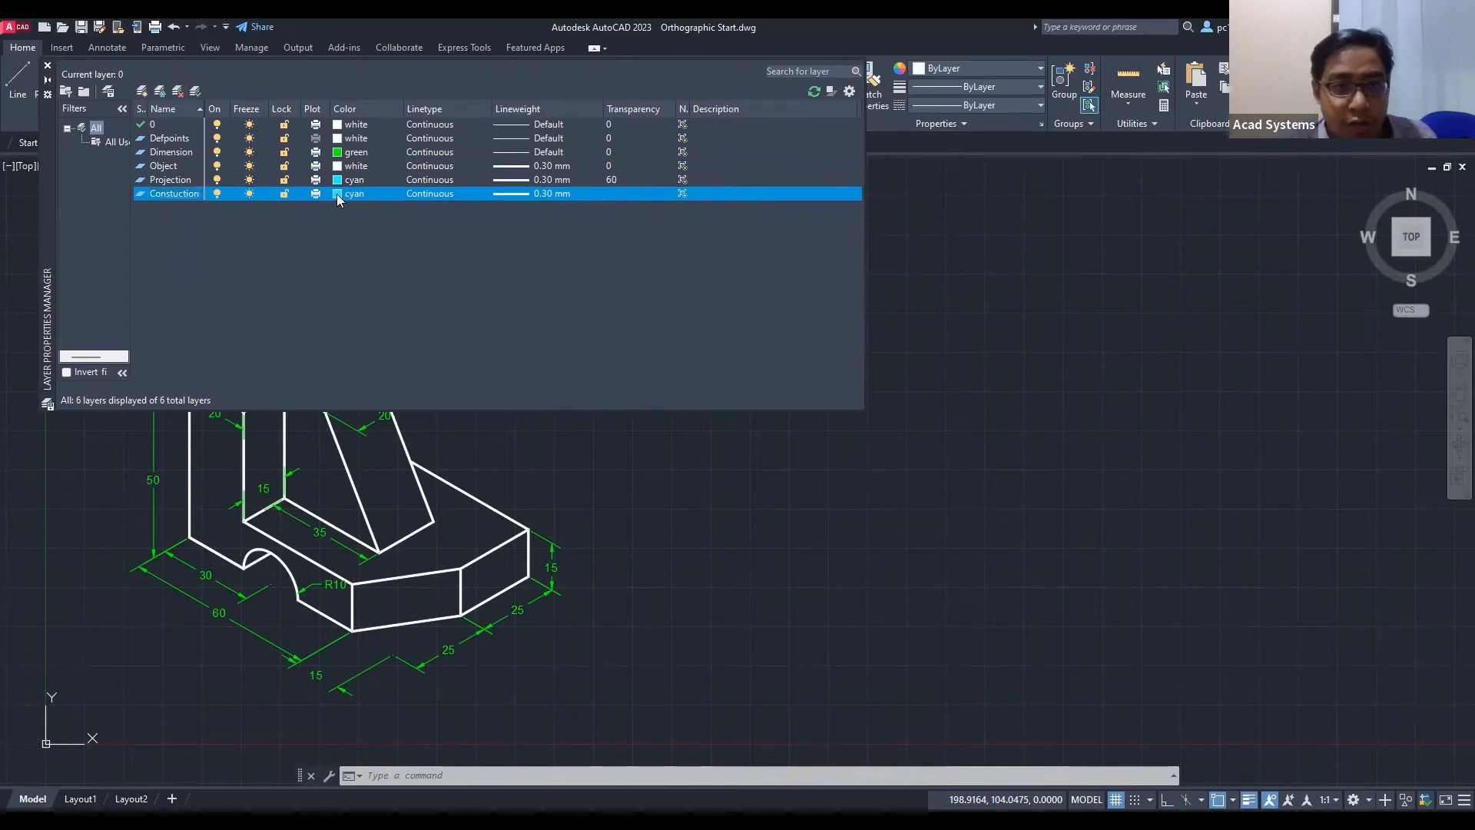
pyautogui.click(350, 193)
pyautogui.click(615, 436)
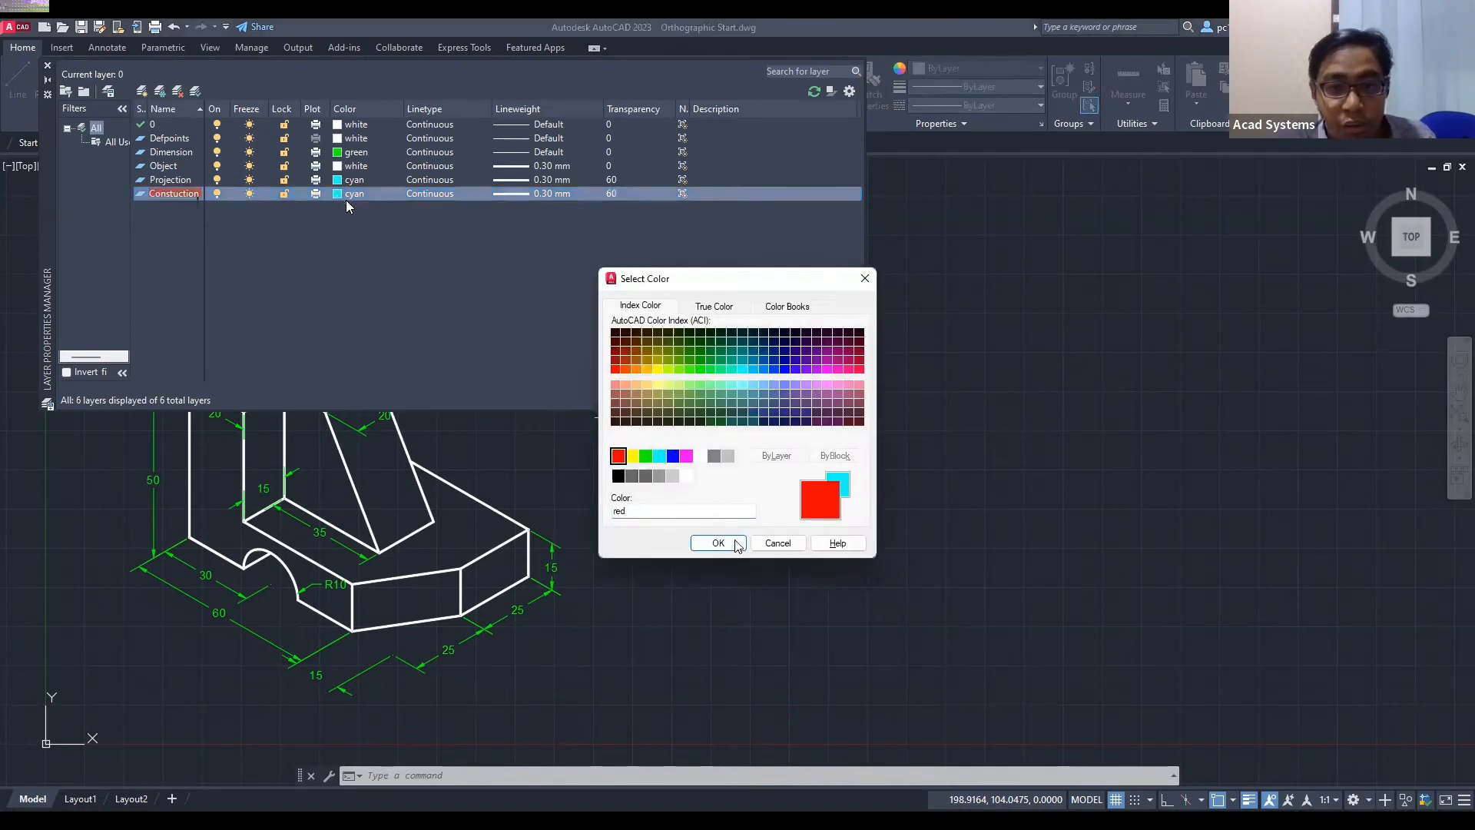
pyautogui.click(715, 563)
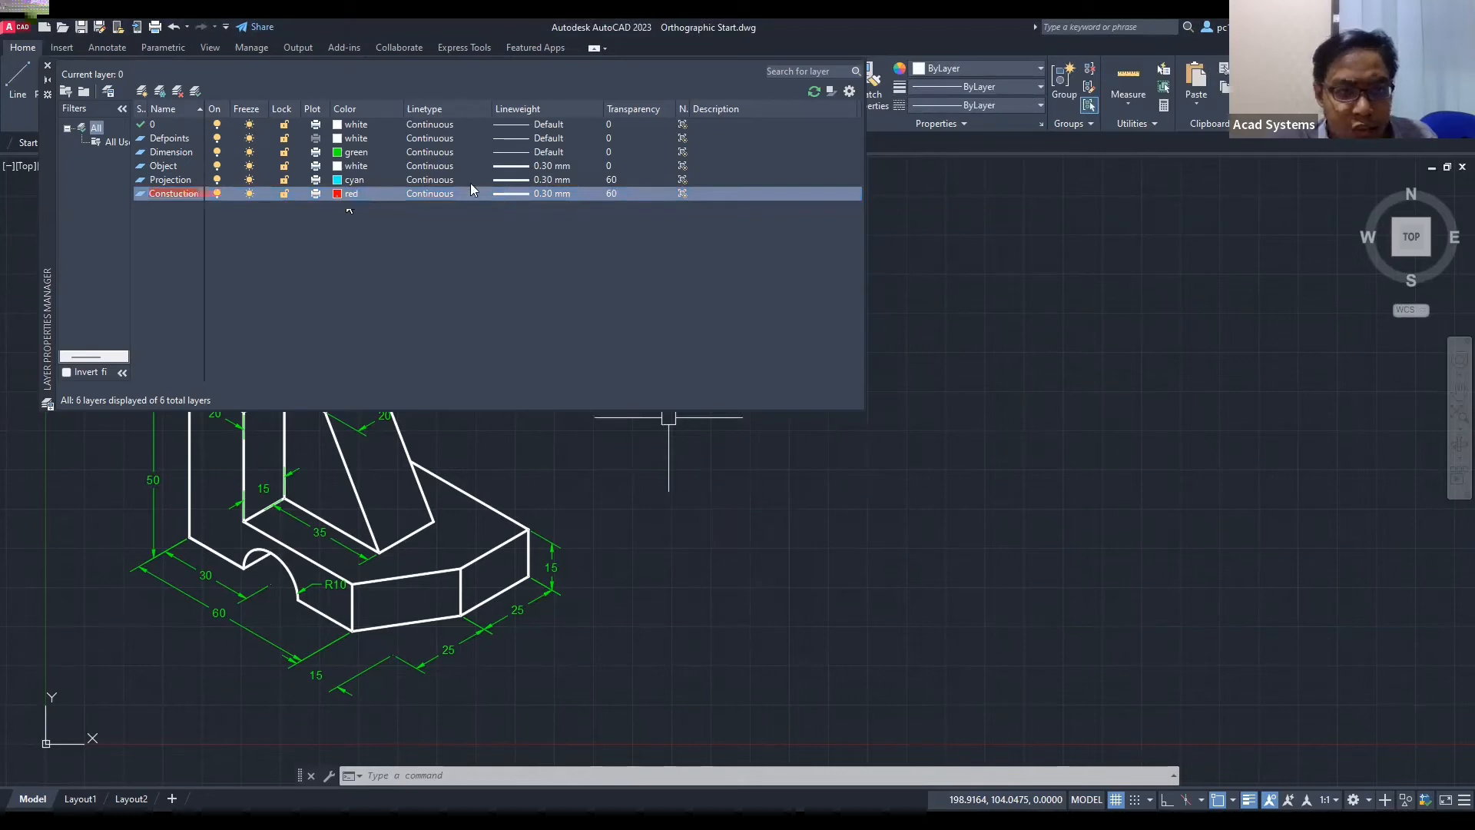
# Step: Set the lineweight of both the Projection and Constuction layers to Default
pyautogui.click(507, 182)
pyautogui.click(703, 333)
pyautogui.click(671, 530)
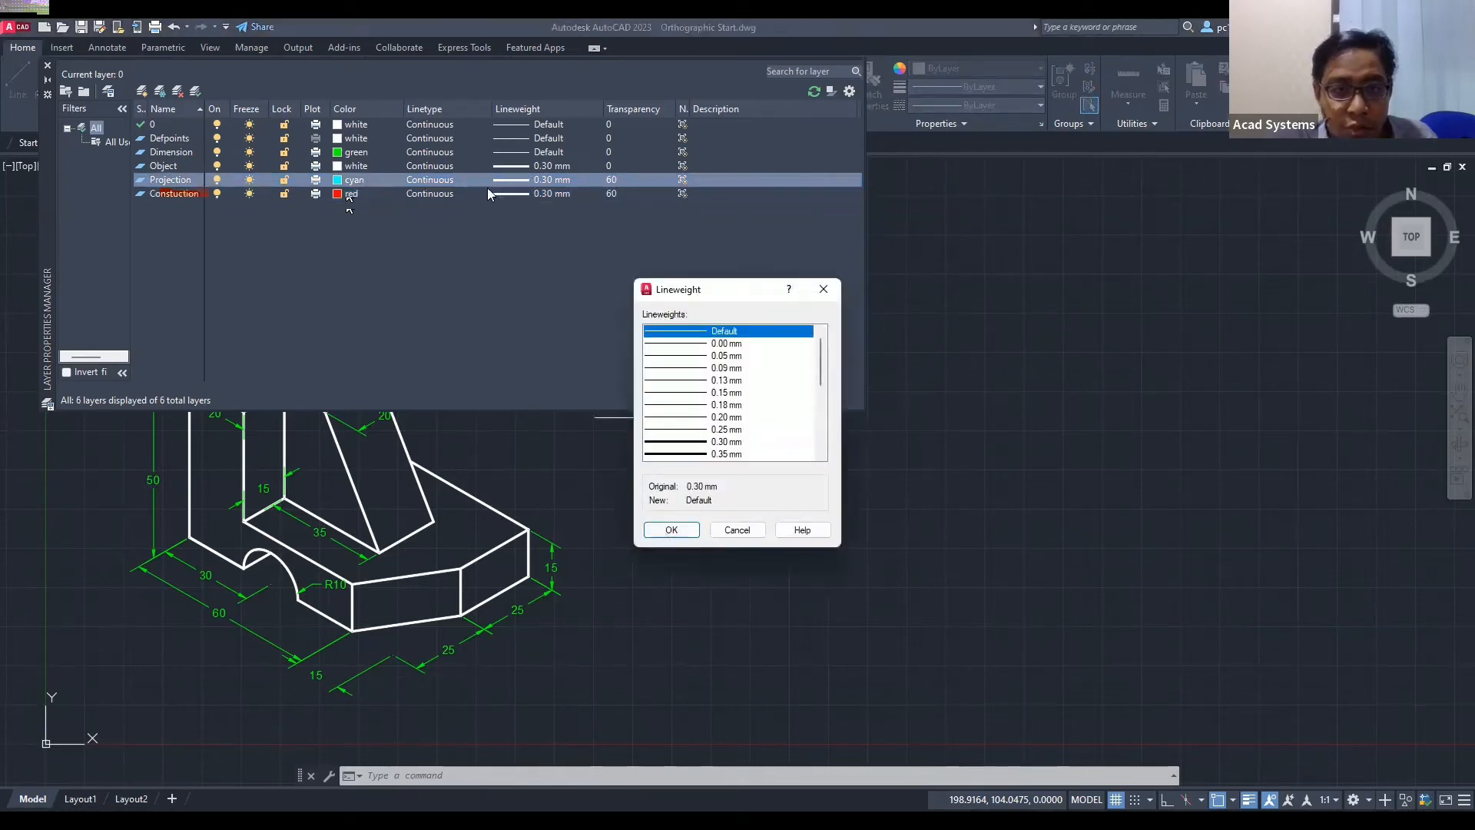
pyautogui.click(501, 193)
pyautogui.click(695, 331)
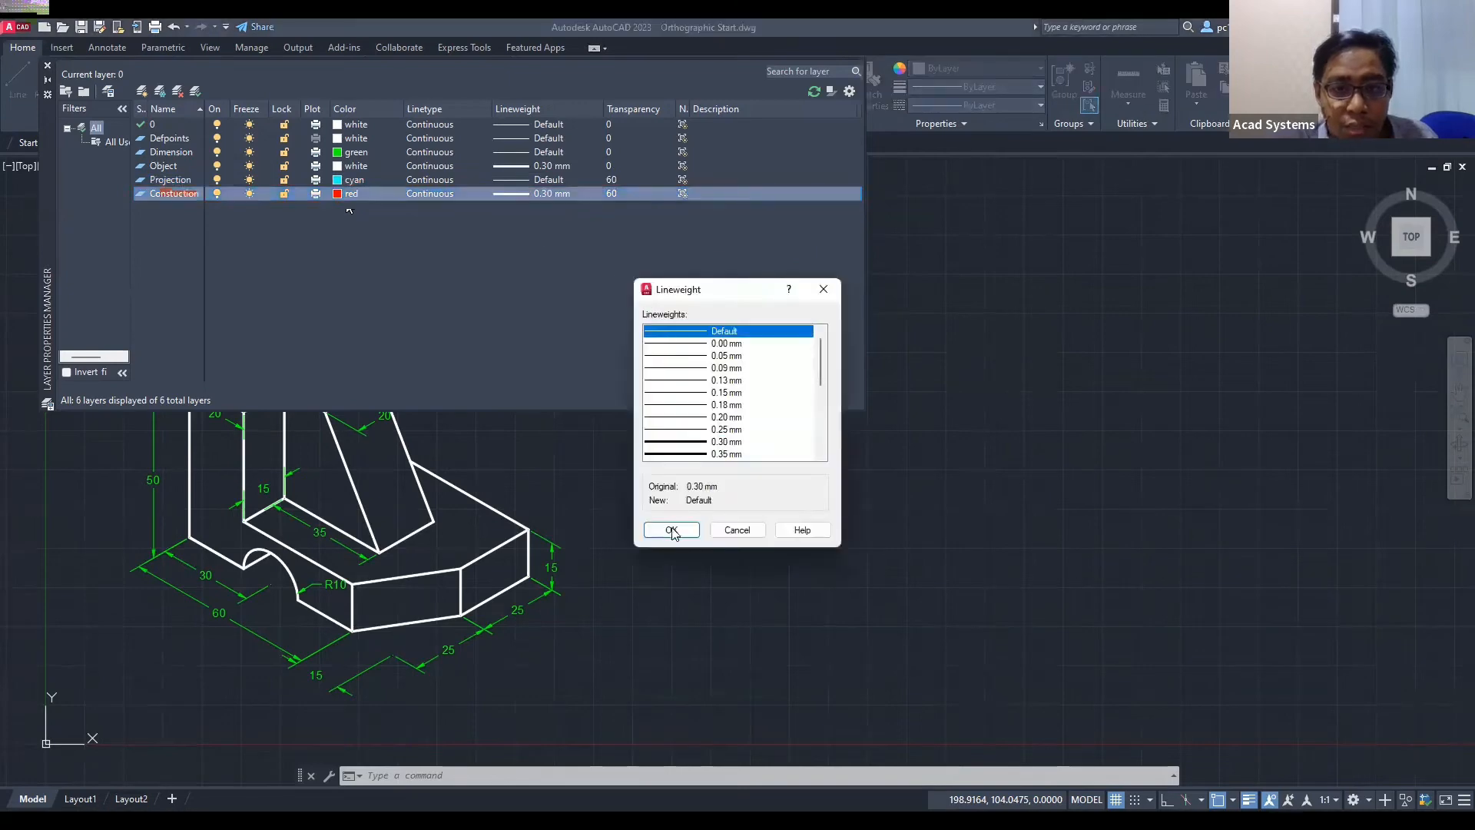
pyautogui.click(671, 530)
# Step: Set the Constuction layer's transparency to 20
pyautogui.click(611, 194)
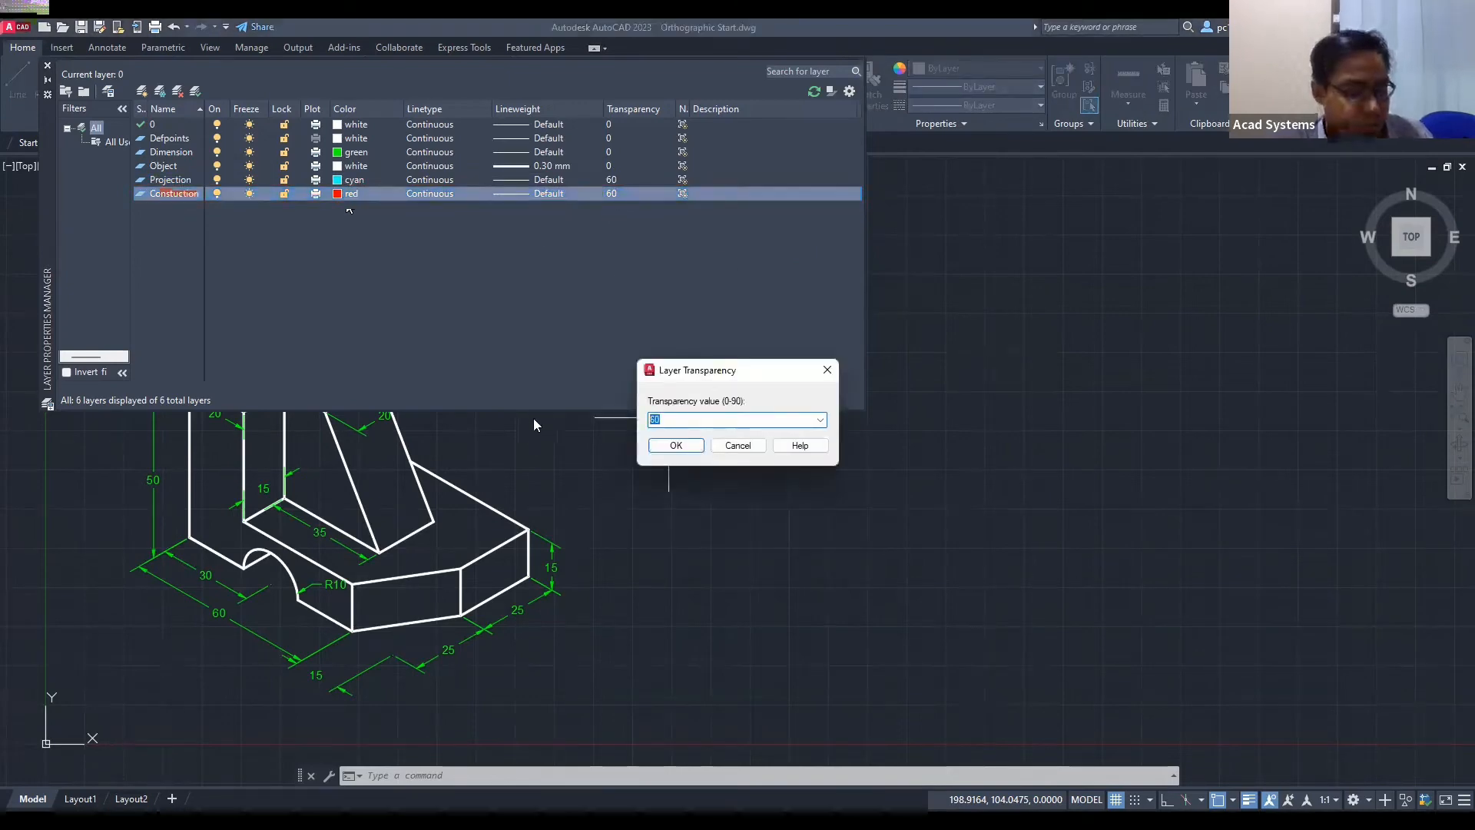
pyautogui.write('2')
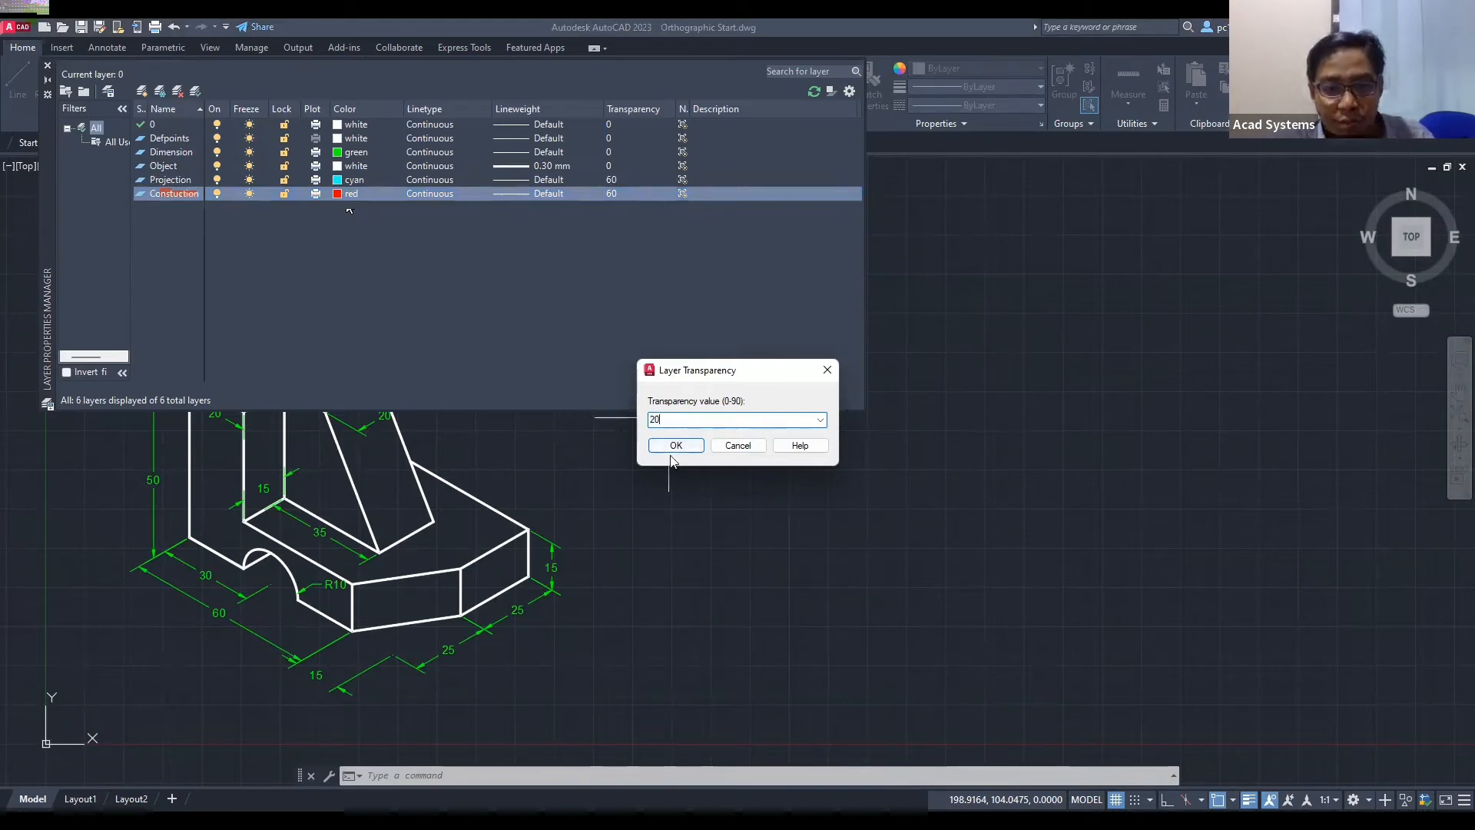
pyautogui.press('Return')
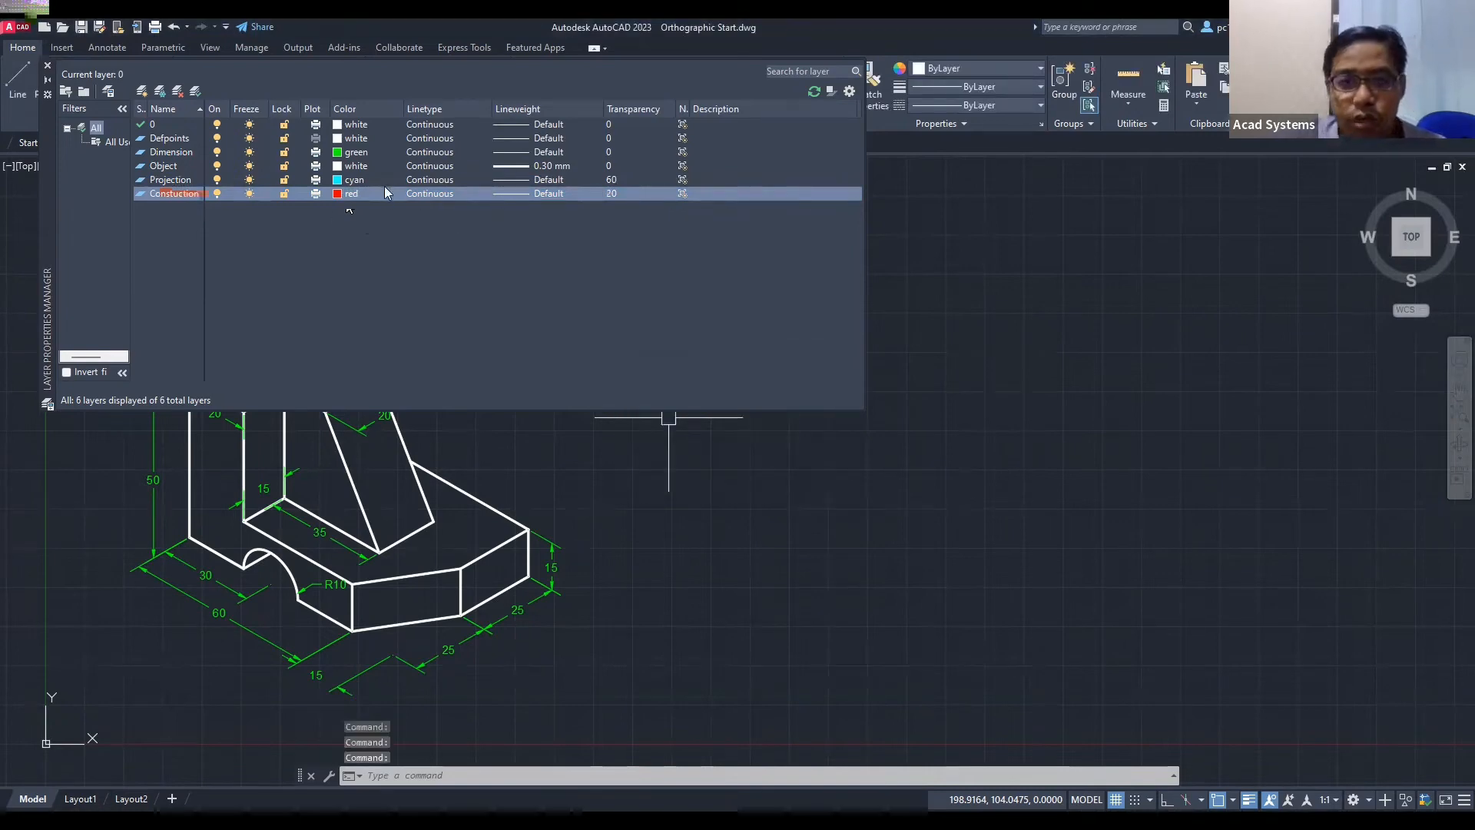
# Step: Create a new layer named Hidden and set its color to yellow
pyautogui.click(141, 94)
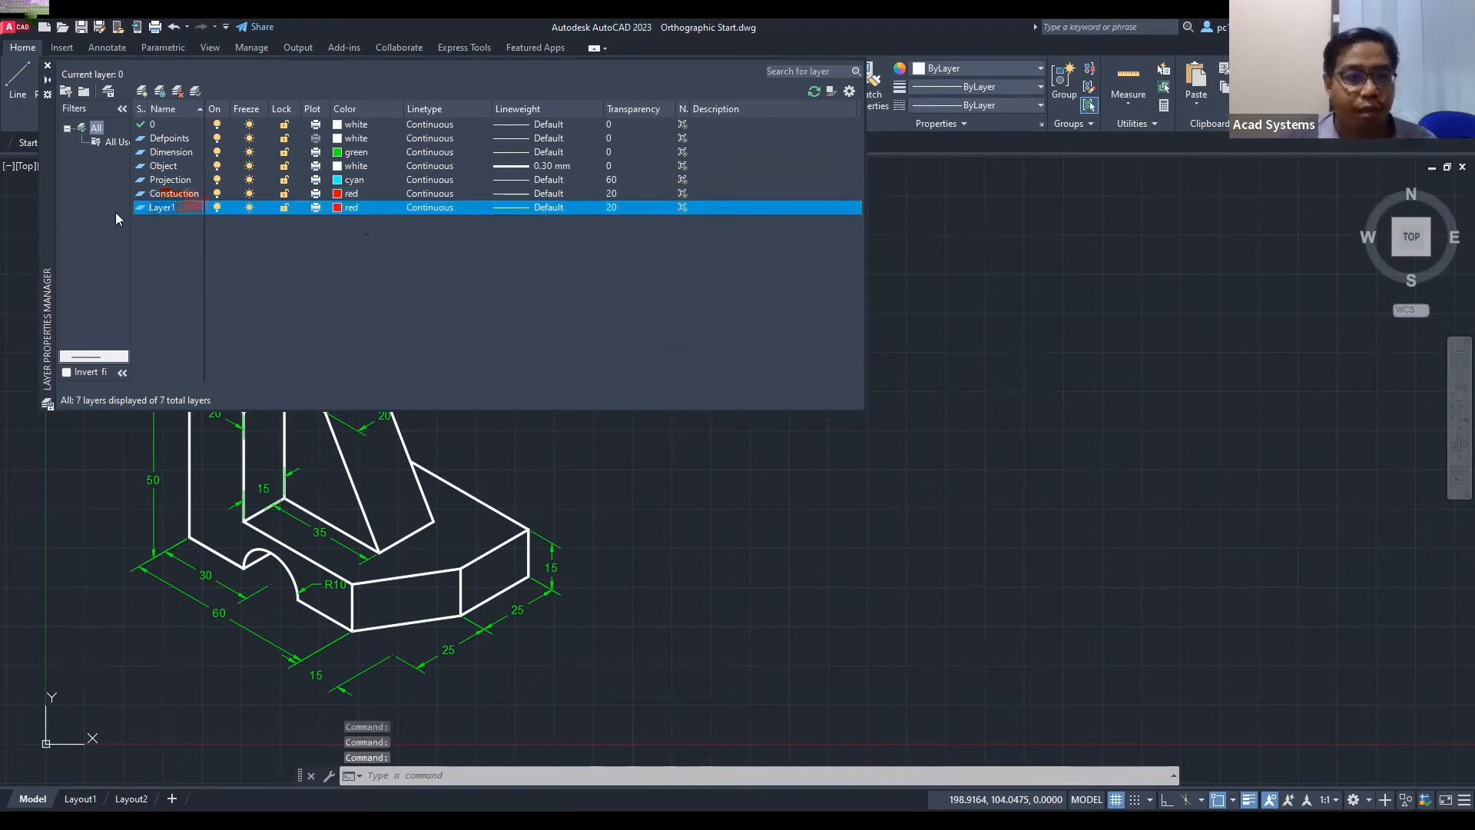
pyautogui.write('Hidden')
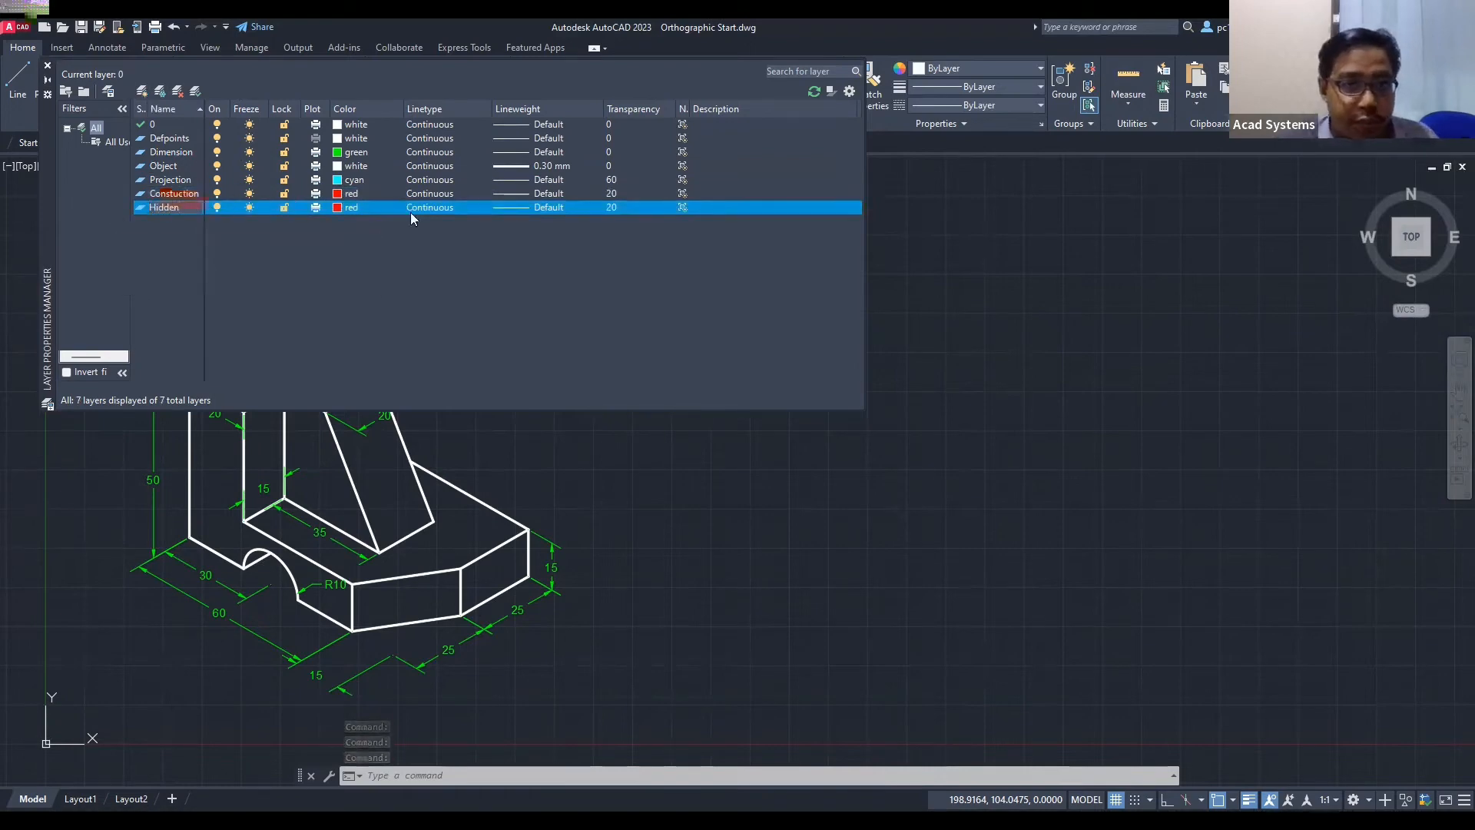
pyautogui.click(339, 206)
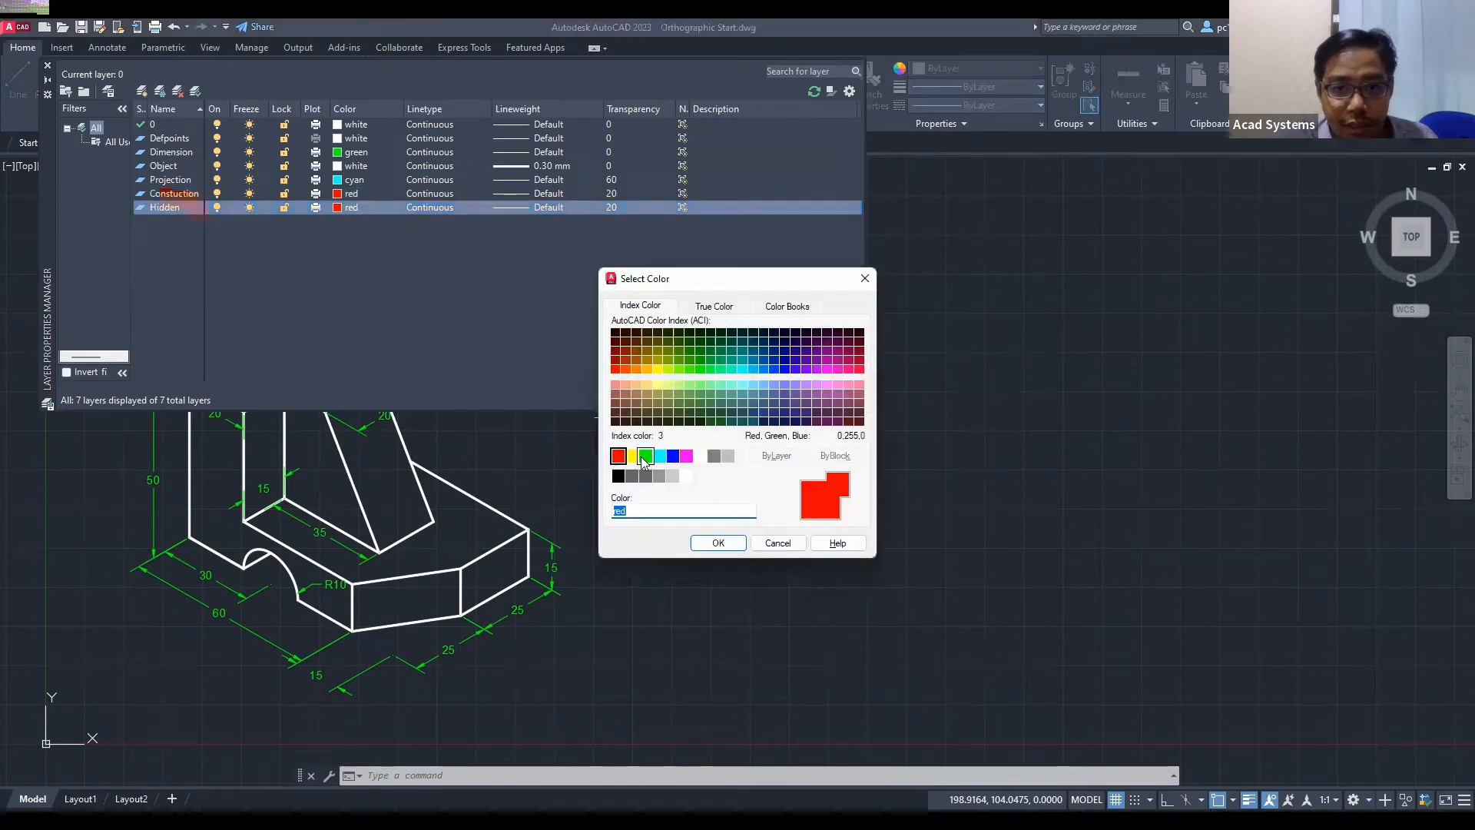
pyautogui.click(632, 456)
pyautogui.click(731, 543)
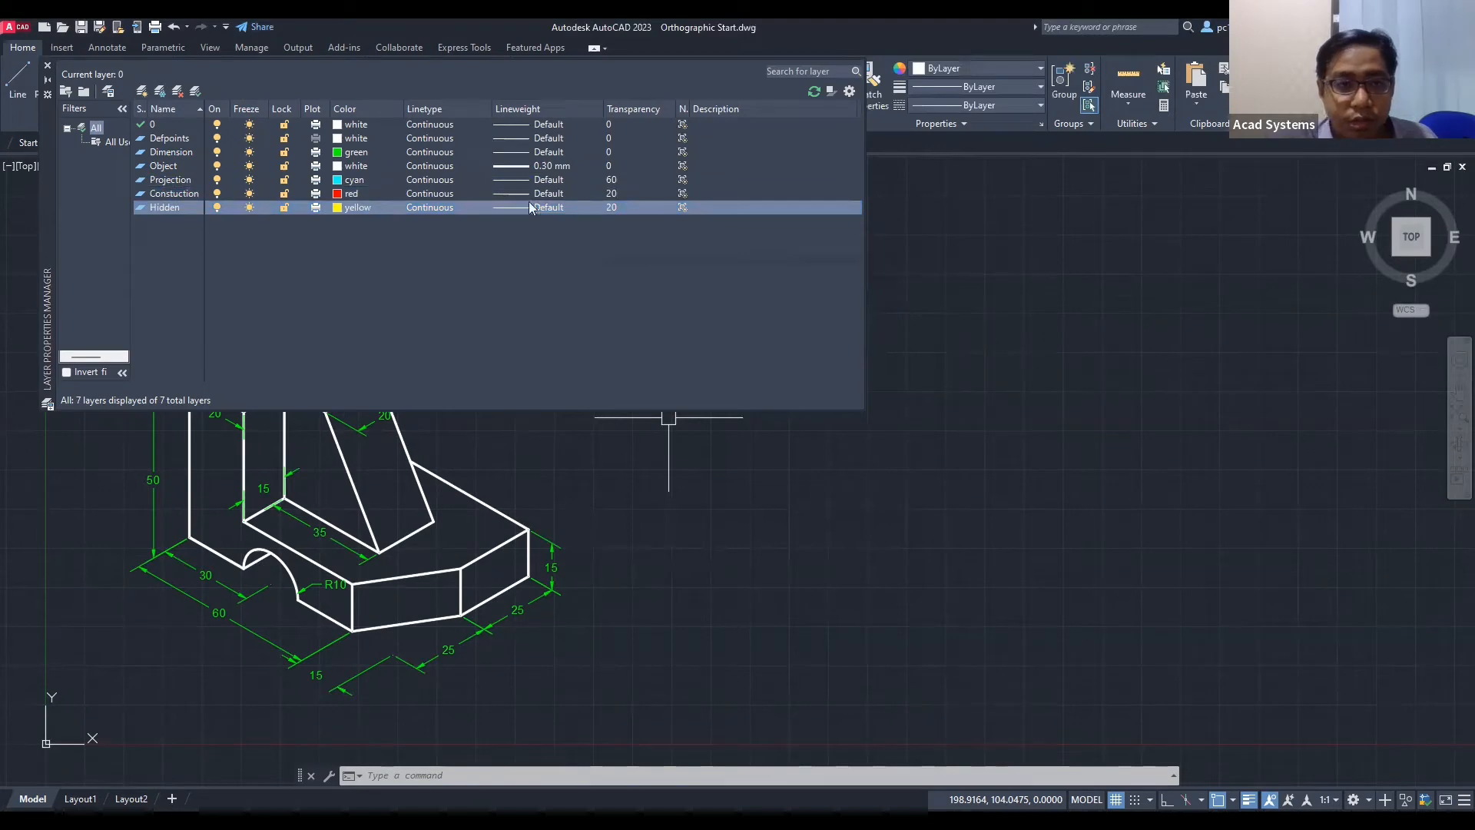
# Step: Set the Hidden layer's transparency to 40 and its linetype to HIDDEN
pyautogui.click(624, 214)
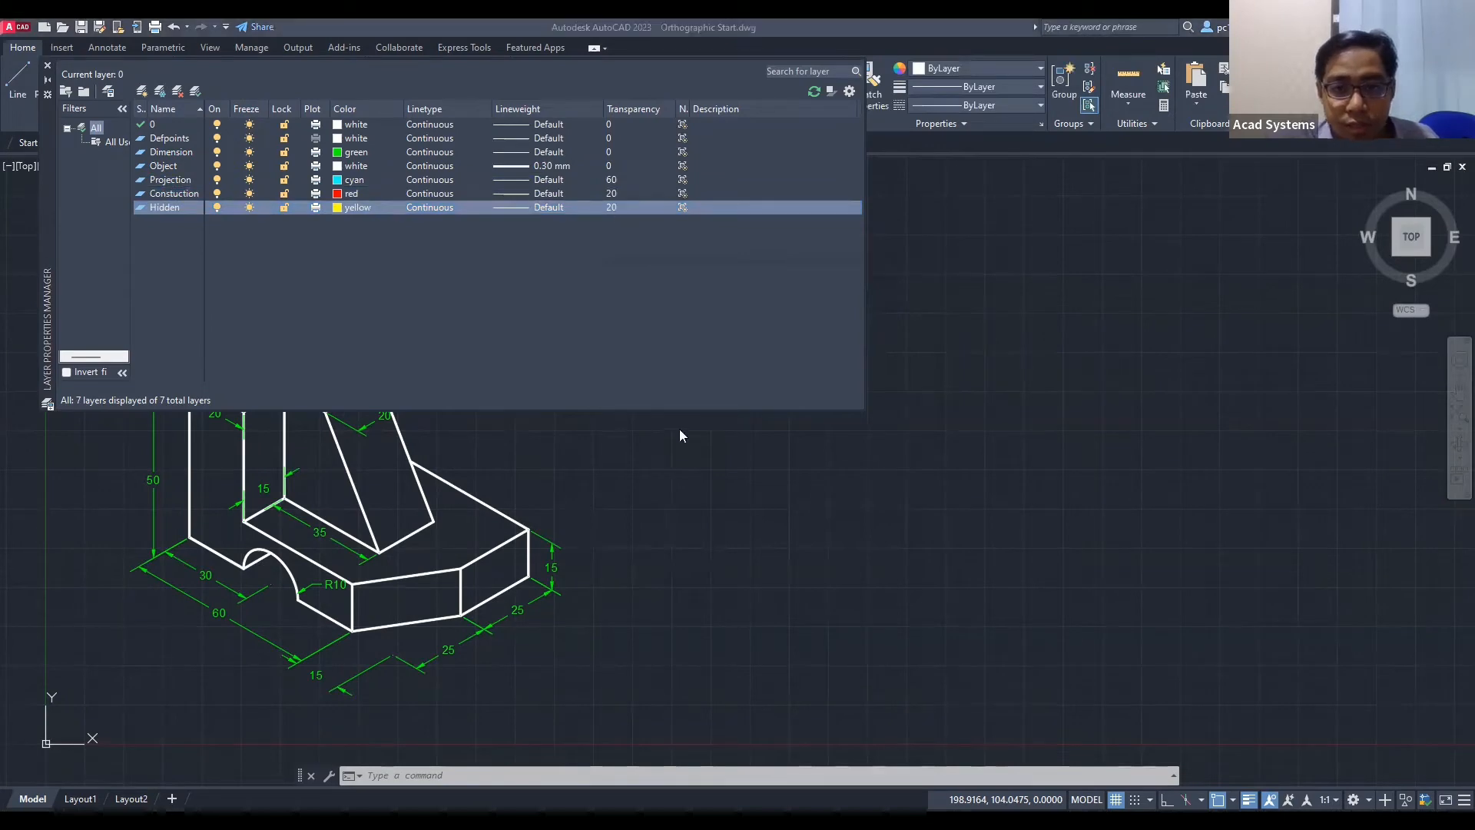
pyautogui.write('40')
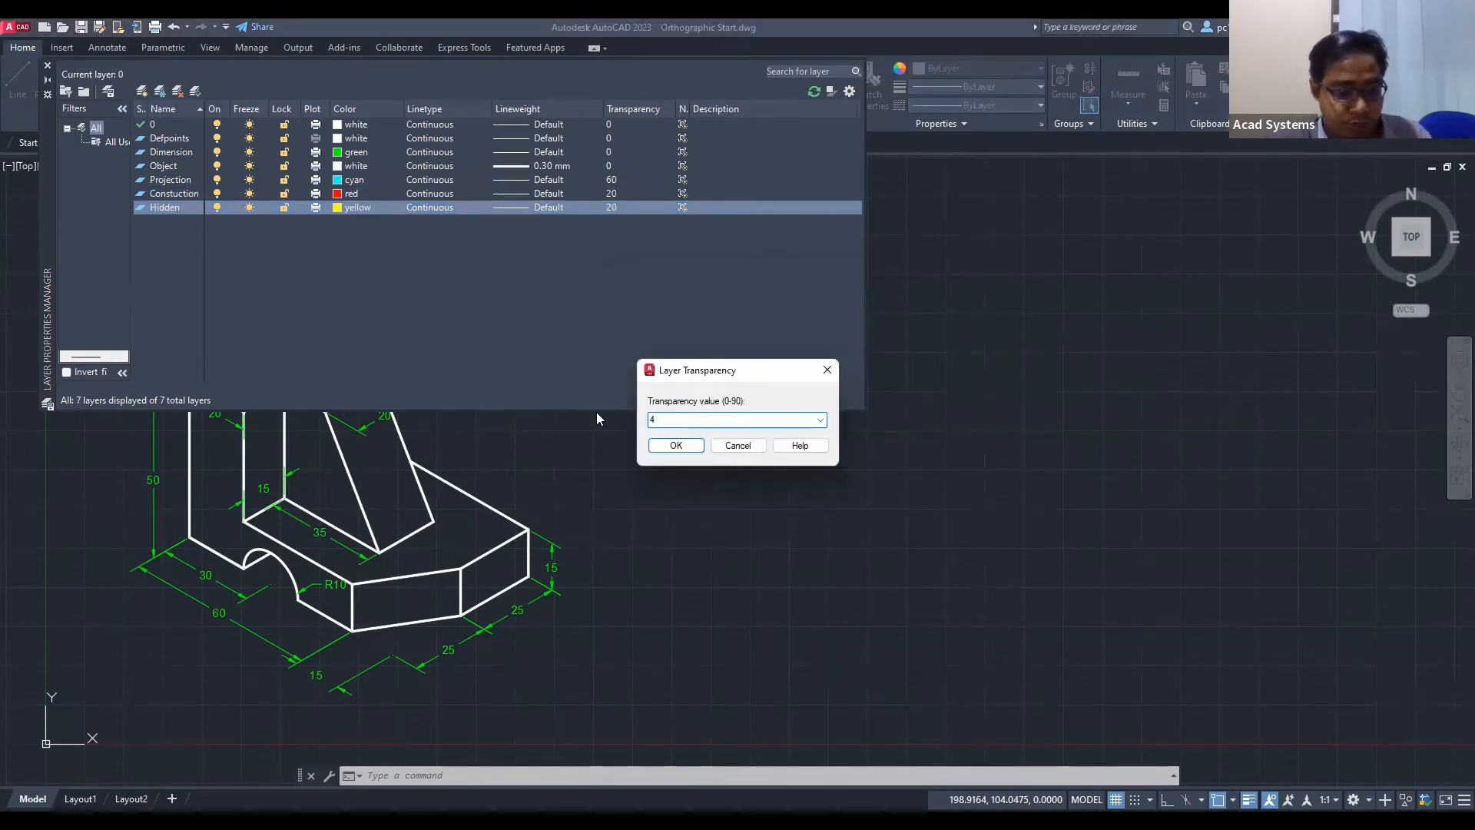
pyautogui.click(686, 447)
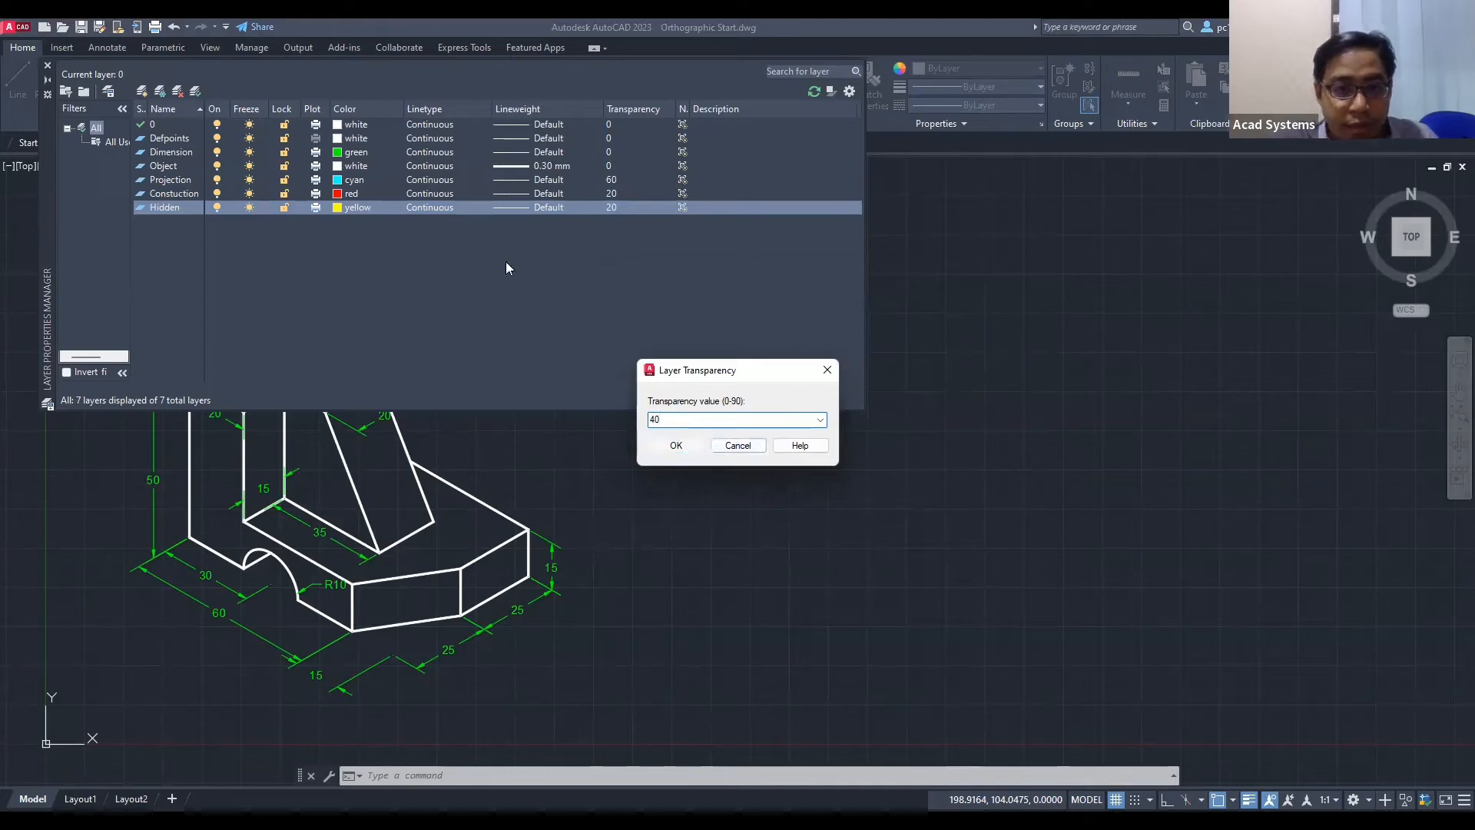
pyautogui.click(430, 208)
pyautogui.click(614, 394)
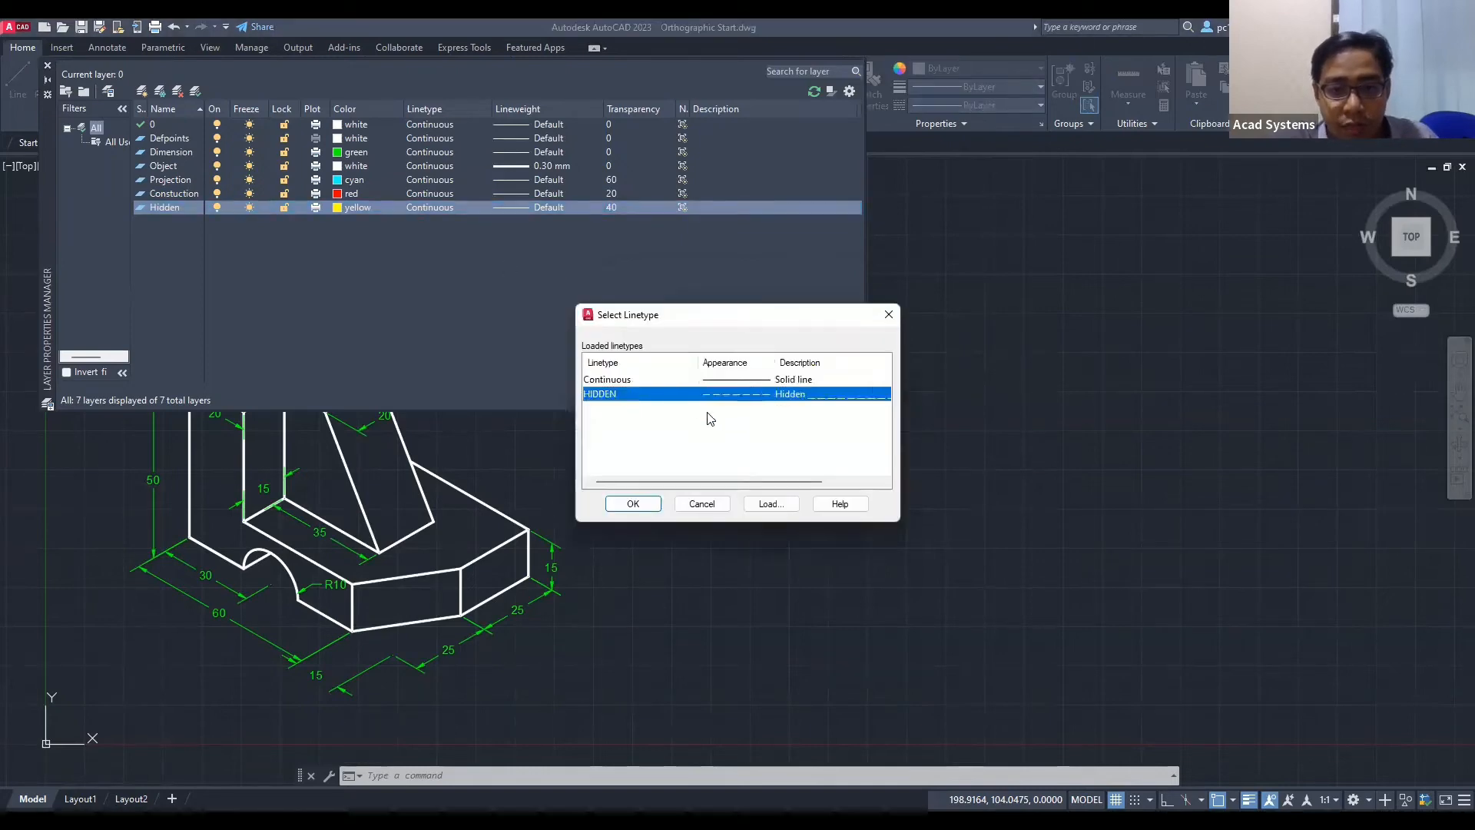
pyautogui.click(636, 504)
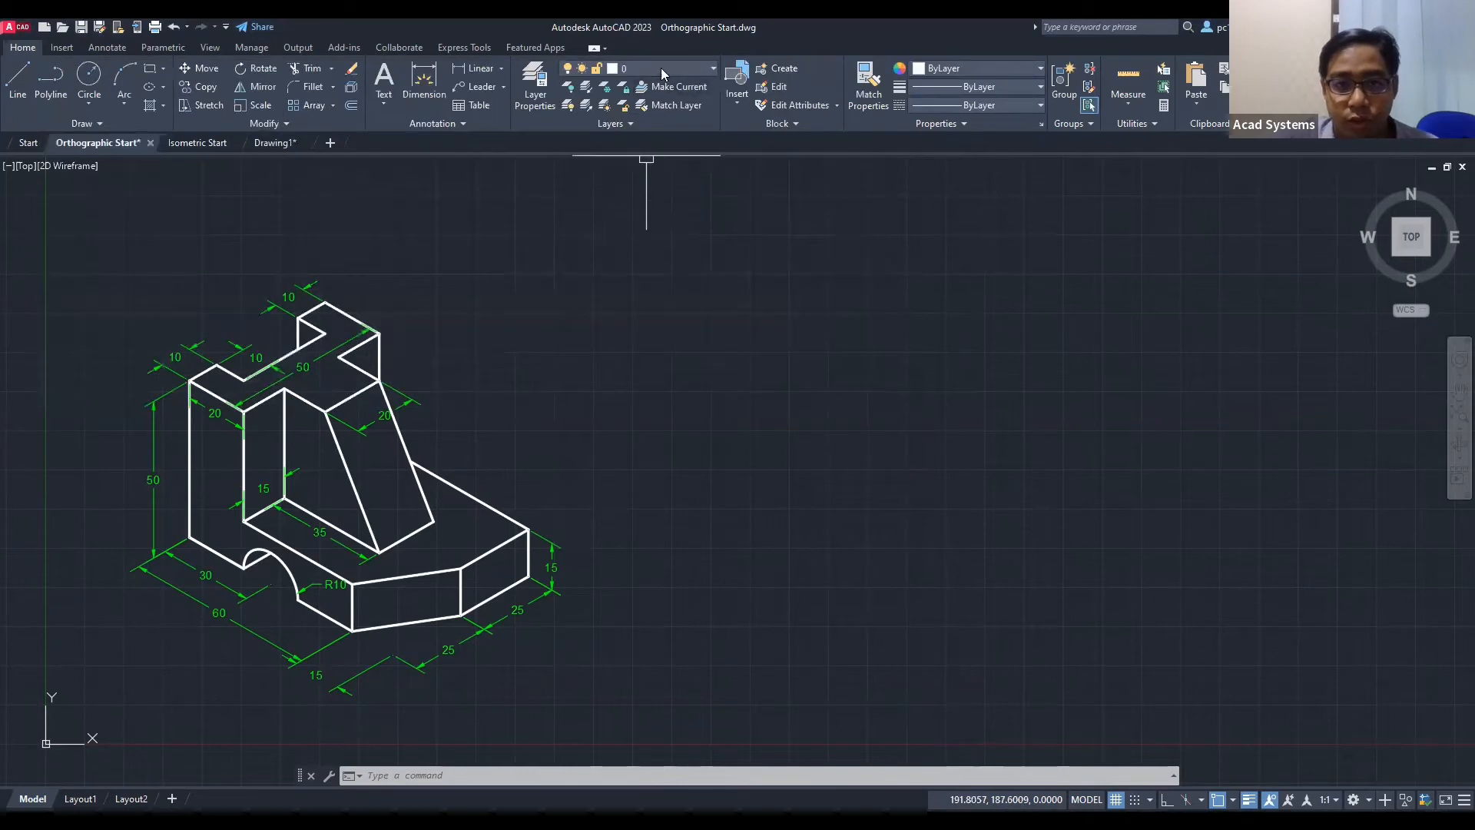
# Step: On the Object layer with Ortho on, draw a 50-unit vertical line and a 20-unit horizontal line rightward from its upper end
pyautogui.click(661, 68)
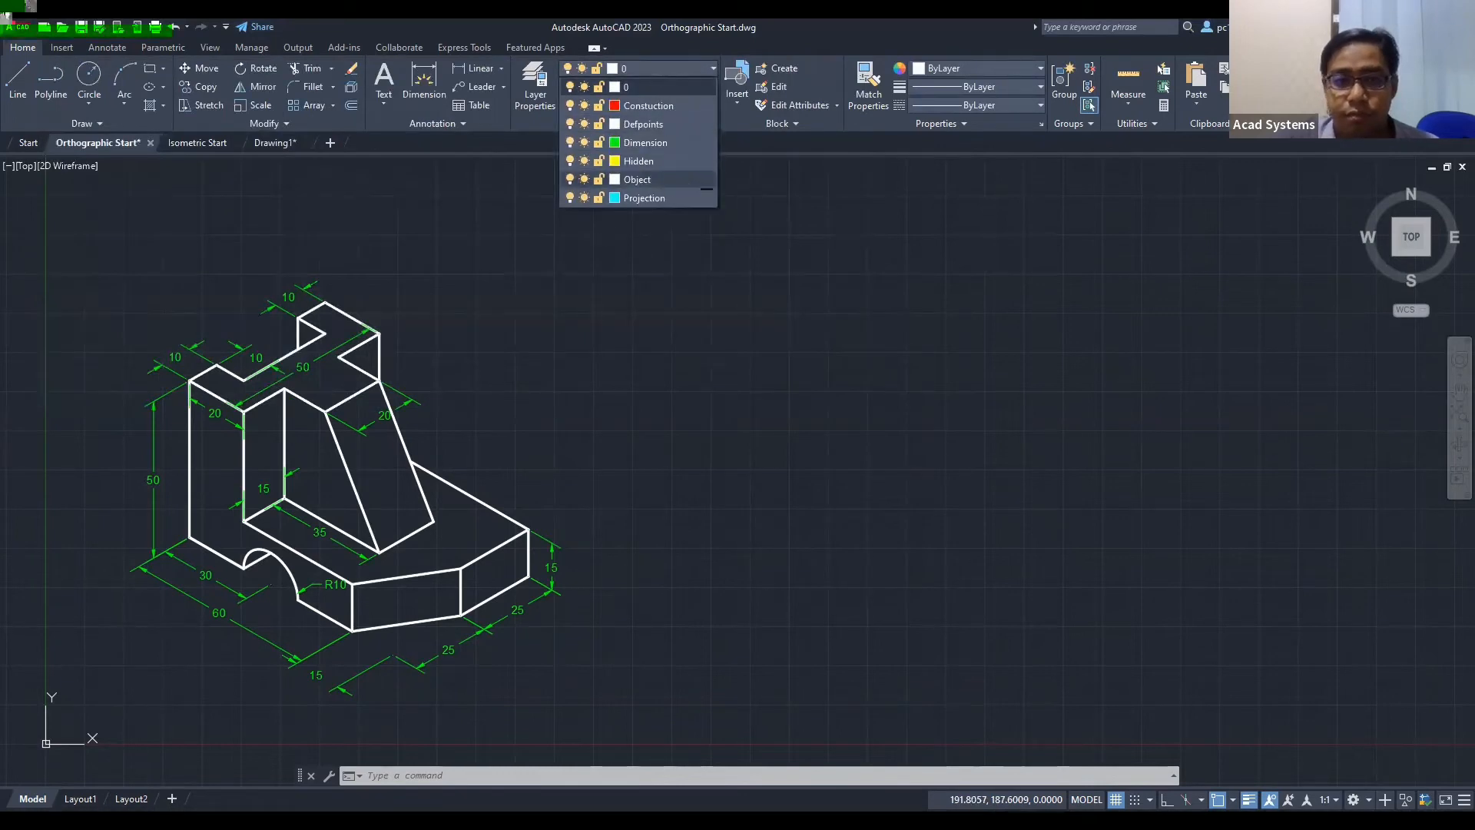
pyautogui.click(681, 180)
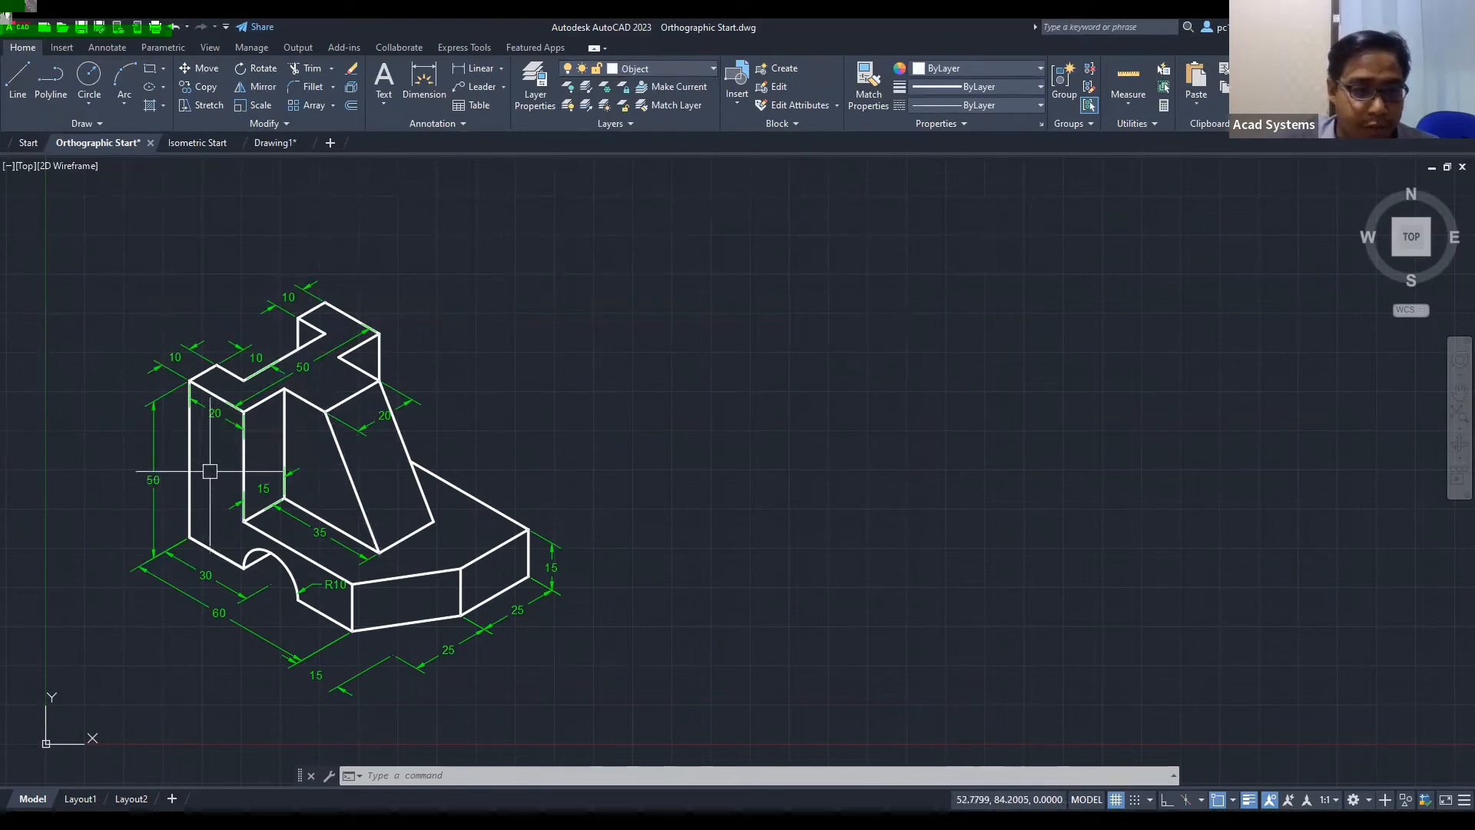
pyautogui.click(4, 84)
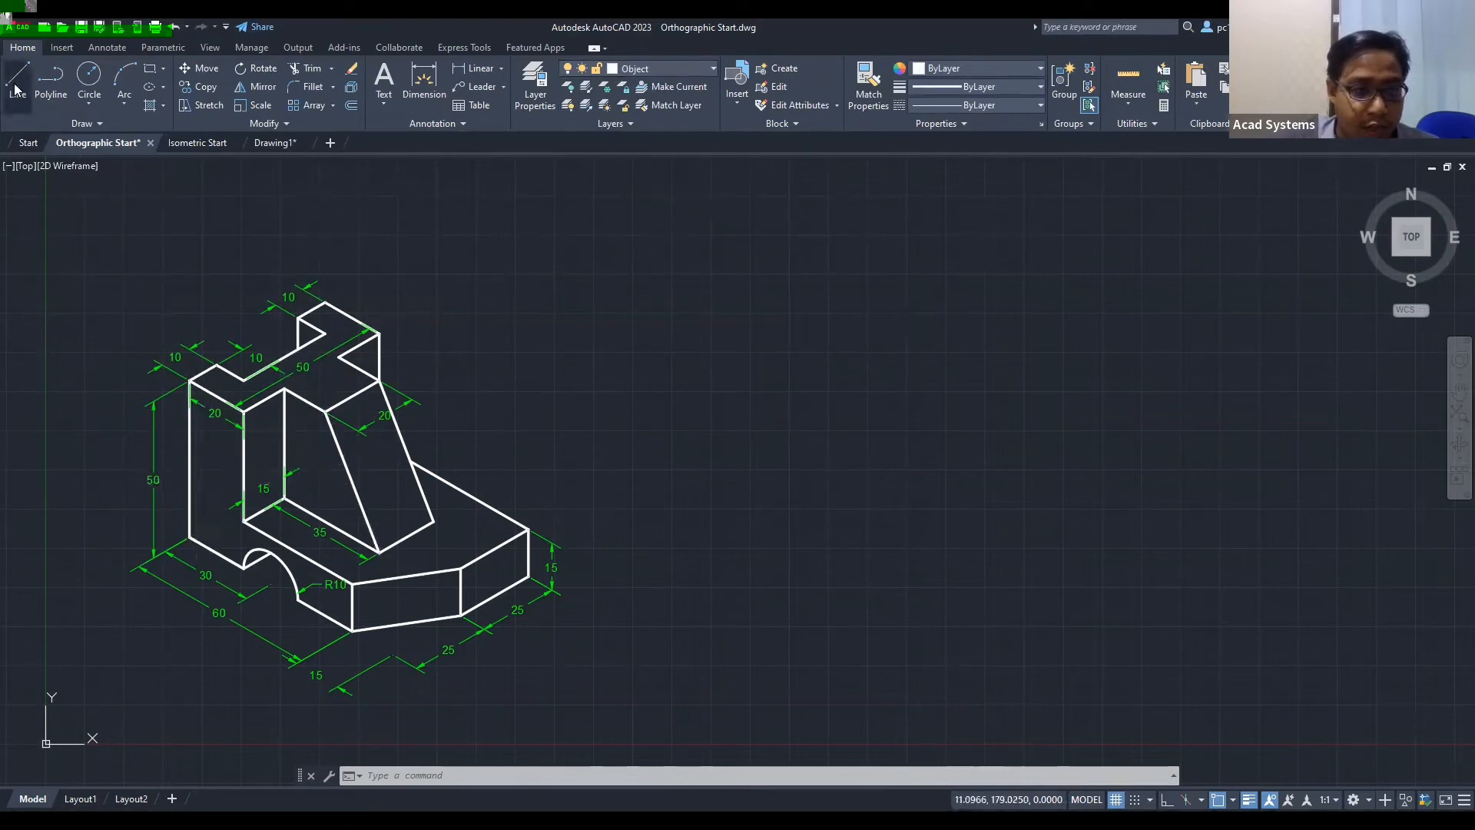
pyautogui.click(1167, 799)
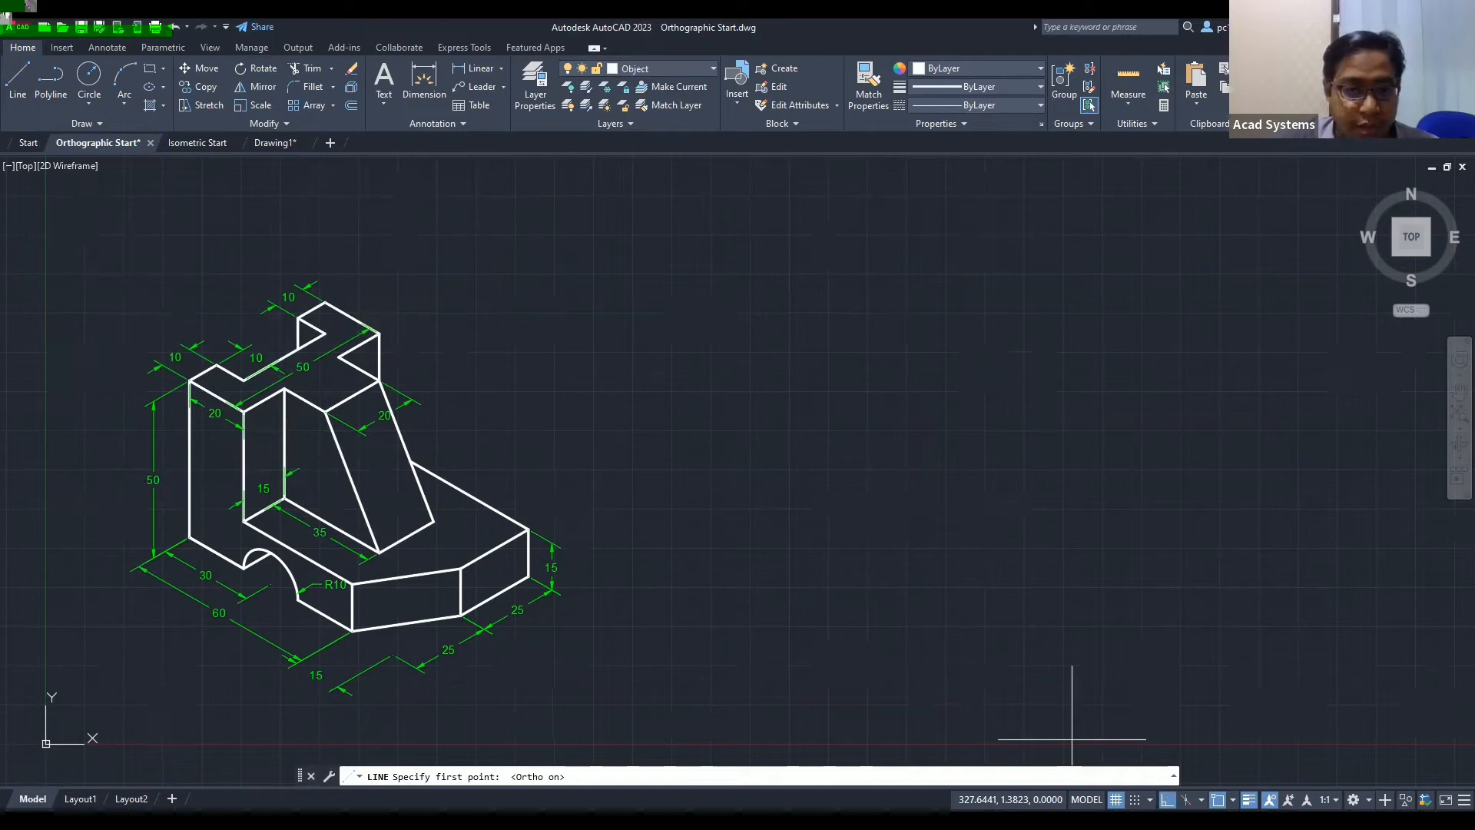
pyautogui.click(762, 580)
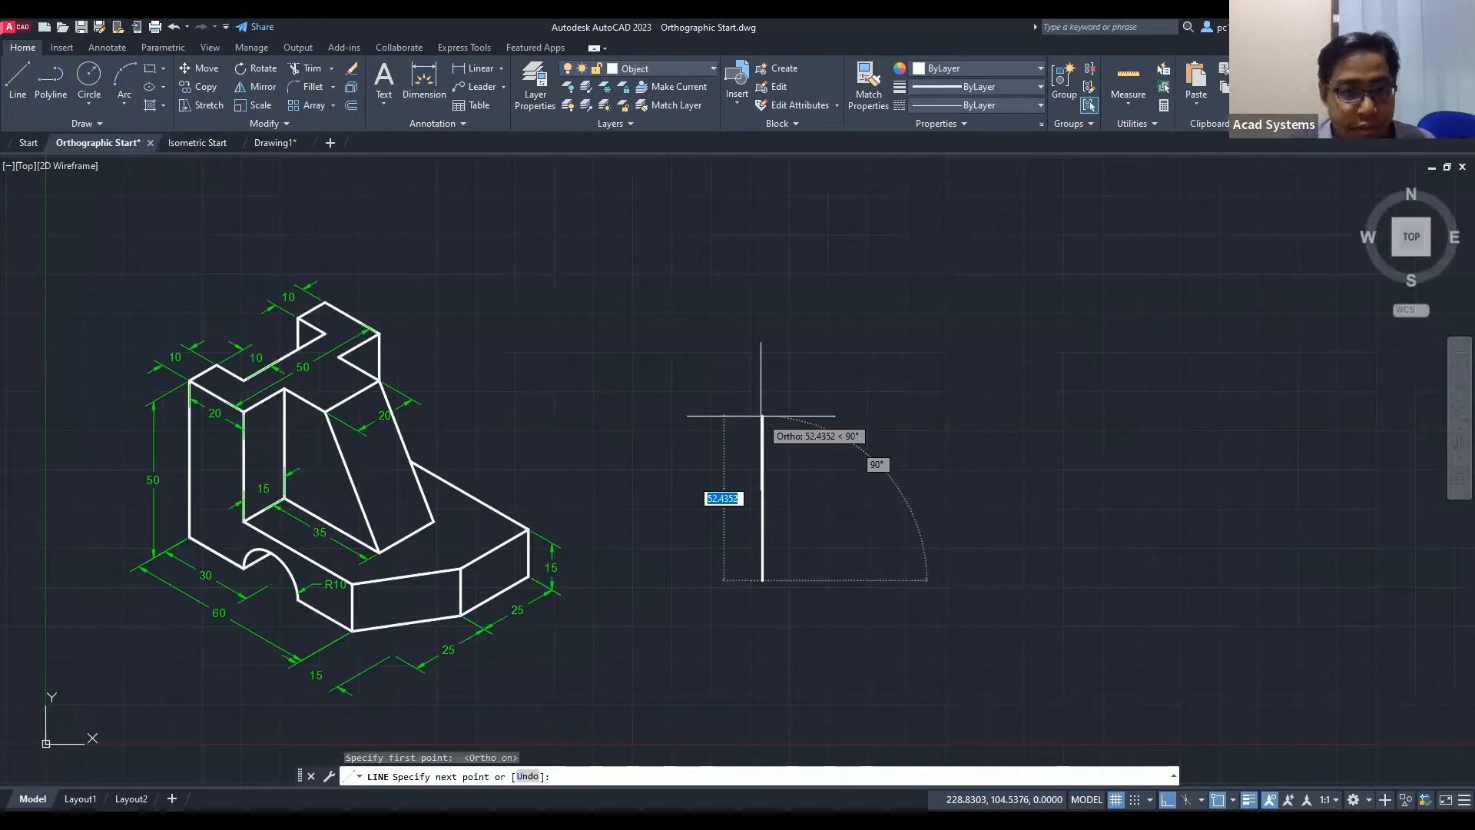
pyautogui.write('50')
pyautogui.press('Return')
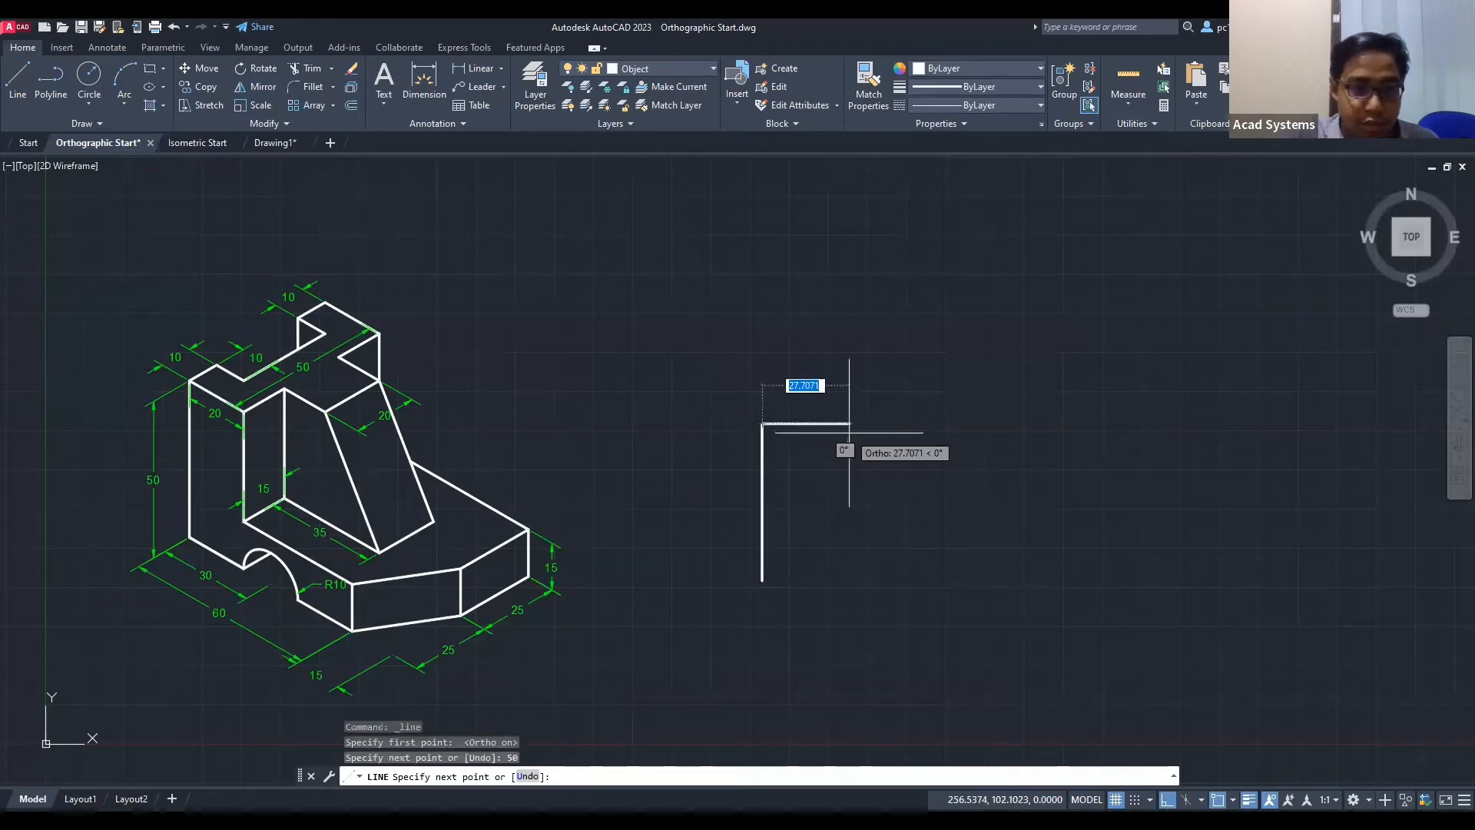
pyautogui.write('20')
pyautogui.press('Return')
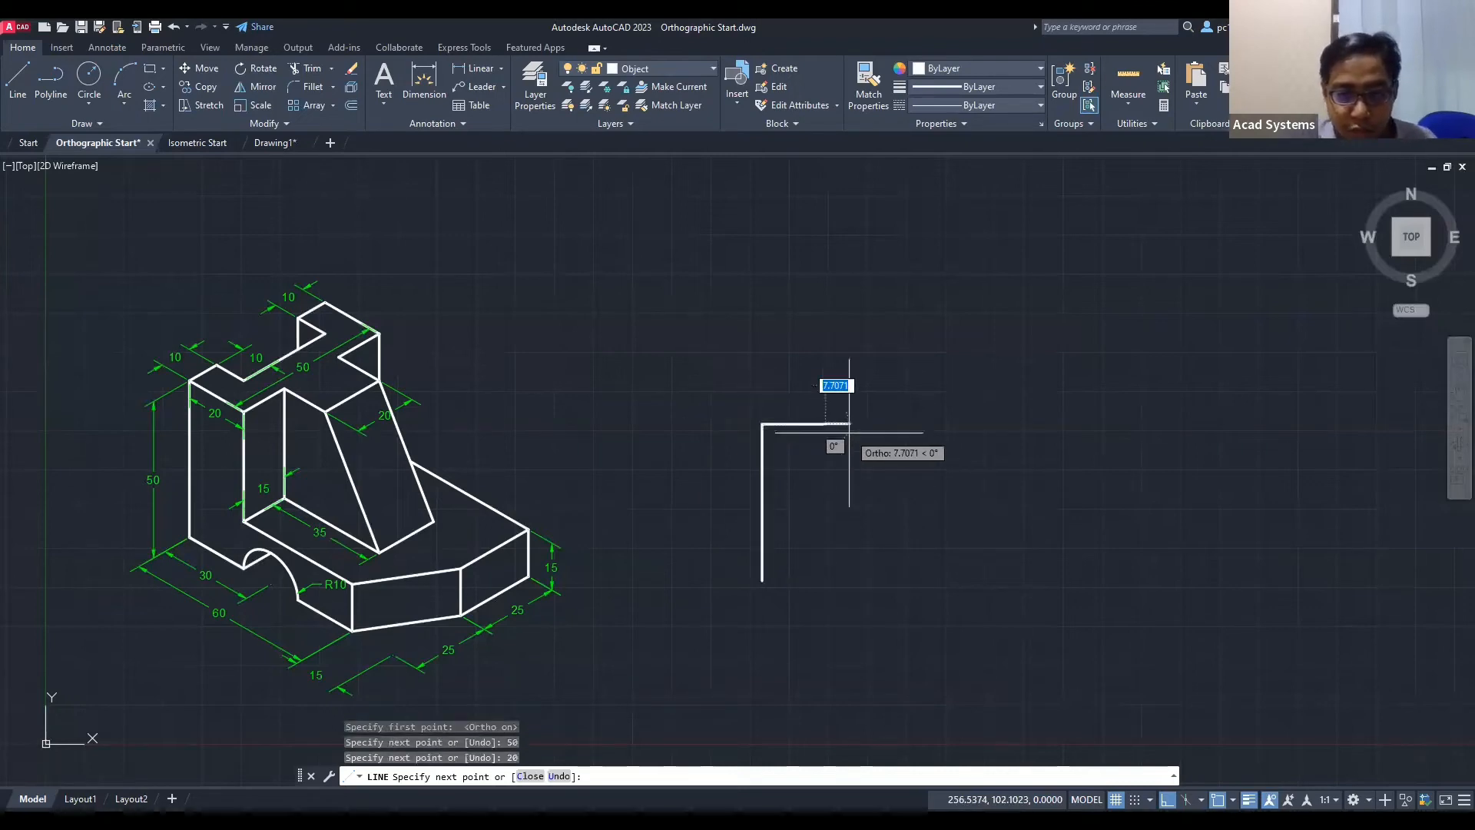
pyautogui.press('Return')
# Step: Draw the 60-unit bottom edge from the vertical line's lower end and complete the L-shaped profile with its sloped edge
pyautogui.press('Return')
pyautogui.click(762, 581)
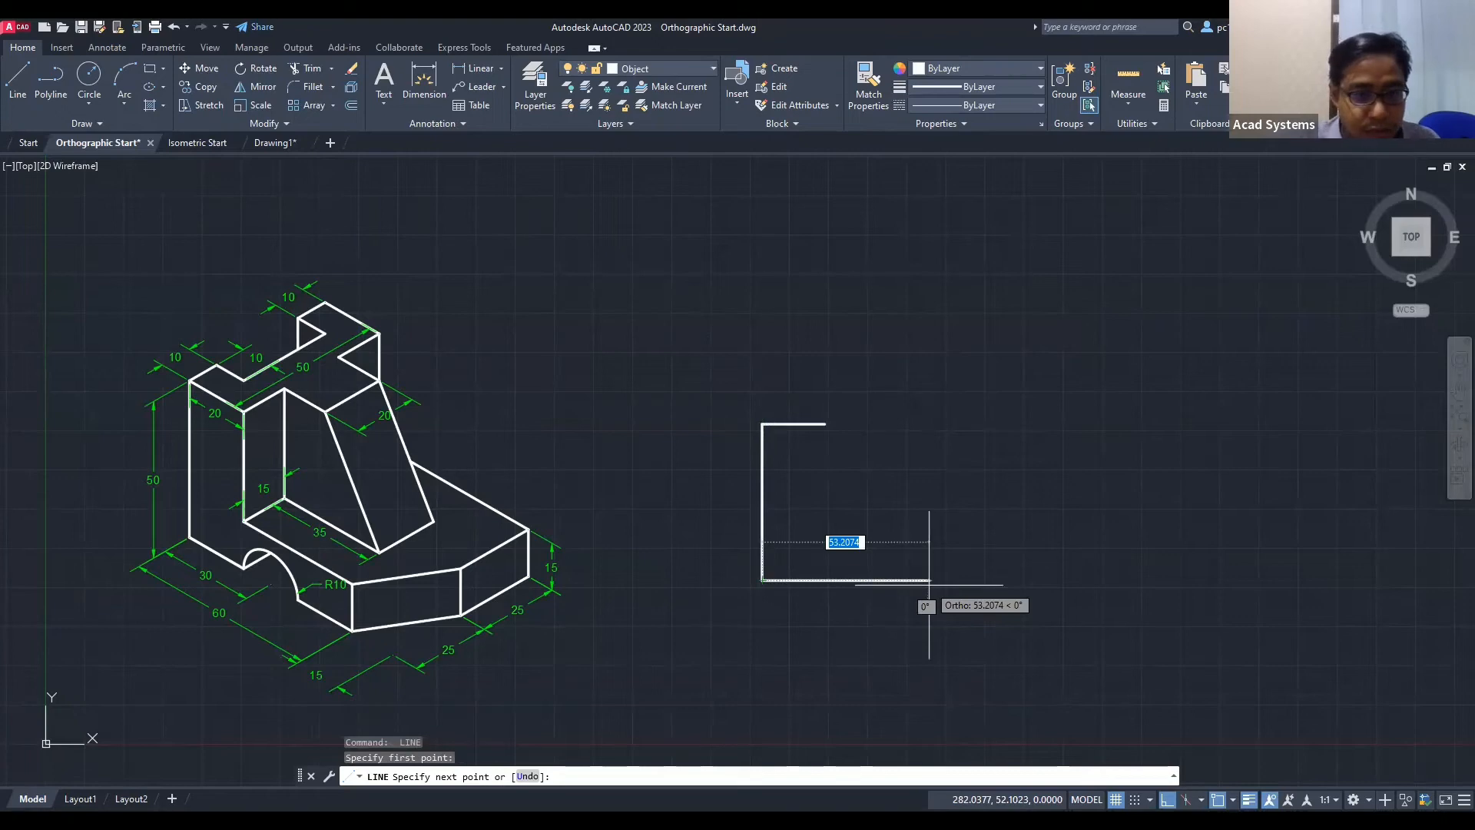
pyautogui.write('60')
pyautogui.press('Return')
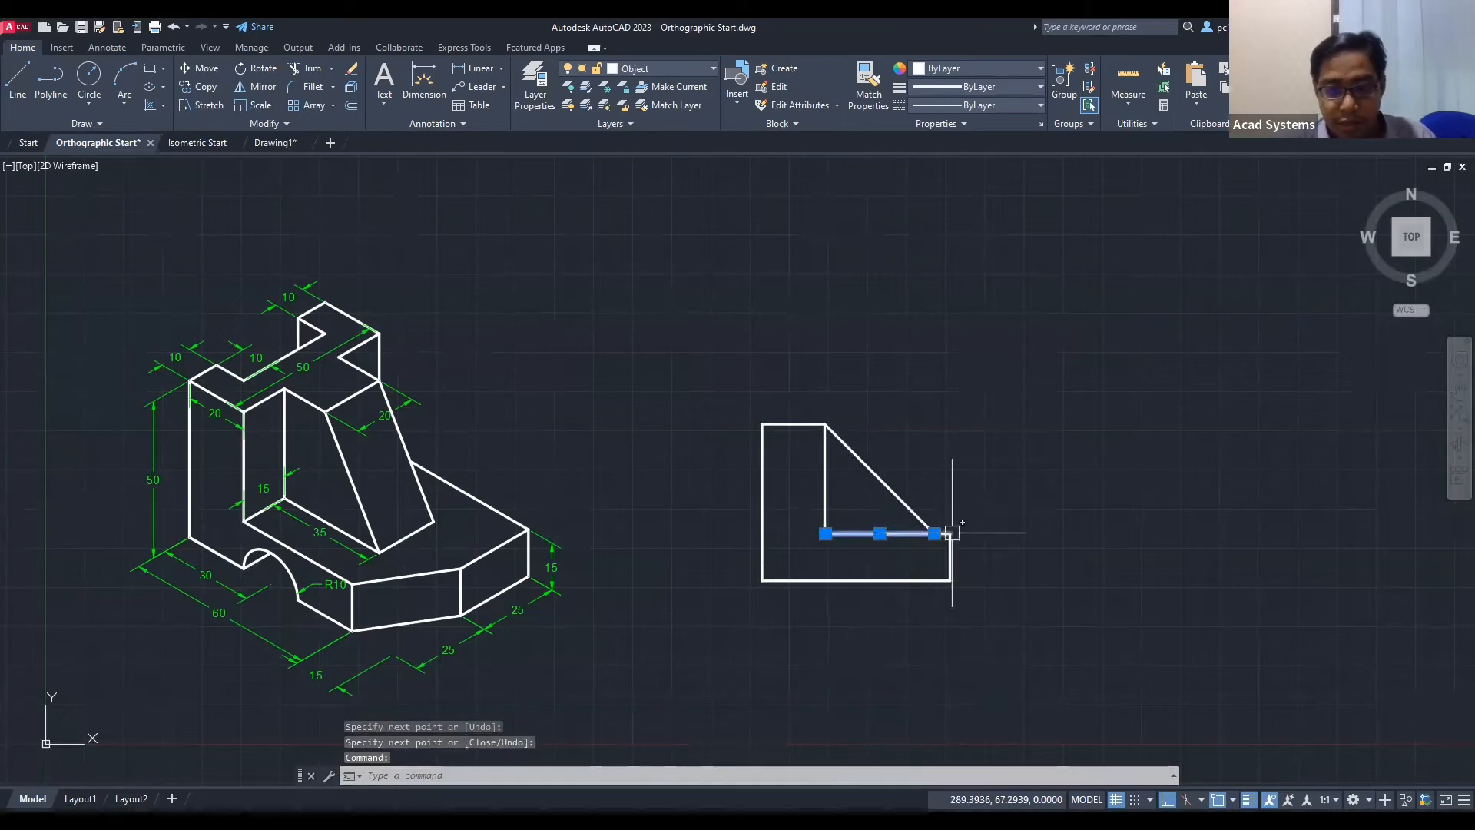
# Step: Delete the duplicate line on the base's upper edge and draw the rectangular extension at the base's right end
pyautogui.press('Delete')
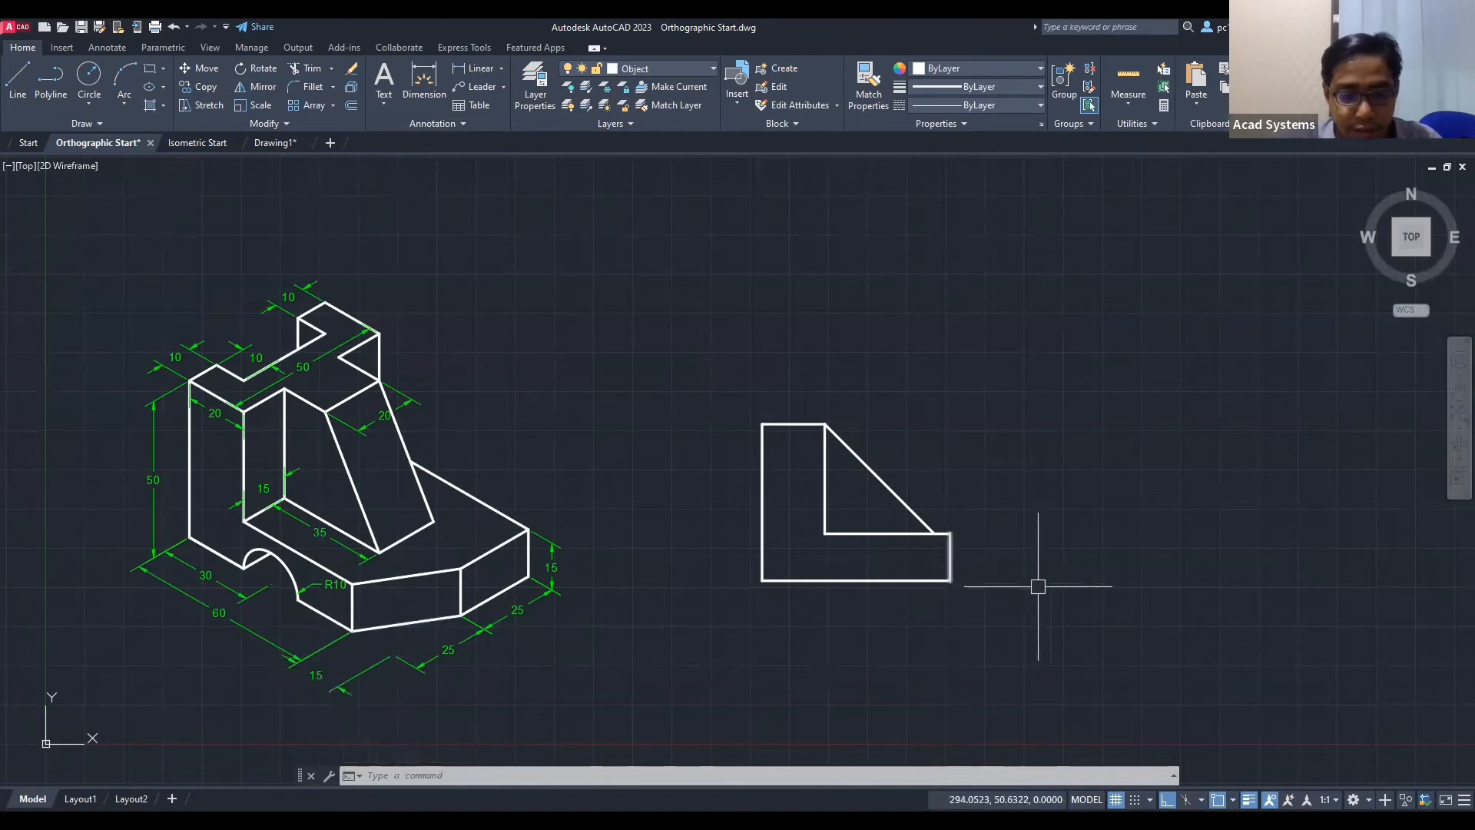
pyautogui.press('l')
pyautogui.press('Return')
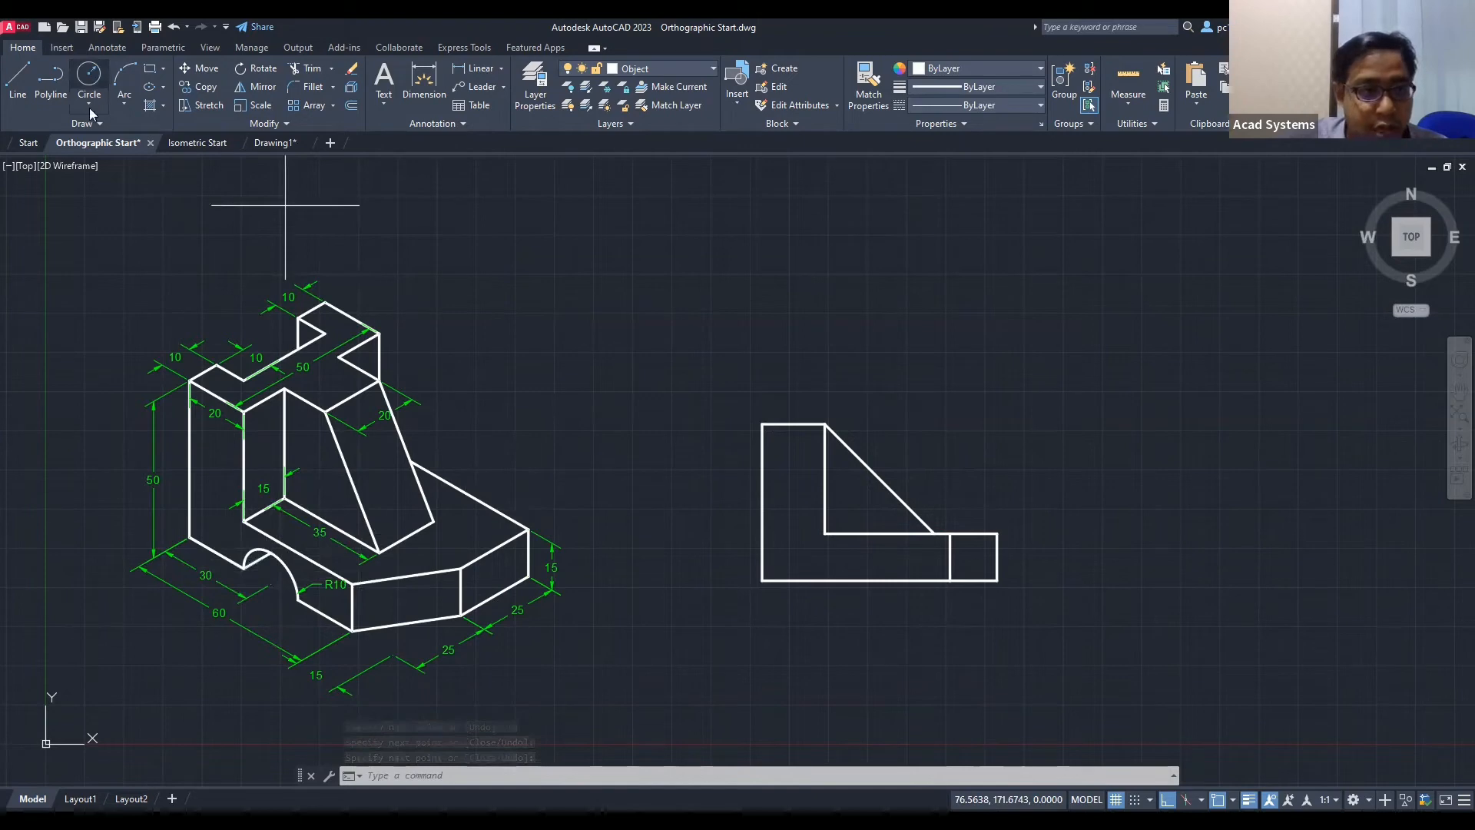
# Step: Draw a radius 10 circle centred on the 60-unit bottom edge's midpoint, trim it to a semicircular notch and erase the leftover segment
pyautogui.click(17, 81)
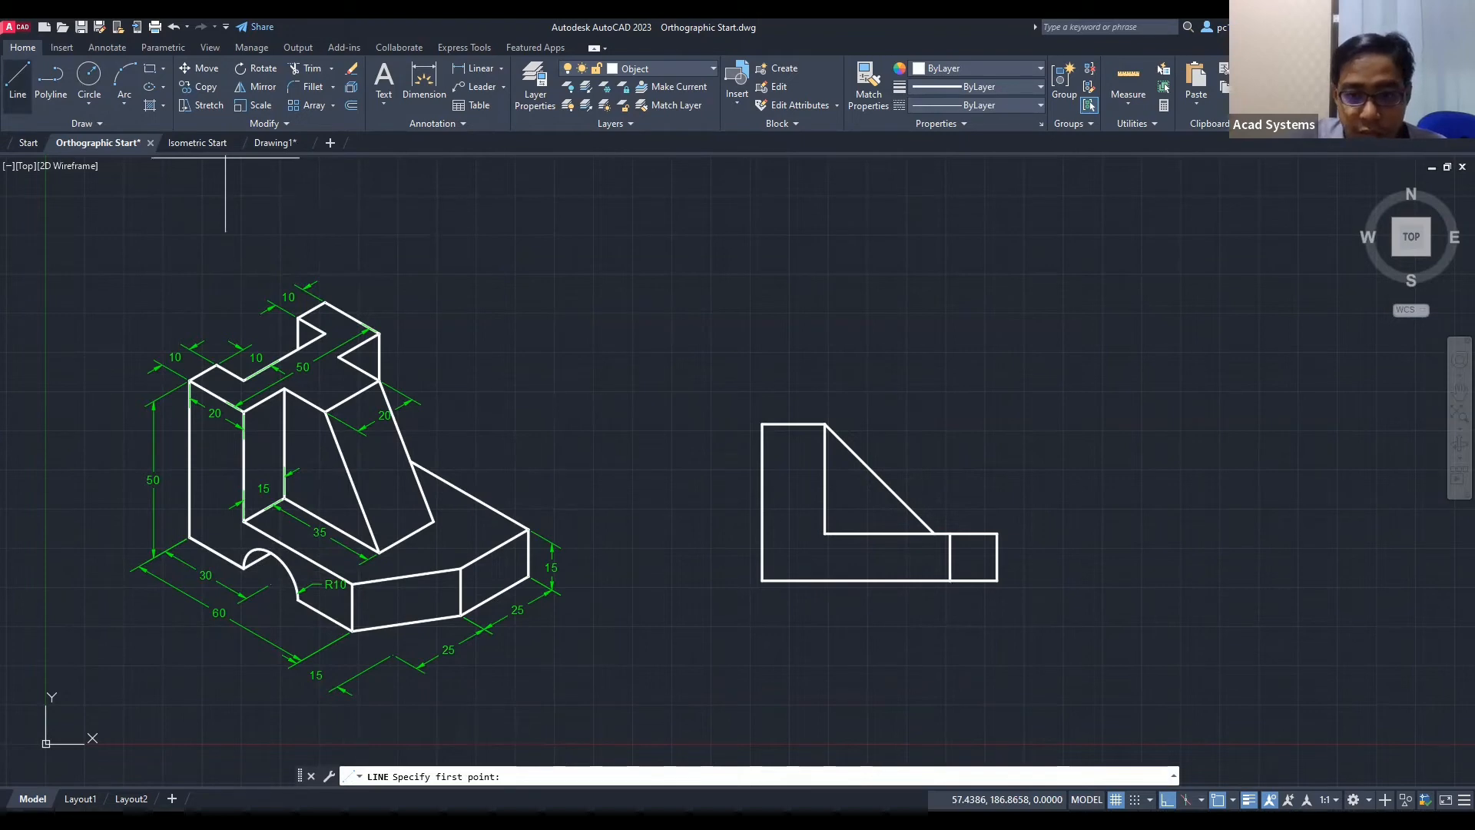
pyautogui.click(89, 81)
pyautogui.click(856, 580)
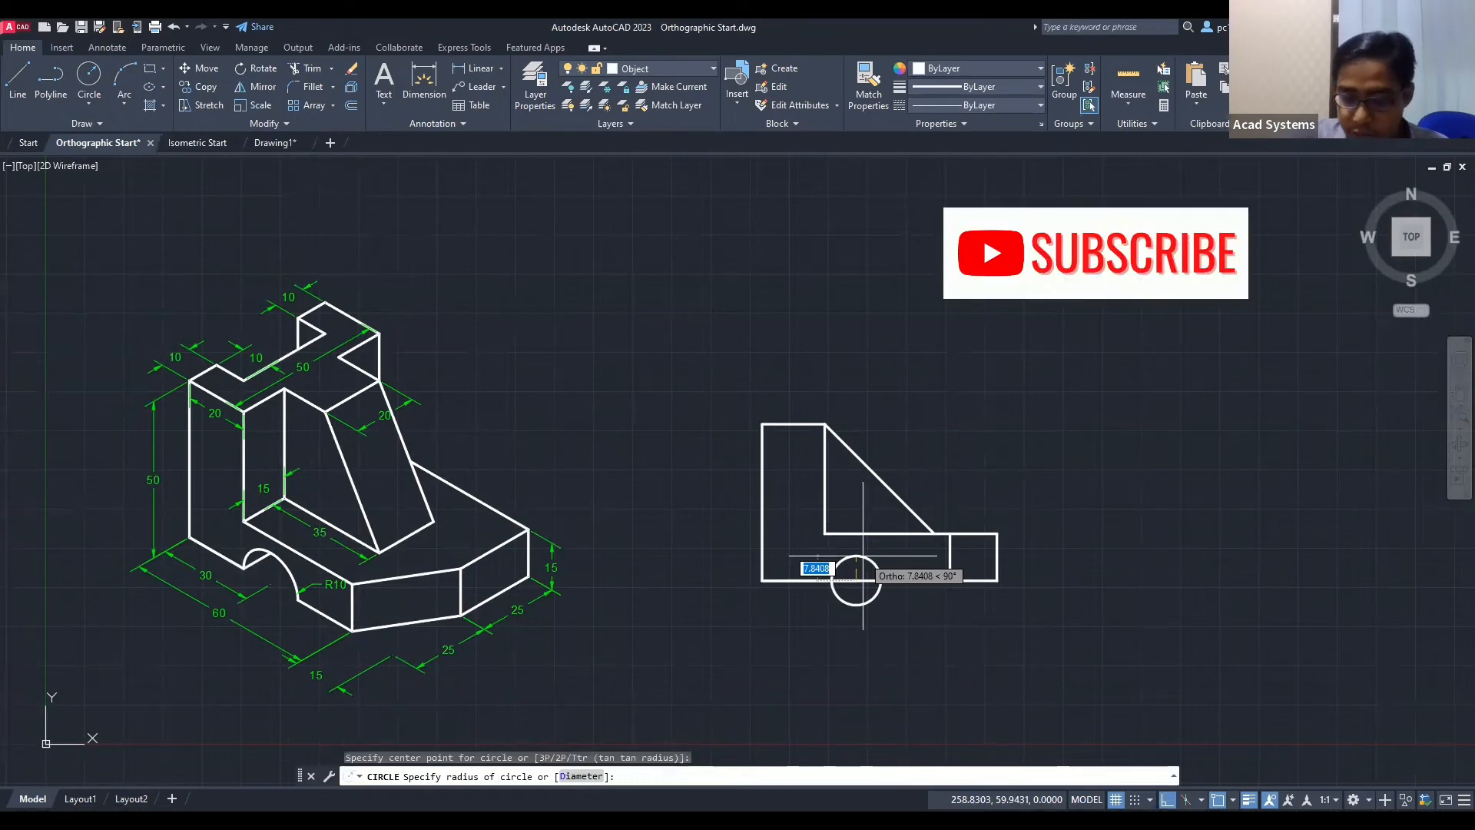
pyautogui.write('10')
pyautogui.press('Return')
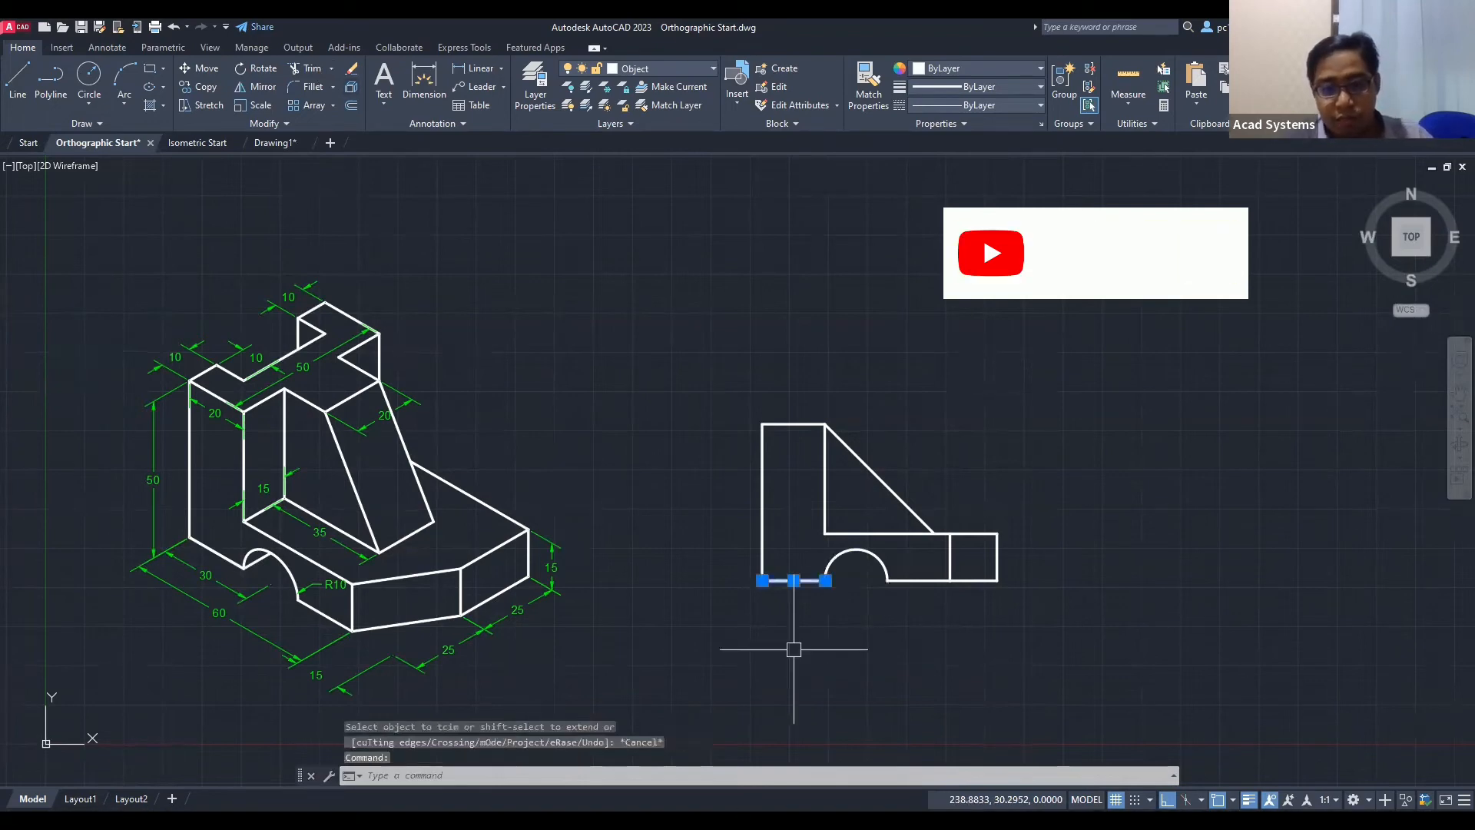
pyautogui.press('Delete')
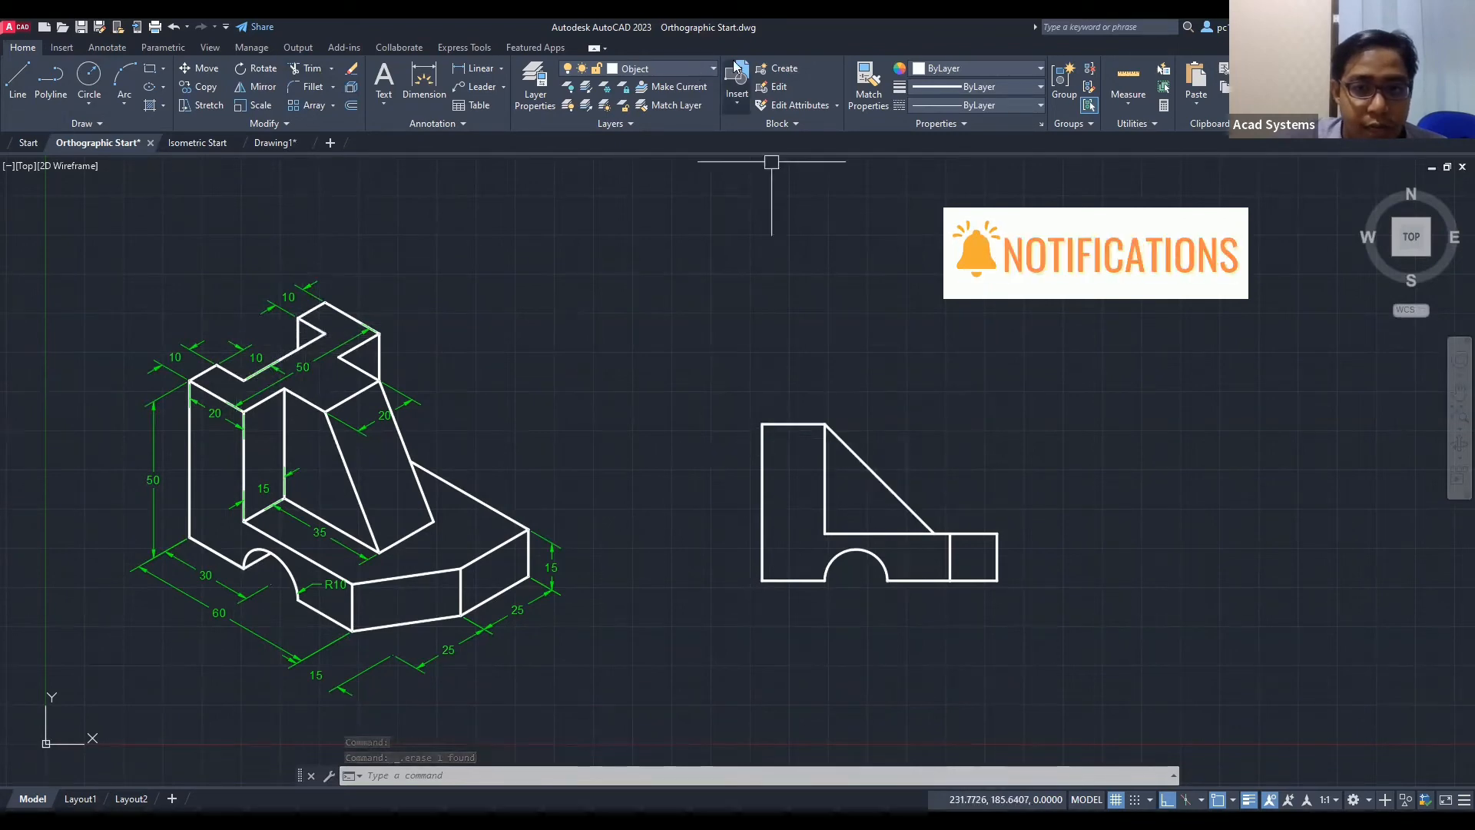
pyautogui.click(696, 73)
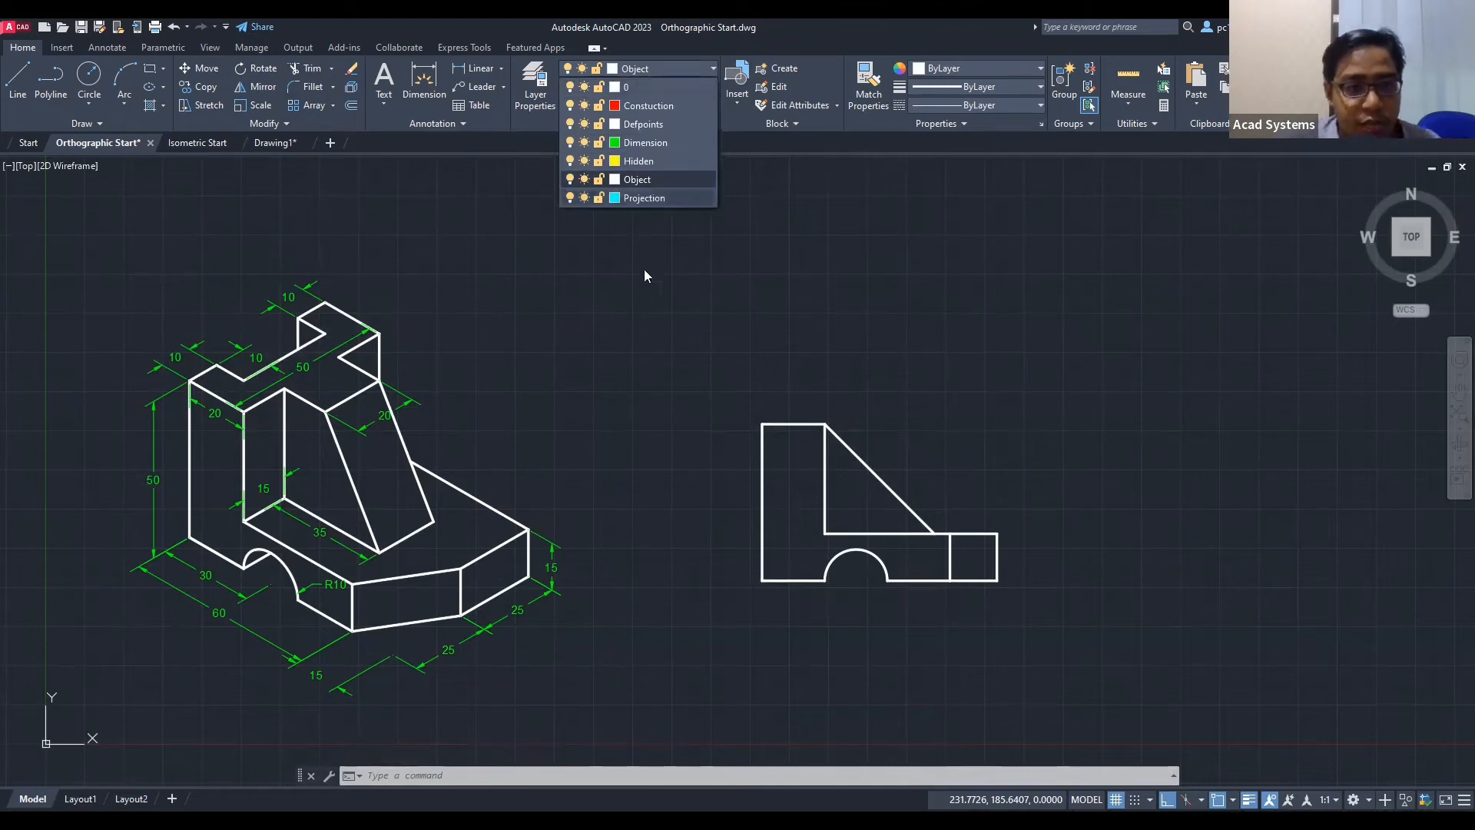
pyautogui.press('Escape')
pyautogui.press('Escape')
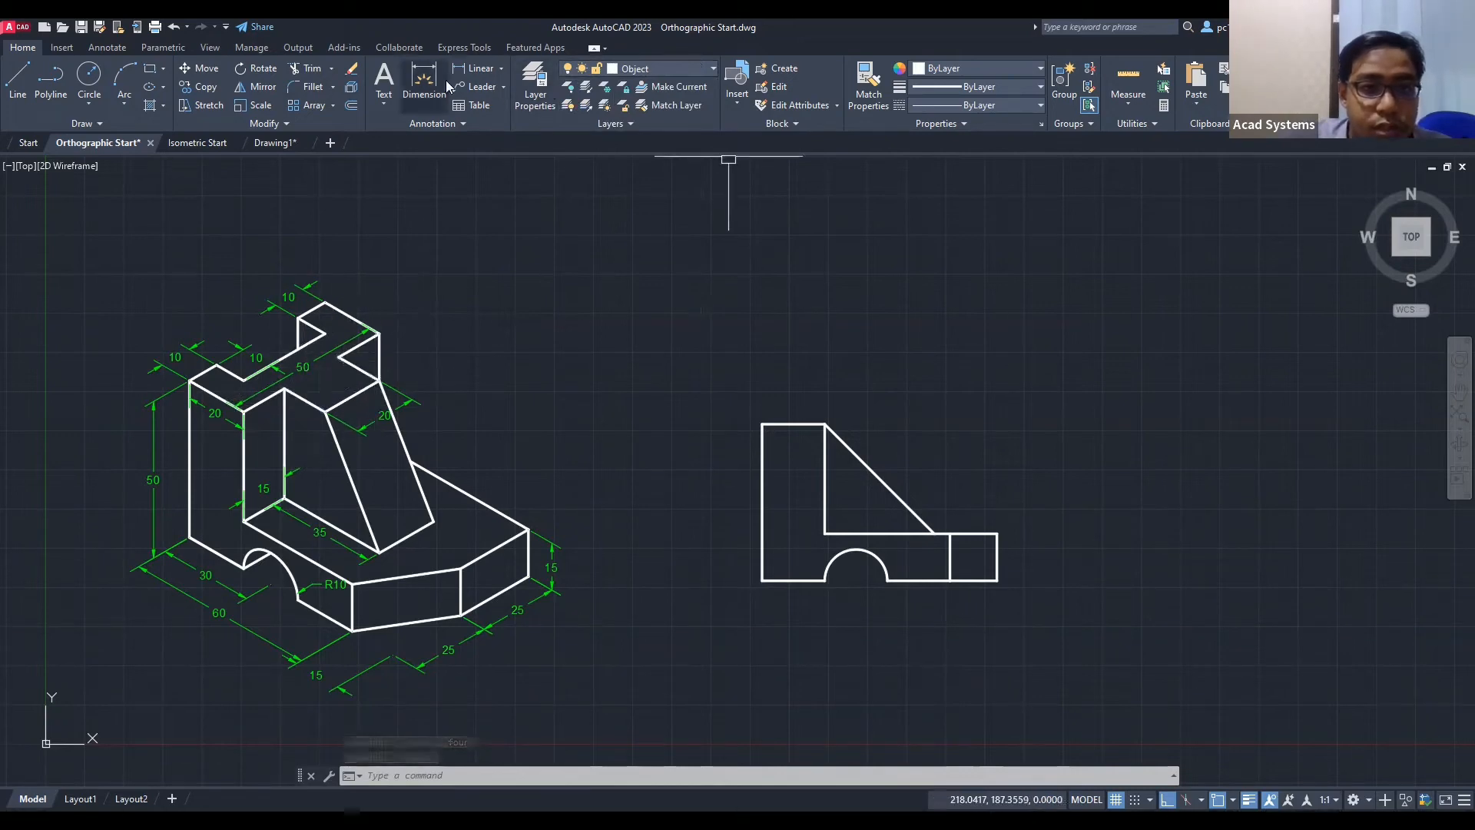
# Step: Make the Dimension layer current and add an aligned dimension to the 15-unit notch edge on the isometric part's upper right arm
pyautogui.click(646, 69)
pyautogui.click(660, 141)
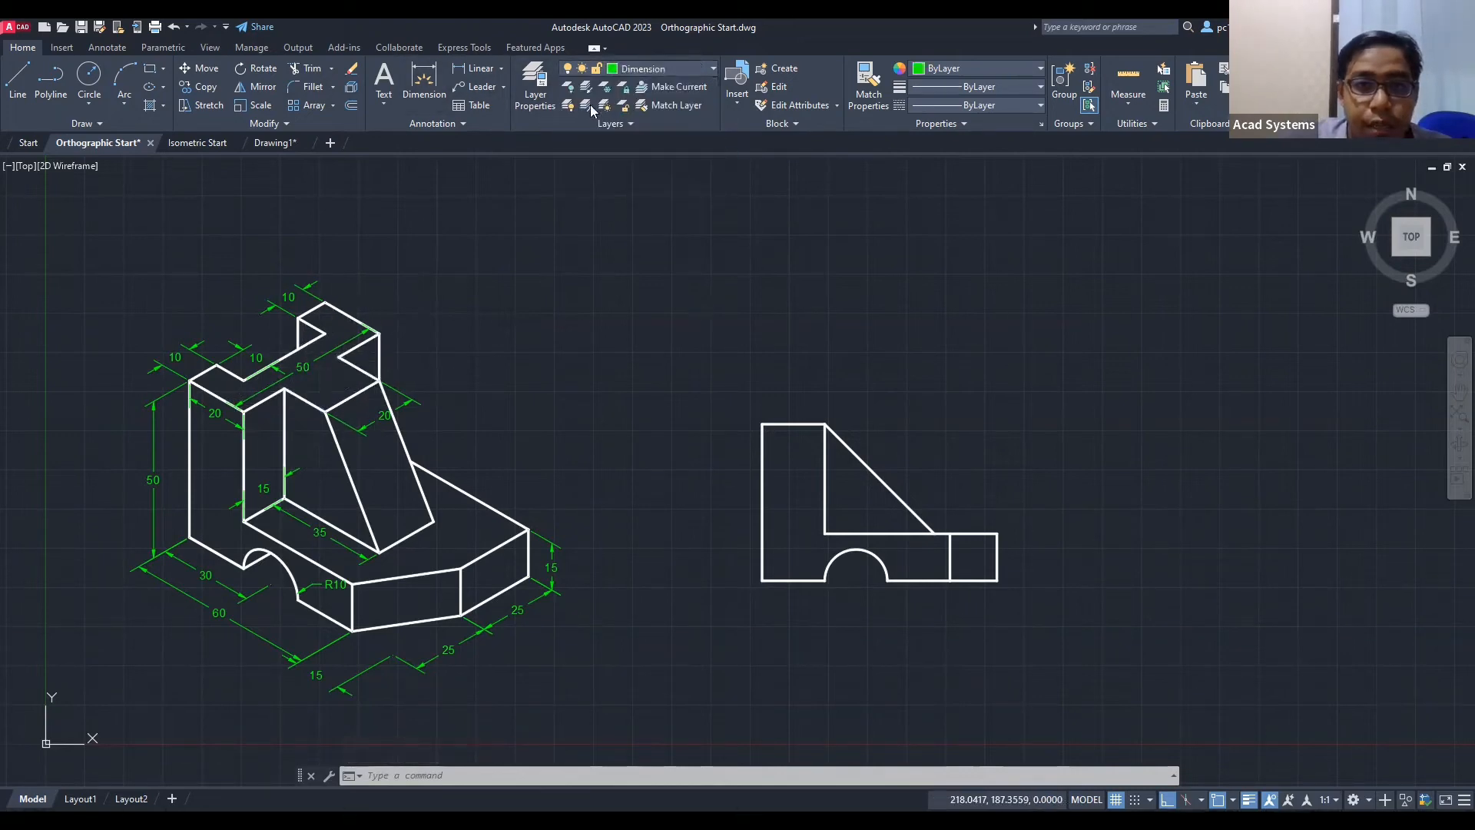
pyautogui.click(424, 81)
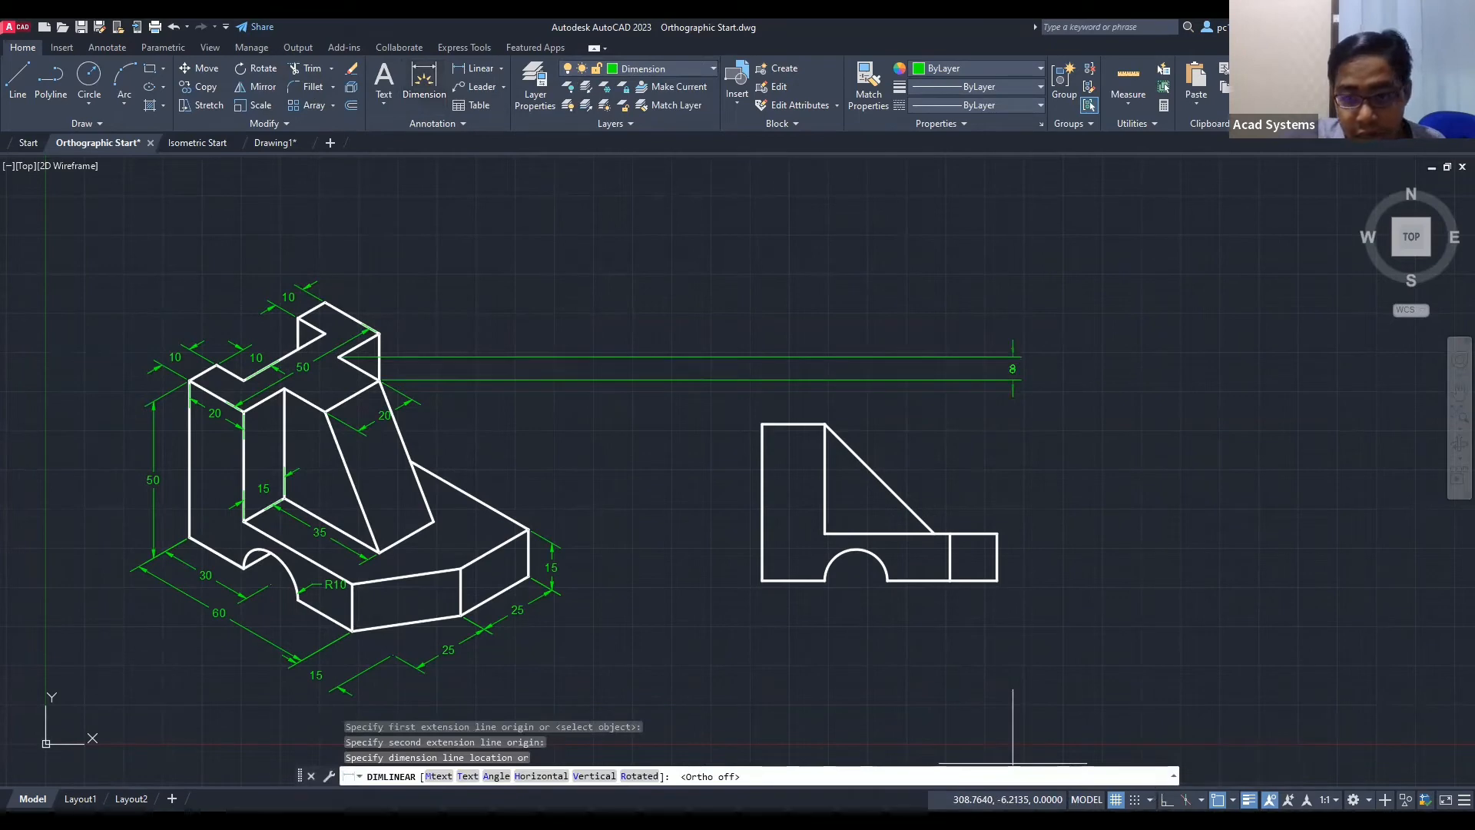
pyautogui.click(500, 68)
pyautogui.click(504, 124)
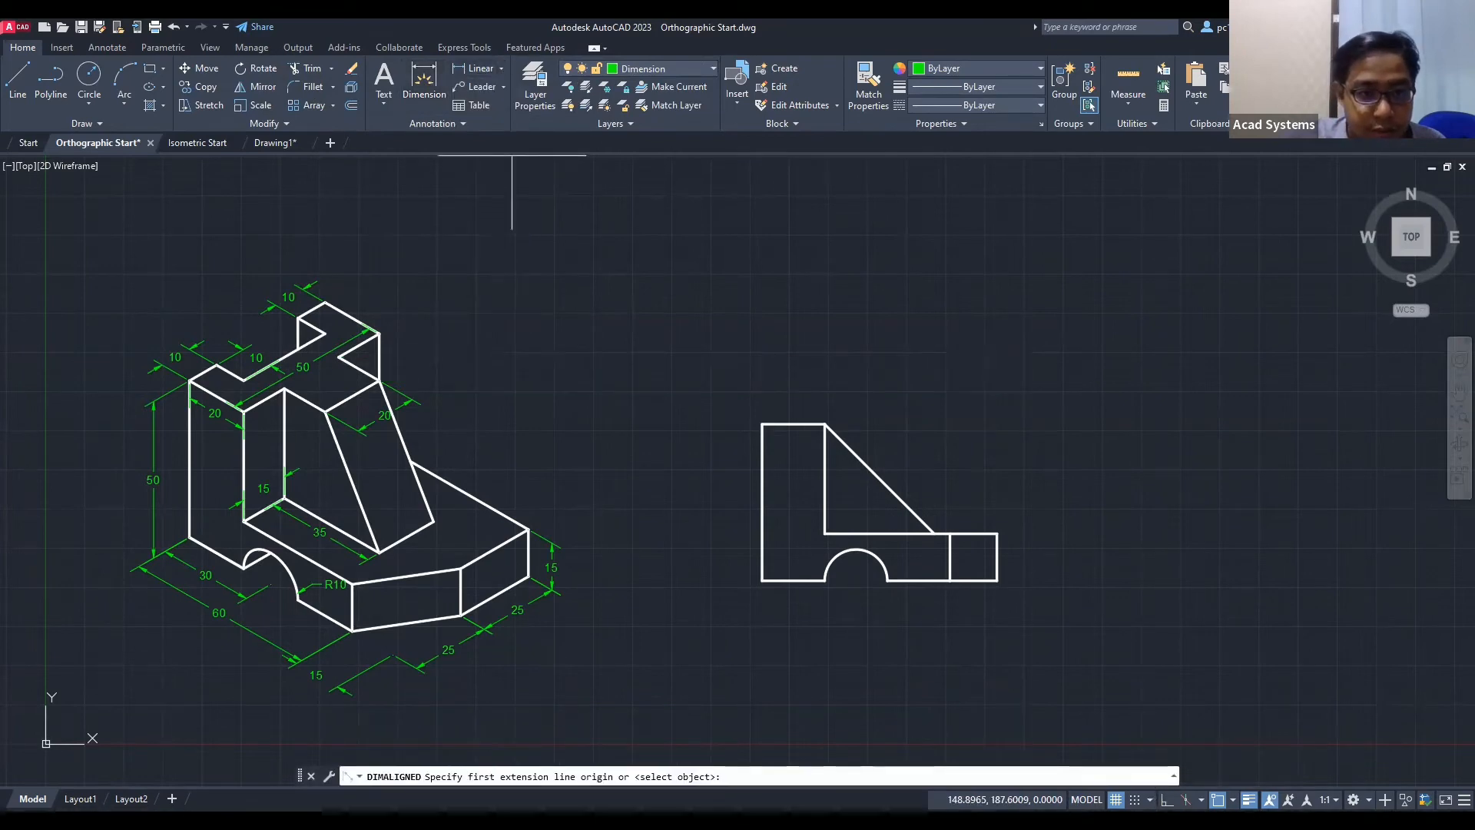
pyautogui.press('Escape')
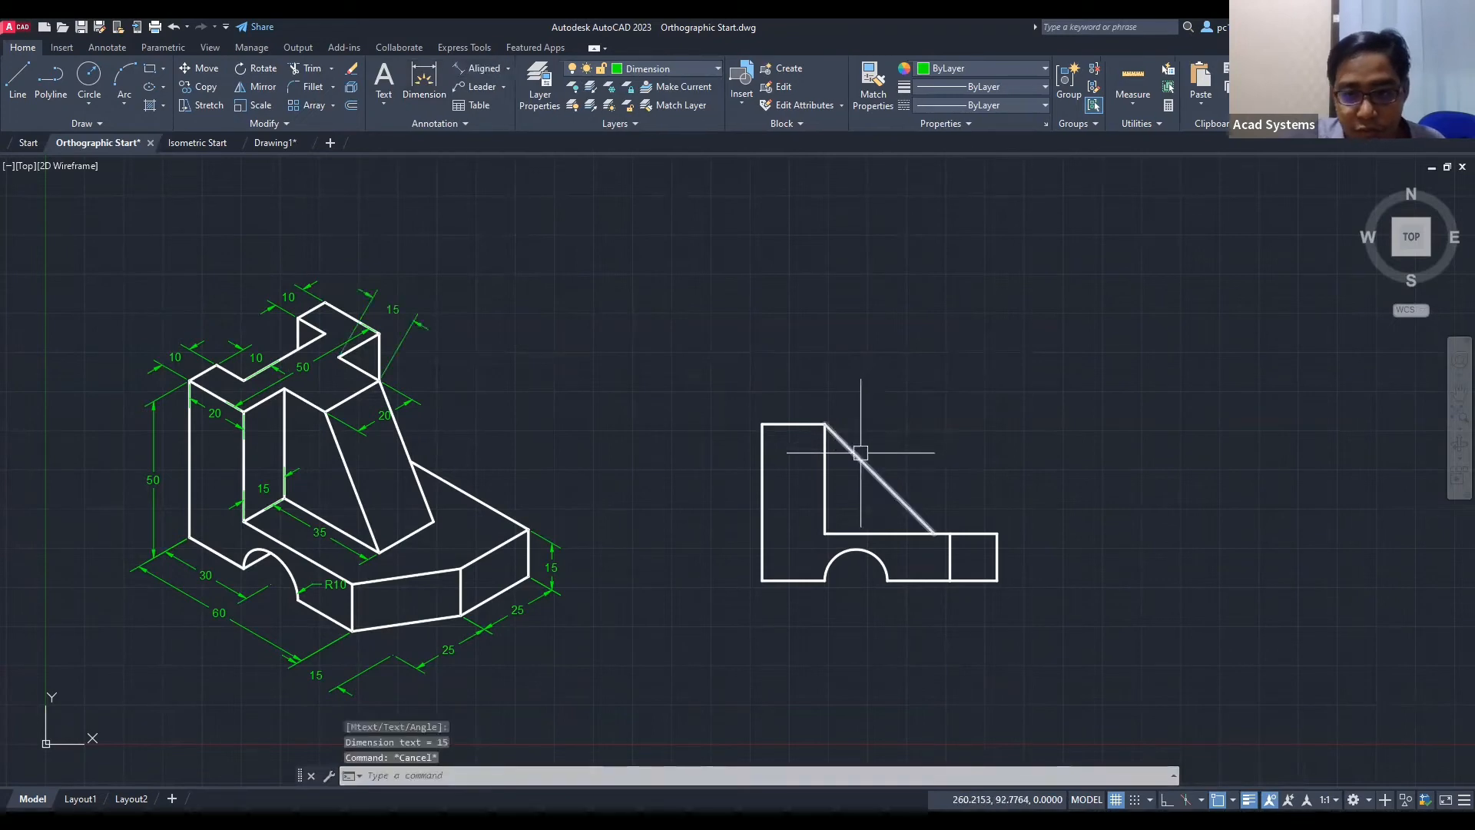
# Step: Stretch the sloped line's upper endpoint horizontally away from the upright's top right corner
pyautogui.click(846, 444)
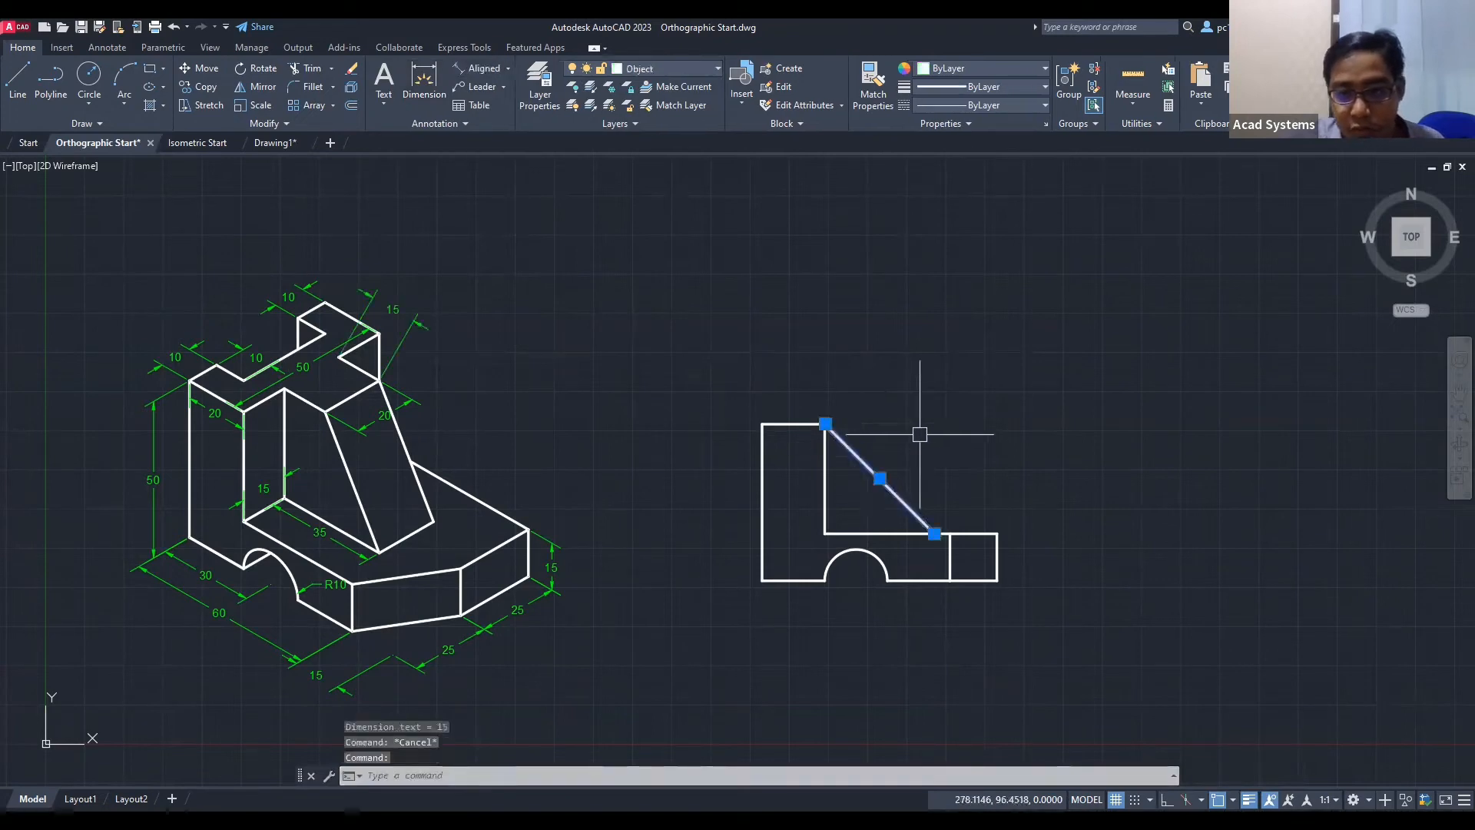
pyautogui.click(826, 424)
pyautogui.click(928, 424)
pyautogui.press('Escape')
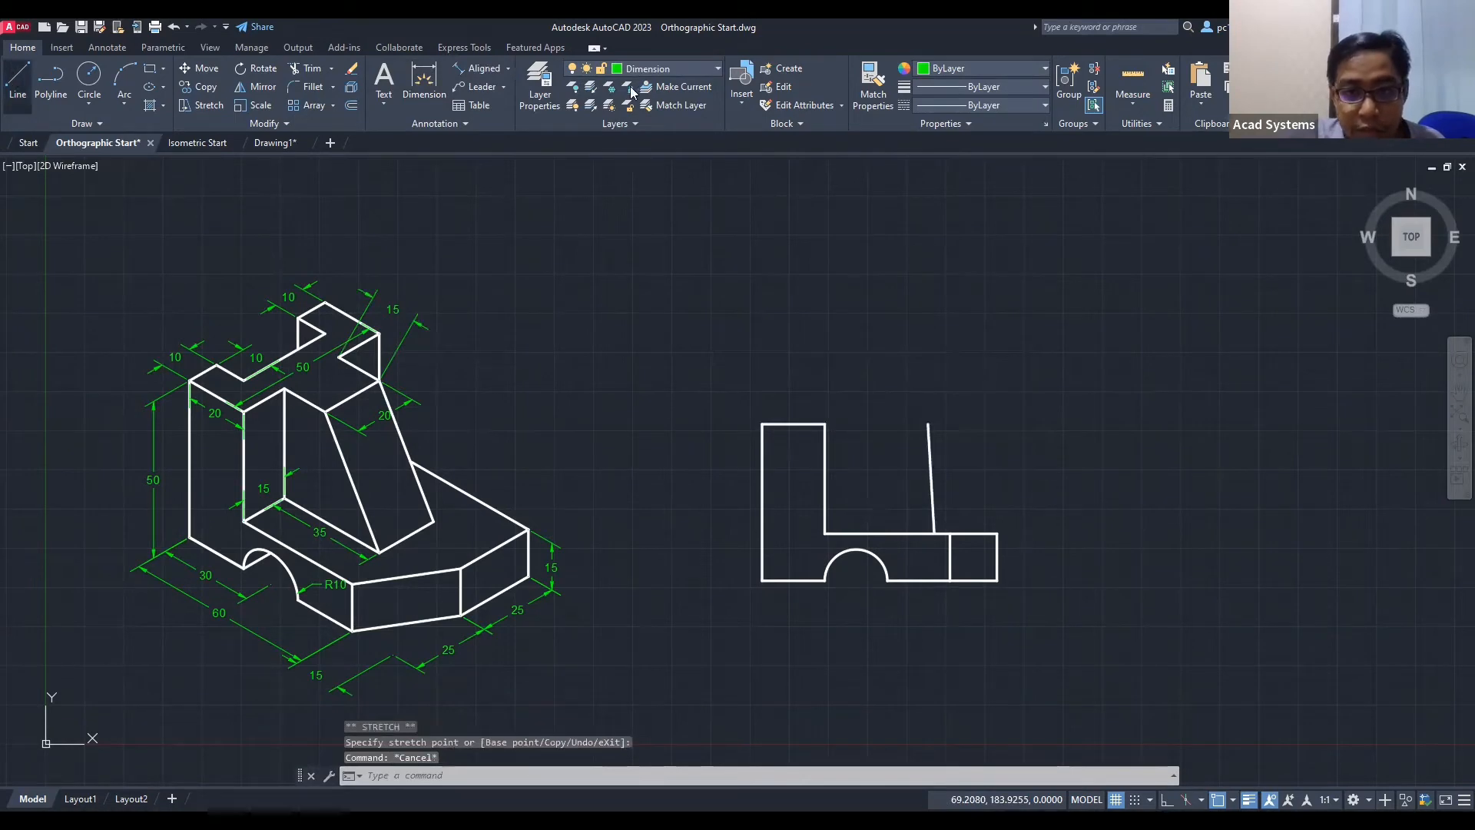
pyautogui.click(17, 80)
pyautogui.click(825, 424)
pyautogui.press('Escape')
pyautogui.press('Escape')
# Step: Make the Object layer current and draw a 15-unit horizontal line rightward from the upright's top right corner
pyautogui.click(670, 69)
pyautogui.click(665, 178)
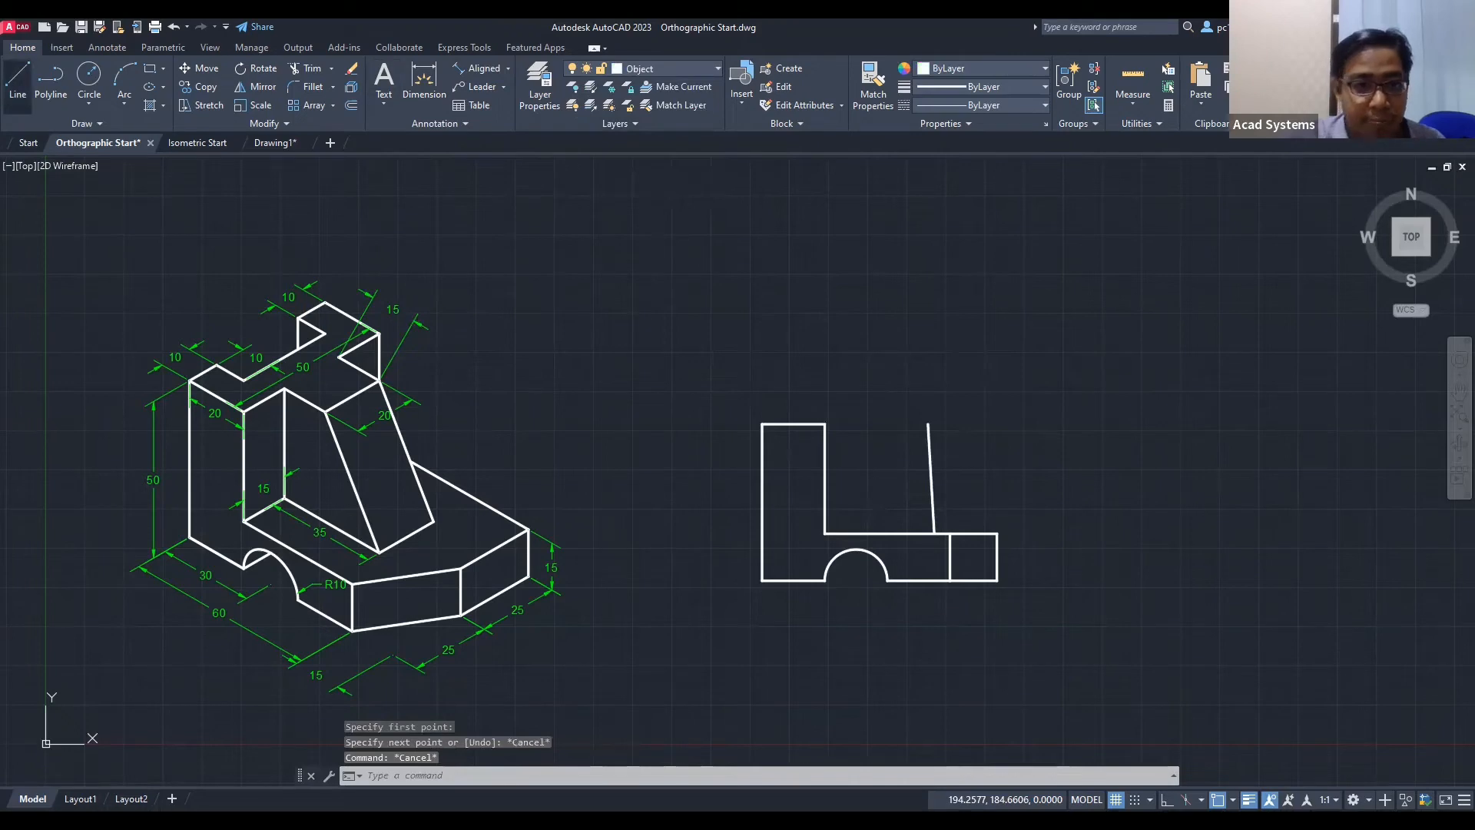
pyautogui.click(18, 81)
pyautogui.click(825, 424)
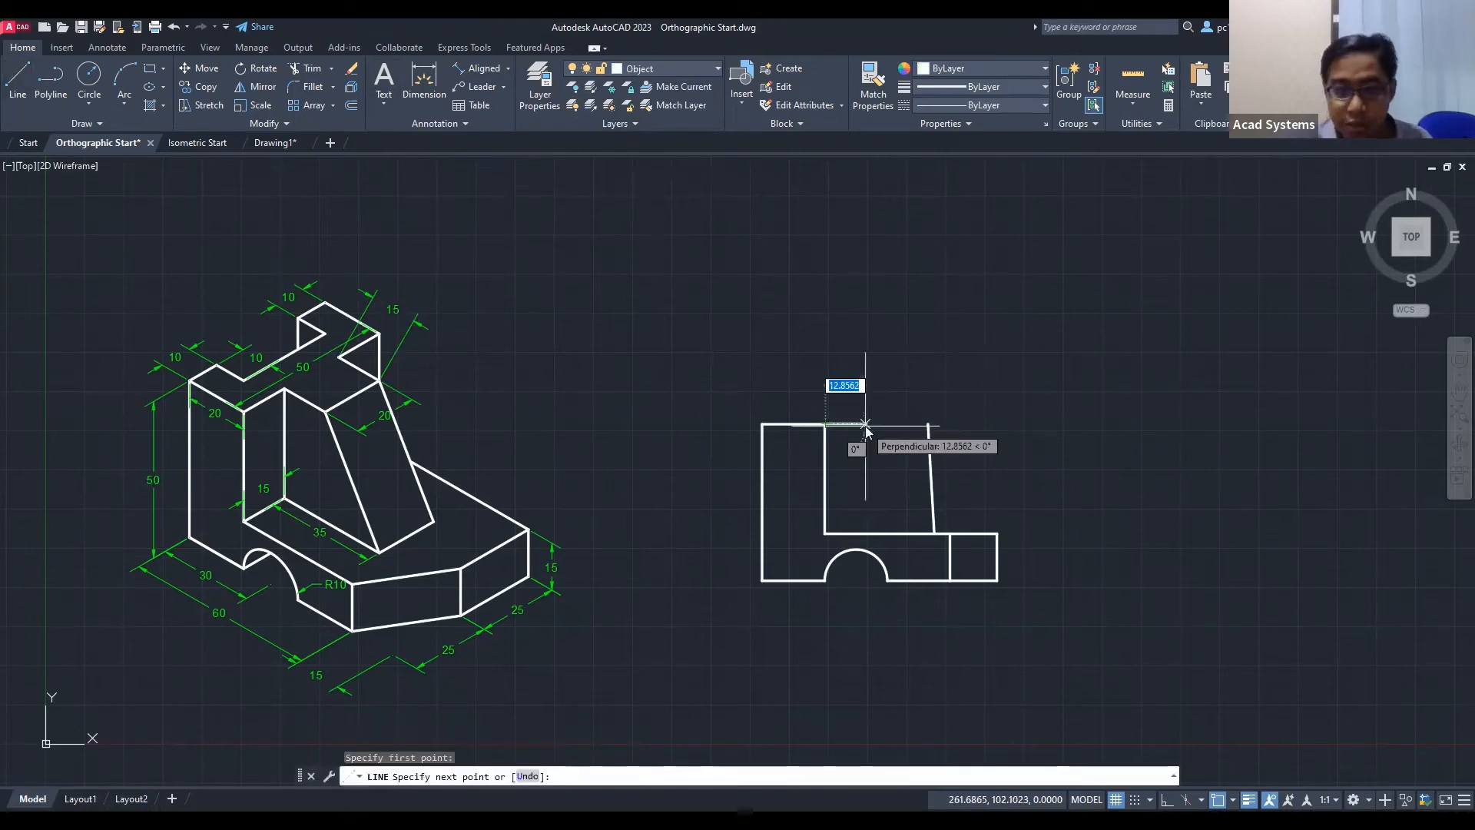
pyautogui.write('15')
pyautogui.press('Return')
pyautogui.press('Escape')
# Step: Move the sloped line's upper endpoint to the free end of the 15-unit top line
pyautogui.click(931, 478)
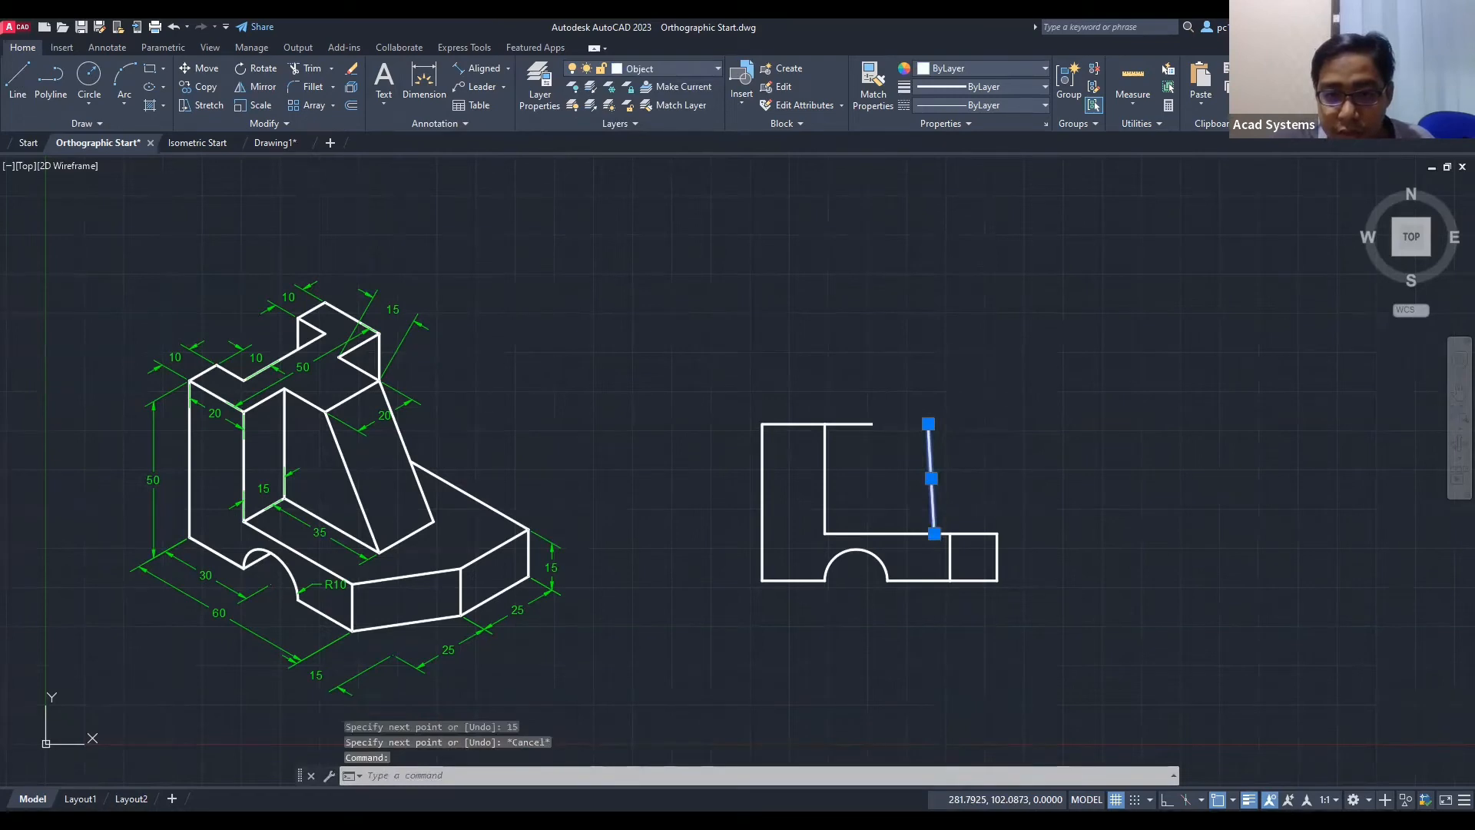
pyautogui.click(928, 423)
pyautogui.click(872, 423)
pyautogui.press('Escape')
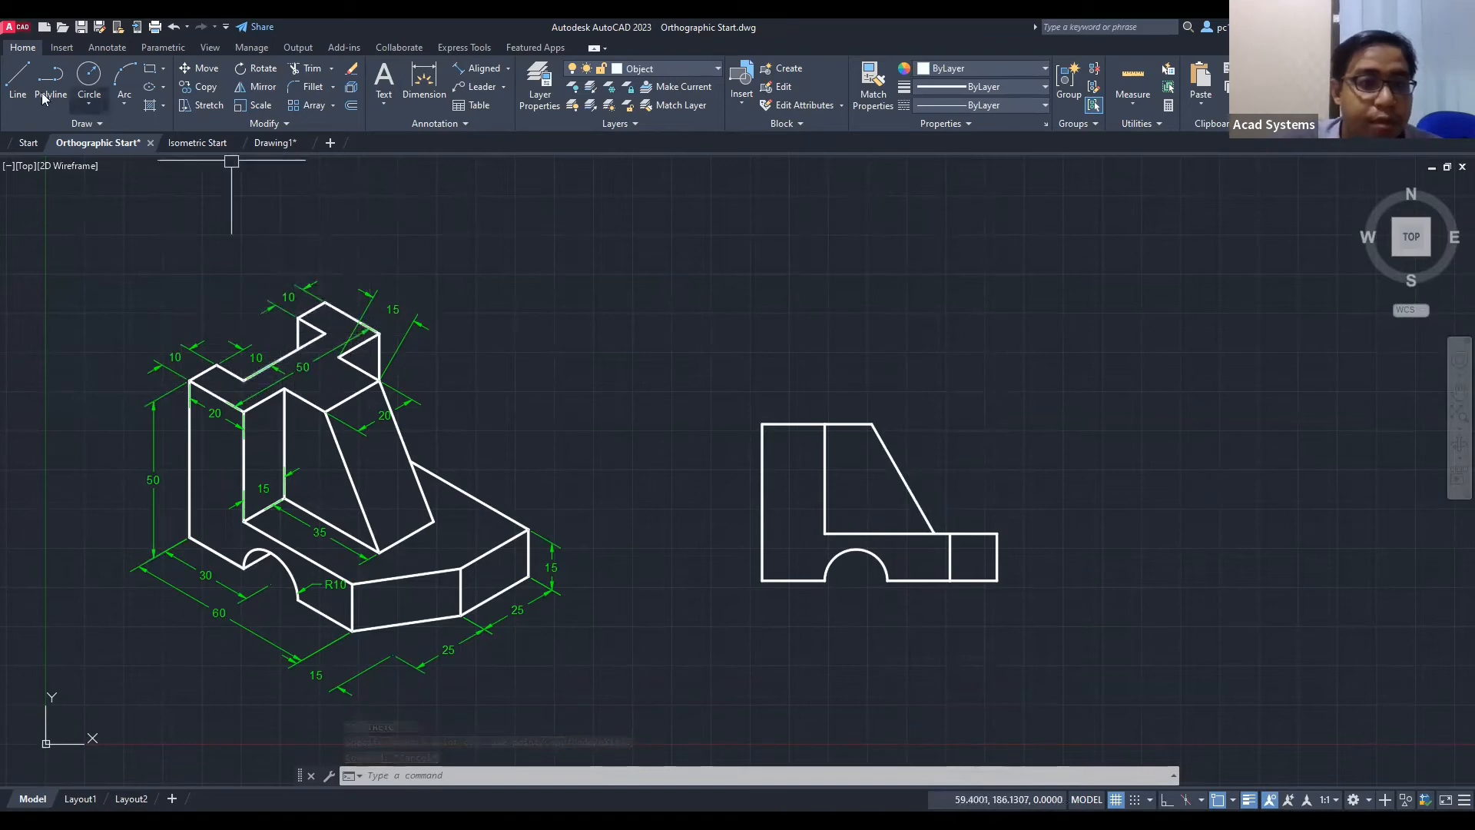
# Step: Make the Hidden layer current and draw a vertical hidden line down the middle of the front view's upright
pyautogui.click(695, 70)
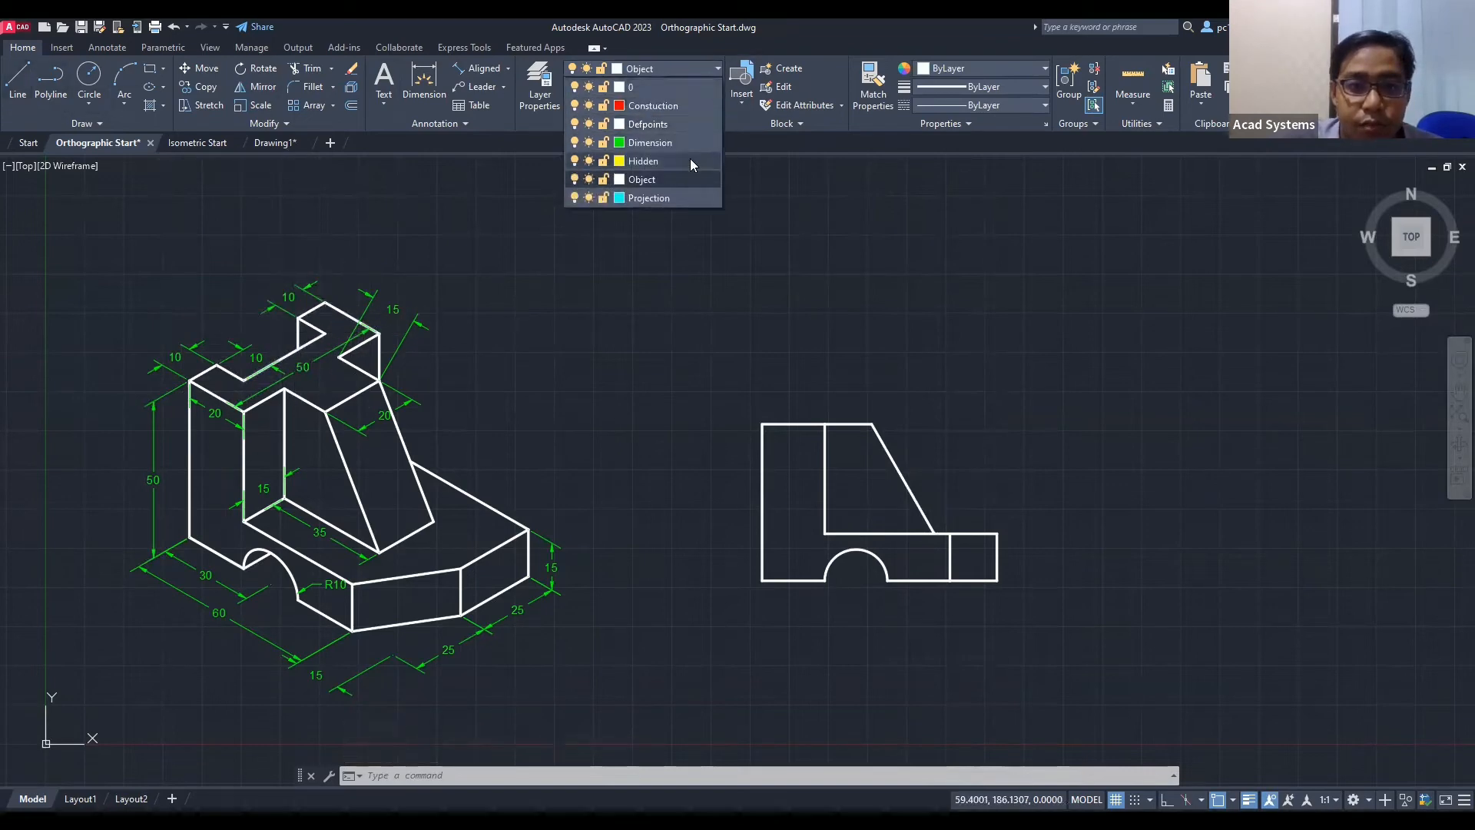
pyautogui.click(690, 158)
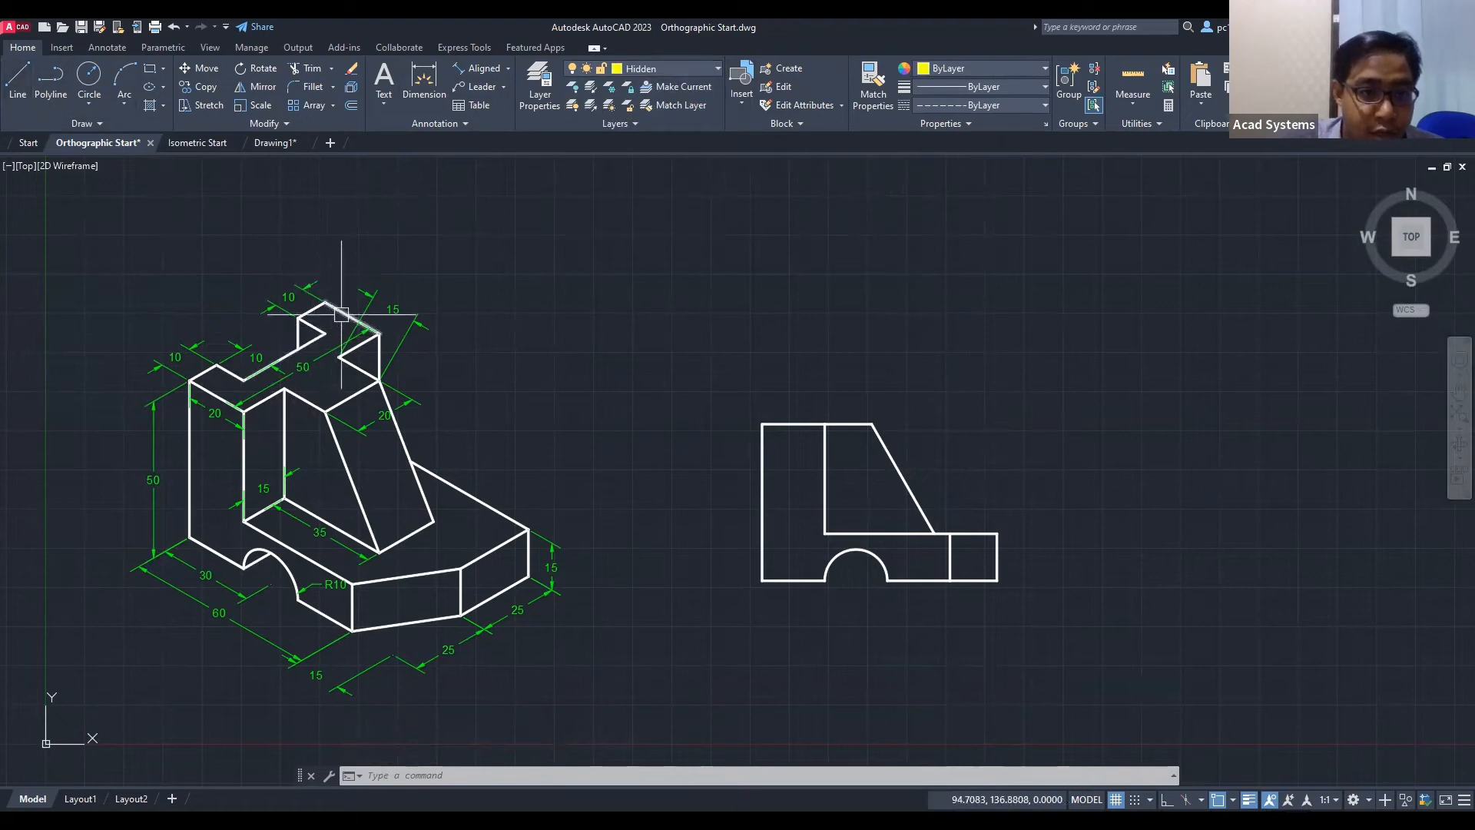
pyautogui.click(21, 83)
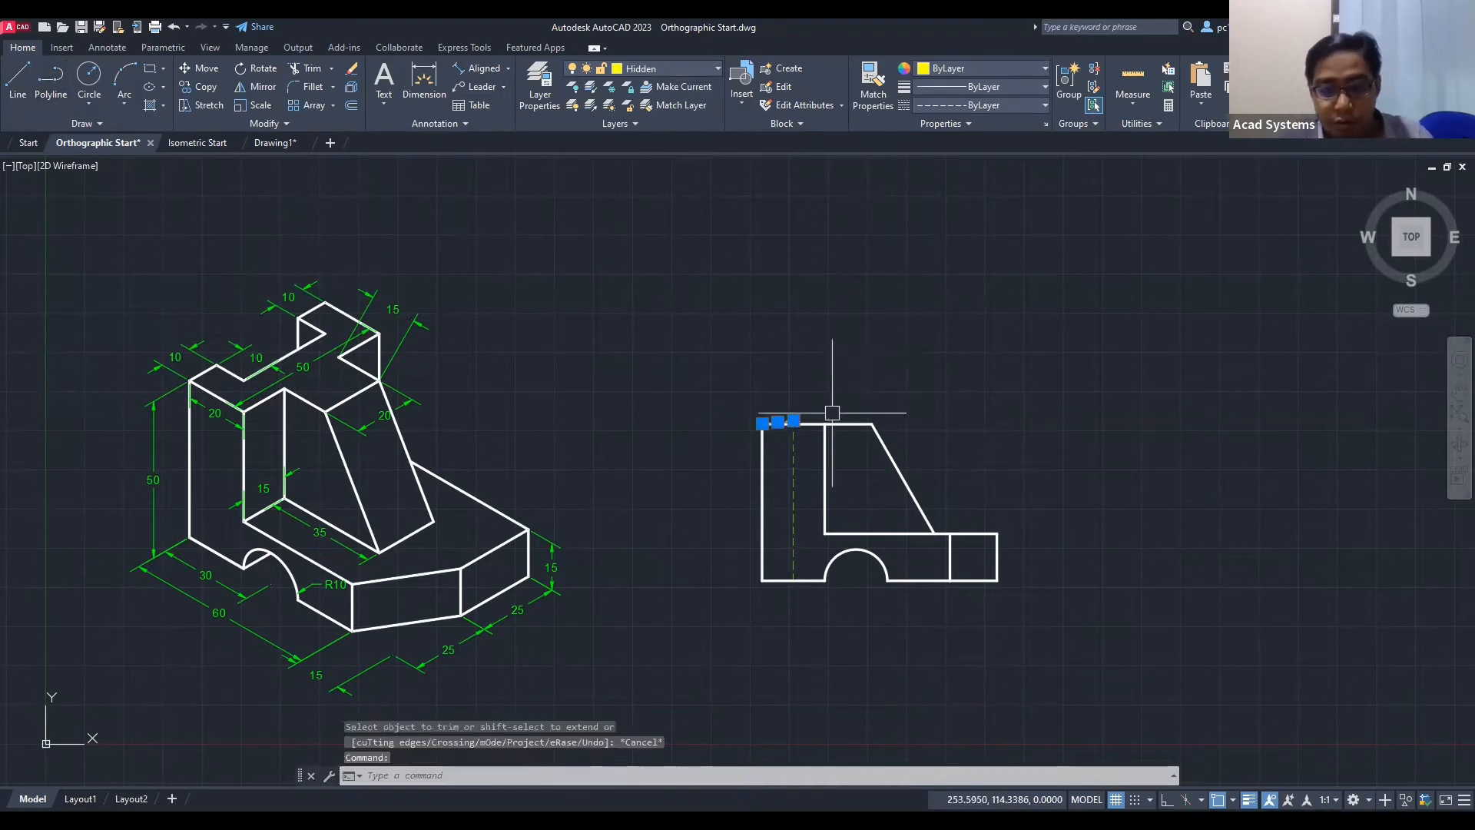
# Step: Erase the short leftover sloping segment at the front view's upper left corner
pyautogui.scroll(6, 832, 412)
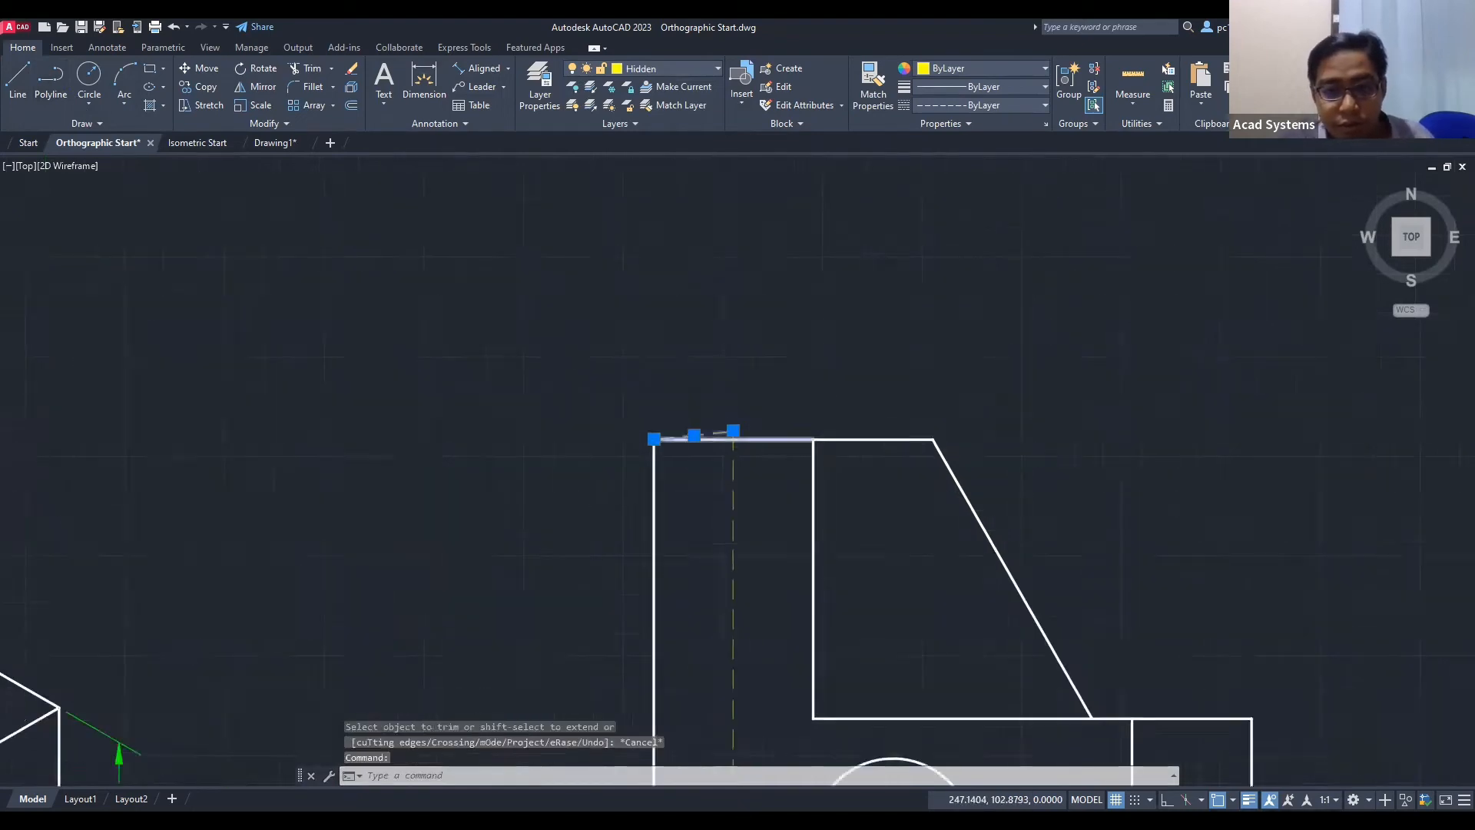
pyautogui.scroll(-4, 800, 428)
pyautogui.press('Escape')
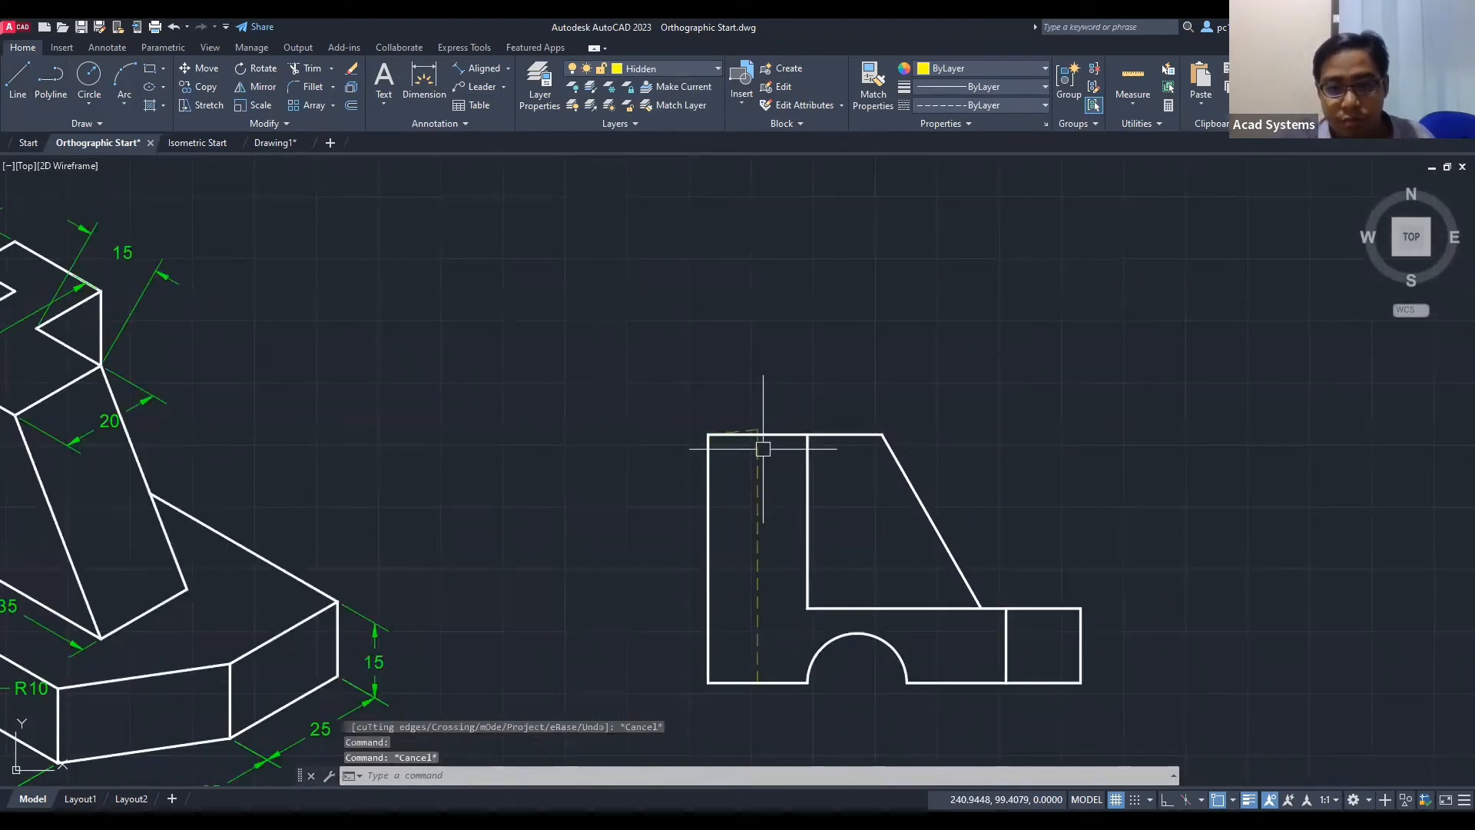
pyautogui.click(762, 448)
pyautogui.click(756, 428)
pyautogui.scroll(6, 757, 427)
pyautogui.scroll(-8, 830, 384)
pyautogui.press('Delete')
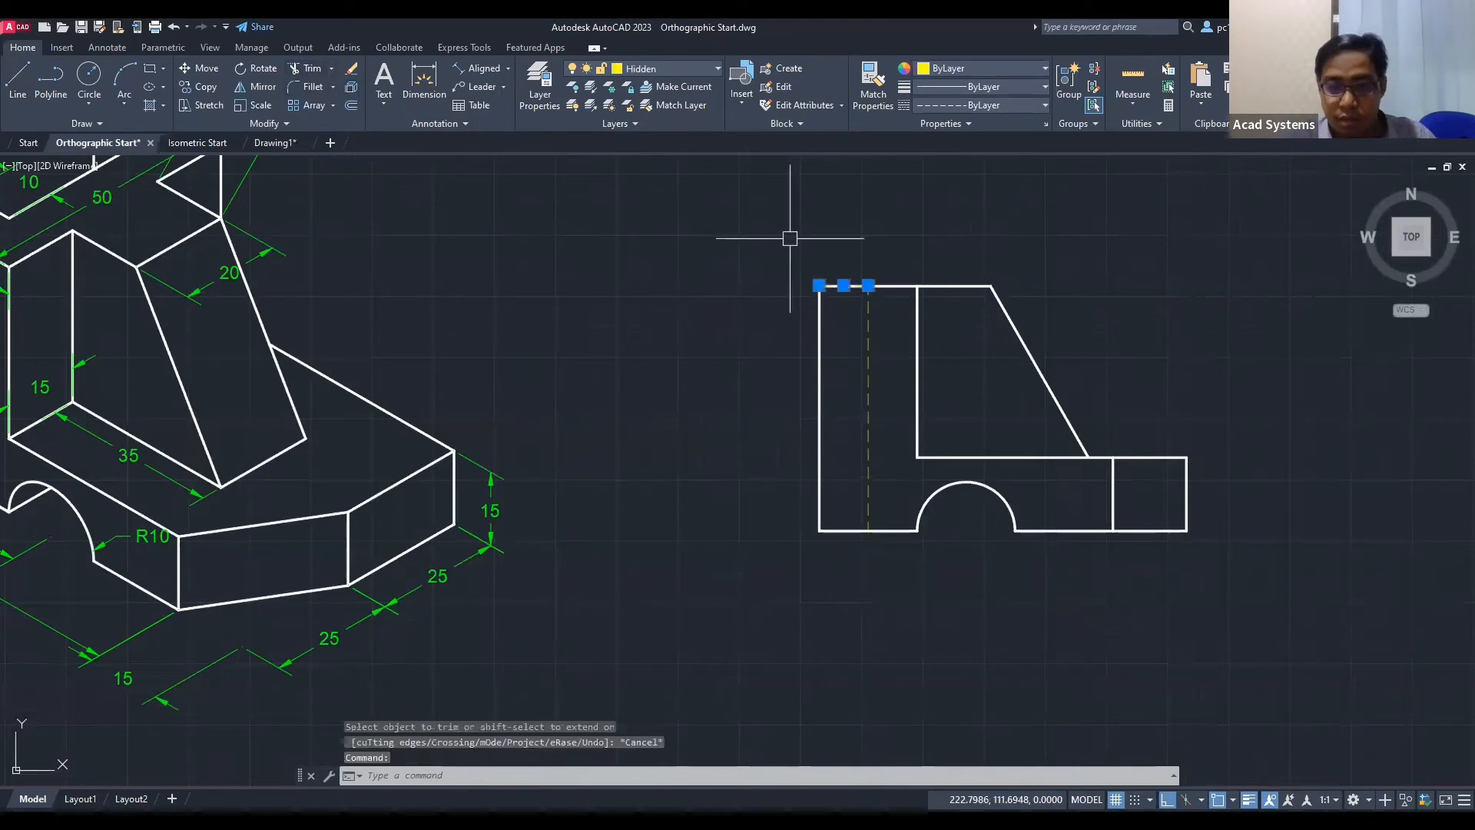
pyautogui.press('Delete')
pyautogui.scroll(-2, 790, 237)
pyautogui.moveTo(790, 237)
pyautogui.mouseDown(button='middle')
pyautogui.moveTo(754, 379)
pyautogui.moveTo(713, 442)
pyautogui.mouseUp(button='middle')
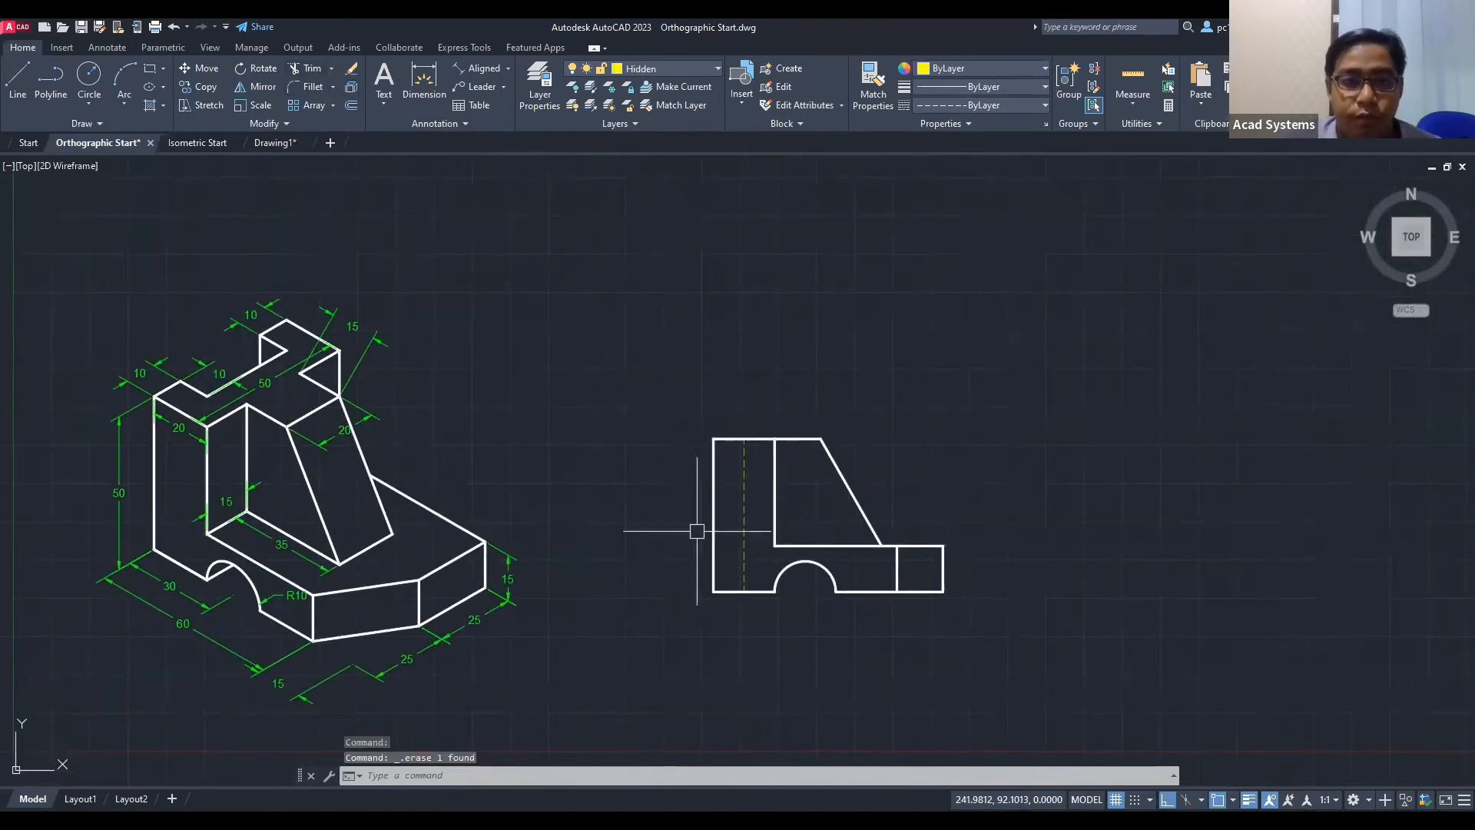
# Step: Make the Constuction layer current and turn ortho mode off
pyautogui.moveTo(786, 508)
pyautogui.mouseDown(button='middle')
pyautogui.moveTo(700, 525)
pyautogui.moveTo(742, 537)
pyautogui.mouseUp(button='middle')
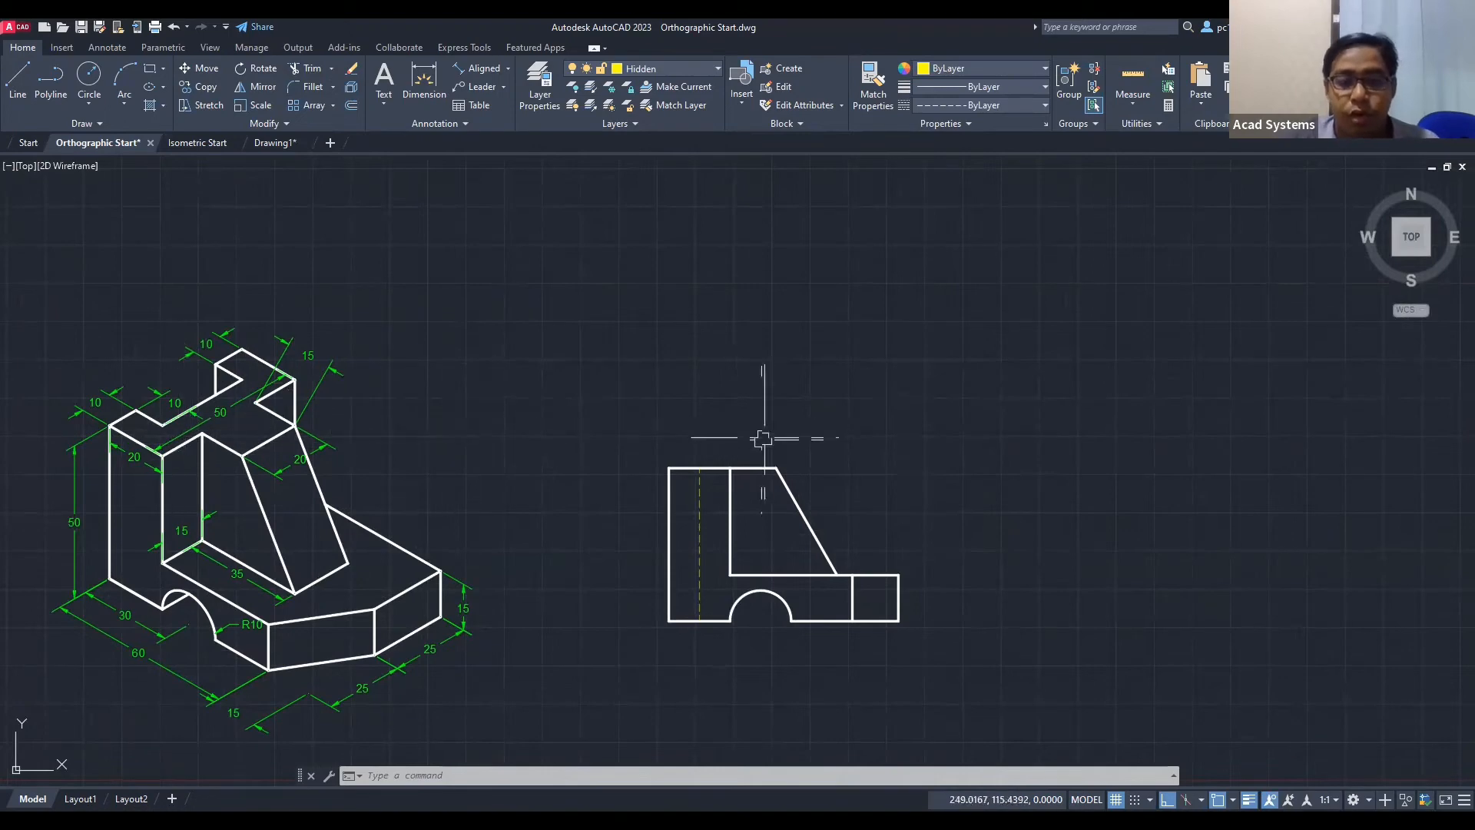
pyautogui.moveTo(773, 372)
pyautogui.mouseDown(button='middle')
pyautogui.moveTo(734, 391)
pyautogui.moveTo(887, 335)
pyautogui.mouseUp(button='middle')
pyautogui.click(683, 70)
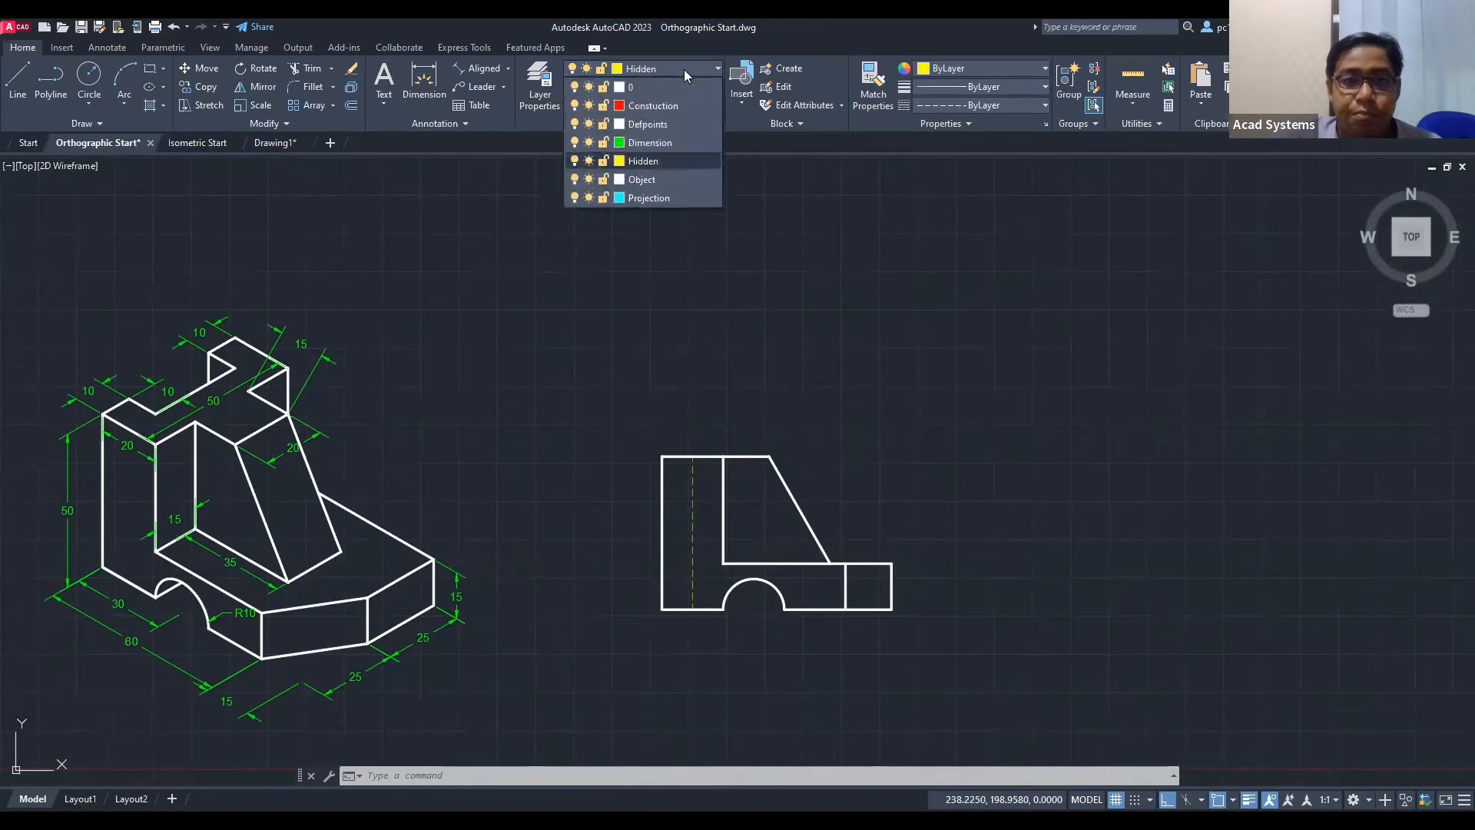
pyautogui.click(81, 123)
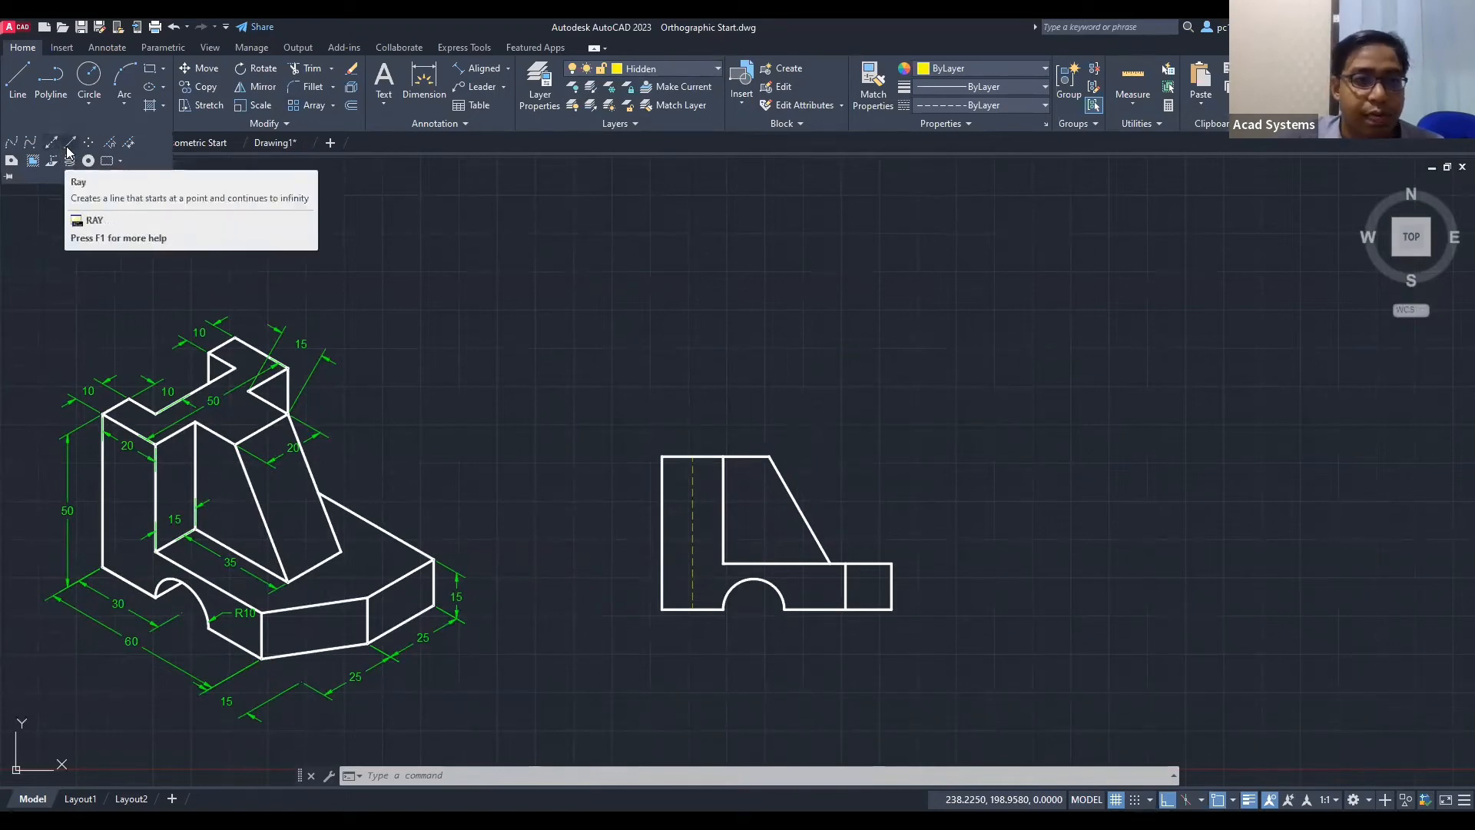
pyautogui.click(715, 70)
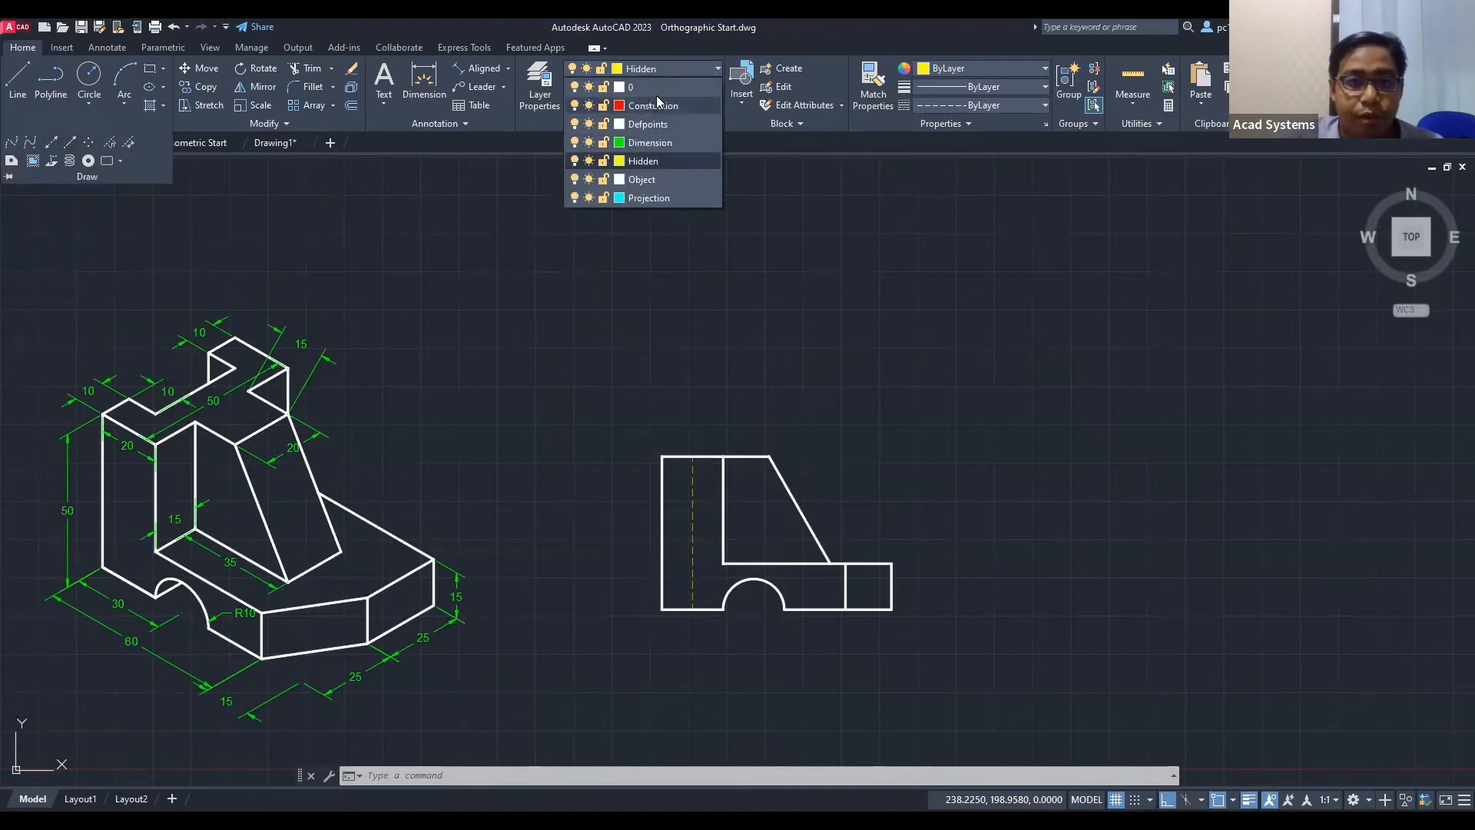
pyautogui.click(661, 105)
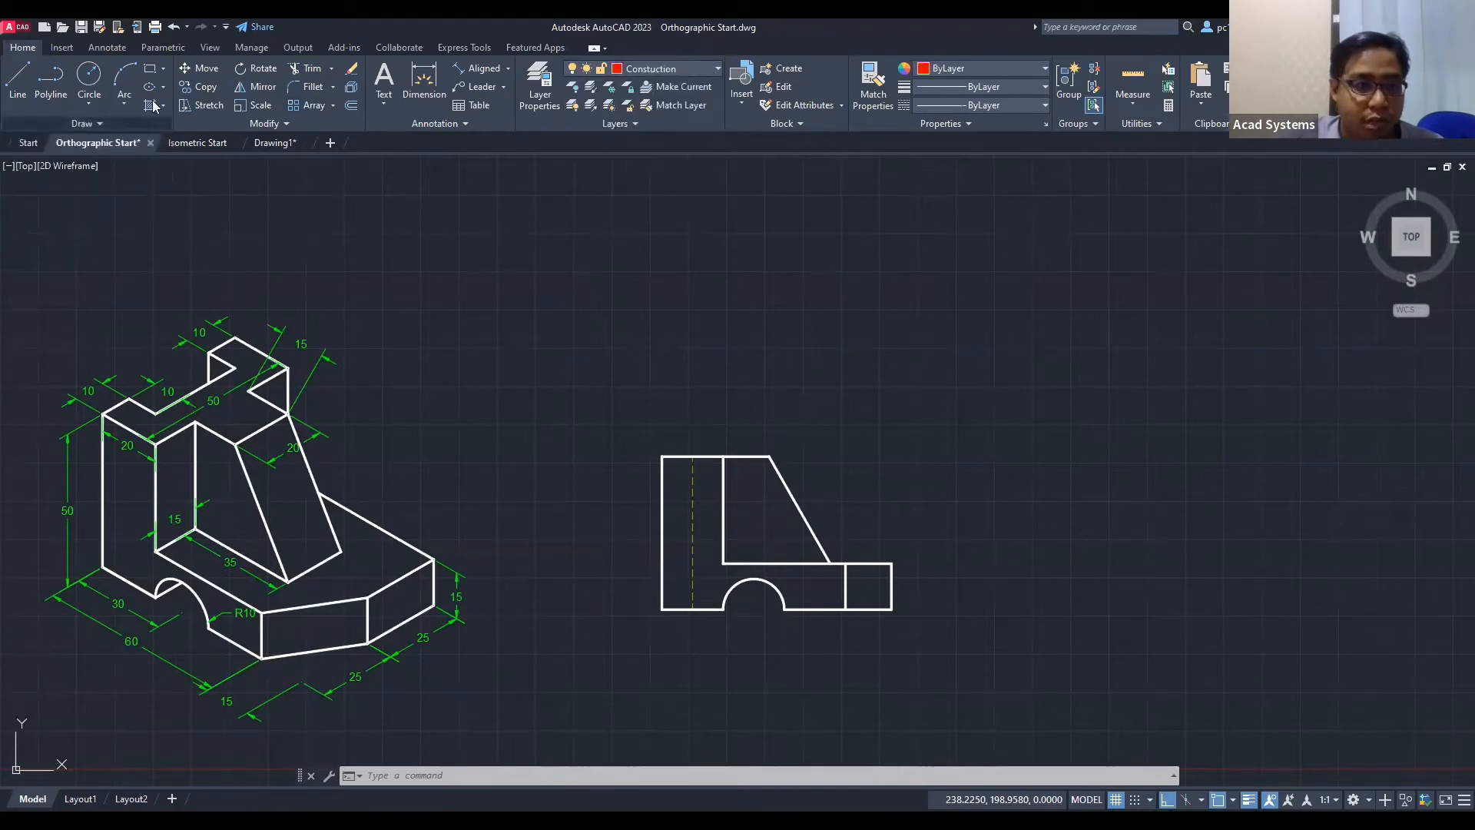
pyautogui.press('F8')
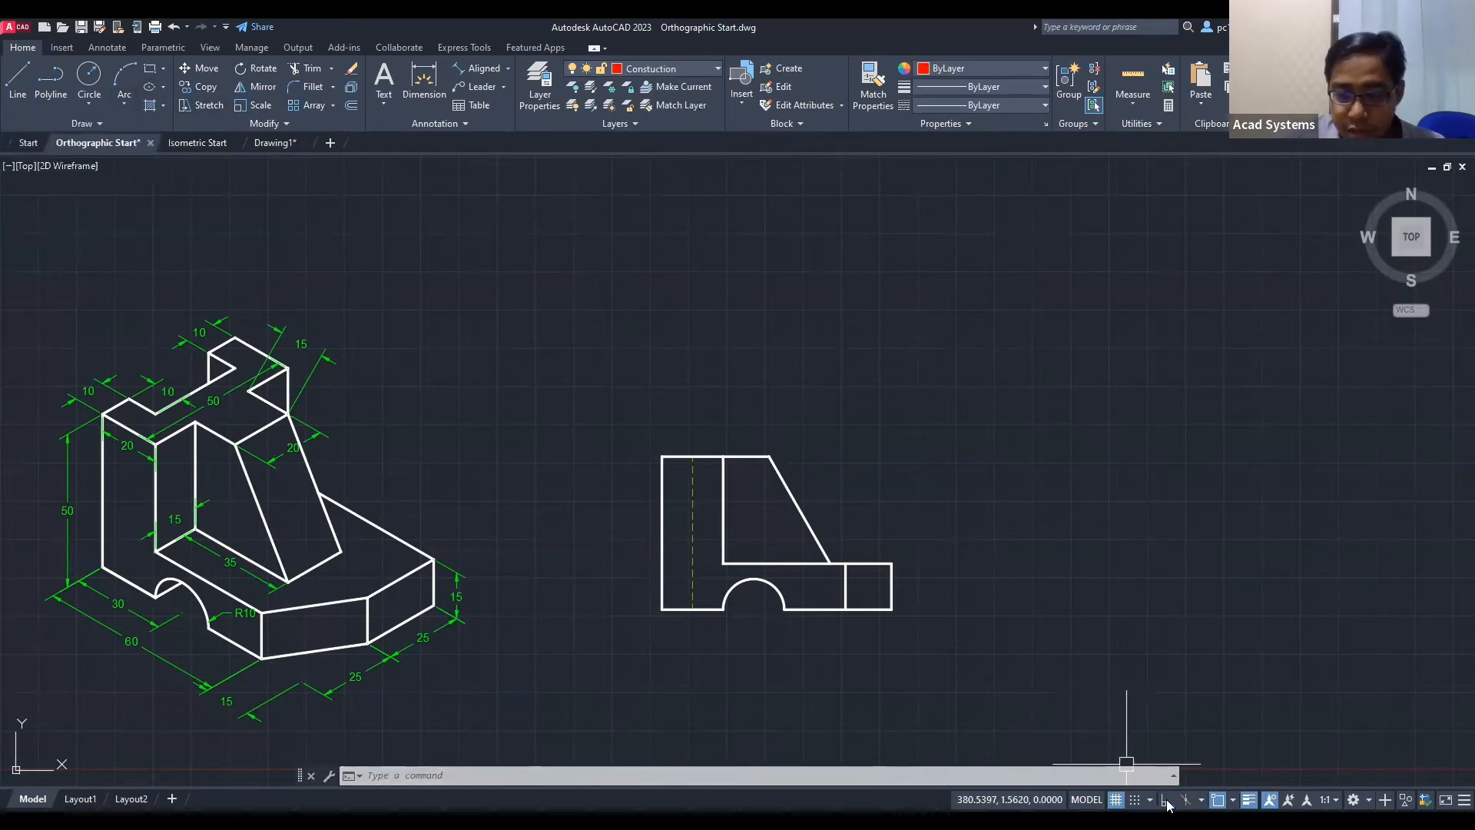
# Step: Draw an infinite, slightly sloping construction line passing above the isometric part and the front view
pyautogui.click(92, 125)
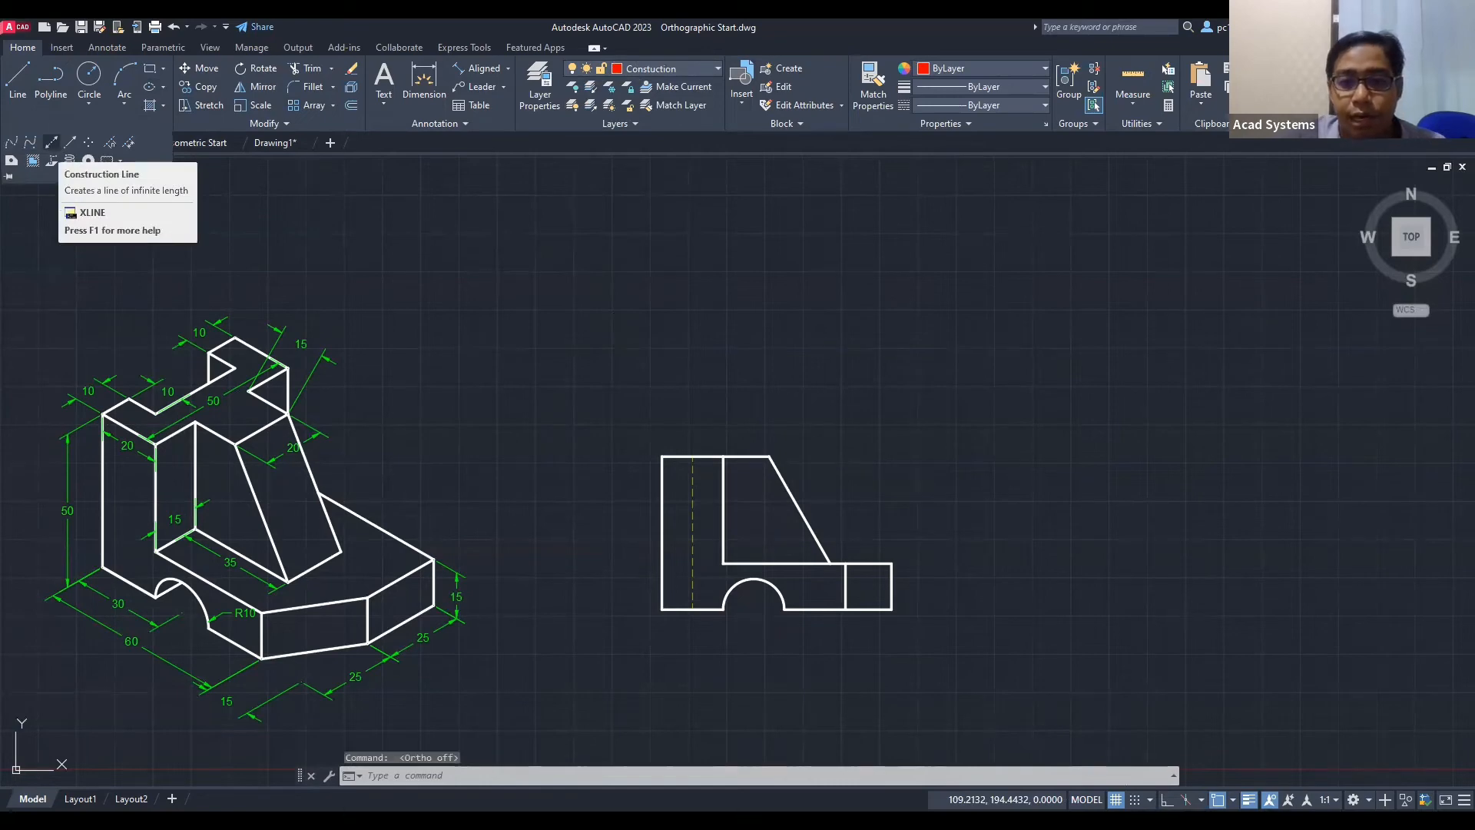
pyautogui.click(52, 142)
pyautogui.scroll(-5, 889, 273)
pyautogui.scroll(3, 576, 281)
pyautogui.click(487, 303)
pyautogui.press('Return')
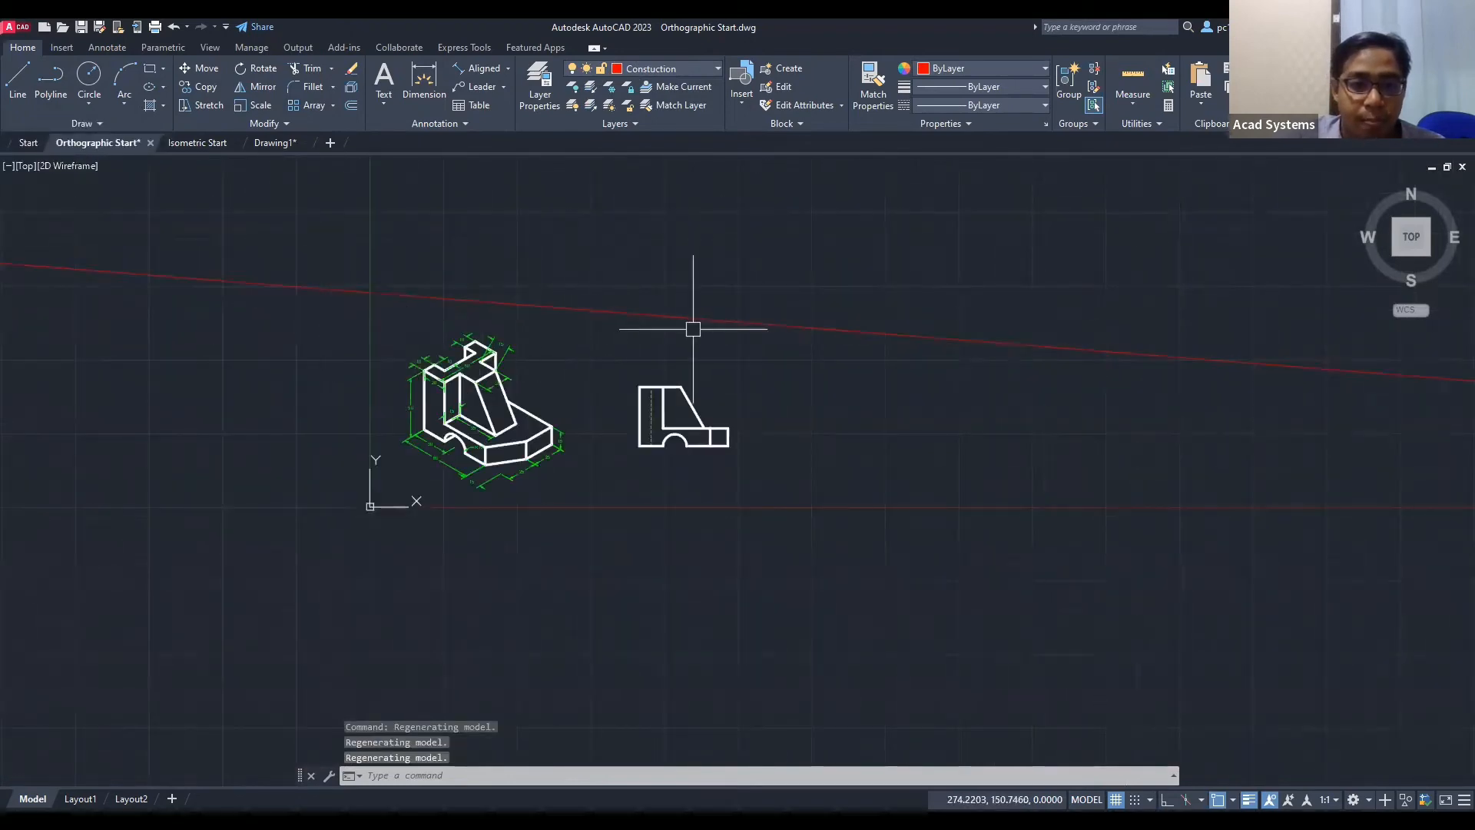
# Step: Draw a ray starting above the infinite construction line and rising gently to the right
pyautogui.click(75, 126)
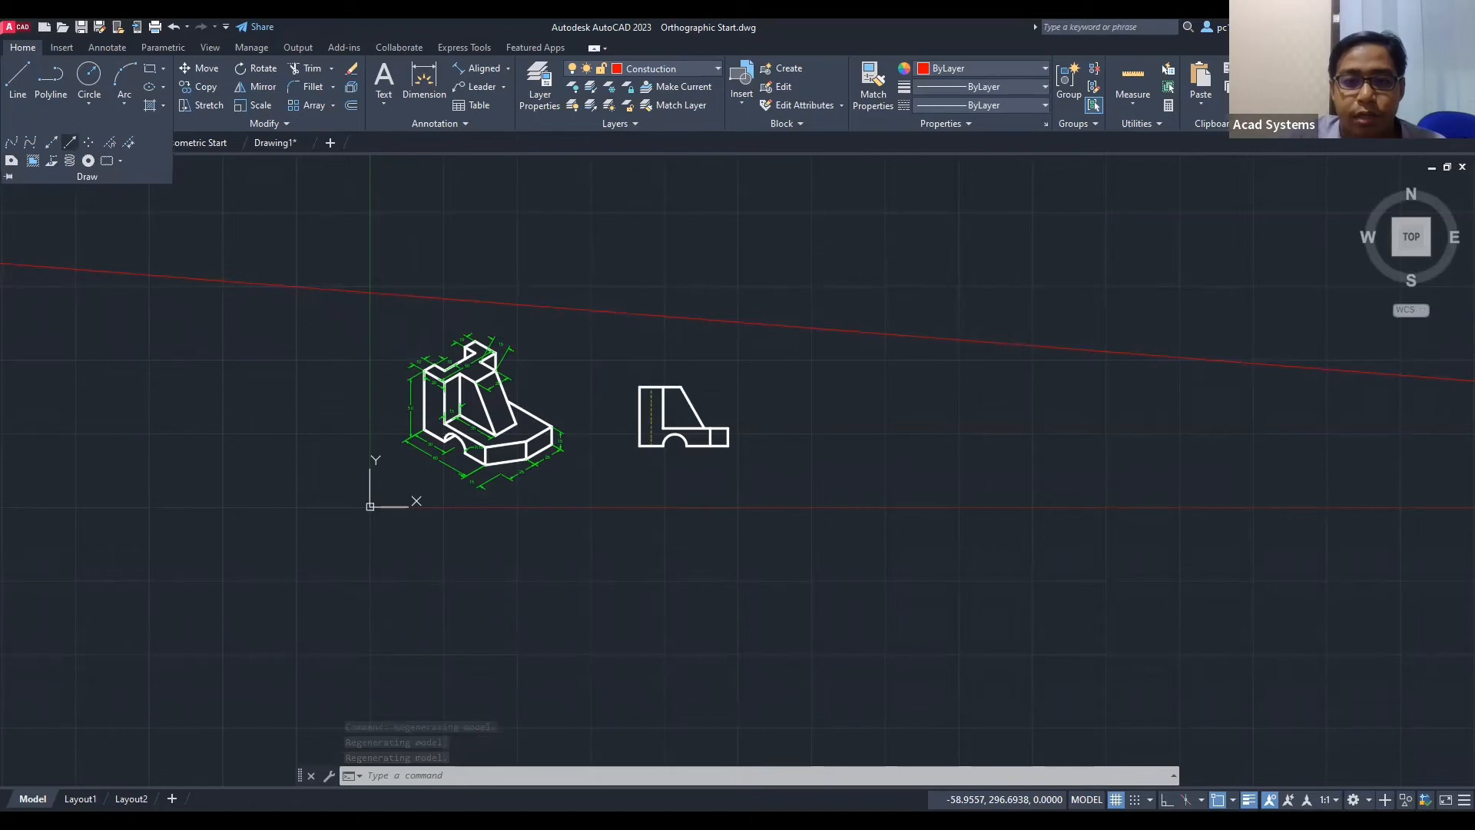
pyautogui.click(70, 143)
pyautogui.scroll(-3, 817, 270)
pyautogui.click(665, 278)
pyautogui.click(1392, 223)
pyautogui.scroll(5, 775, 300)
pyautogui.moveTo(560, 231); pyautogui.dragTo(737, 391, button='middle')
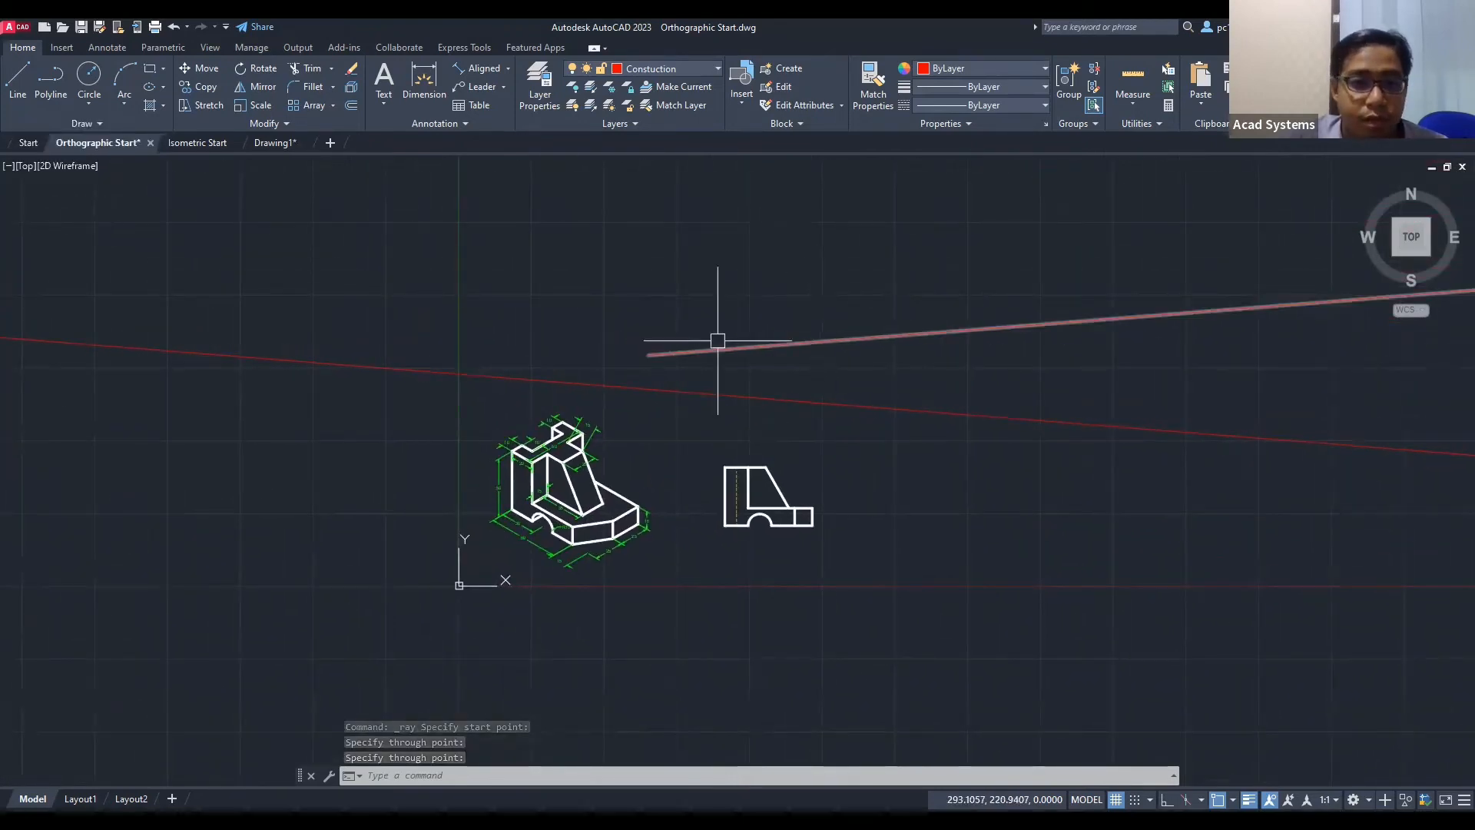
pyautogui.press('Escape')
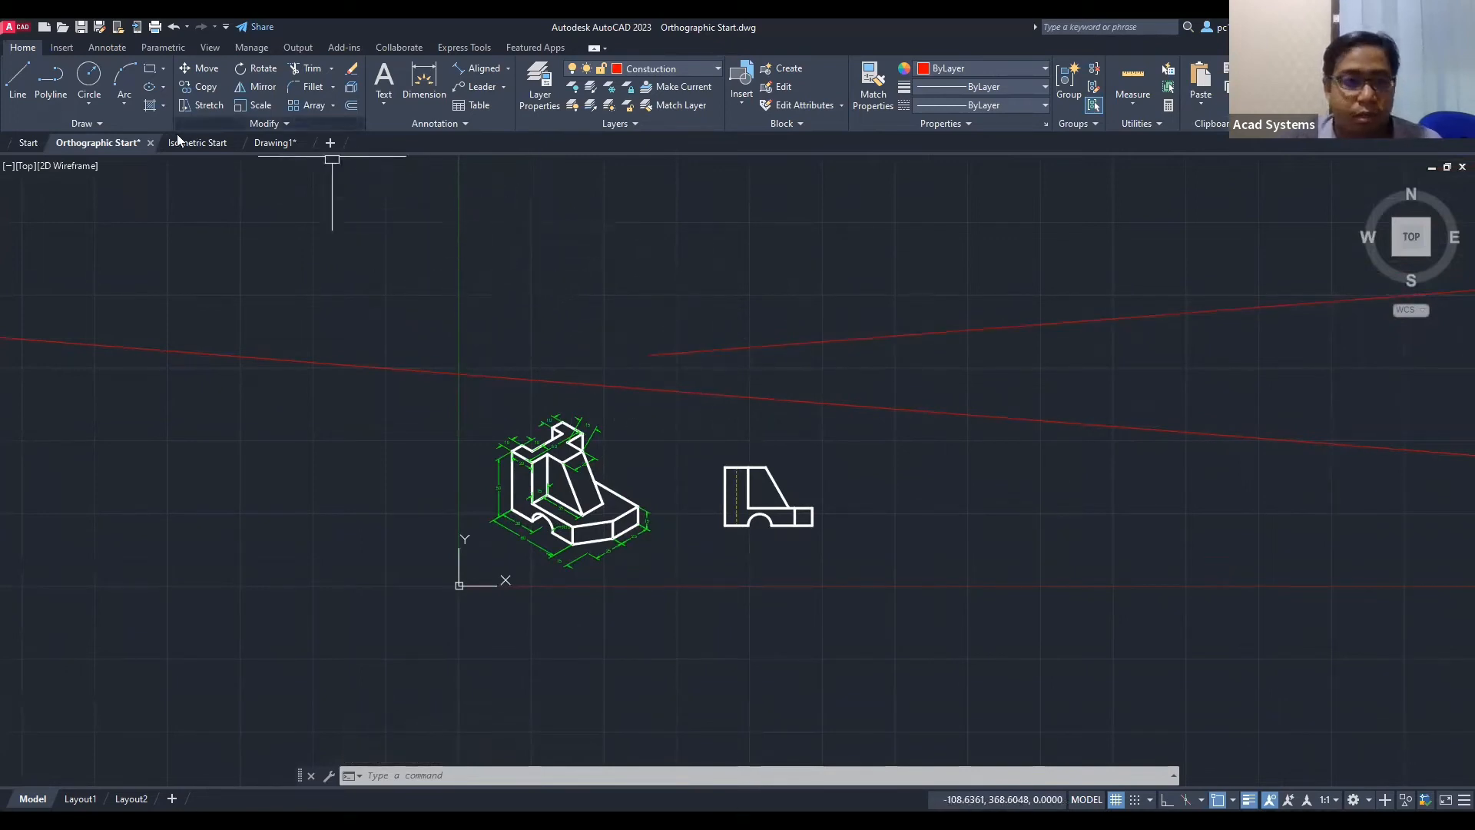
# Step: Draw a short slanted line crossing the infinite construction line to the left of the isometric part
pyautogui.click(17, 81)
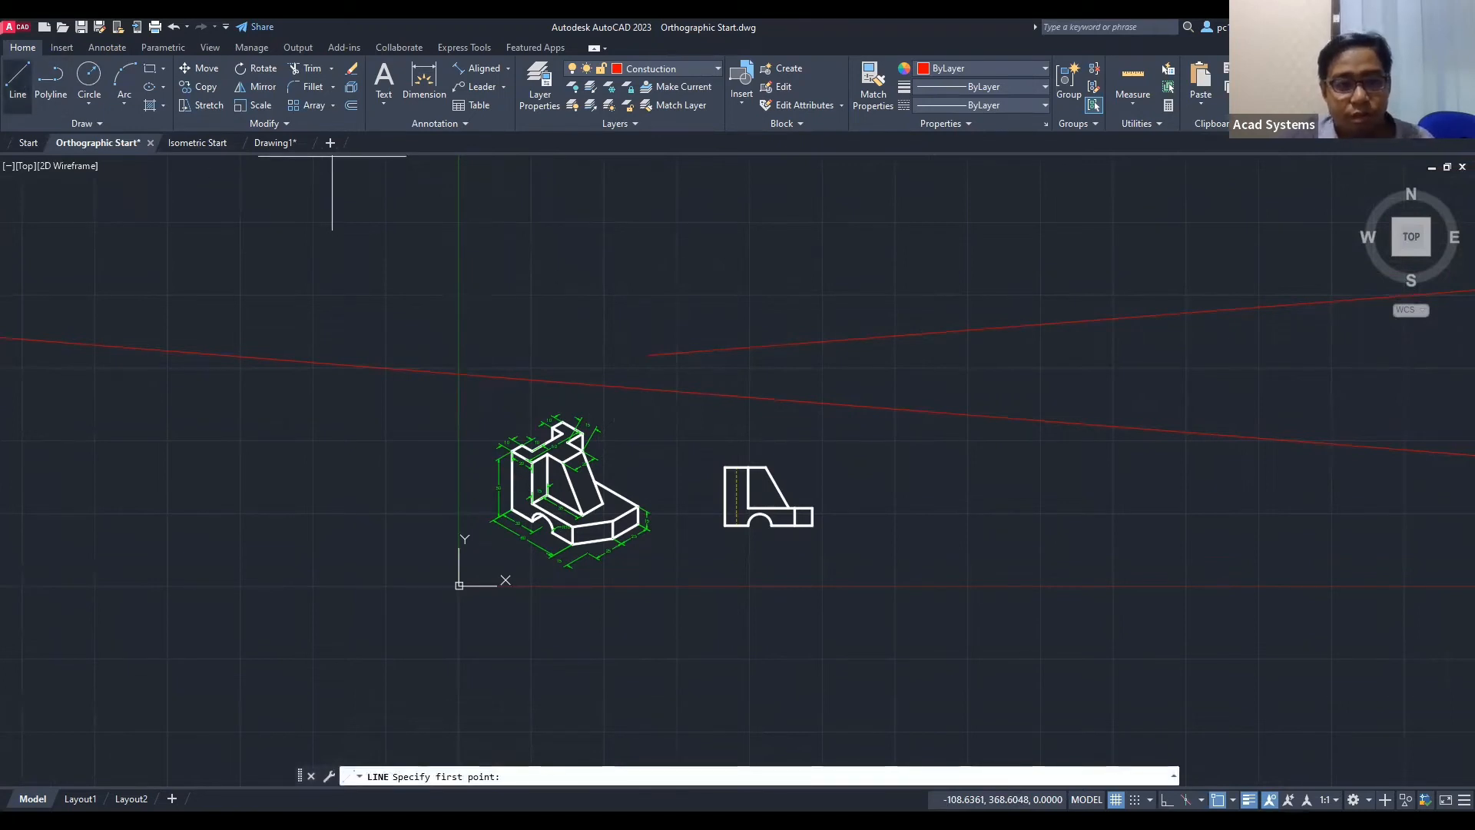
pyautogui.click(550, 267)
pyautogui.press('Escape')
pyautogui.press('Escape')
# Step: Open the properties of the infinite construction line and check its object type
pyautogui.rightClick(547, 270)
pyautogui.click(614, 640)
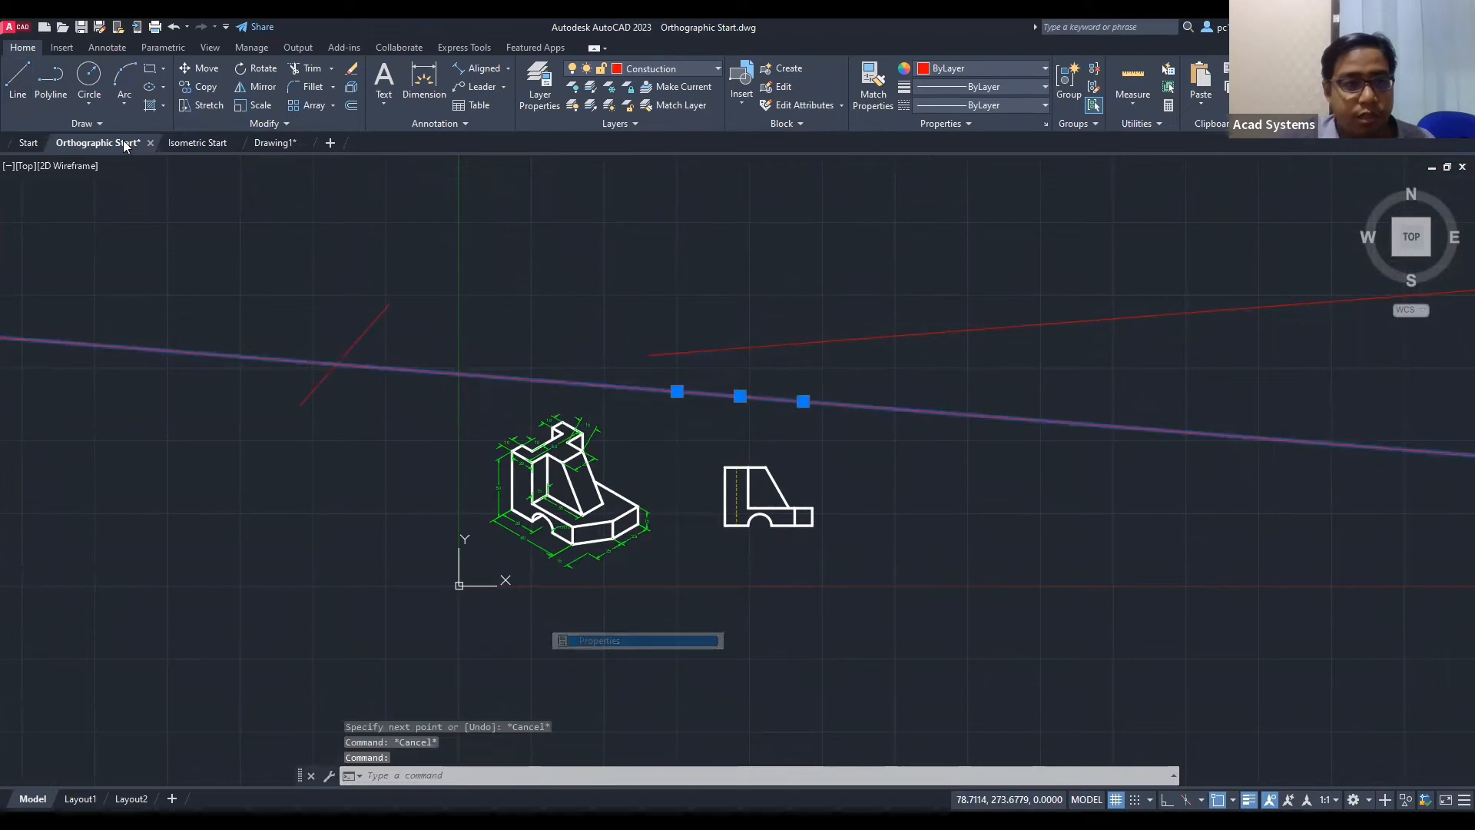
pyautogui.moveTo(172, 67)
pyautogui.mouseDown()
pyautogui.moveTo(98, 188)
pyautogui.moveTo(117, 190)
pyautogui.mouseUp()
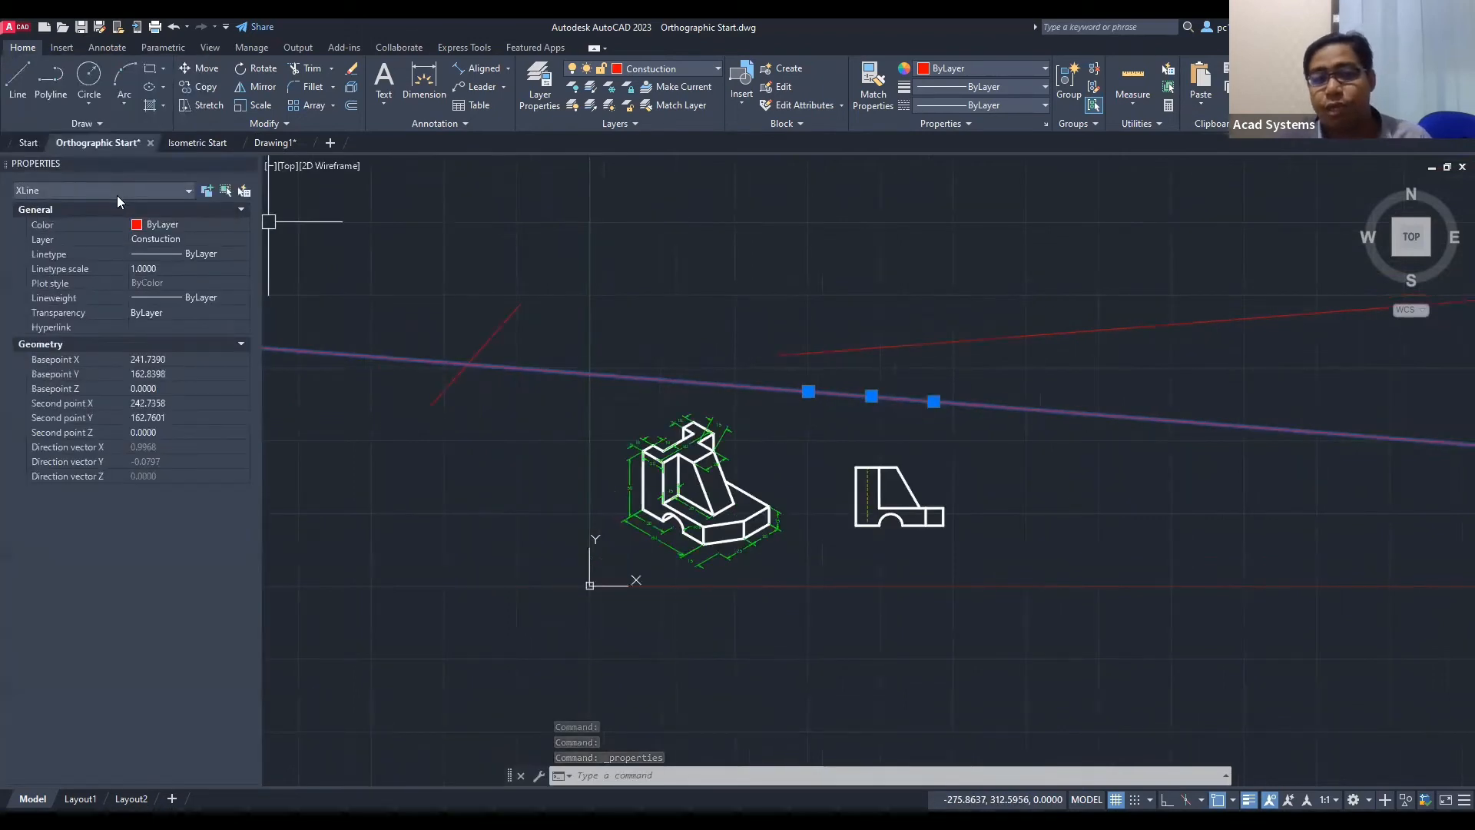
pyautogui.press('Escape')
pyautogui.press('Escape')
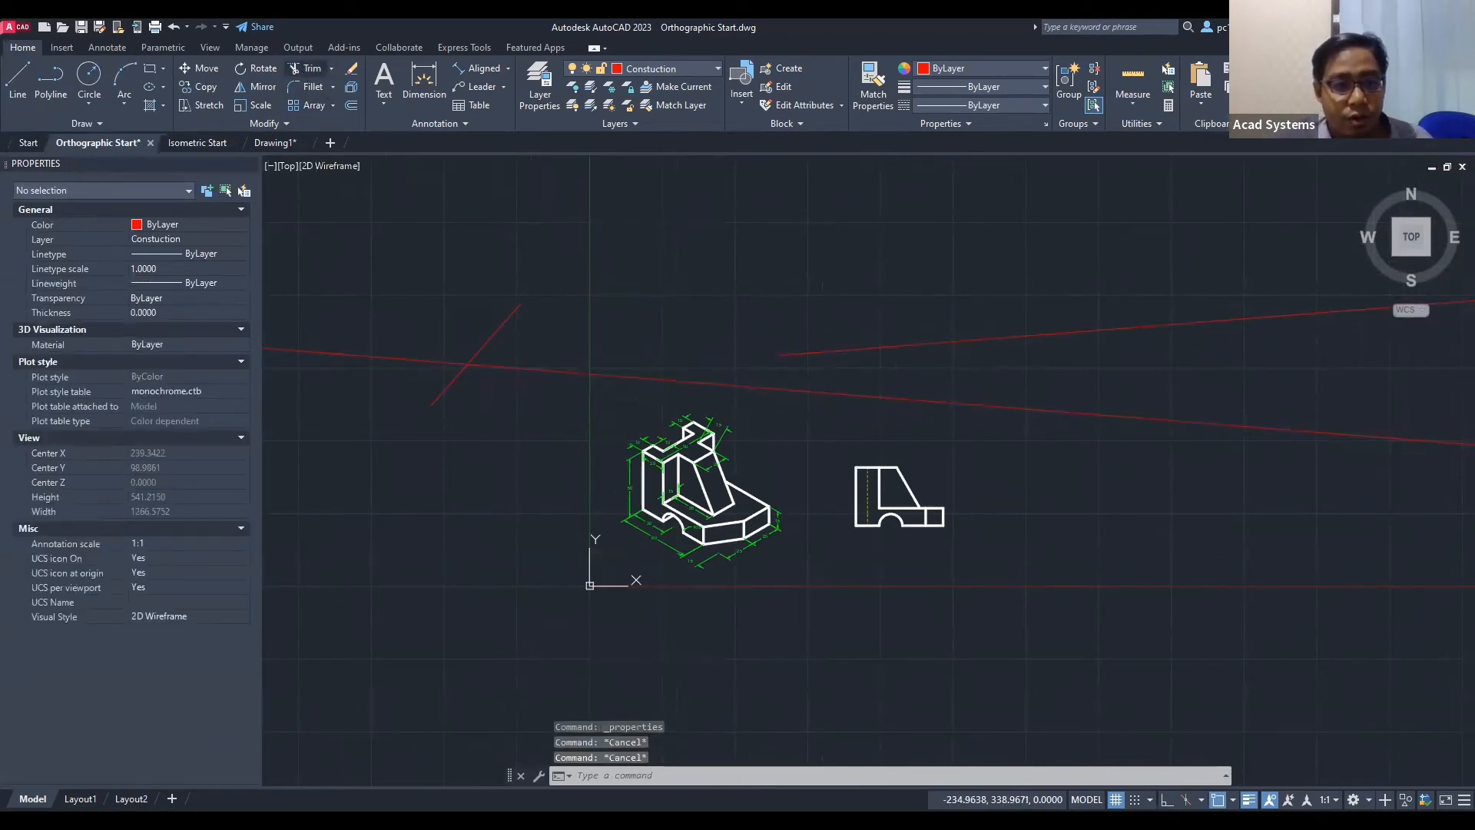
# Step: Trim the construction line's left end at the short slanted line and compare its object type with the ray's
pyautogui.click(306, 67)
pyautogui.press('Escape')
pyautogui.click(499, 366)
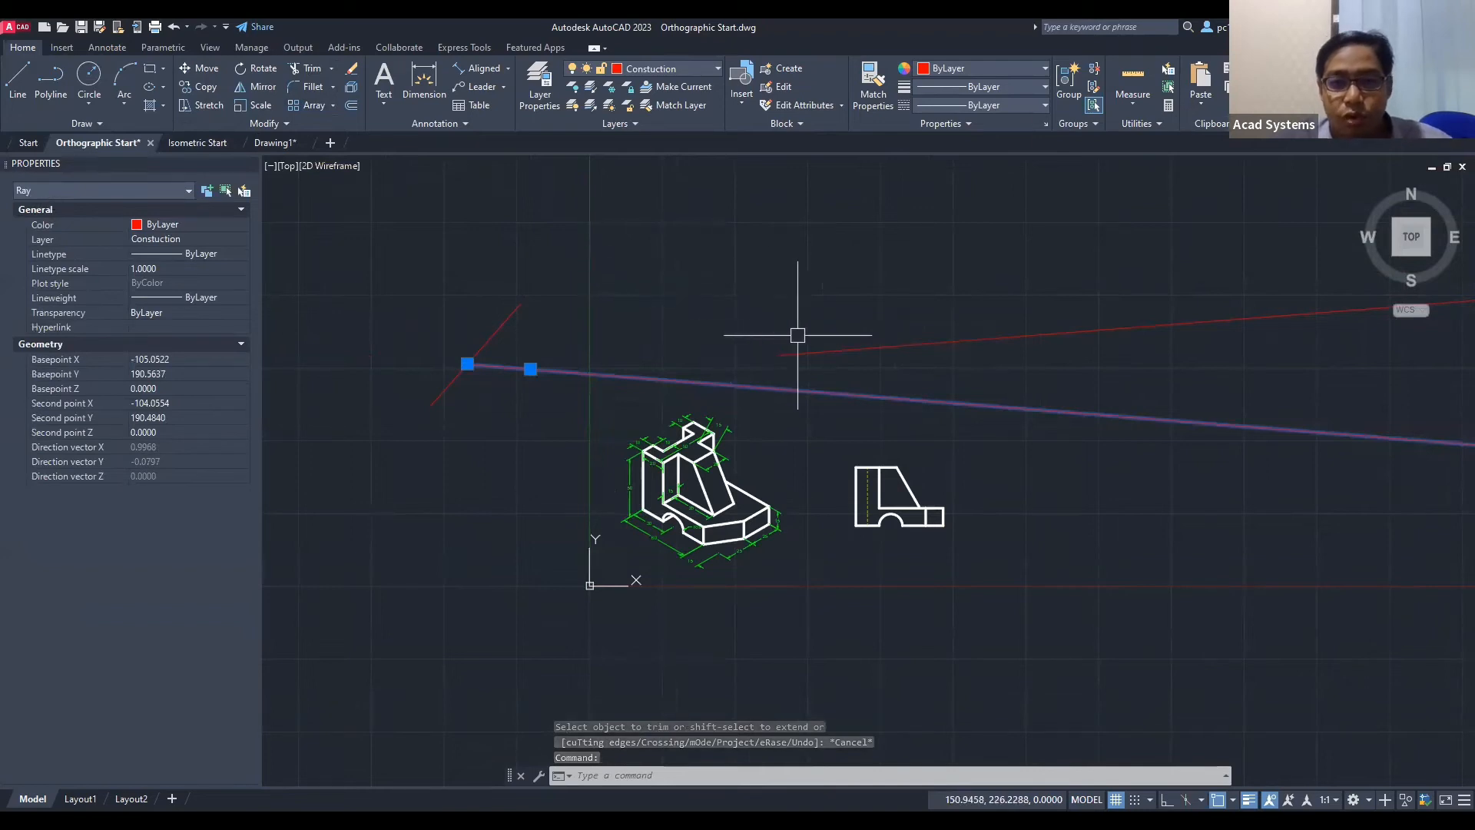
pyautogui.press('Escape')
pyautogui.click(830, 355)
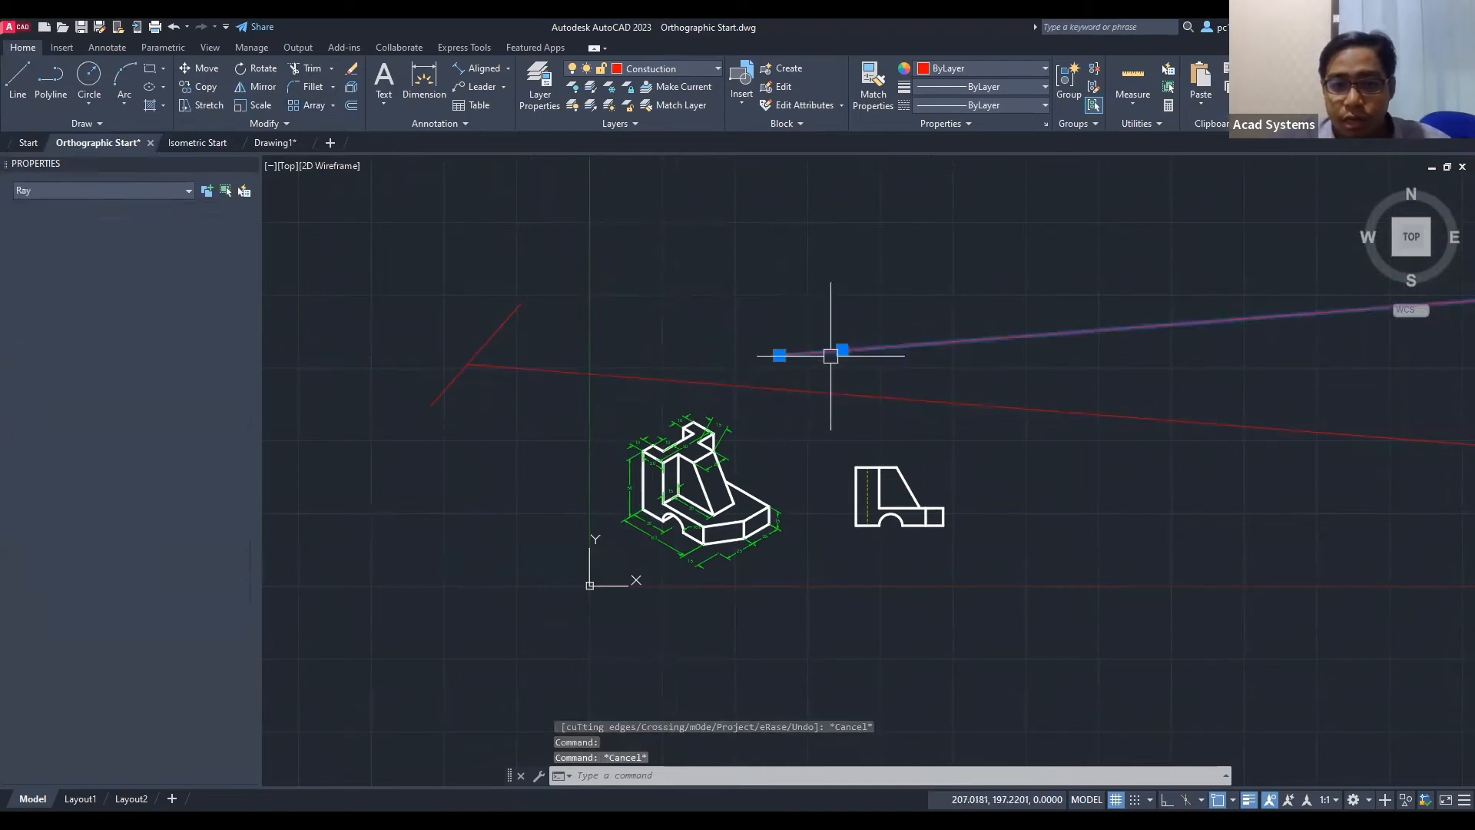
pyautogui.press('Escape')
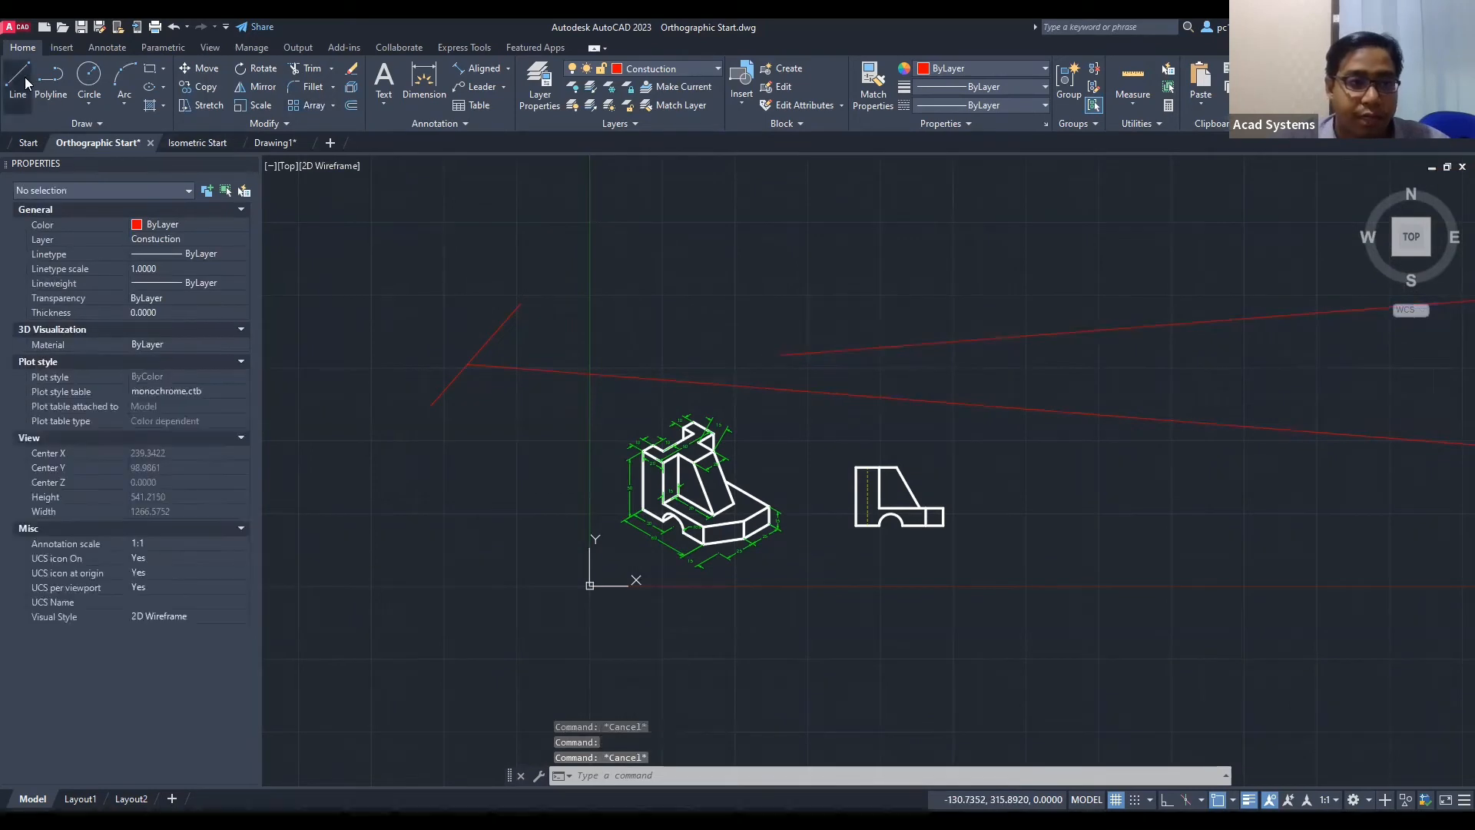
# Step: Draw a short crossing line to the right of the front view and trim the construction line's remaining infinite end there
pyautogui.click(17, 80)
pyautogui.click(1060, 395)
pyautogui.click(1046, 461)
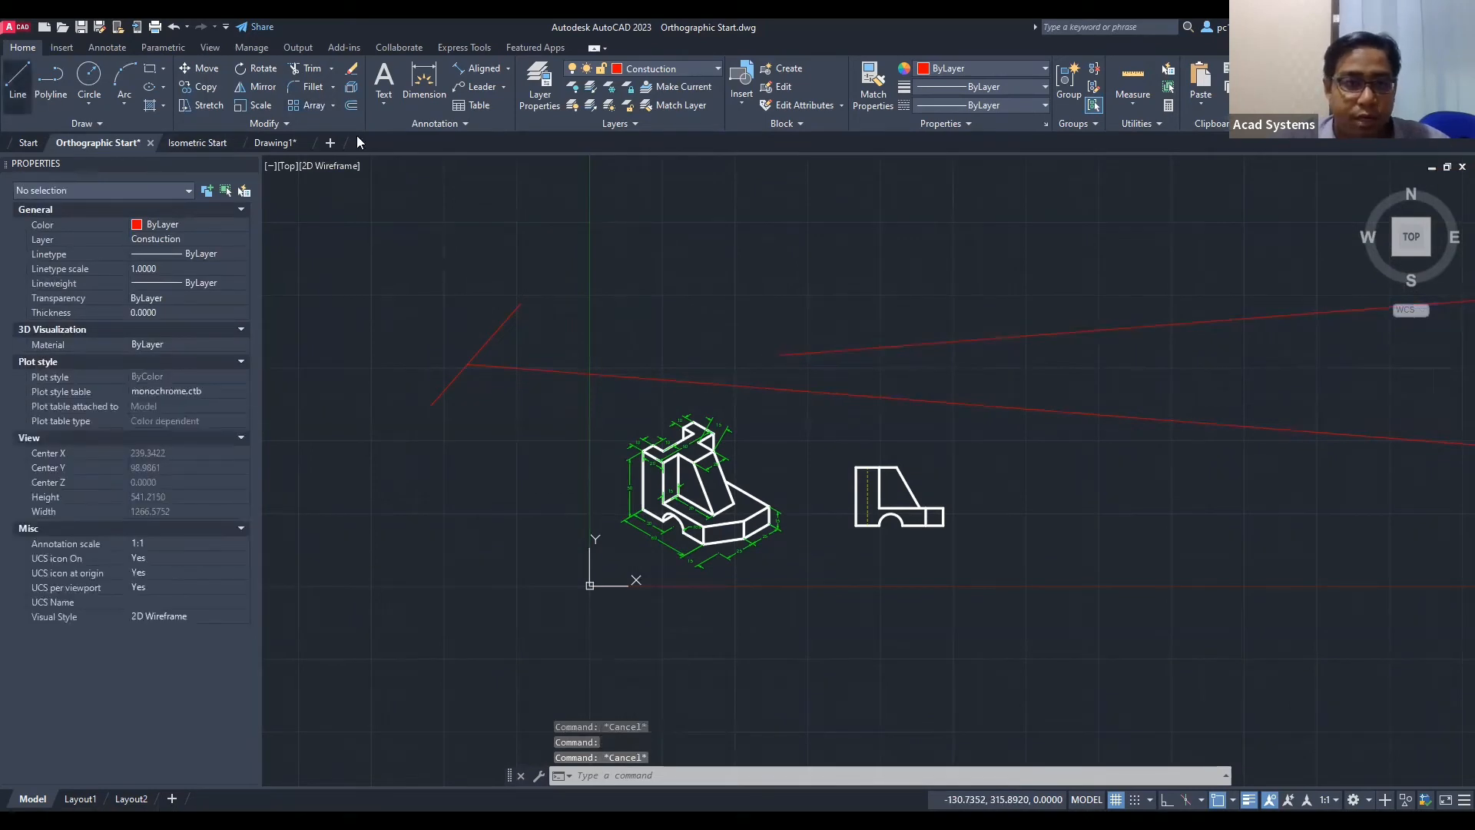
pyautogui.press('Escape')
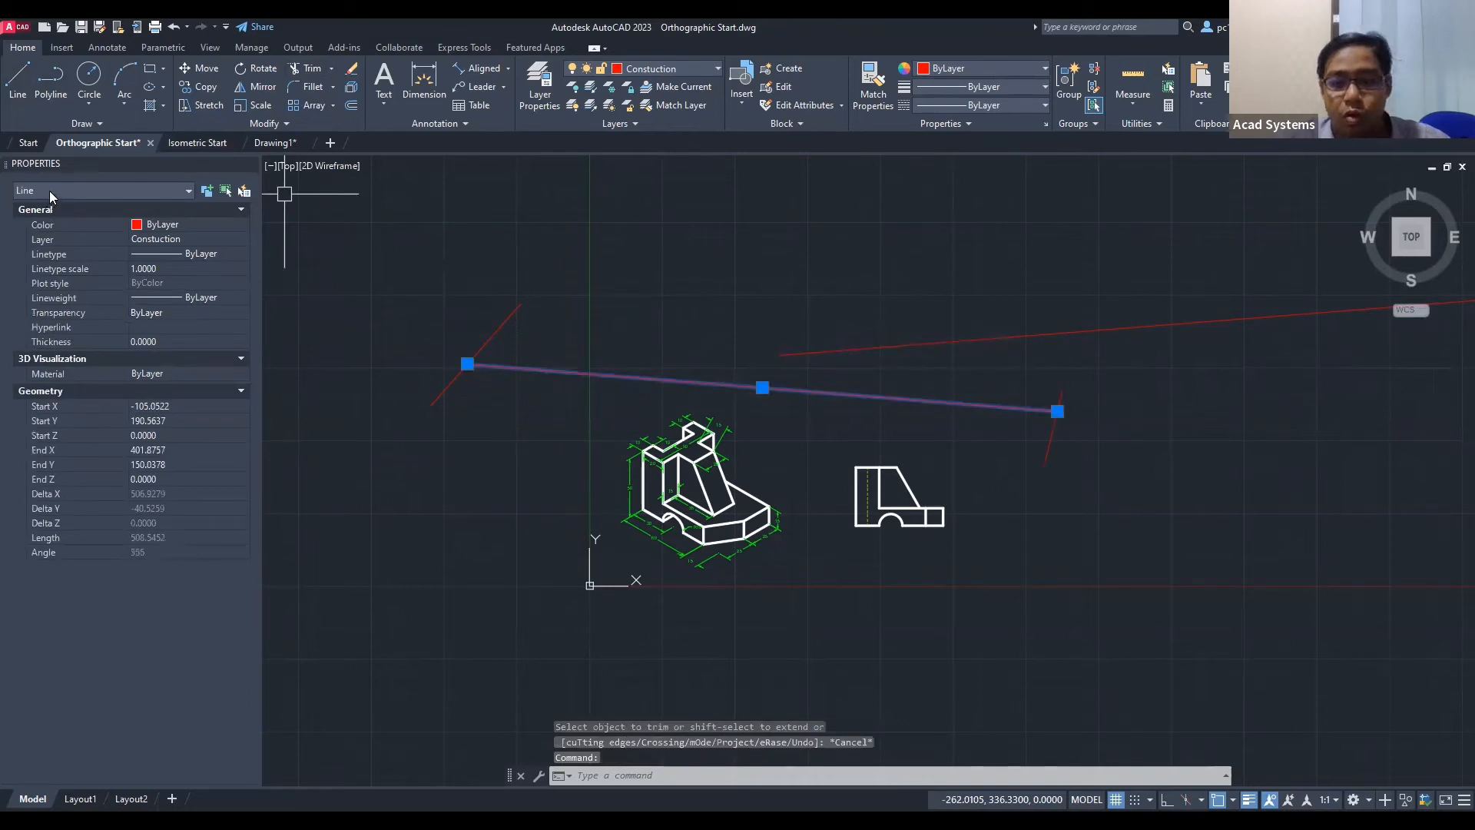
# Step: Erase the trimmed line, the ray and both short crossing lines, and close the object properties display
pyautogui.click(86, 123)
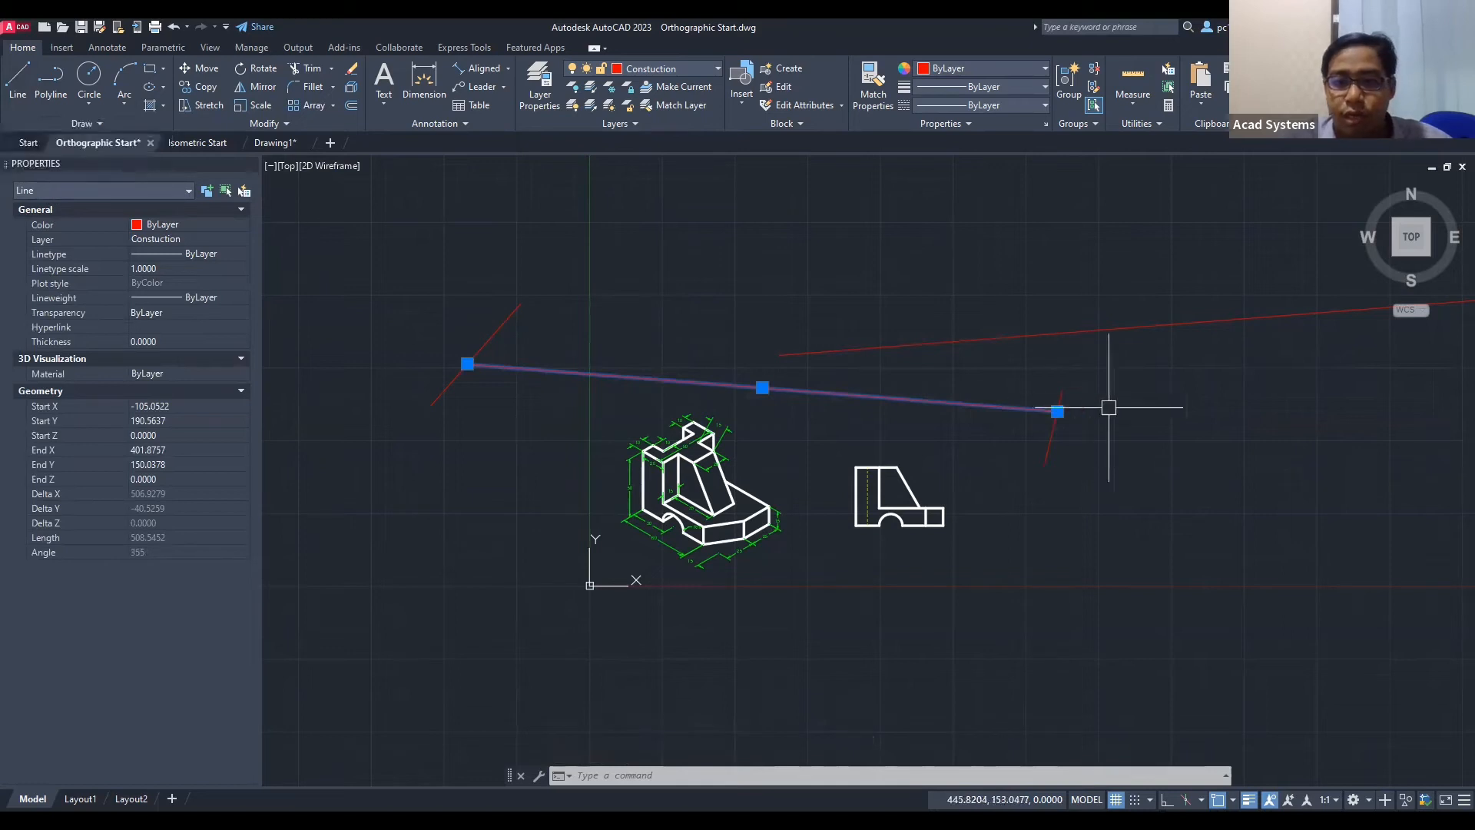
pyautogui.click(1105, 411)
pyautogui.click(586, 255)
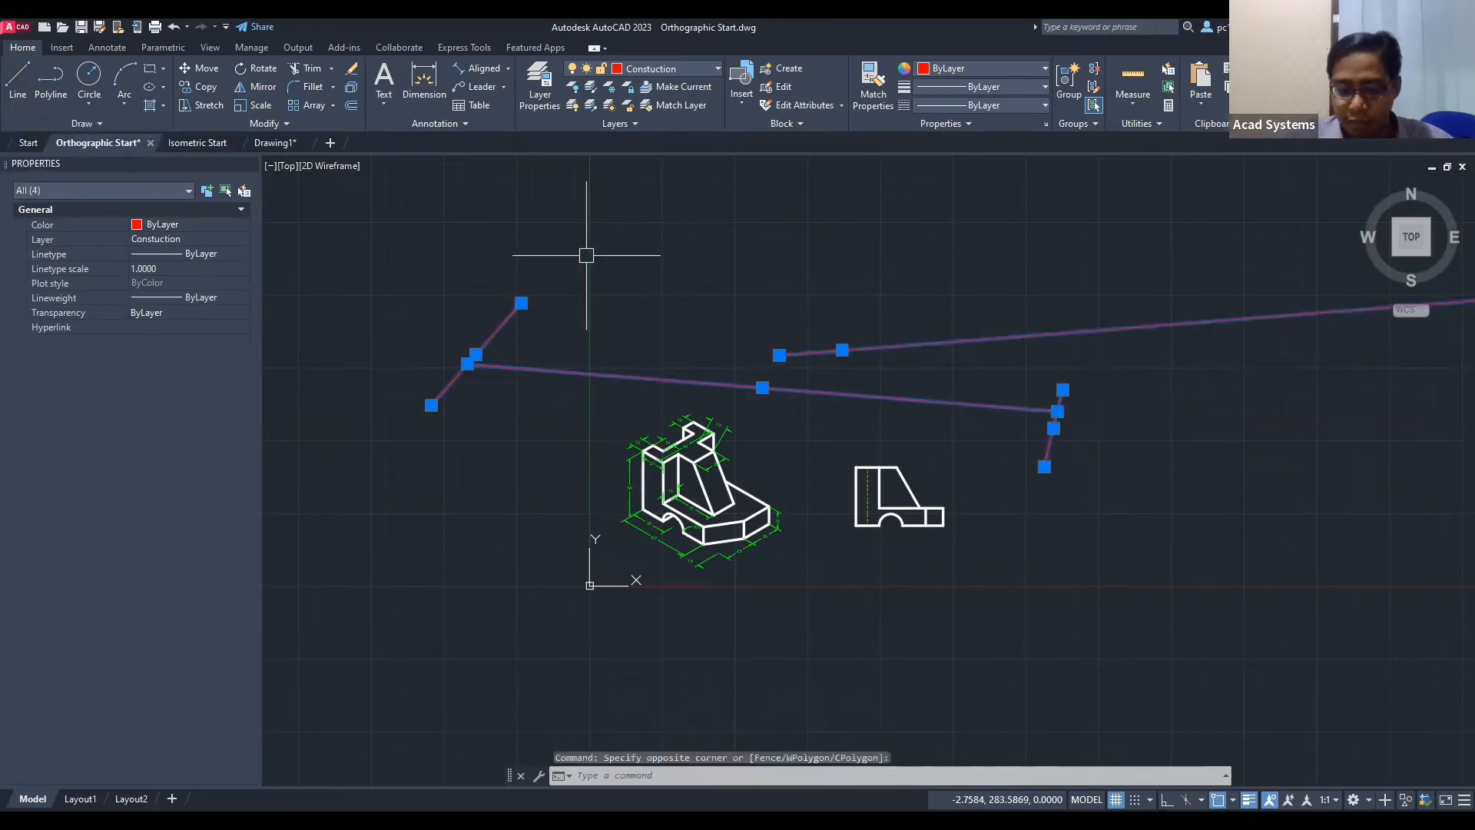
pyautogui.press('Delete')
pyautogui.scroll(3, 1120, 428)
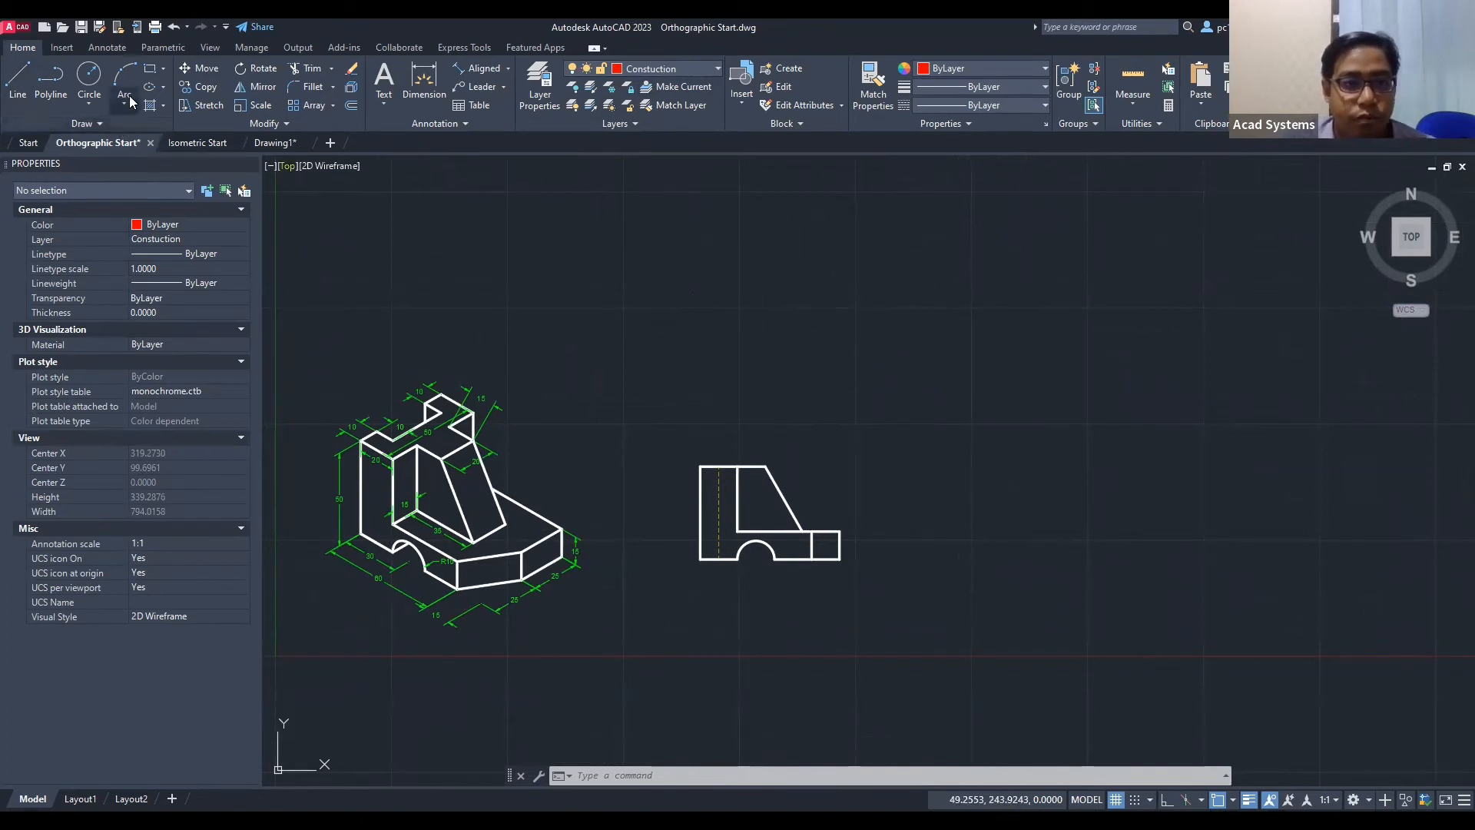
pyautogui.click(668, 69)
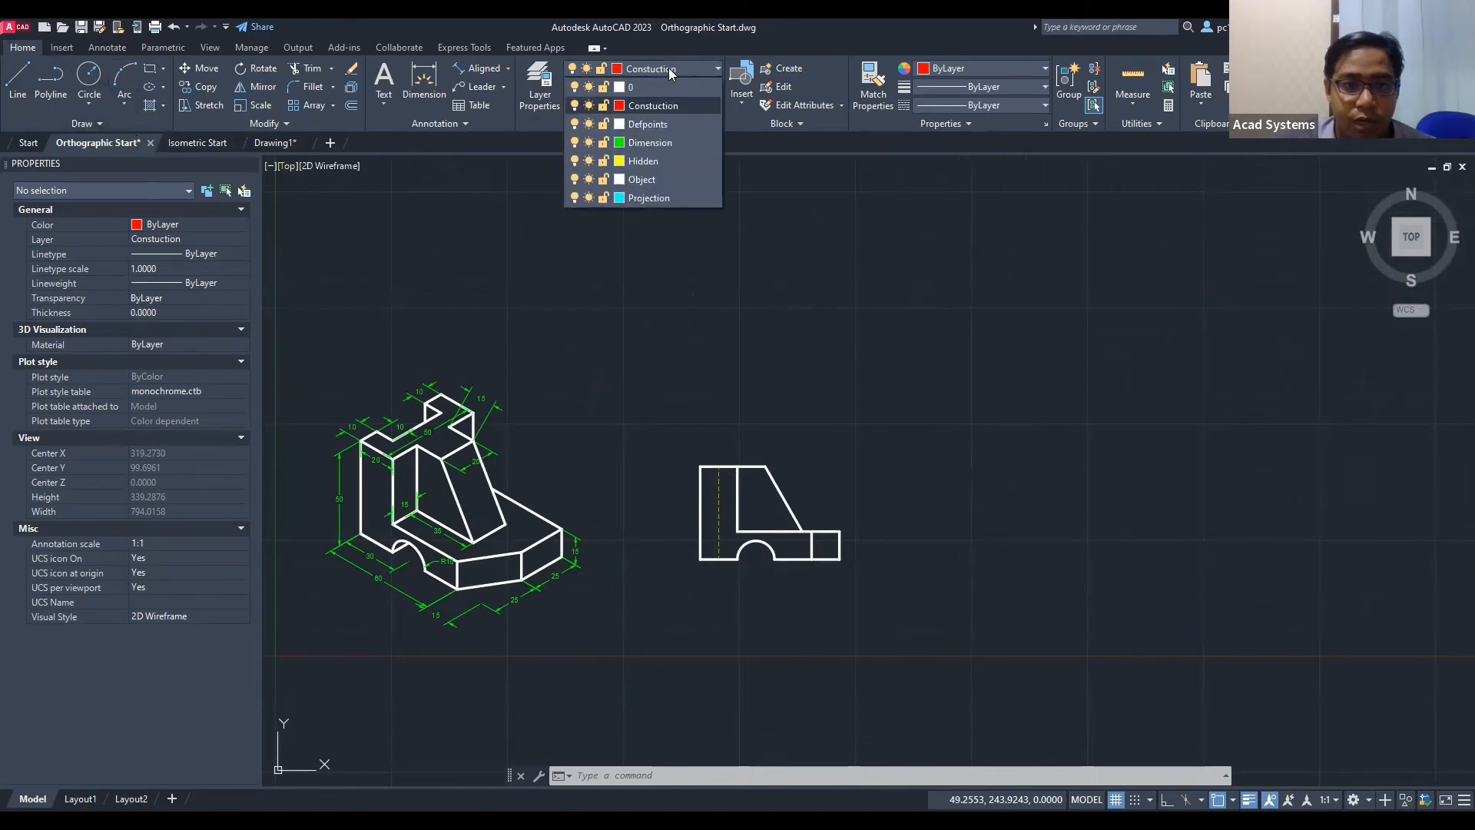
pyautogui.hotkey('ctrl', '1')
# Step: With ortho mode on, draw horizontal and vertical construction lines crossing just above and to the right of the front view
pyautogui.click(89, 103)
pyautogui.click(55, 122)
pyautogui.click(55, 122)
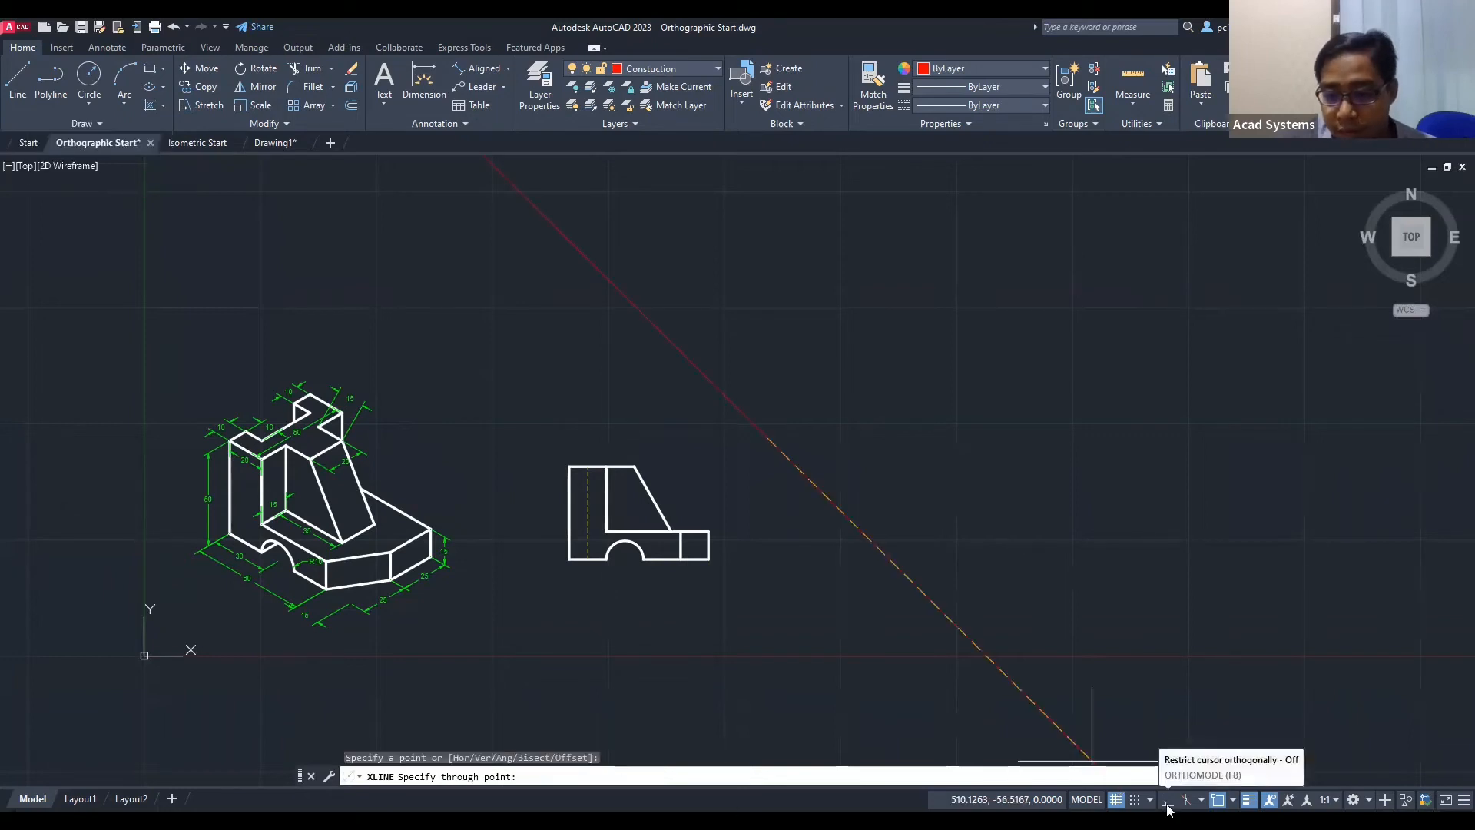
pyautogui.click(1168, 800)
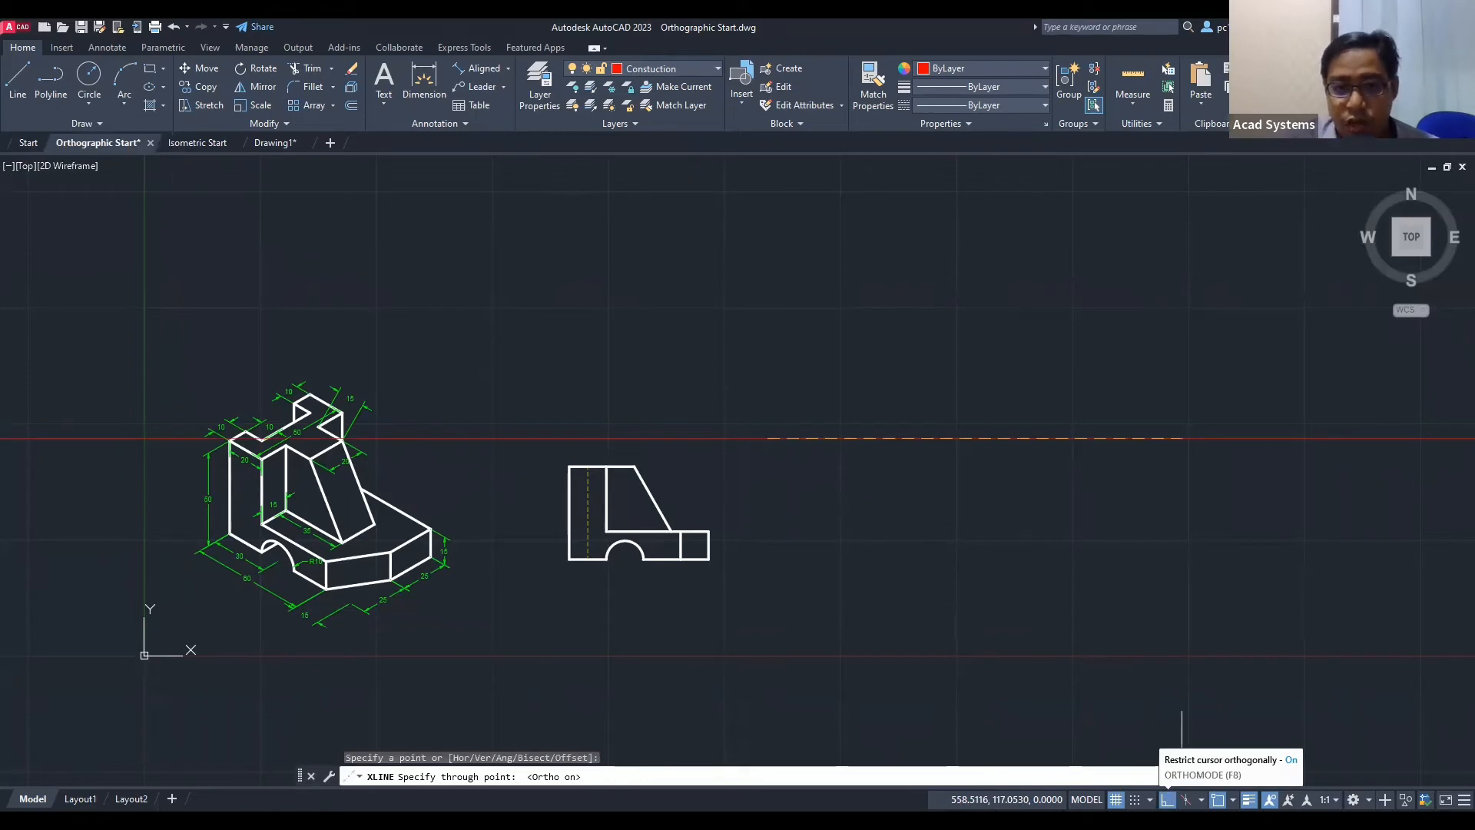
pyautogui.click(1182, 761)
pyautogui.click(884, 269)
pyautogui.press('Return')
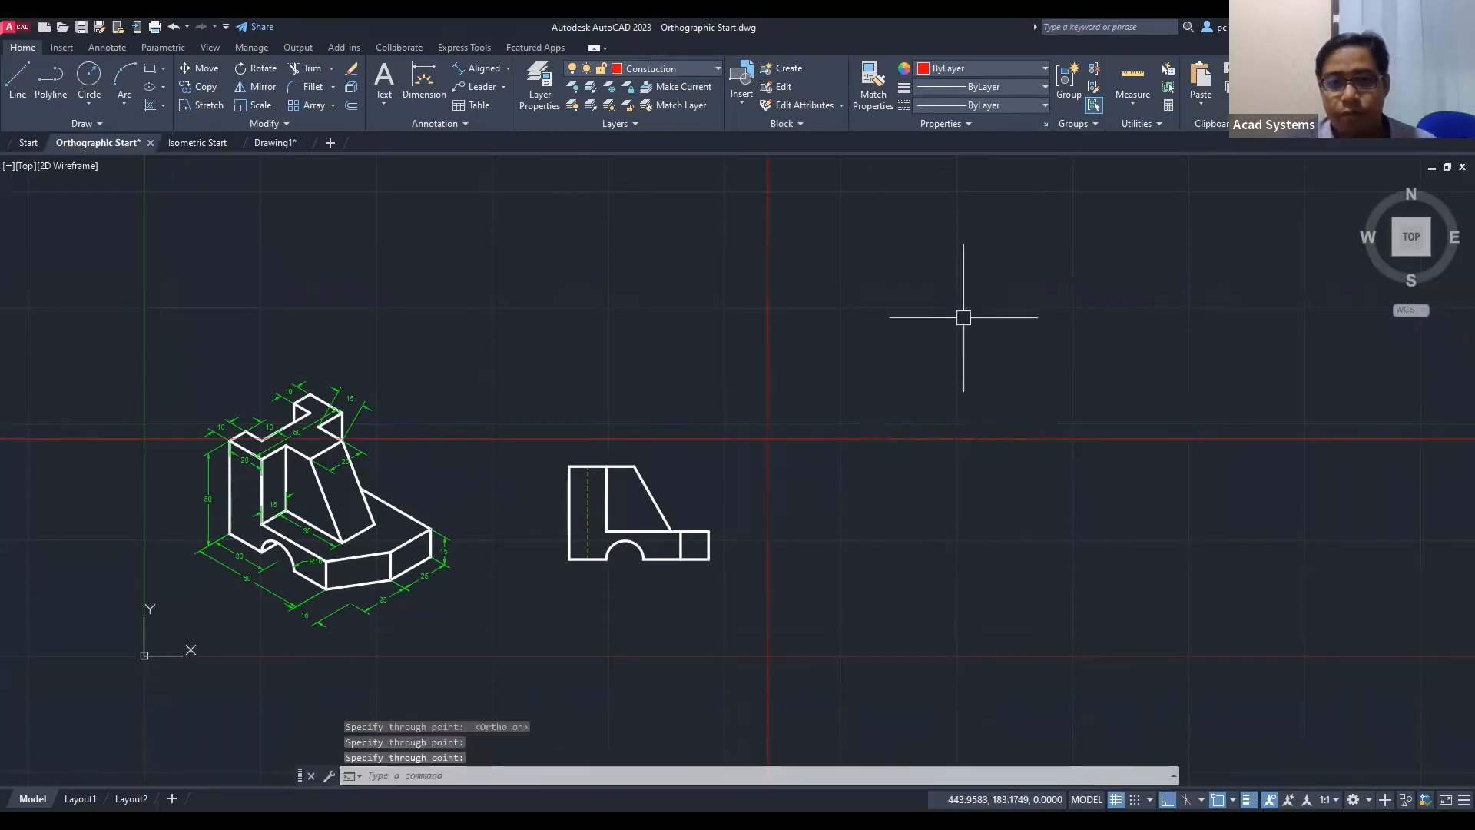
pyautogui.click(770, 390)
pyautogui.press('Escape')
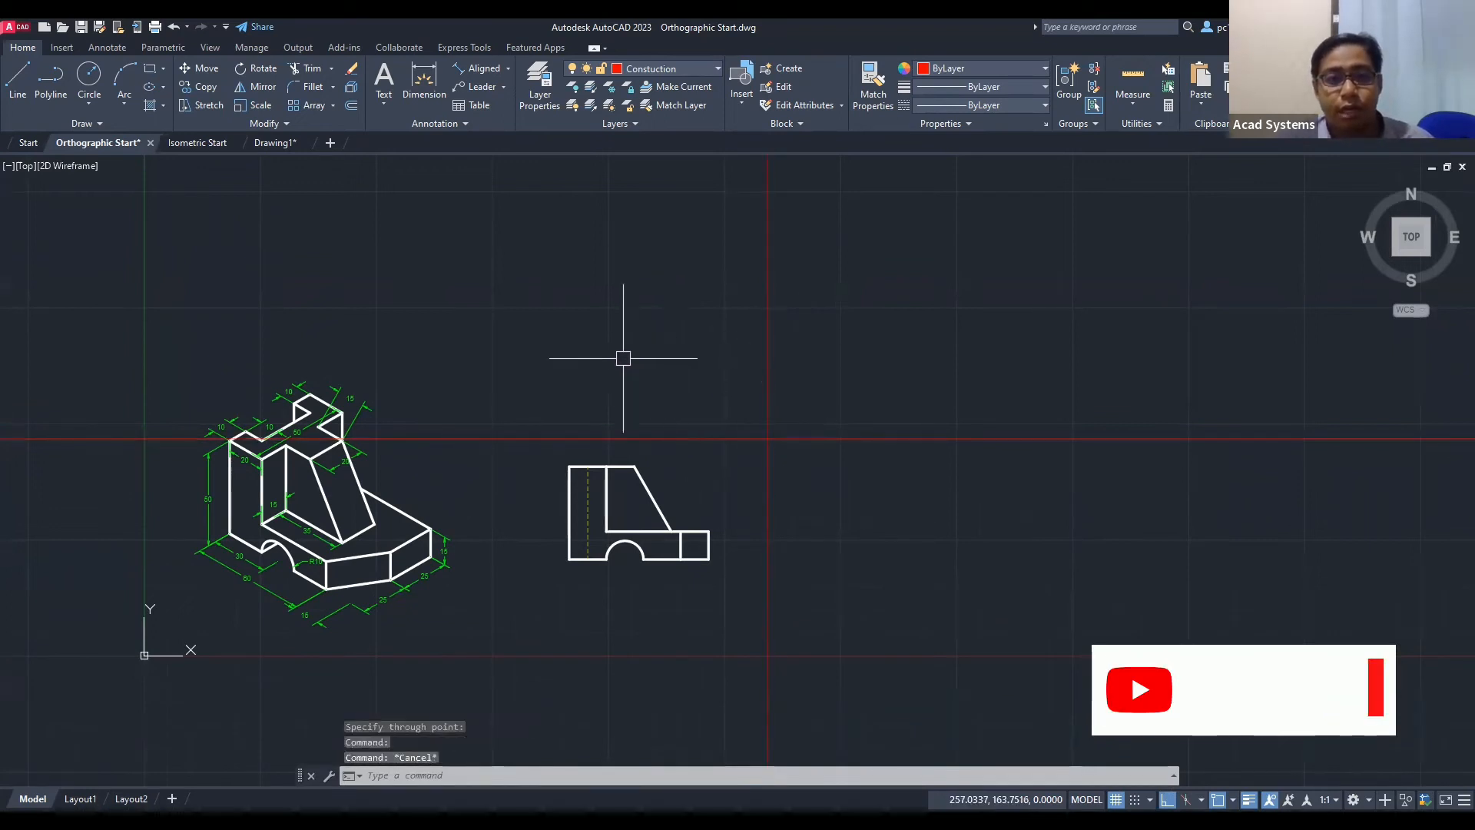
pyautogui.click(763, 437)
pyautogui.click(767, 402)
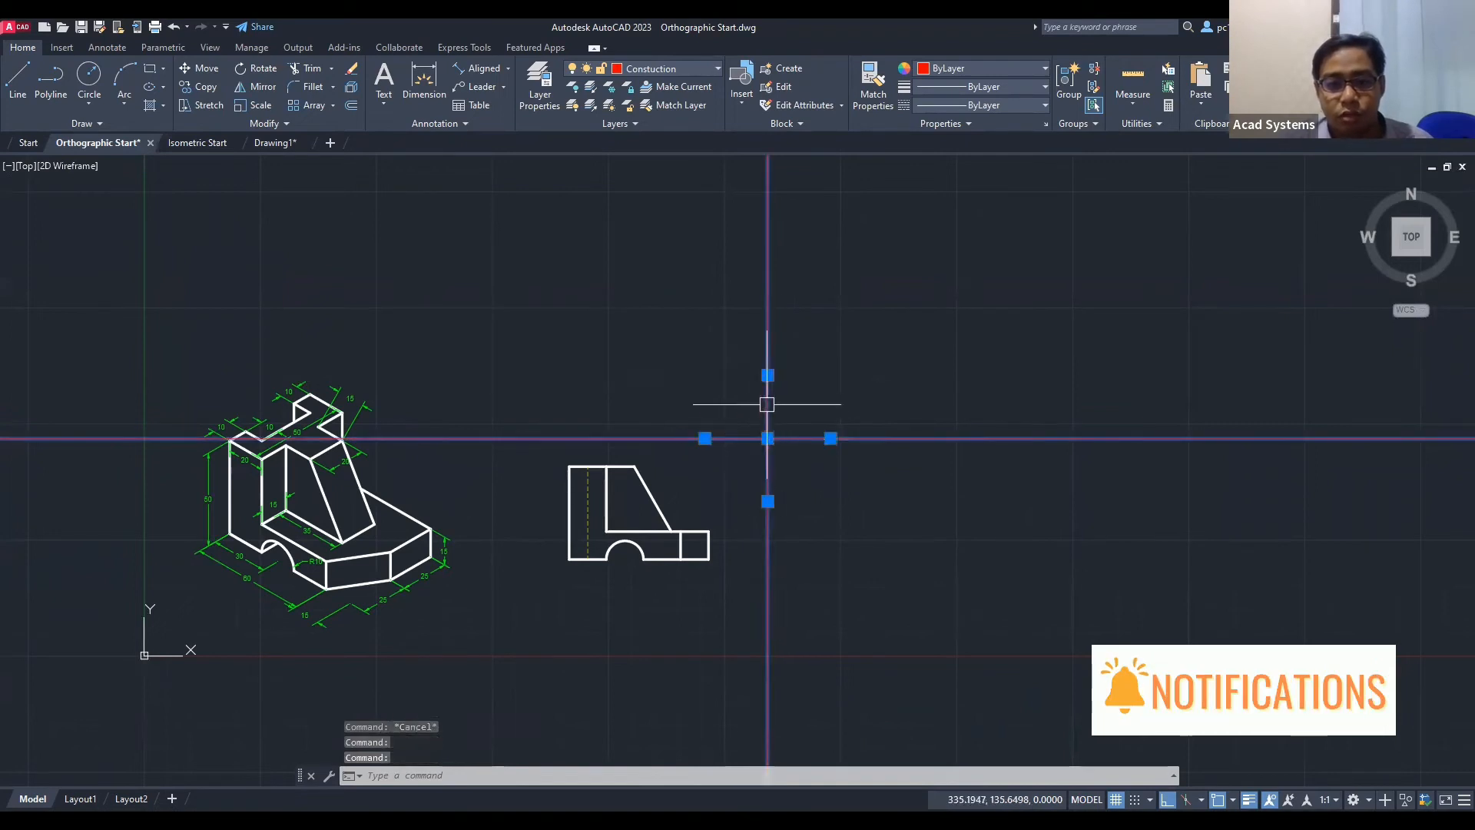
pyautogui.press('Escape')
pyautogui.press('Escape')
pyautogui.click(675, 73)
pyautogui.click(675, 77)
# Step: With ortho mode off, draw a ray up and to the right at 45 degrees from the intersection of the construction lines
pyautogui.click(91, 123)
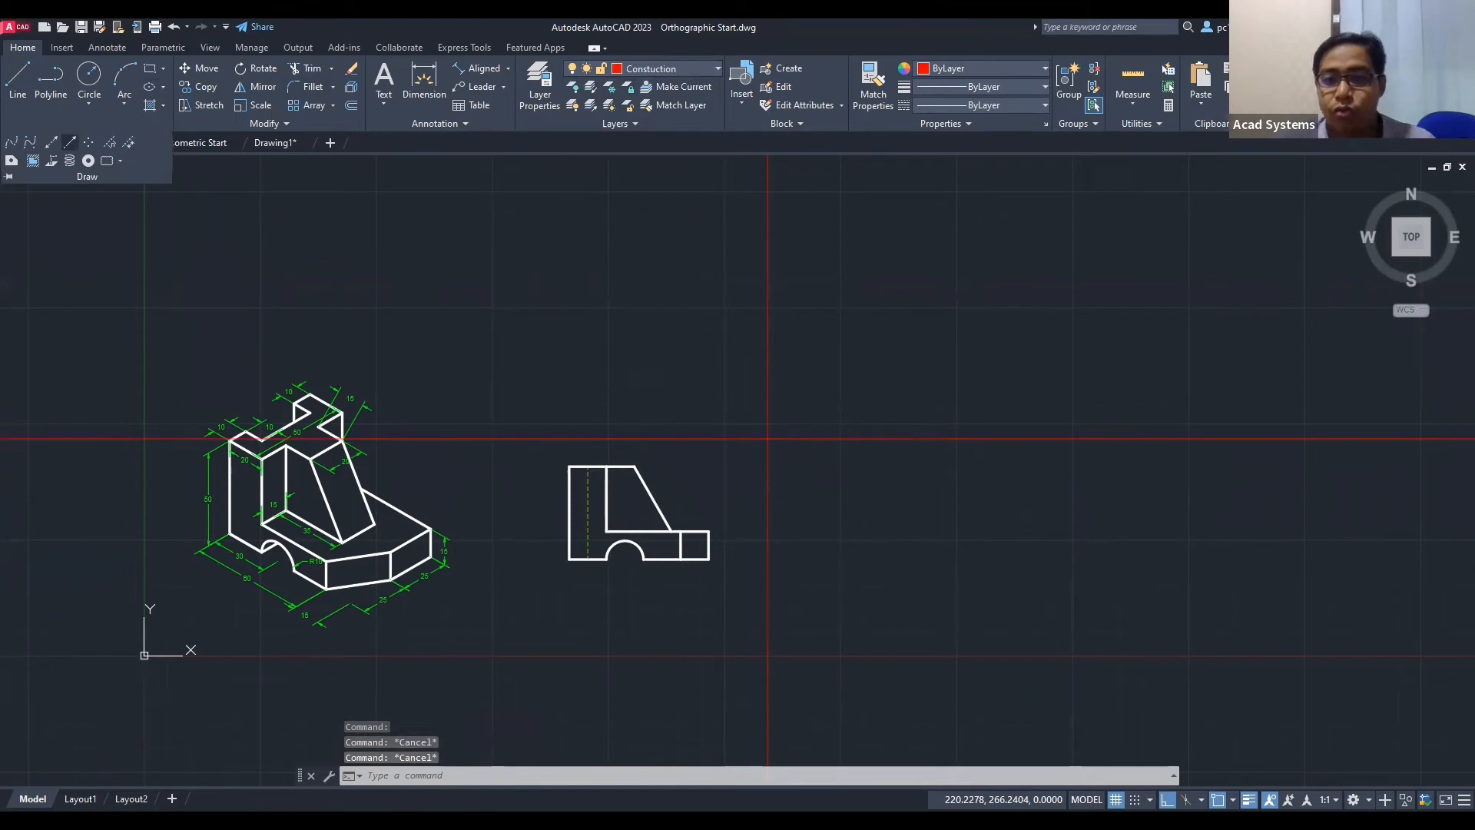
pyautogui.click(69, 143)
pyautogui.press('F8')
pyautogui.click(768, 438)
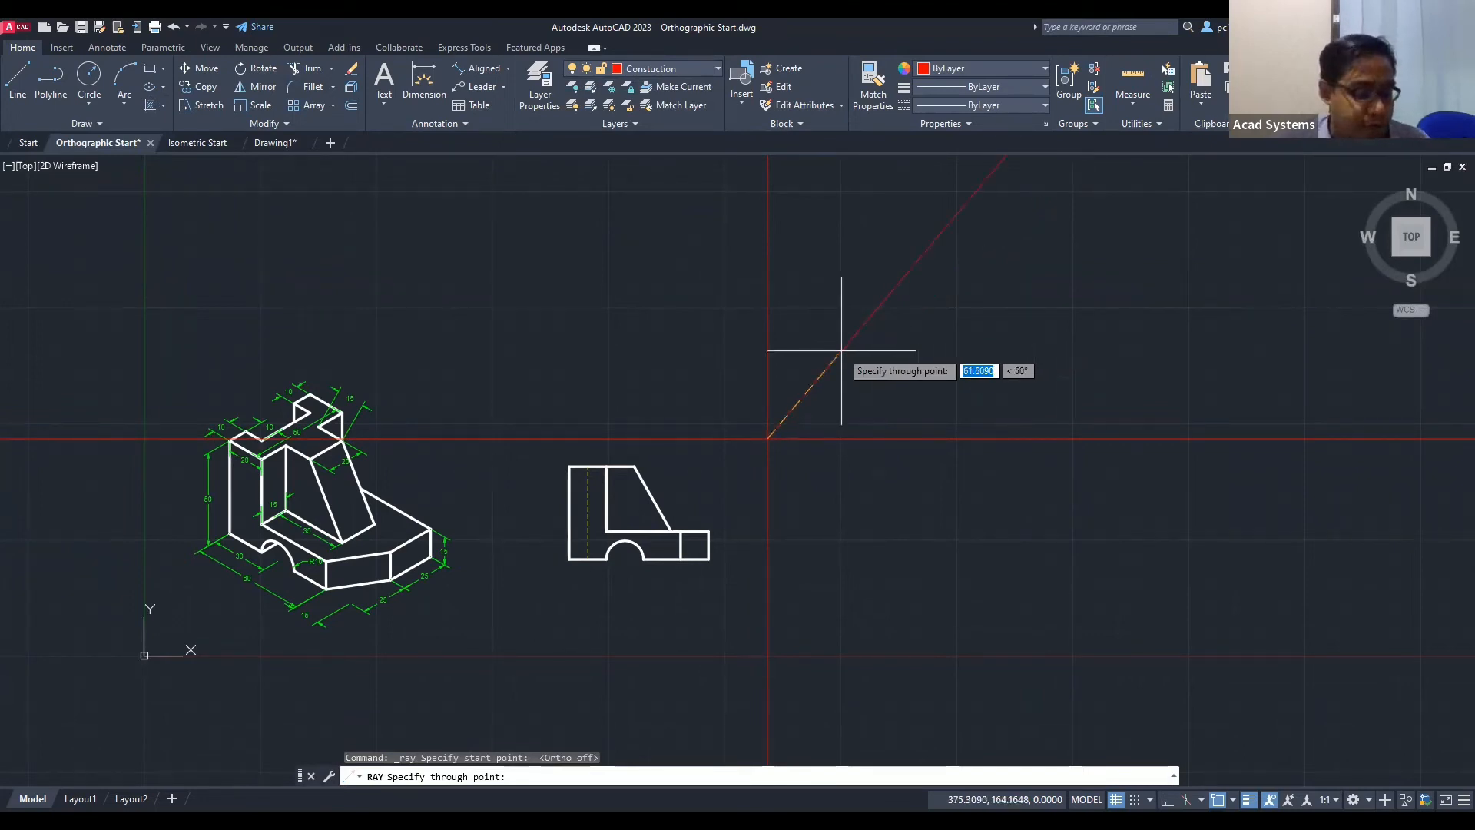
pyautogui.press('Tab')
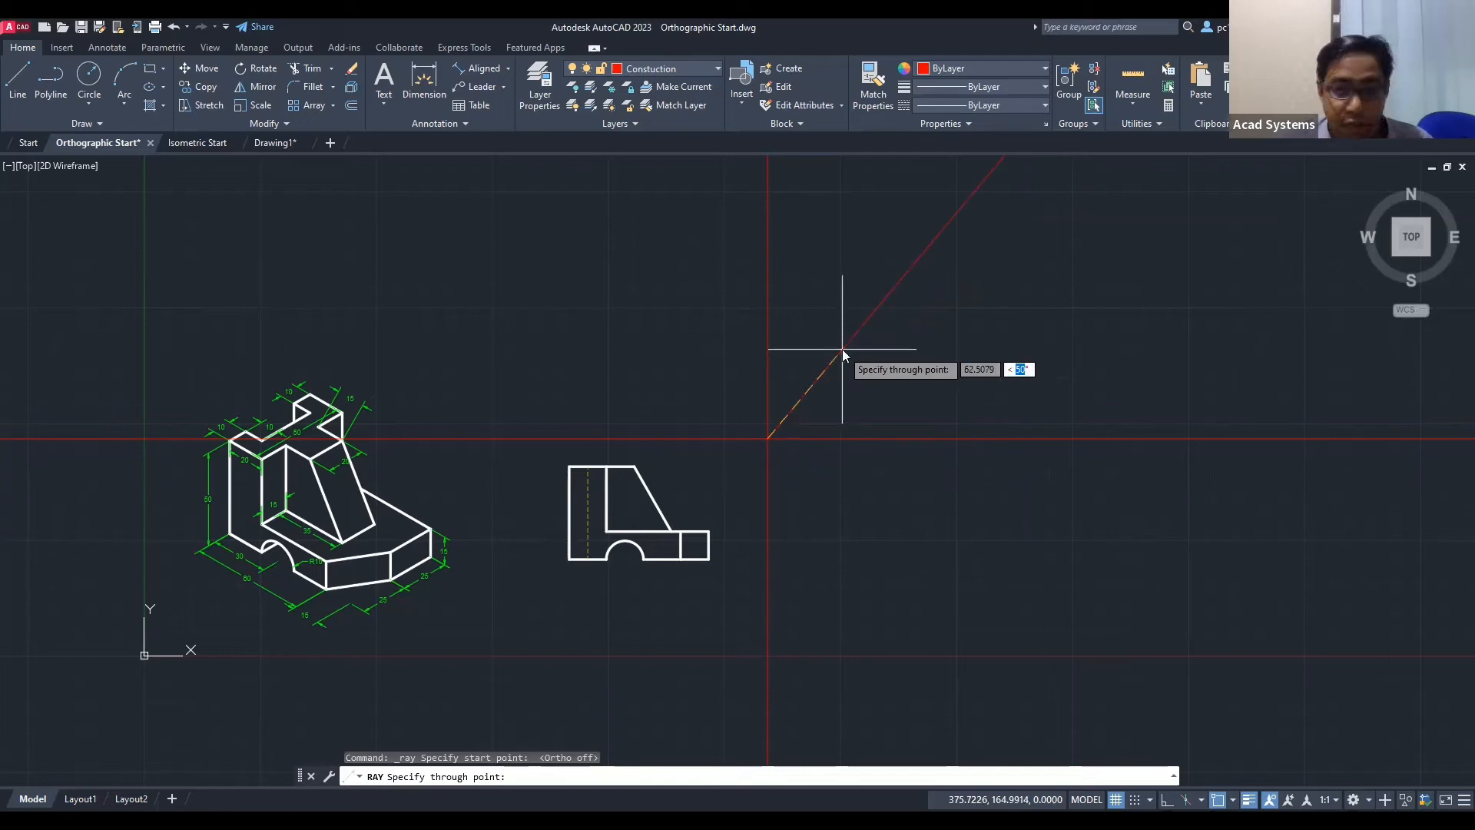
pyautogui.write('45')
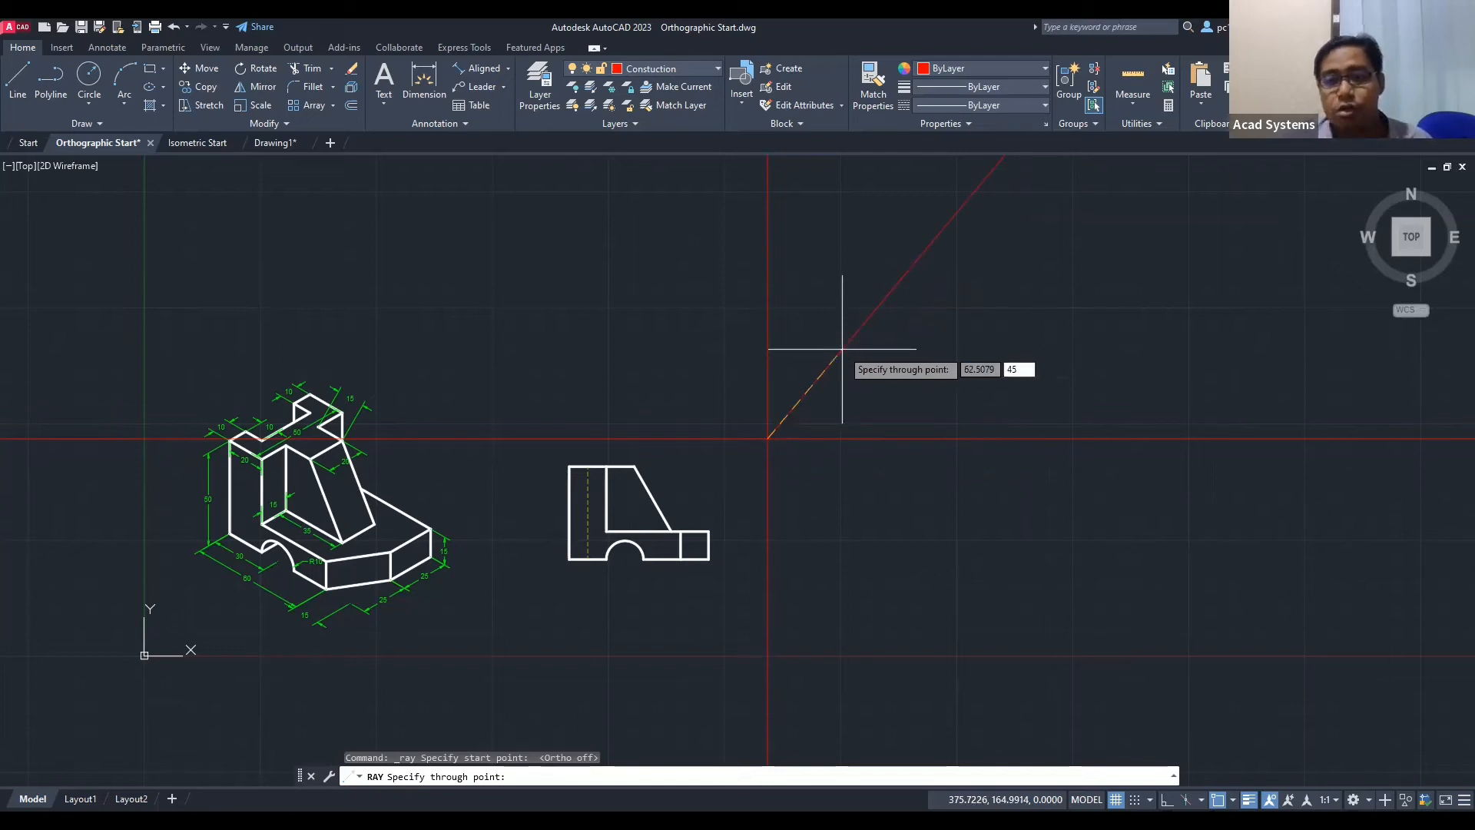
pyautogui.press('Return')
pyautogui.press('Escape')
pyautogui.press('Escape')
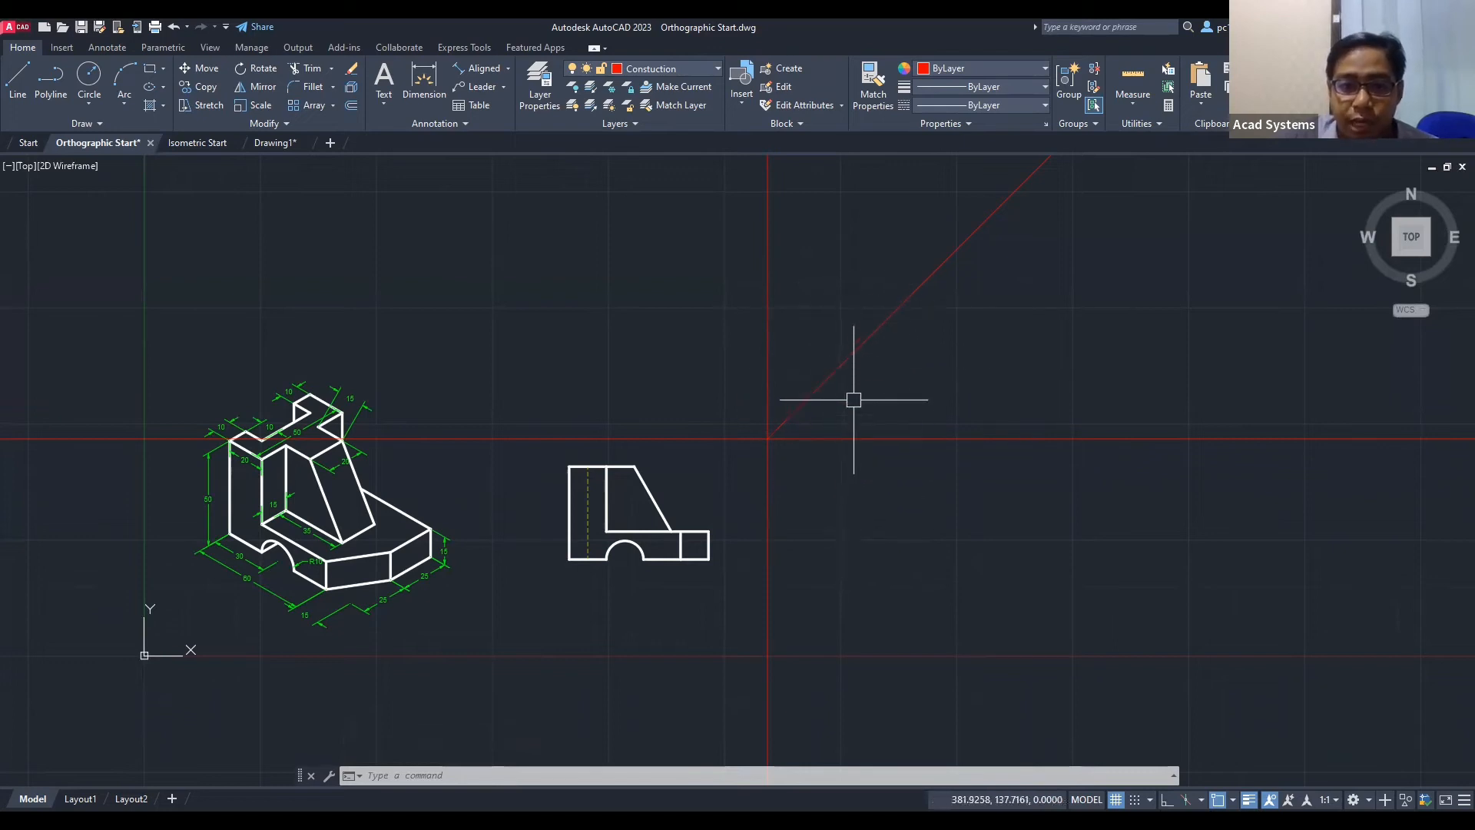
# Step: Try to add an angular dimension between the diagonal ray and a construction line
pyautogui.click(863, 346)
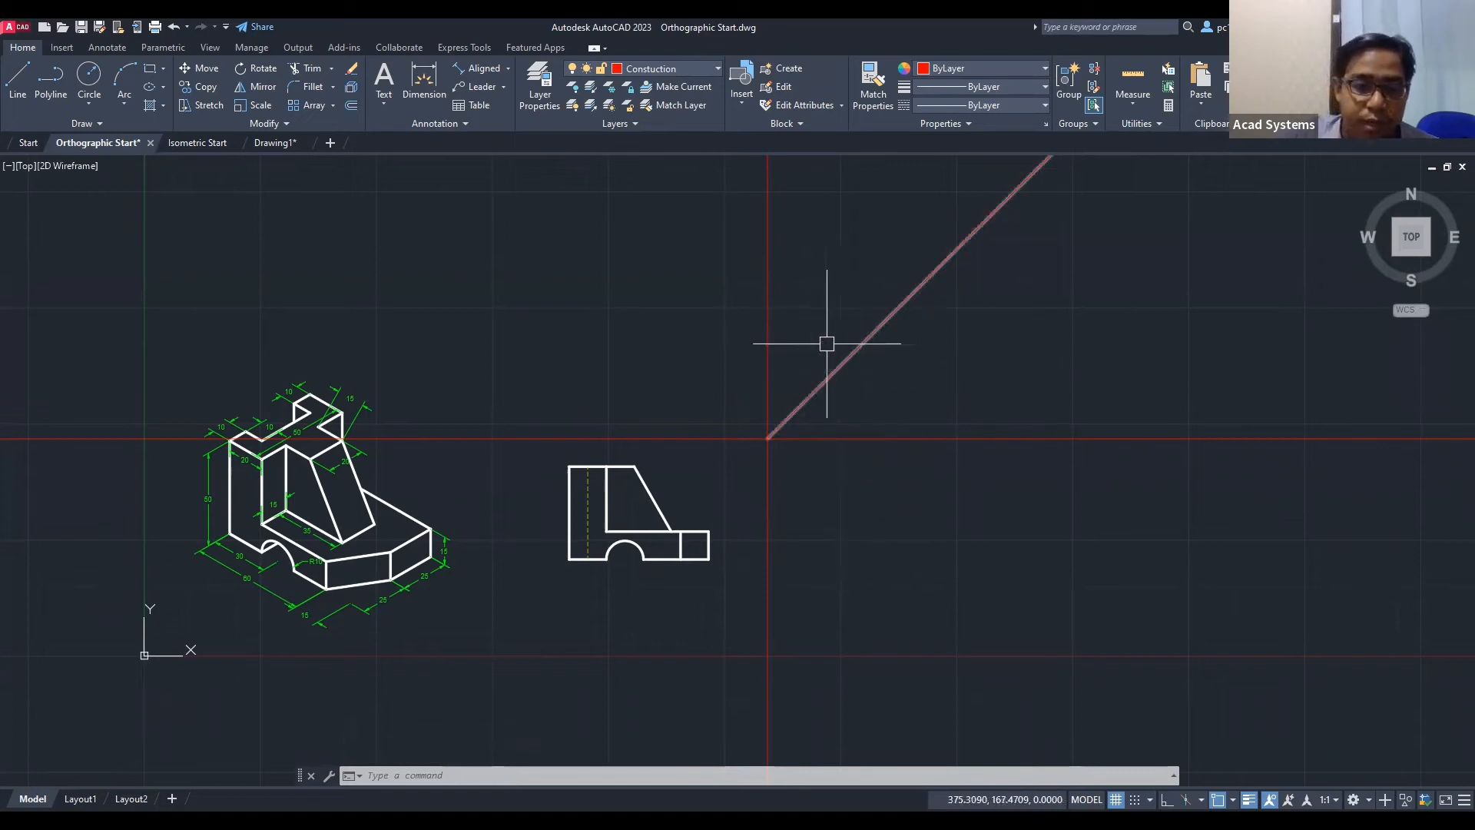
pyautogui.press('Escape')
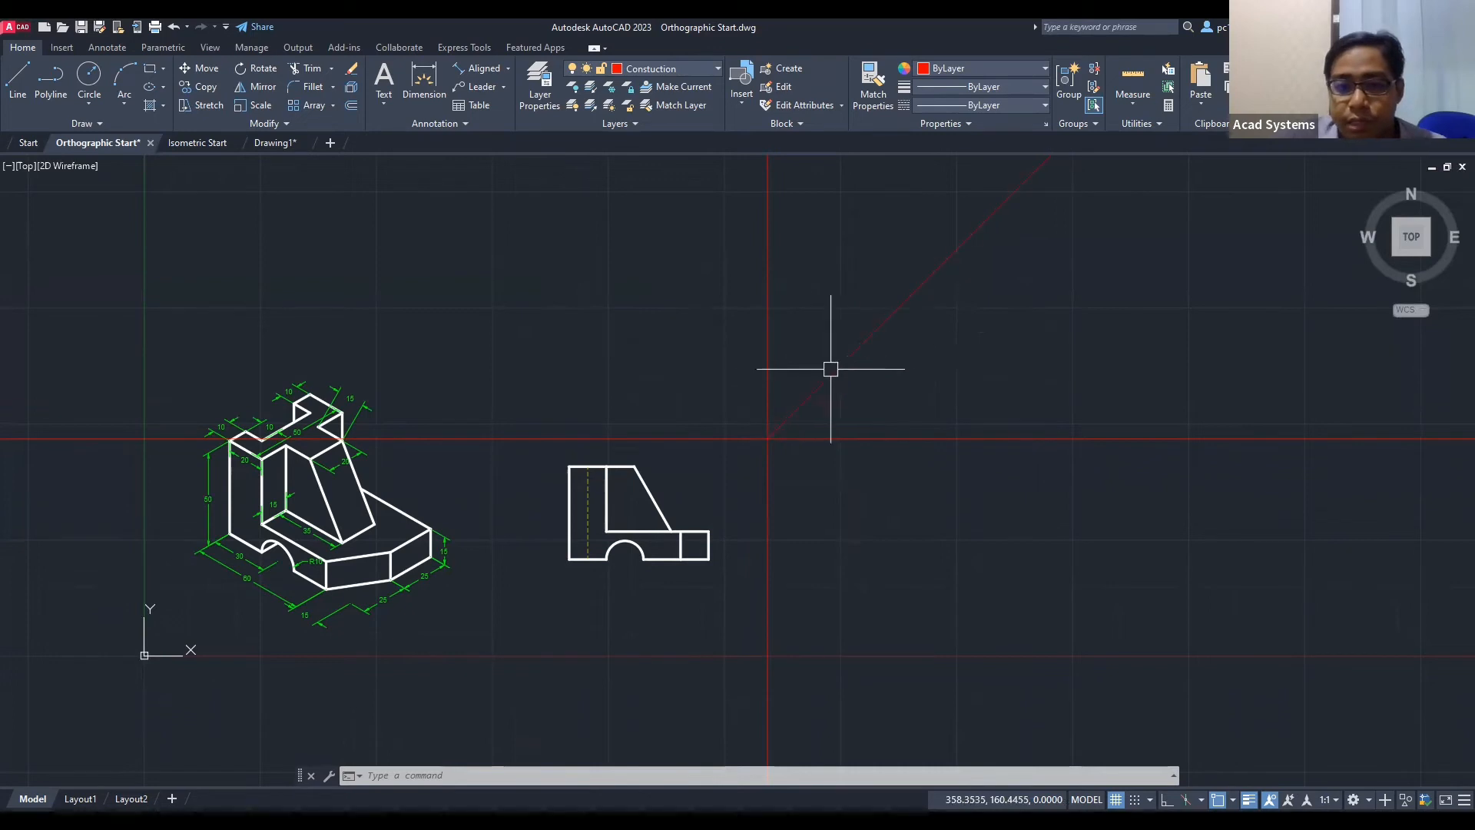
pyautogui.click(508, 68)
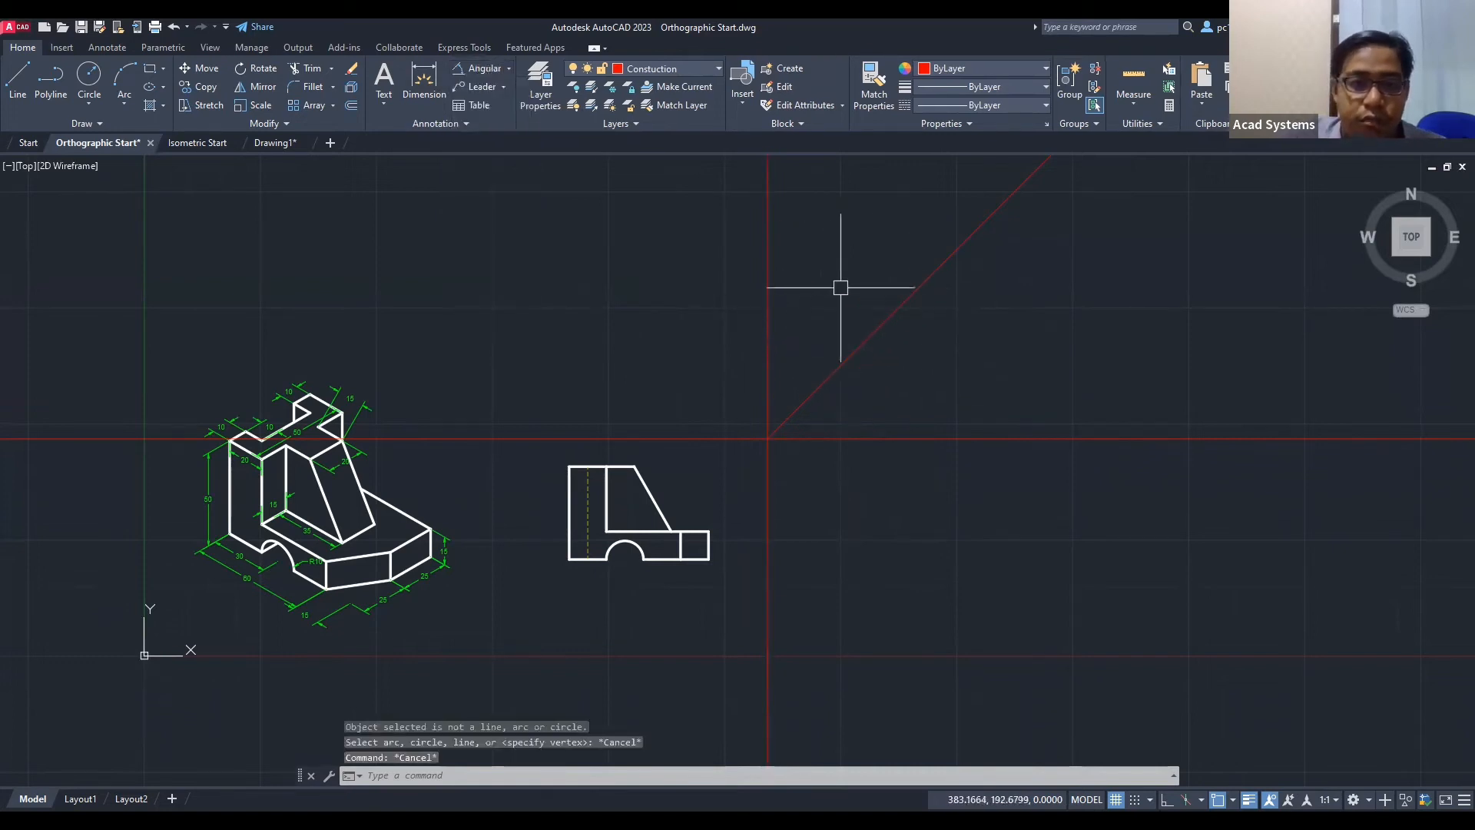
# Step: Draw a short vertical line across the horizontal construction line between the isometric and front views, and trim the construction line there
pyautogui.moveTo(640, 292); pyautogui.dragTo(583, 280, button='middle')
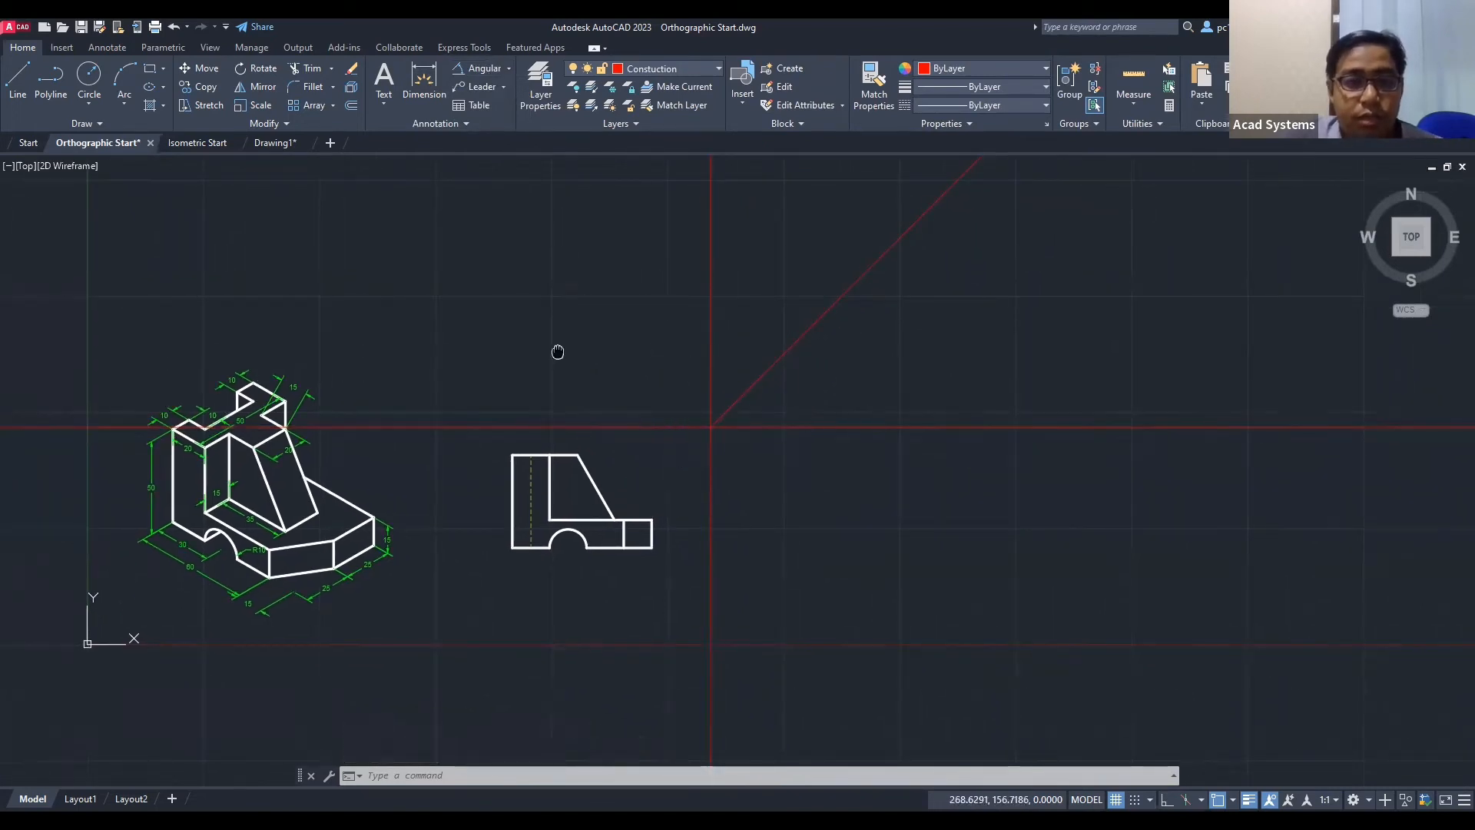
pyautogui.moveTo(573, 346); pyautogui.dragTo(533, 344, button='middle')
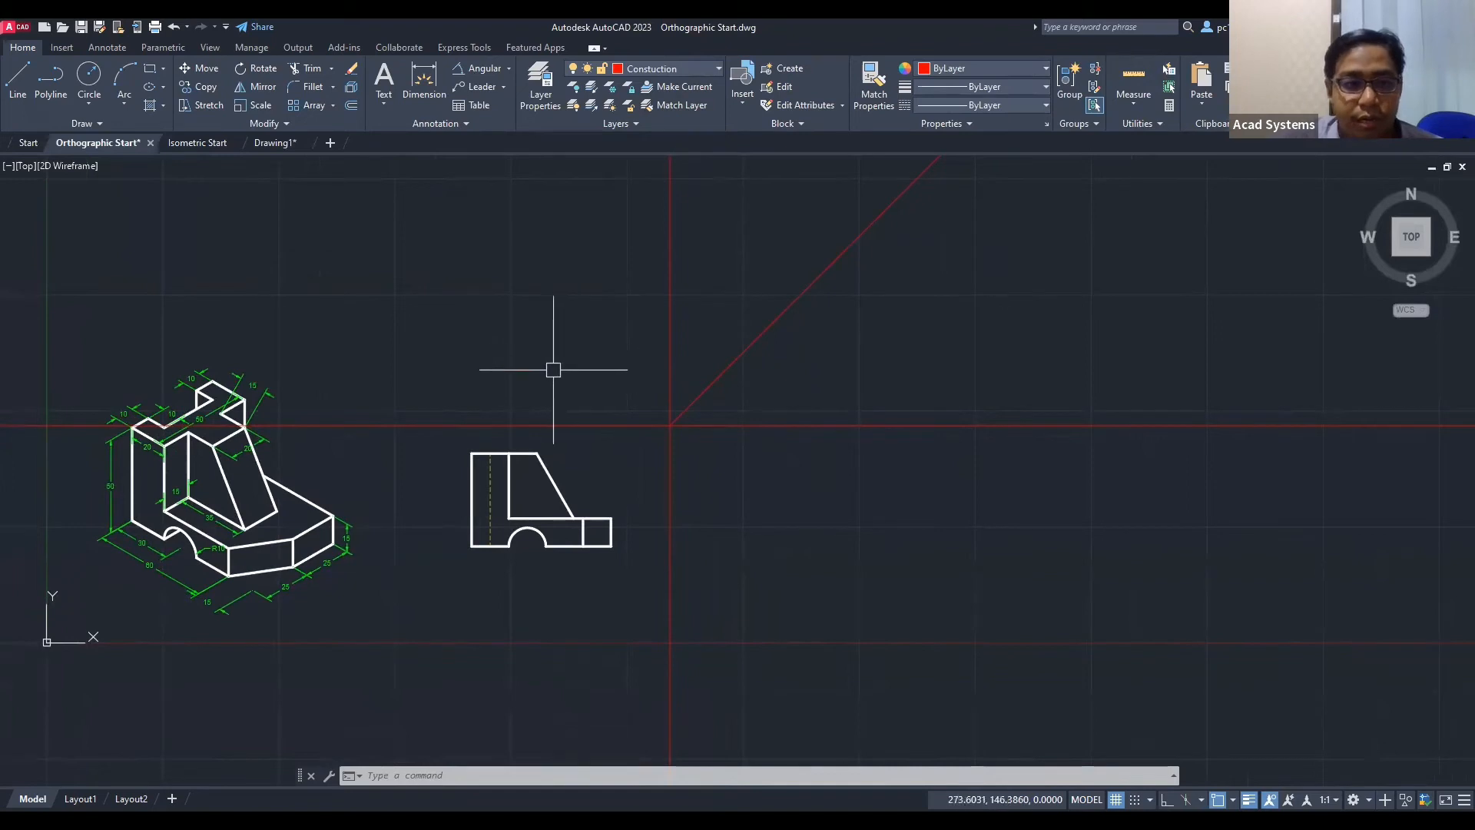
pyautogui.click(18, 80)
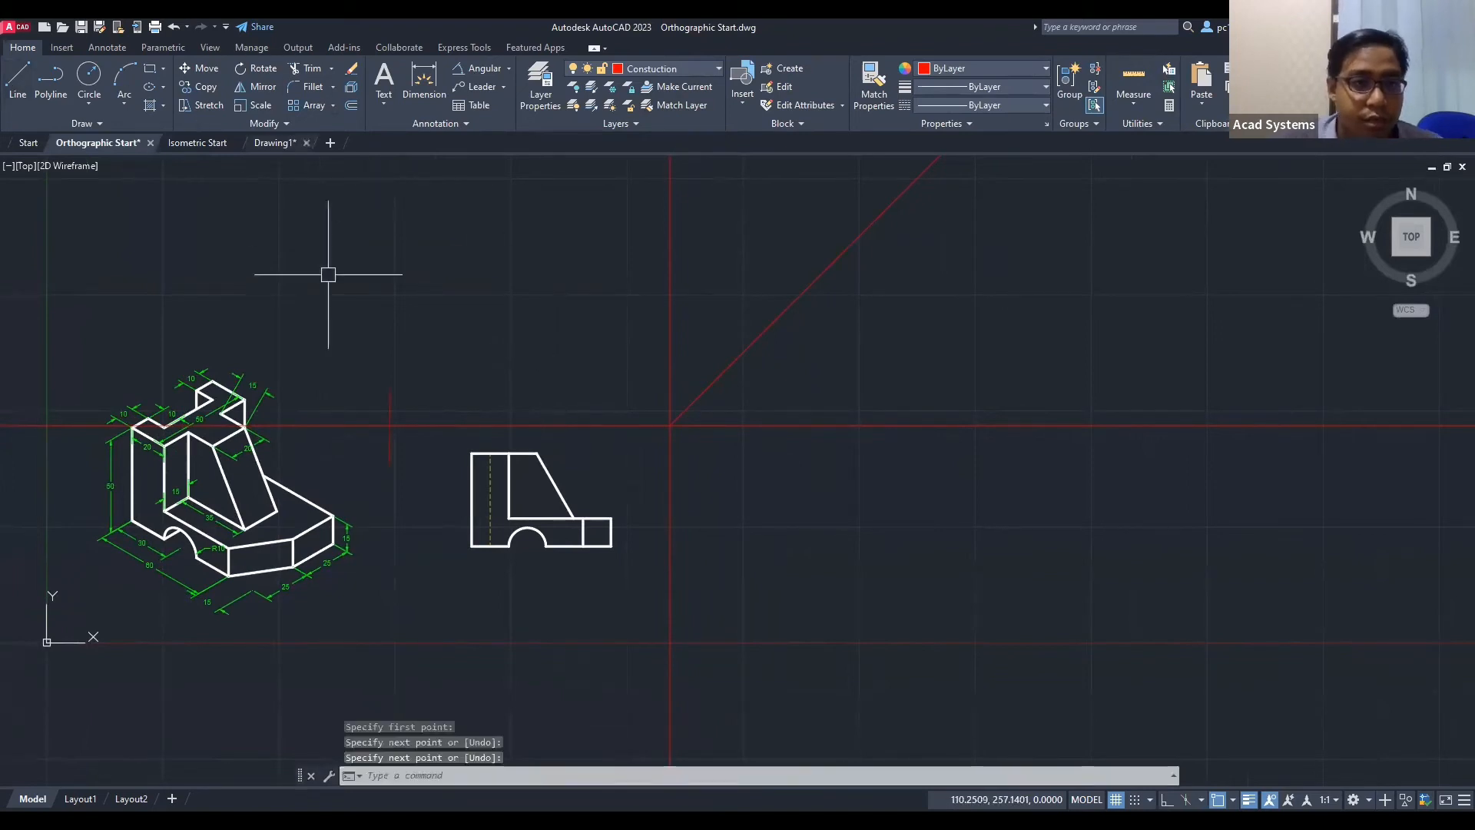
pyautogui.click(314, 68)
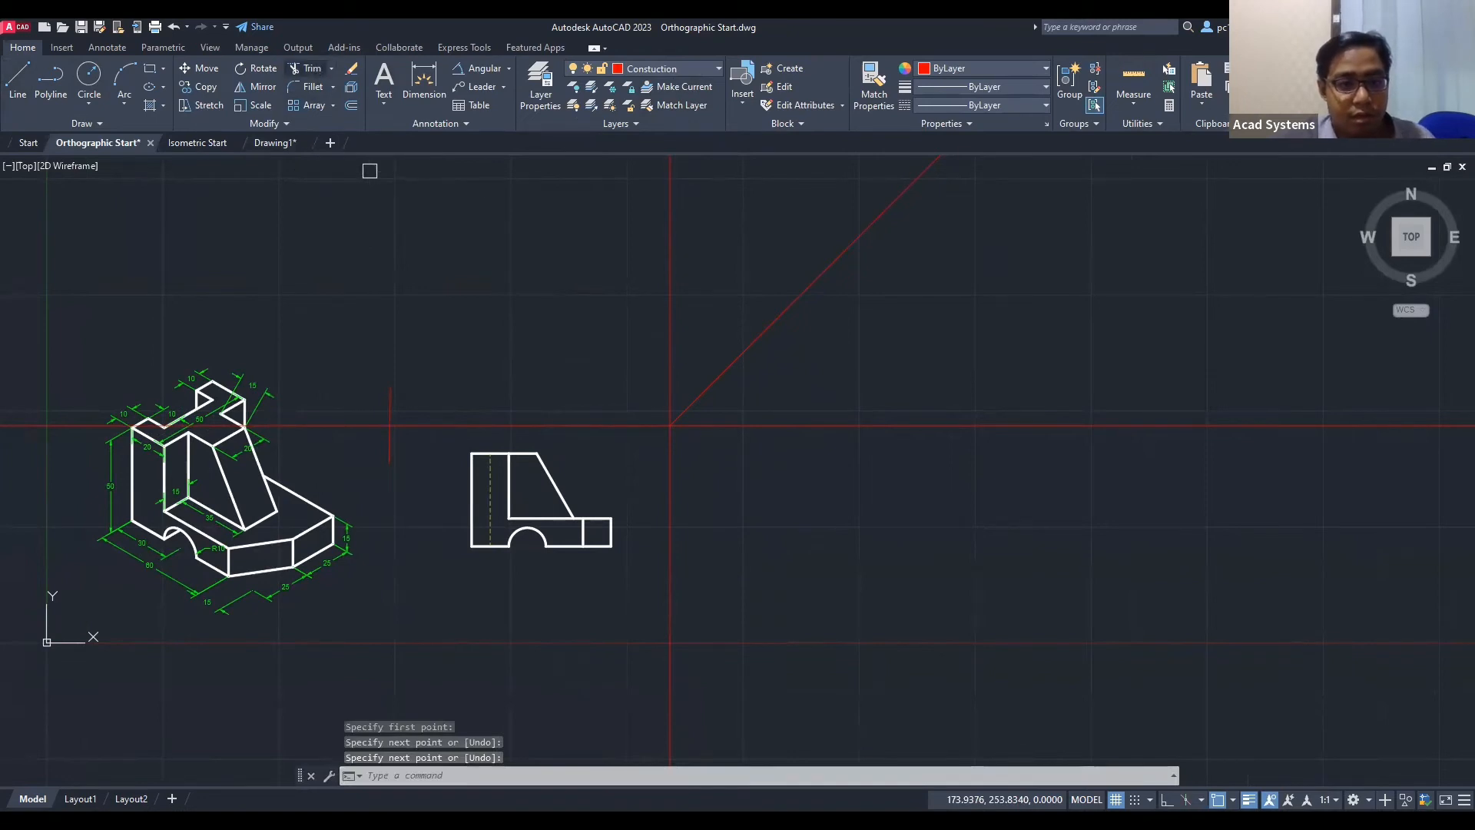
# Step: Erase the short crossing line and the leftover piece of construction line running through the isometric view
pyautogui.press('Escape')
pyautogui.click(230, 424)
pyautogui.click(390, 449)
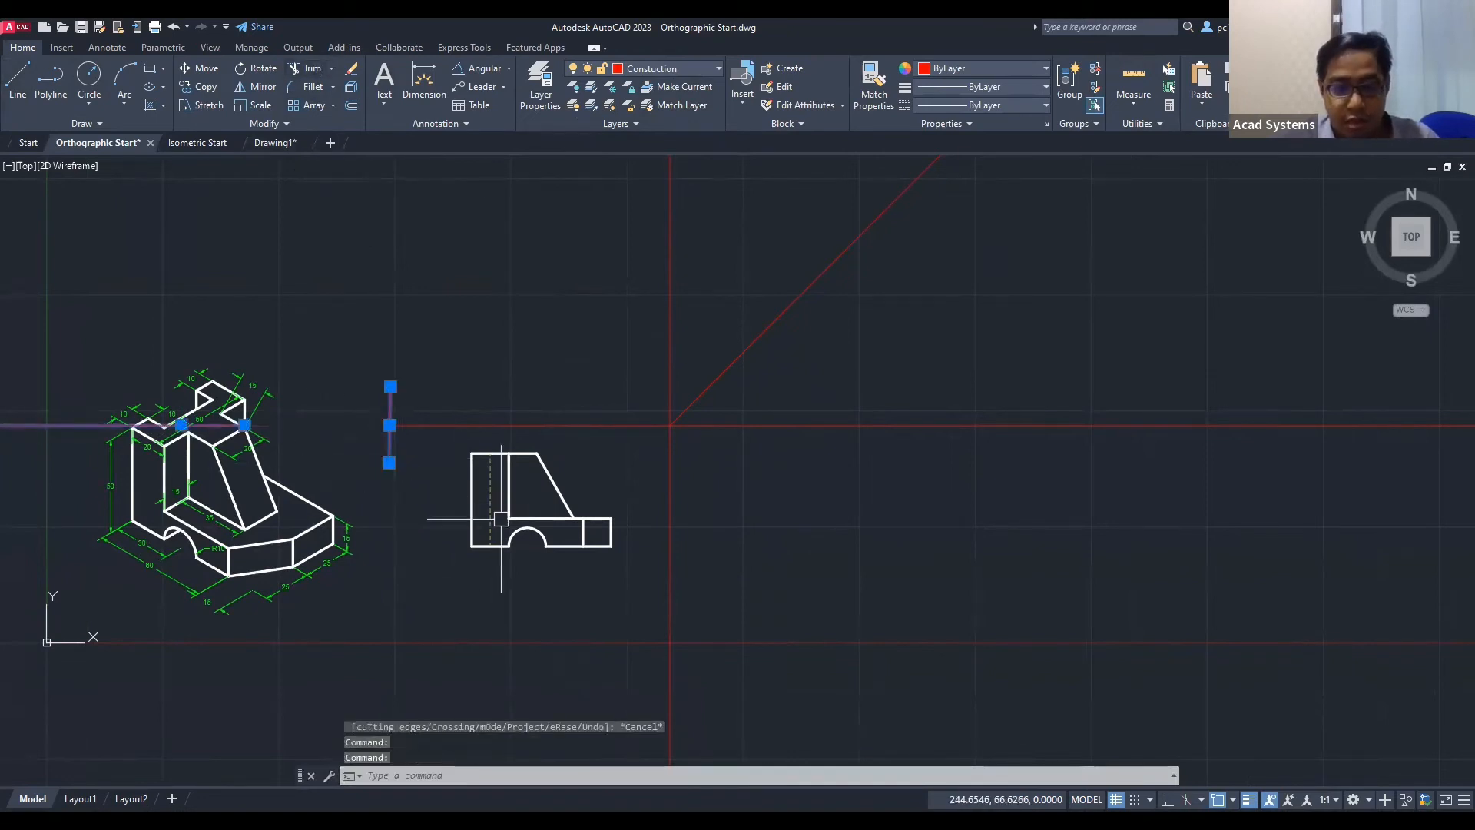
pyautogui.press('Delete')
# Step: Make the Projection layer current
pyautogui.scroll(3, 615, 480)
pyautogui.scroll(-3, 612, 503)
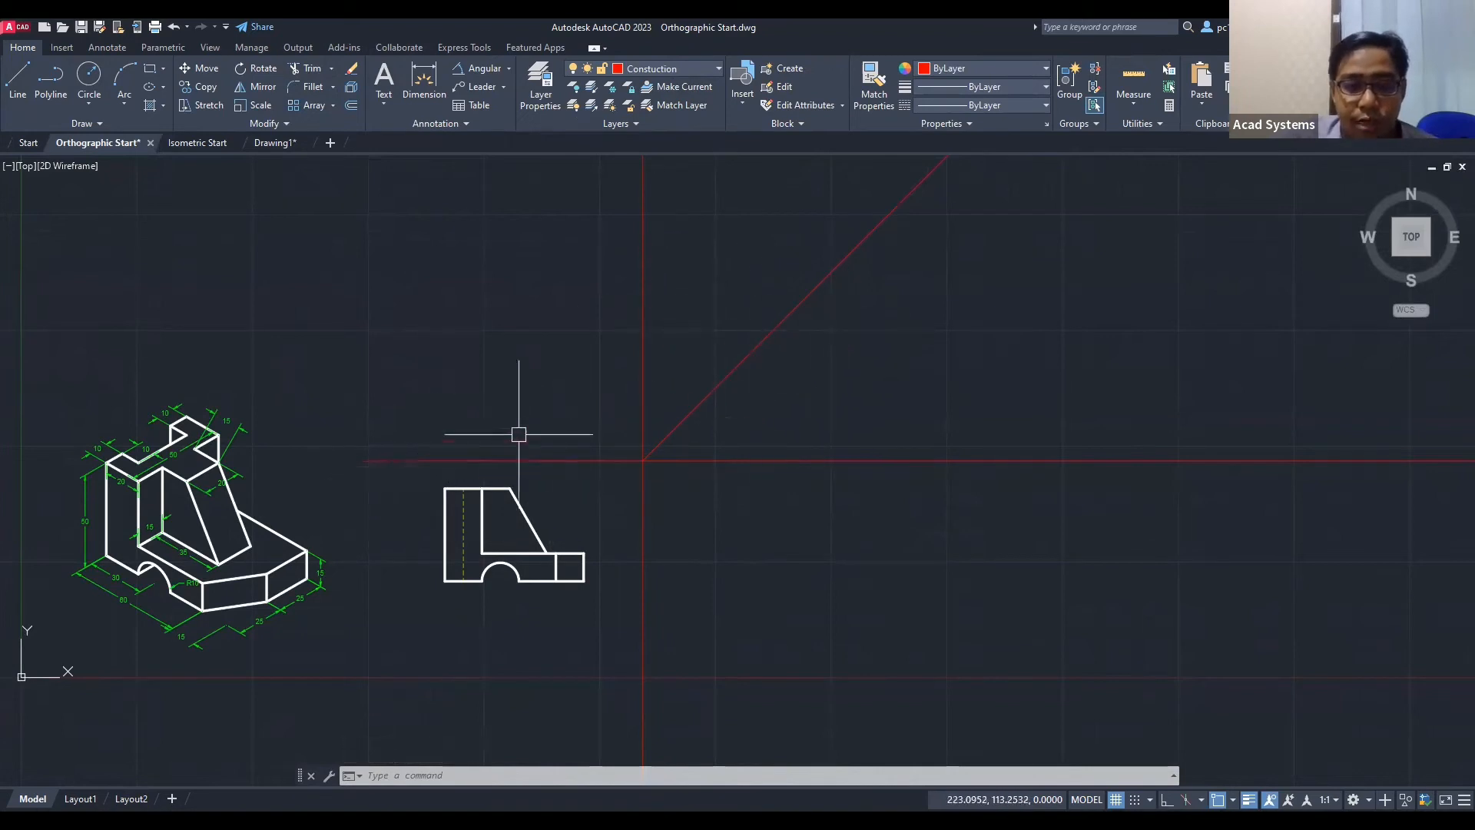
pyautogui.click(693, 70)
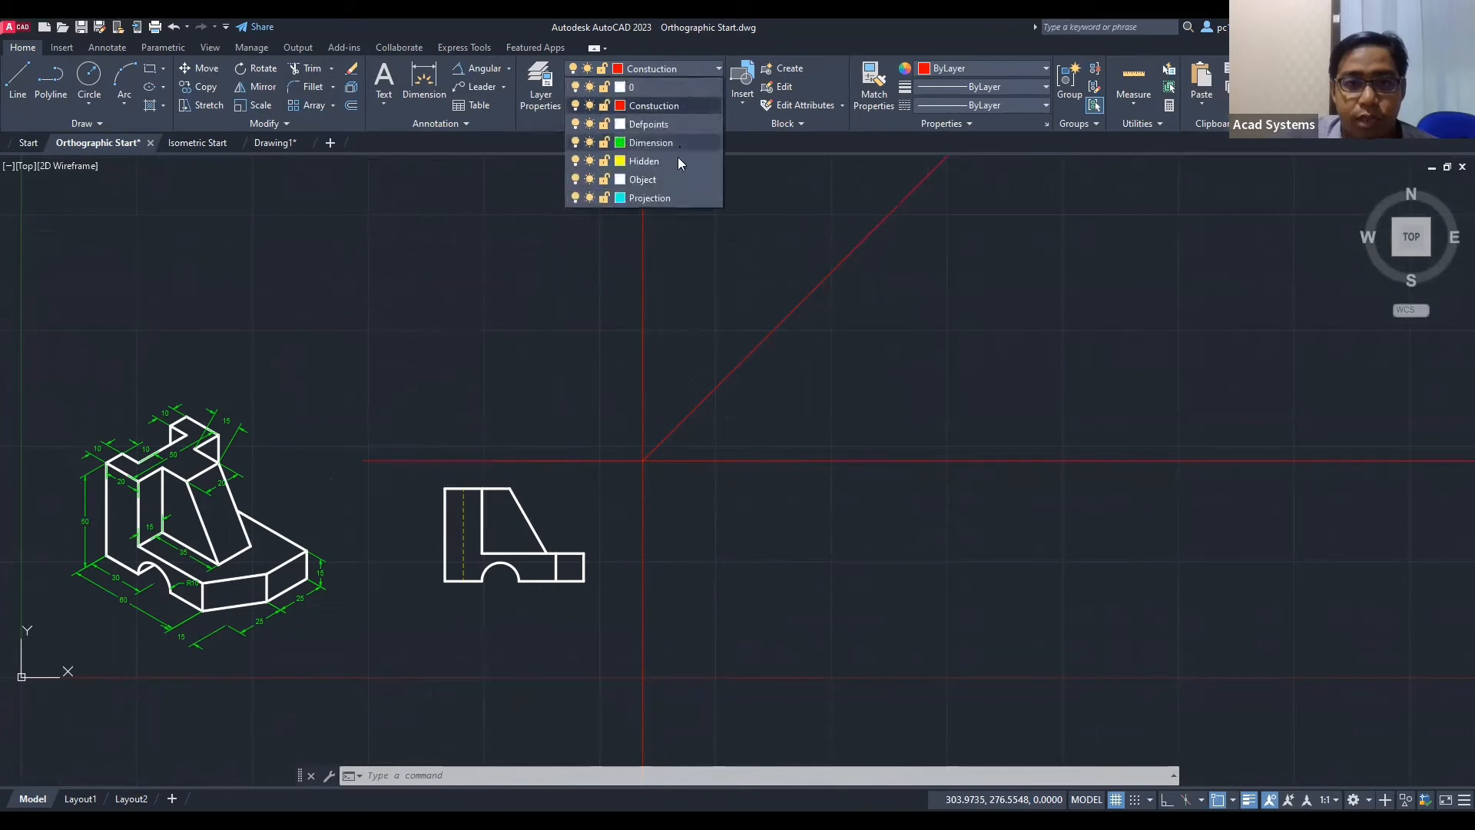
pyautogui.click(678, 197)
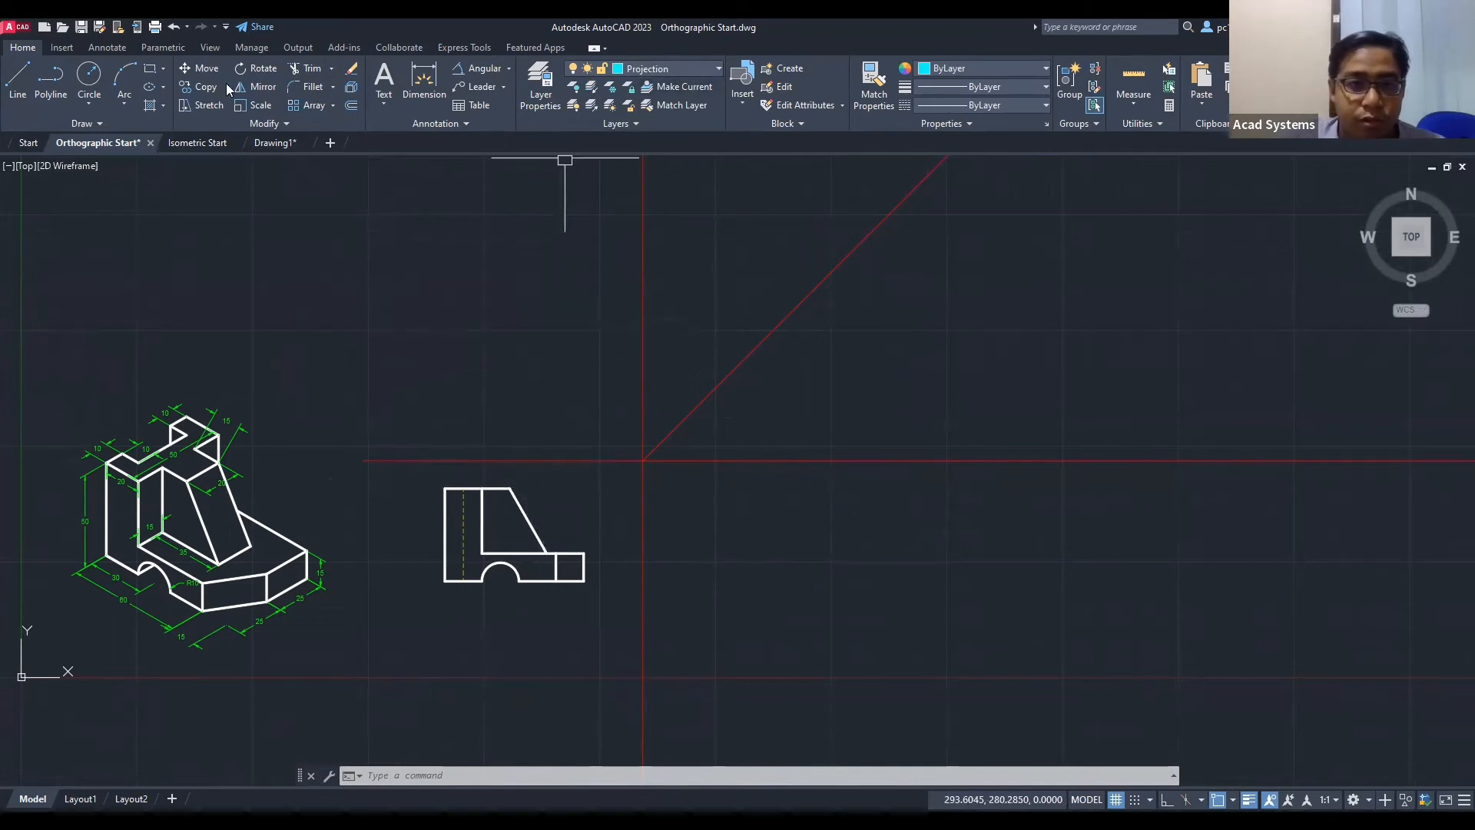
pyautogui.click(661, 69)
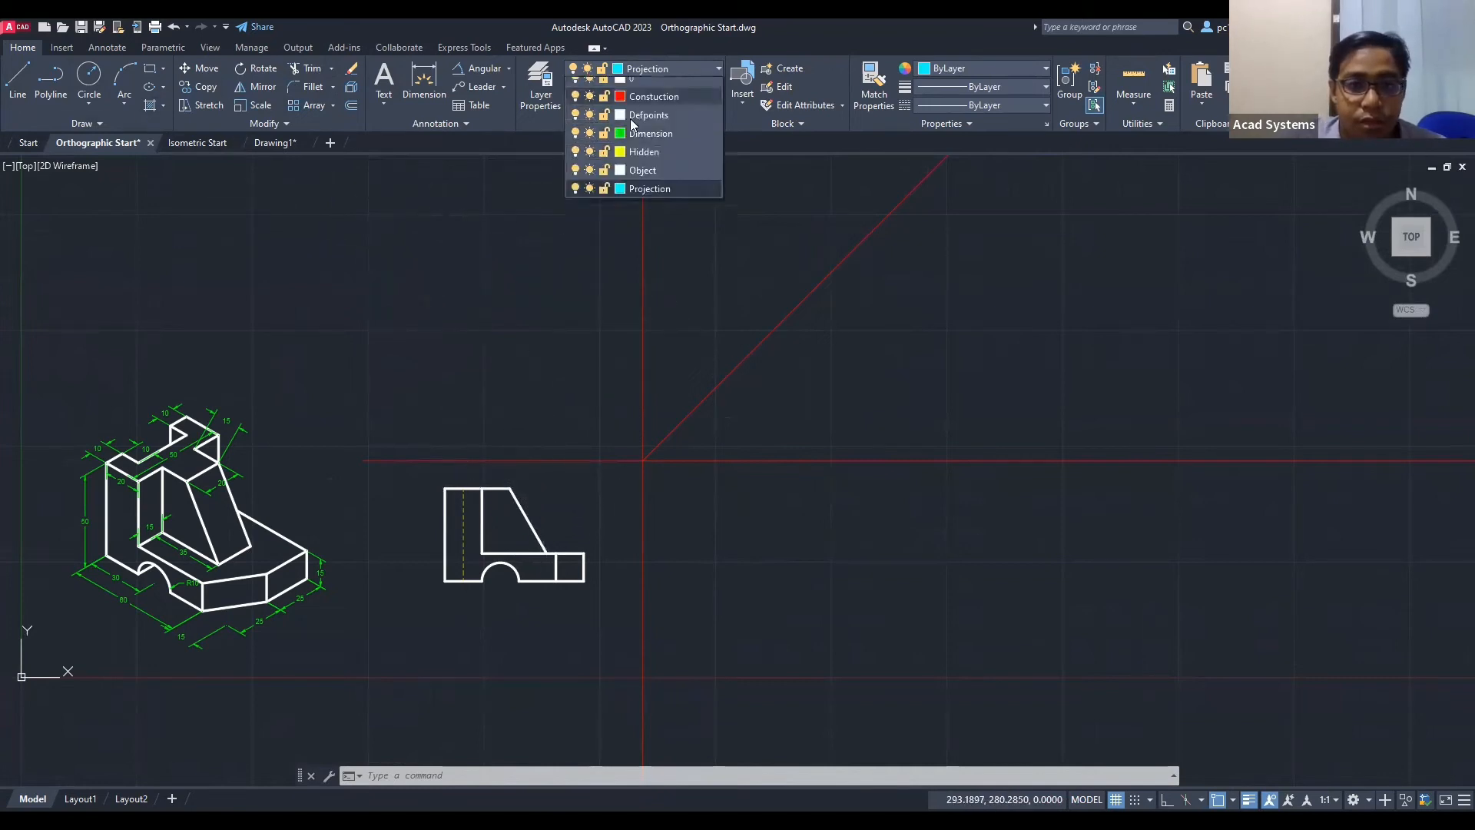
pyautogui.click(646, 198)
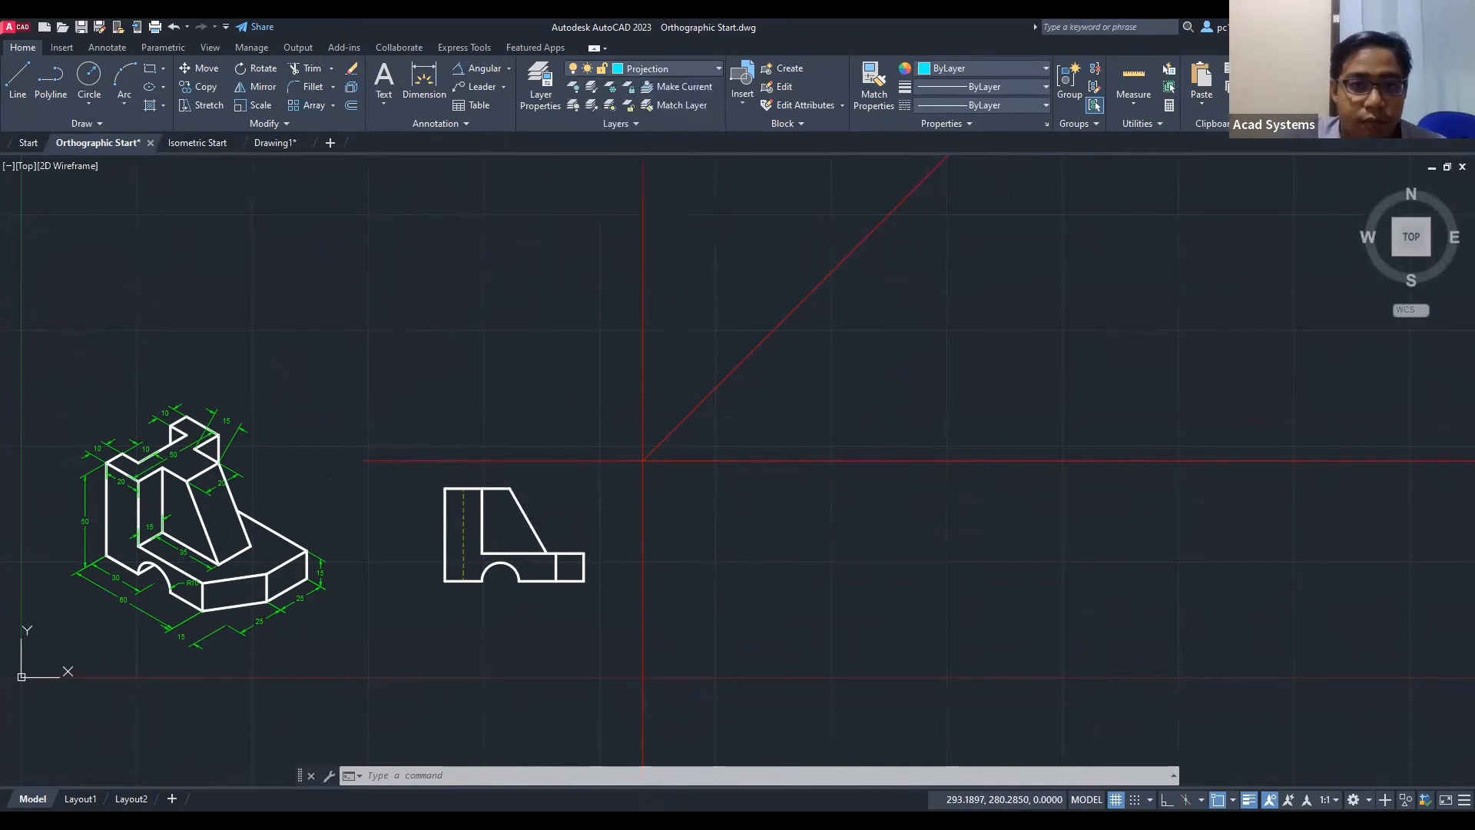
# Step: With ortho mode on, draw rays rightward from the front view's sloped-edge top corner, base top edge, bottom edge and arc quadrant
pyautogui.click(73, 125)
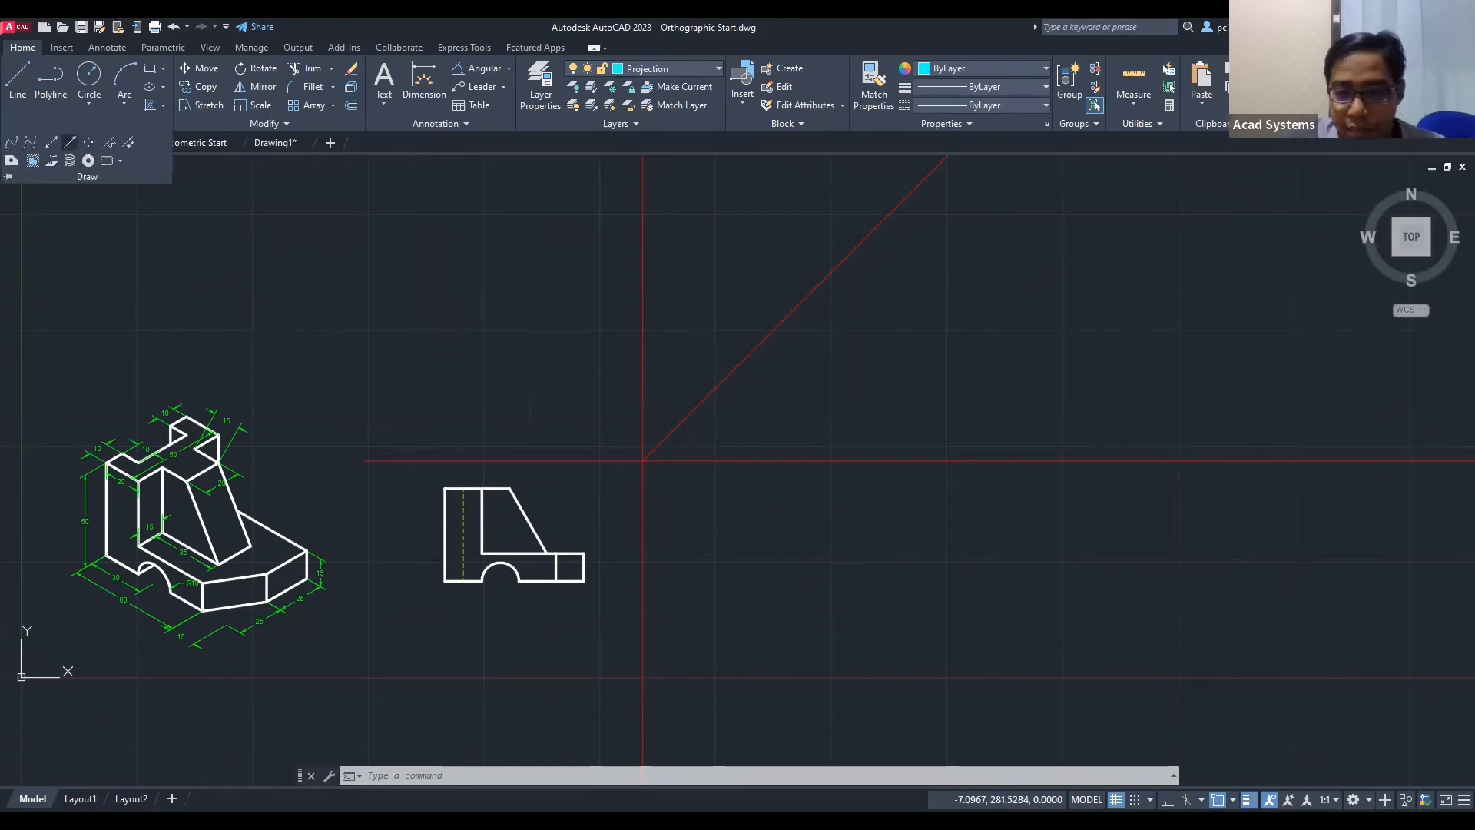
pyautogui.click(69, 142)
pyautogui.click(510, 487)
pyautogui.press('F8')
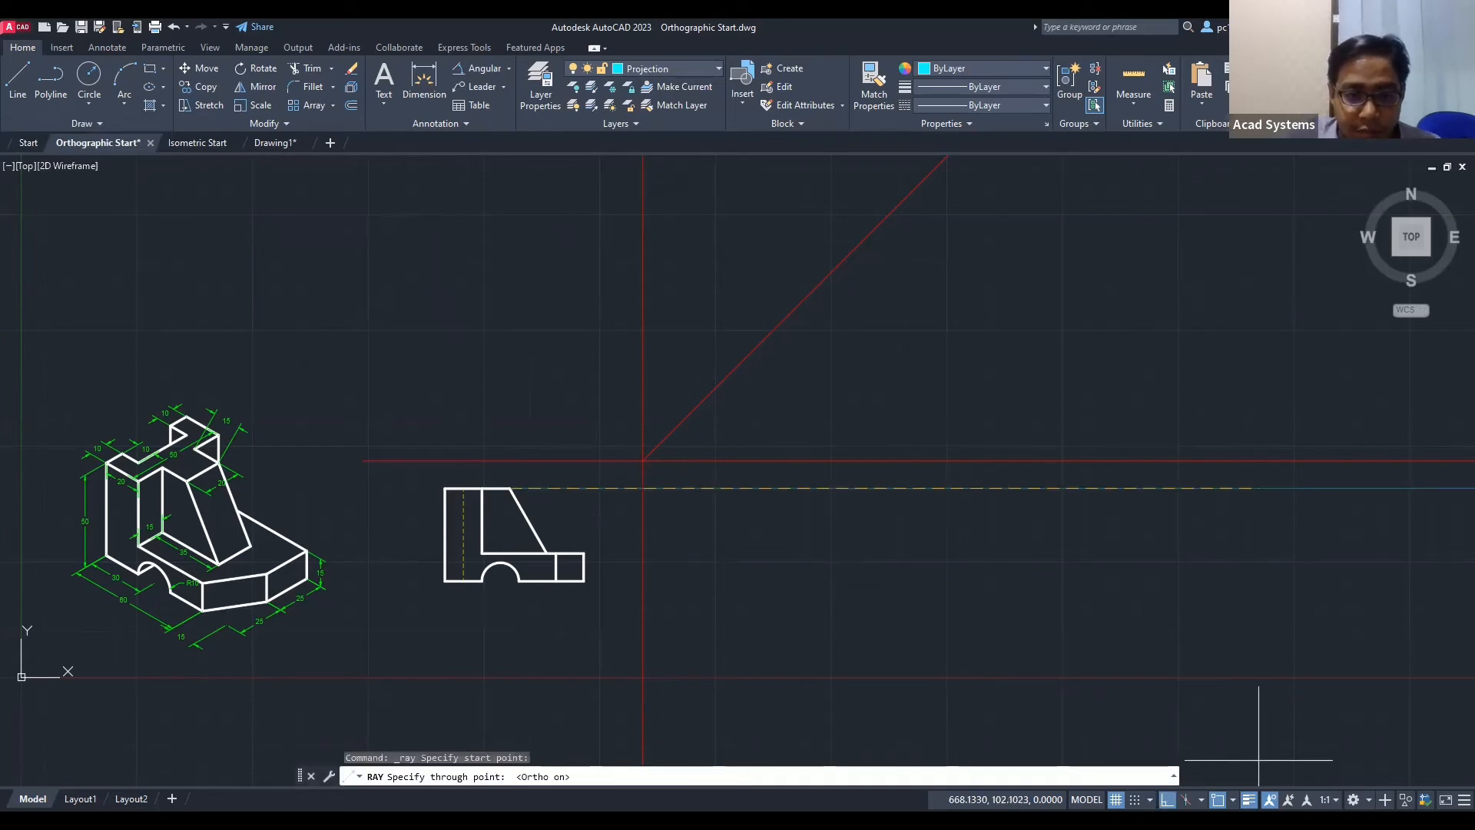
pyautogui.click(1259, 761)
pyautogui.press('Return')
pyautogui.scroll(2, 550, 596)
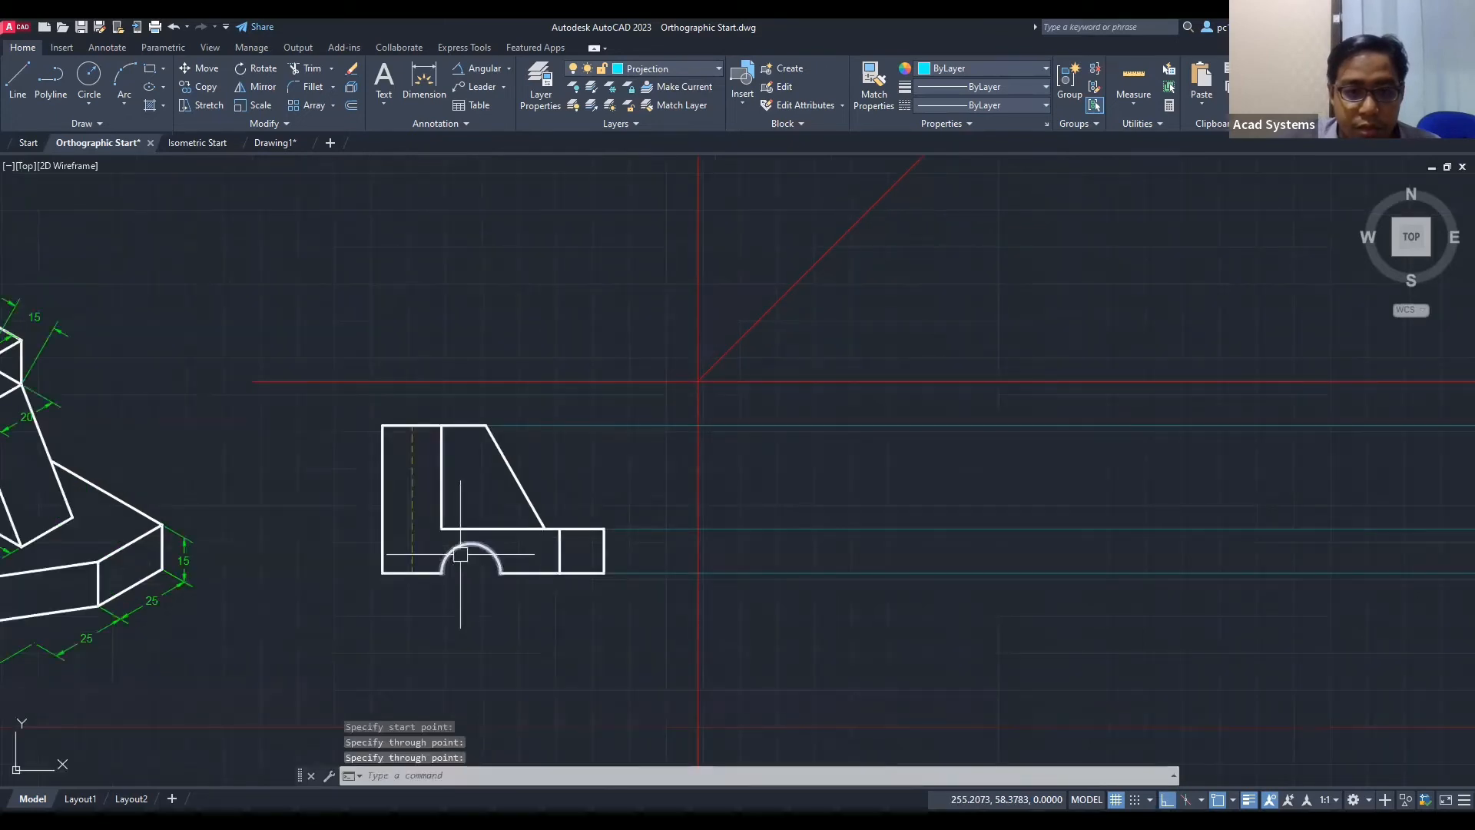
pyautogui.press('Return')
pyautogui.keyDown('shift'); pyautogui.rightClick(1248, 760); pyautogui.keyUp('shift')
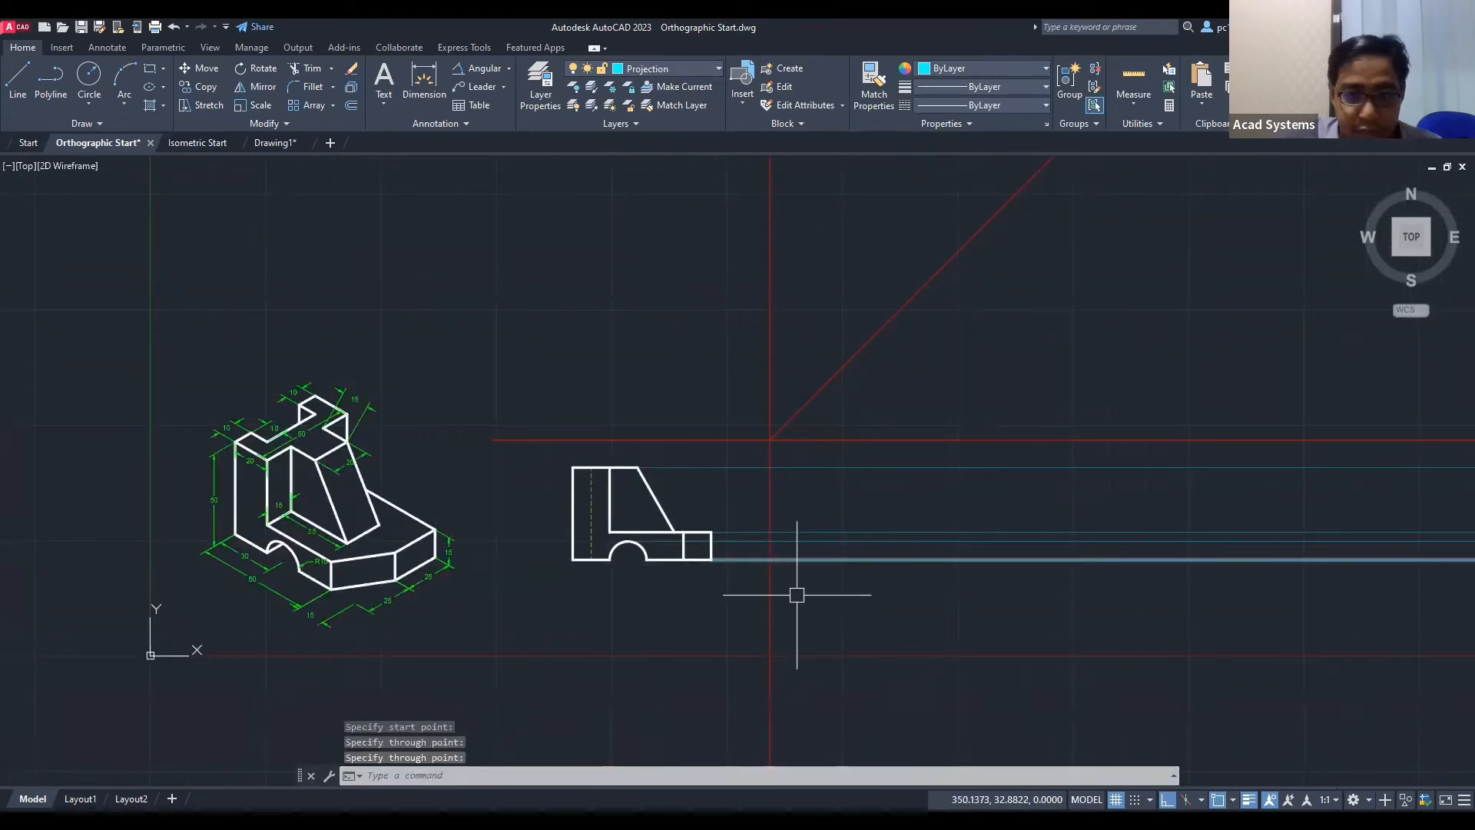
# Step: Check the running object snap modes and make the Object layer current for line drawing
pyautogui.moveTo(698, 588); pyautogui.dragTo(635, 587, button='middle')
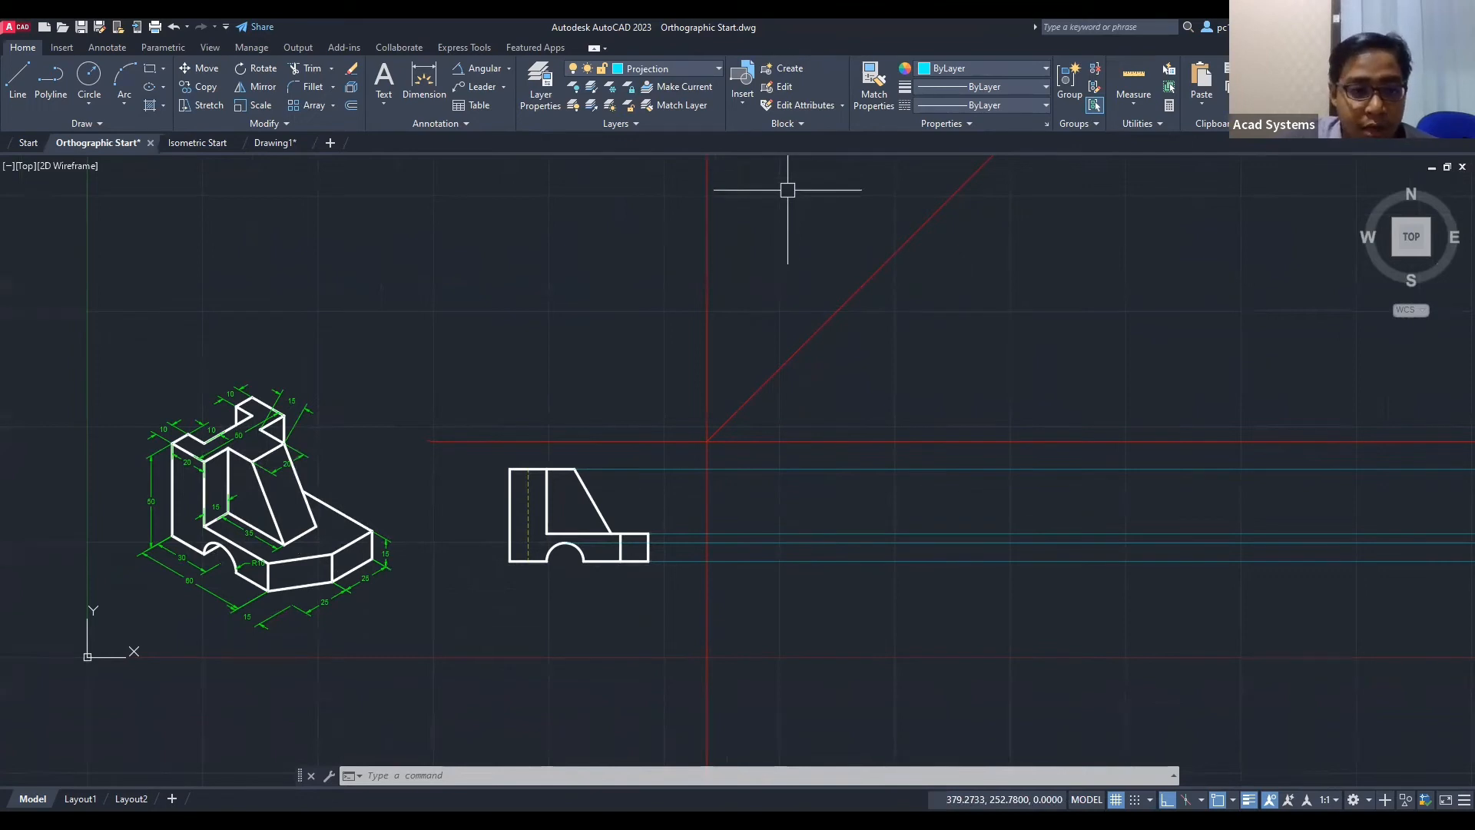
pyautogui.scroll(2, 322, 619)
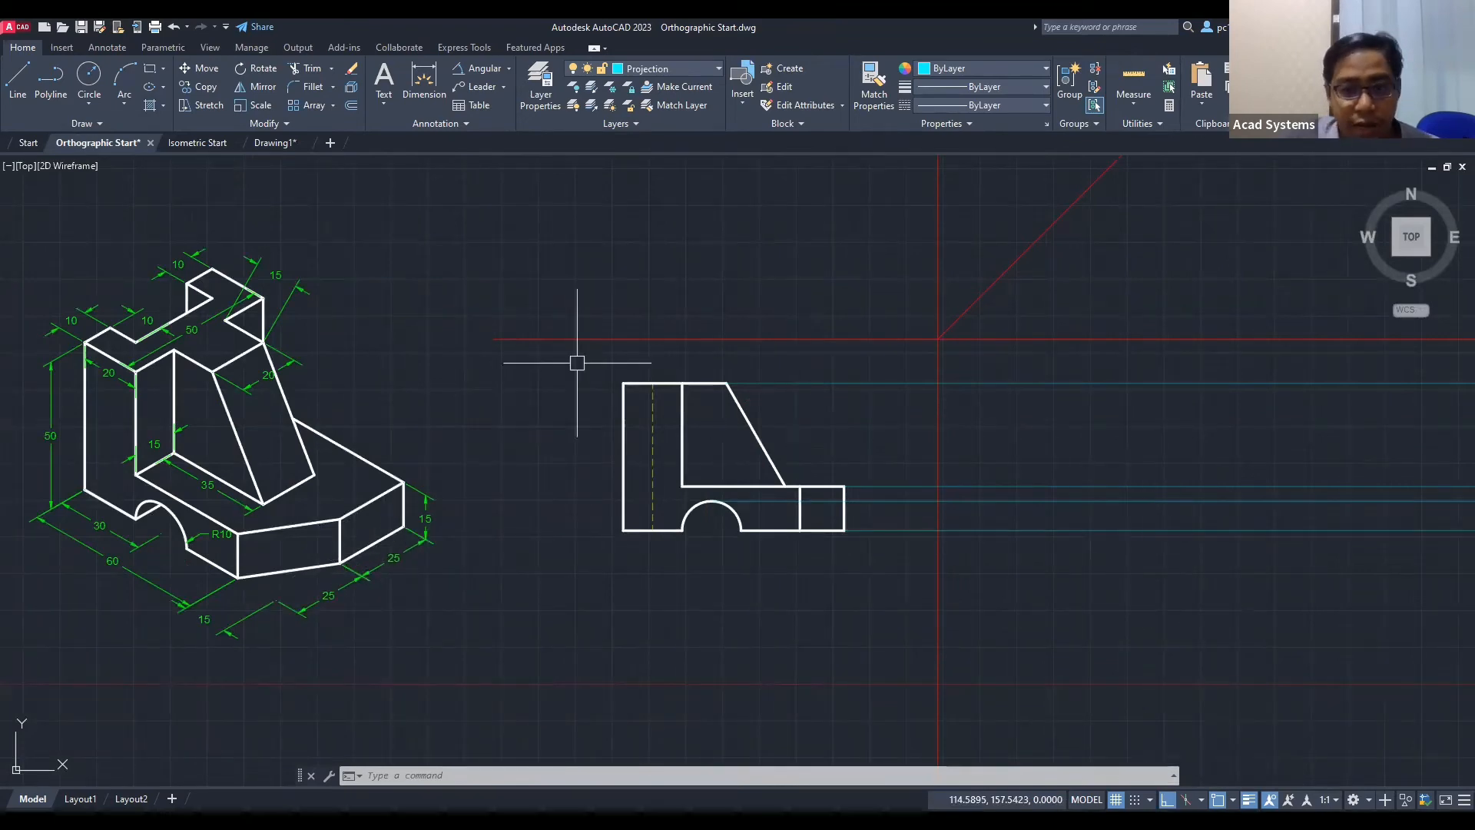
pyautogui.click(1232, 802)
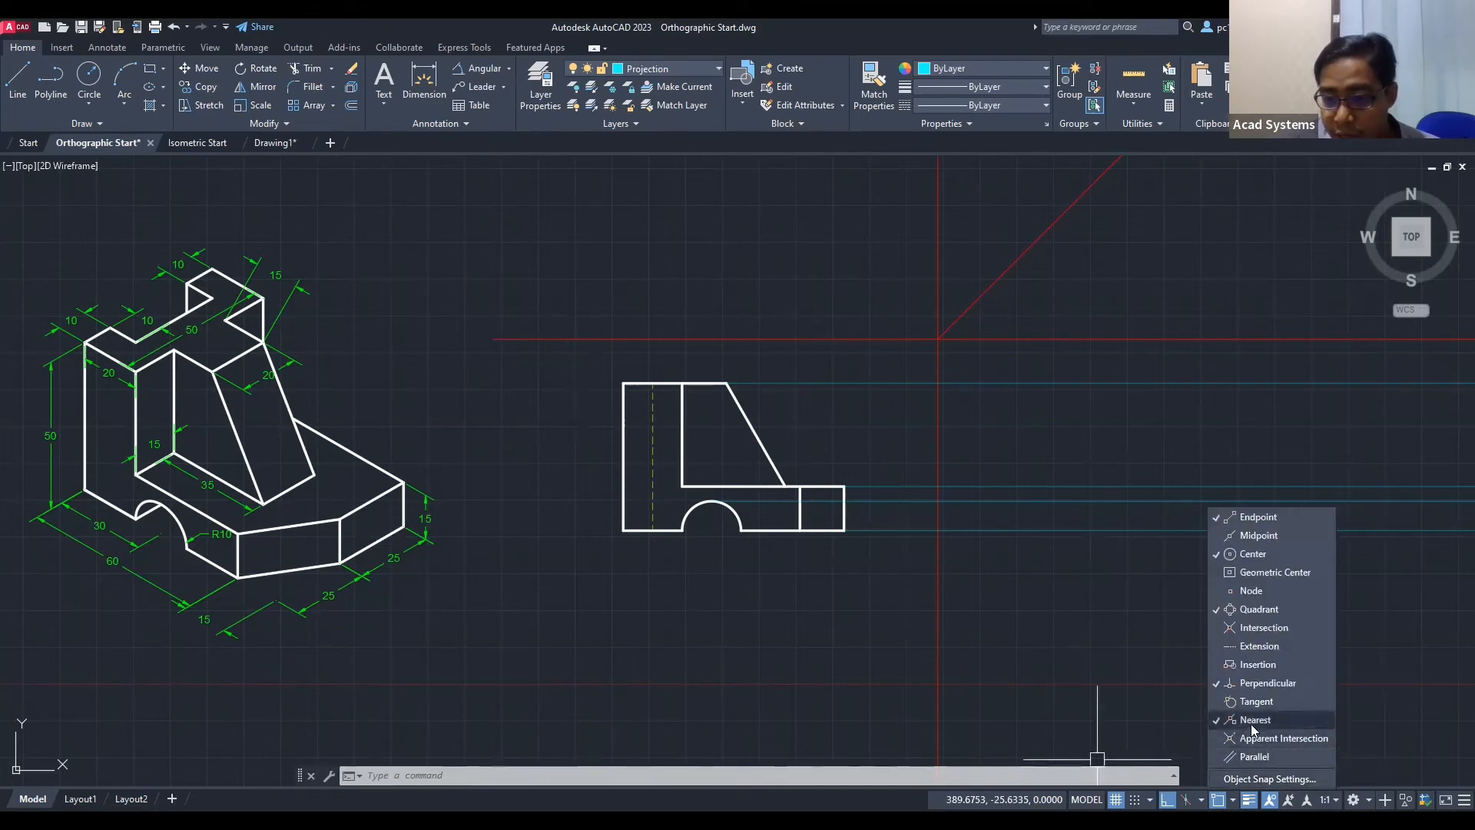
pyautogui.click(1189, 712)
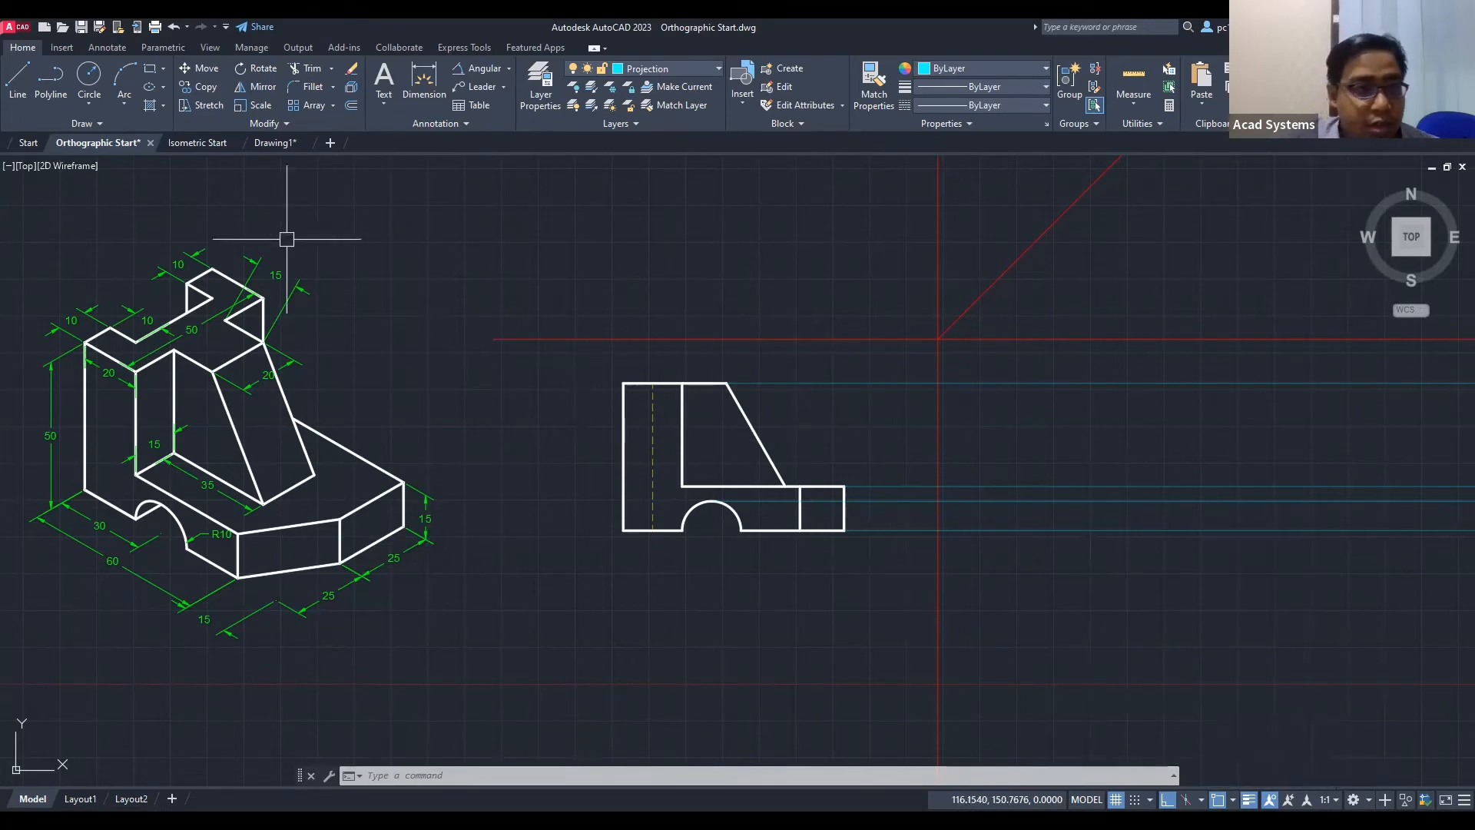
pyautogui.click(18, 81)
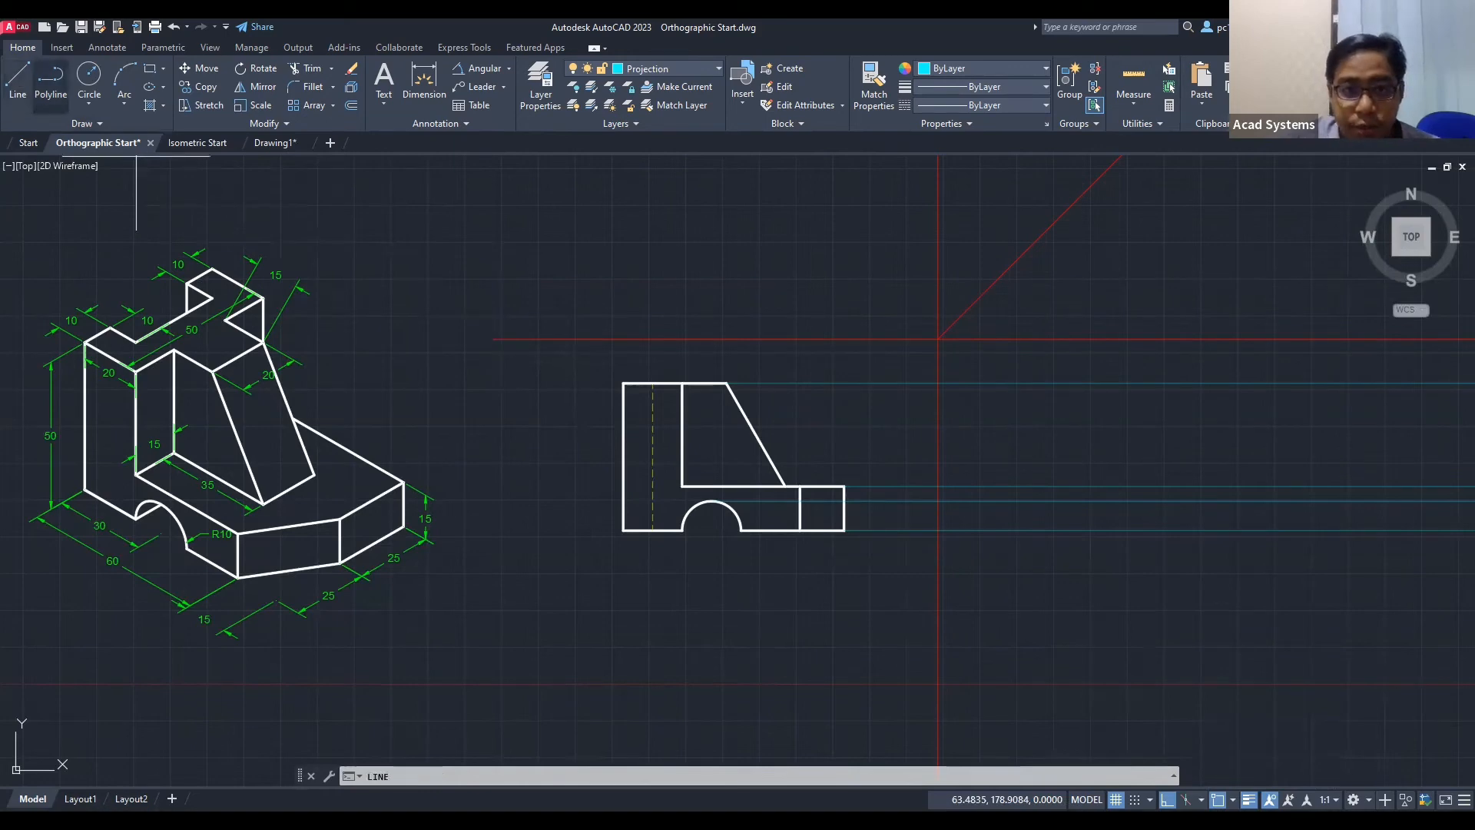
pyautogui.click(676, 77)
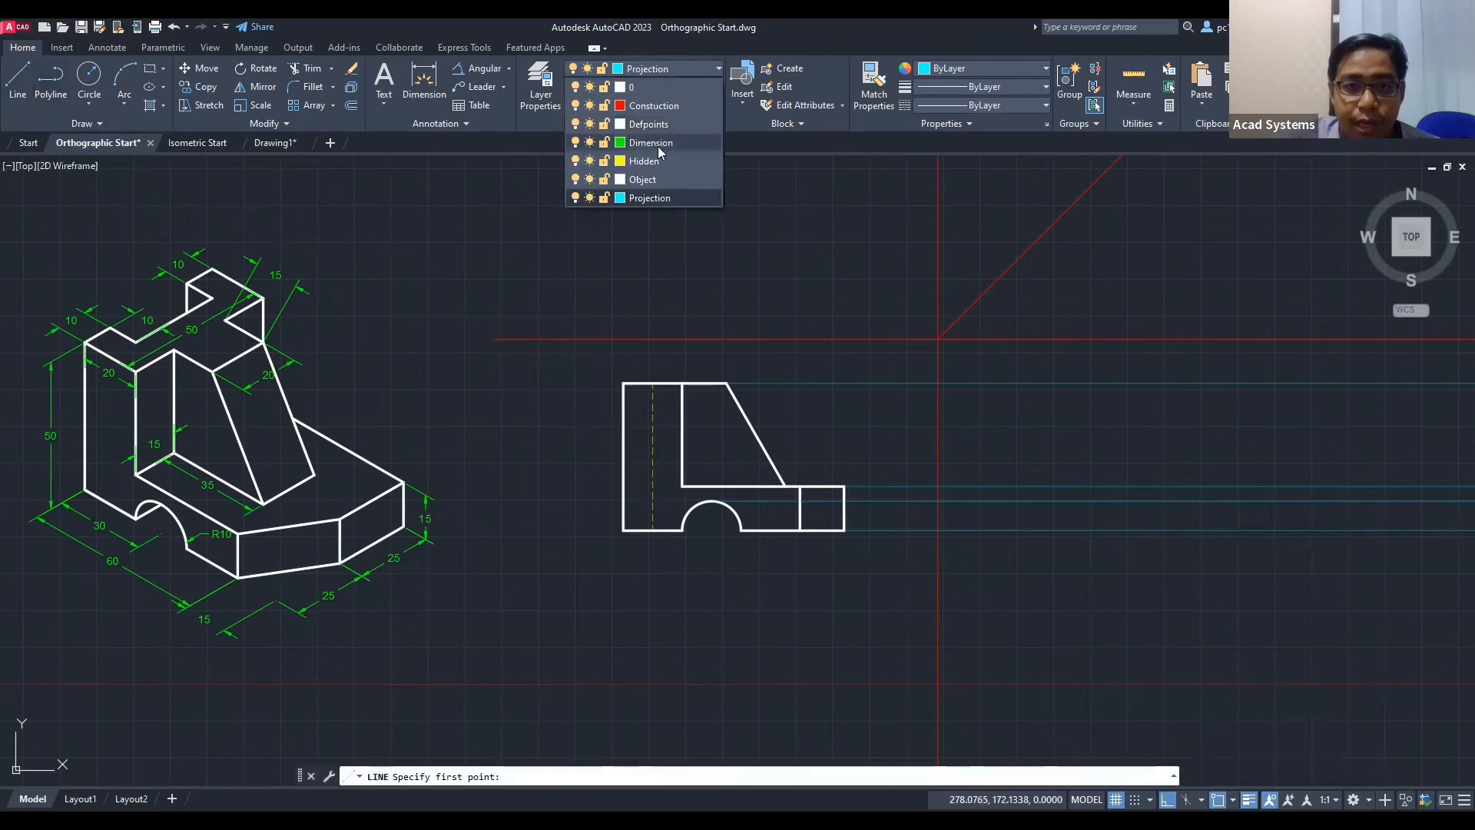
pyautogui.click(659, 180)
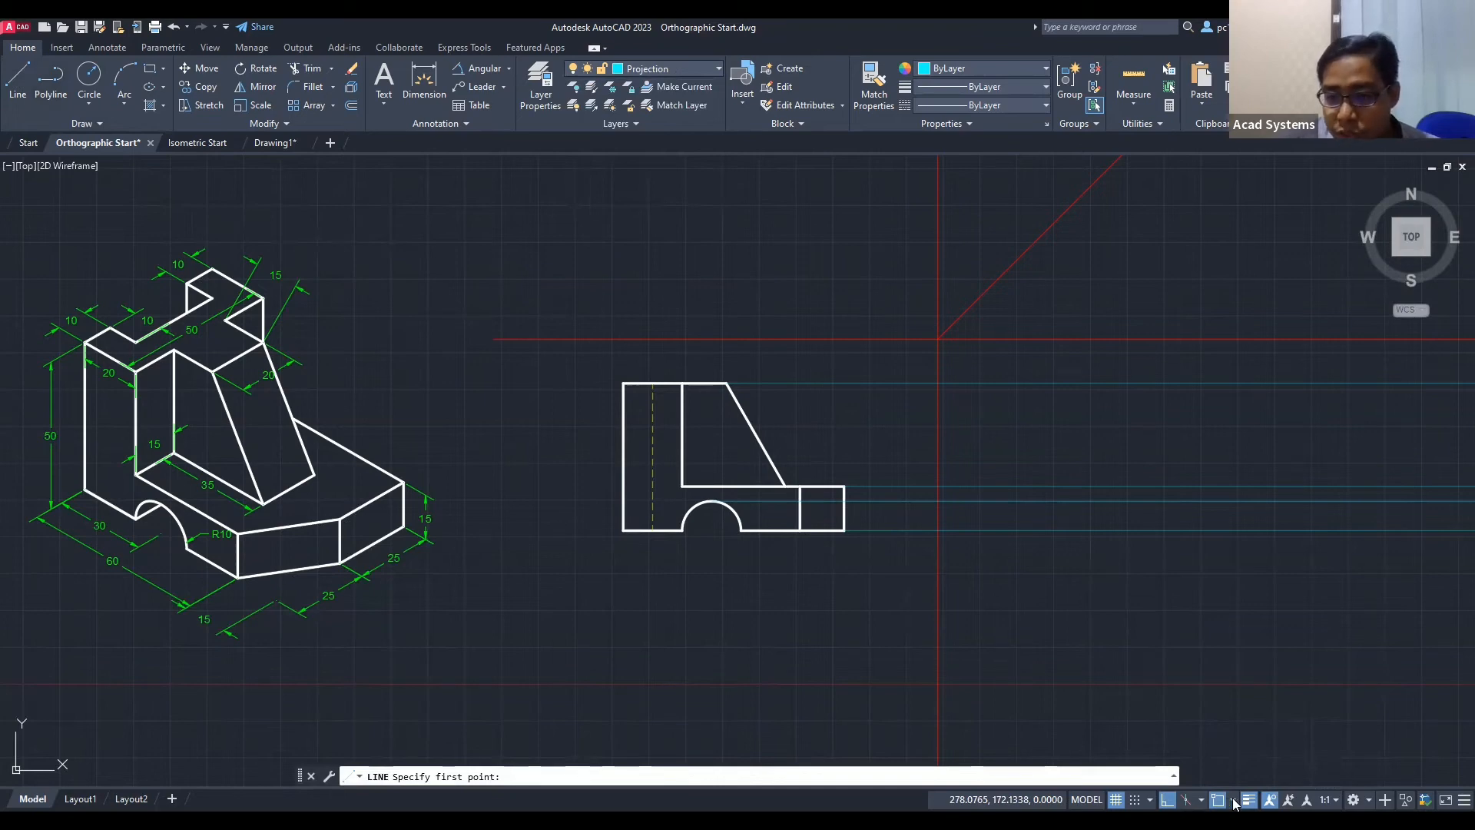
# Step: With Perpendicular snap off, draw a short slanted line between the bottom and arc-top projection rays, then erase it
pyautogui.scroll(2, 1069, 522)
pyautogui.click(1058, 536)
pyautogui.keyDown('shift'); pyautogui.rightClick(1103, 741); pyautogui.keyUp('shift')
pyautogui.click(1247, 684)
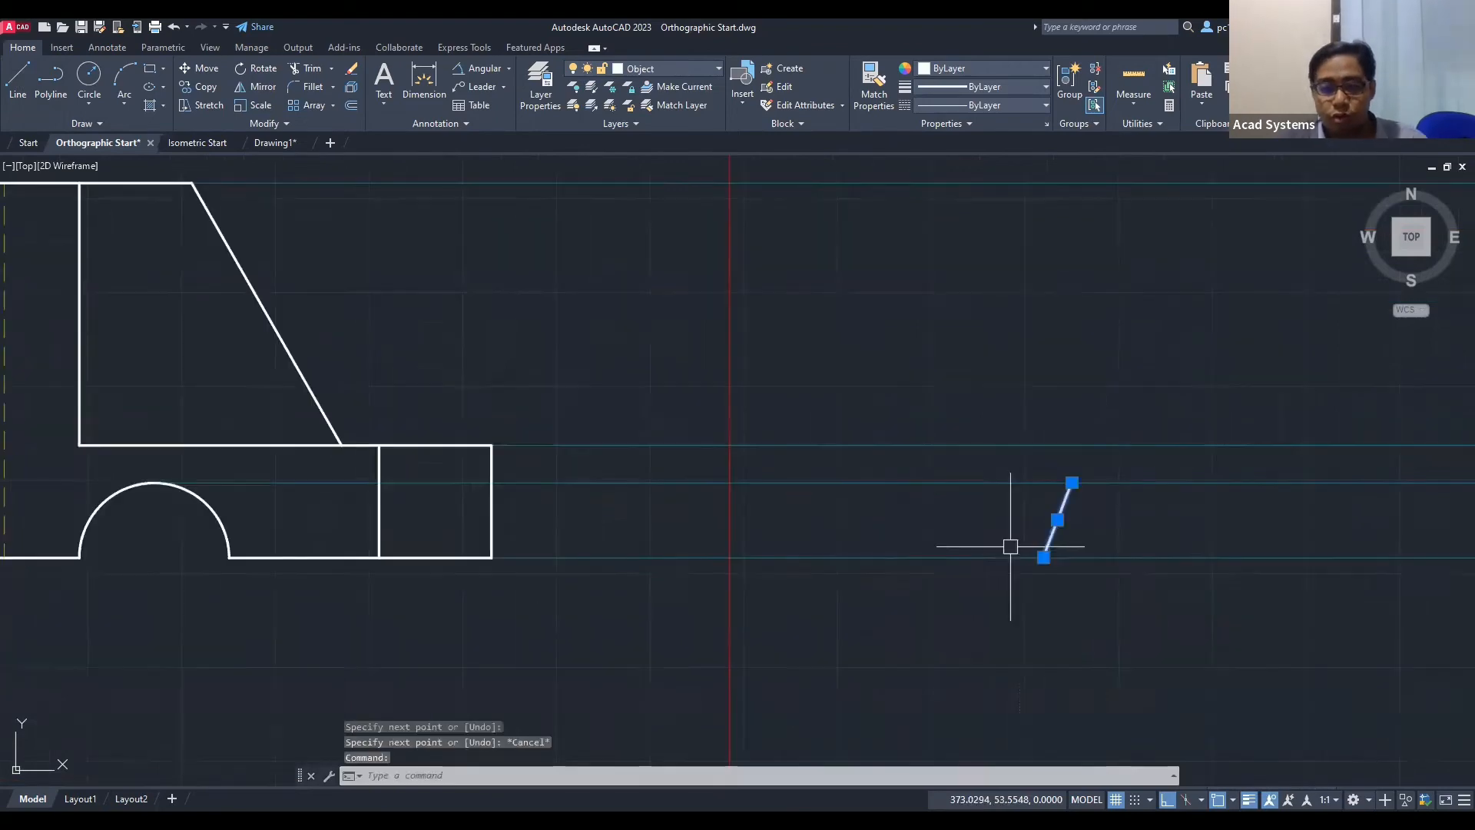
pyautogui.press('Delete')
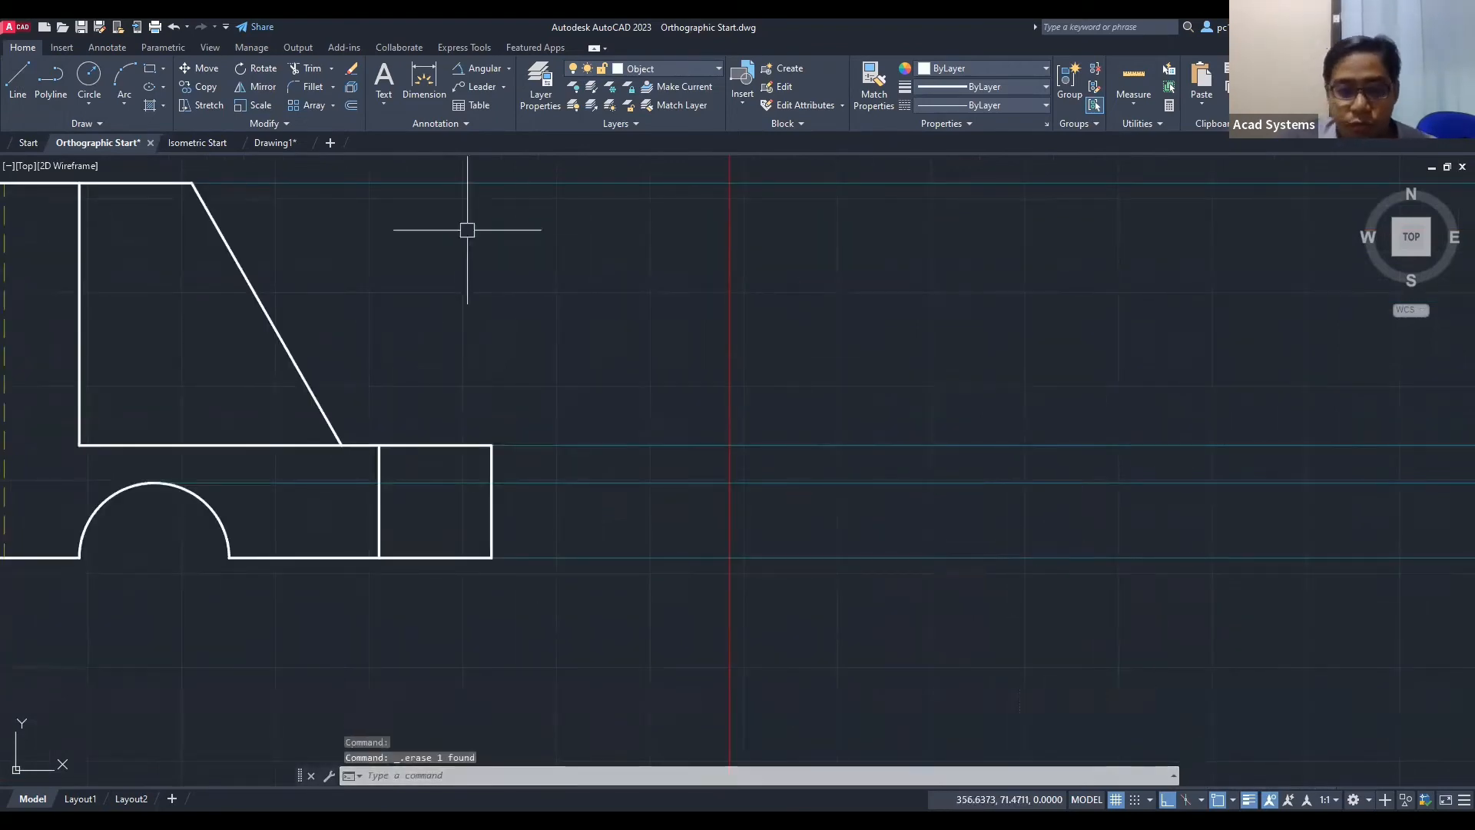
# Step: Turn on Perpendicular snap and draw the side view's first vertical edge from the bottom projection ray up to the base-top ray
pyautogui.click(1233, 803)
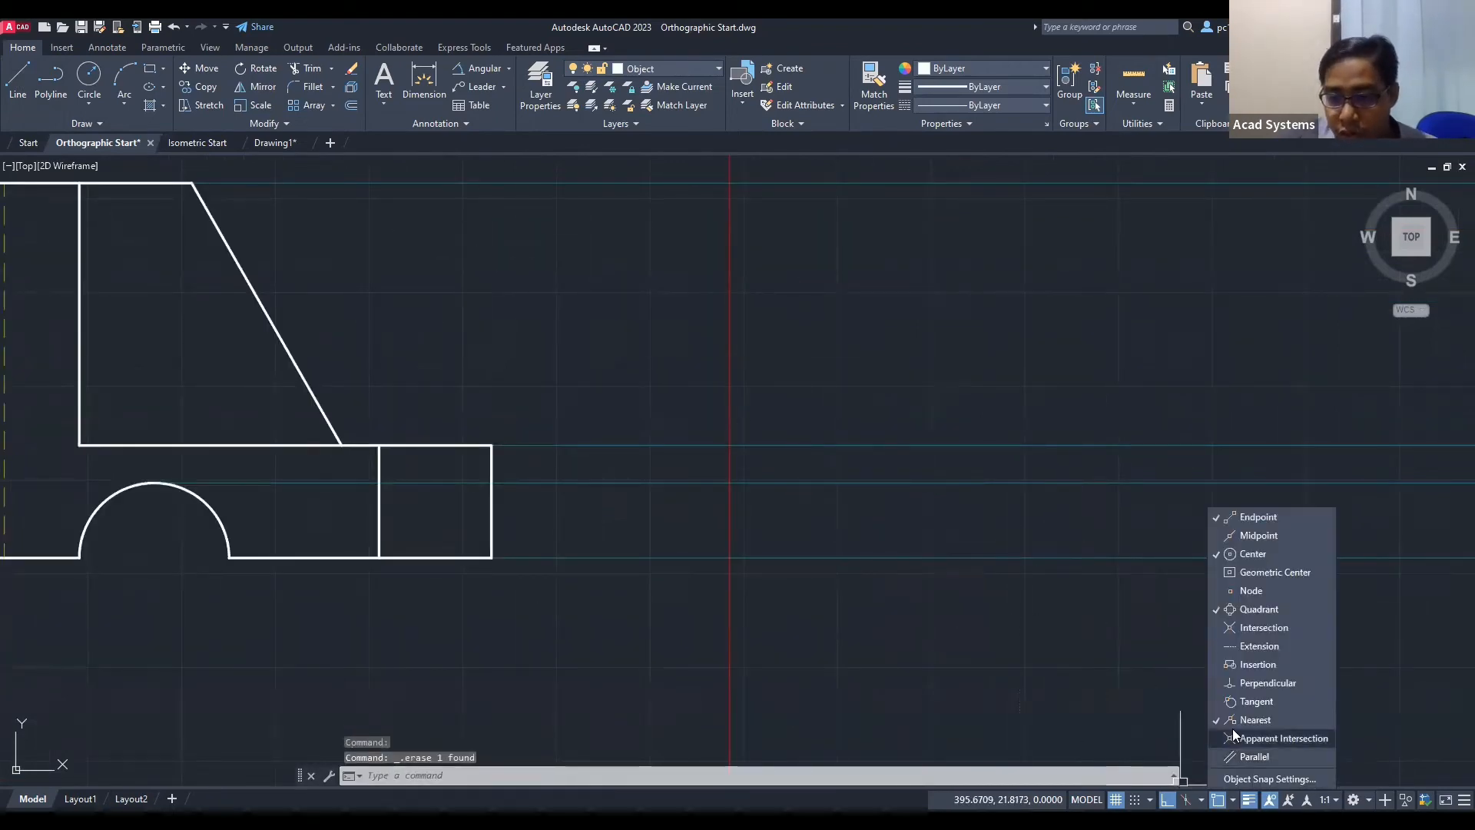
pyautogui.click(15, 85)
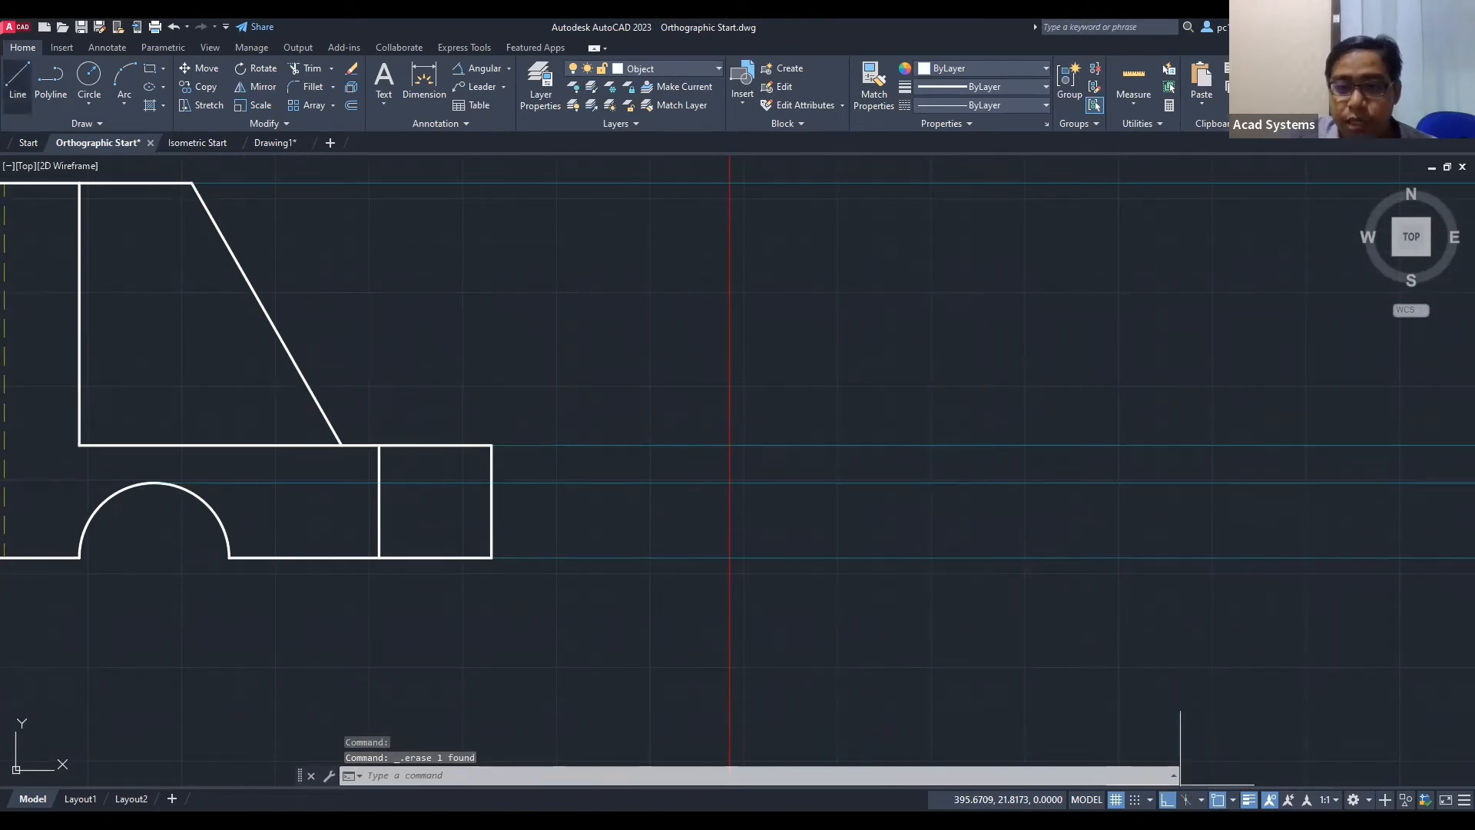
pyautogui.click(990, 558)
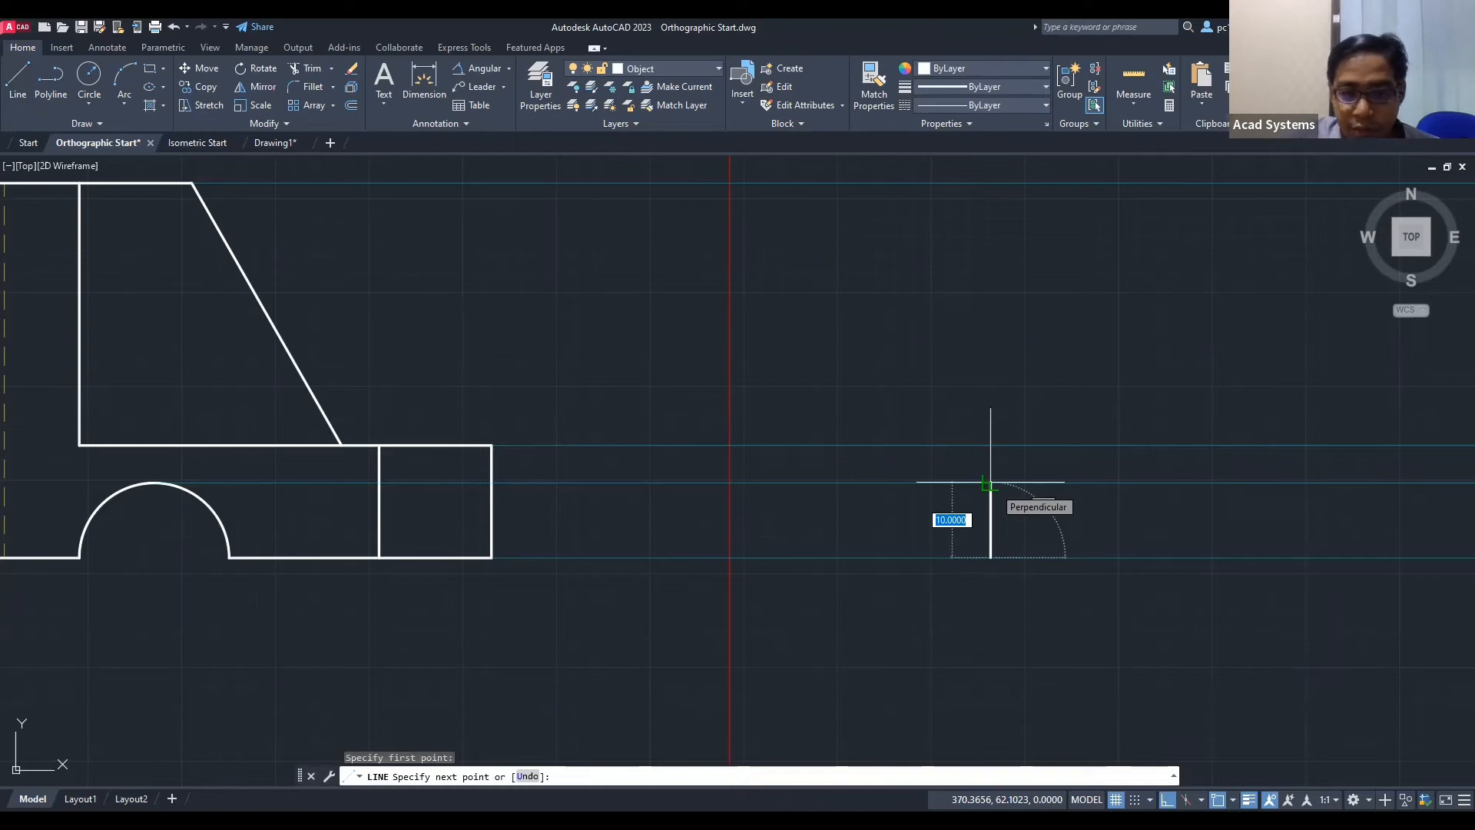
pyautogui.scroll(-4, 991, 484)
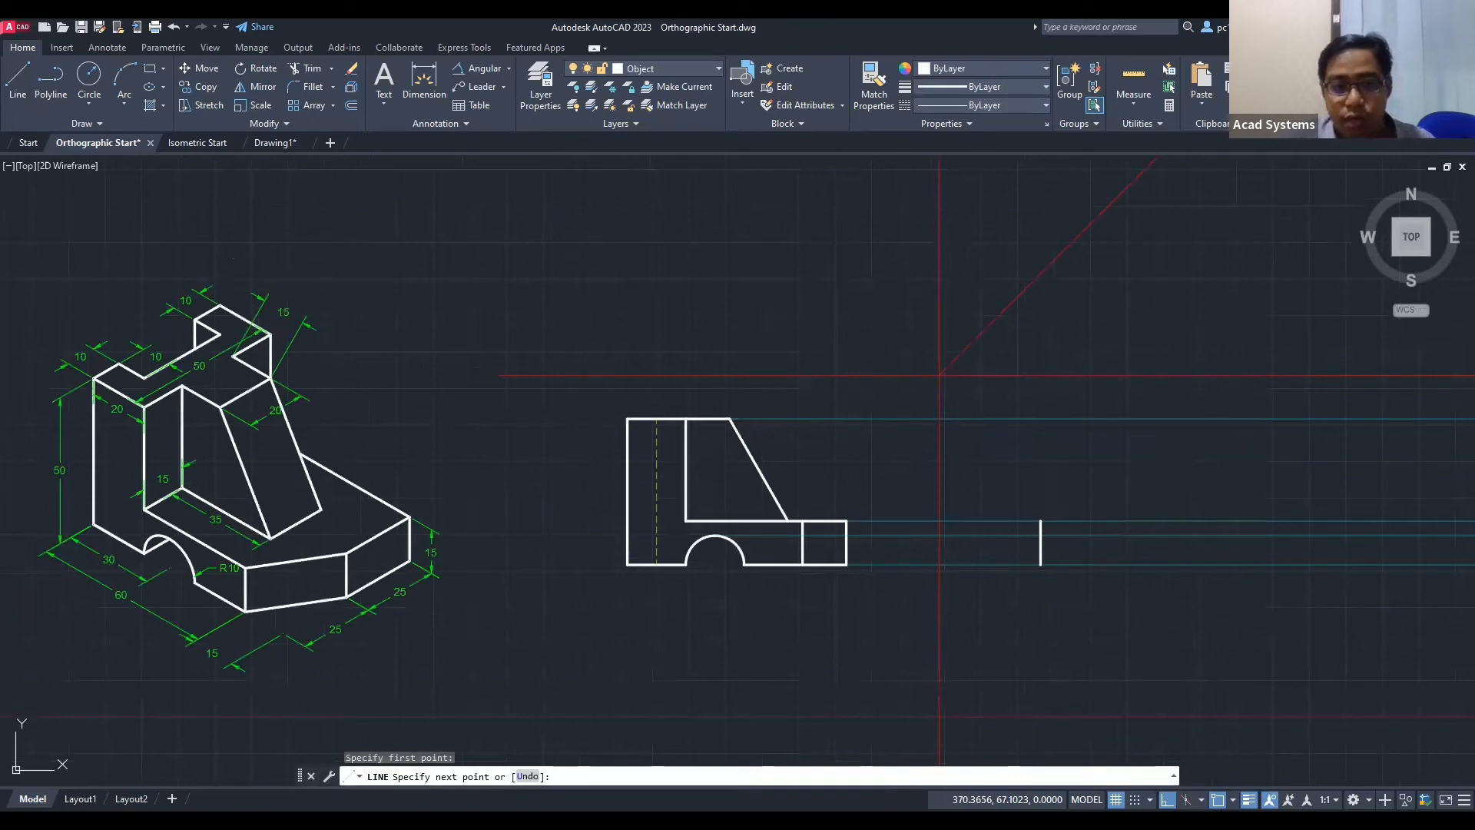
pyautogui.click(1040, 521)
pyautogui.press('Escape')
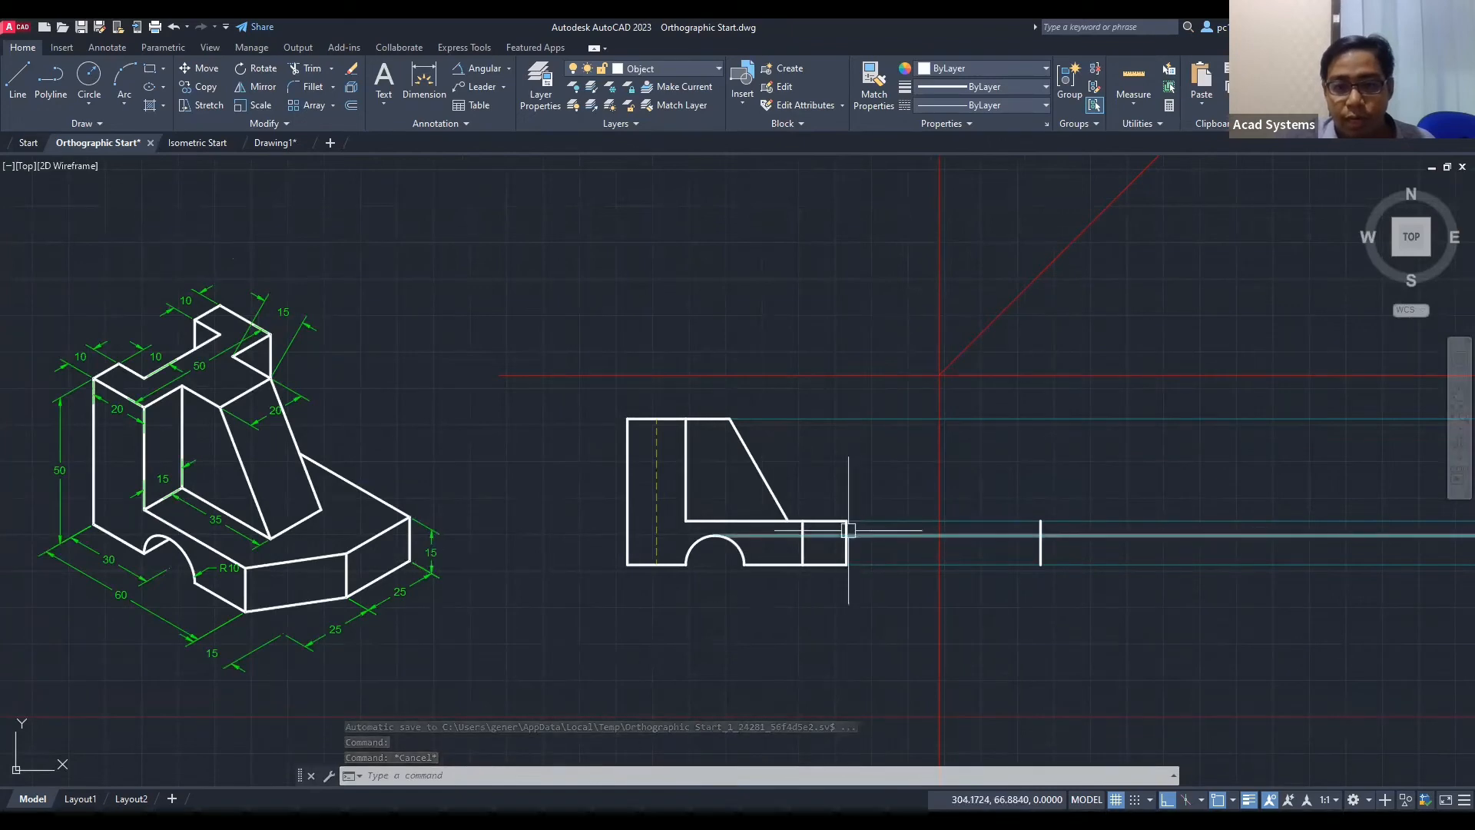
# Step: Draw the side view's base rectangle 50 wide between the bottom and base-top rays, with a vertical divider 25 from its edge
pyautogui.click(27, 80)
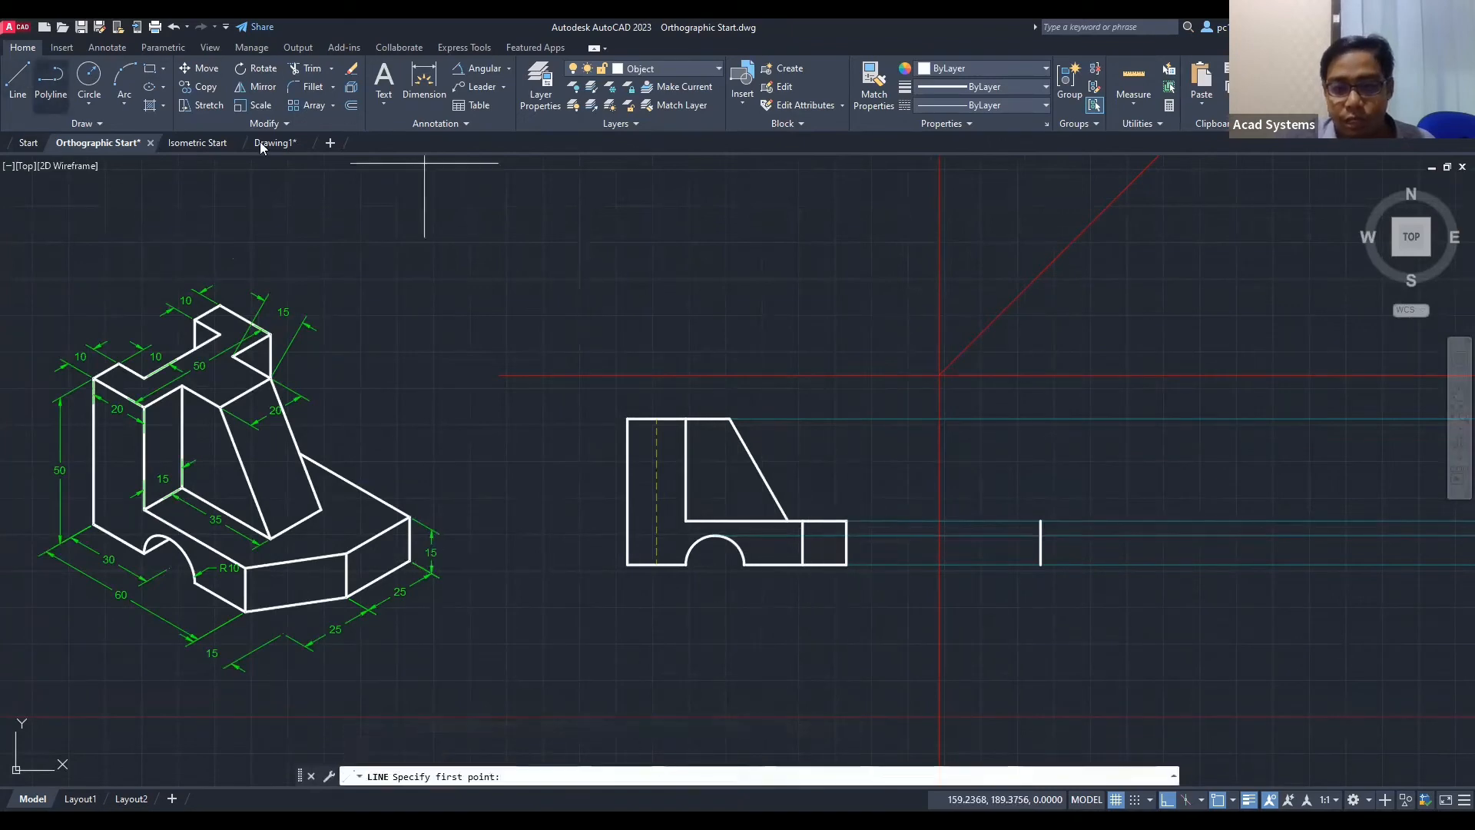
pyautogui.click(1042, 520)
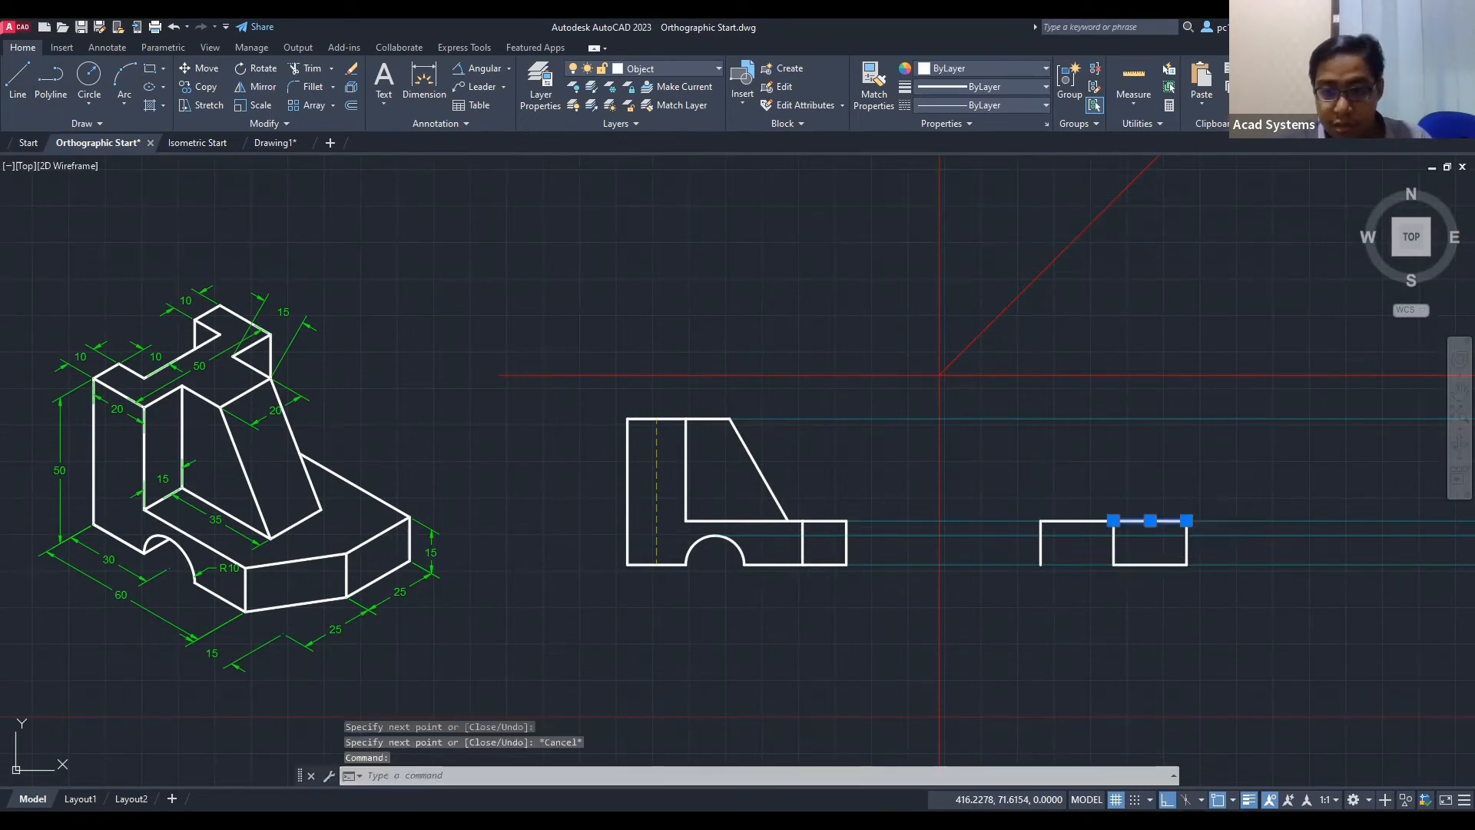
pyautogui.press('Delete')
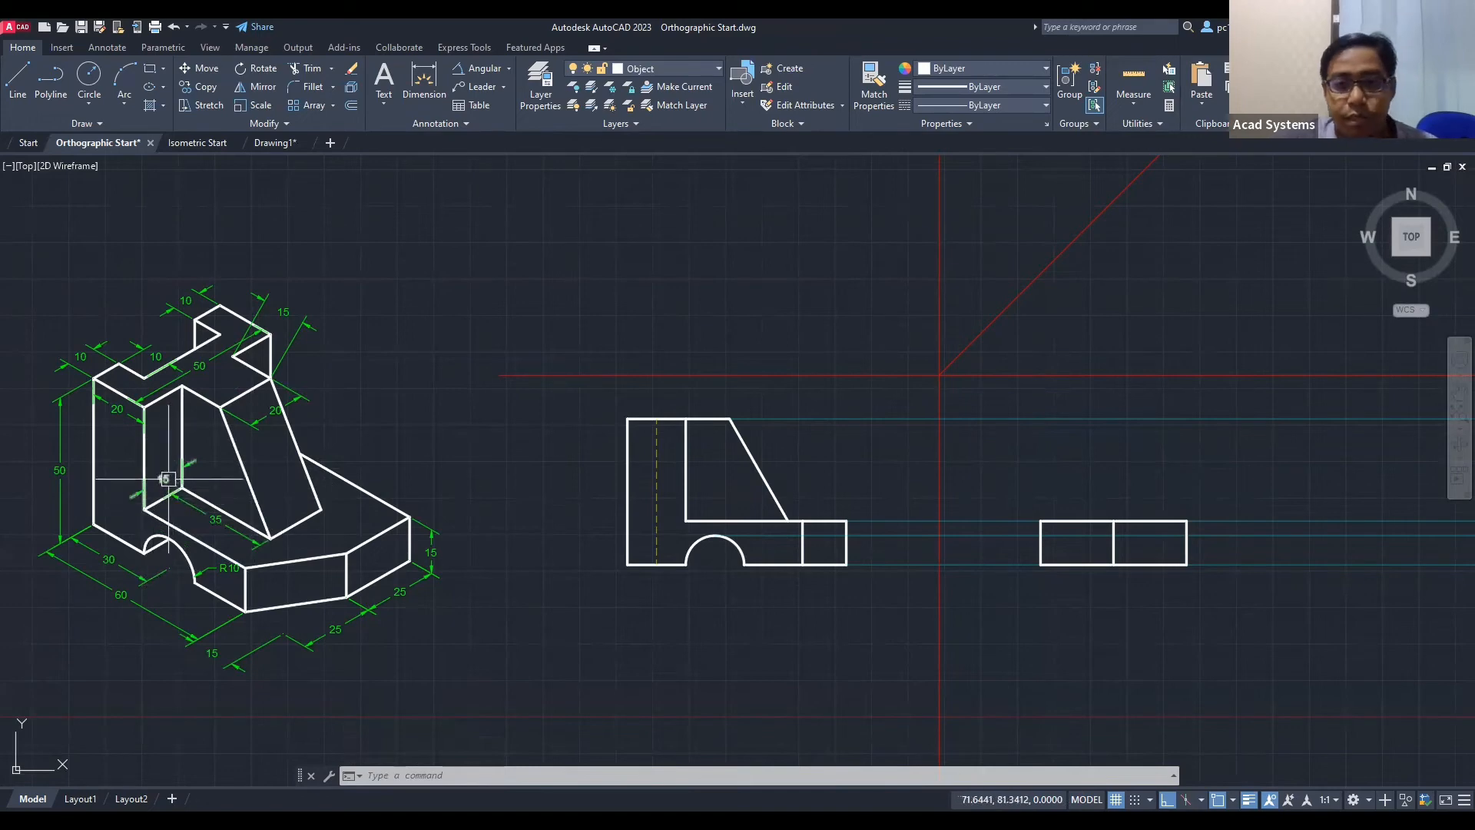
# Step: Draw the side view's upper outline up to the top projection ray, with two inner verticals 15 in from each side edge
pyautogui.click(16, 80)
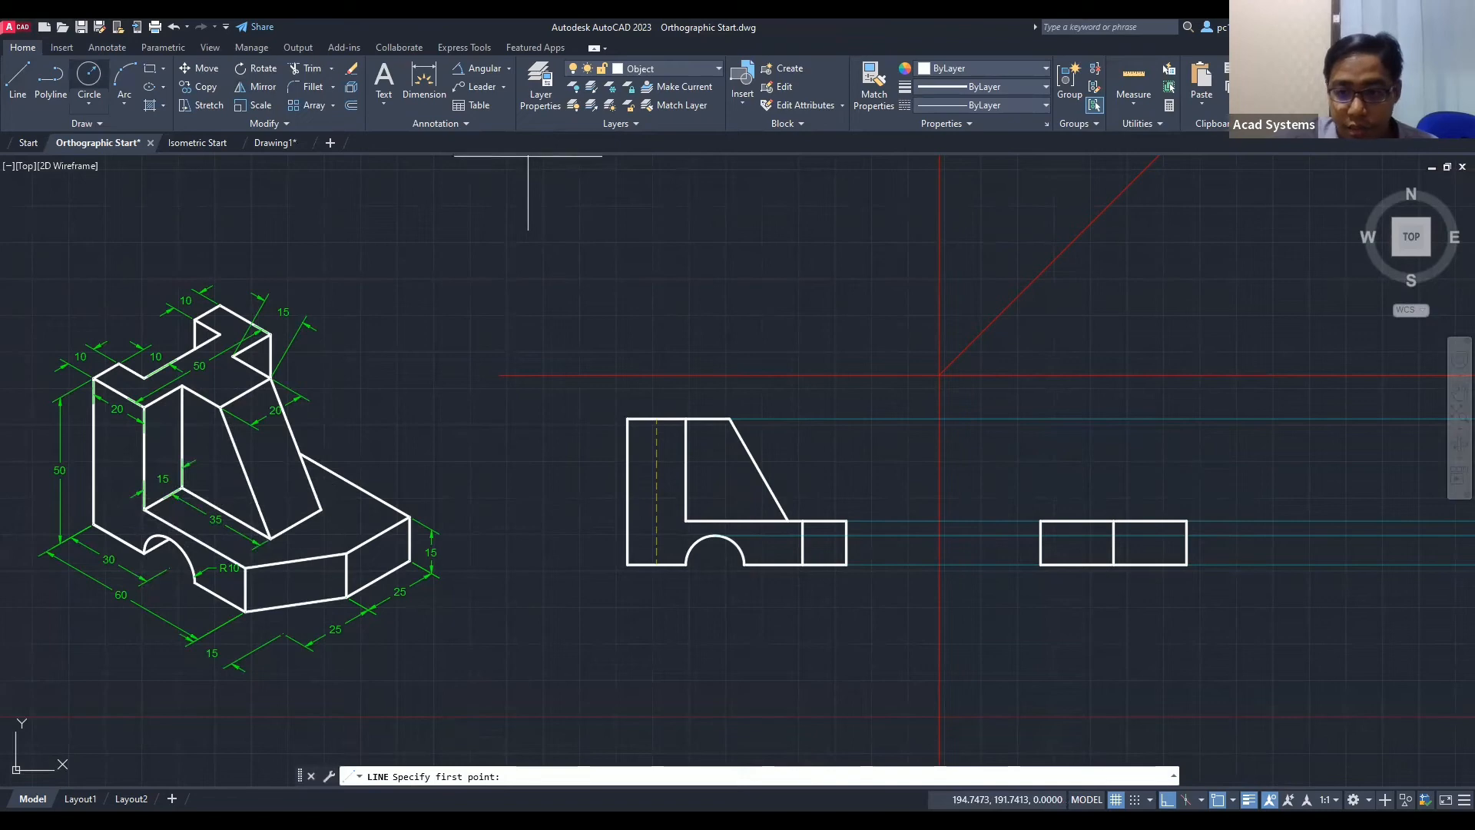
pyautogui.click(1040, 520)
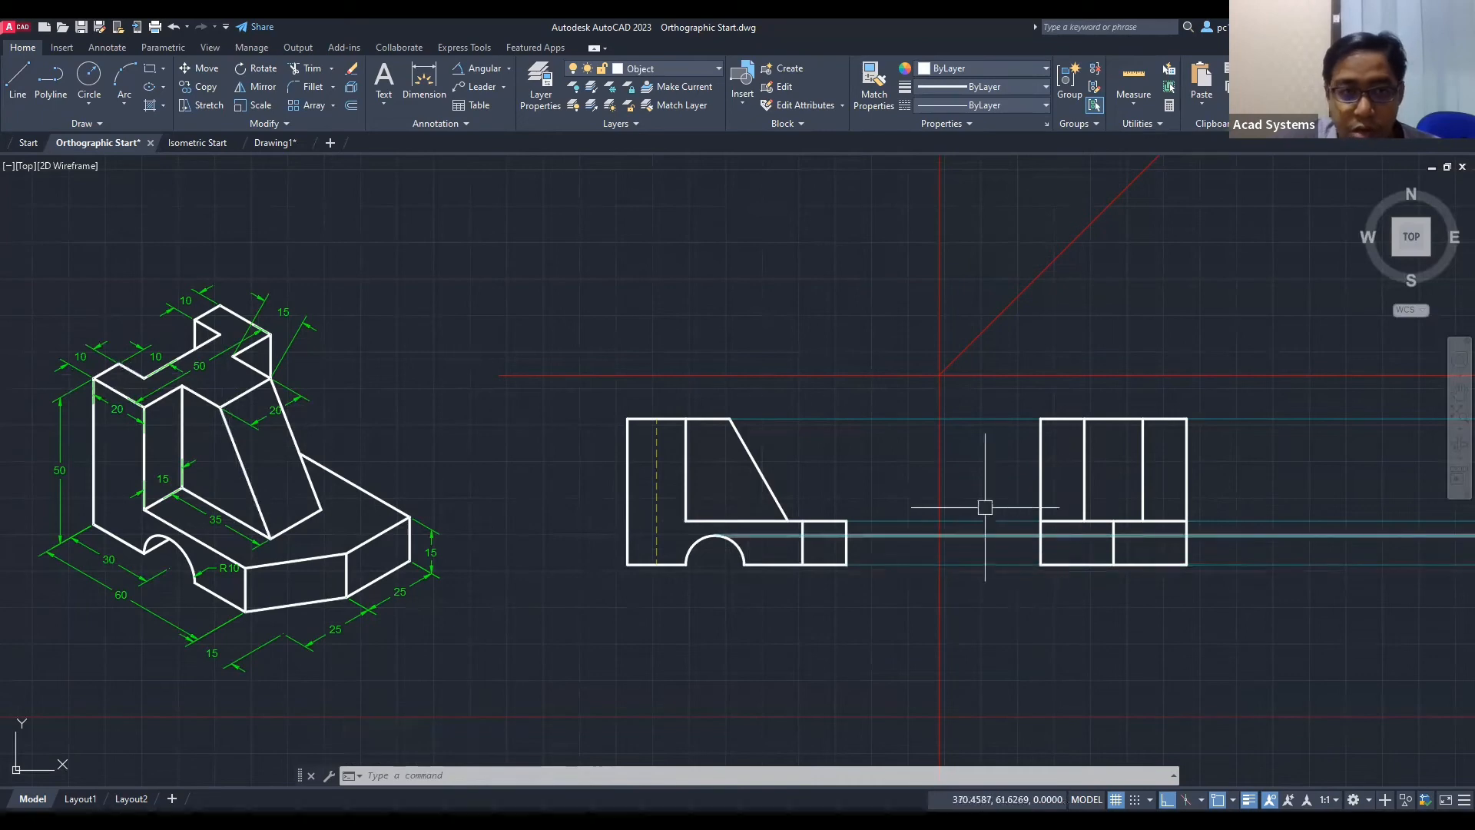
# Step: Make the Hidden layer current, enable Intersection snap, and draw a line across the side view's base along the arc-top projection ray
pyautogui.click(719, 69)
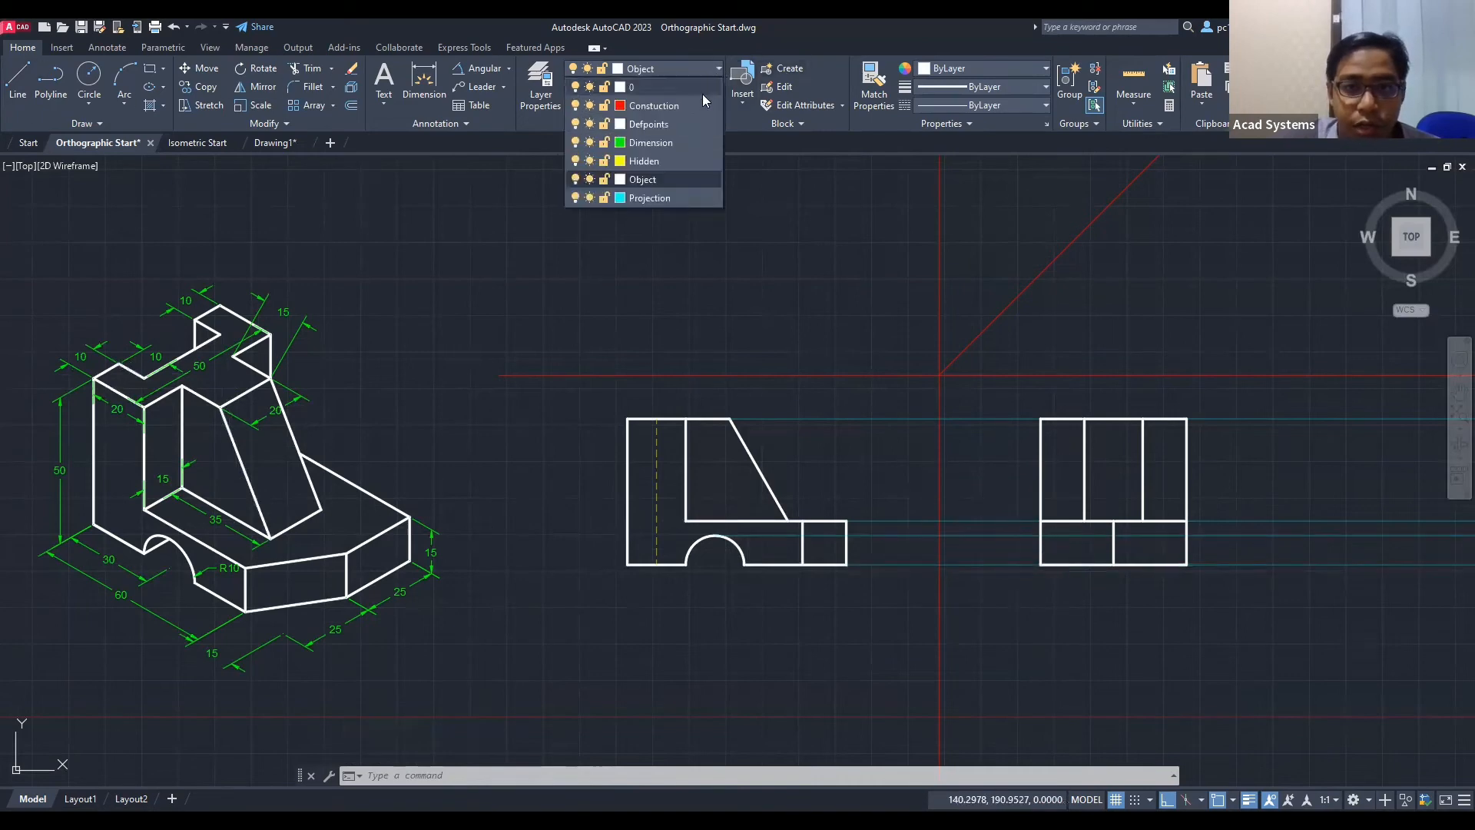
pyautogui.click(678, 162)
pyautogui.click(5, 93)
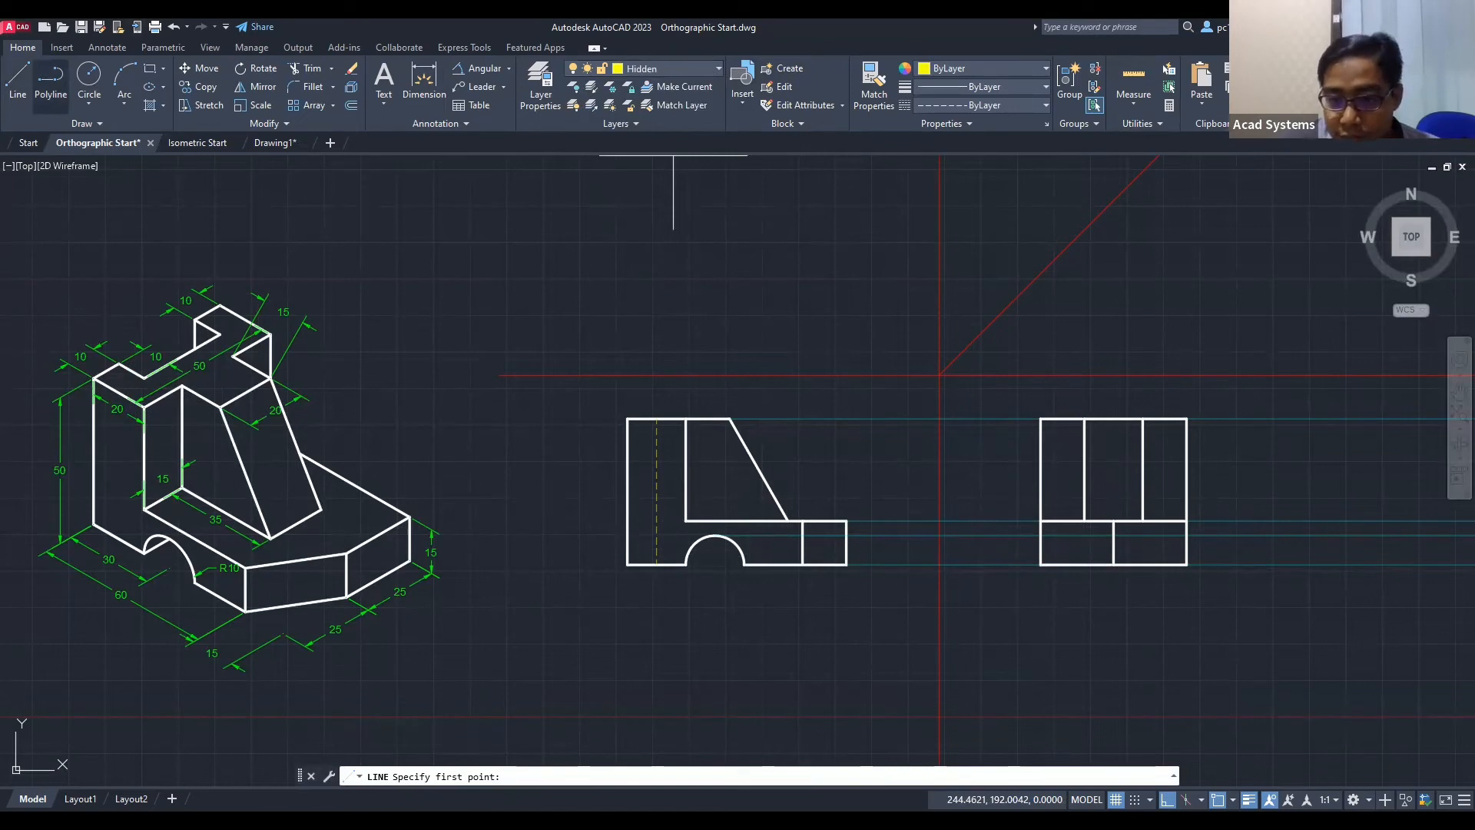
pyautogui.click(1233, 800)
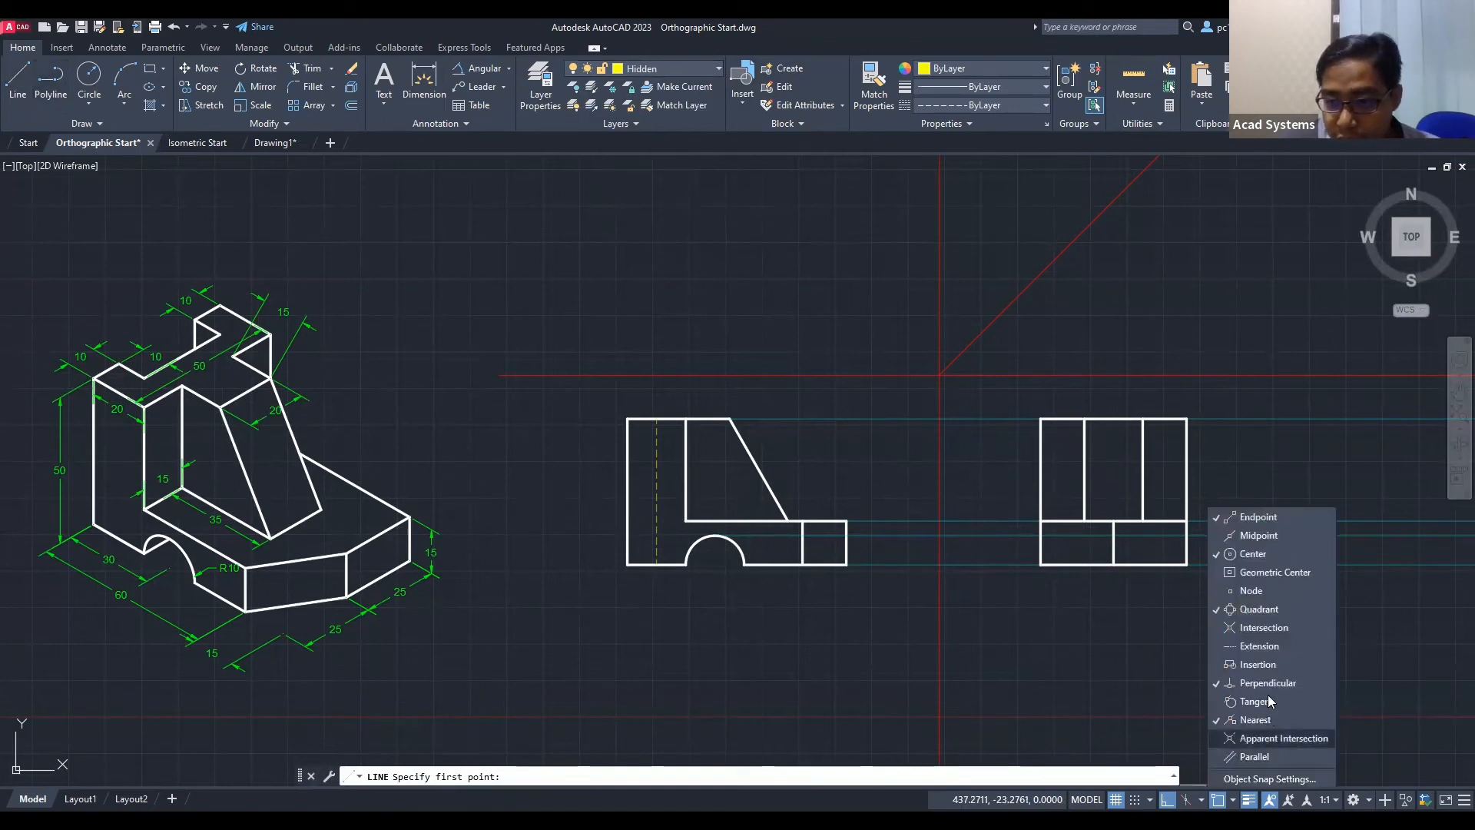
pyautogui.click(1273, 628)
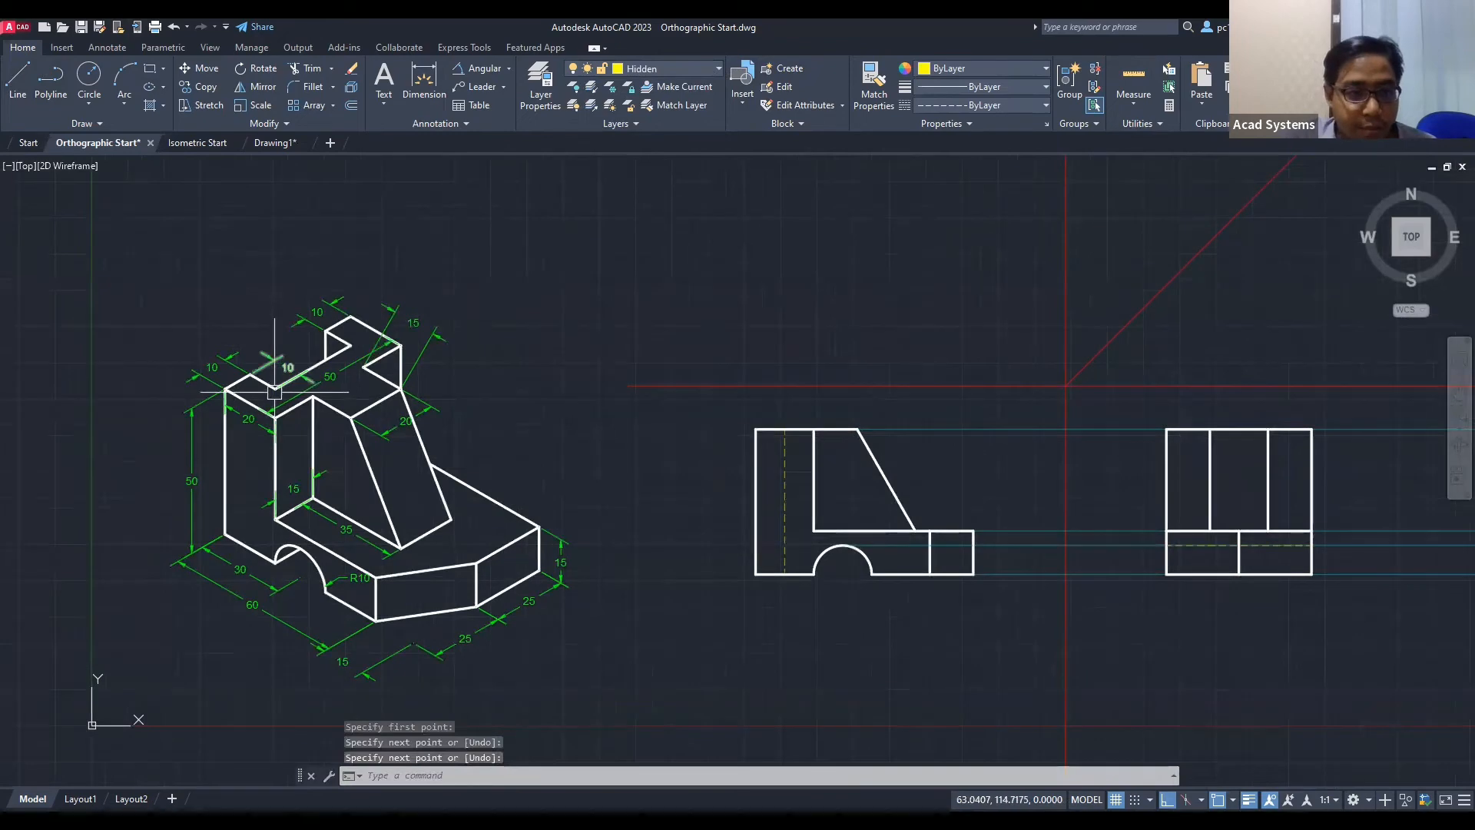
# Step: Draw full-height hidden lines 10 in from each side edge of the side view, then erase the two short helper segments on its top edge
pyautogui.scroll(2, 273, 382)
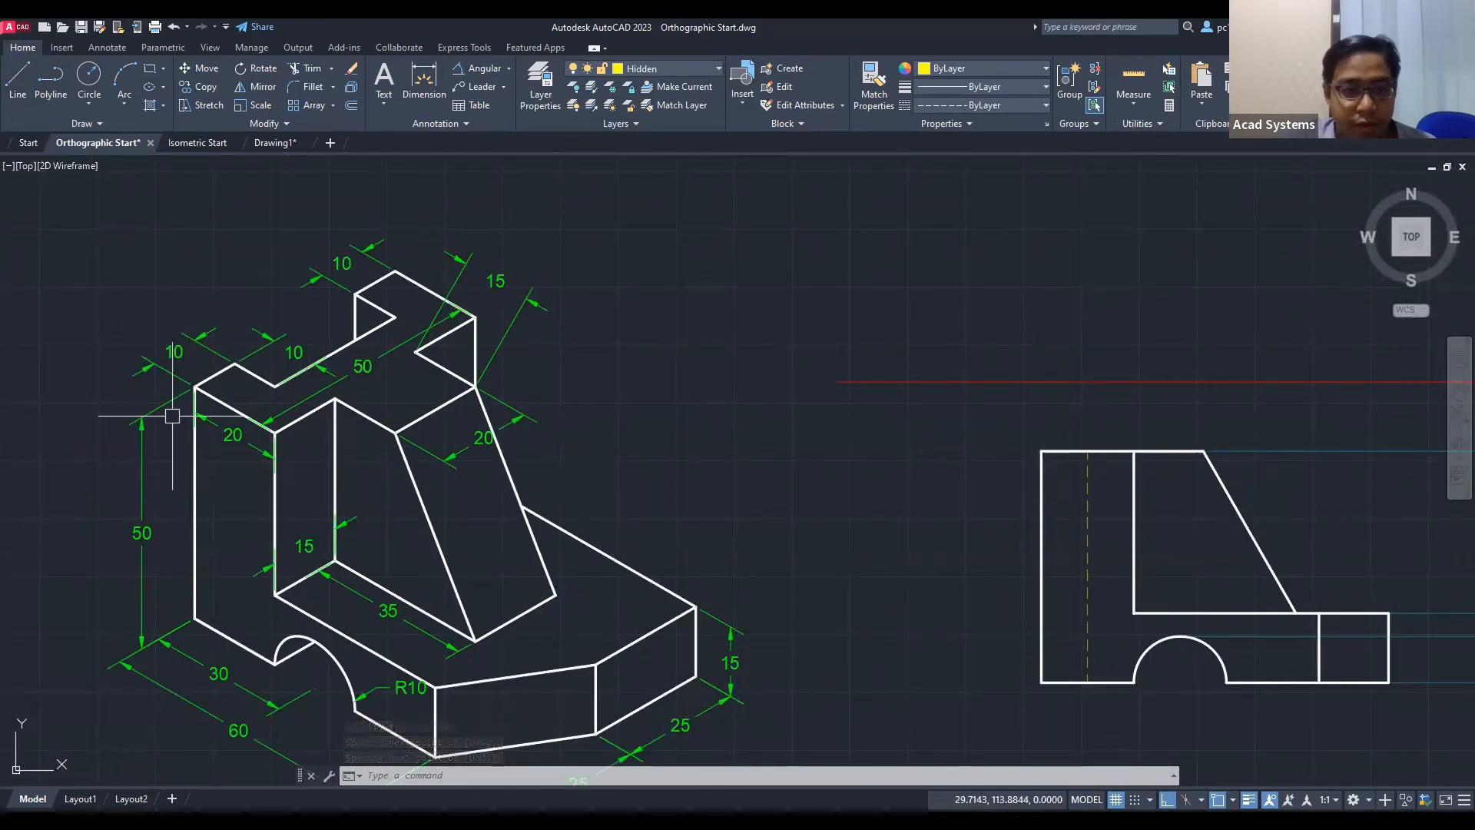
pyautogui.scroll(-4, 830, 534)
pyautogui.moveTo(829, 534); pyautogui.dragTo(615, 530, button='middle')
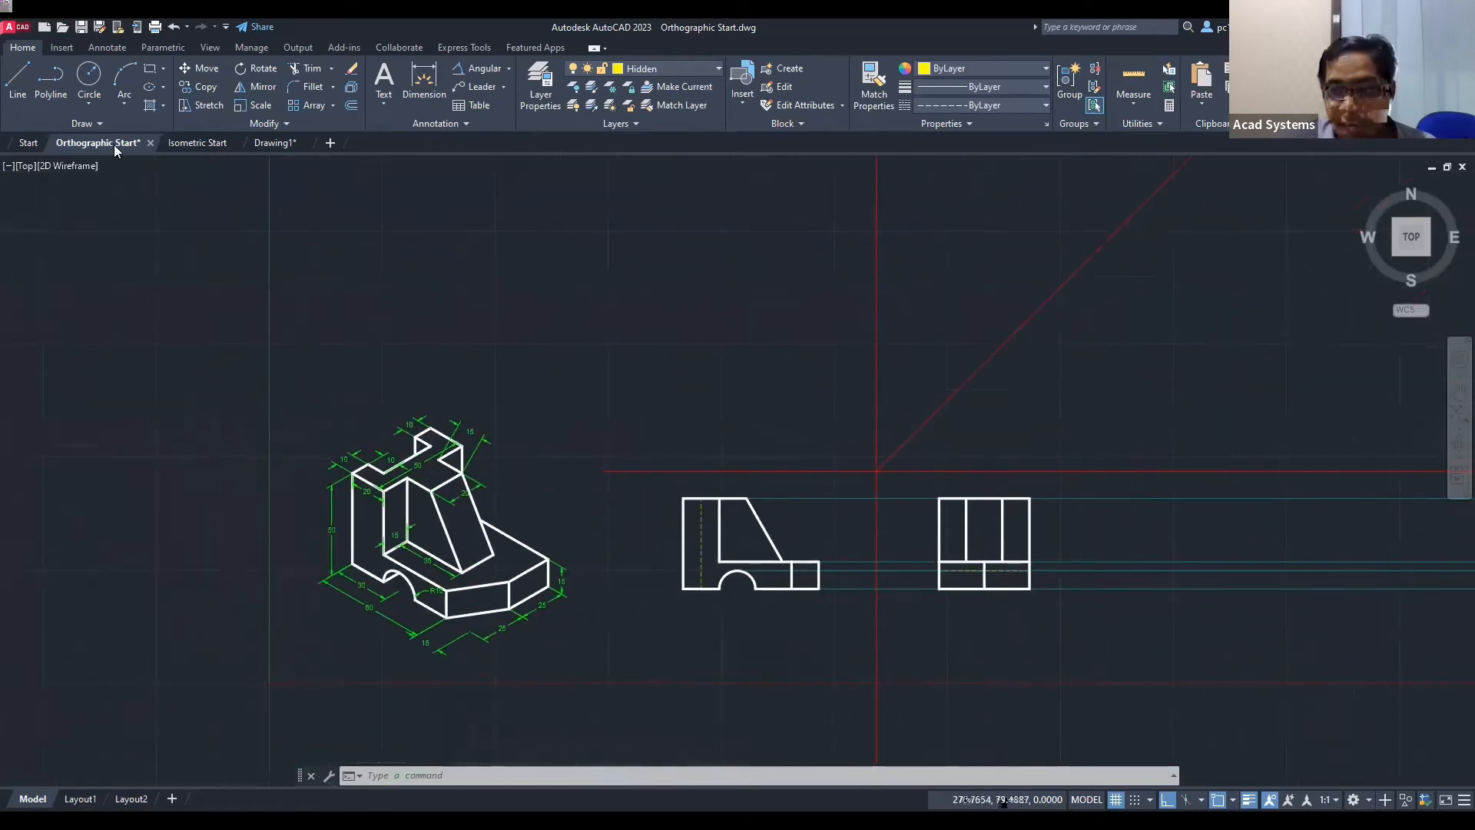
pyautogui.scroll(2, 768, 389)
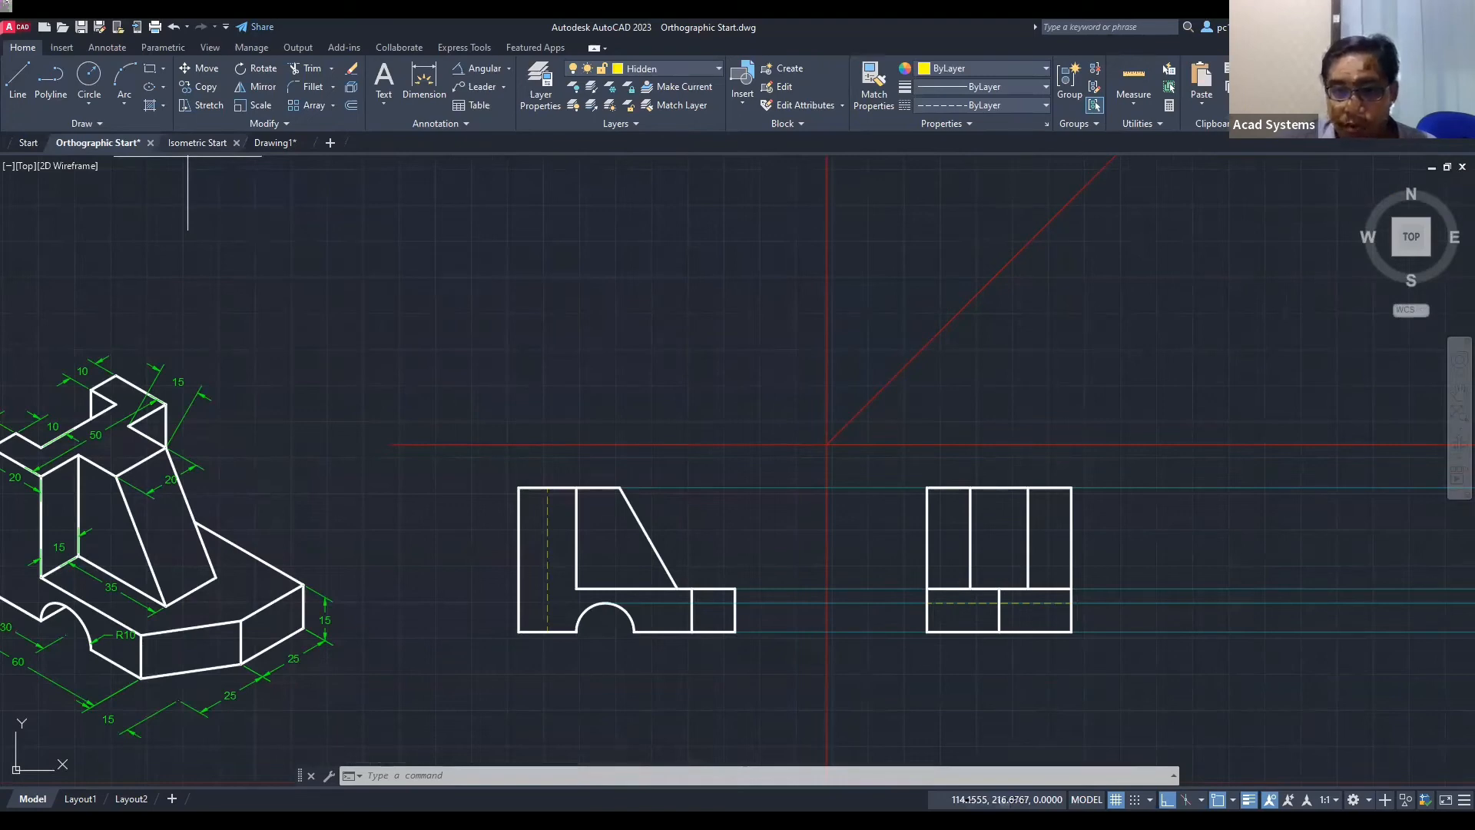
pyautogui.scroll(2, 1068, 649)
pyautogui.click(866, 390)
pyautogui.click(1051, 389)
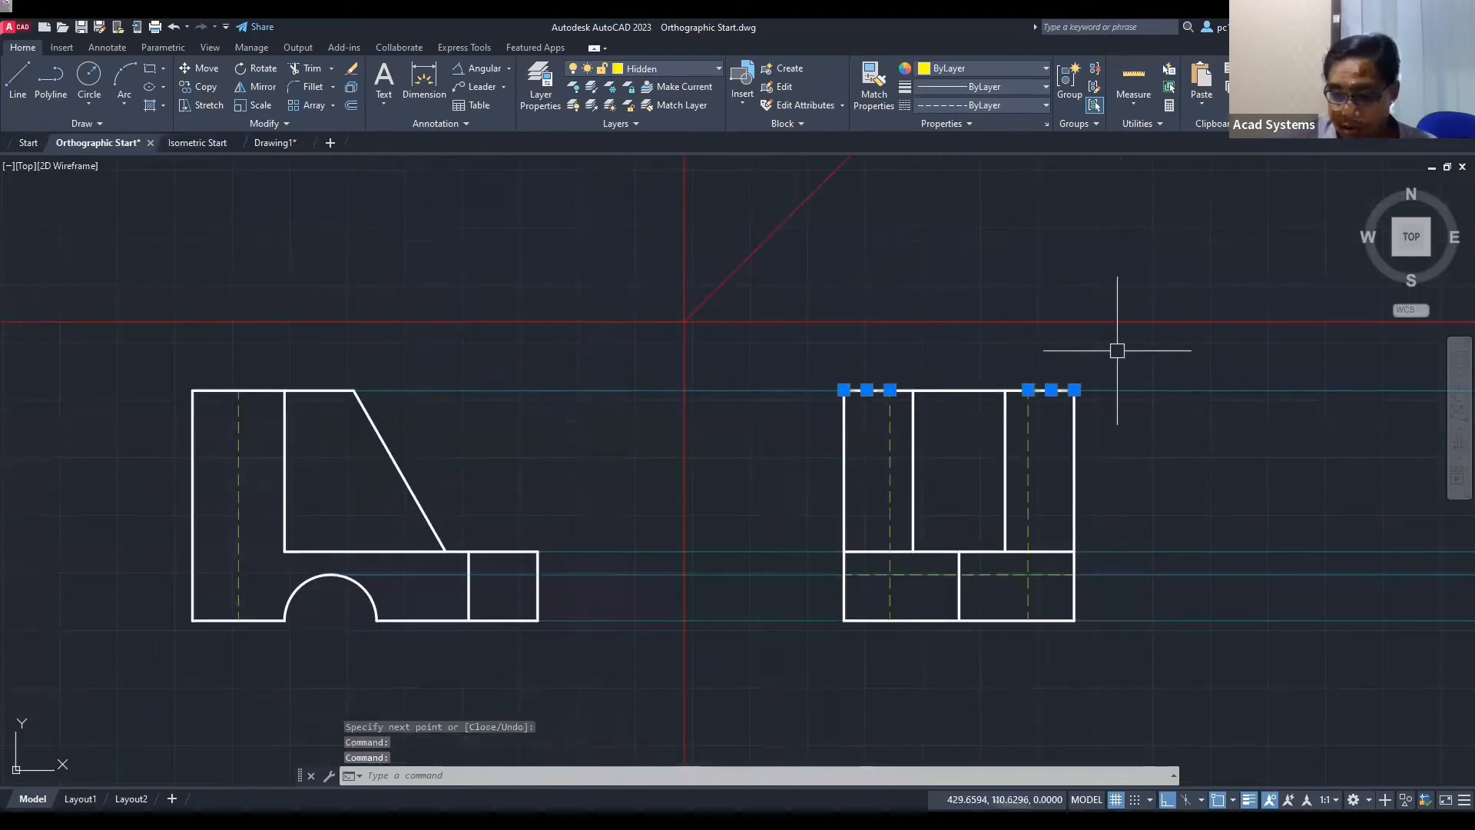
pyautogui.press('Delete')
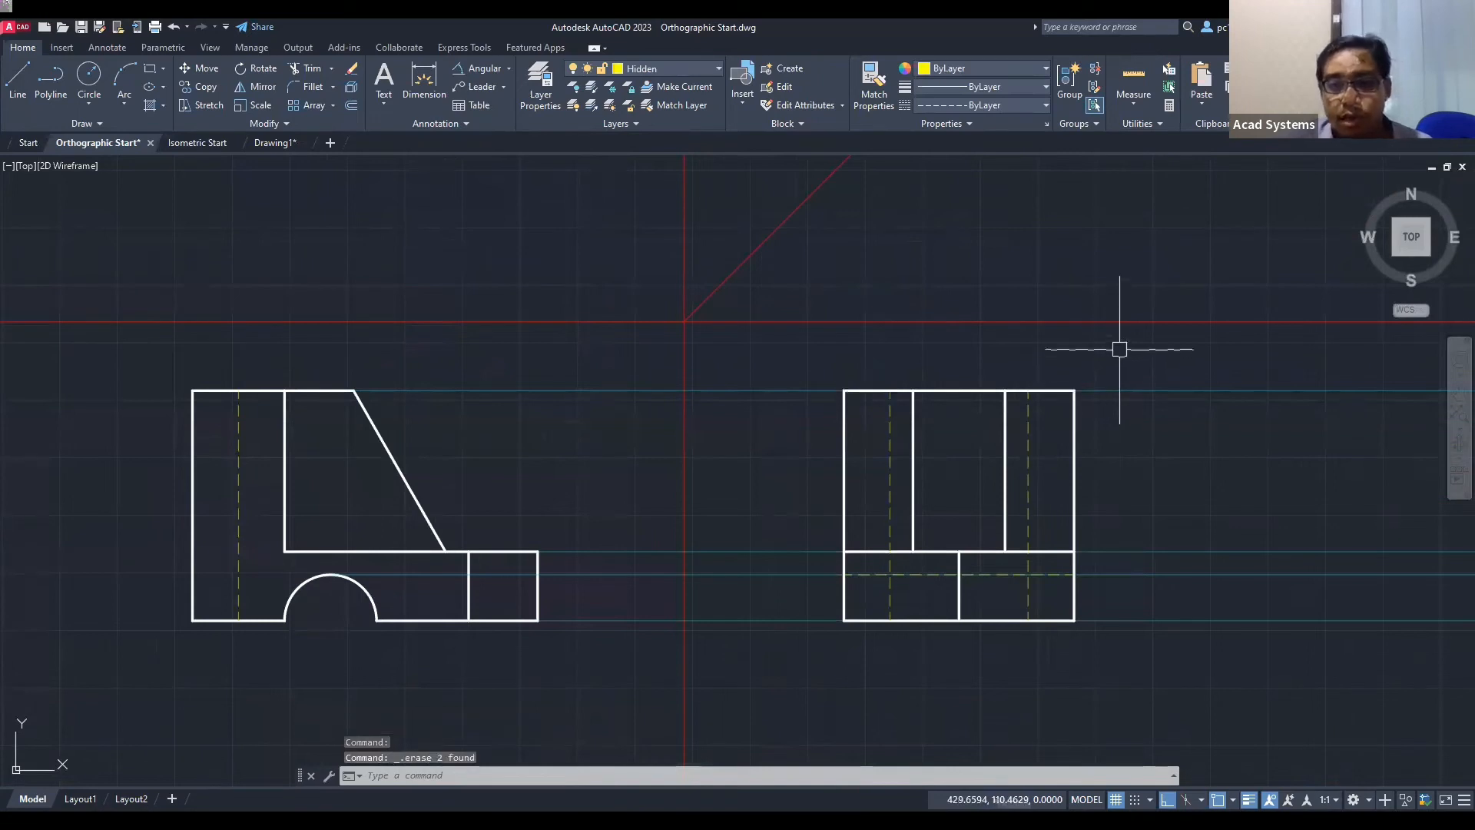
# Step: Make the Projection layer current and draw vertical rays upward from the front view's edges, slope corners, hidden line and arc points
pyautogui.scroll(-4, 691, 395)
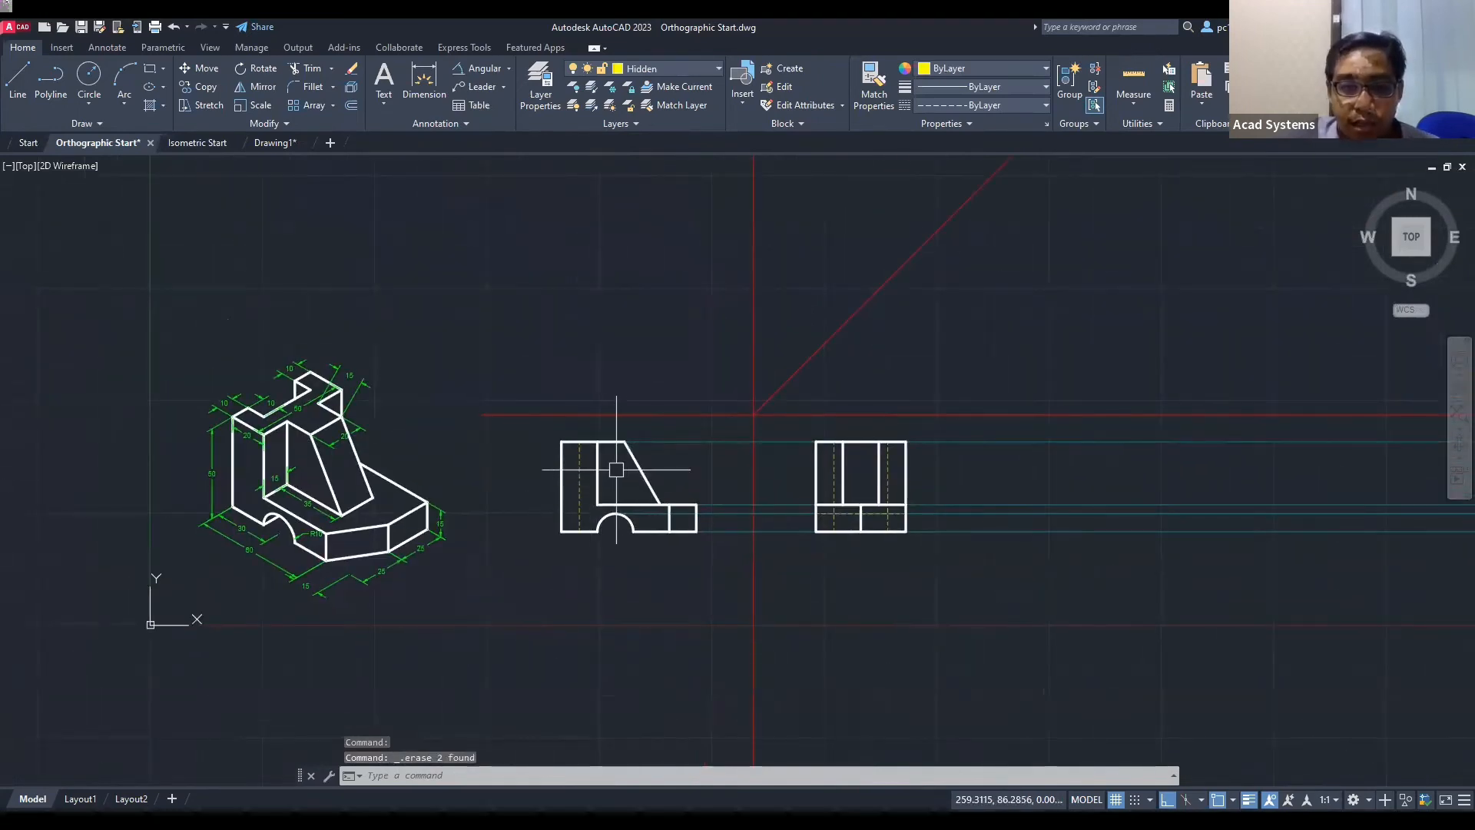
pyautogui.moveTo(858, 486); pyautogui.dragTo(909, 535, button='middle')
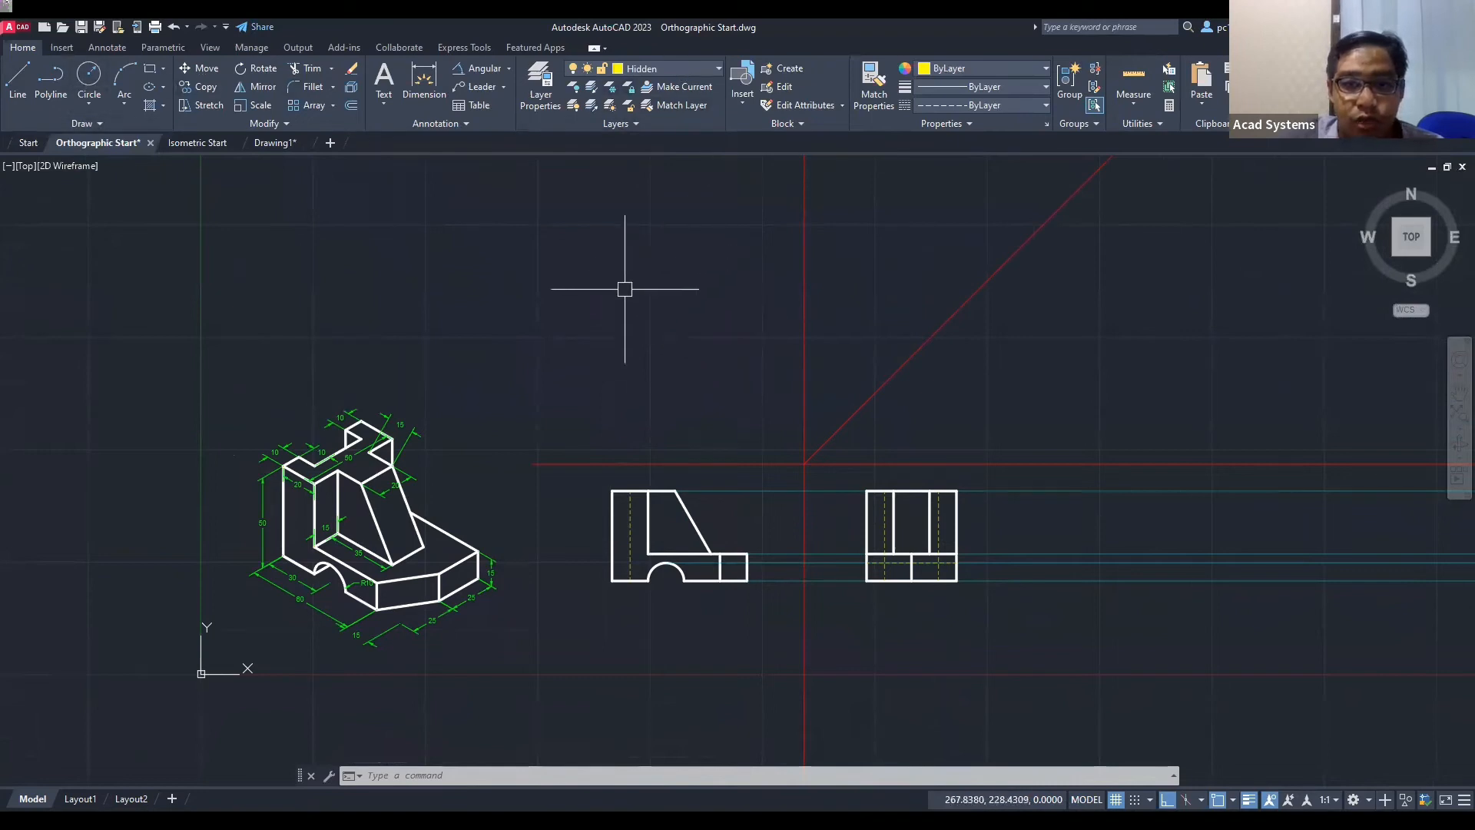
pyautogui.click(692, 68)
pyautogui.click(650, 197)
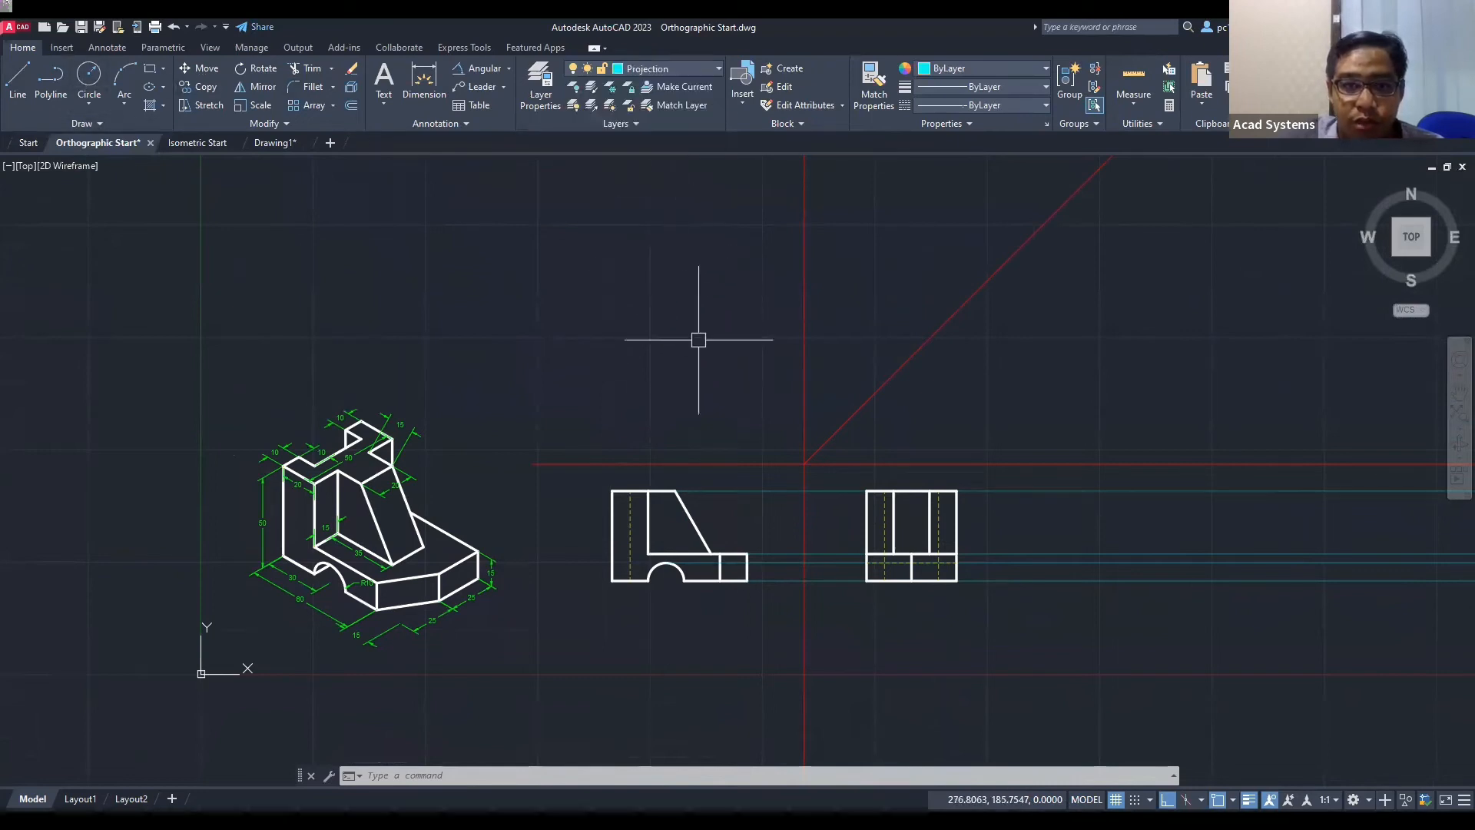
pyautogui.click(49, 128)
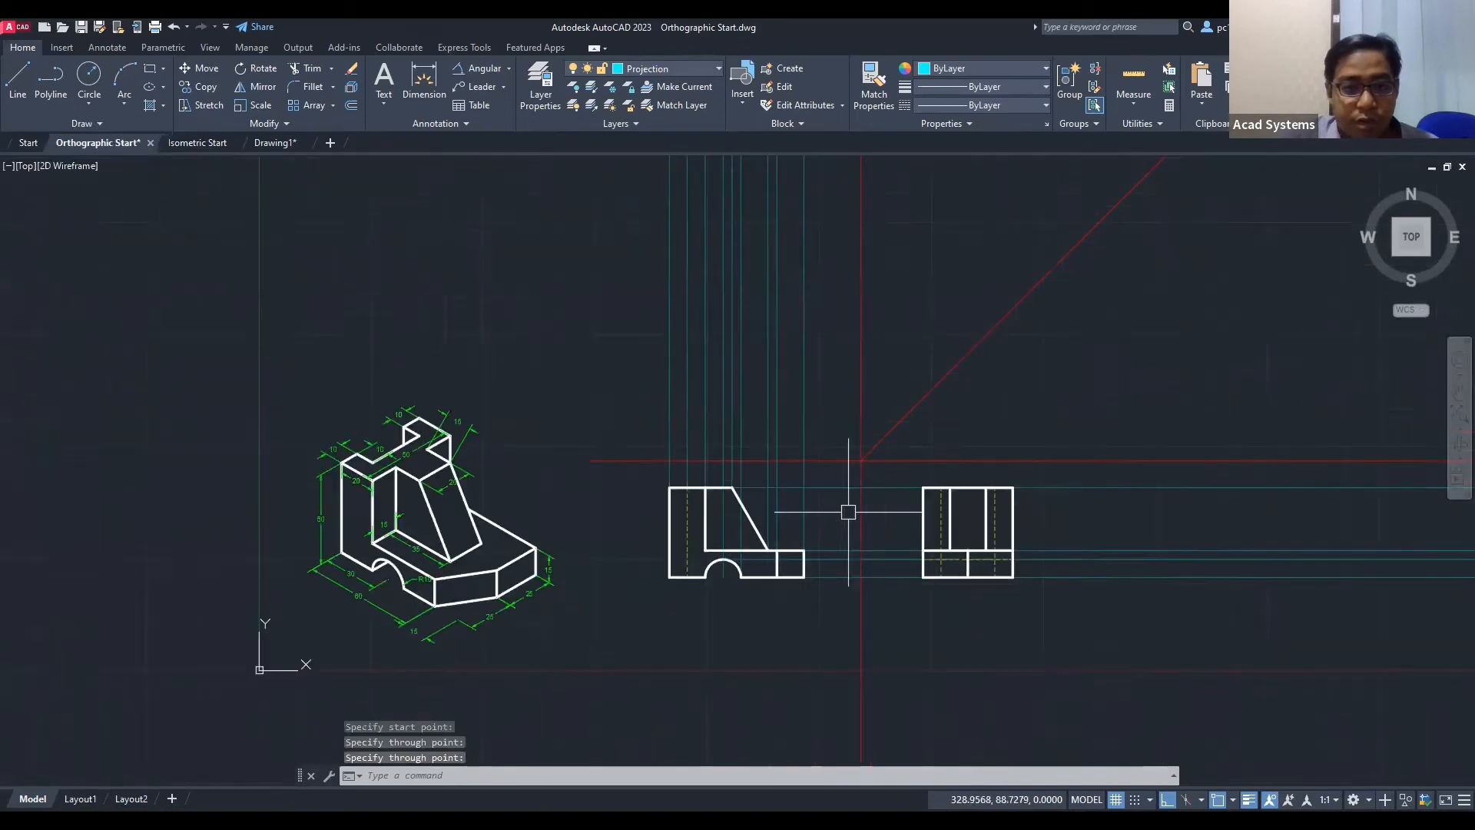
# Step: Erase the diagonal construction ray that starts at the crossing of the horizontal and vertical construction lines
pyautogui.moveTo(849, 510); pyautogui.dragTo(789, 565, button='middle')
pyautogui.scroll(2, 839, 560)
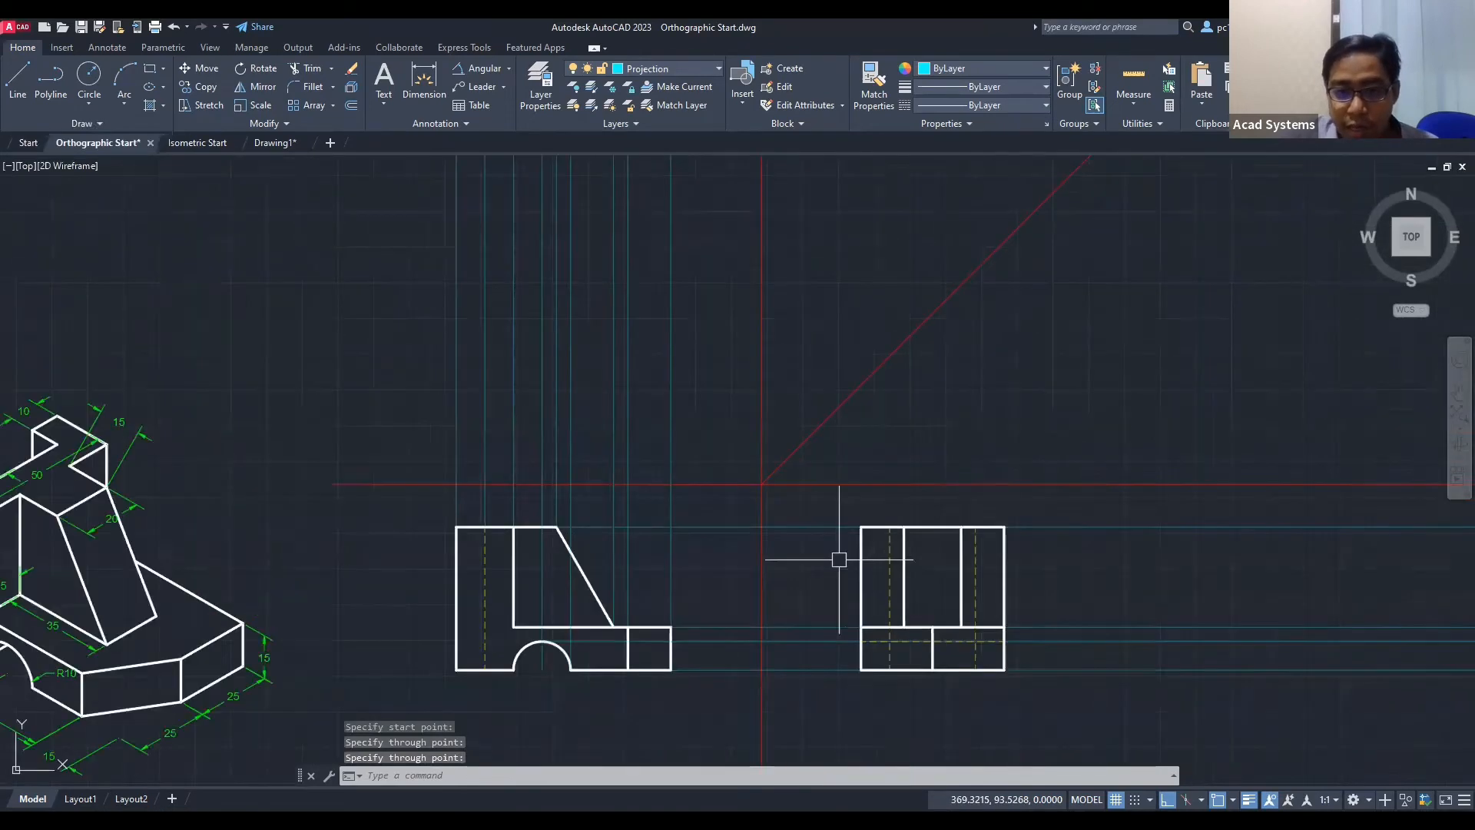
pyautogui.scroll(-2, 882, 576)
pyautogui.moveTo(873, 563); pyautogui.dragTo(817, 561, button='middle')
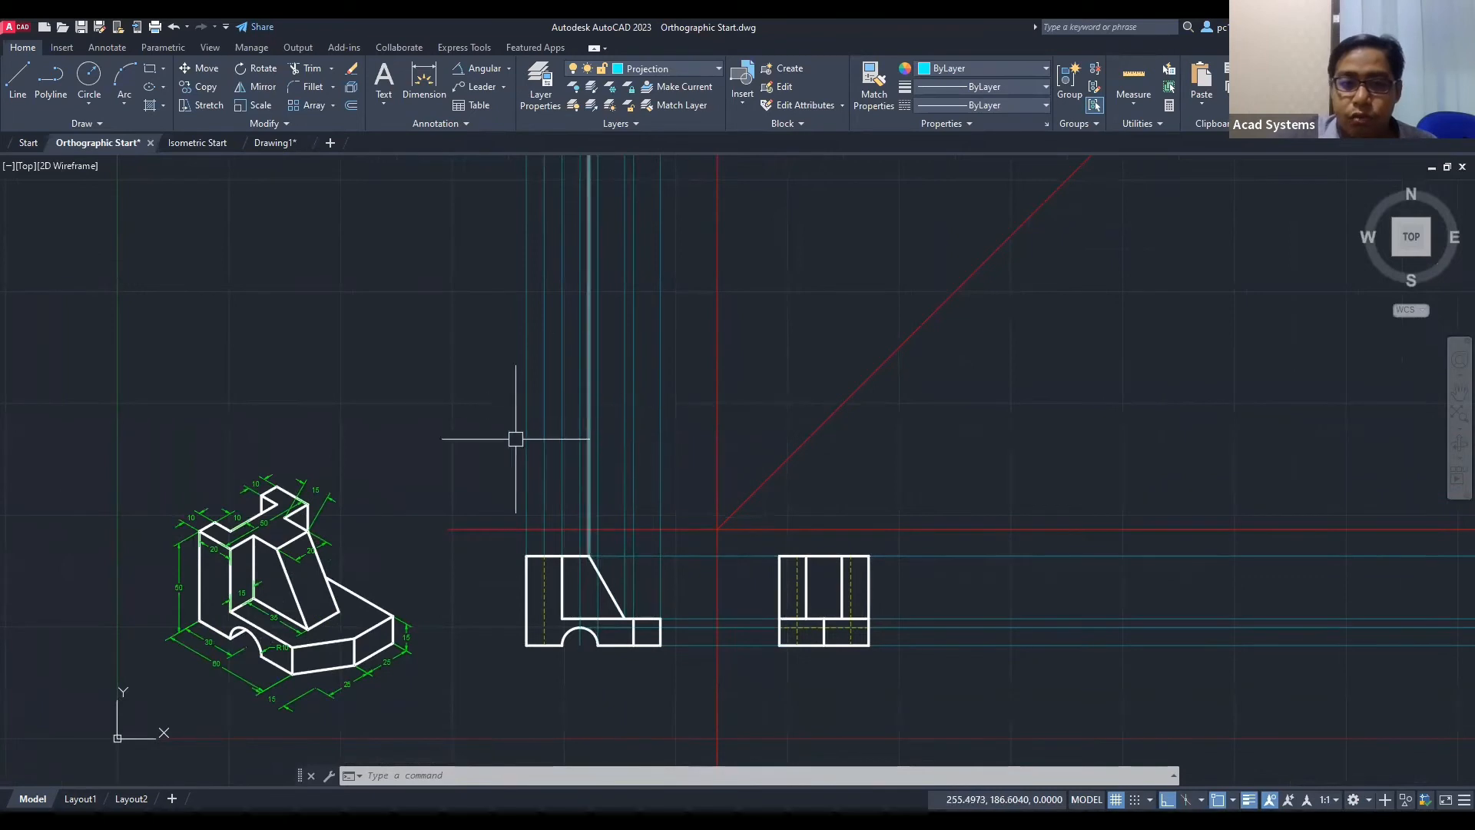
pyautogui.scroll(2, 780, 488)
pyautogui.click(772, 473)
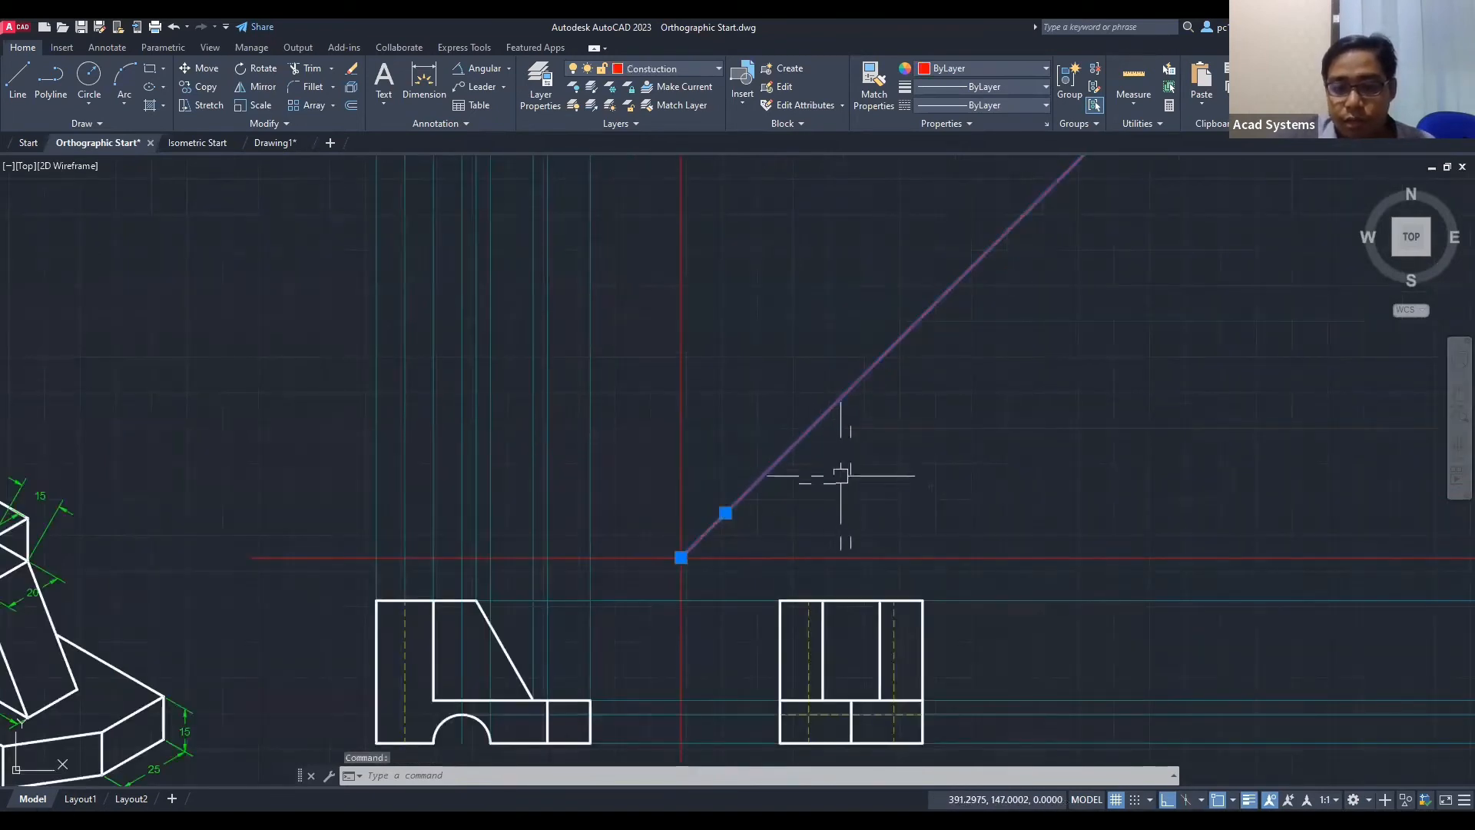
pyautogui.press('Delete')
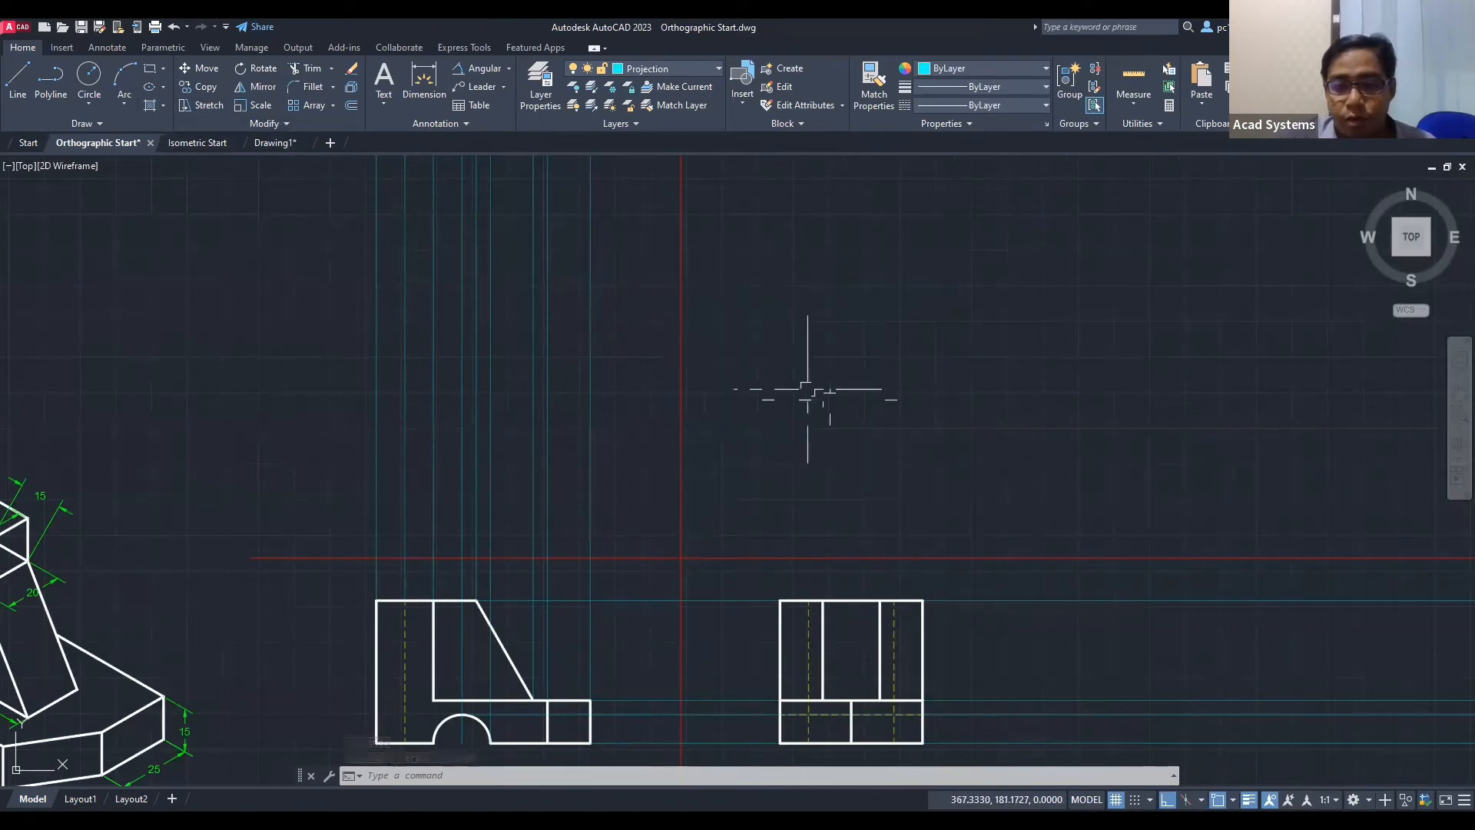
# Step: On the Constuction layer with ortho mode off, draw a ray at 45 degrees from the crossing of the construction lines
pyautogui.click(72, 128)
pyautogui.click(671, 69)
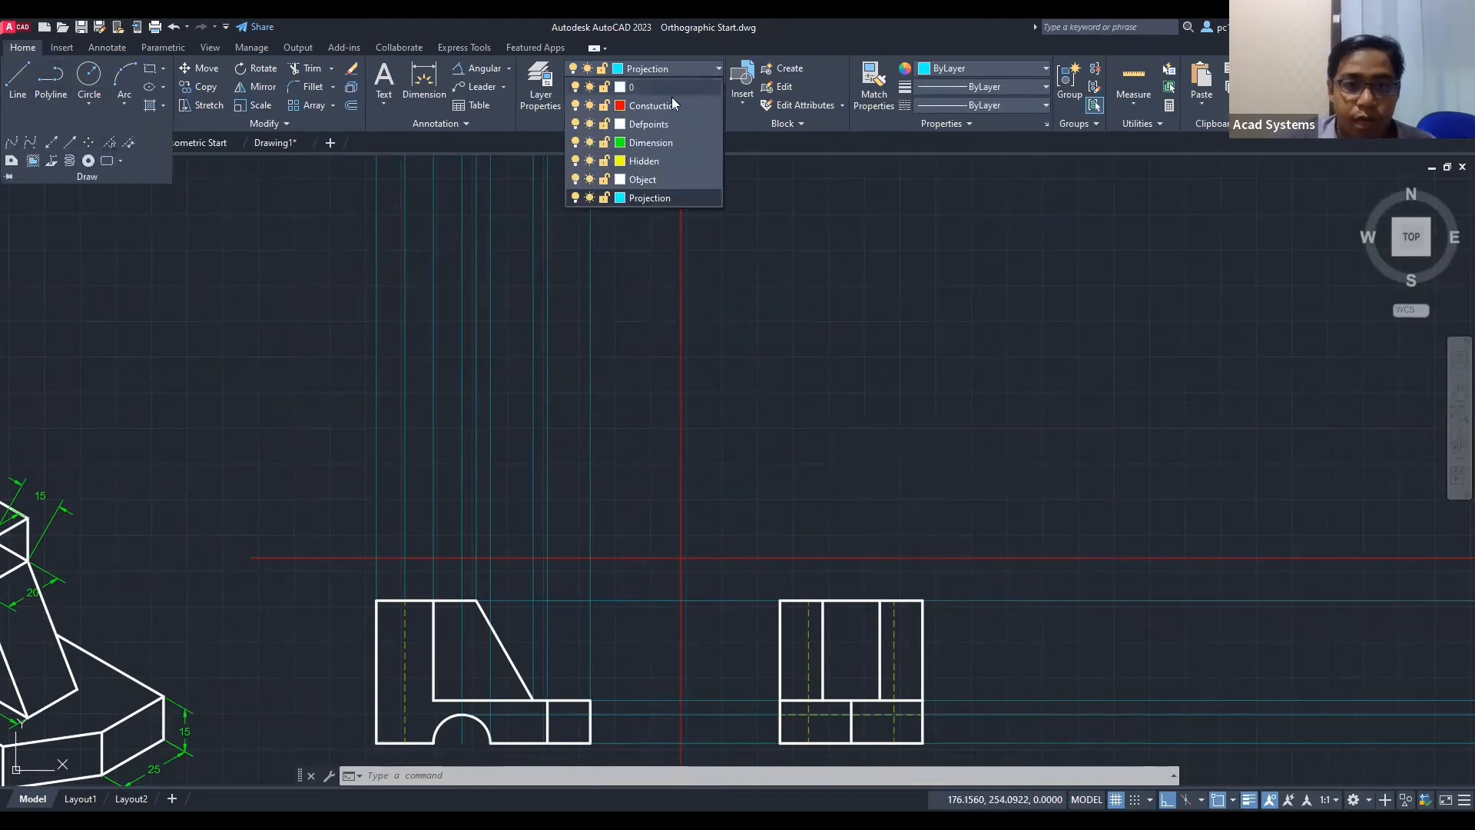
pyautogui.click(673, 107)
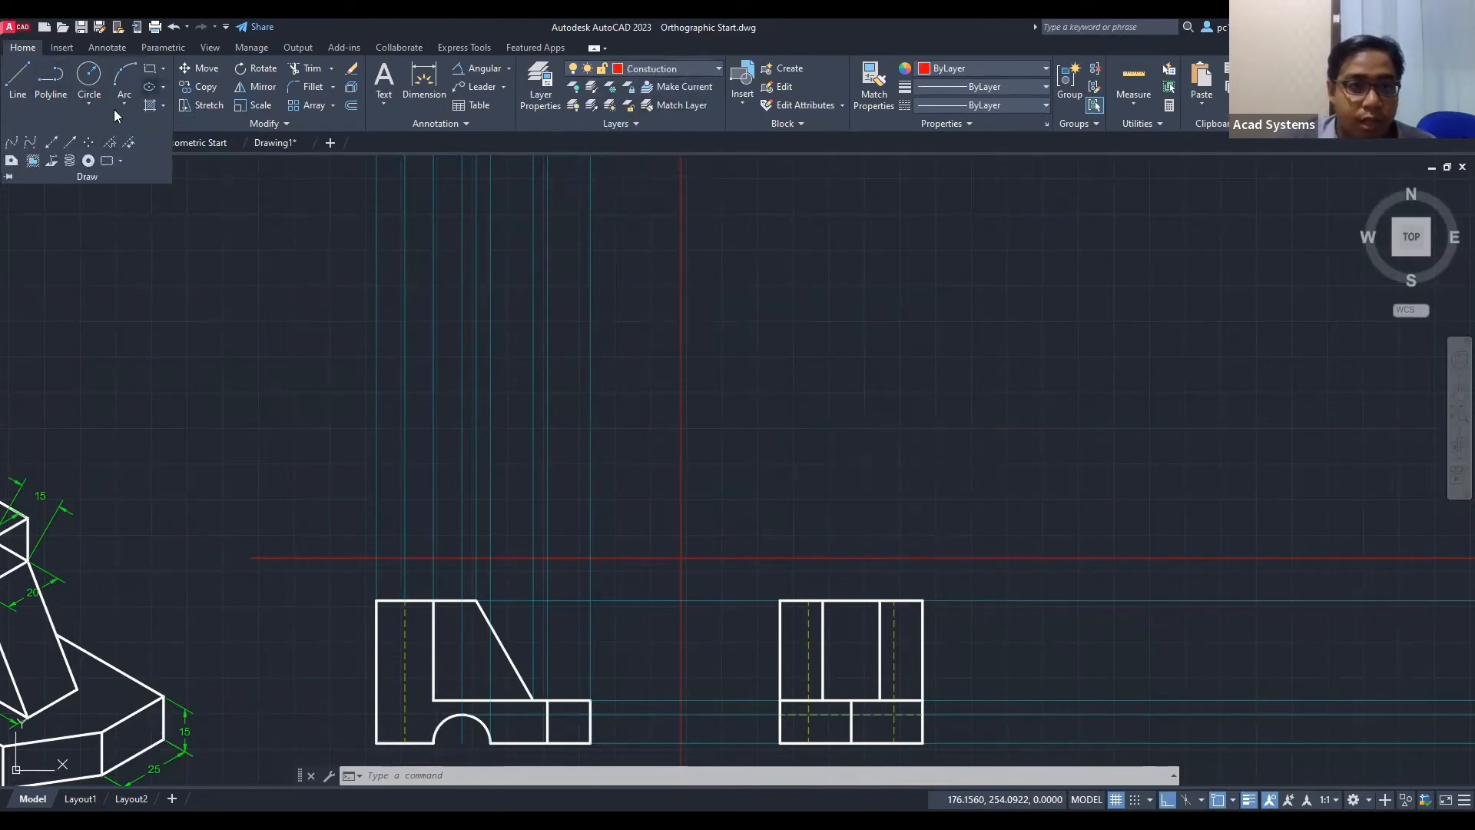
pyautogui.click(70, 142)
pyautogui.press('F8')
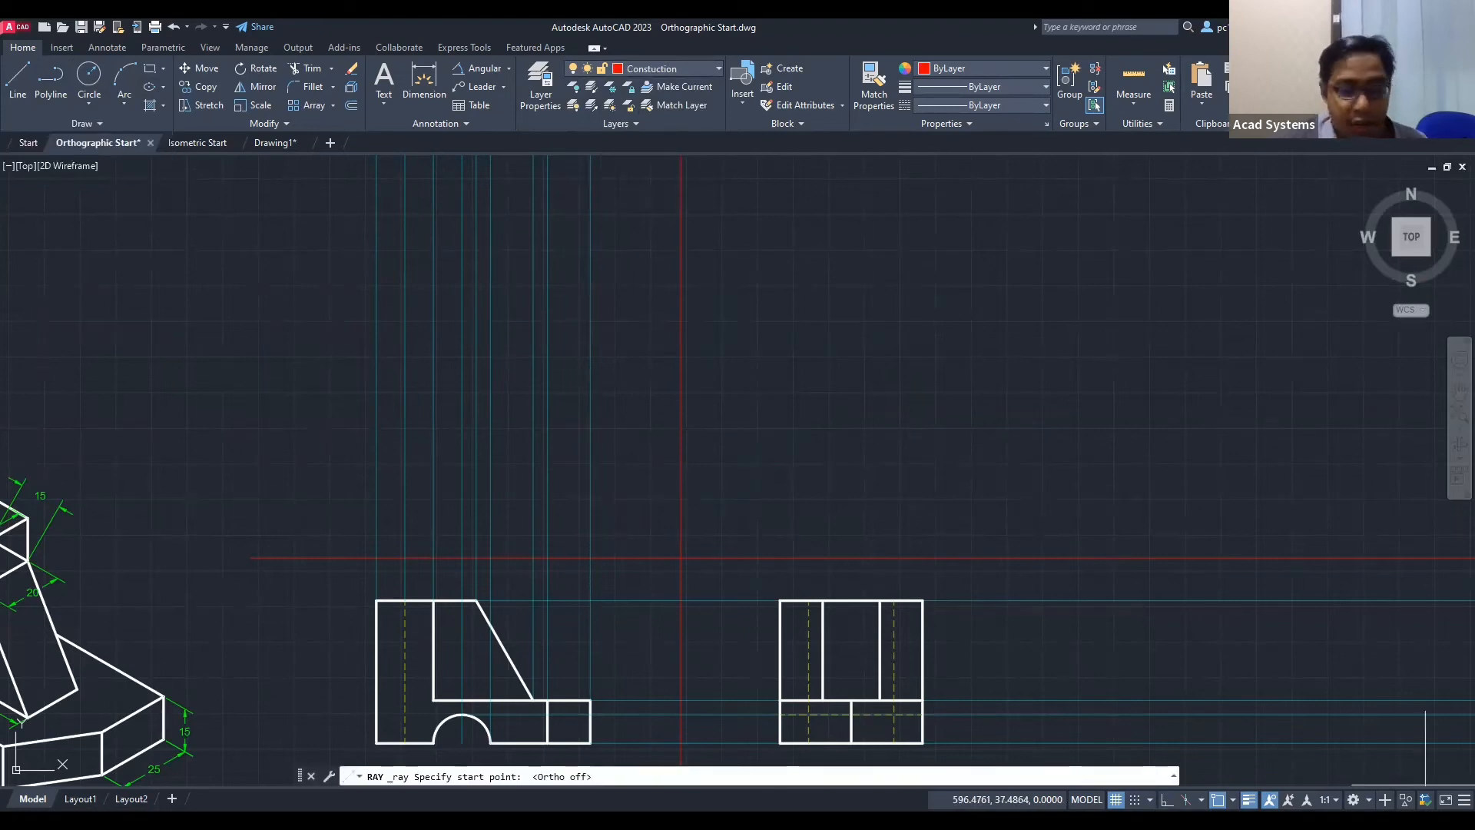
pyautogui.click(680, 558)
pyautogui.press('Tab')
pyautogui.write('45')
pyautogui.press('Return')
pyautogui.press('Escape')
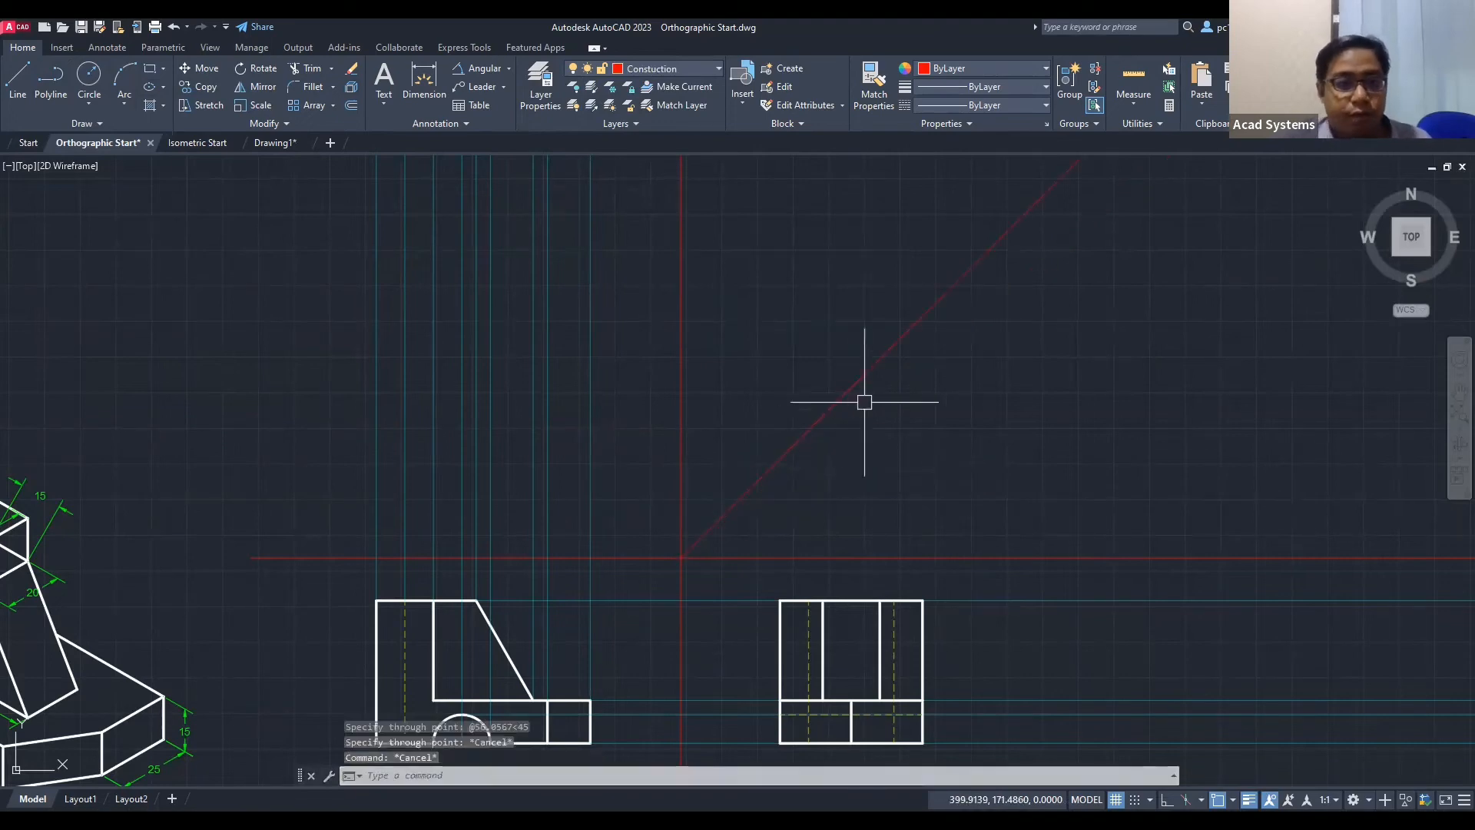
# Step: On the Projection layer with ortho mode on, draw vertical rays upward from the side view's outer edges, inner edges, hidden lines and base divider
pyautogui.click(66, 123)
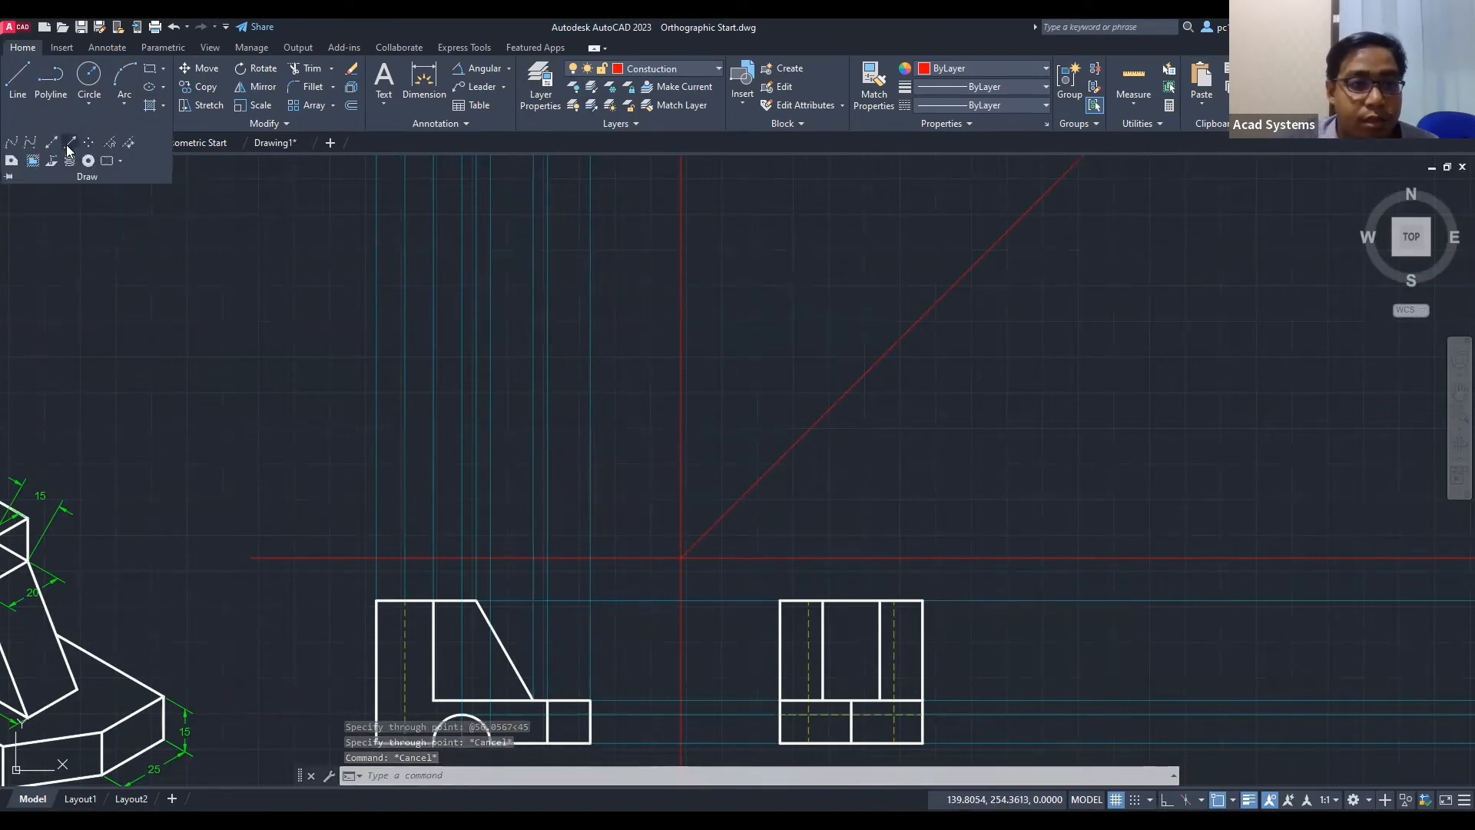
pyautogui.click(645, 72)
pyautogui.click(657, 198)
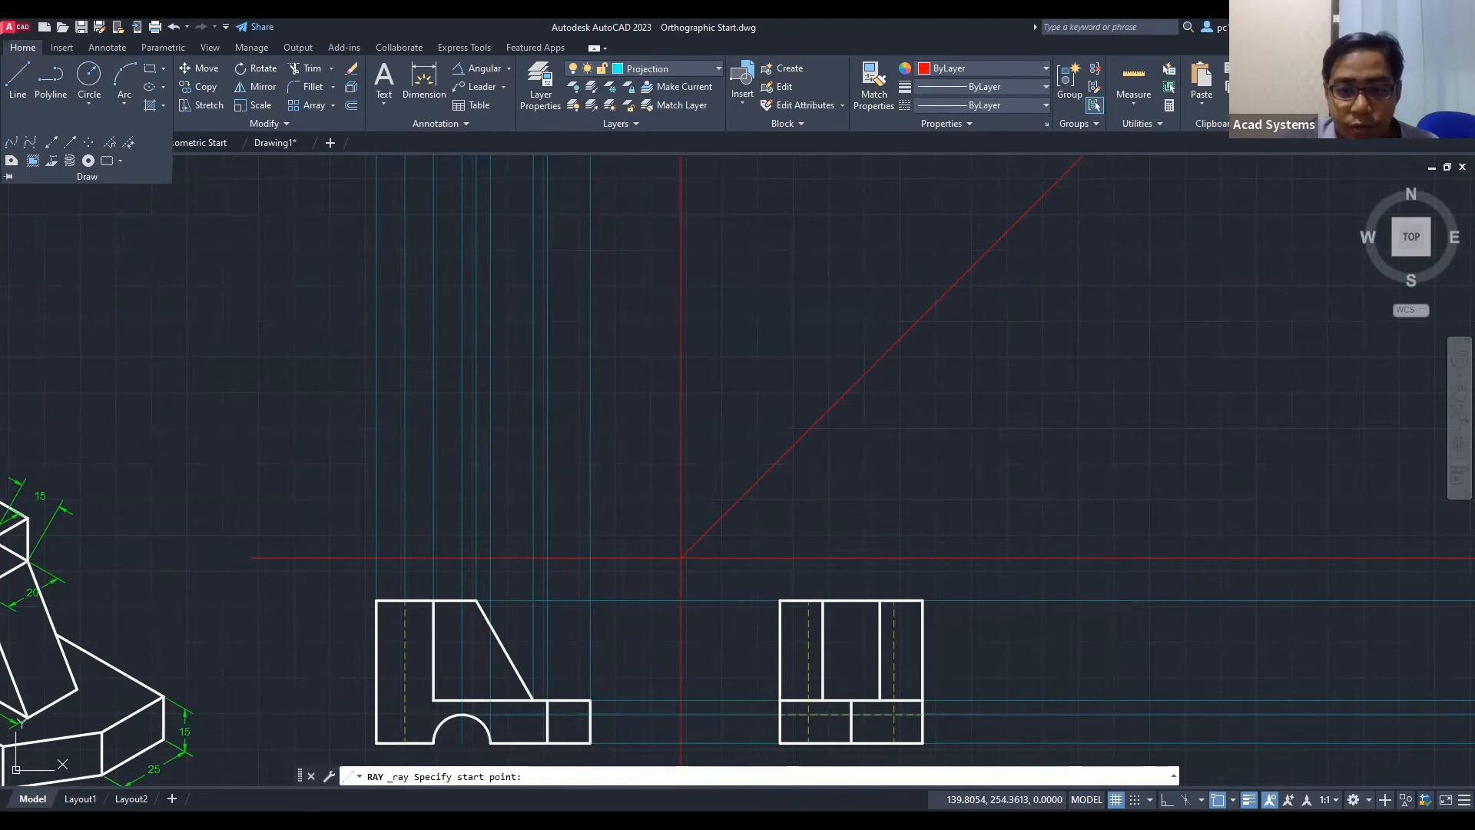
pyautogui.press('F8')
pyautogui.click(923, 600)
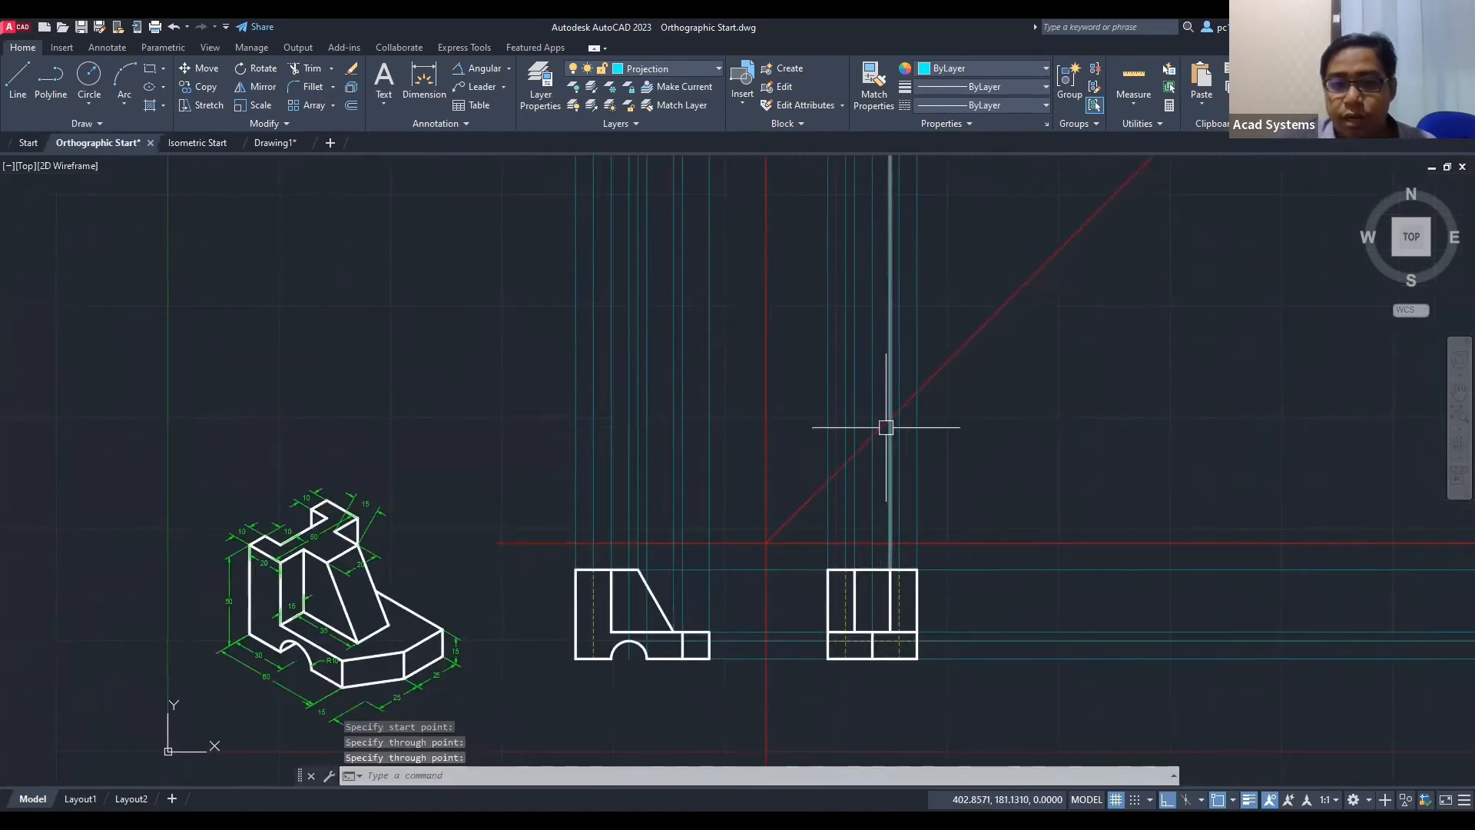
pyautogui.press('Return')
pyautogui.moveTo(961, 327); pyautogui.dragTo(959, 331, button='middle')
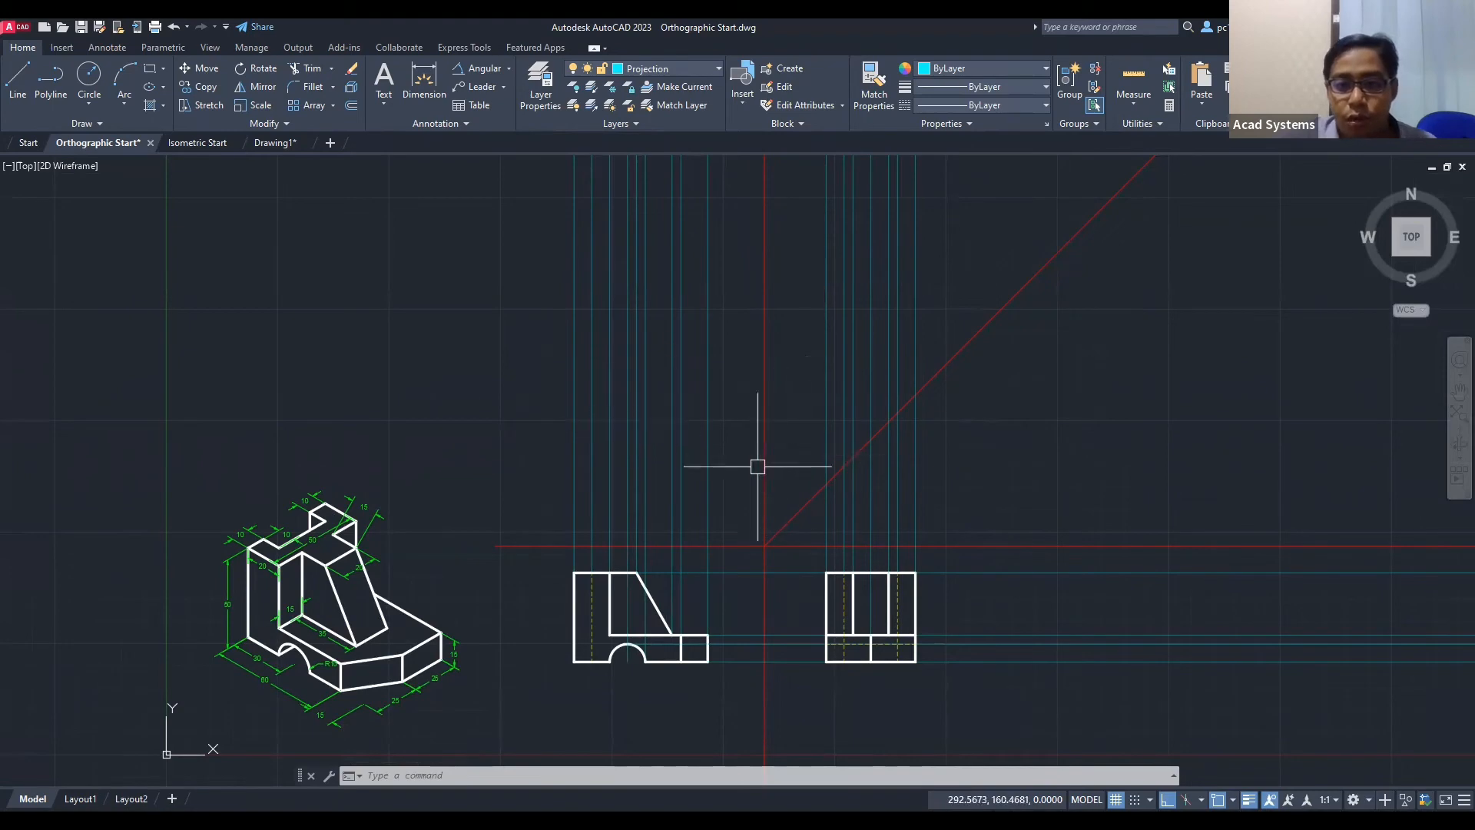
# Step: Trim off the parts of the side view's vertical projection rays that extend above the 45-degree construction ray
pyautogui.scroll(2, 841, 428)
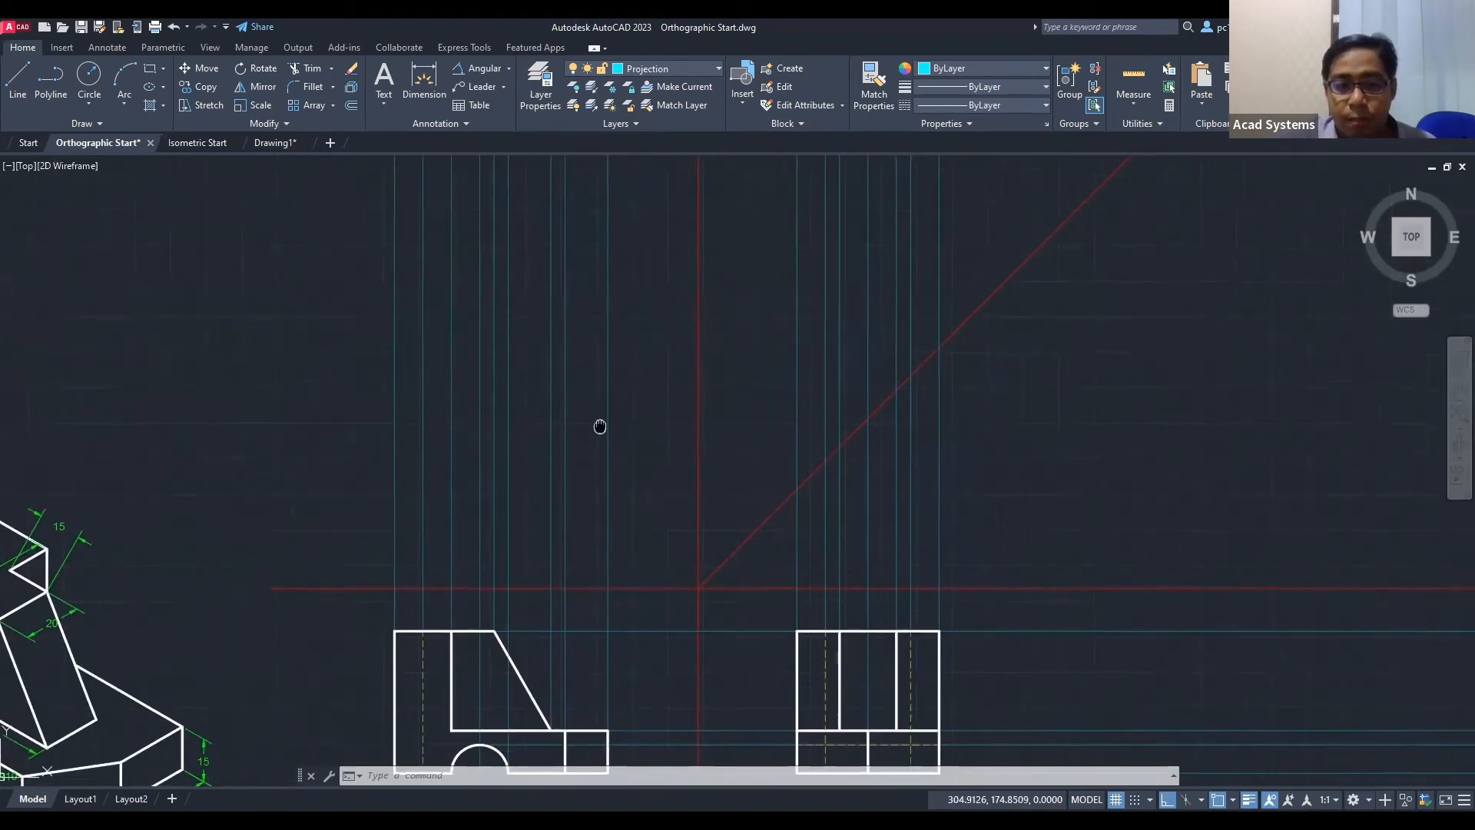
pyautogui.scroll(-2, 750, 520)
pyautogui.moveTo(751, 520); pyautogui.dragTo(702, 584, button='middle')
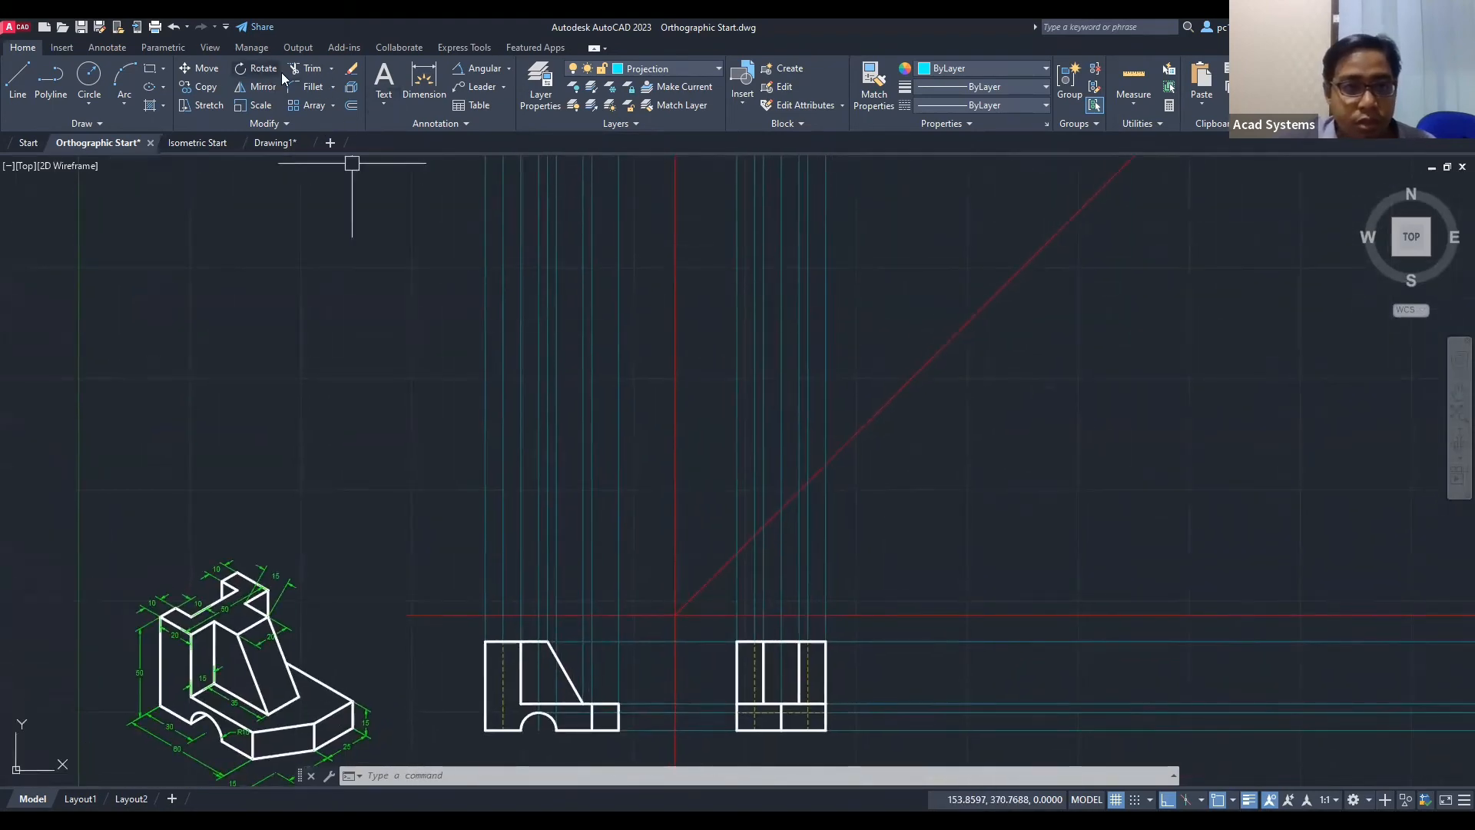
pyautogui.click(311, 70)
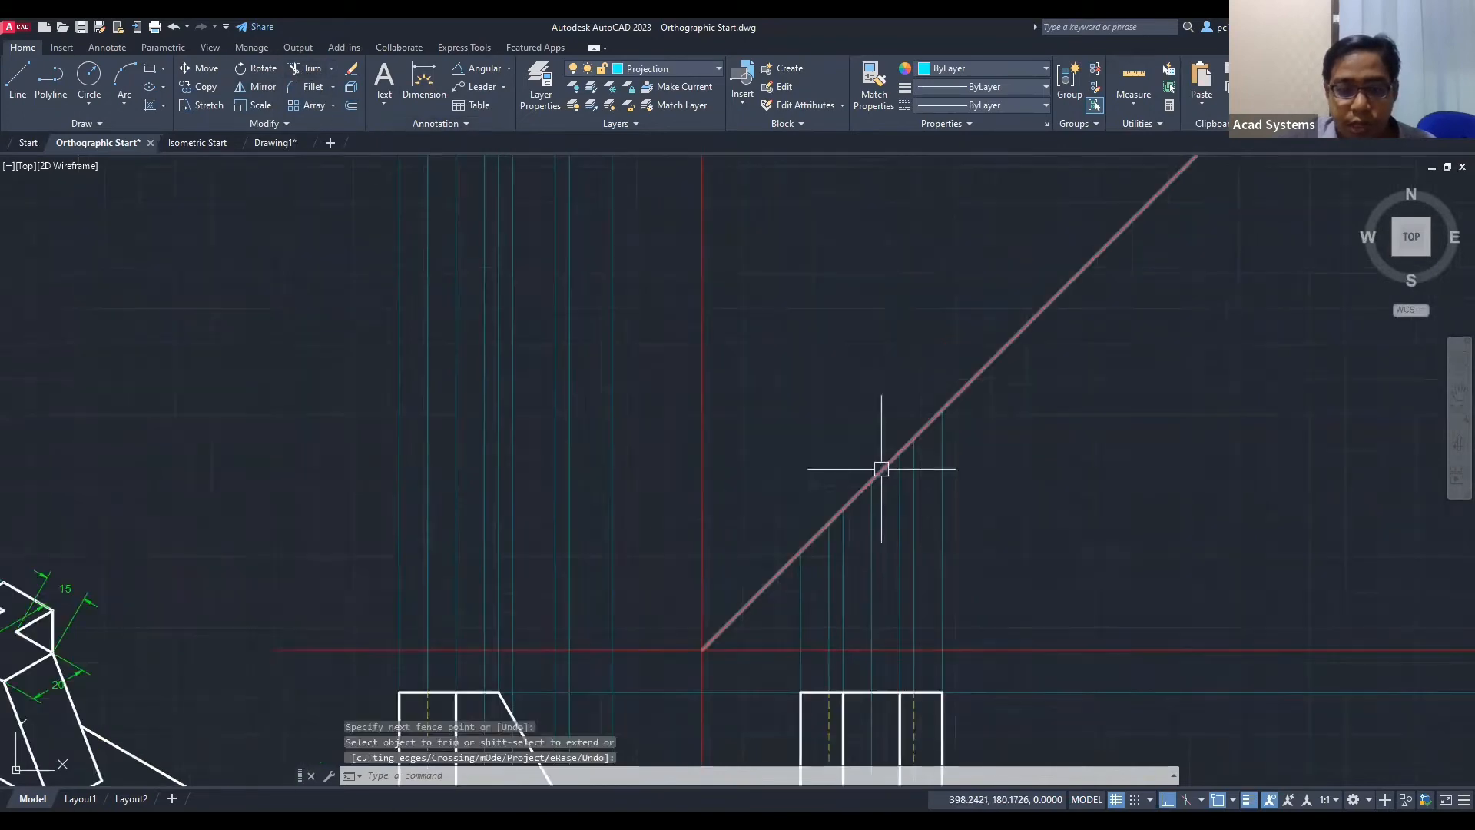
# Step: Draw horizontal rays across the top view area from each point where the side view's projection rays meet the 45-degree ray
pyautogui.click(86, 123)
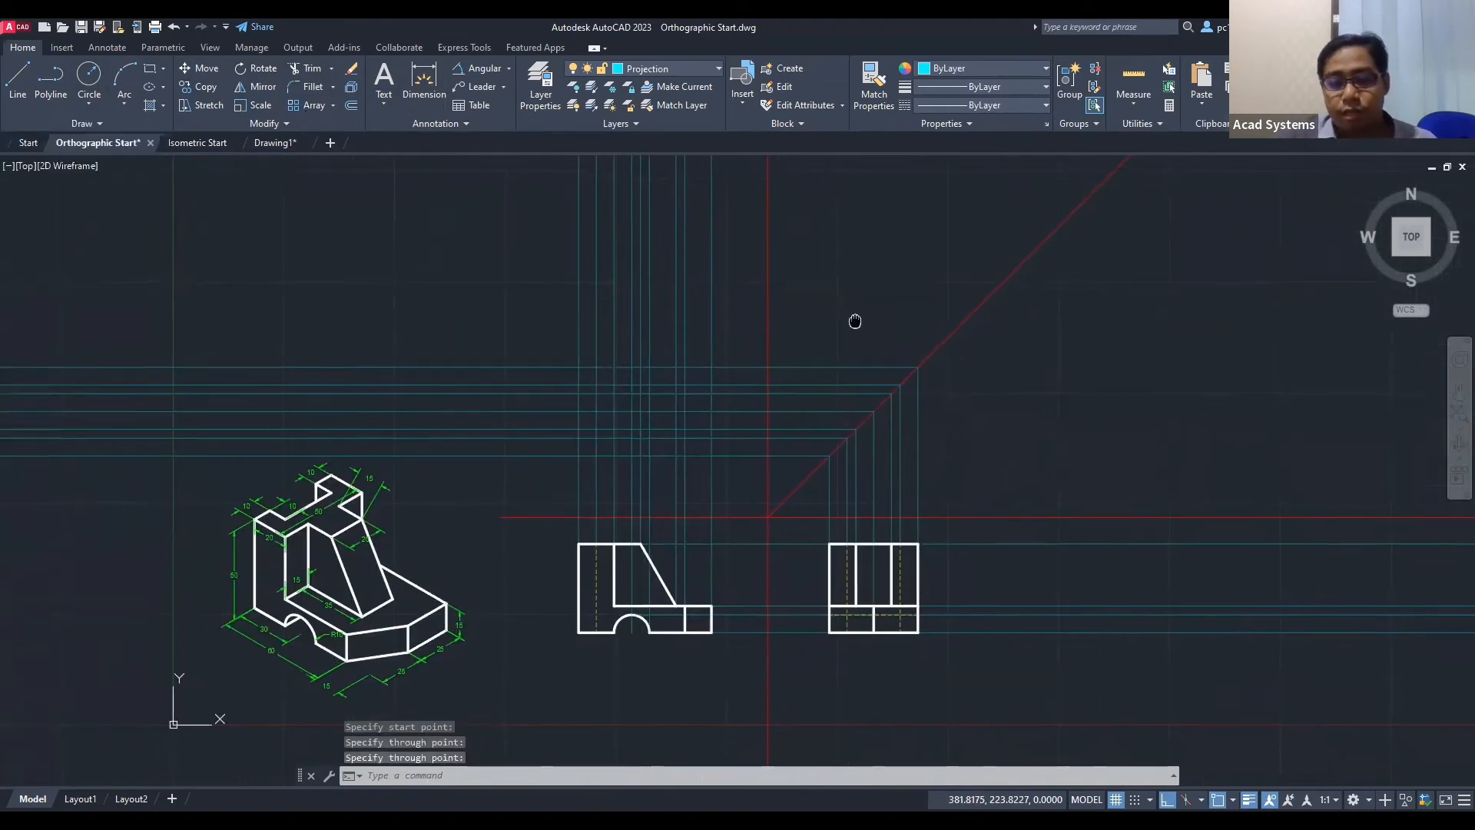
pyautogui.scroll(2, 586, 367)
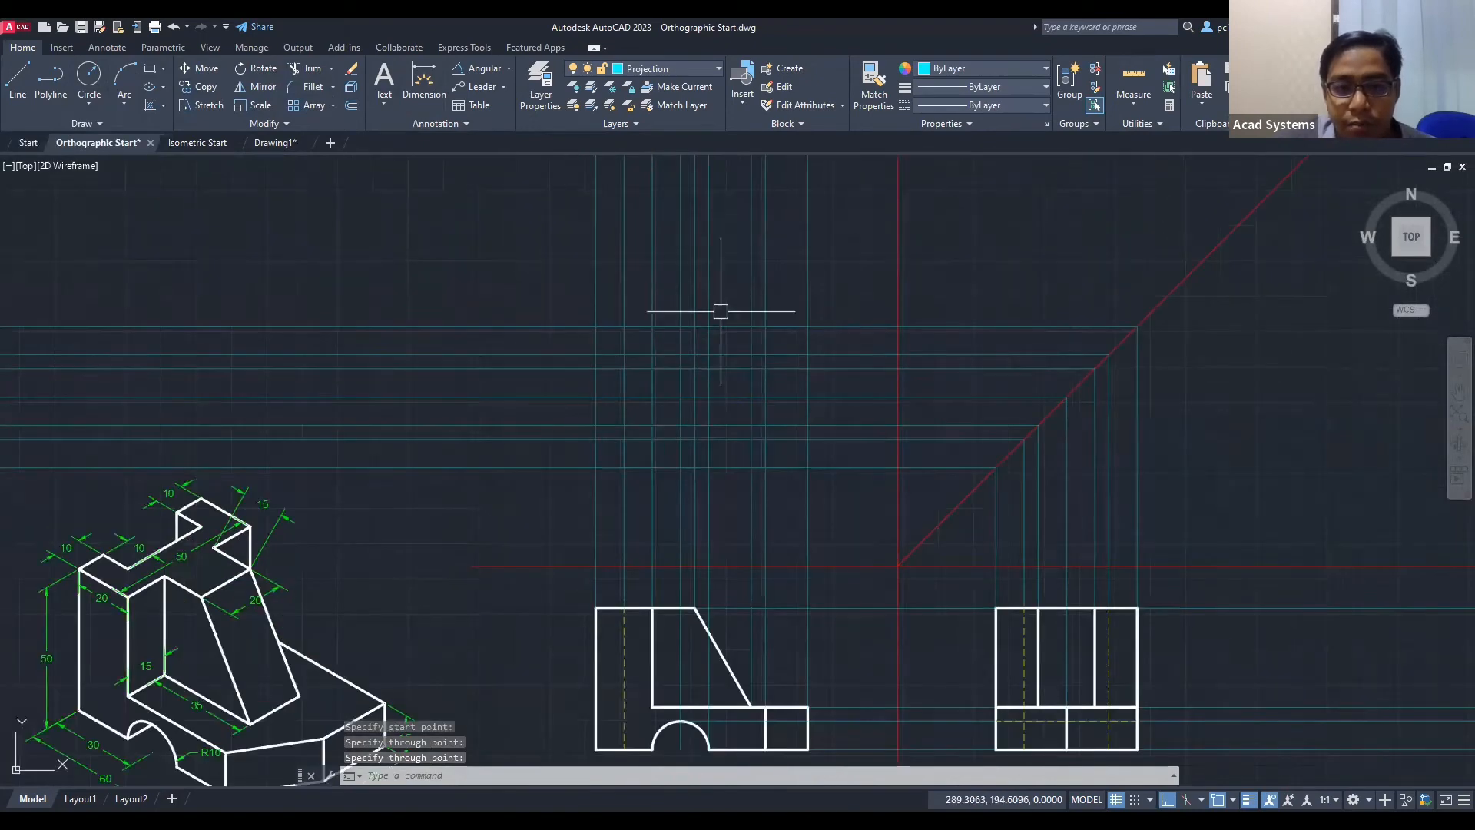
pyautogui.moveTo(758, 401); pyautogui.dragTo(718, 366, button='middle')
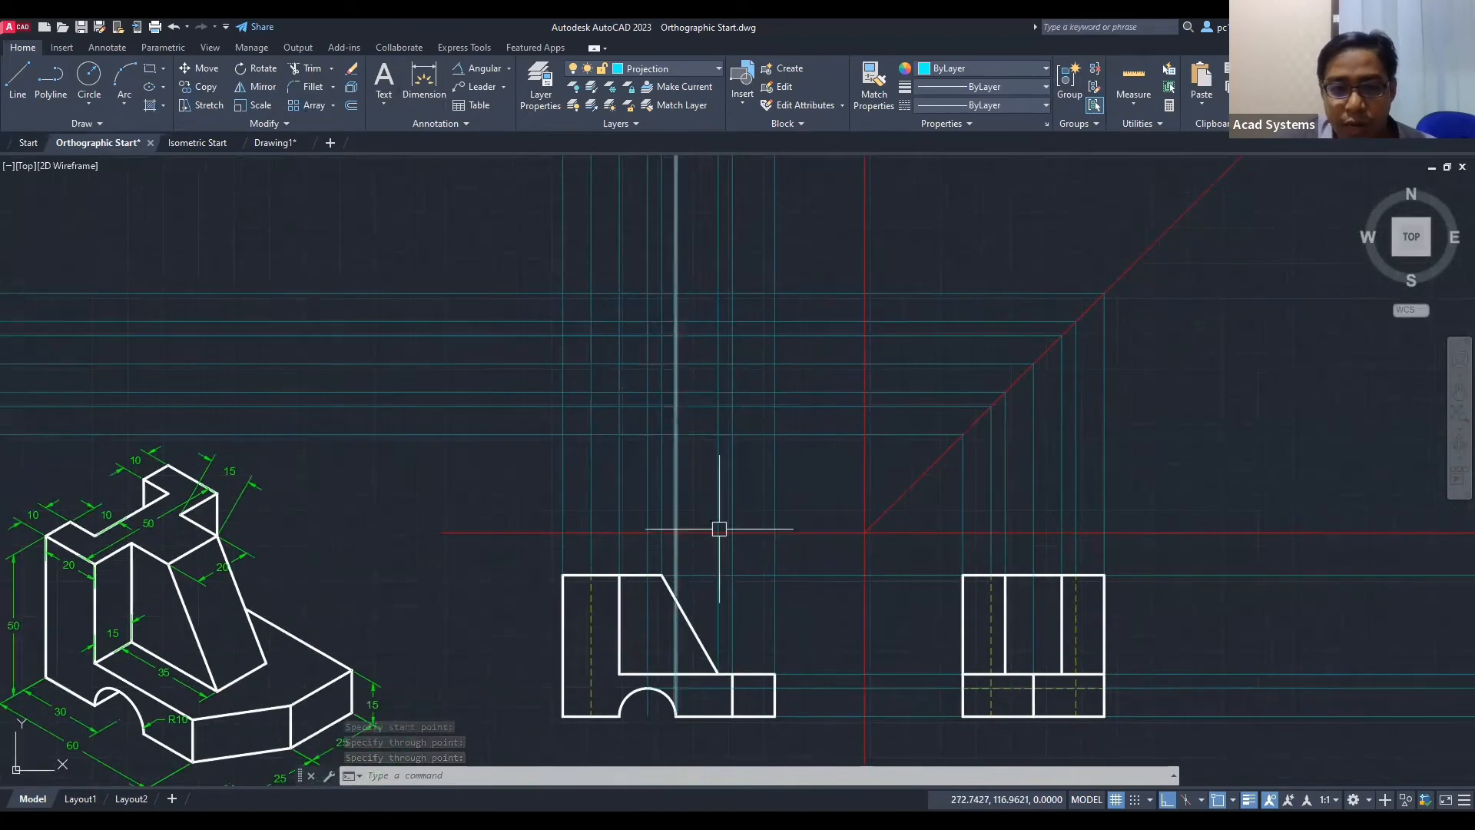
pyautogui.moveTo(478, 424); pyautogui.dragTo(557, 408, button='middle')
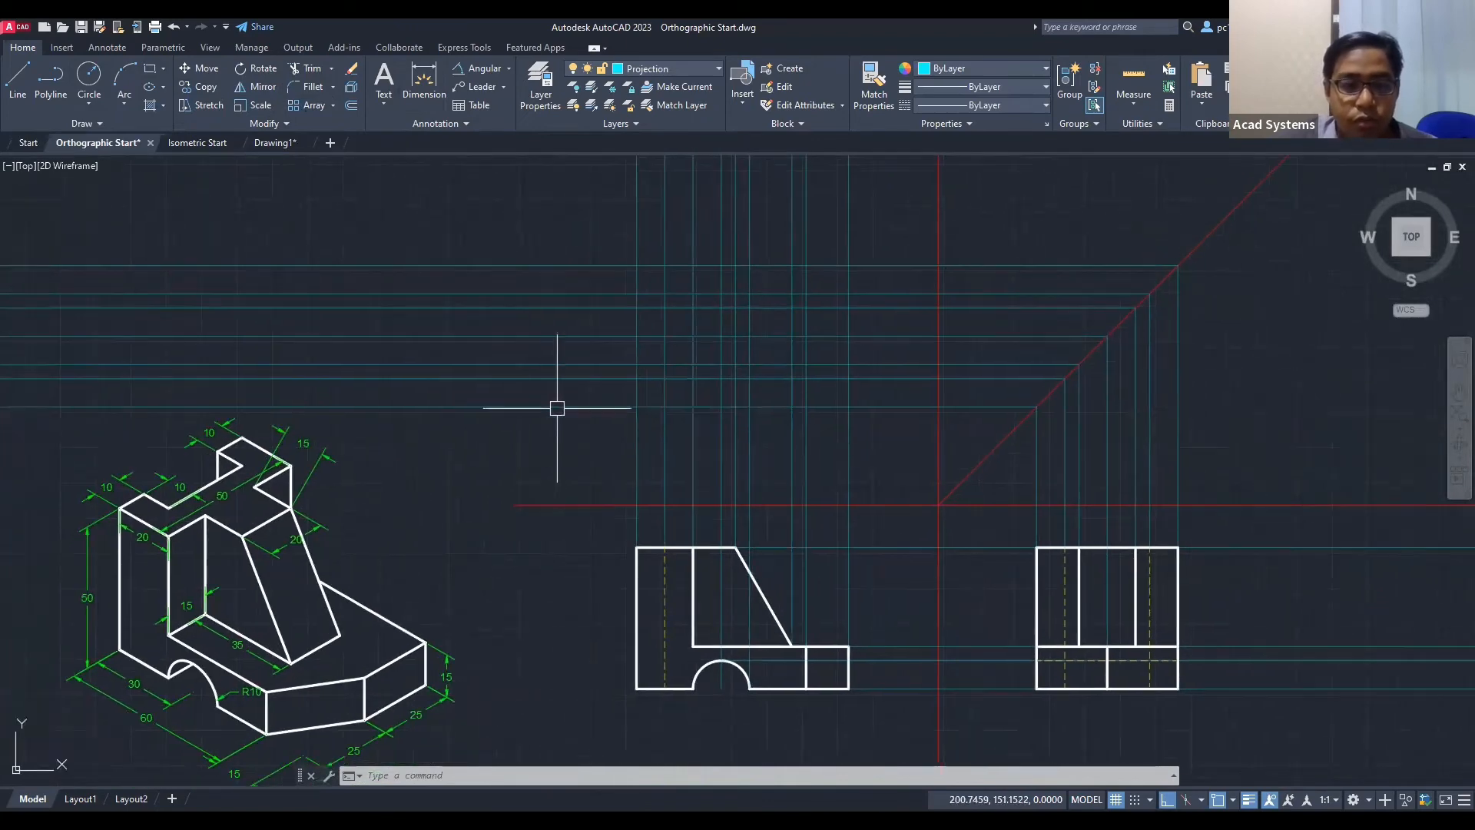
# Step: Make the Object layer current and draw the top view's upright outline, including its rear notch and the flat top of the rib
pyautogui.click(668, 68)
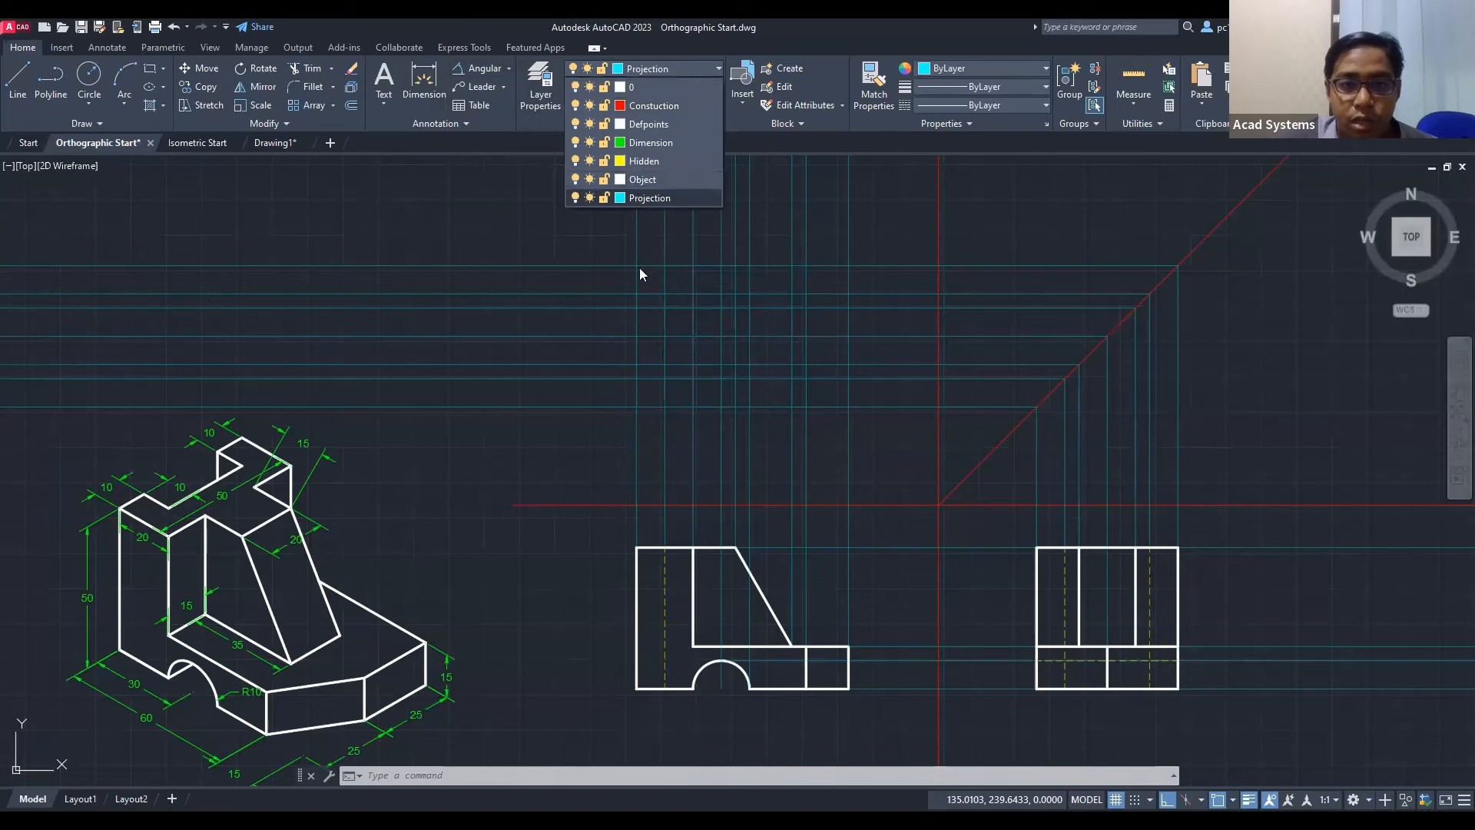
pyautogui.click(645, 179)
pyautogui.write('l')
pyautogui.press('Return')
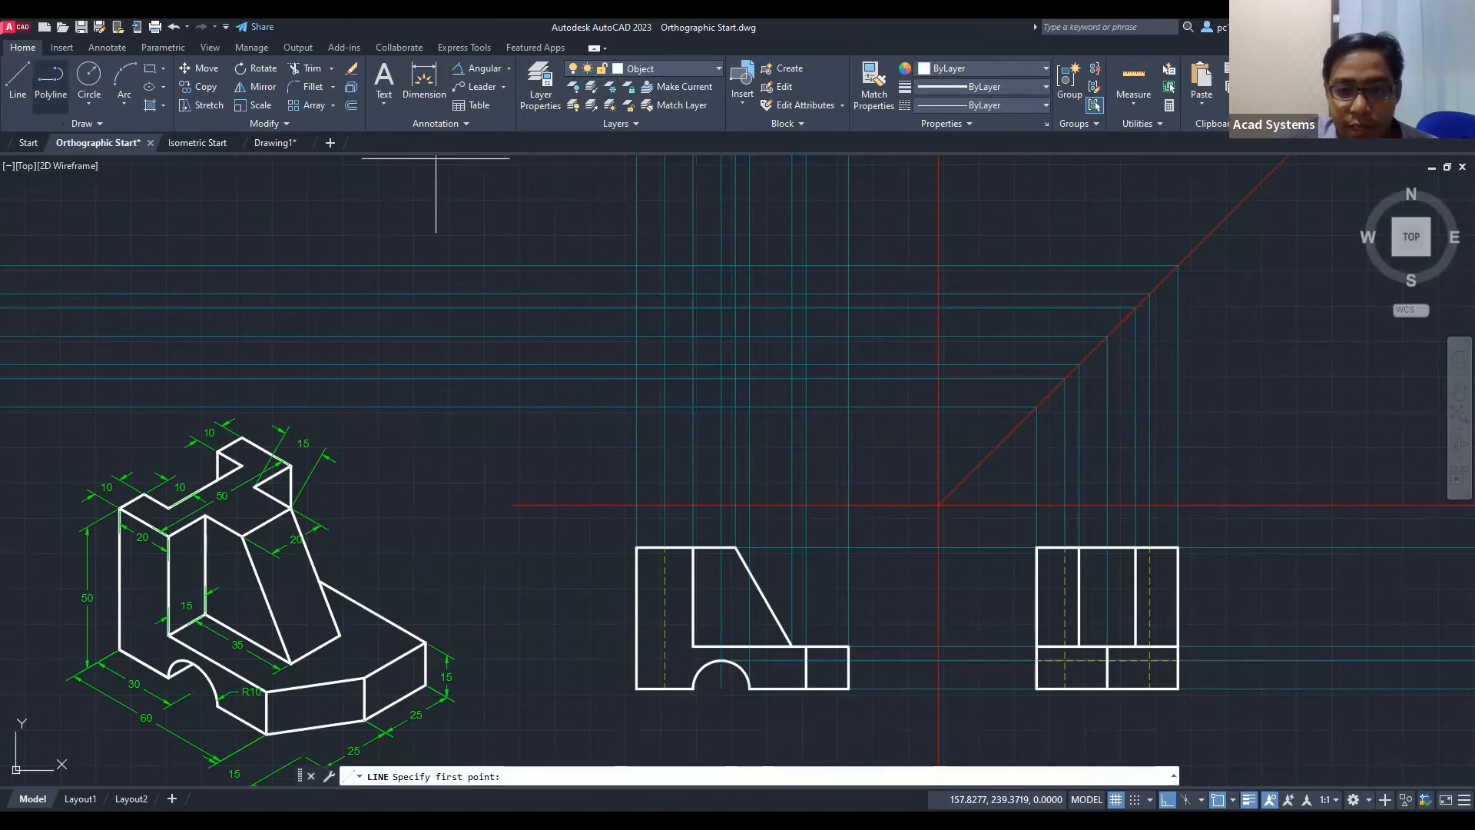
pyautogui.click(636, 266)
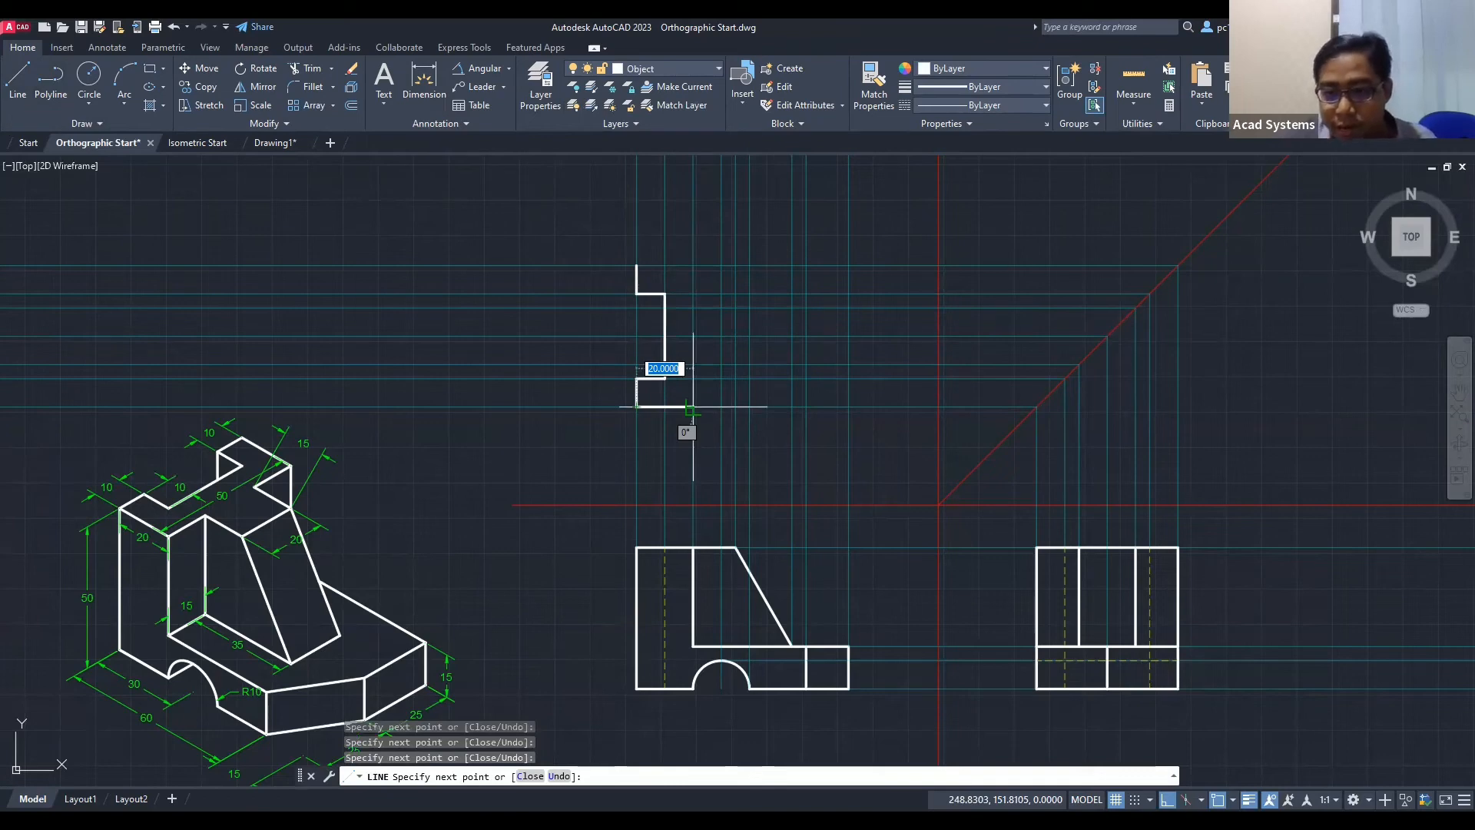
pyautogui.click(693, 408)
pyautogui.press('Escape')
pyautogui.click(1078, 528)
pyautogui.press('Escape')
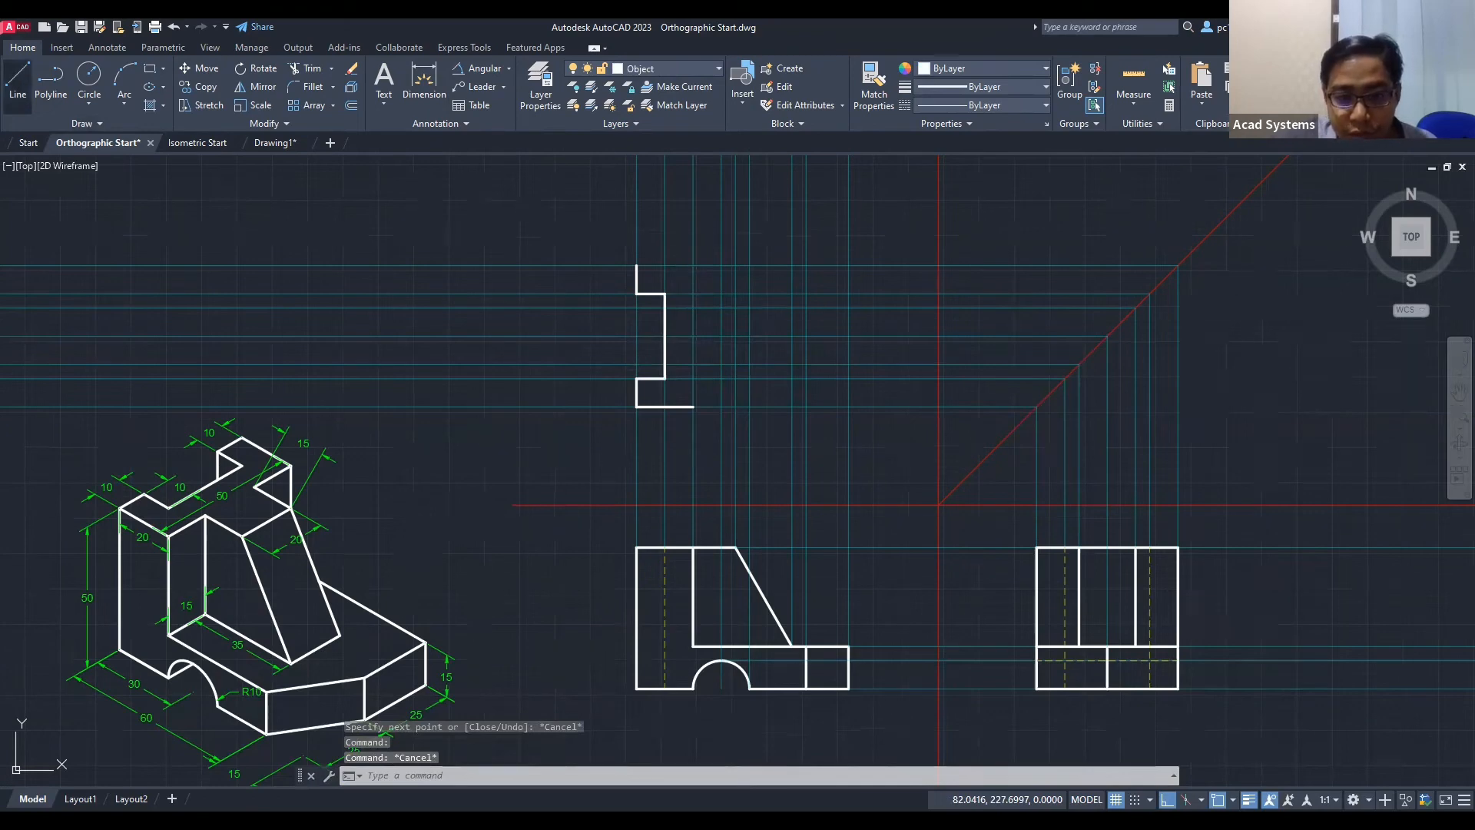
pyautogui.click(736, 492)
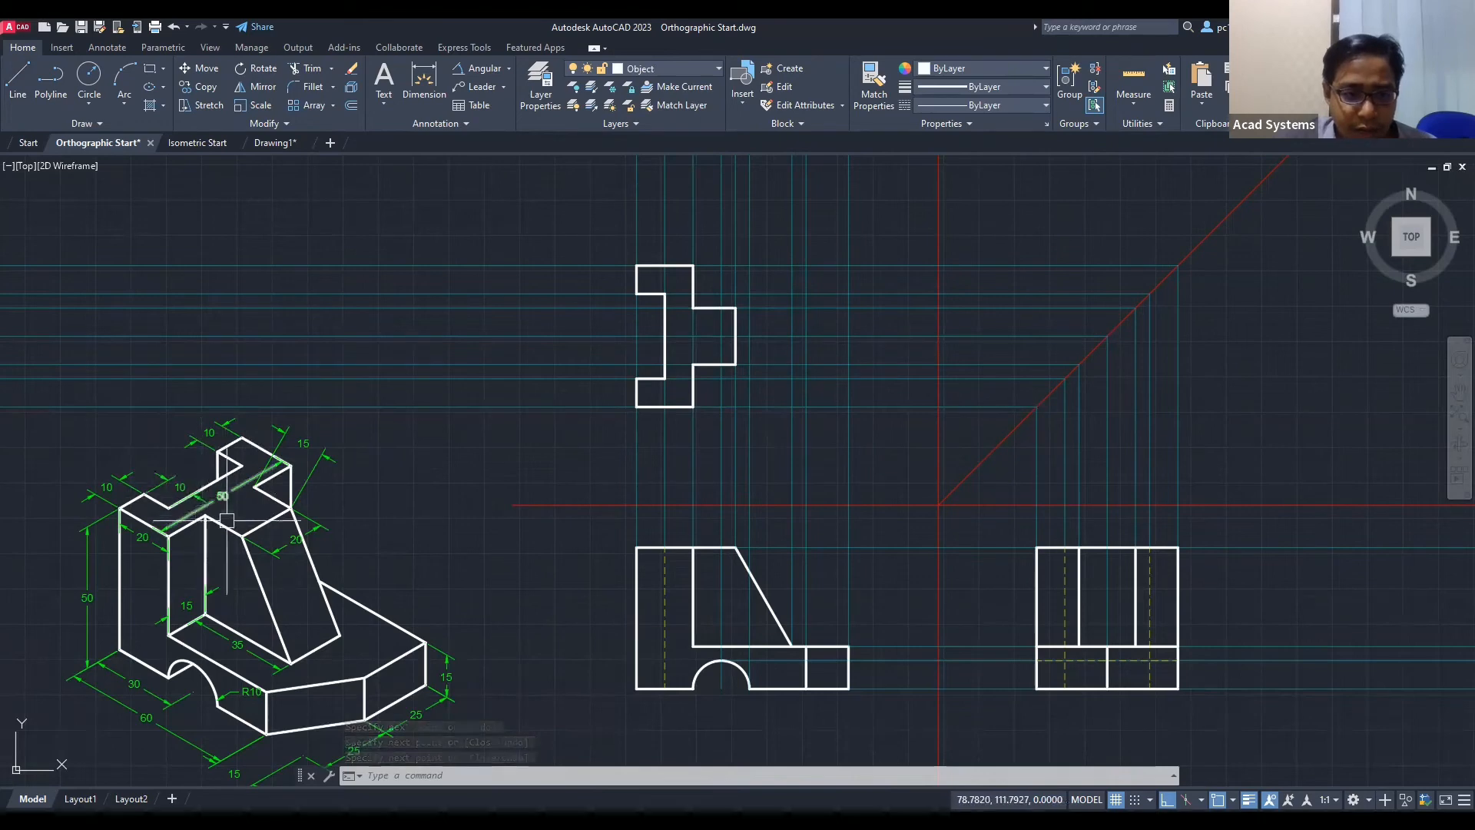
# Step: Draw the rib's sloped face in the top view, extending from the rib's flat top to the slope's lower-end projection ray
pyautogui.click(750, 572)
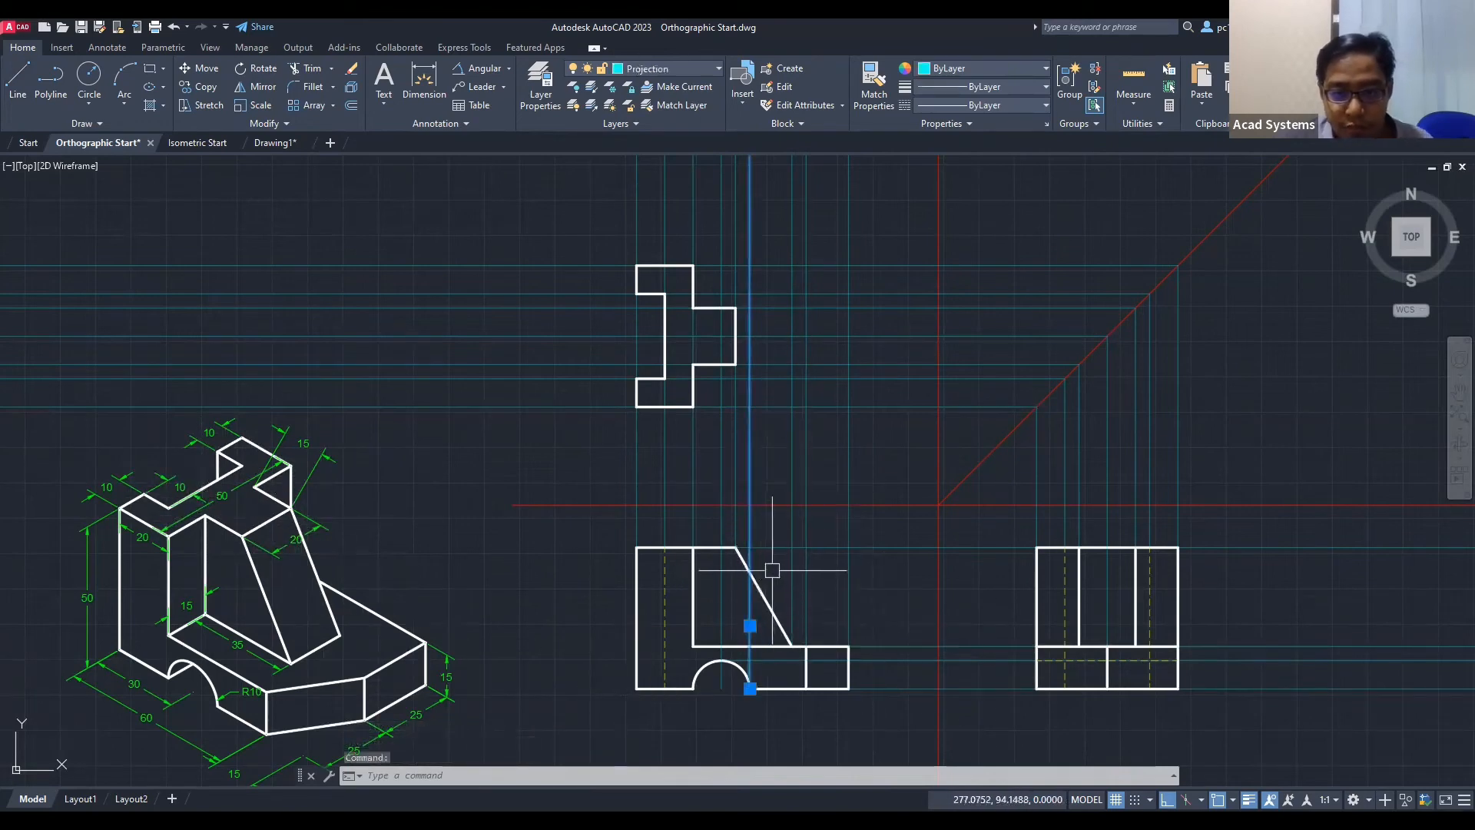
pyautogui.press('Escape')
pyautogui.click(770, 581)
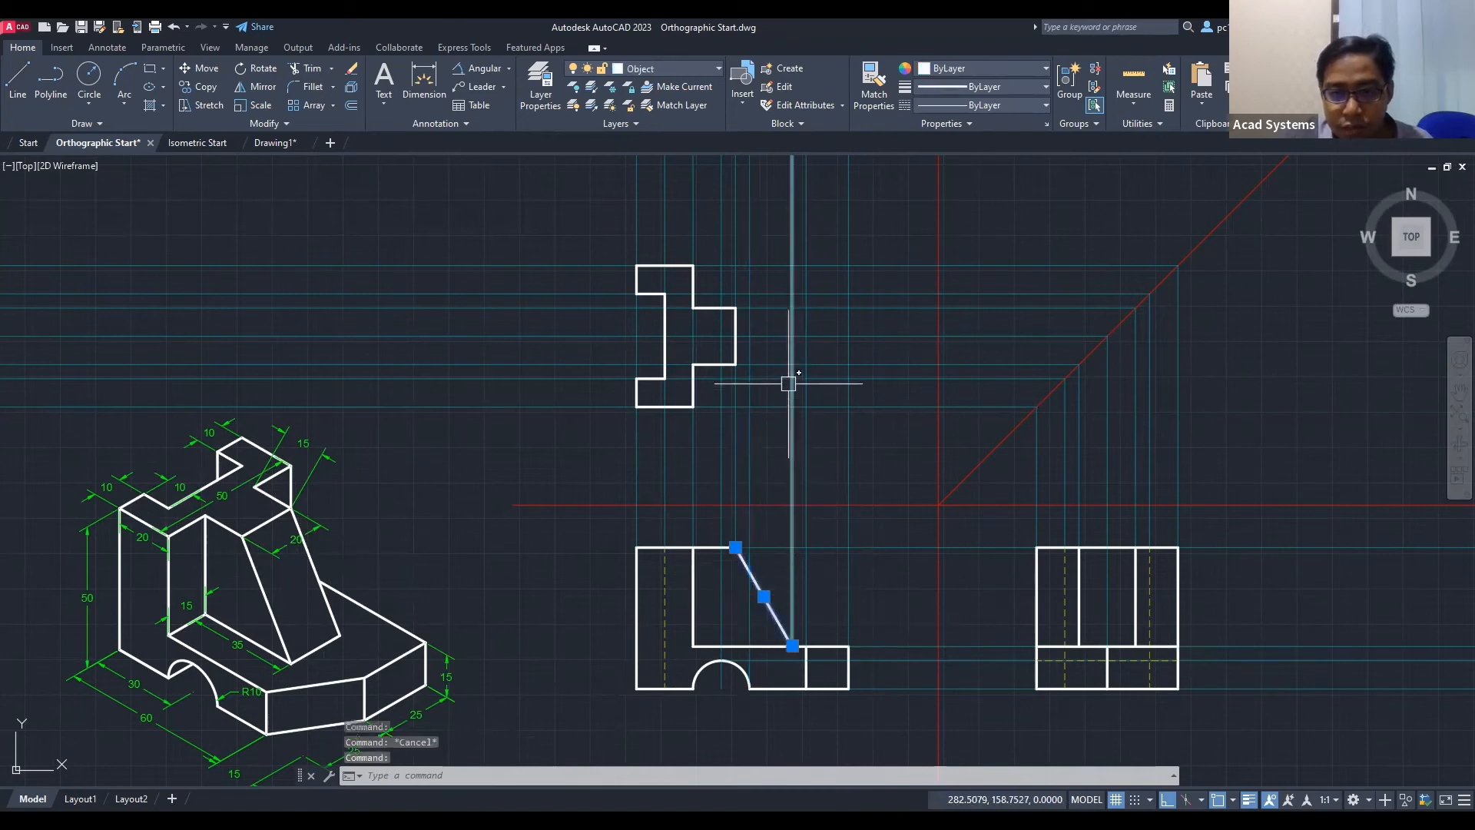
pyautogui.click(792, 339)
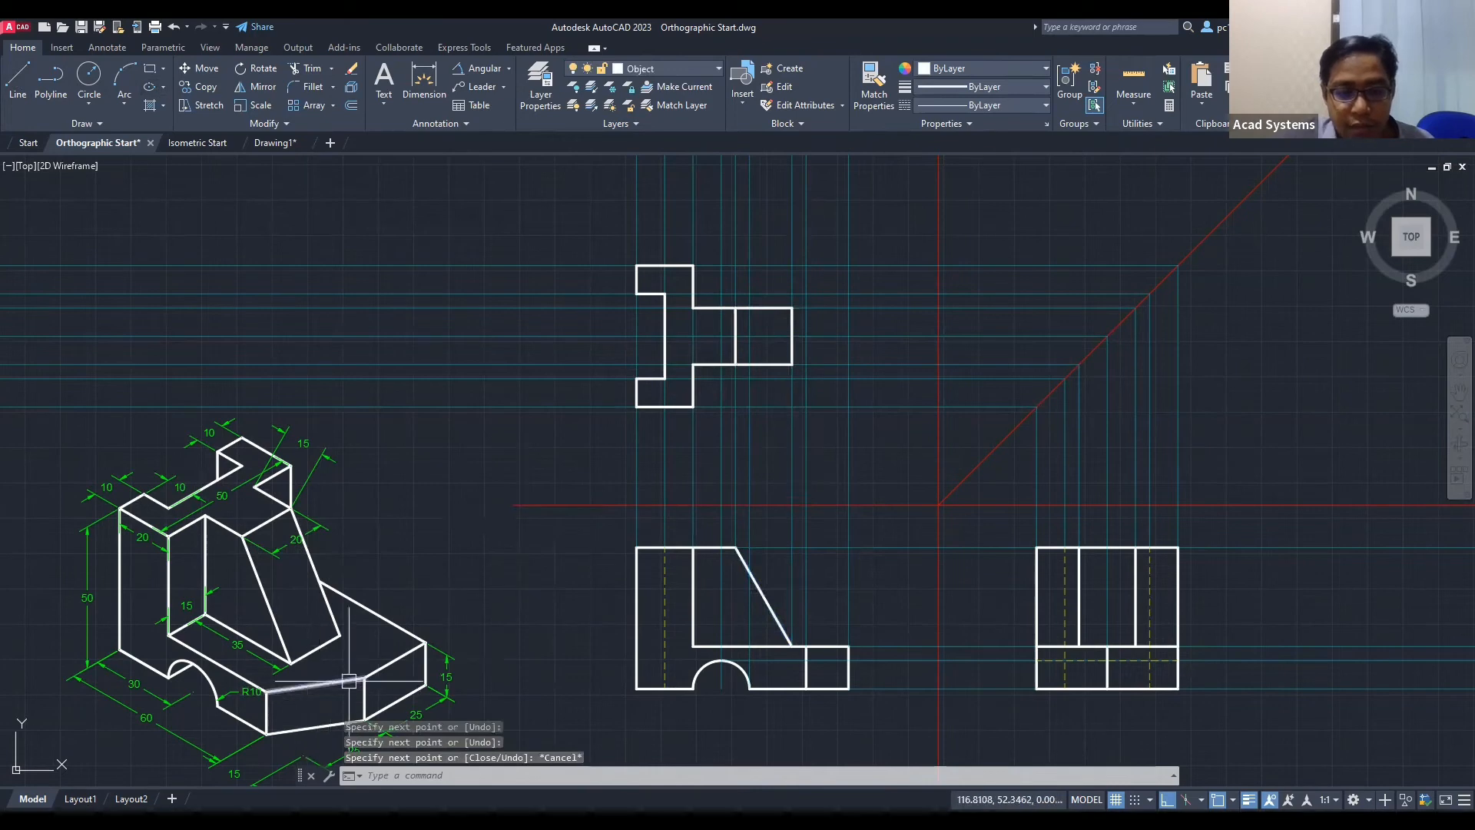
# Step: Draw the base outline in the top view with its angled front corner, joining both ends to the upright's outline
pyautogui.moveTo(322, 669); pyautogui.dragTo(311, 644, button='middle')
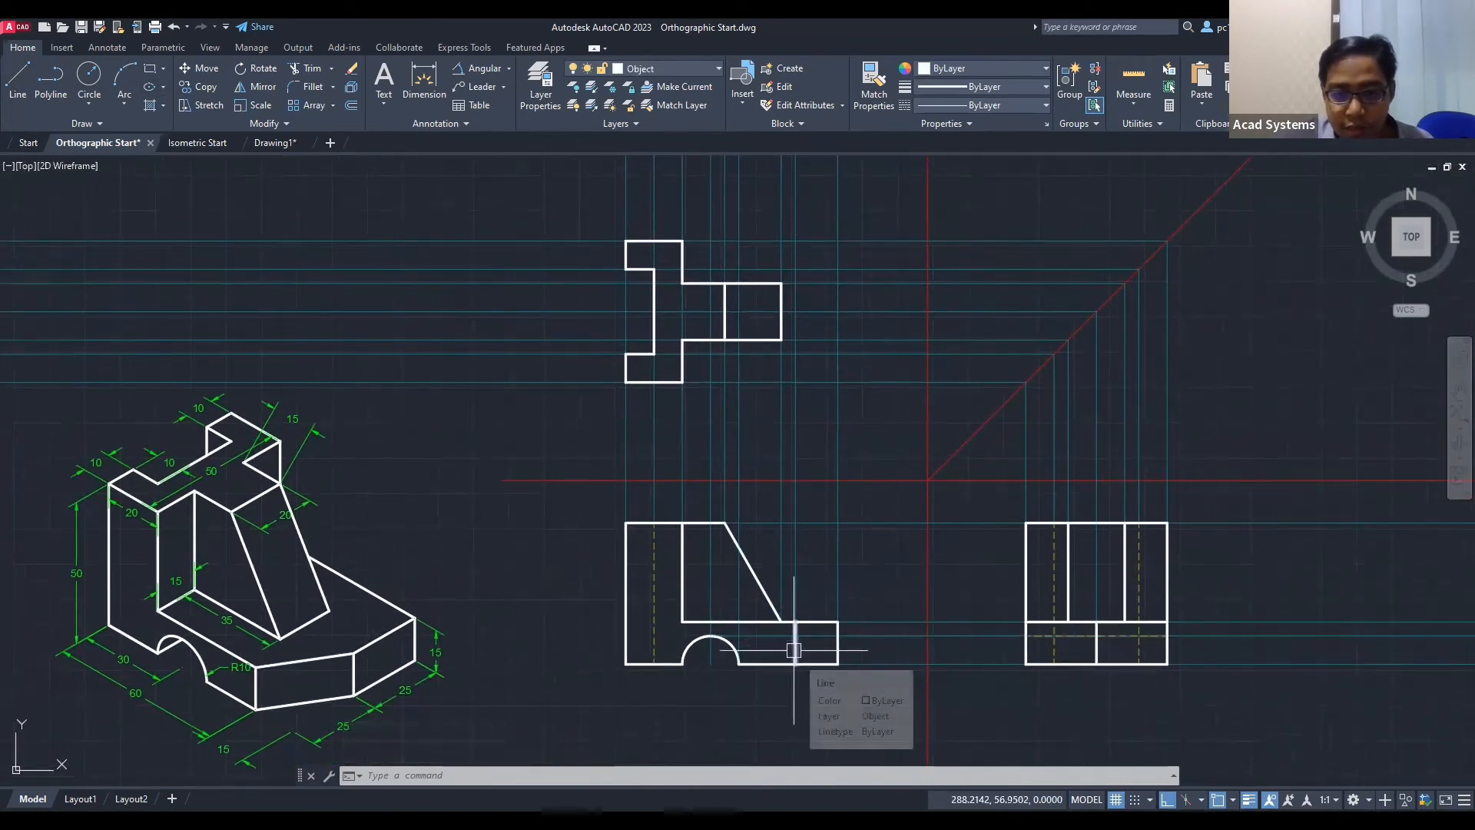
pyautogui.click(1097, 650)
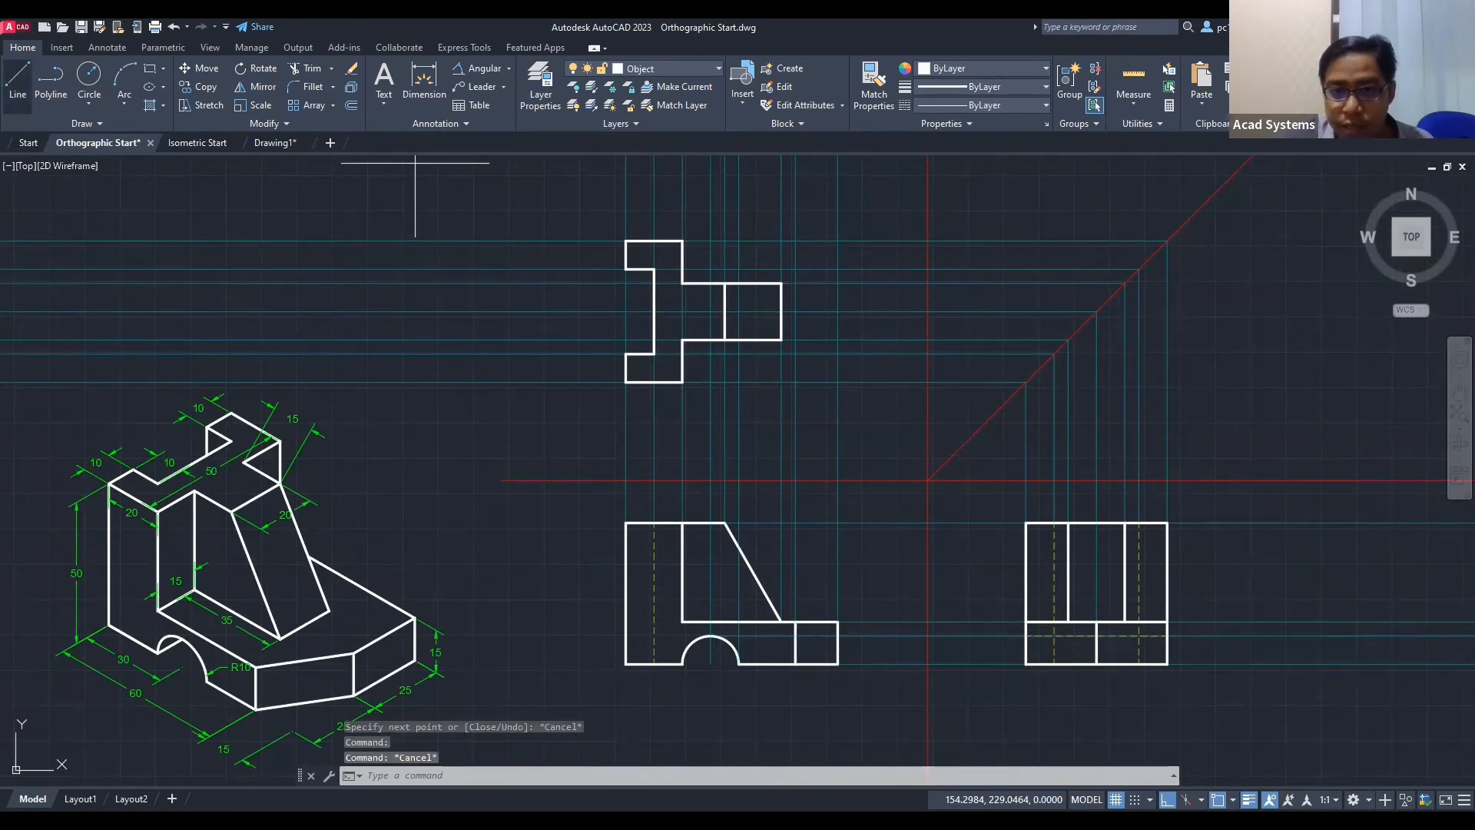
pyautogui.press('space')
pyautogui.click(837, 312)
pyautogui.click(797, 381)
pyautogui.press('space')
pyautogui.click(797, 382)
pyautogui.click(683, 381)
pyautogui.press('space')
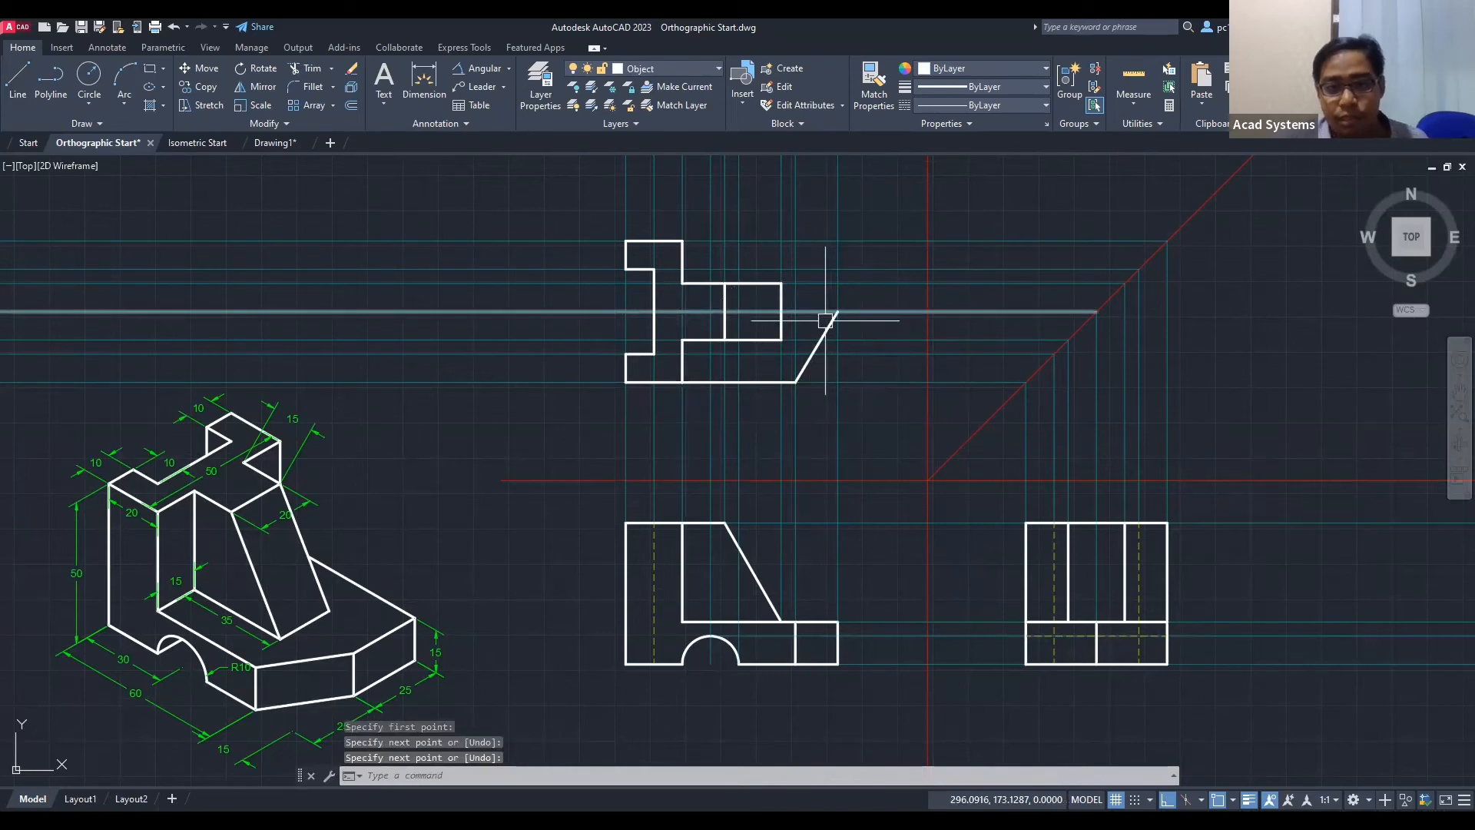
pyautogui.click(838, 240)
pyautogui.click(683, 240)
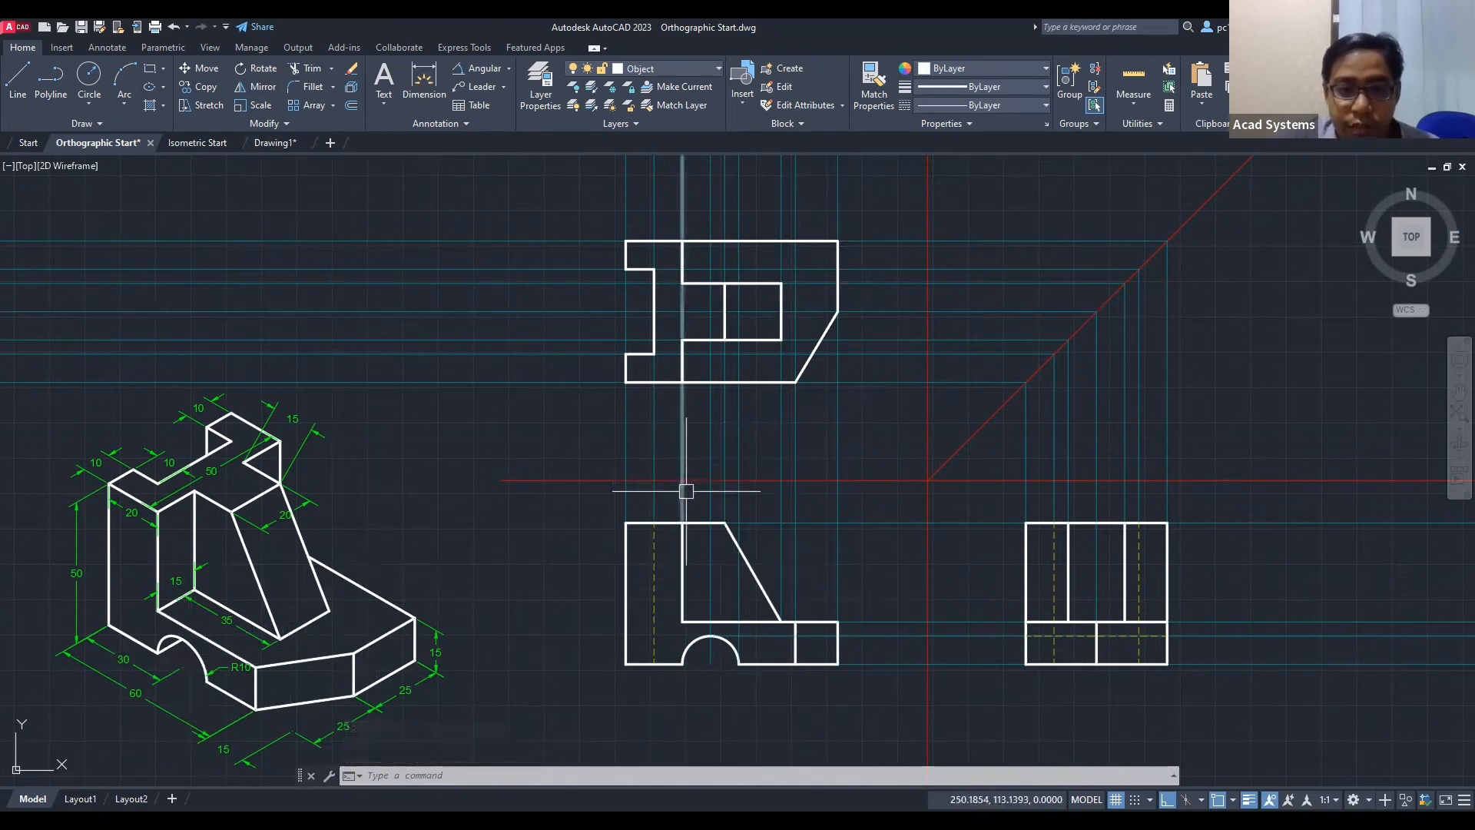
# Step: Make the Hidden layer current and draw two vertical hidden lines across the top view at the arc cutout's edges
pyautogui.click(678, 68)
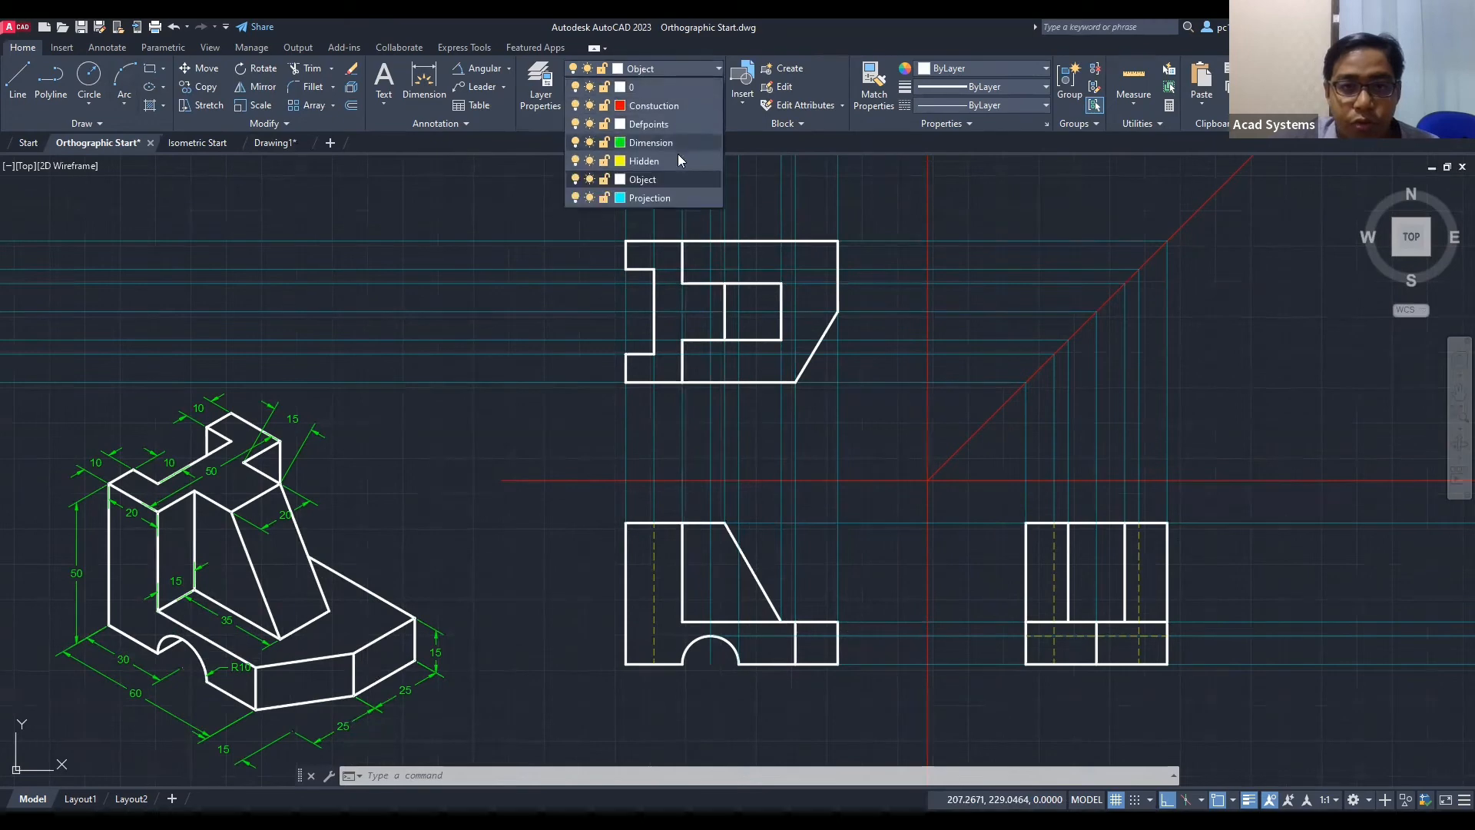
pyautogui.click(673, 160)
pyautogui.click(17, 77)
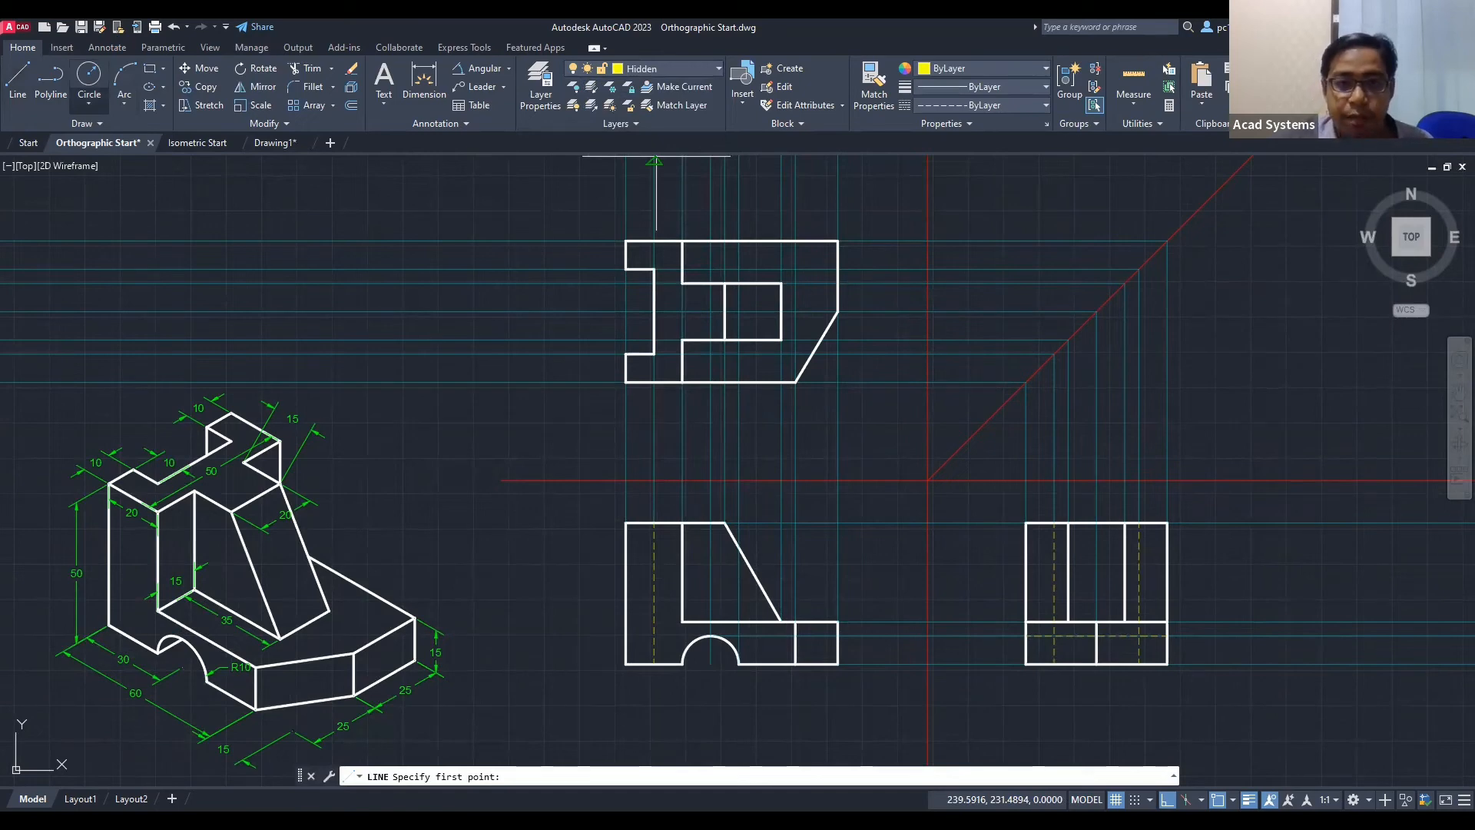
pyautogui.click(1093, 311)
pyautogui.click(820, 302)
pyautogui.press('Return')
pyautogui.scroll(-3, 748, 350)
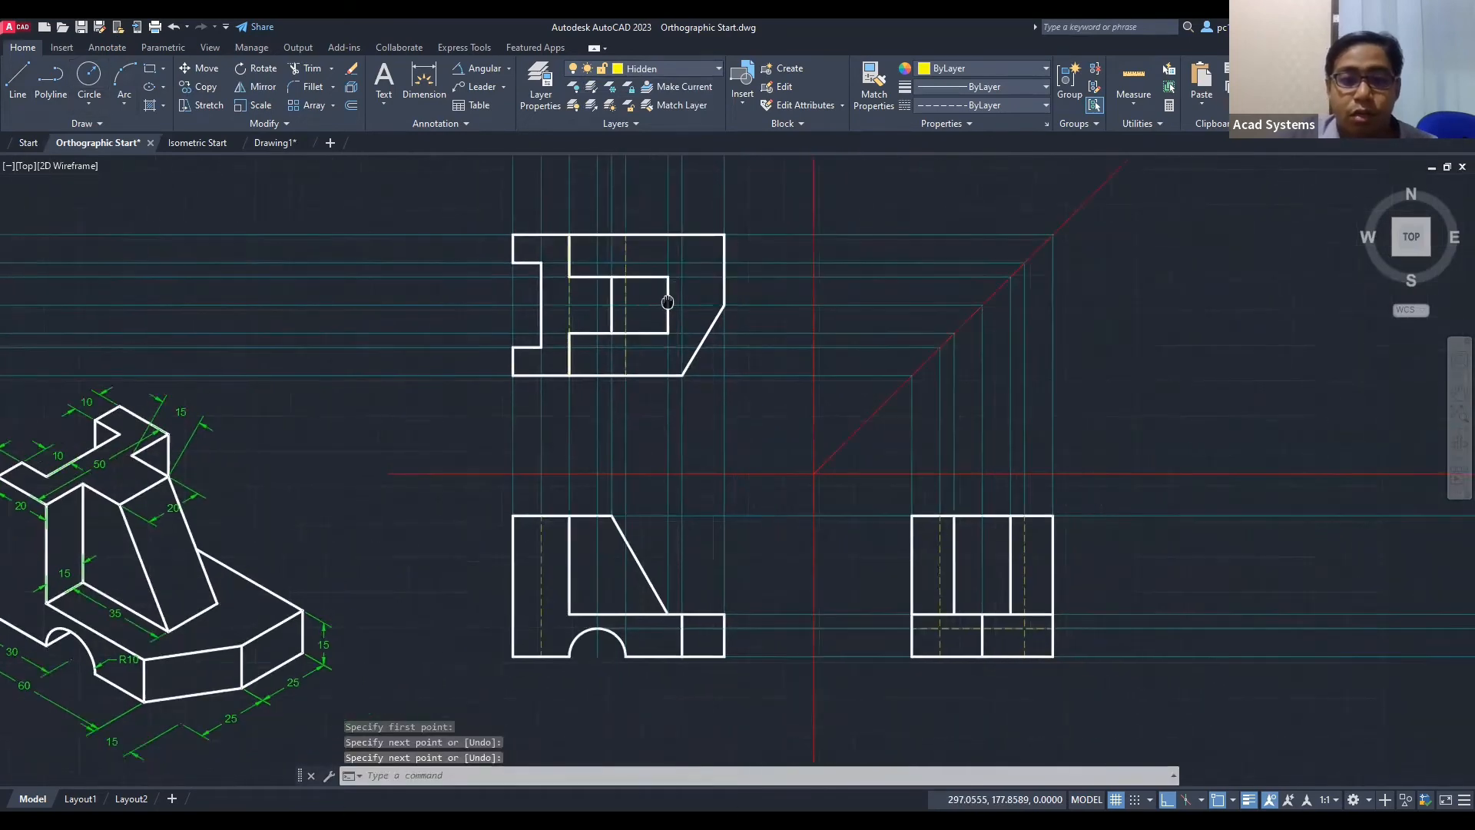
pyautogui.moveTo(747, 349); pyautogui.dragTo(691, 390, button='middle')
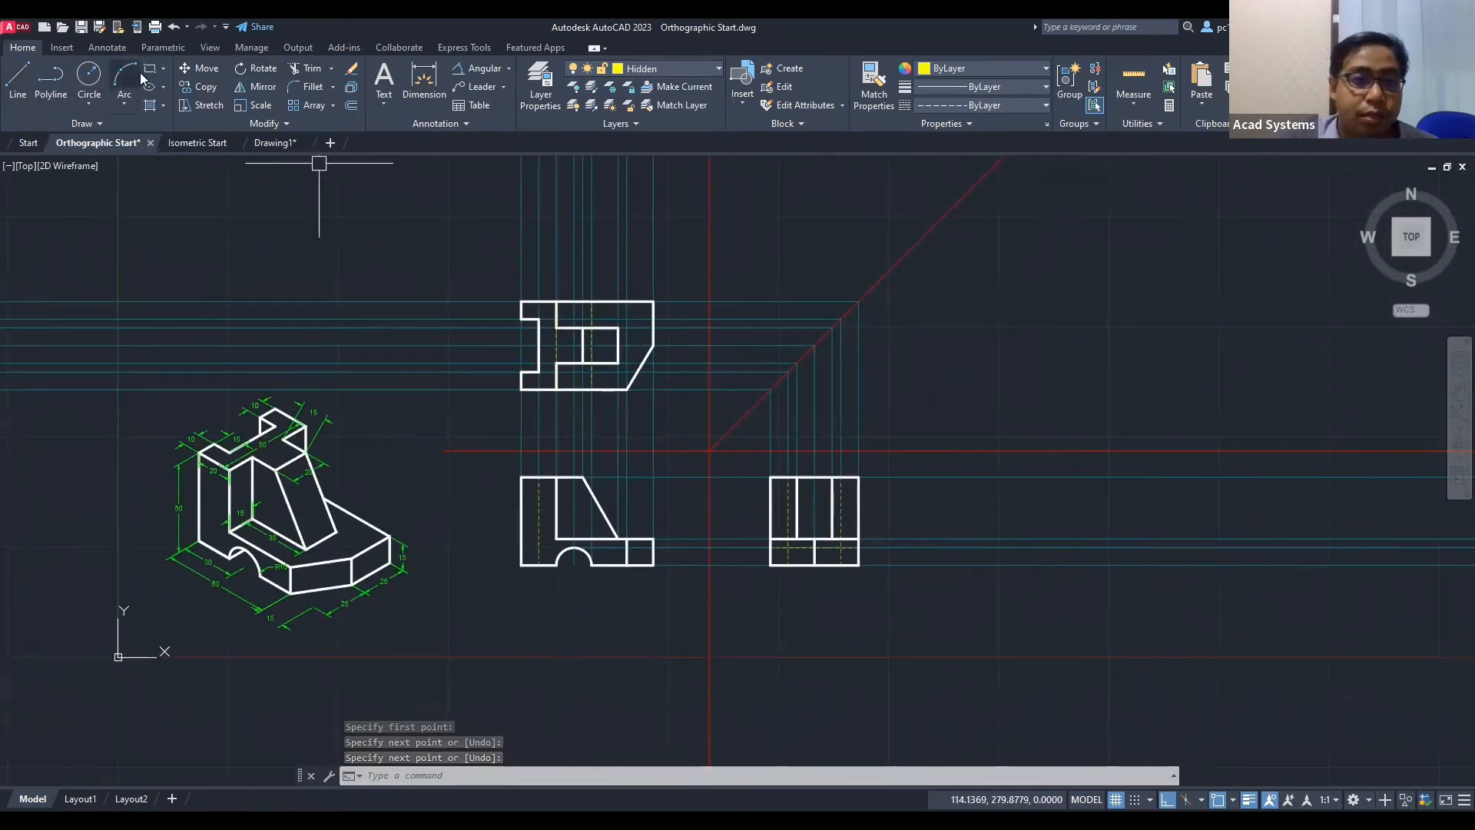
# Step: Make the Constuction layer current and draw a rectangle enclosing the front, side and top views
pyautogui.click(683, 70)
pyautogui.click(649, 127)
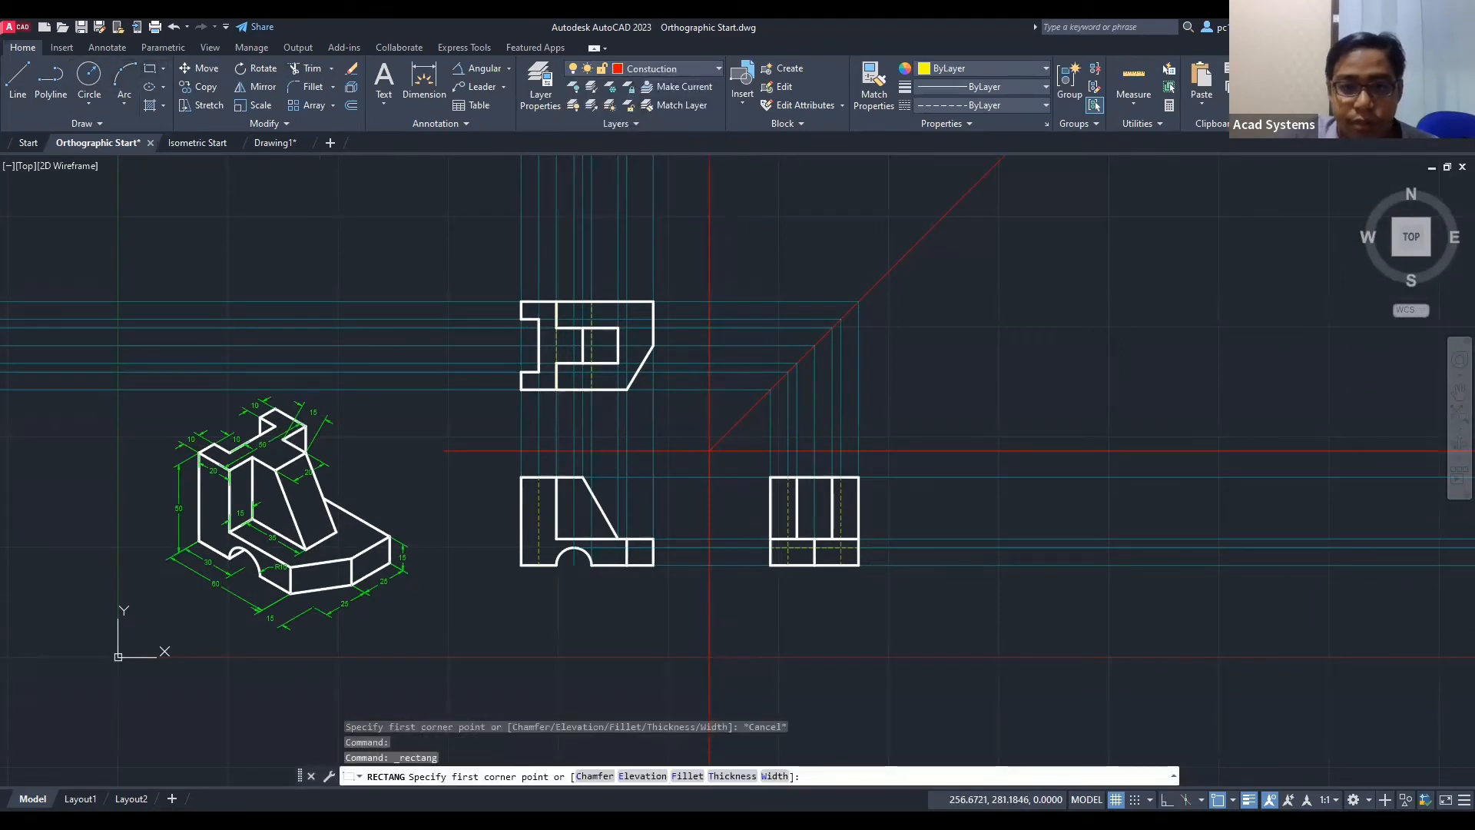
pyautogui.click(485, 263)
pyautogui.click(894, 614)
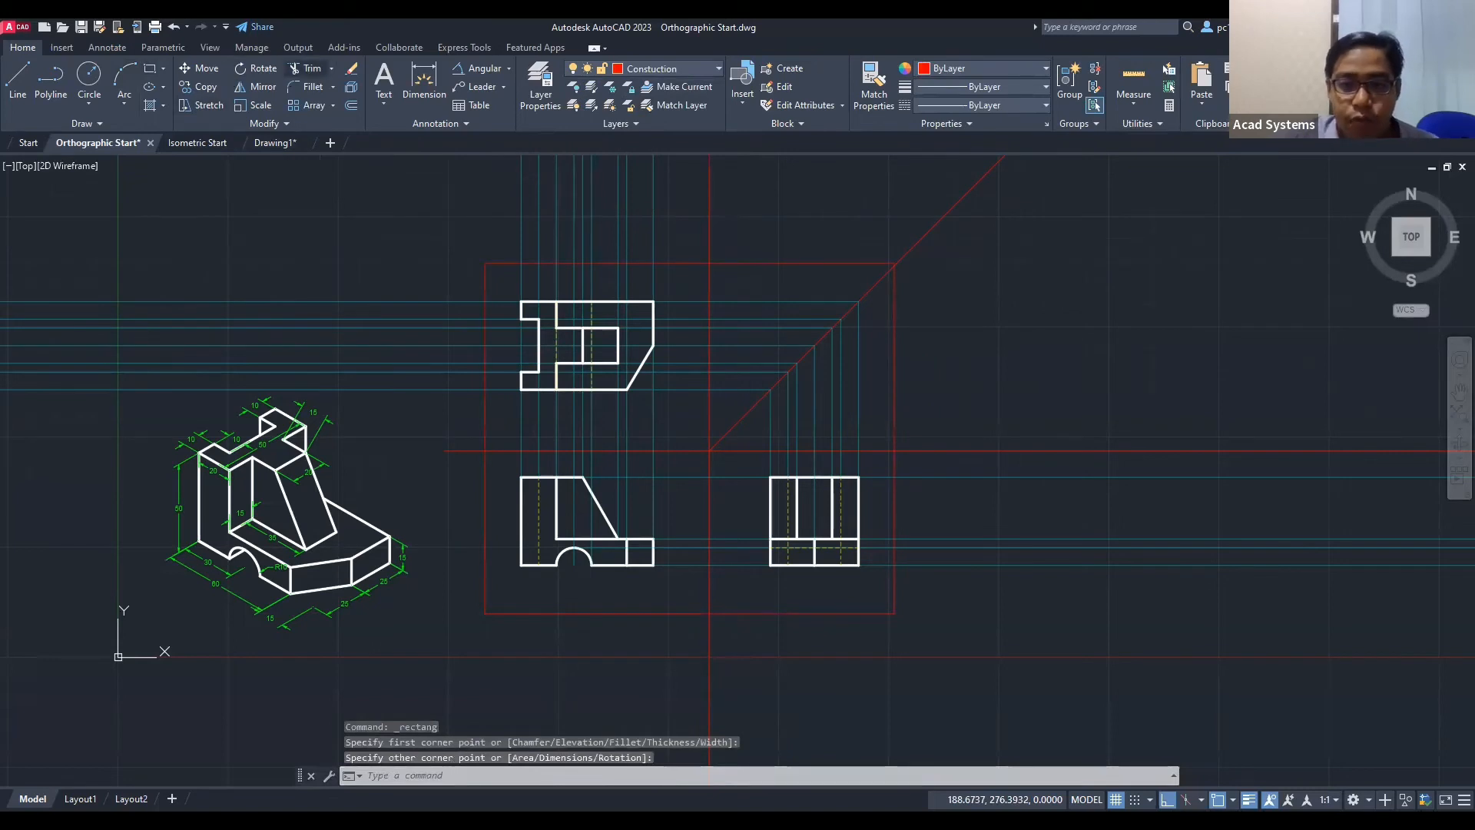
# Step: Trim the projection rays and construction lines outside the rectangle around the three views
pyautogui.click(306, 68)
pyautogui.press('Escape')
pyautogui.press('Escape')
pyautogui.scroll(2, 592, 231)
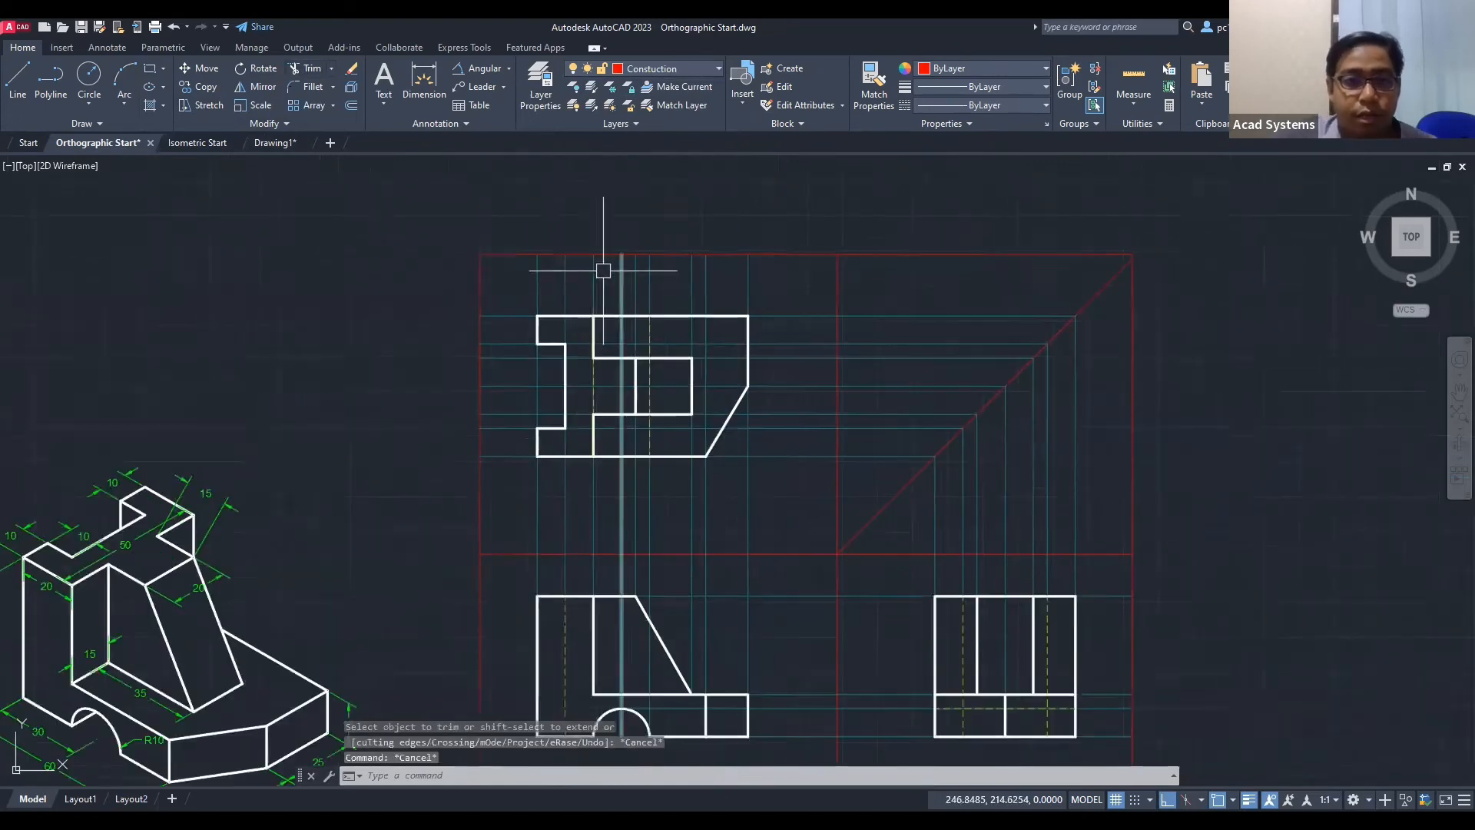
pyautogui.scroll(-3, 625, 154)
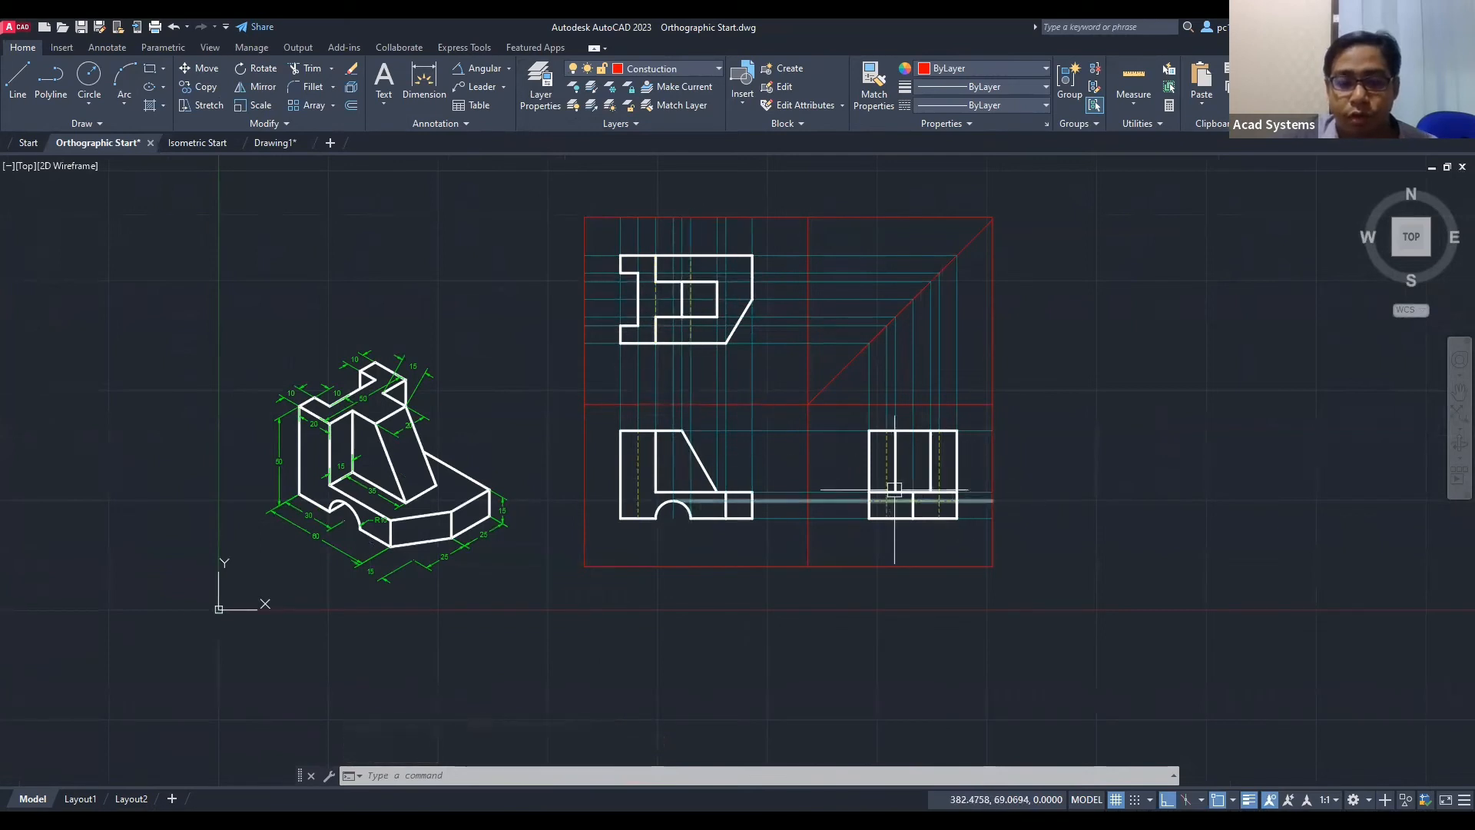
pyautogui.moveTo(680, 219); pyautogui.dragTo(634, 229, button='middle')
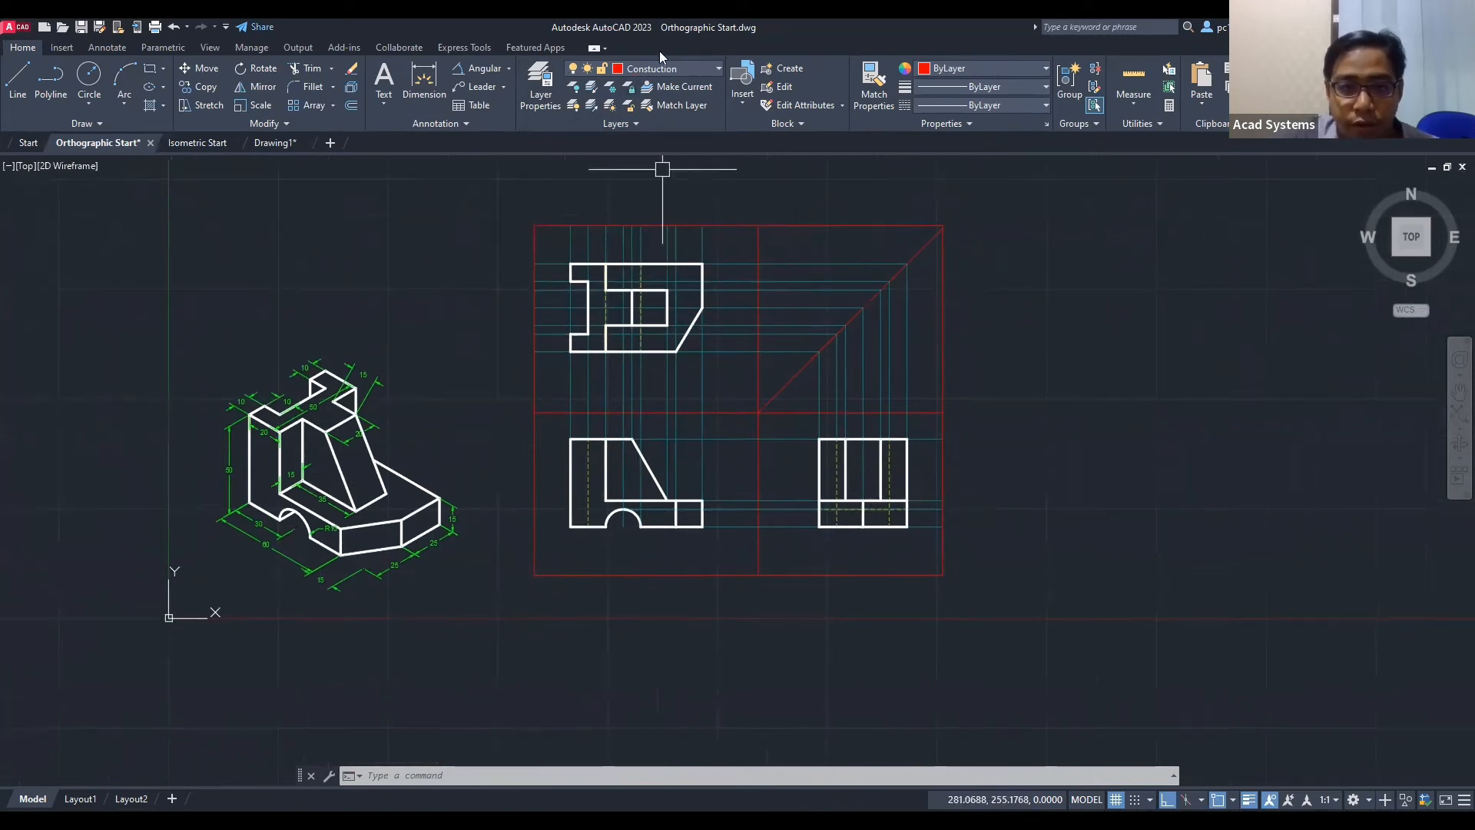
# Step: Turn off the Constuction, Projection and Hidden layers, including Constuction as the current layer
pyautogui.click(678, 67)
pyautogui.click(576, 105)
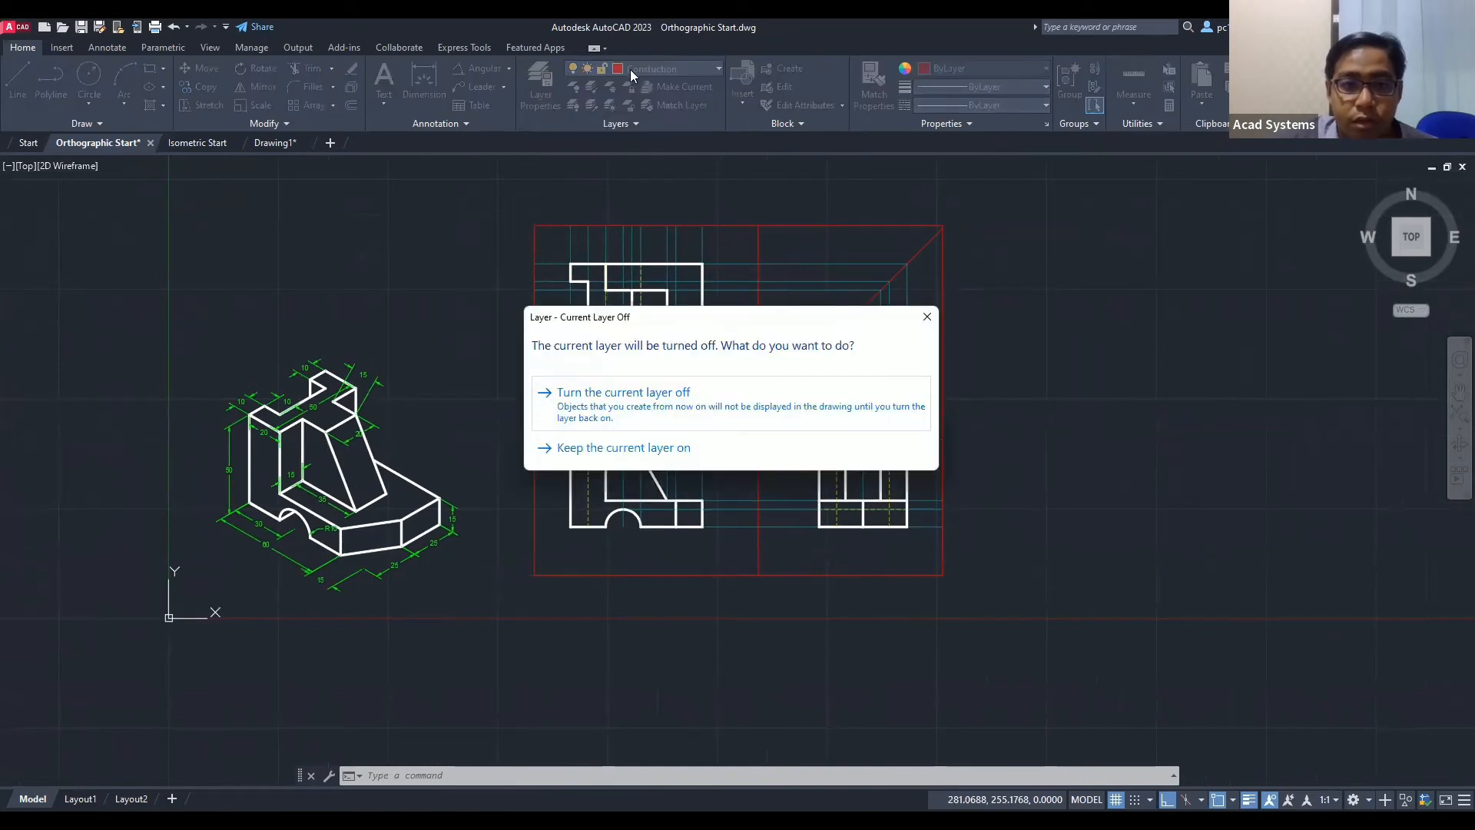
pyautogui.press('Return')
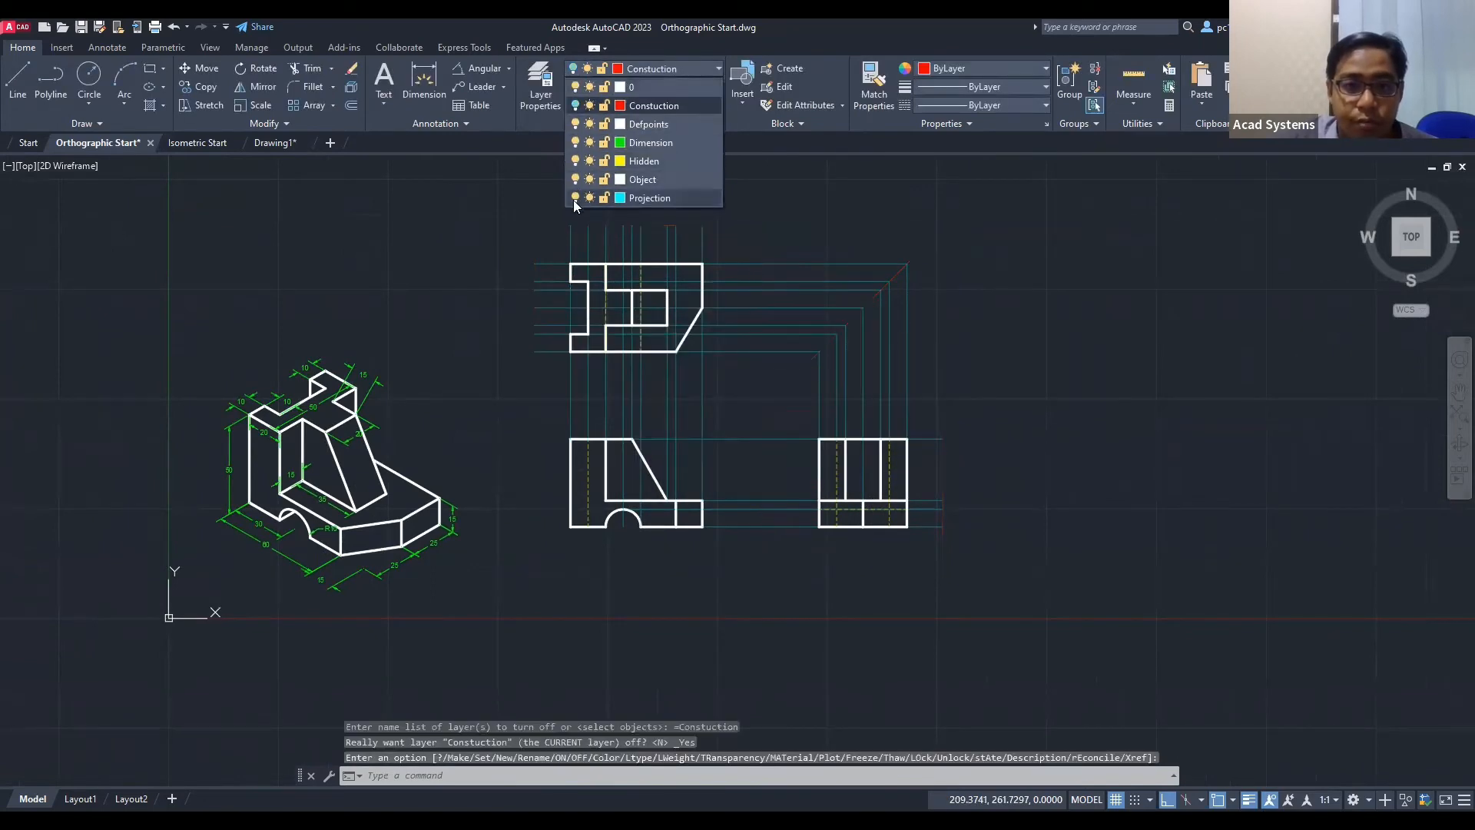
pyautogui.click(574, 198)
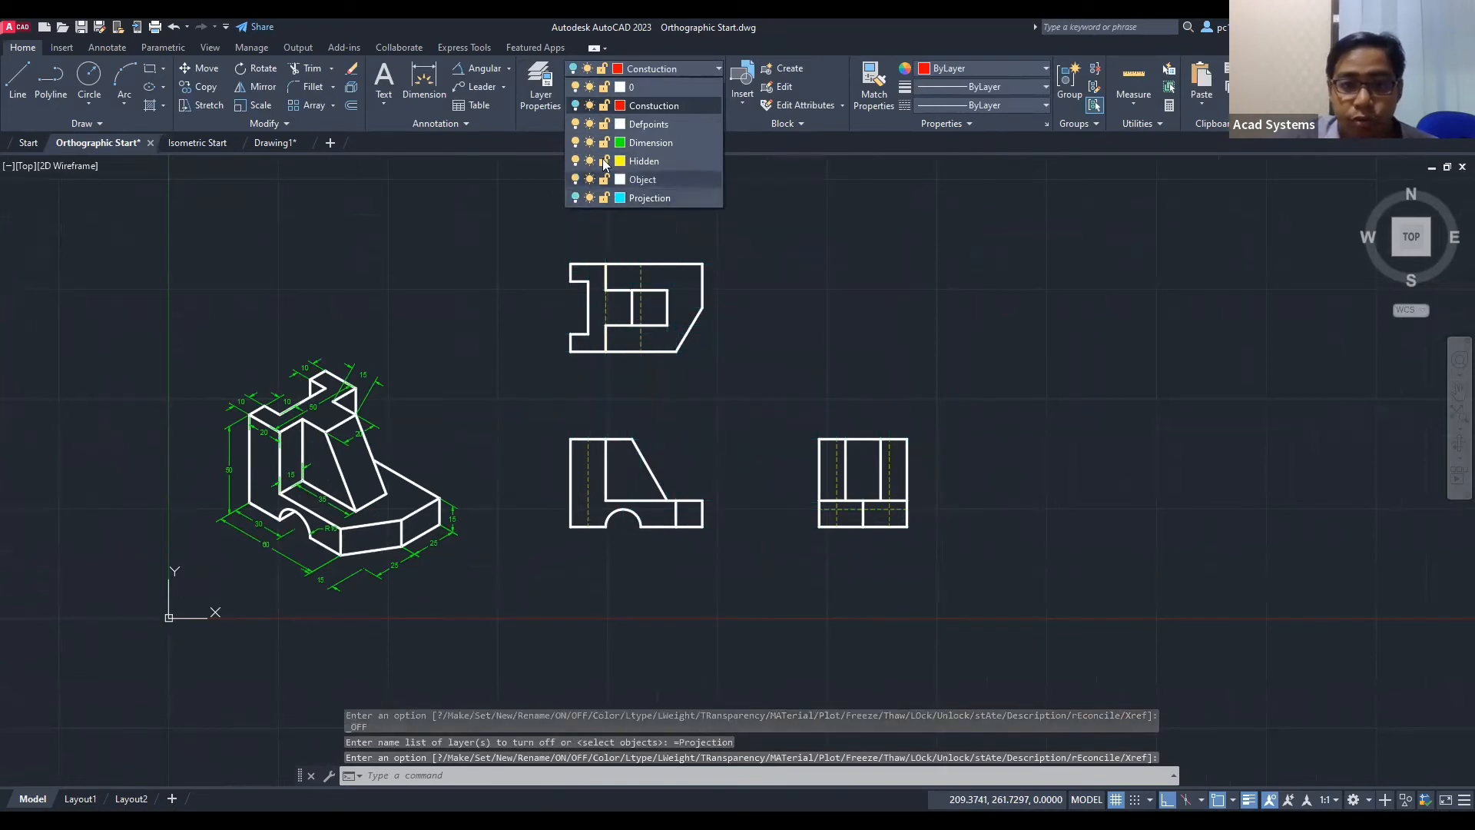
pyautogui.click(575, 160)
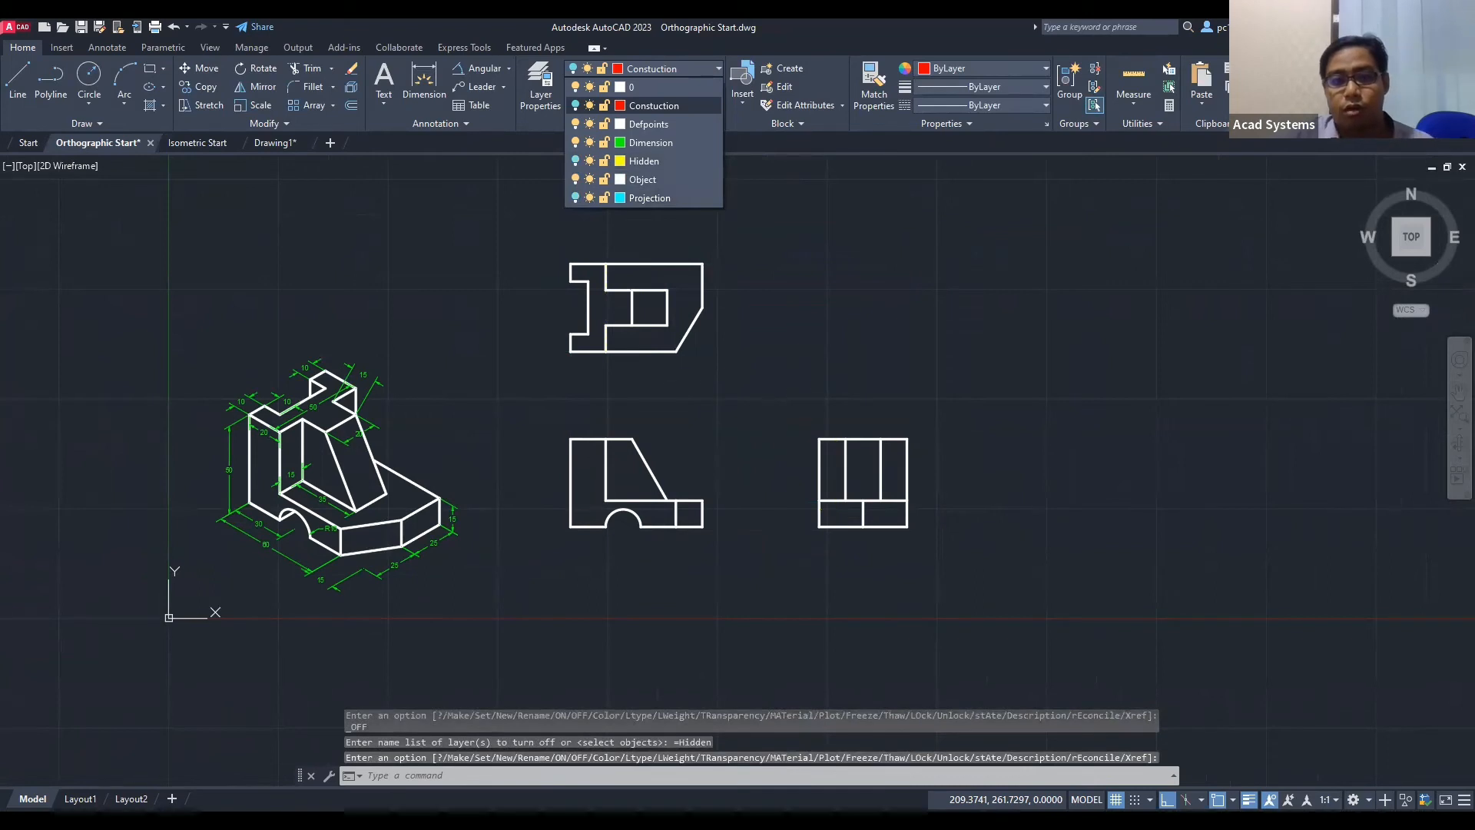
pyautogui.scroll(2, 707, 349)
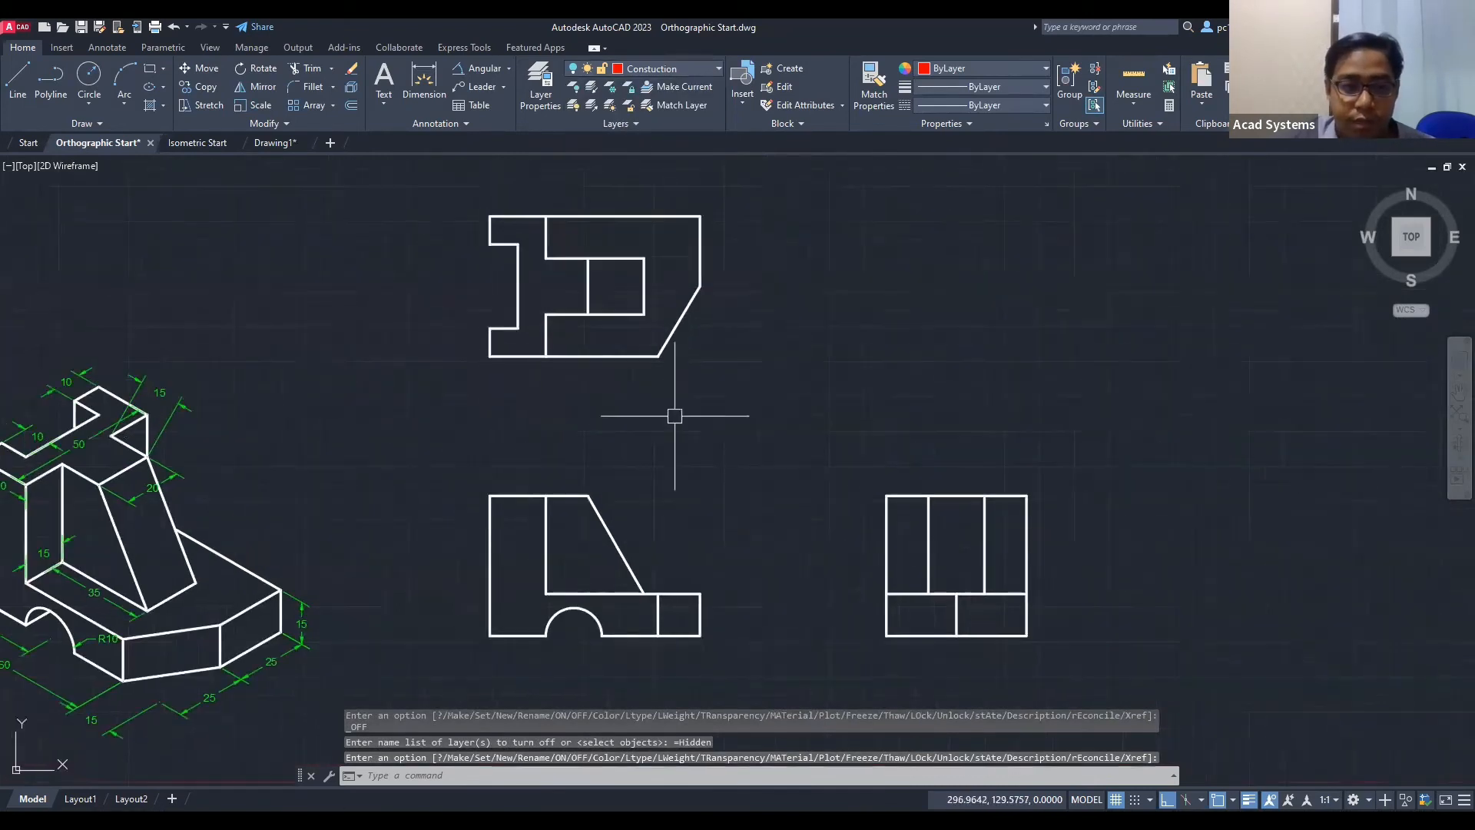
pyautogui.scroll(-2, 682, 421)
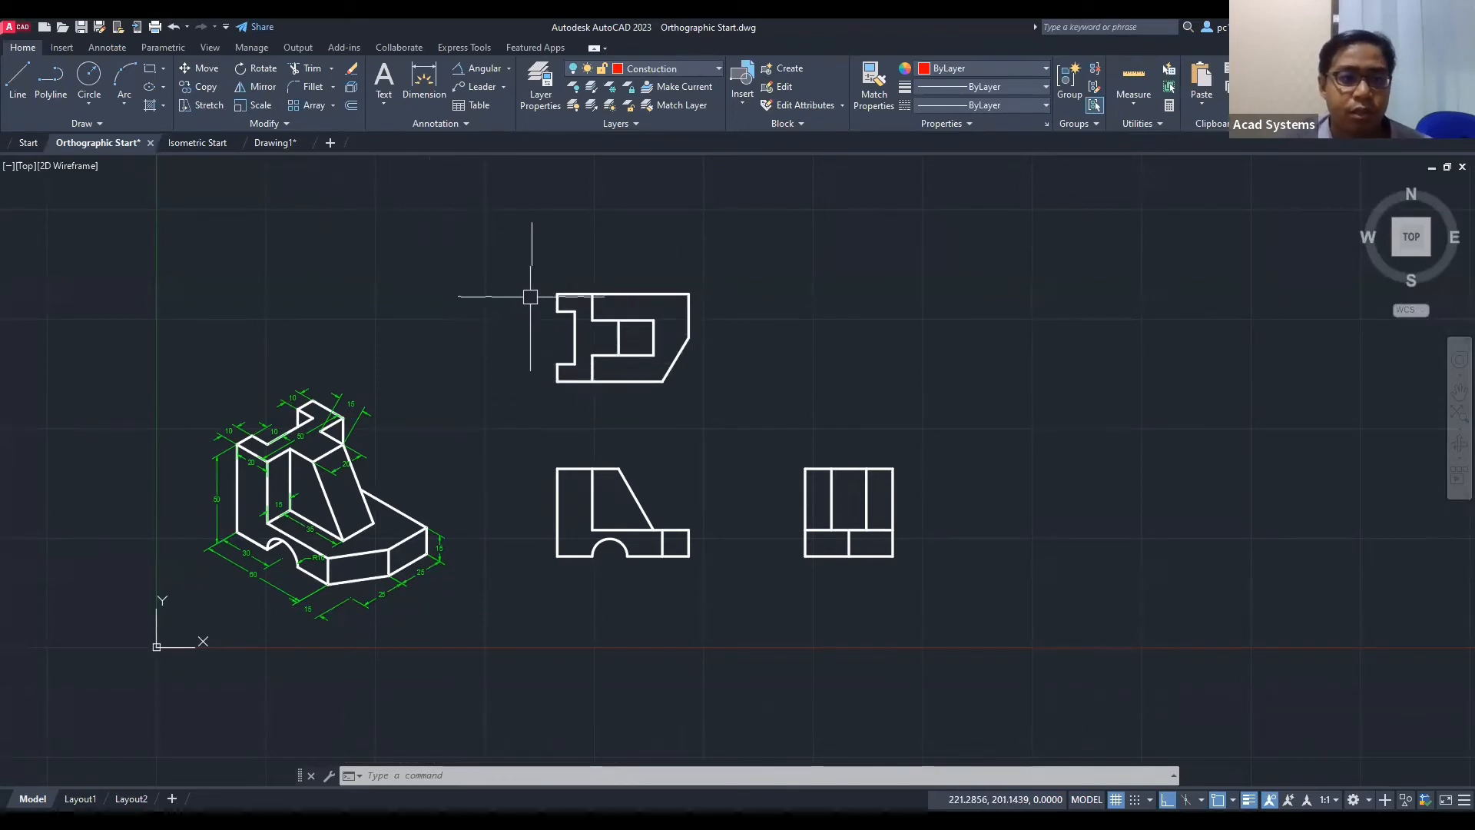
pyautogui.moveTo(424, 292); pyautogui.dragTo(359, 320, button='middle')
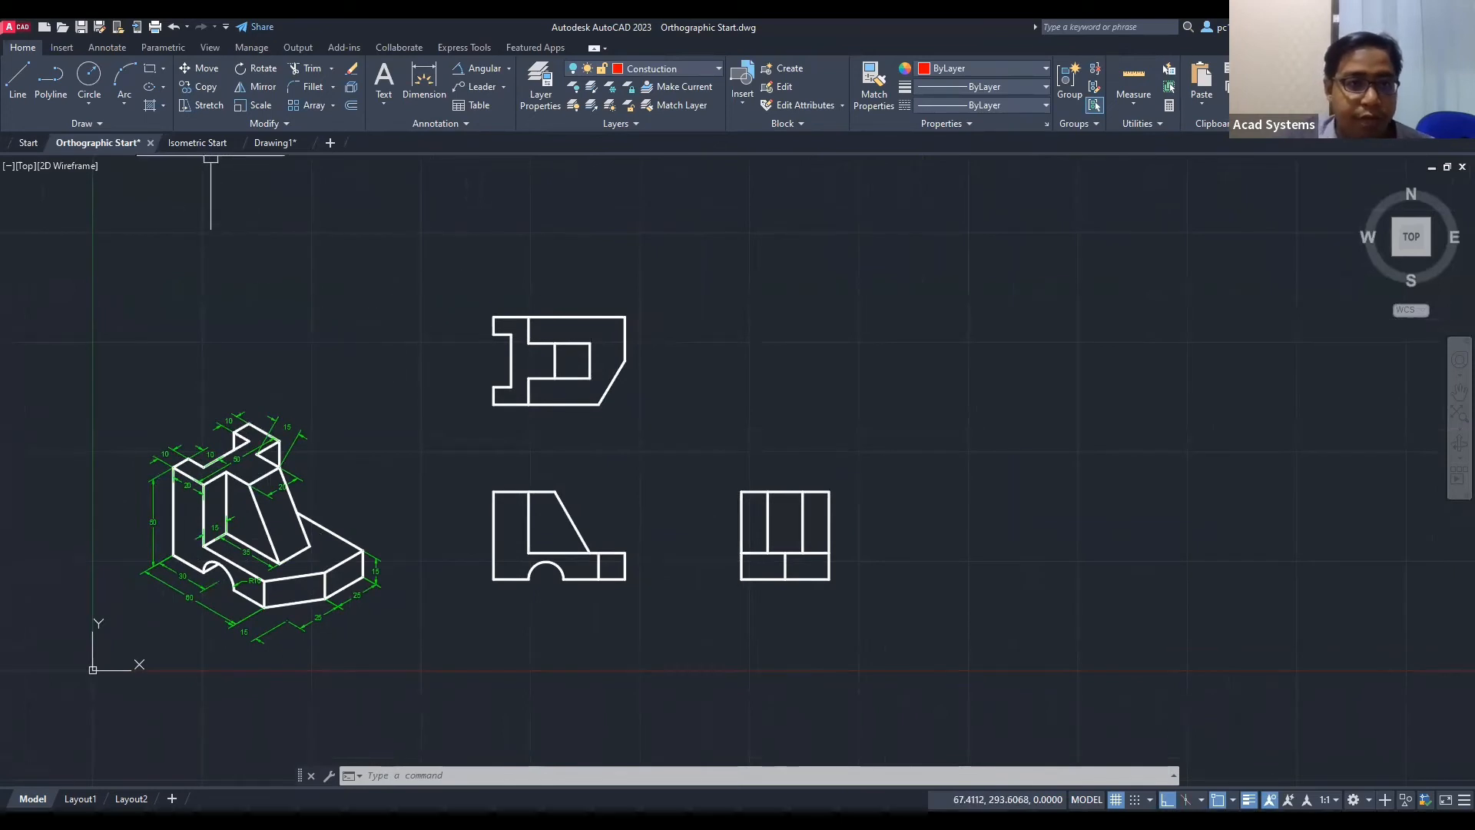
# Step: Switch from the Orthographic Start drawing to the Isometric Start drawing with the dimensioned top, front and side views
pyautogui.click(197, 143)
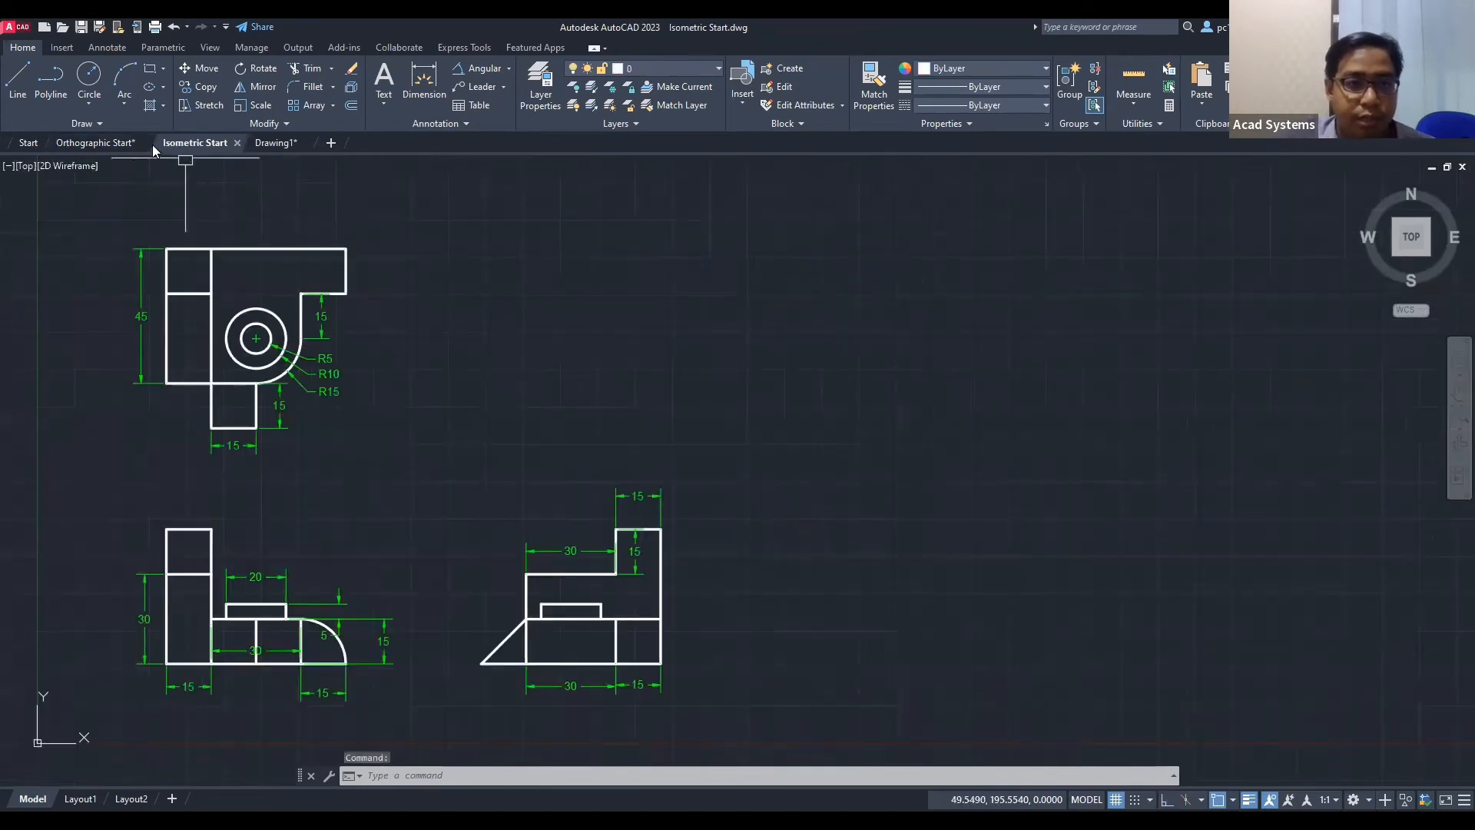
pyautogui.click(91, 143)
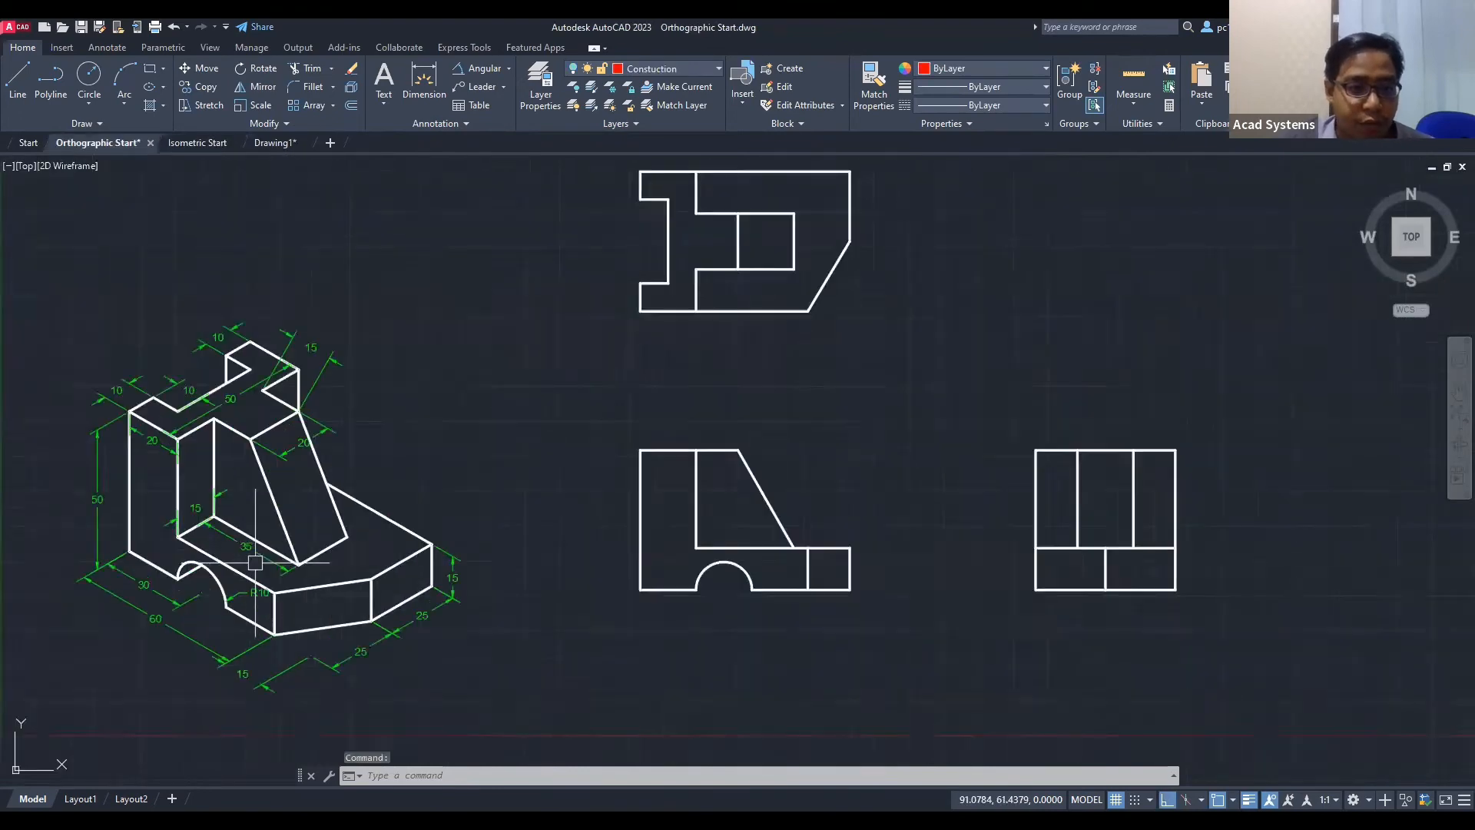
pyautogui.scroll(-2, 323, 525)
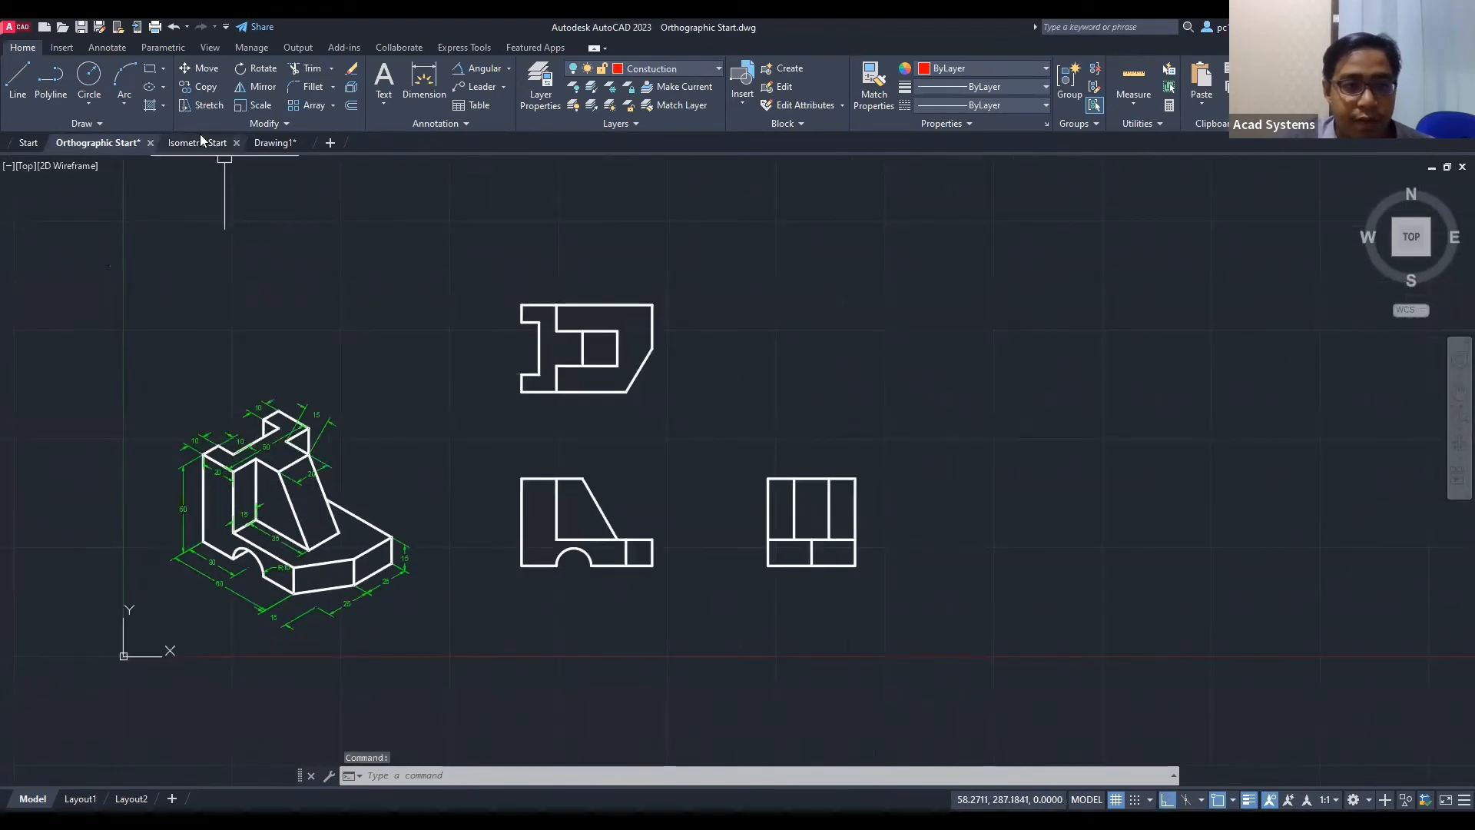
pyautogui.click(219, 143)
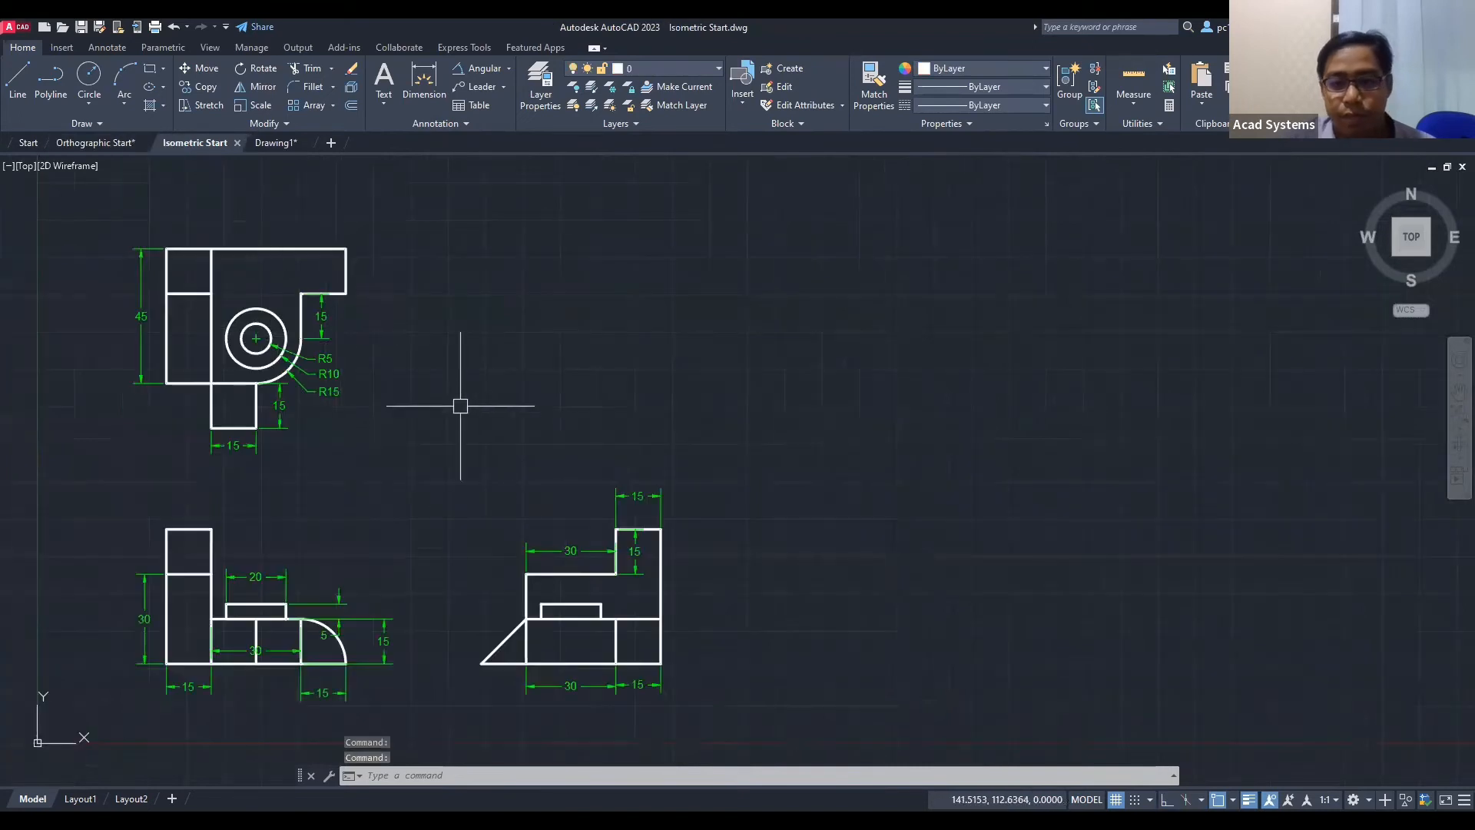
pyautogui.moveTo(451, 415); pyautogui.dragTo(399, 412, button='middle')
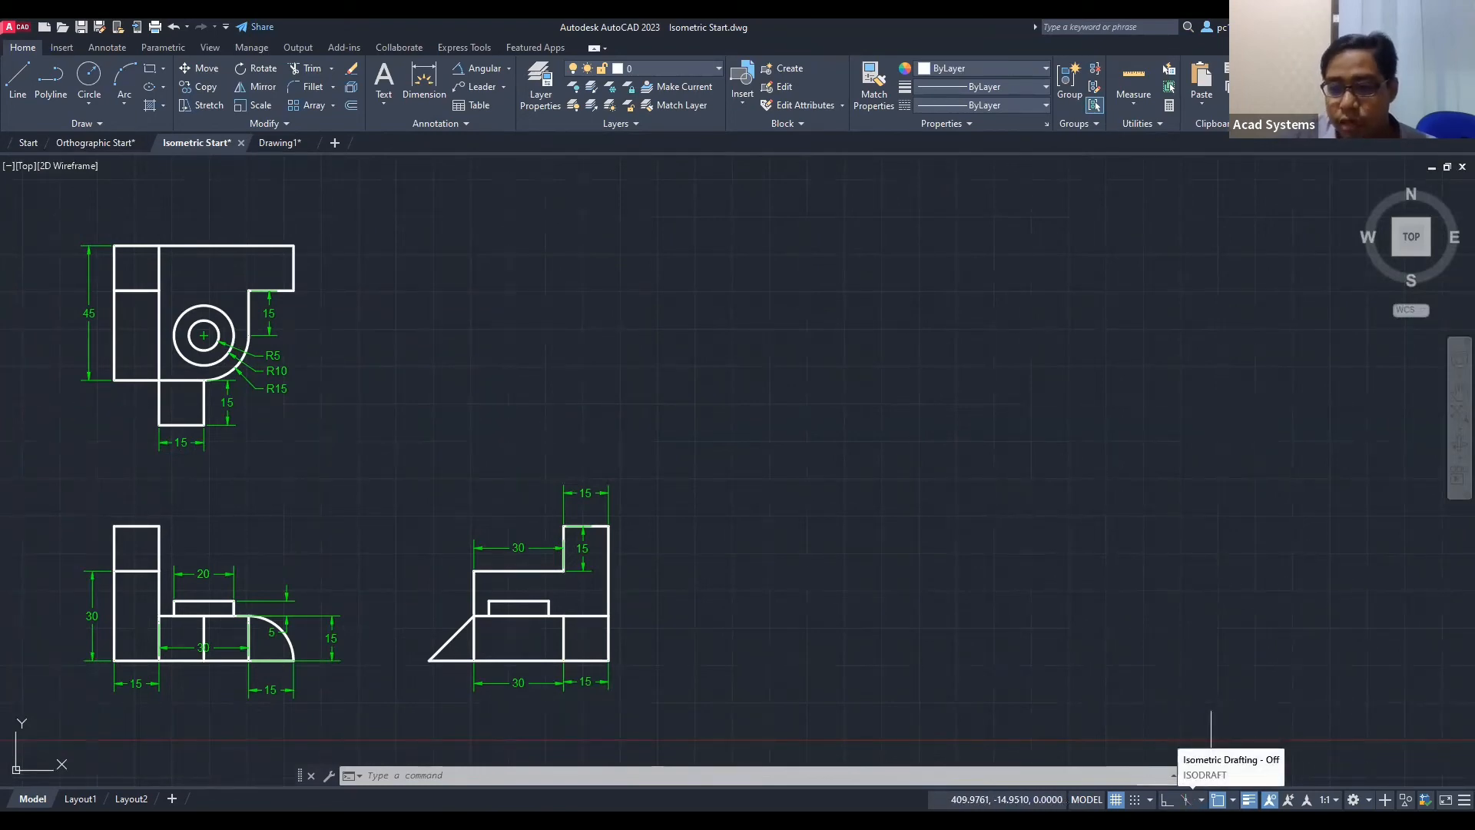
# Step: Check that Isometric Drafting is enabled among the displayed drafting aids and look at its isoplane options
pyautogui.click(1453, 806)
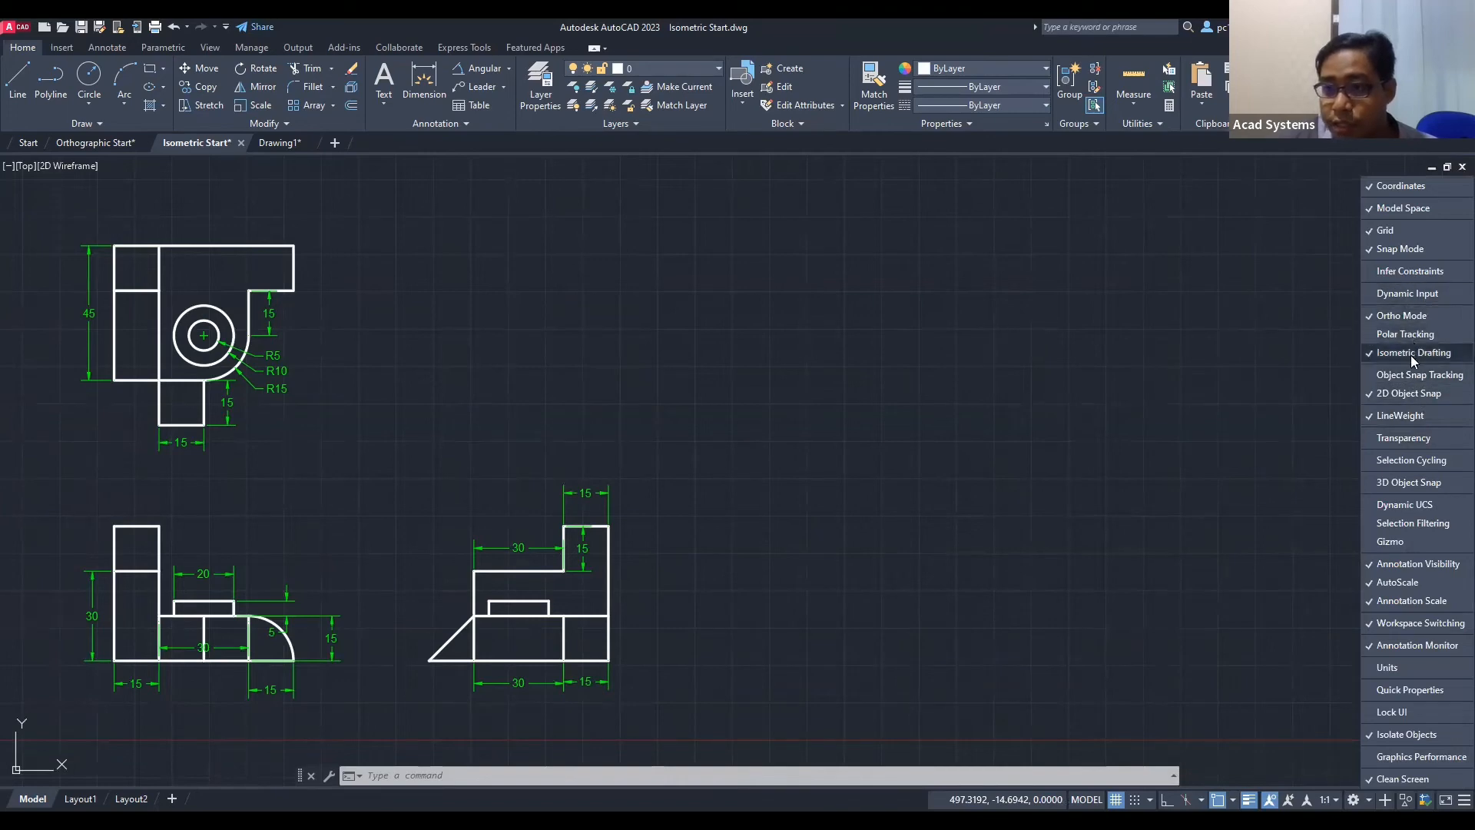
pyautogui.click(1164, 749)
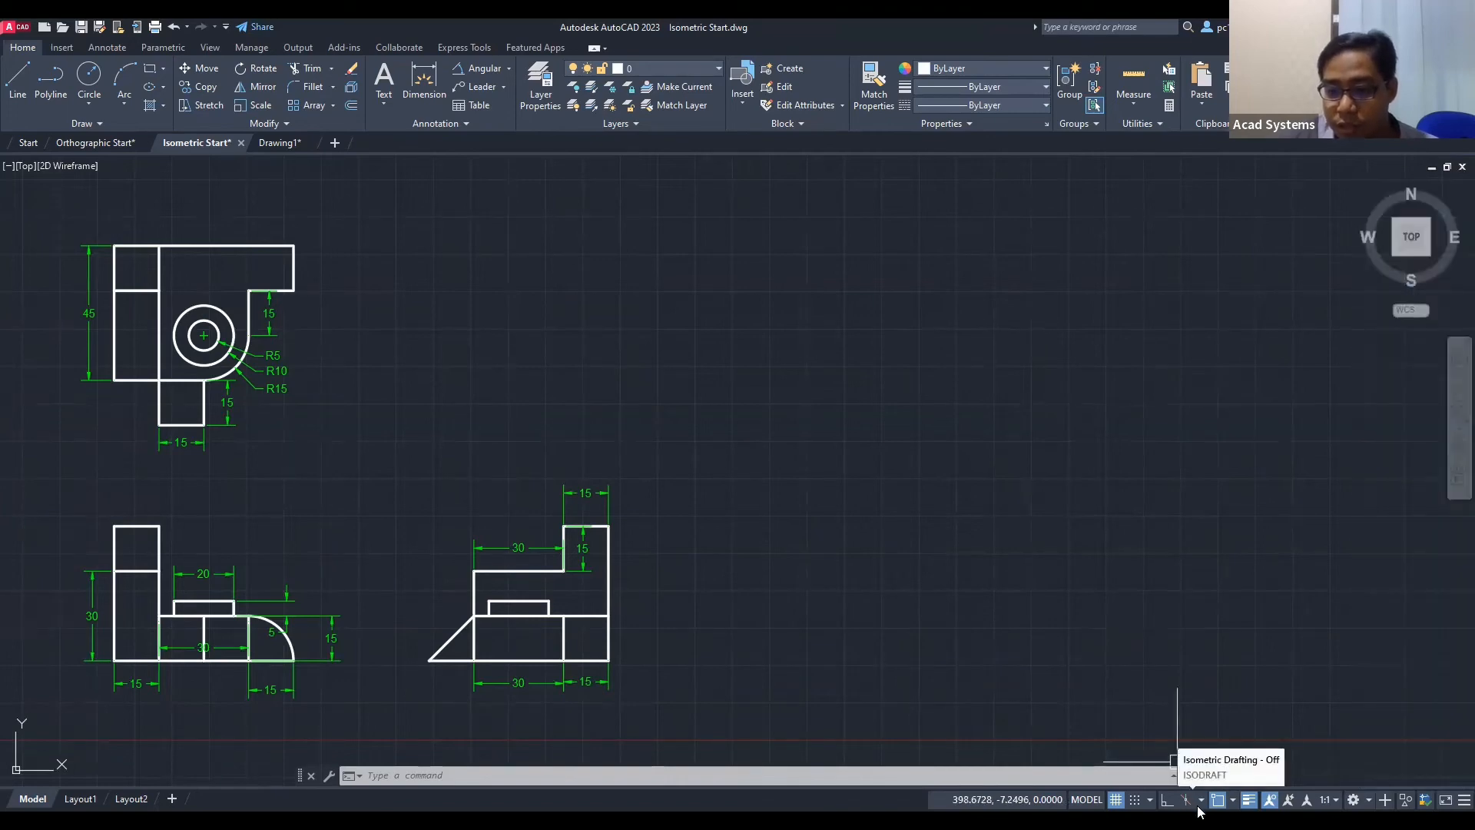
pyautogui.click(1202, 800)
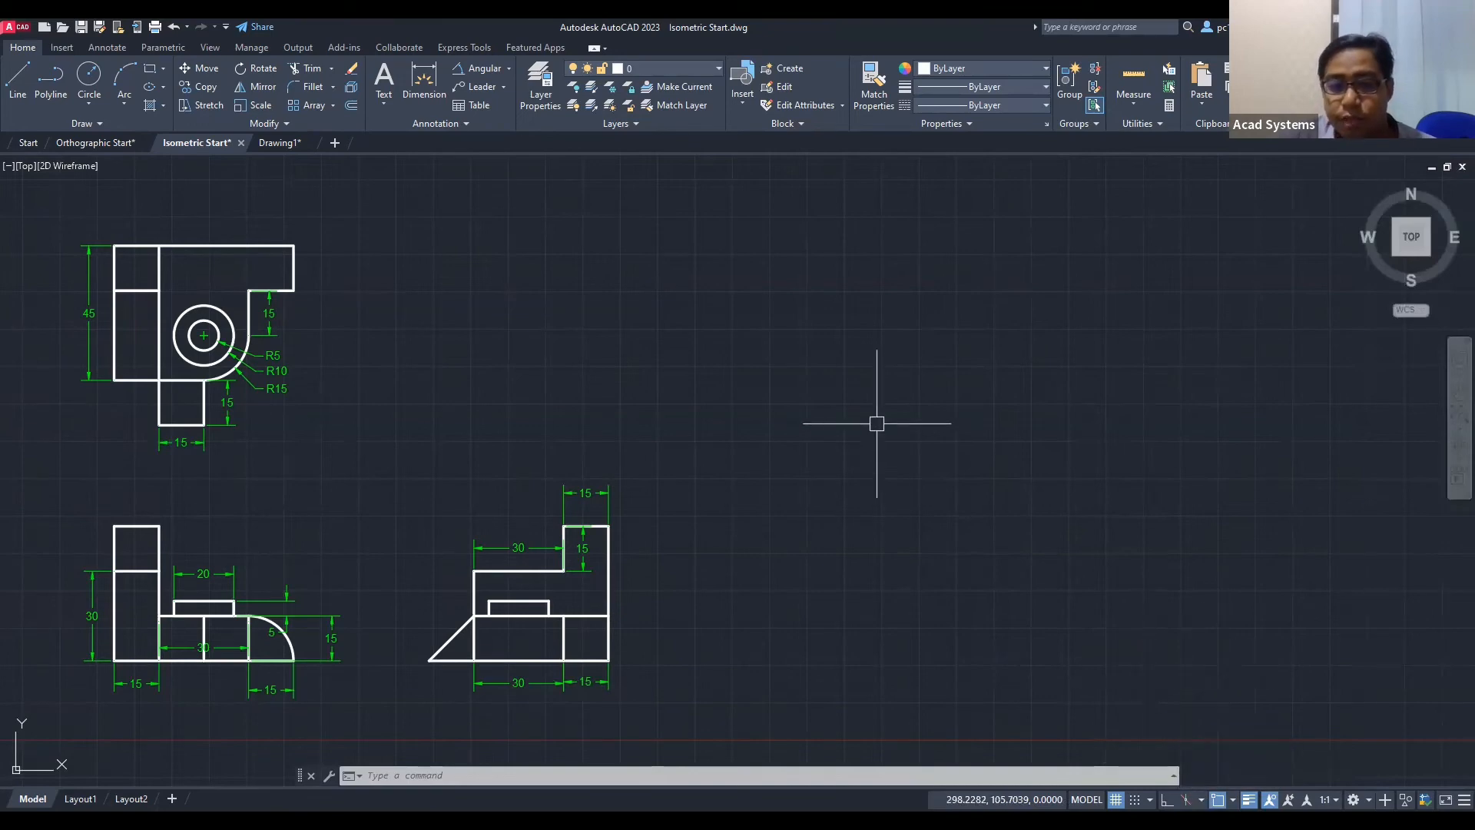
pyautogui.scroll(-3, 877, 423)
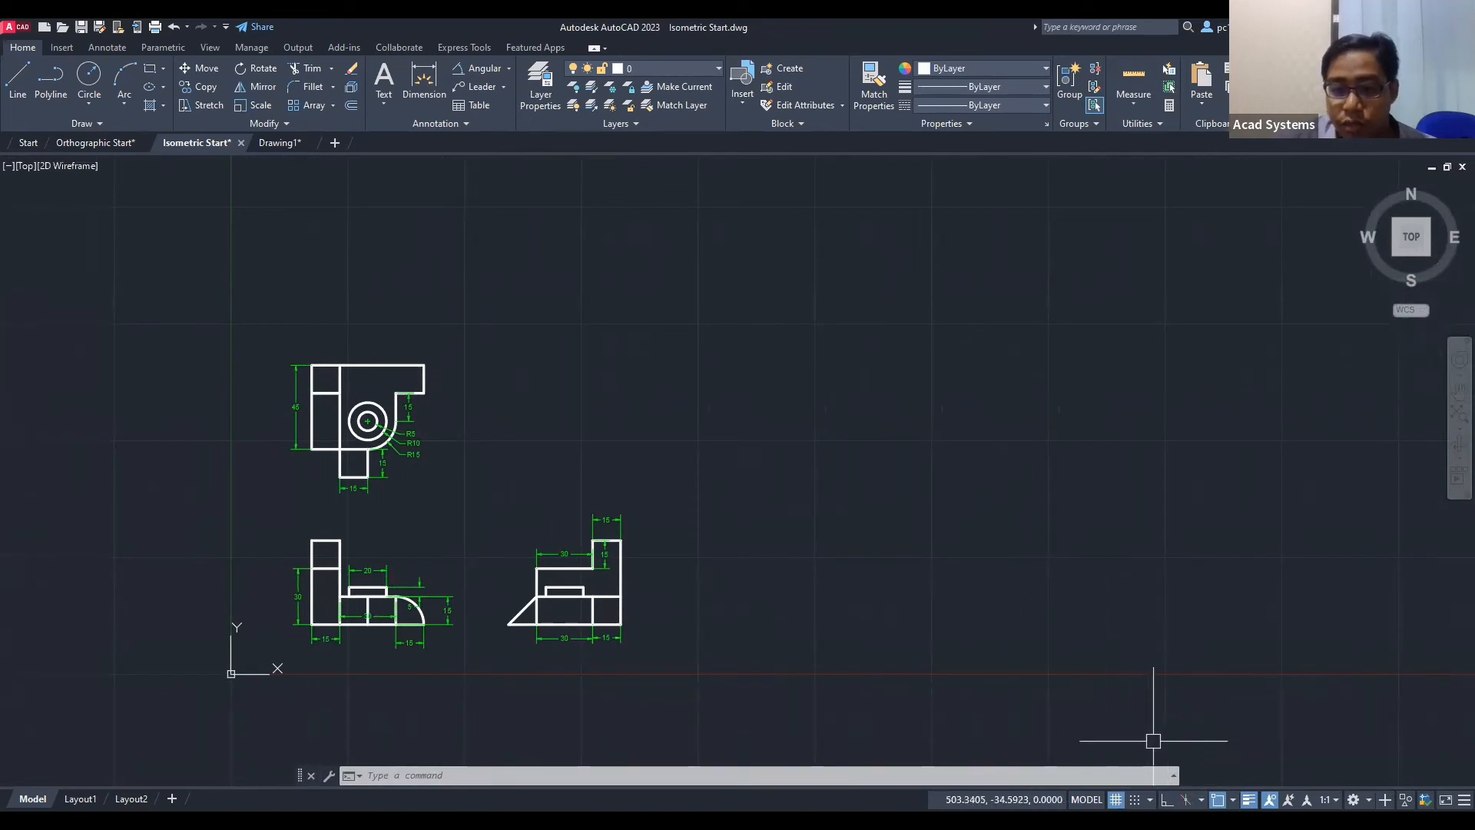
# Step: Turn on isometric drafting and Ortho mode for the Isometric Start drawing
pyautogui.scroll(2, 922, 715)
pyautogui.scroll(-2, 891, 695)
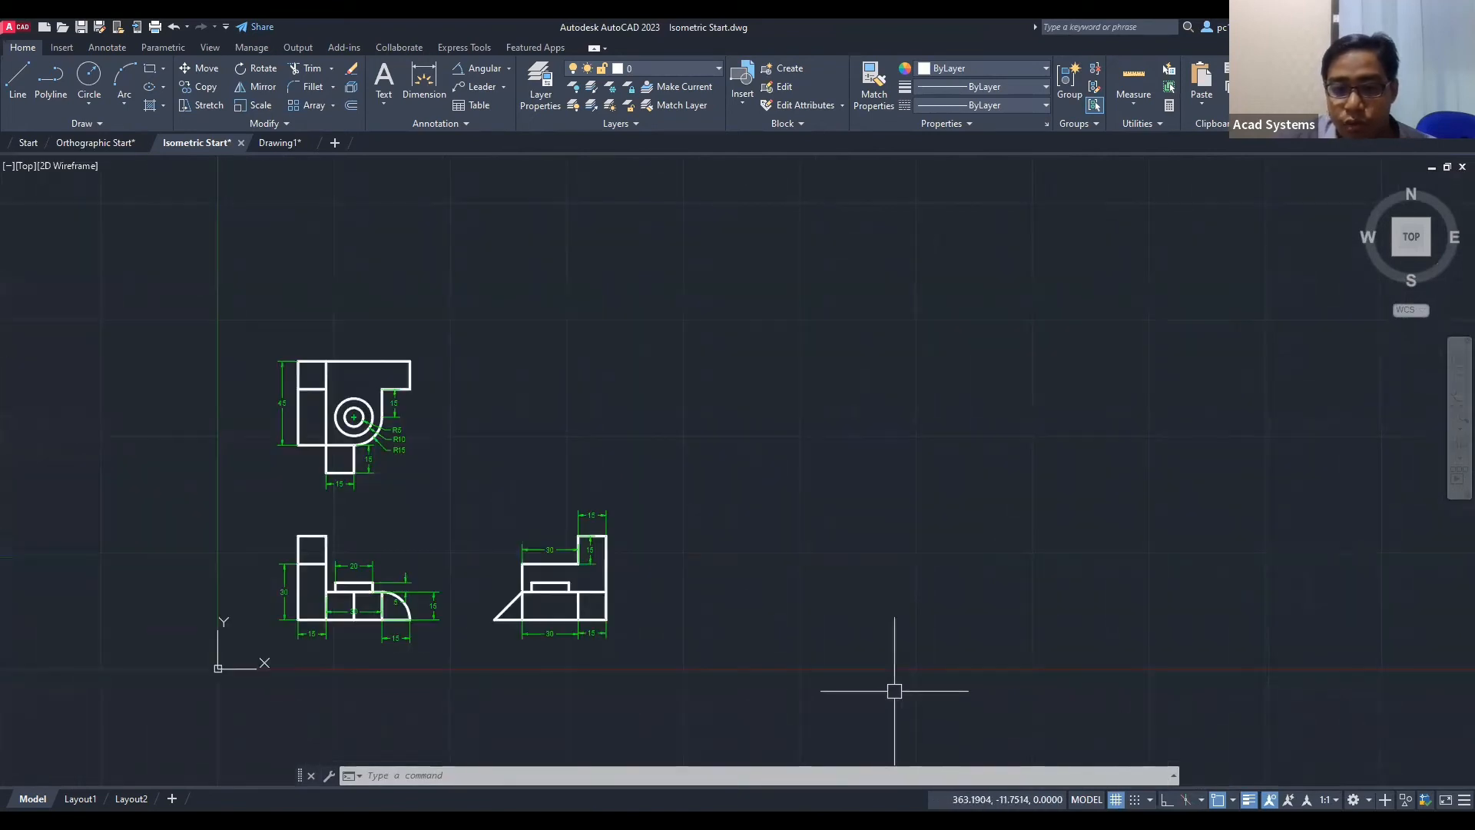
pyautogui.click(1185, 801)
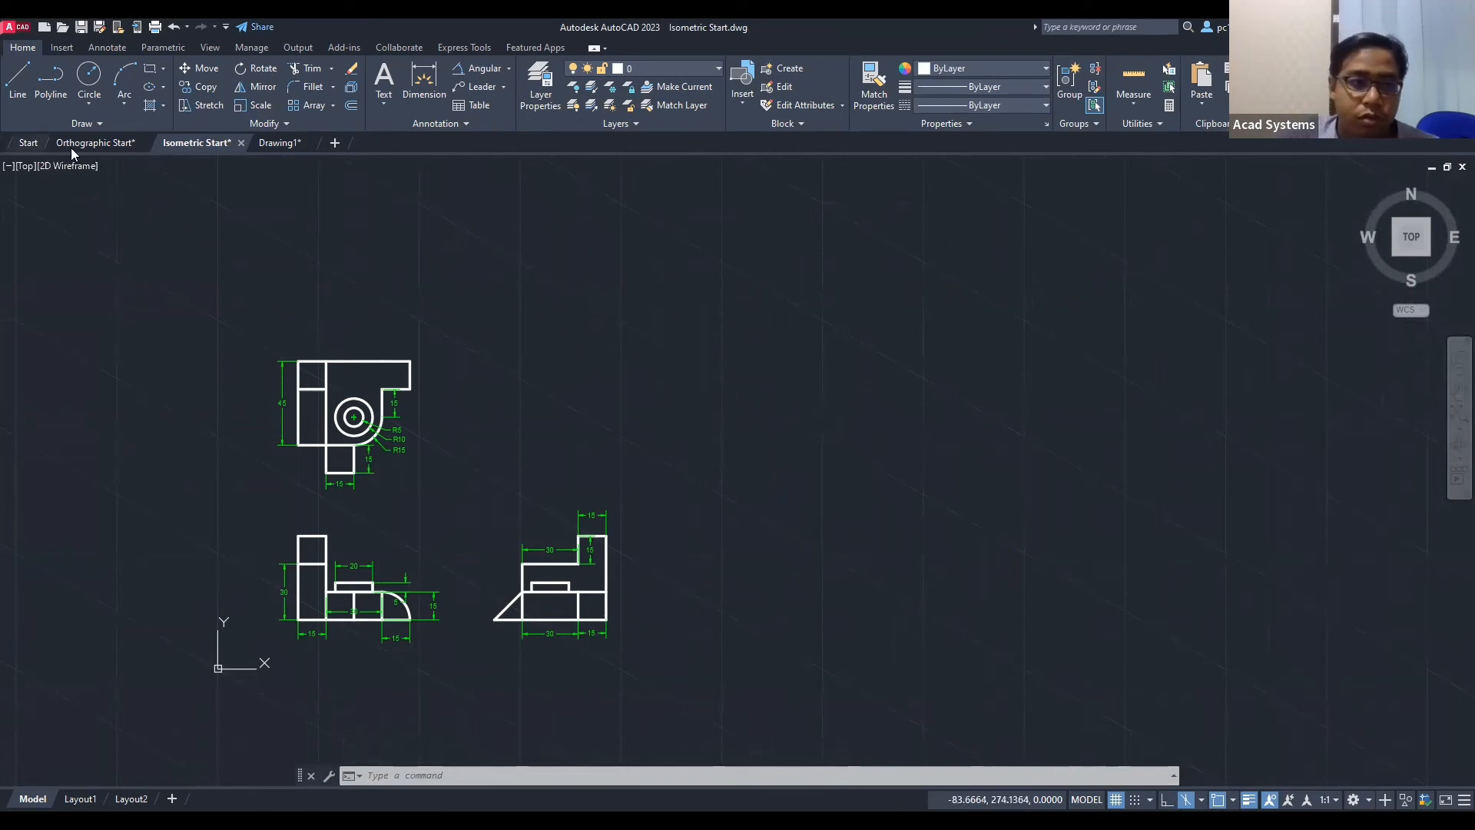
pyautogui.press('l')
pyautogui.press('Return')
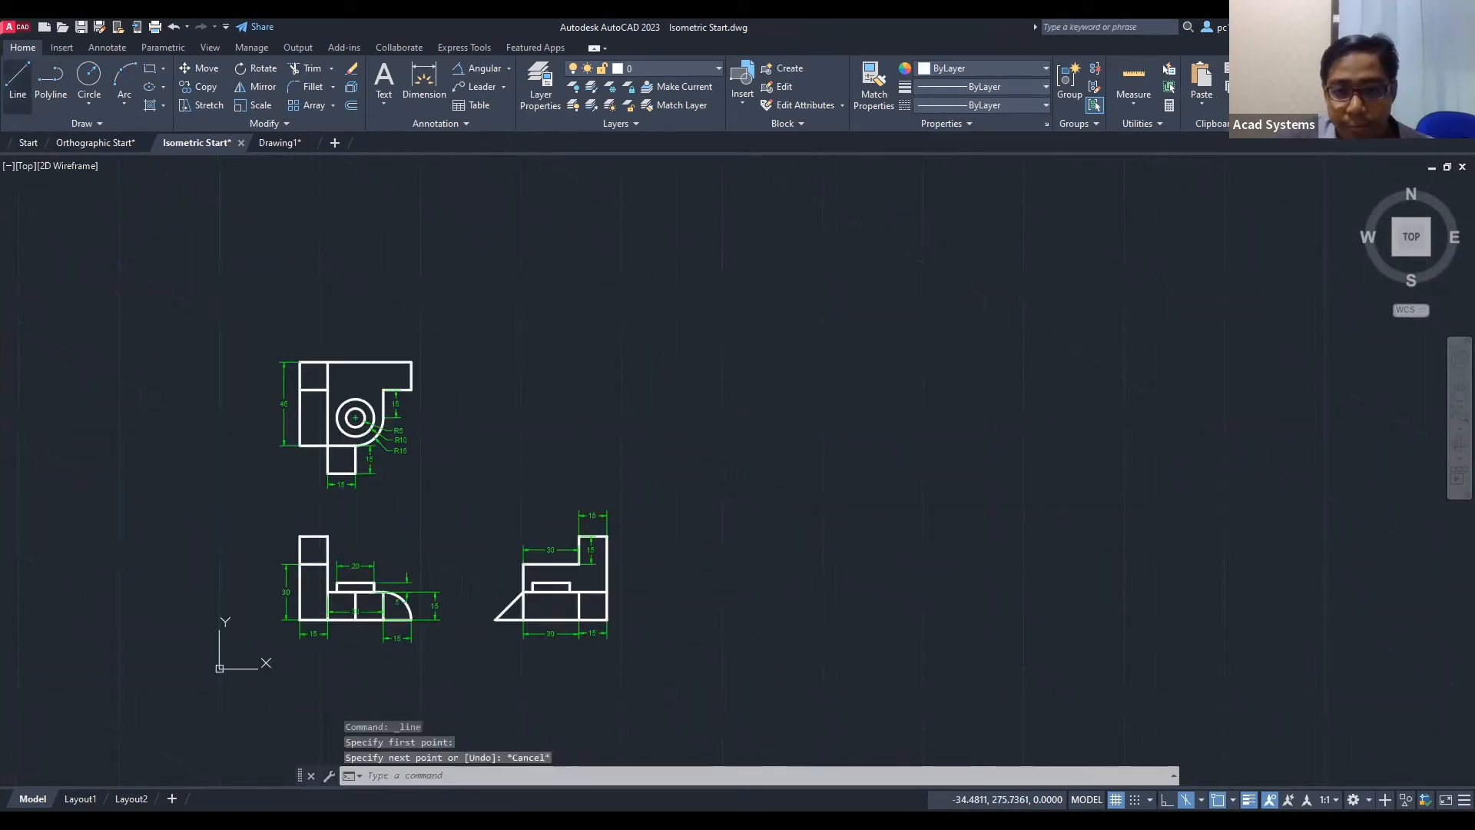
pyautogui.click(1168, 800)
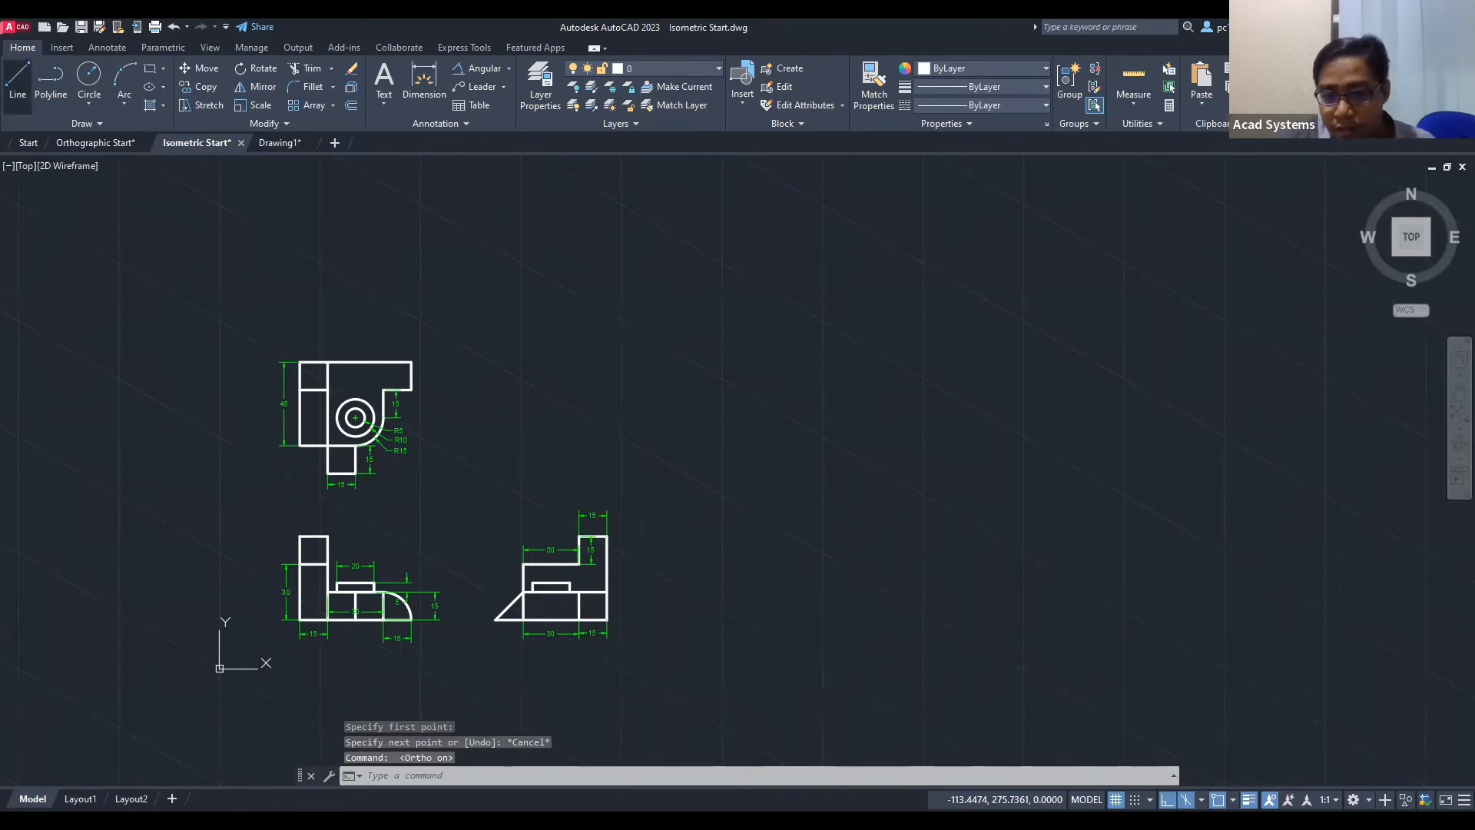
# Step: Try out the isoplane Top and isoplane Right settings on a trial line and discard the line
pyautogui.click(1232, 800)
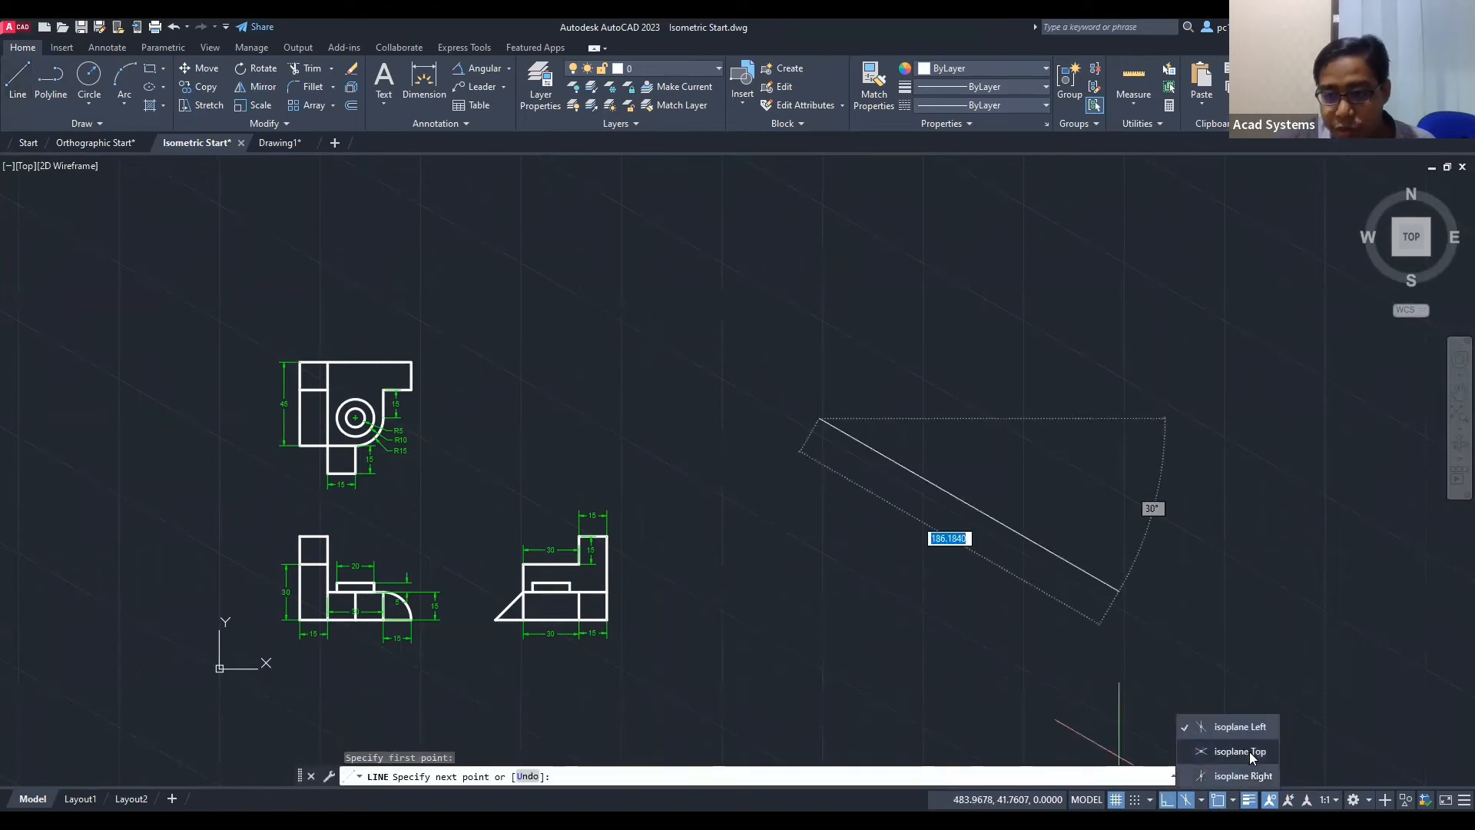
pyautogui.click(1240, 751)
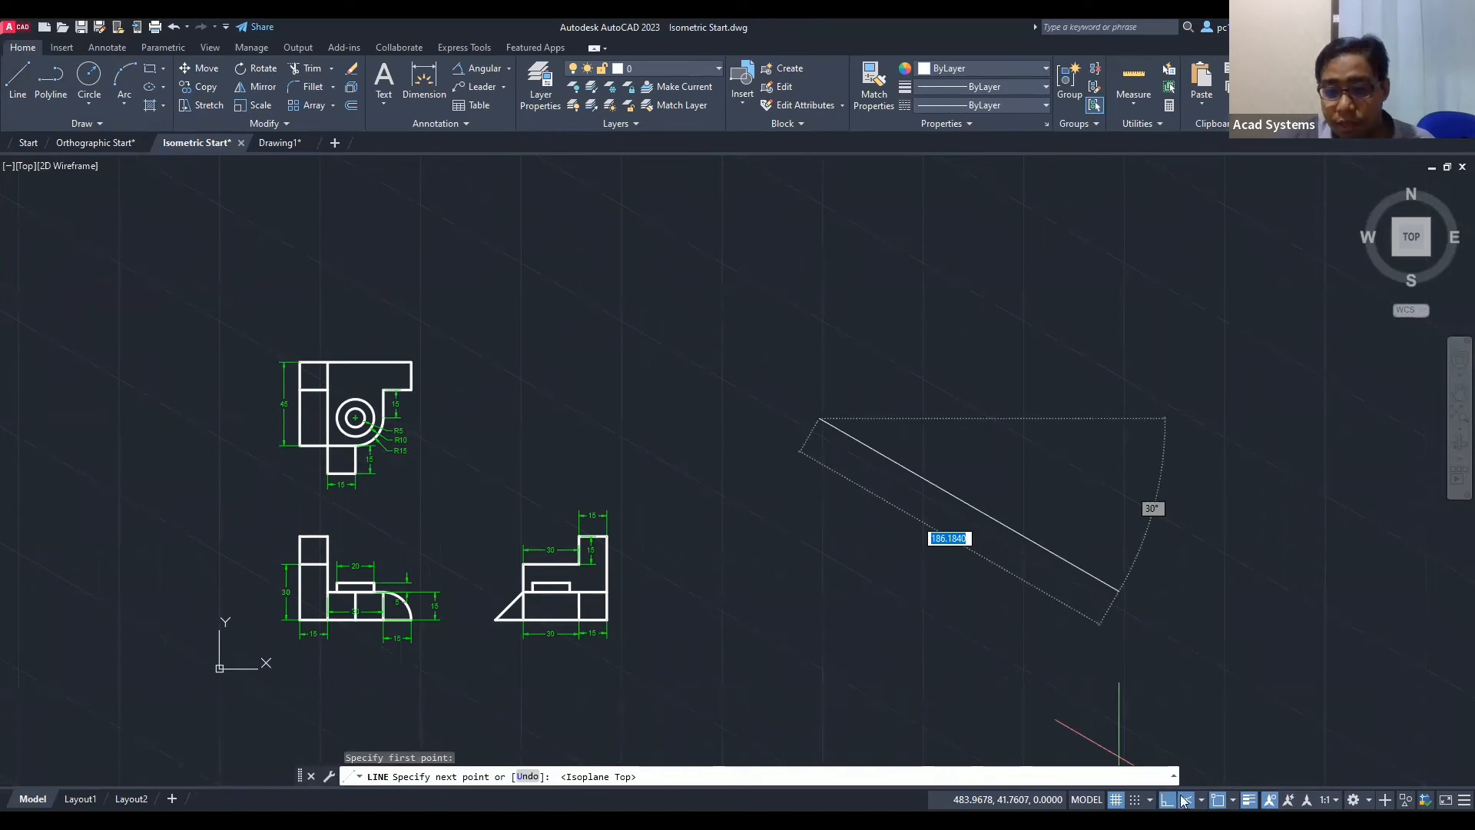
pyautogui.click(1233, 801)
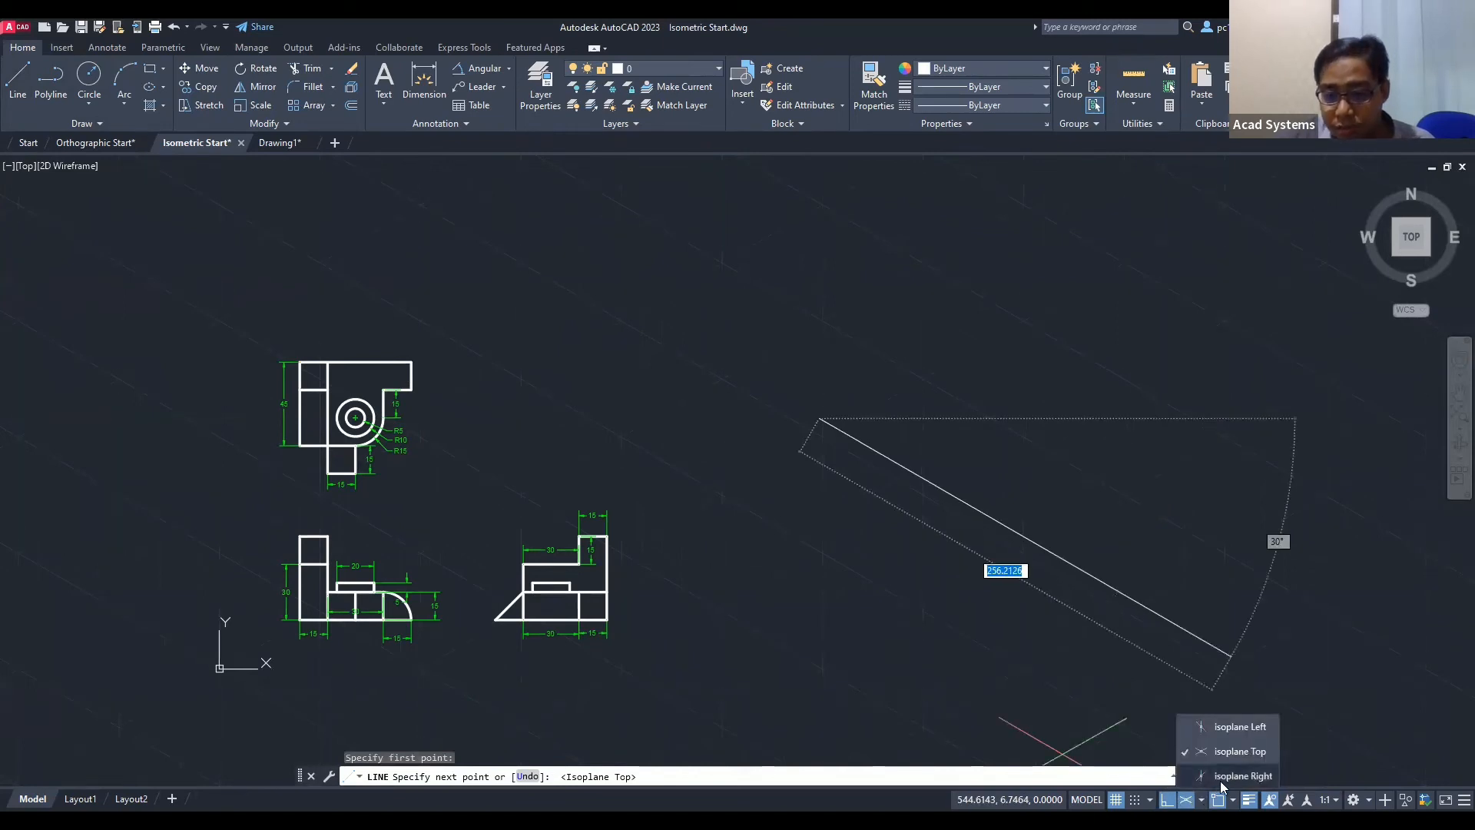
pyautogui.click(1227, 777)
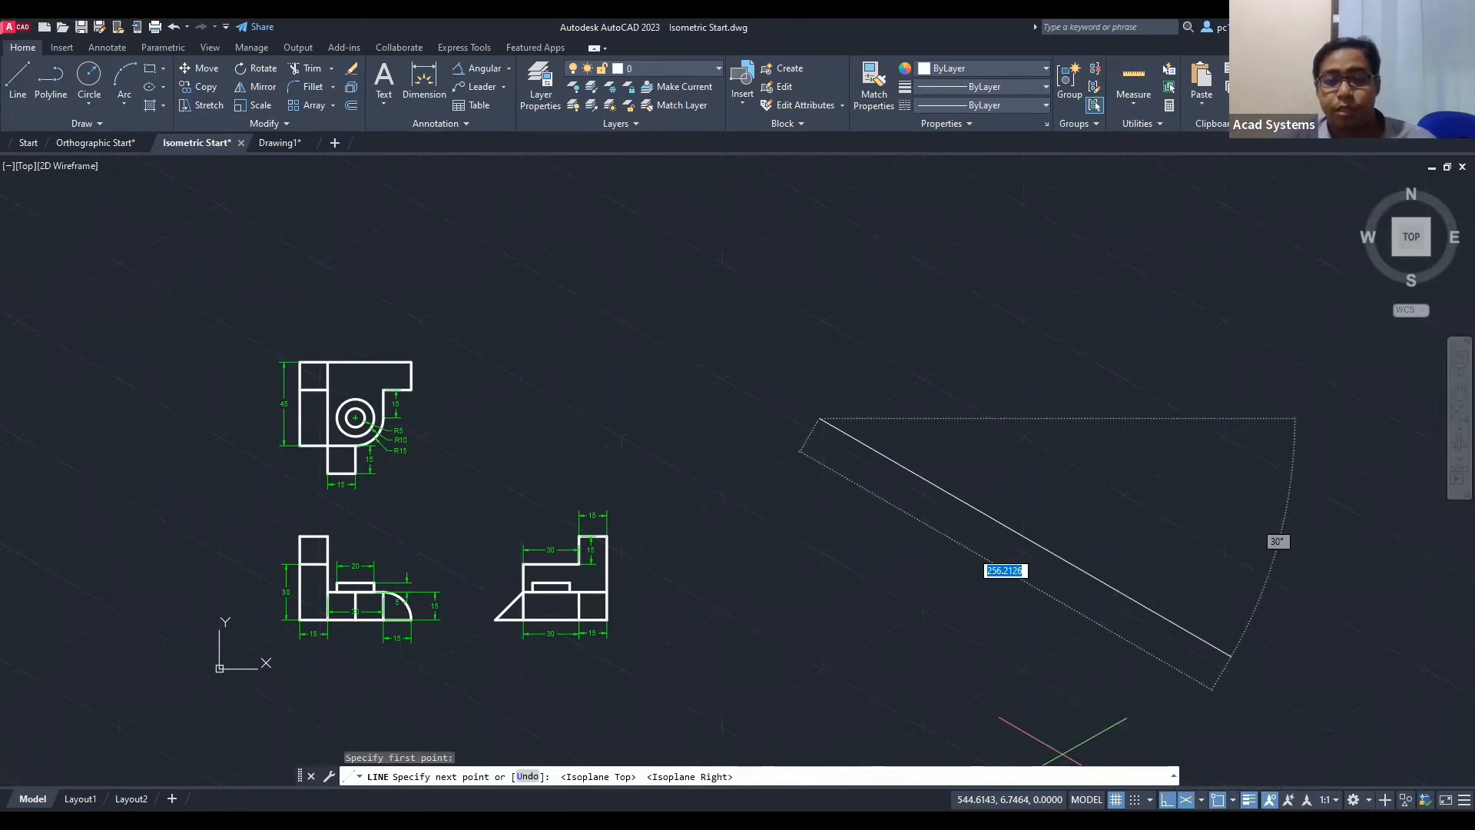
pyautogui.press('Escape')
pyautogui.press('Escape')
pyautogui.press('Escape')
# Step: On the Object layer with isoplane Top, draw two connected 15-unit lines forming a V in the empty area beside the orthographic views
pyautogui.moveTo(598, 496); pyautogui.dragTo(518, 517, button='middle')
pyautogui.scroll(2, 445, 481)
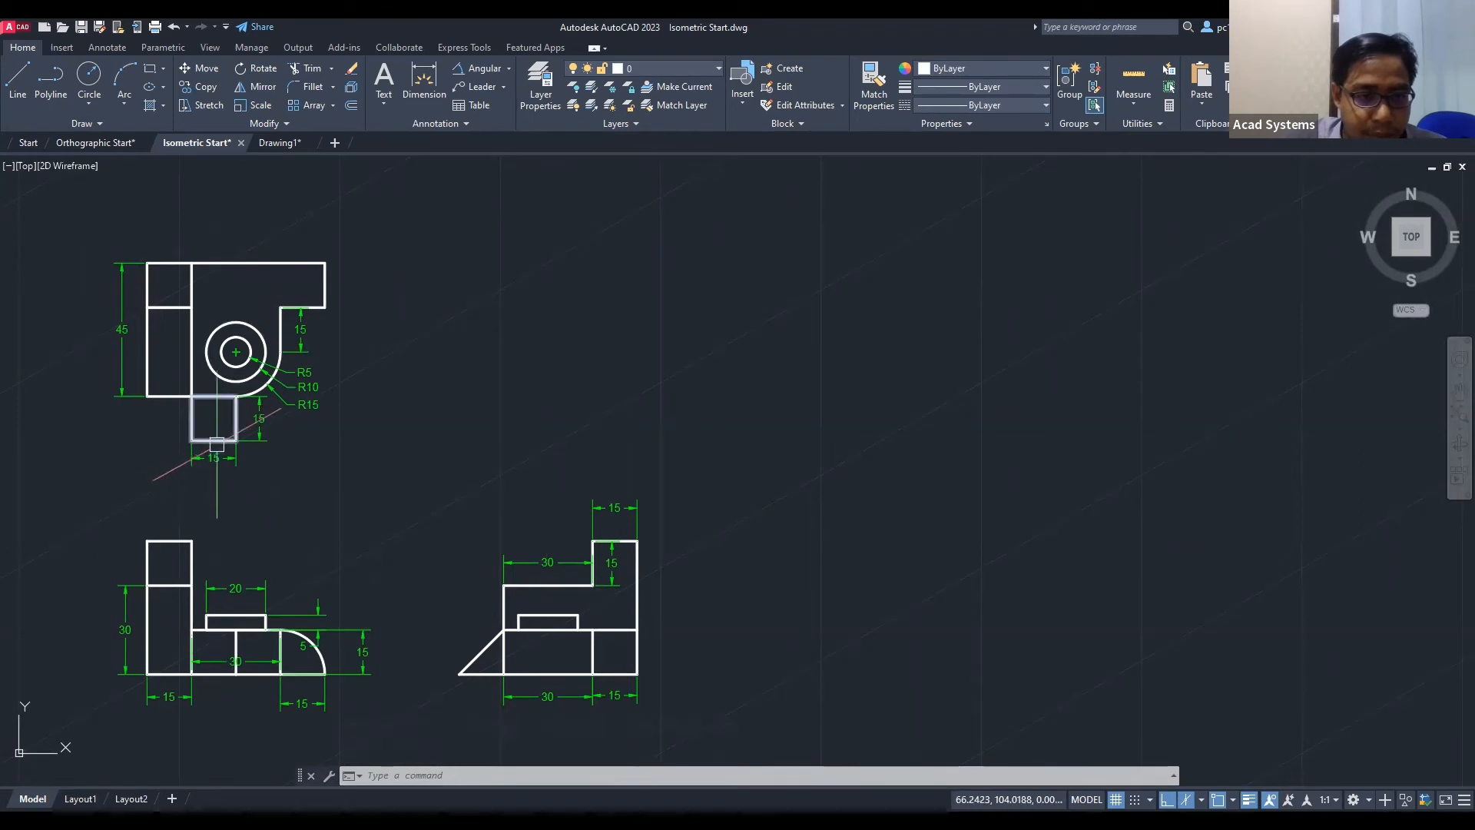
pyautogui.click(17, 77)
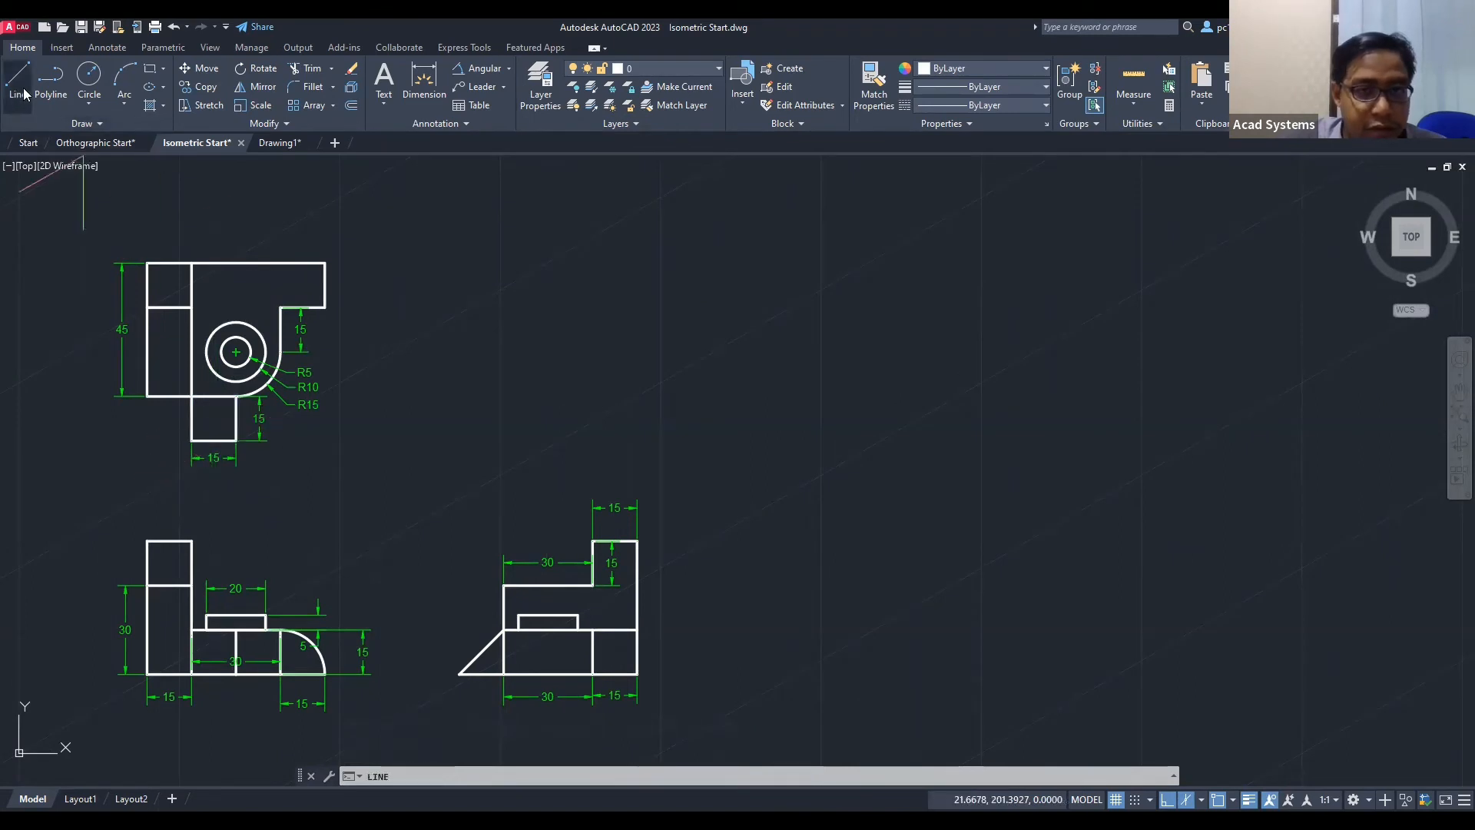
pyautogui.click(628, 69)
pyautogui.click(670, 141)
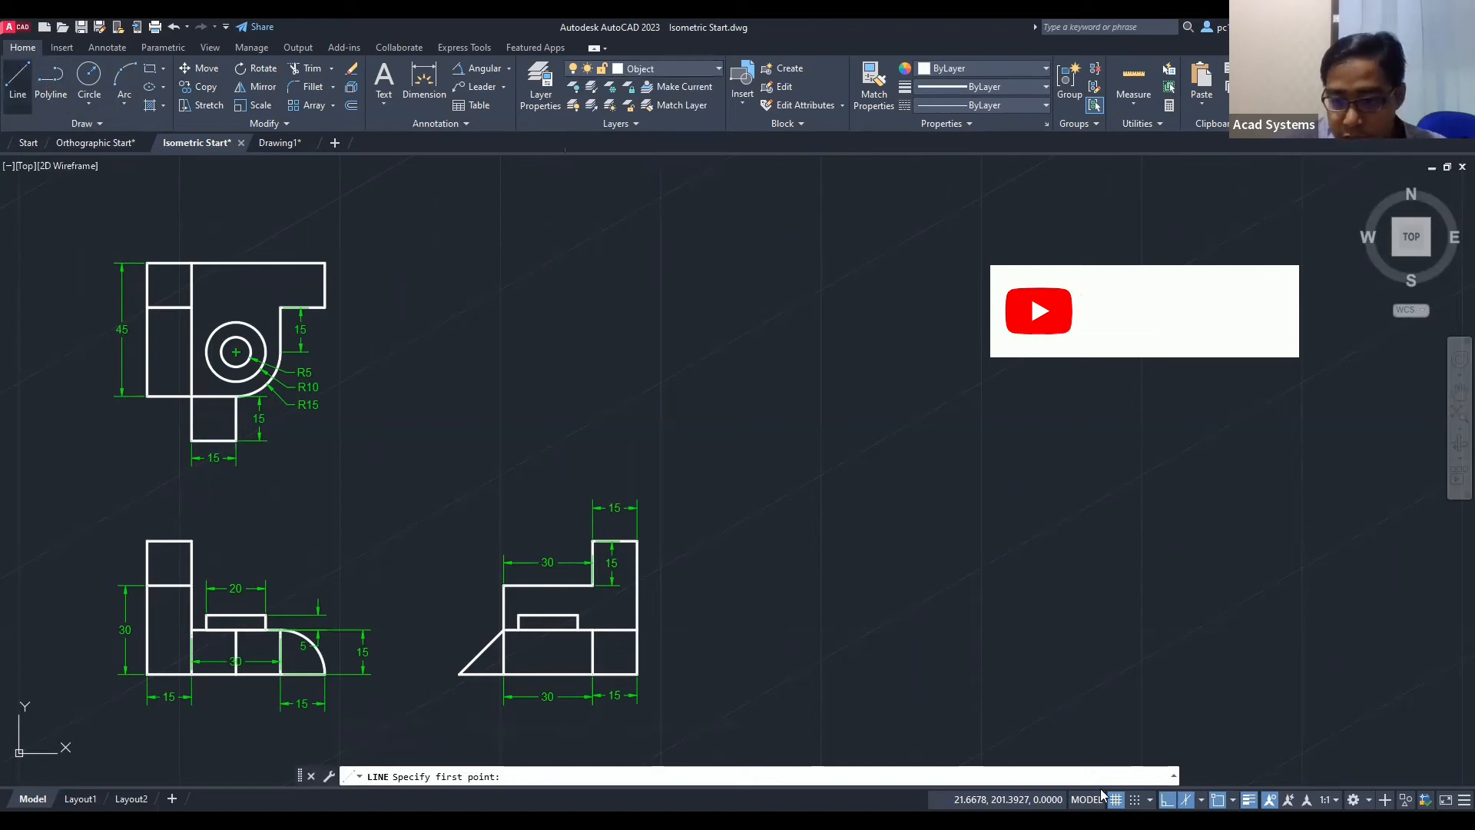
pyautogui.click(1202, 800)
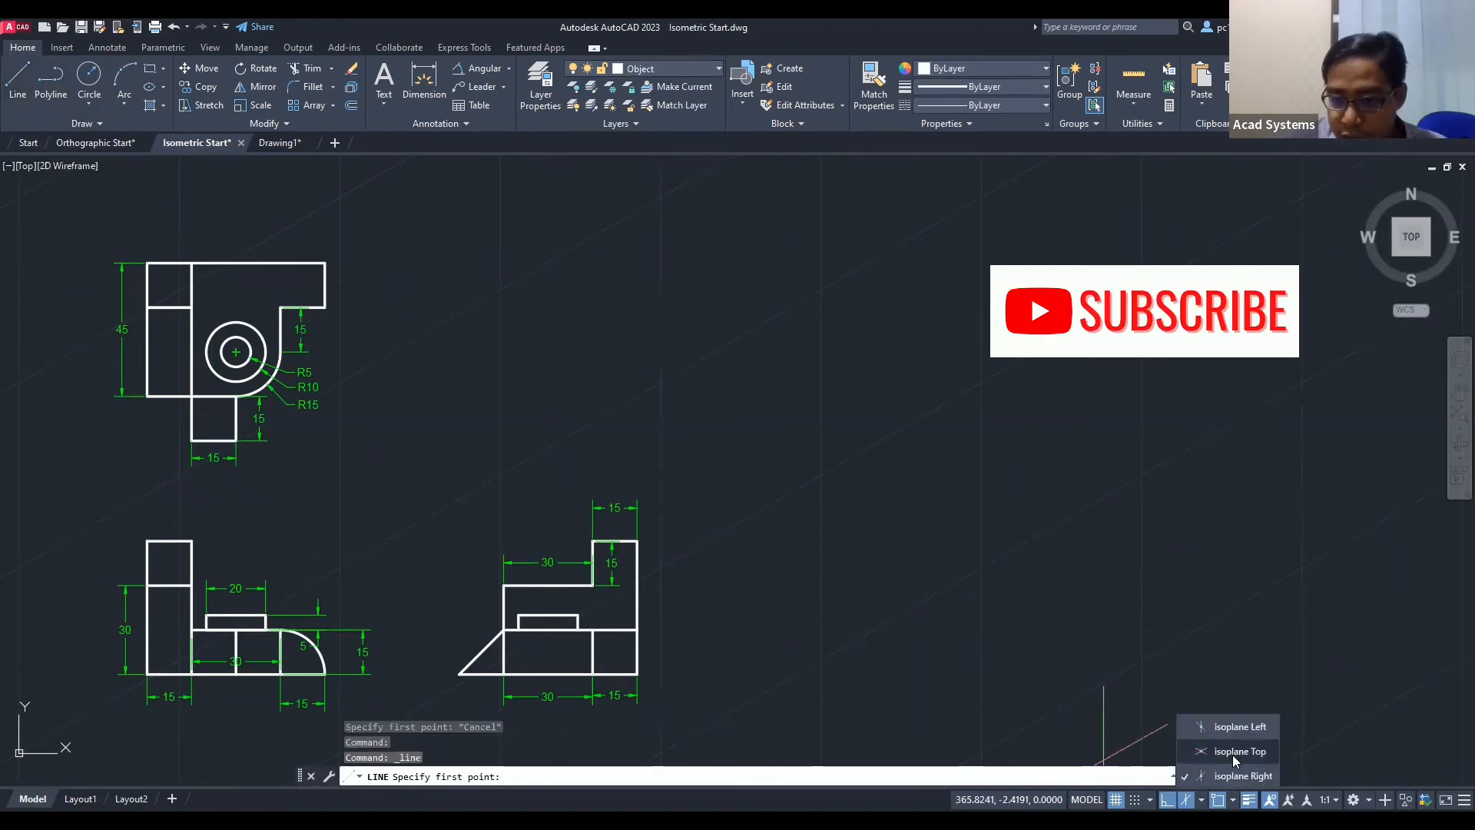
pyautogui.click(1236, 751)
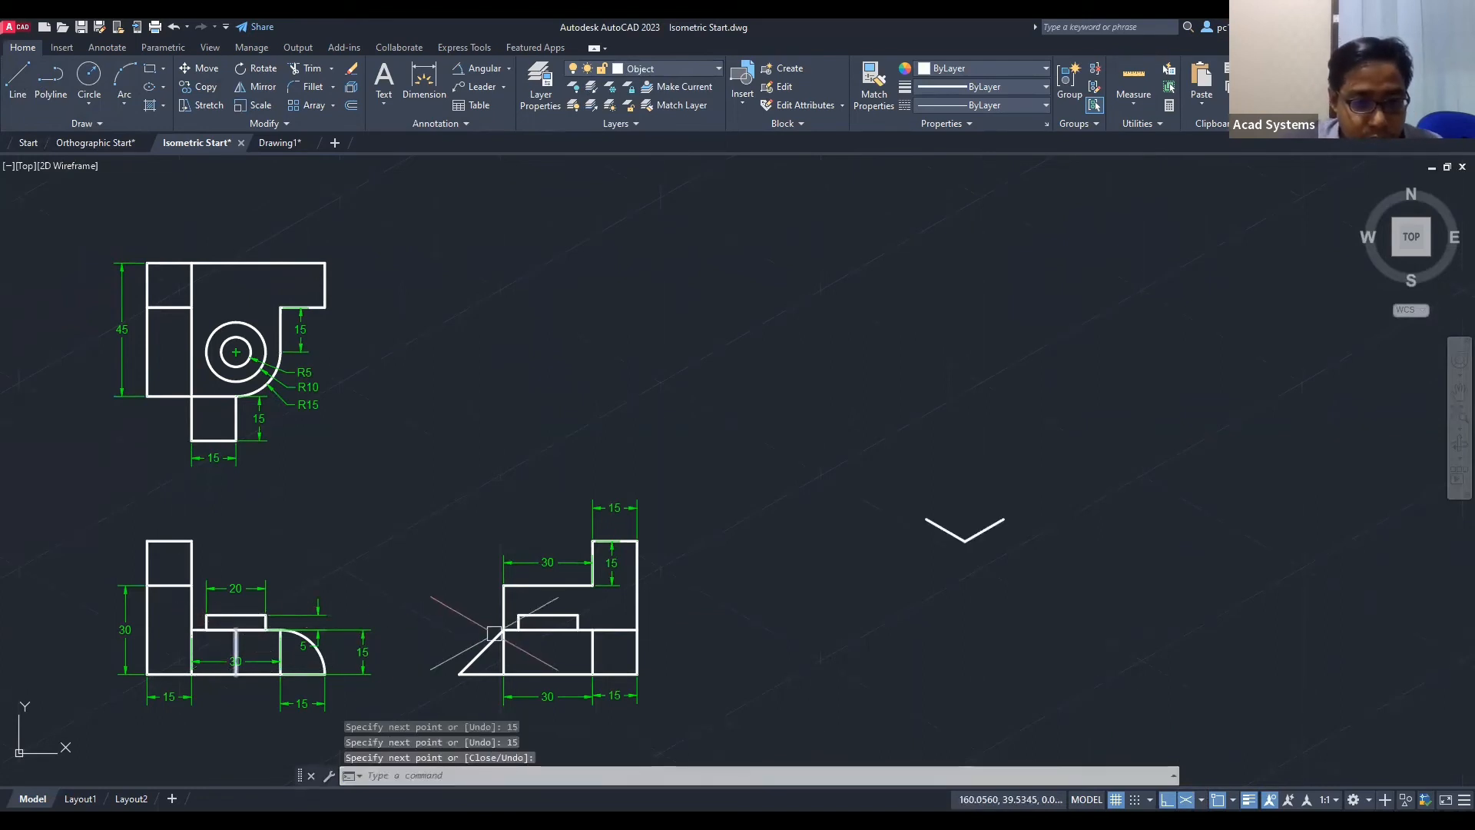
# Step: In isoplane Right, draw a vertical line about 15 units long upward from the right end of the V
pyautogui.click(483, 651)
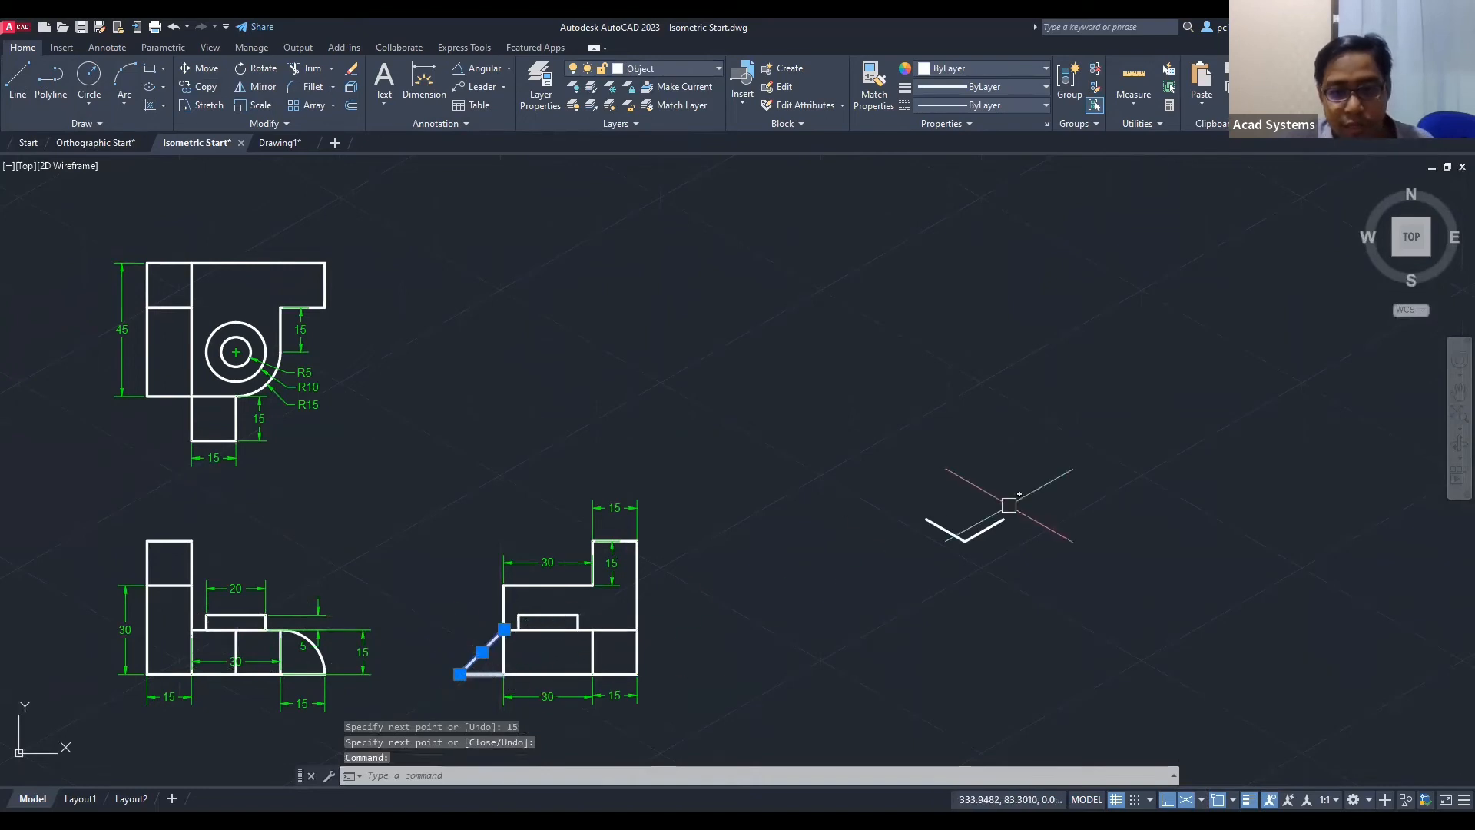
pyautogui.press('Escape')
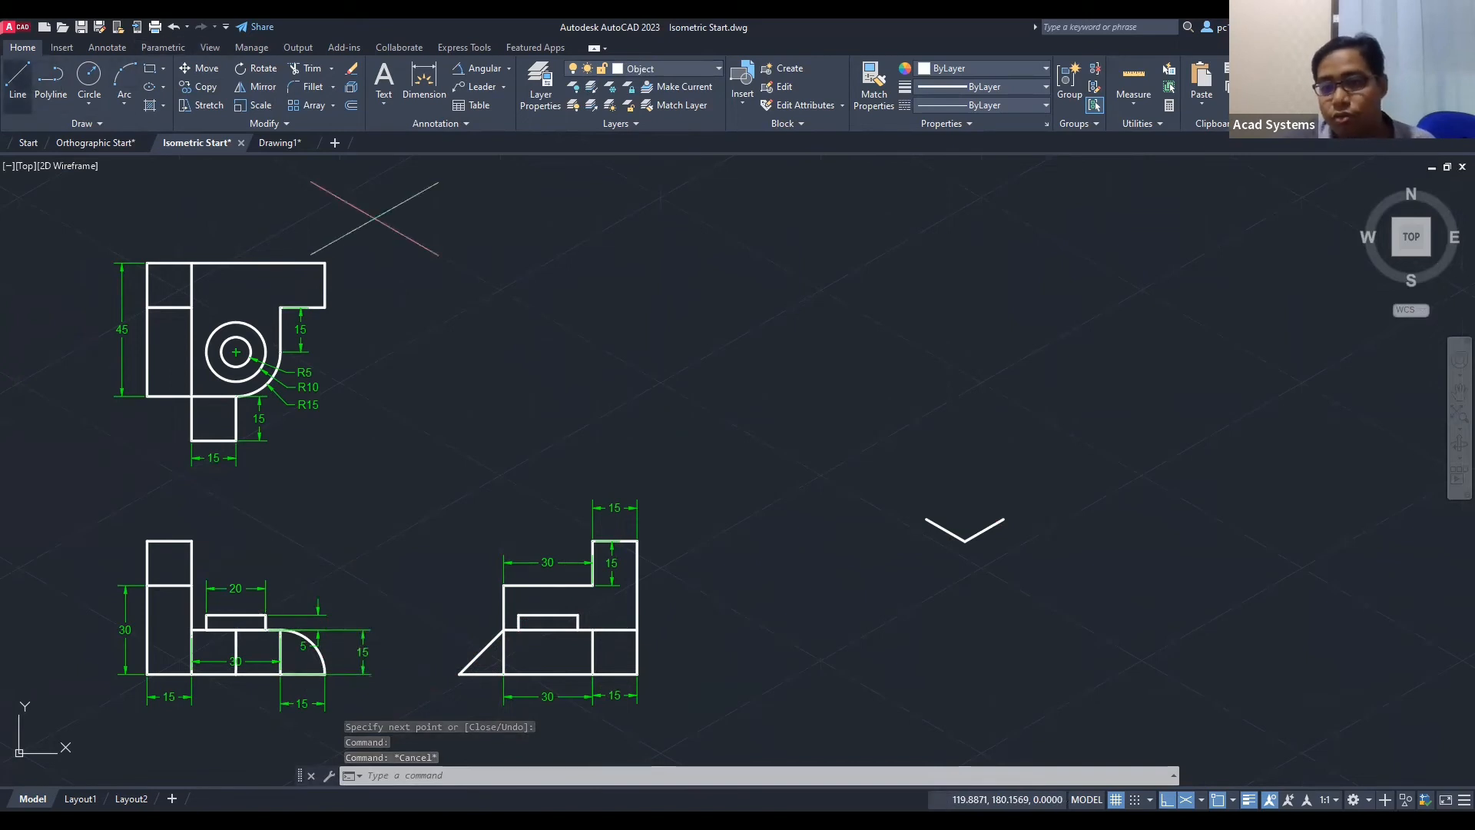
pyautogui.press('Return')
pyautogui.press('Return')
pyautogui.click(1233, 800)
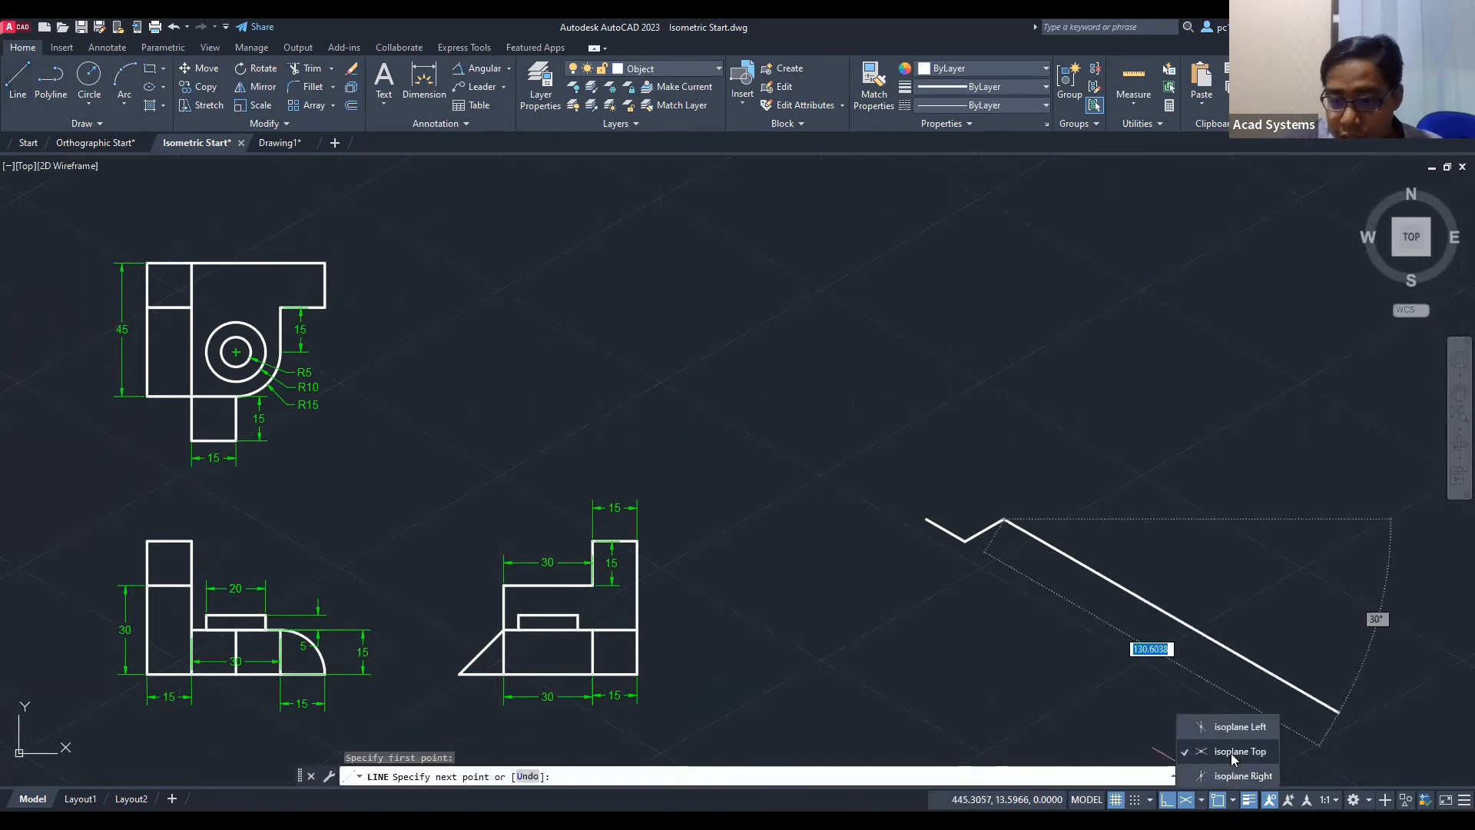
pyautogui.click(1234, 777)
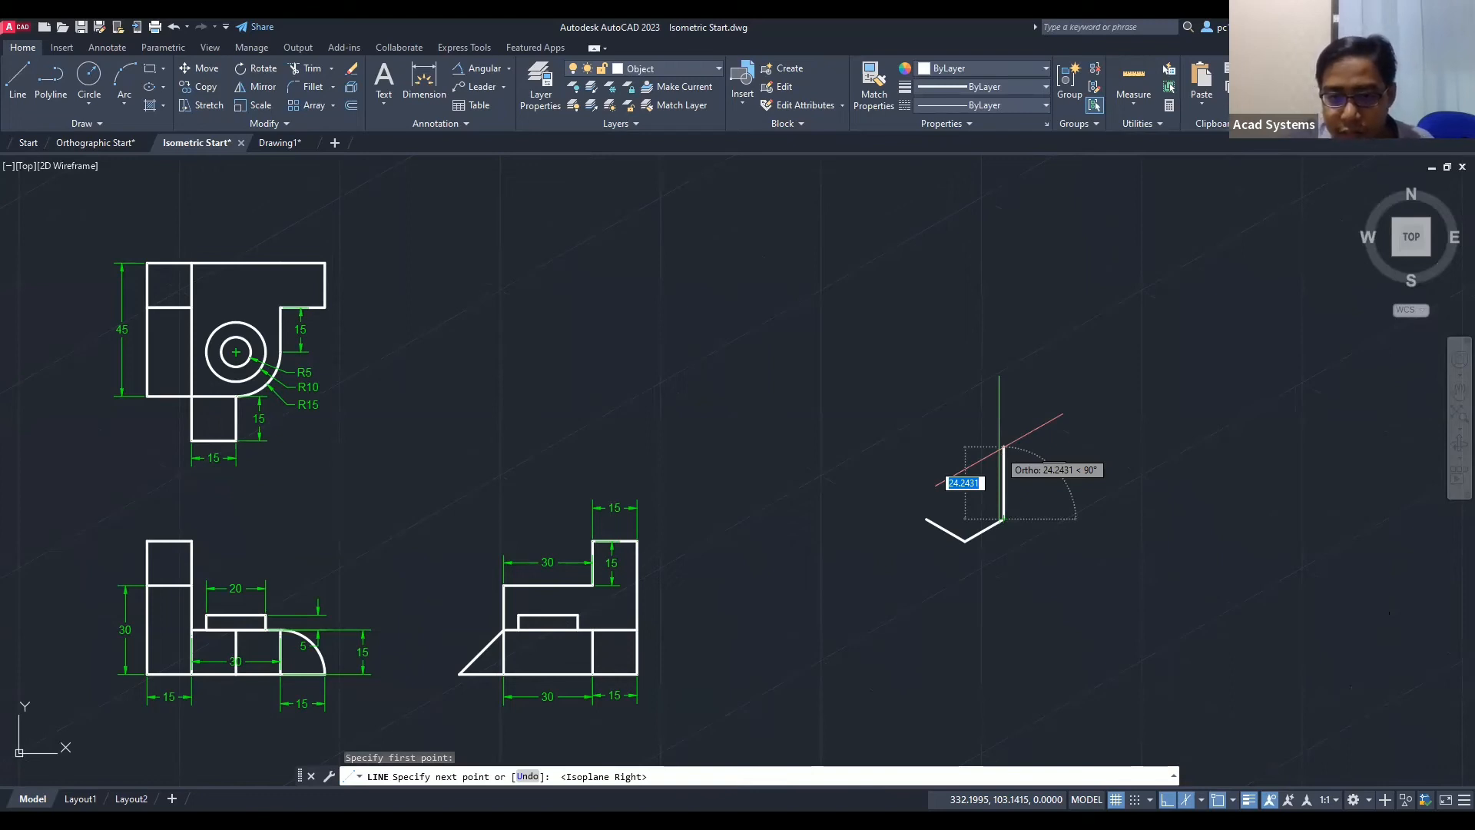
pyautogui.click(1003, 475)
pyautogui.press('Return')
pyautogui.press('Return')
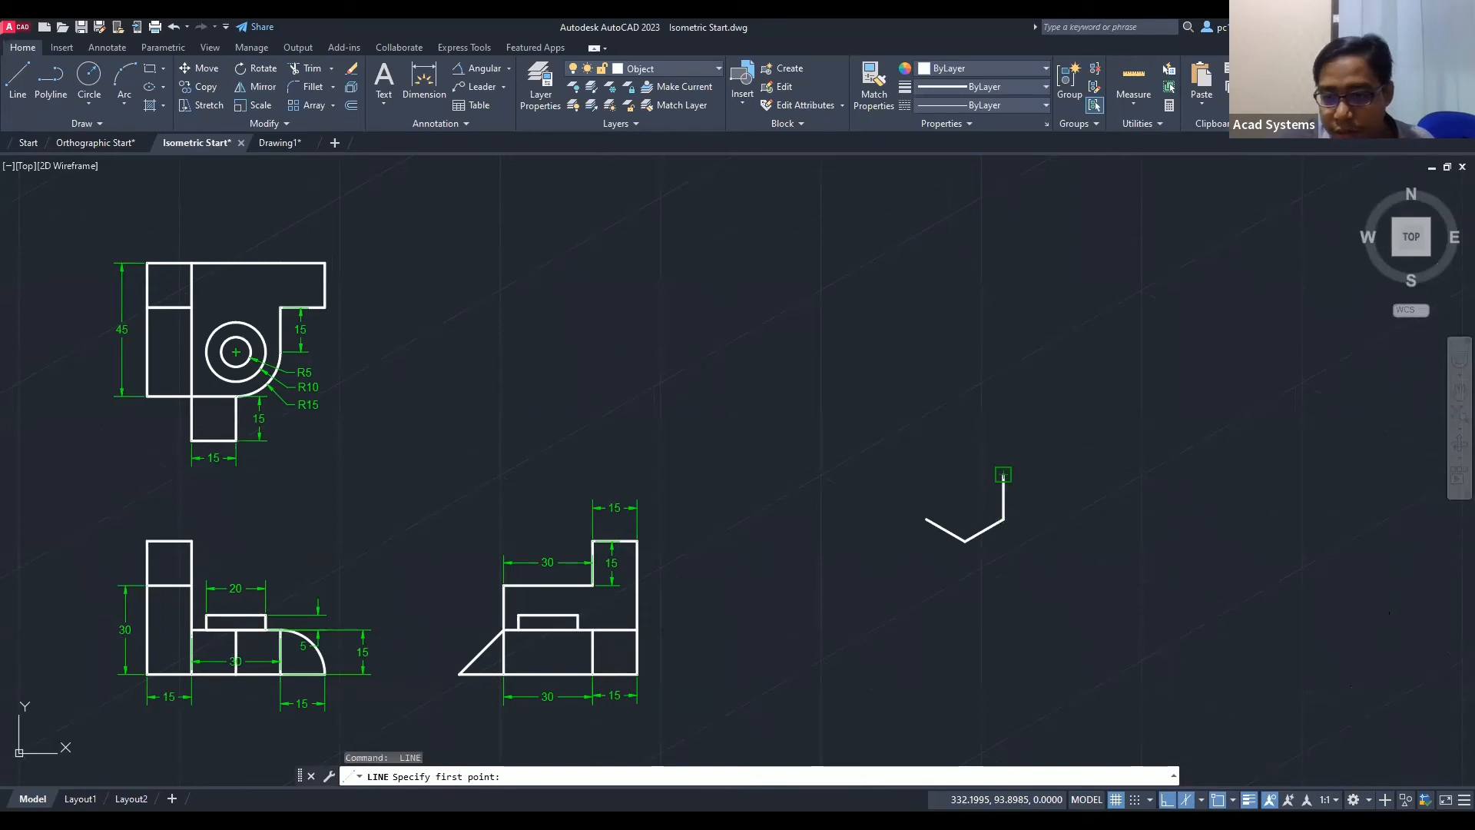
# Step: In isoplane Left, draw a line about 15 units long up-left from the vertical line's top, and erase the sloped segment closing the outline
pyautogui.press('Escape')
pyautogui.click(1201, 799)
pyautogui.click(1225, 723)
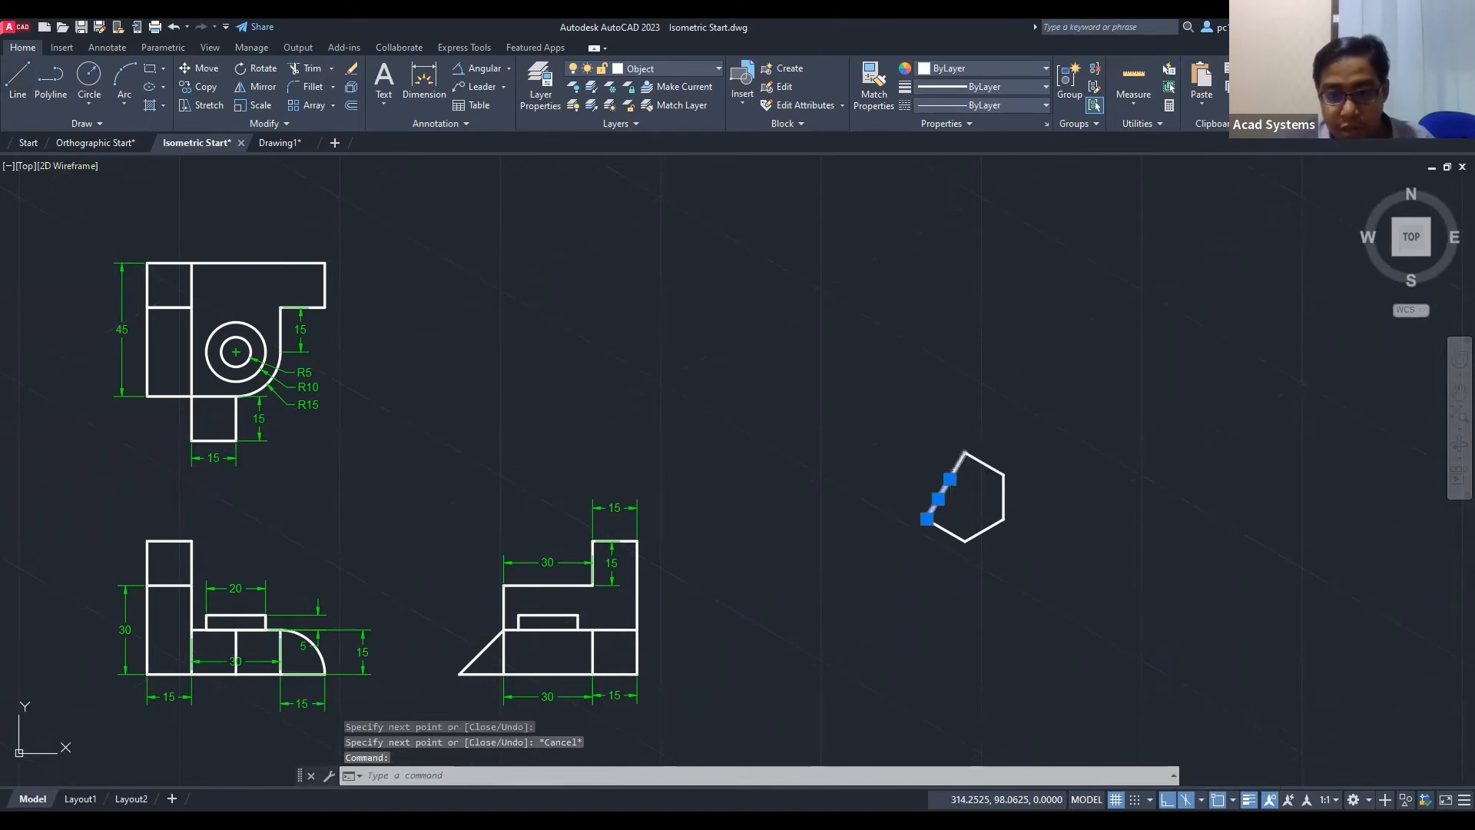
pyautogui.press('Delete')
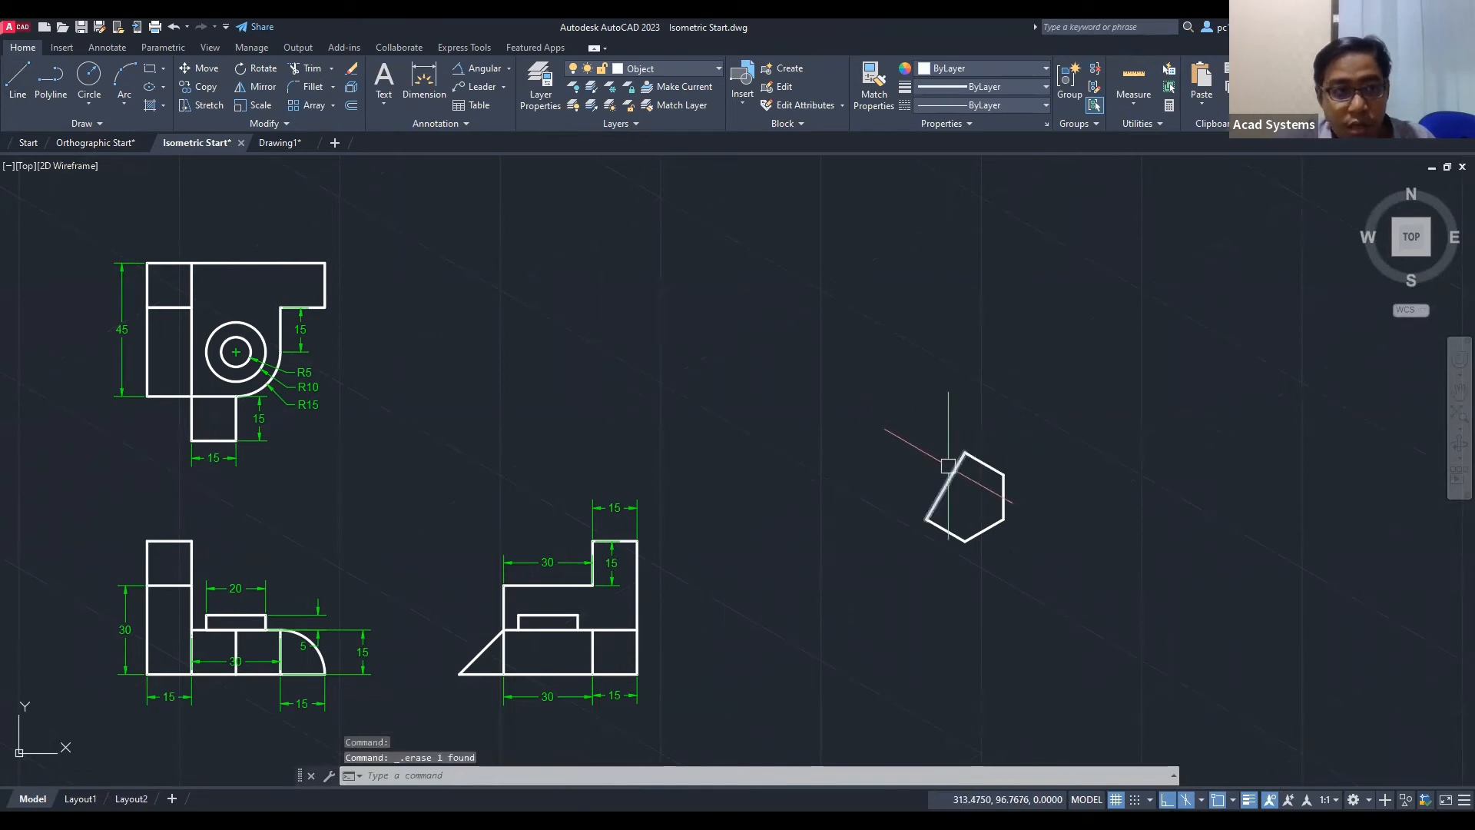
# Step: Turn off the Nearest object snap and draw the two parallel sloped edges joining the existing endpoints to complete the wedge
pyautogui.click(18, 77)
pyautogui.click(1233, 799)
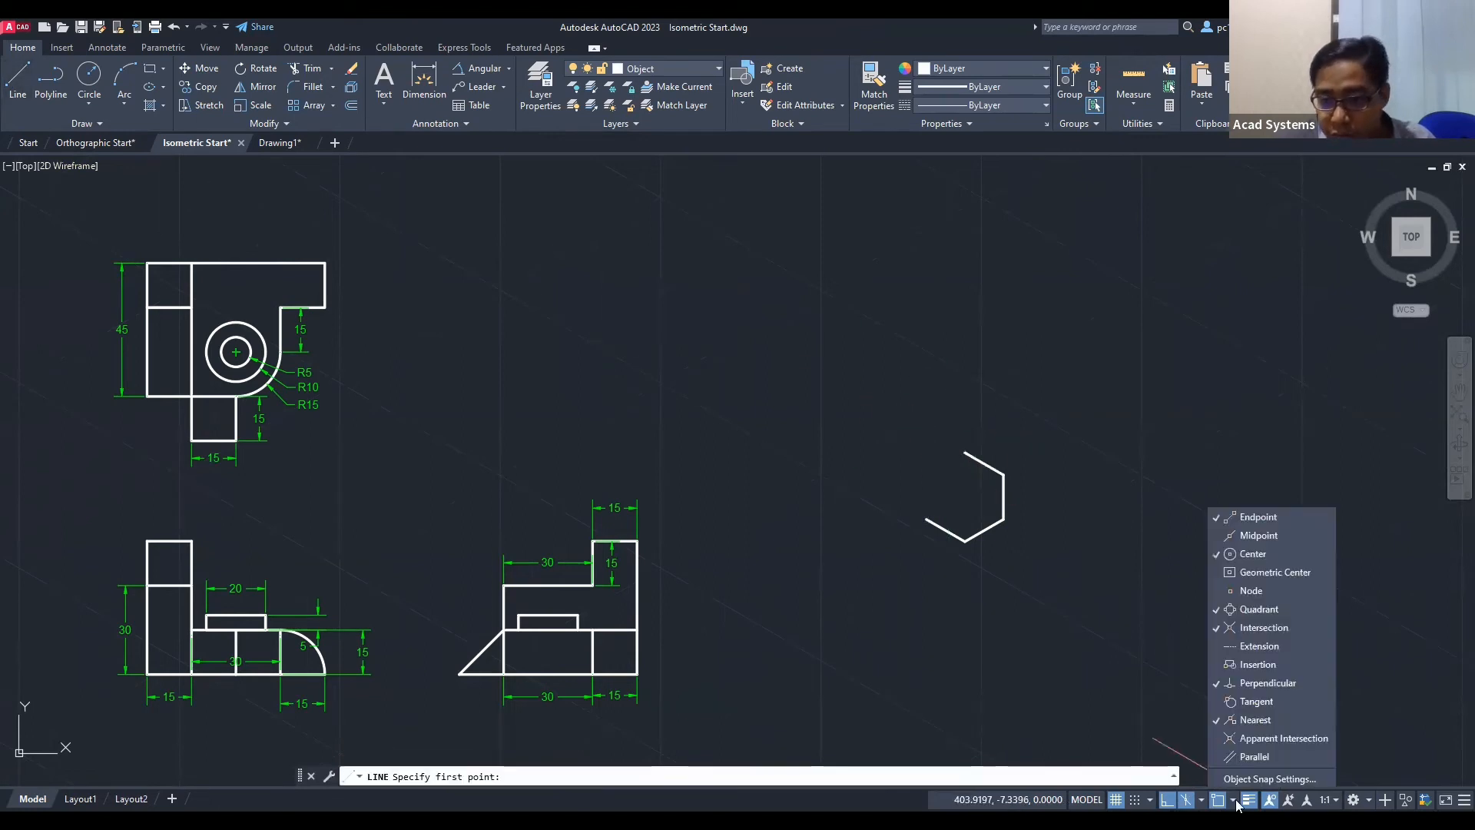
pyautogui.click(1267, 749)
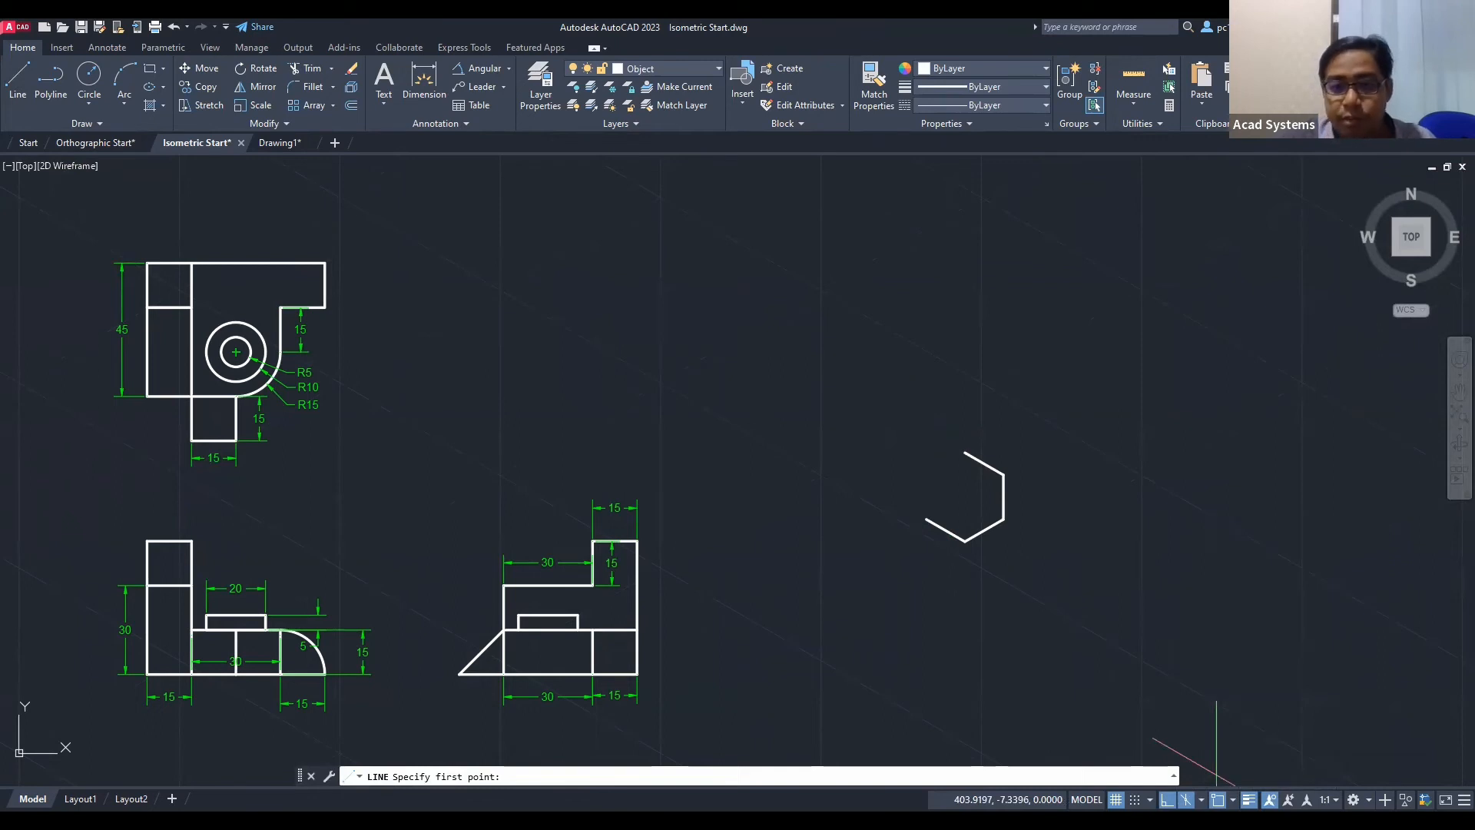
pyautogui.click(926, 520)
pyautogui.click(964, 451)
pyautogui.press('Return')
# Step: Examine the orthographic views, especially the rounded corner arc of the top view and its radius dimension
pyautogui.scroll(-2, 954, 495)
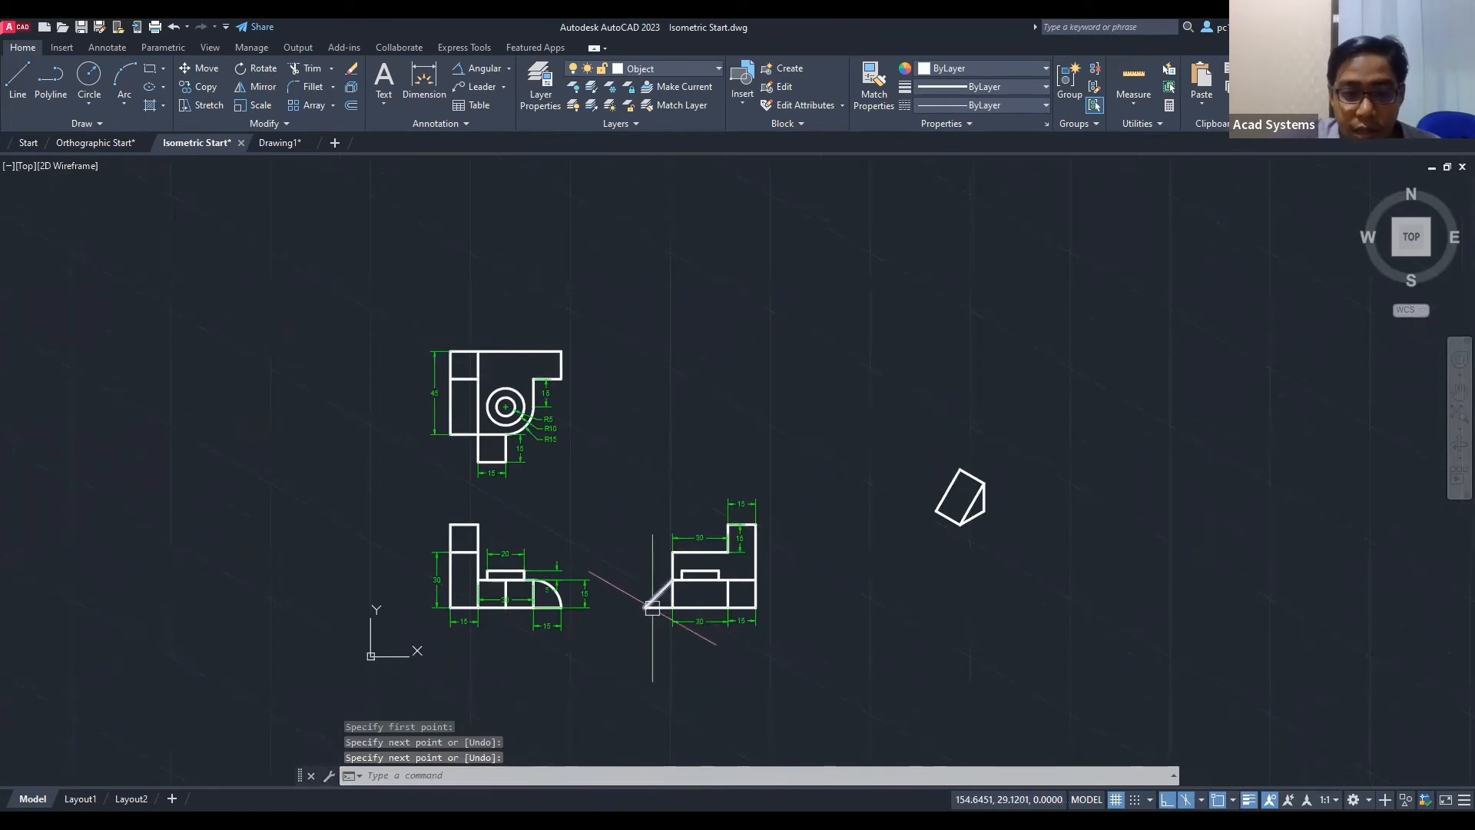
pyautogui.scroll(2, 655, 607)
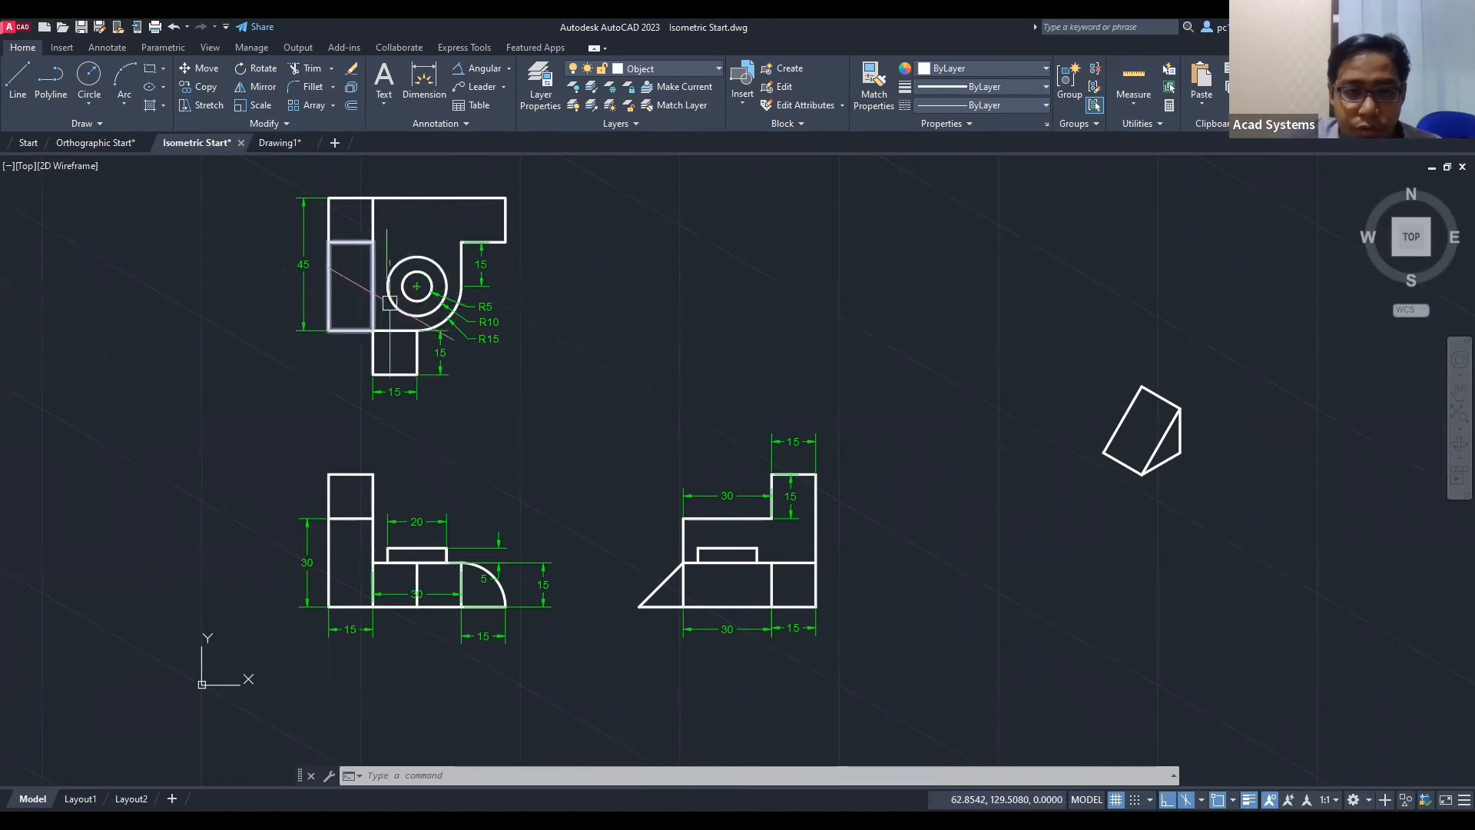
pyautogui.scroll(-2, 451, 320)
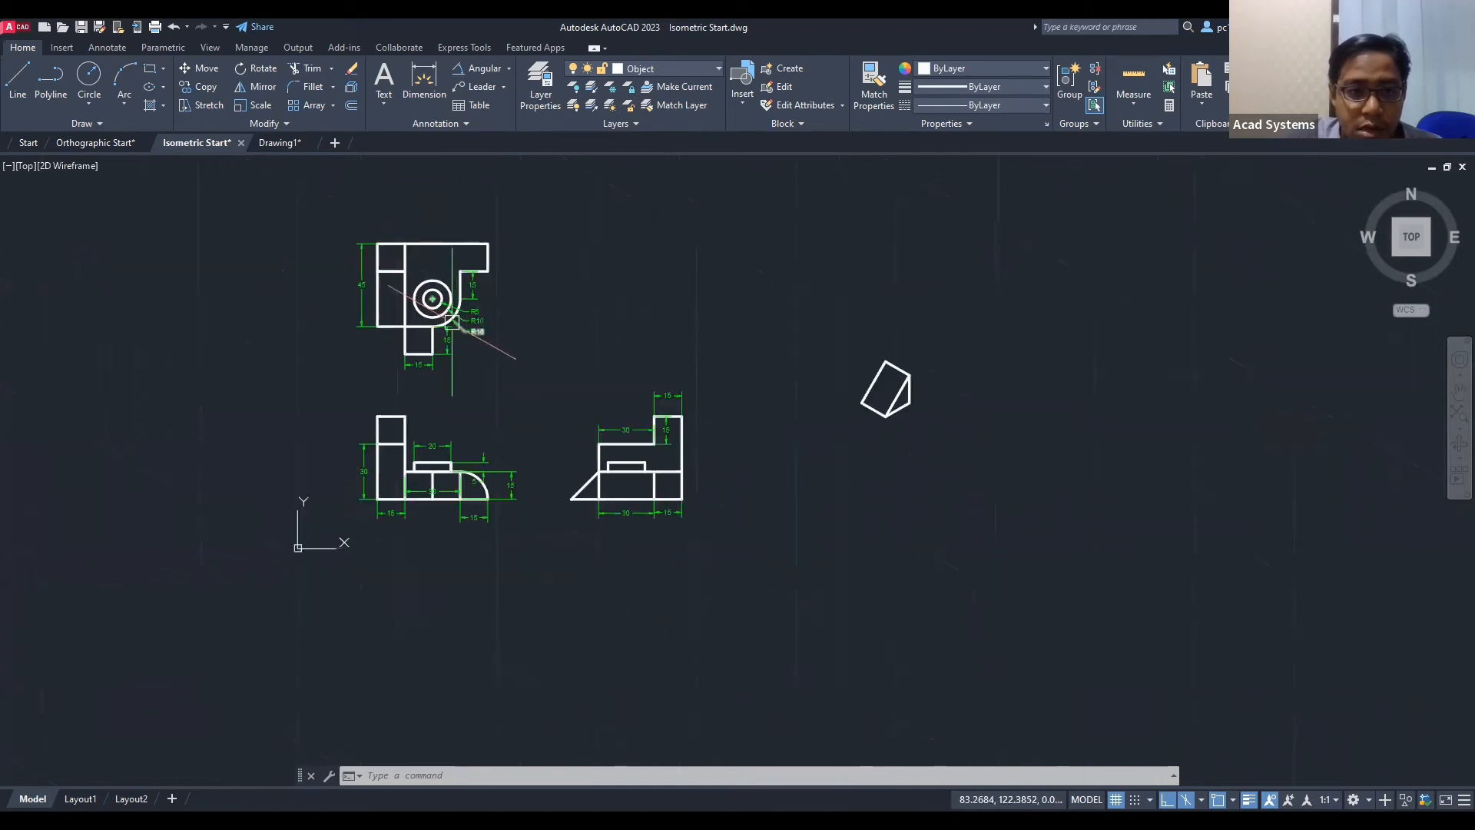
pyautogui.scroll(4, 451, 320)
pyautogui.click(470, 272)
pyautogui.scroll(4, 474, 315)
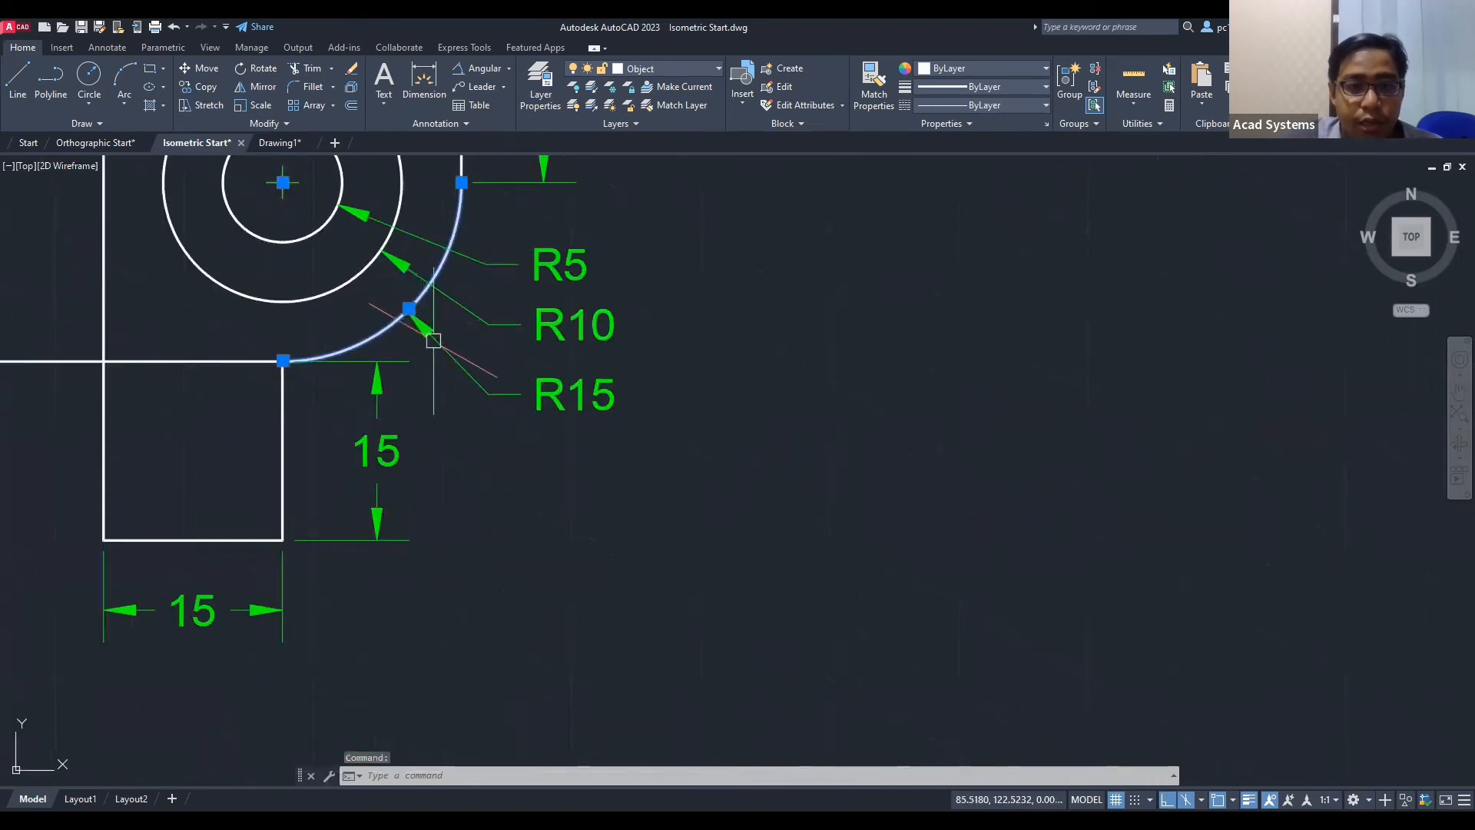
pyautogui.scroll(-4, 458, 402)
pyautogui.moveTo(735, 475); pyautogui.dragTo(626, 456, button='middle')
pyautogui.press('Escape')
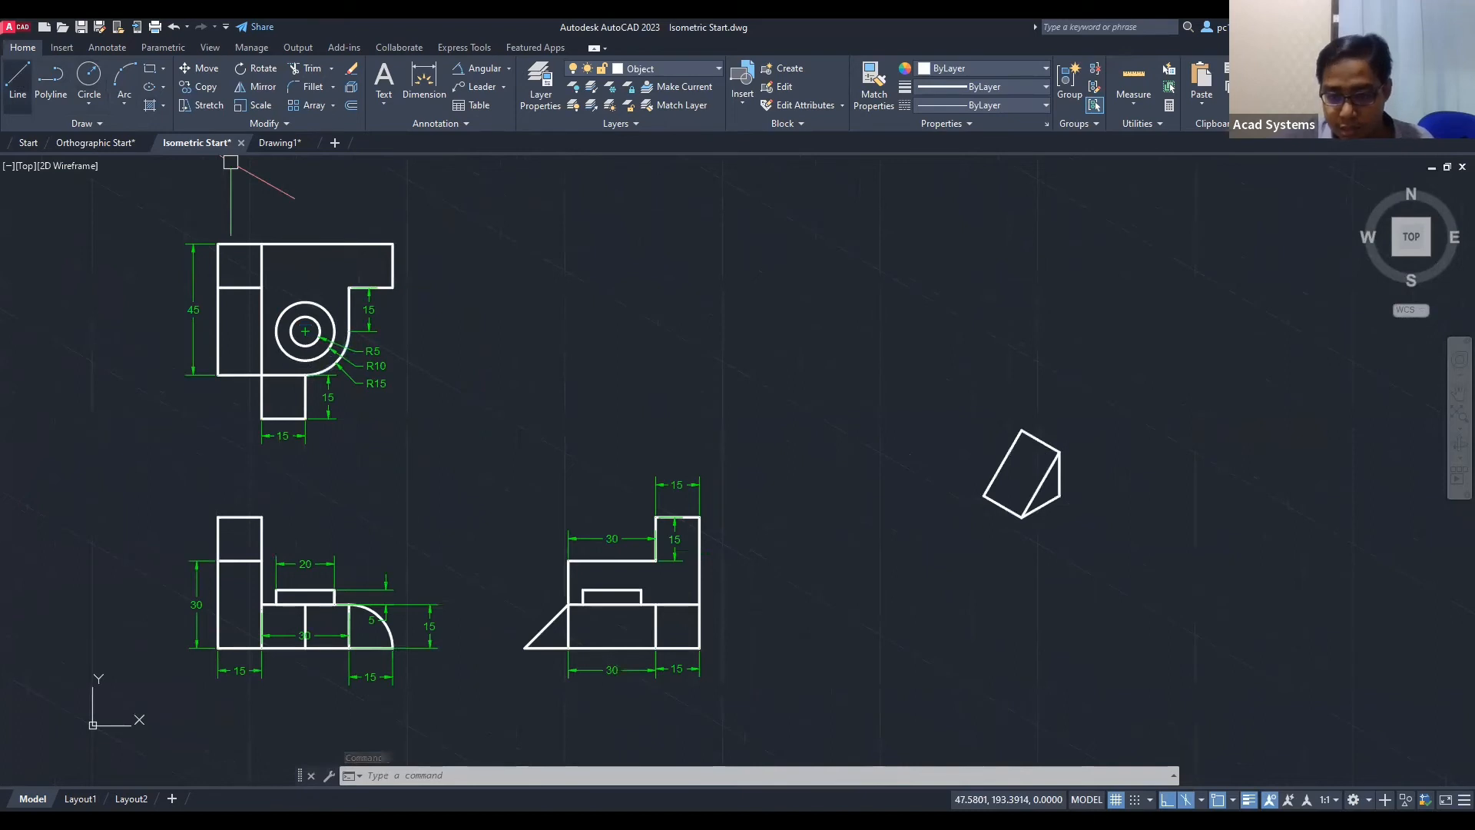
# Step: In isoplane Left, draw a 15-unit line toward the lower right from the wedge's lower right corner
pyautogui.write('l')
pyautogui.press('Return')
pyautogui.click(1059, 495)
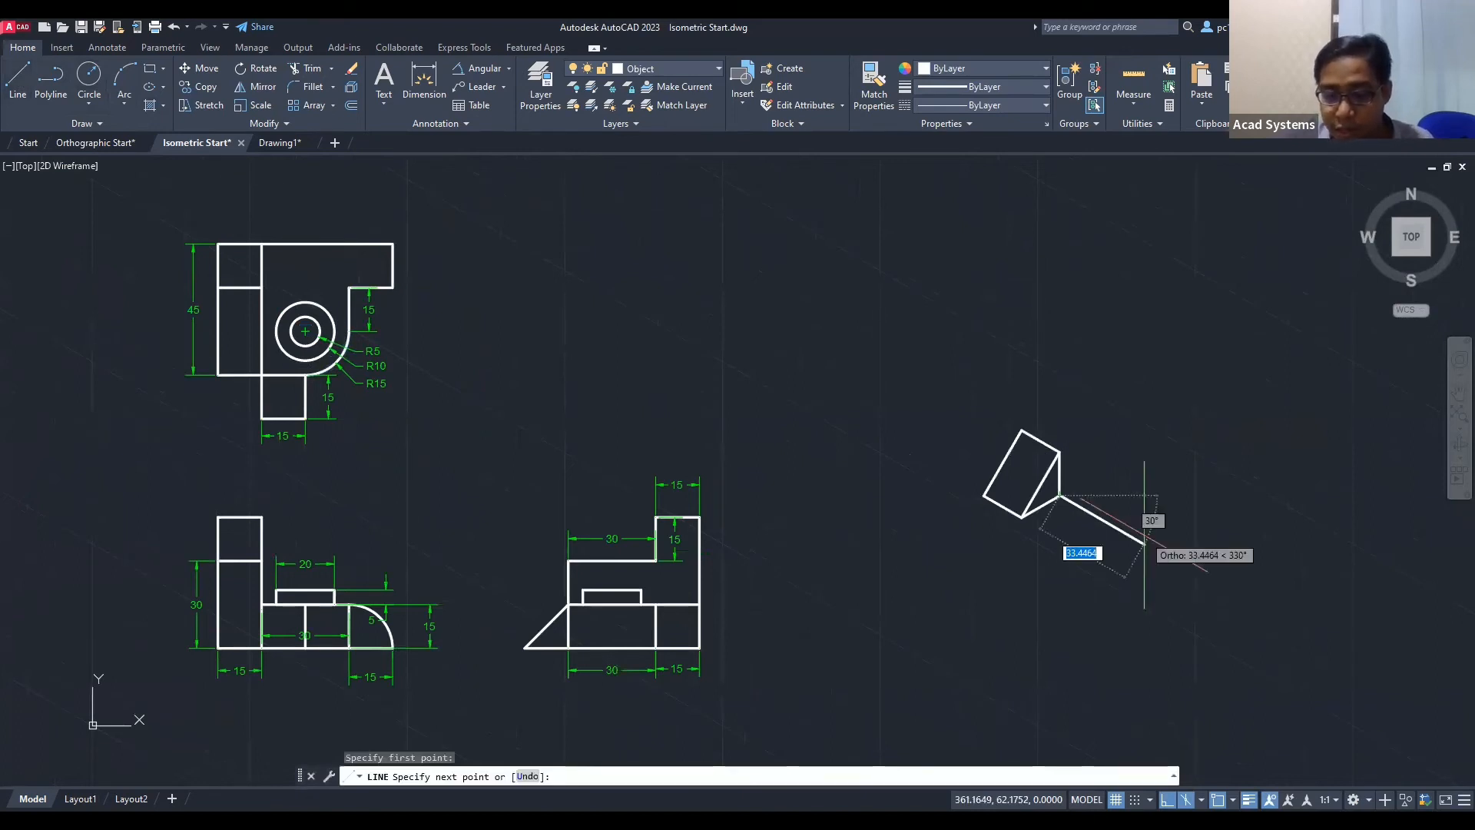
pyautogui.write('15')
pyautogui.press('Return')
pyautogui.press('Escape')
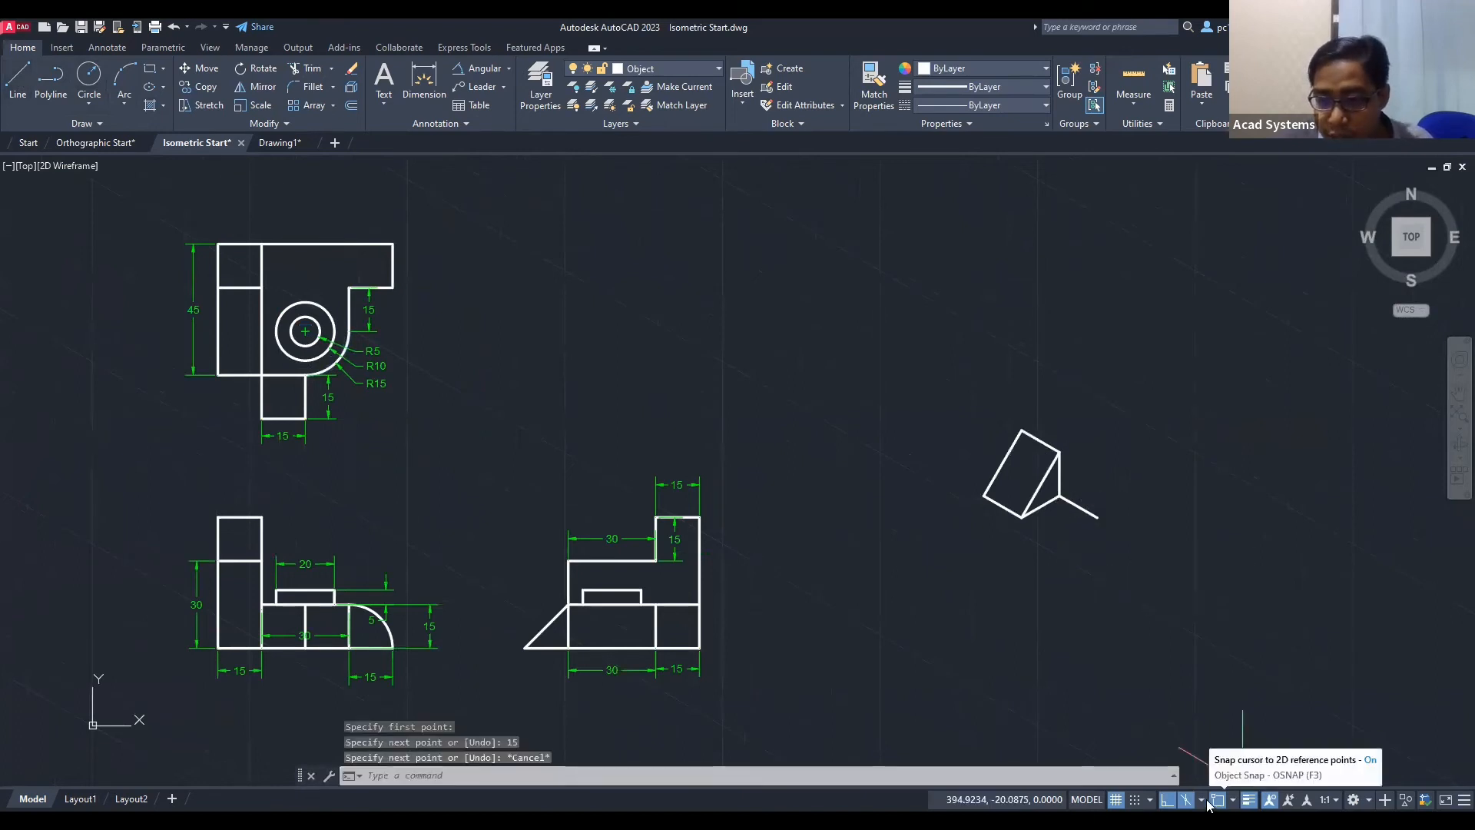
# Step: Switch to isoplane Top and draw a 15-unit line toward the upper right from the end of the last line
pyautogui.click(1234, 800)
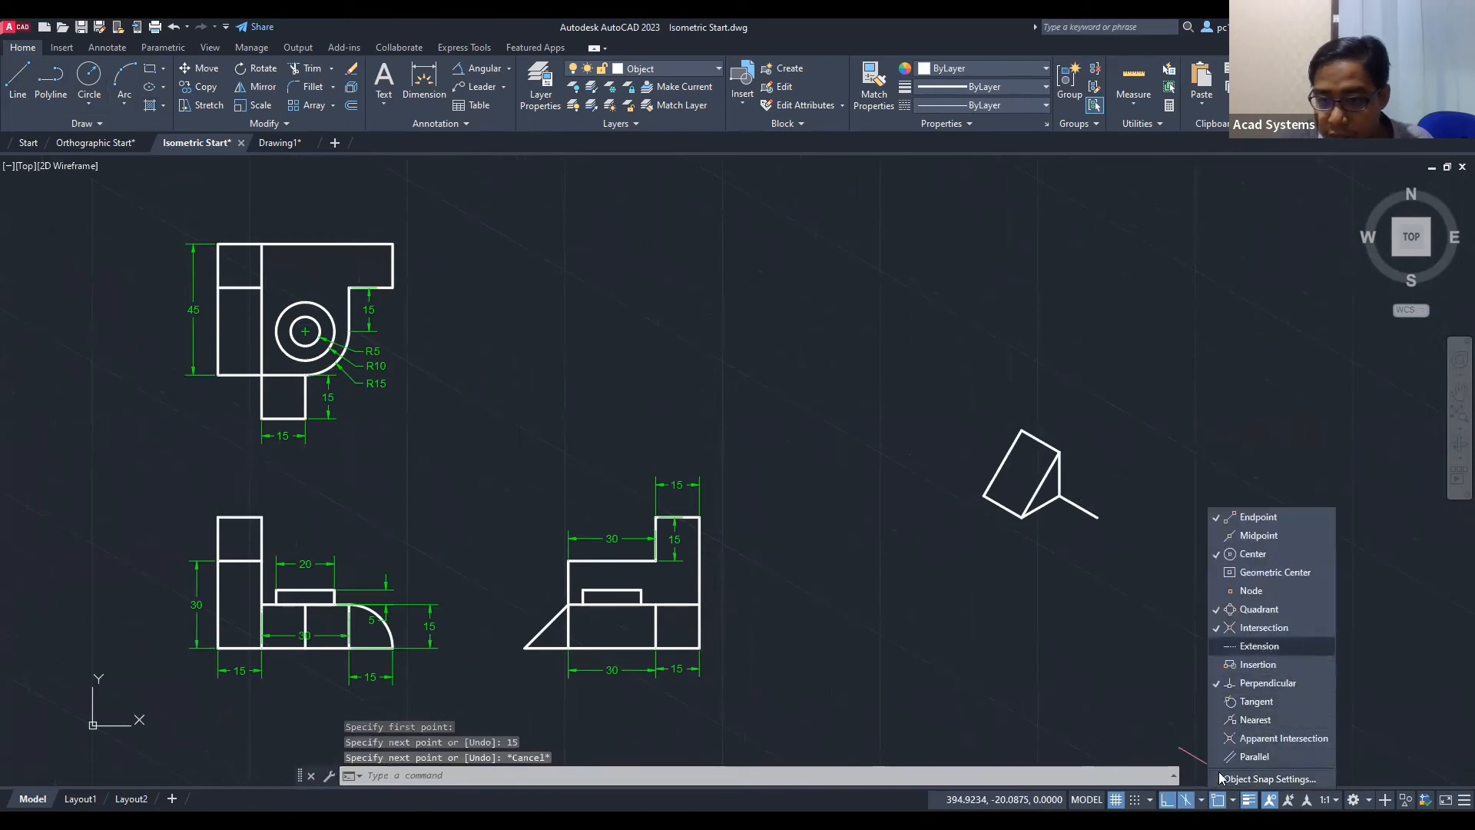
pyautogui.click(1203, 801)
pyautogui.click(1237, 751)
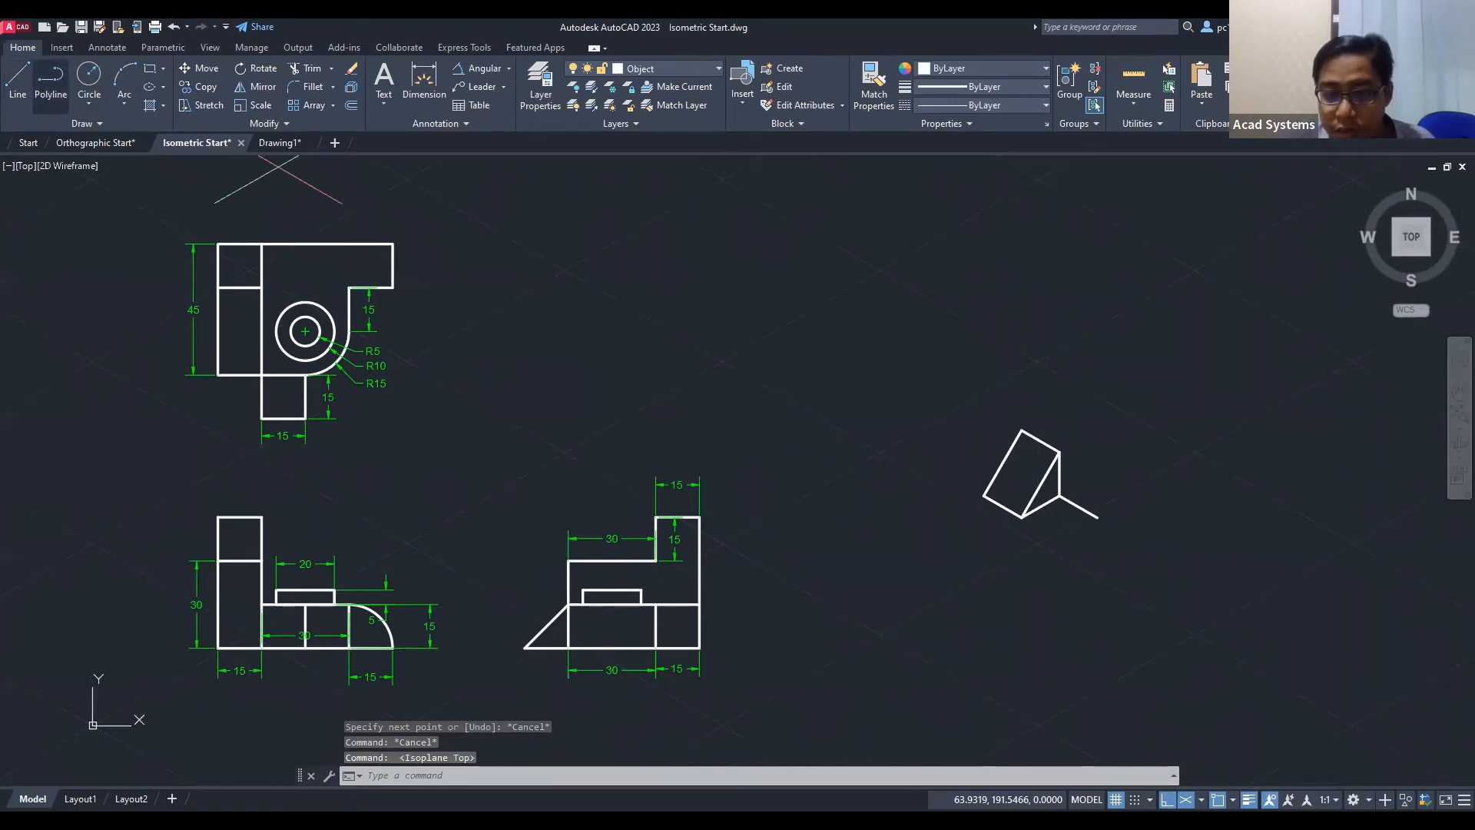
pyautogui.scroll(2, 1100, 489)
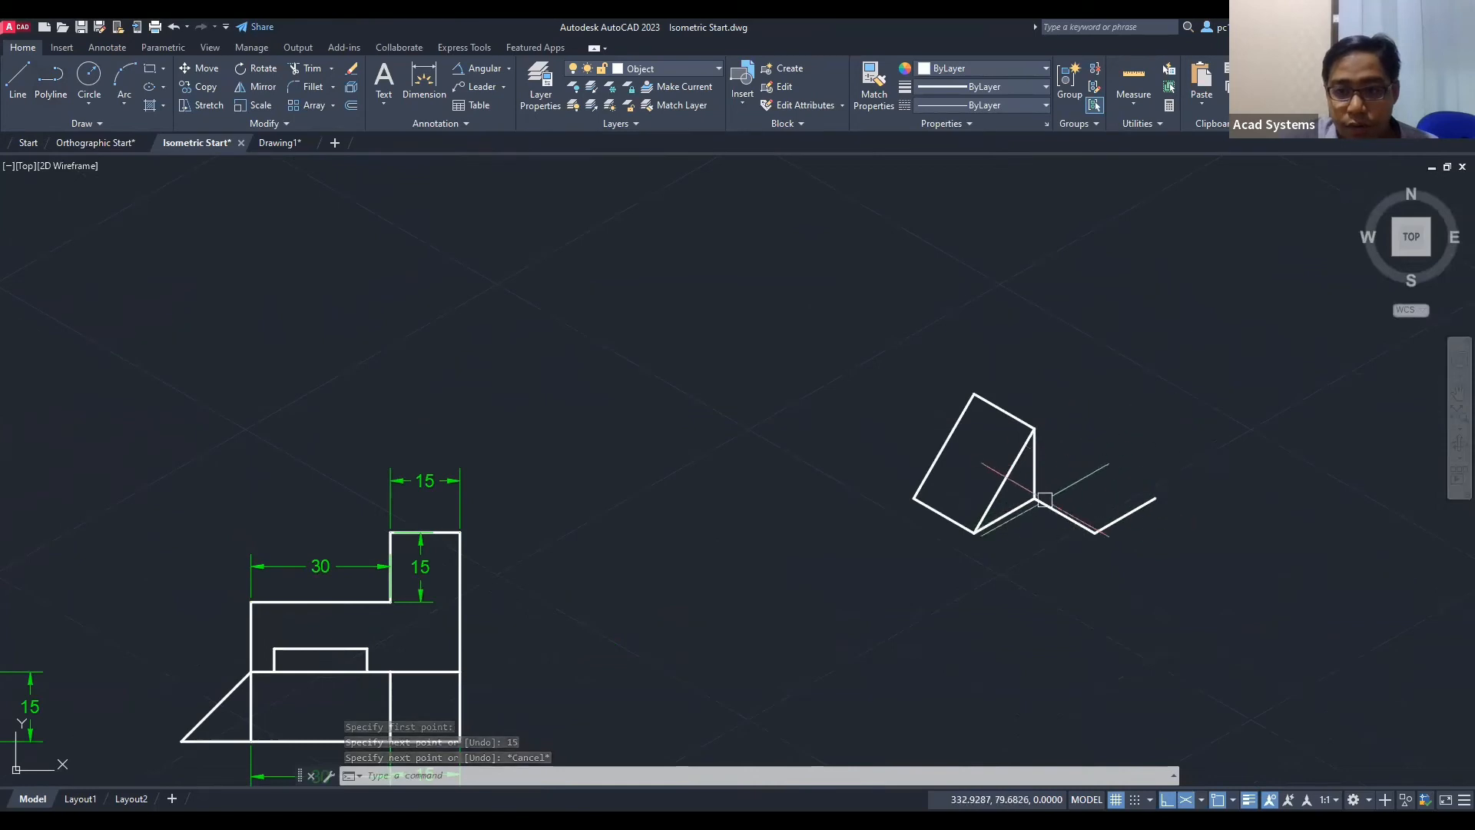
# Step: Draw a freehand centre-radius circle in the empty space above and to the left of the wedge
pyautogui.scroll(-2, 1167, 509)
pyautogui.moveTo(1167, 509); pyautogui.dragTo(1037, 509, button='middle')
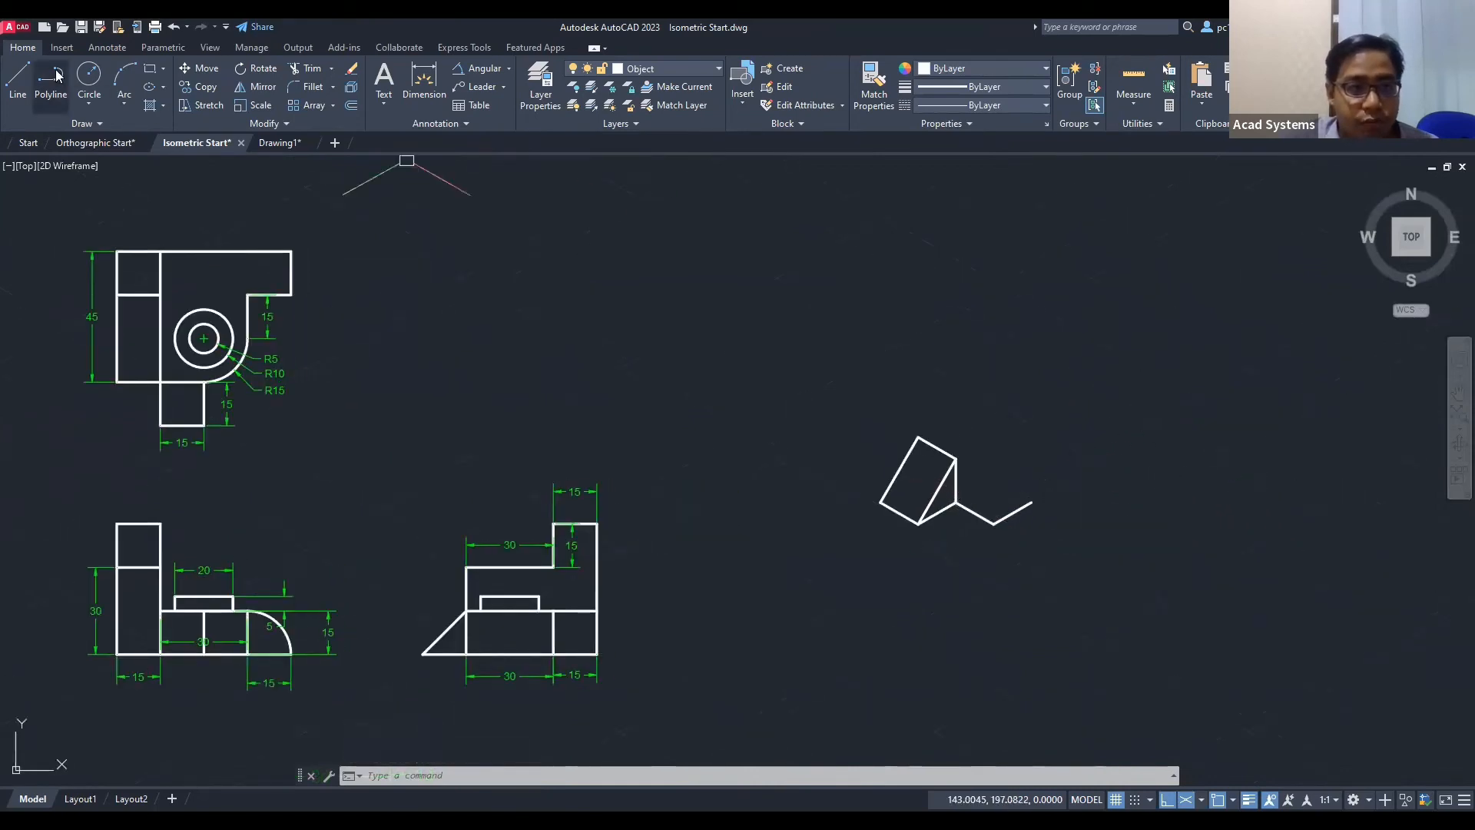
pyautogui.click(88, 83)
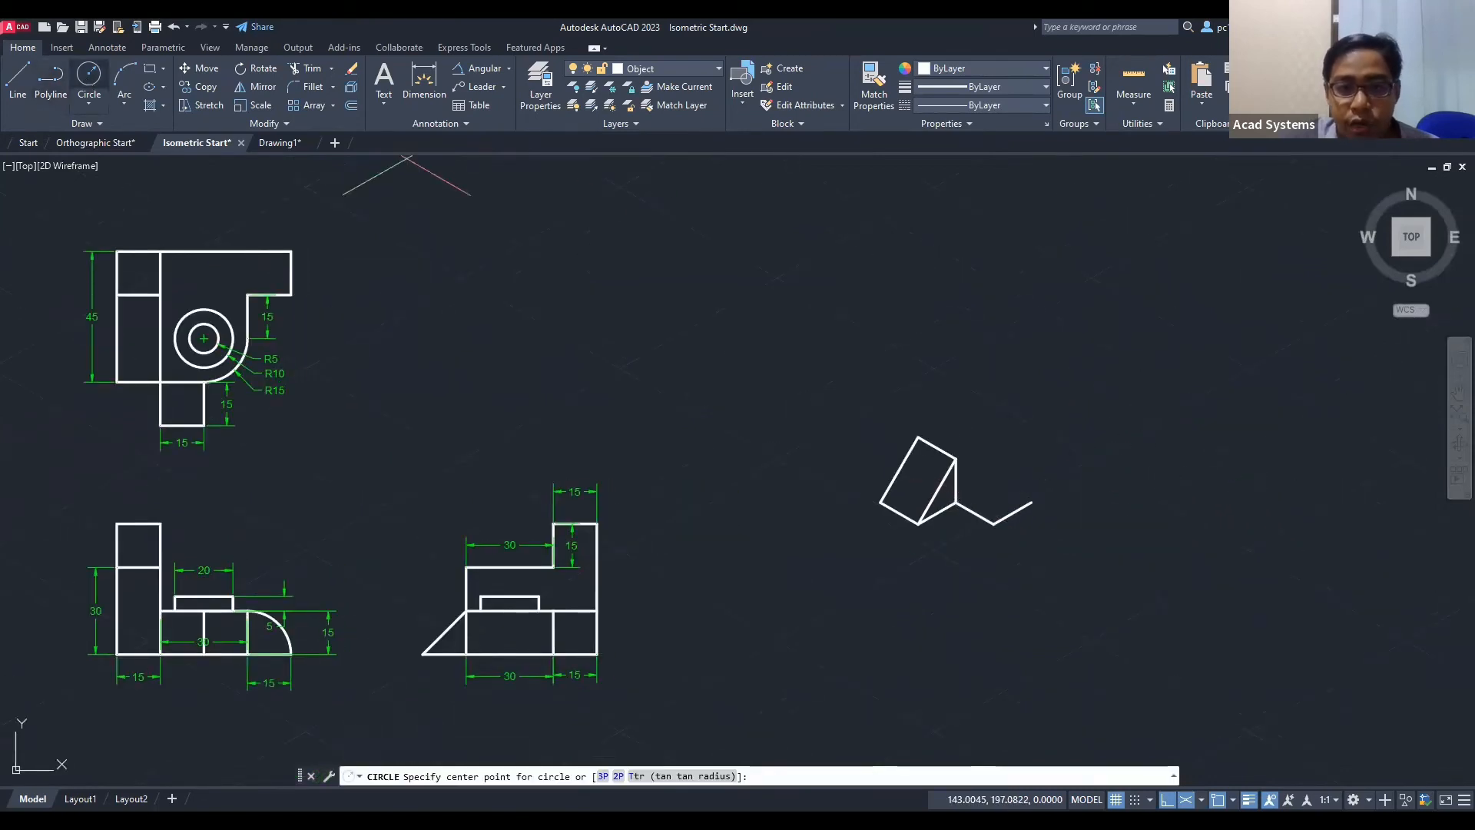
pyautogui.click(763, 377)
pyautogui.click(815, 377)
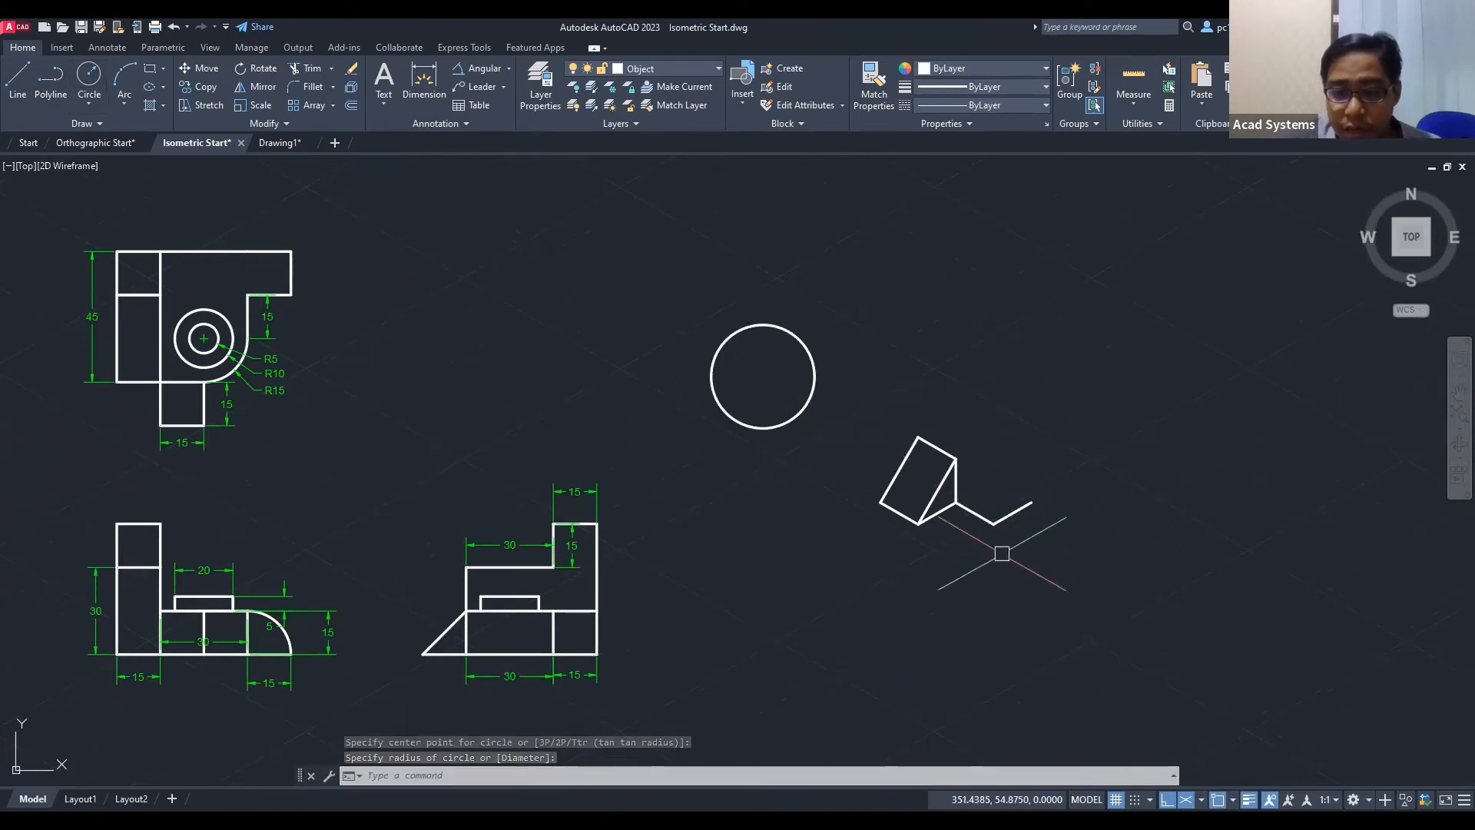
# Step: Erase the freehand circle above and to the left of the wedge
pyautogui.click(804, 420)
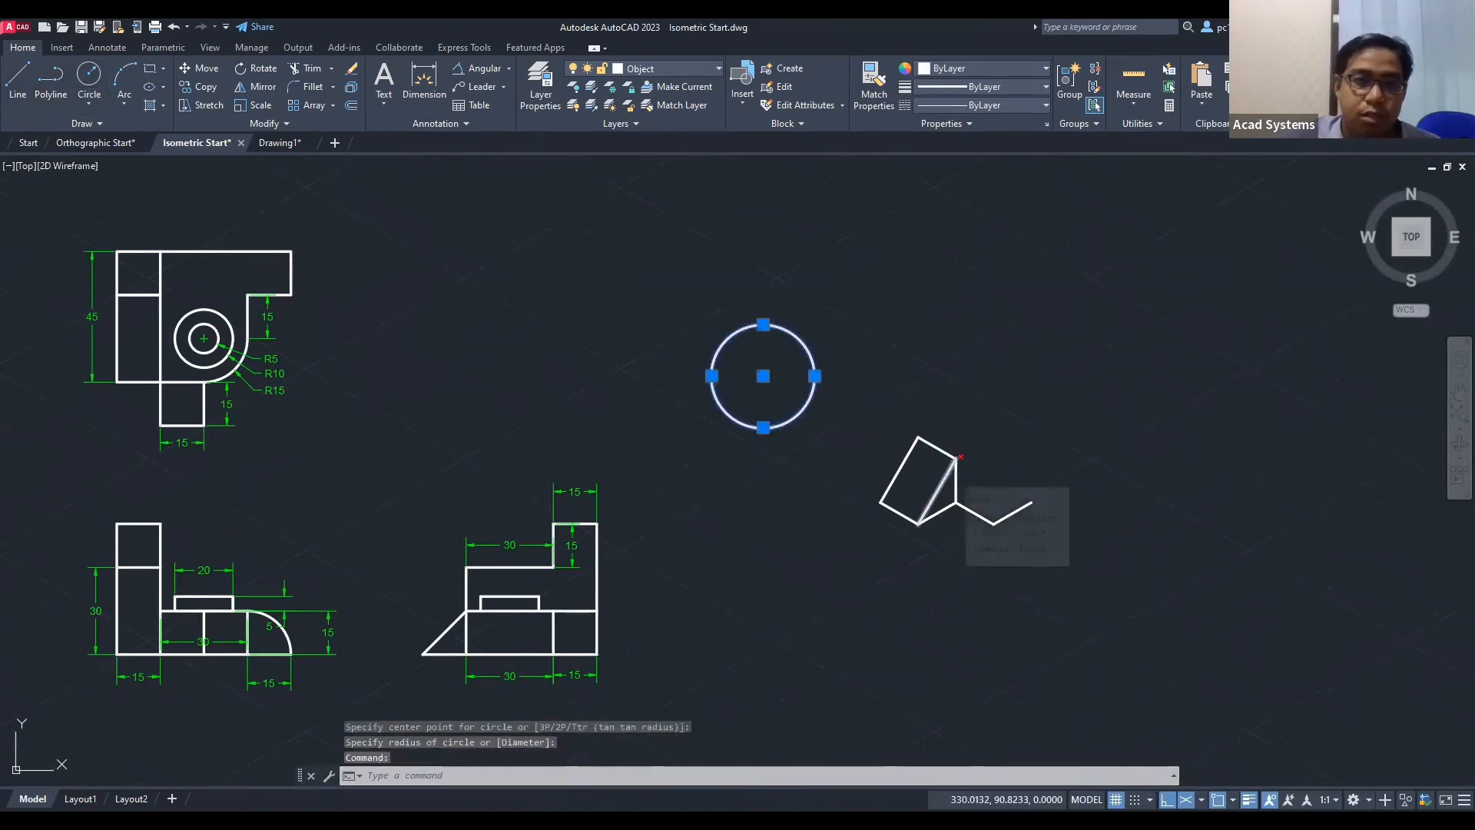
pyautogui.press('Delete')
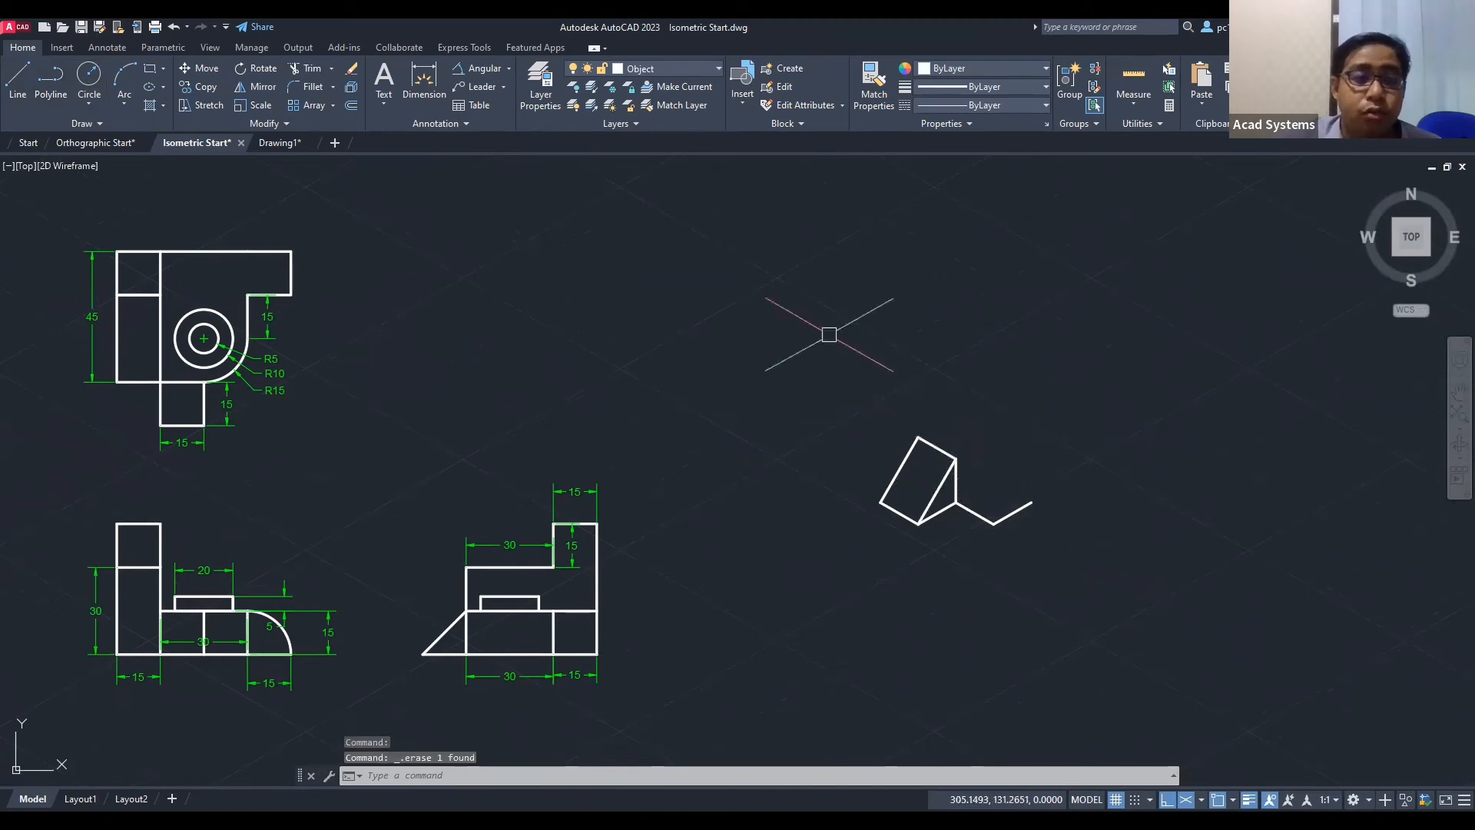
# Step: Start the Axis, End ellipse with isometric drafting off and on to compare the options the command offers
pyautogui.click(165, 89)
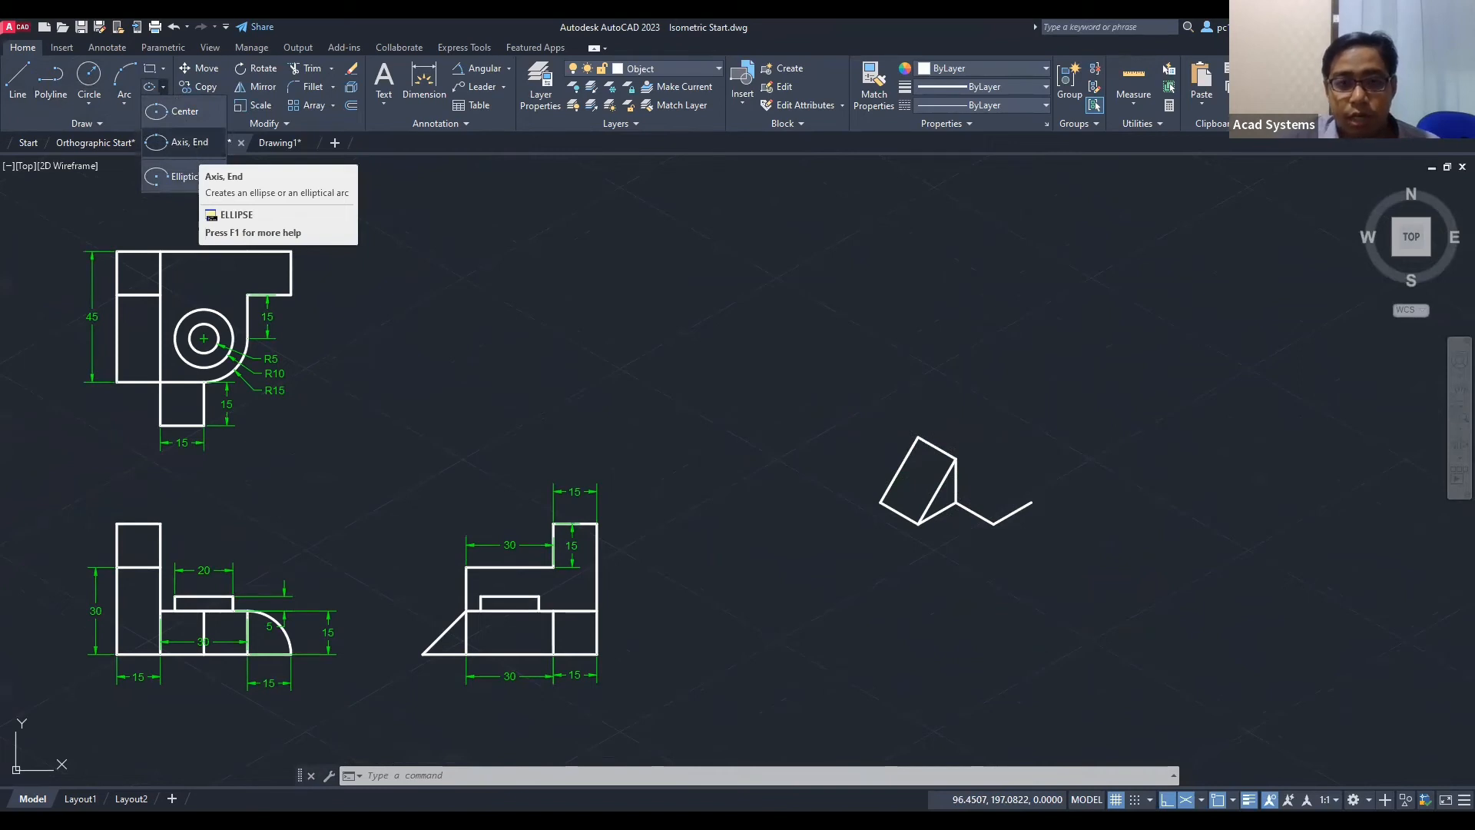
pyautogui.click(190, 143)
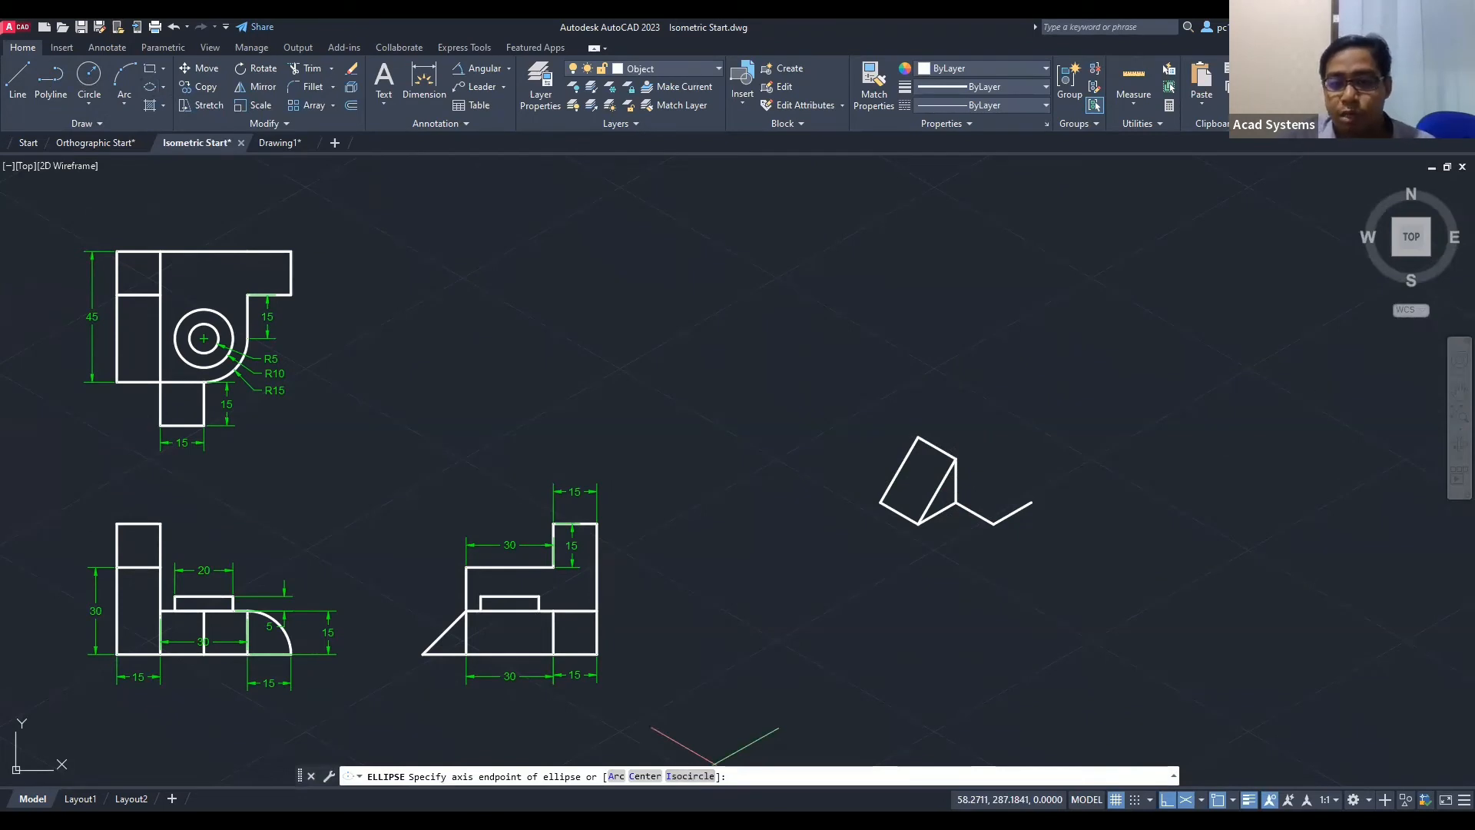
pyautogui.click(1205, 800)
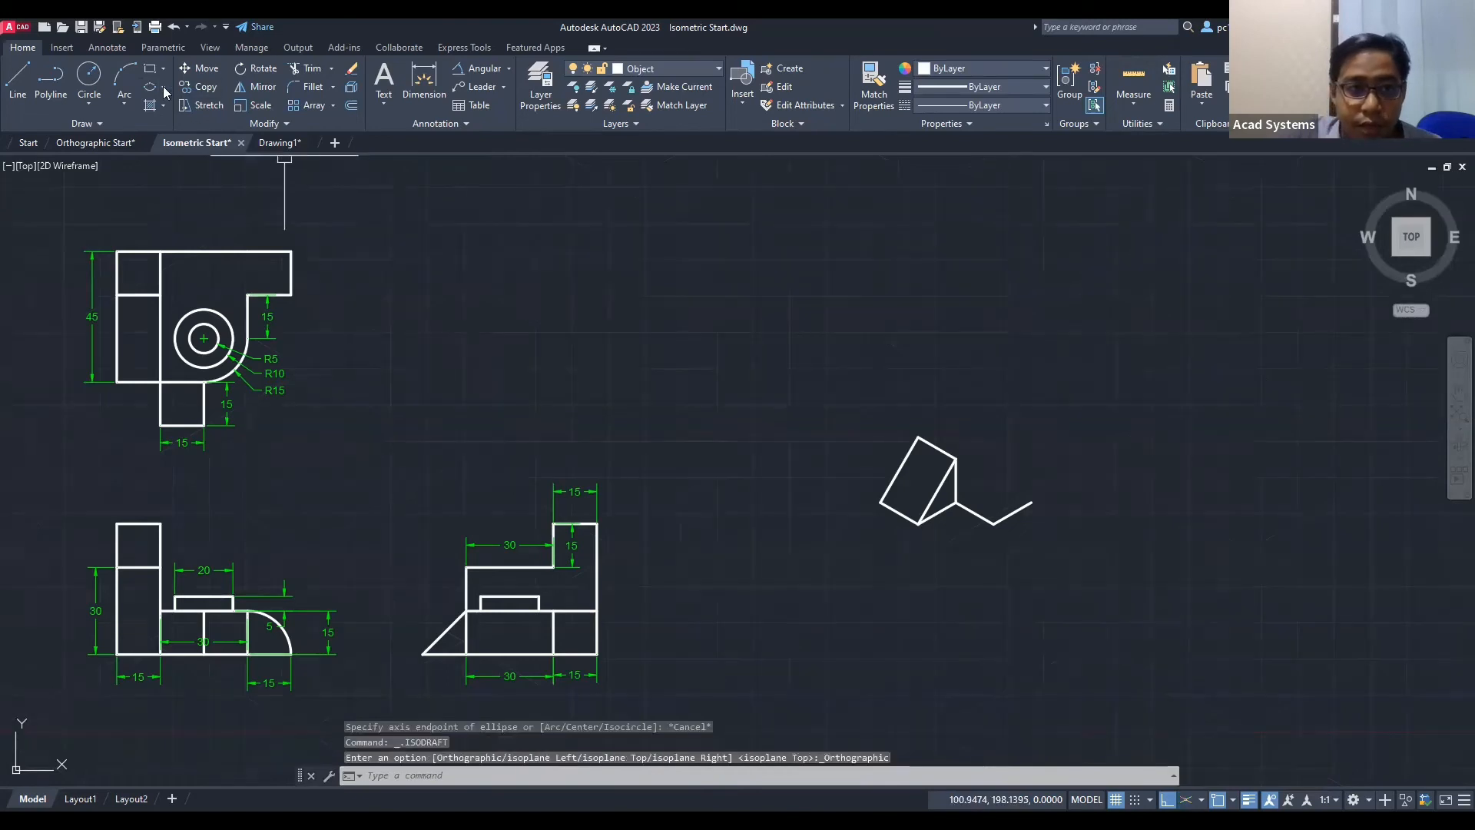
pyautogui.click(150, 87)
pyautogui.click(163, 87)
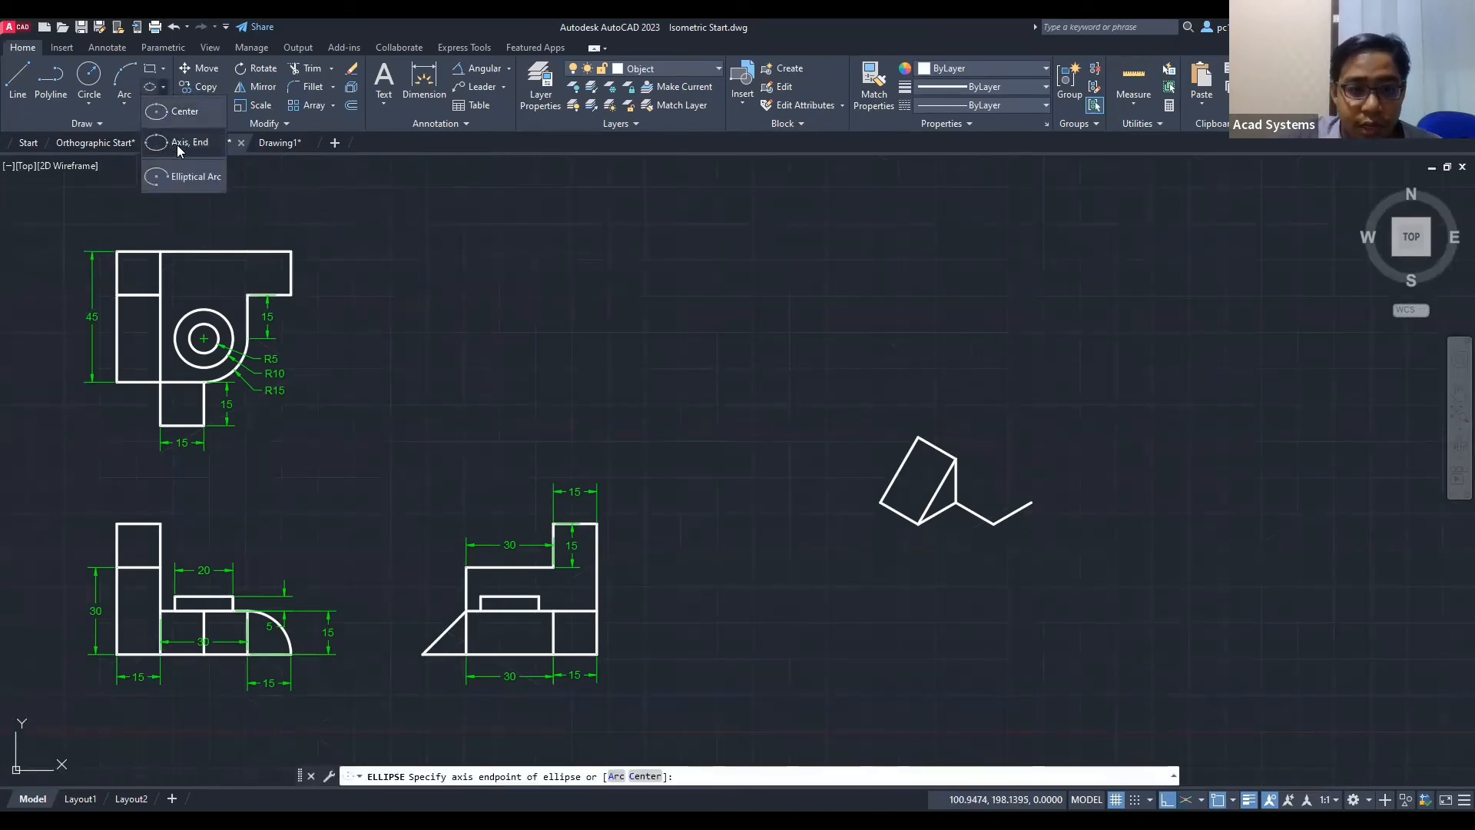
pyautogui.click(176, 144)
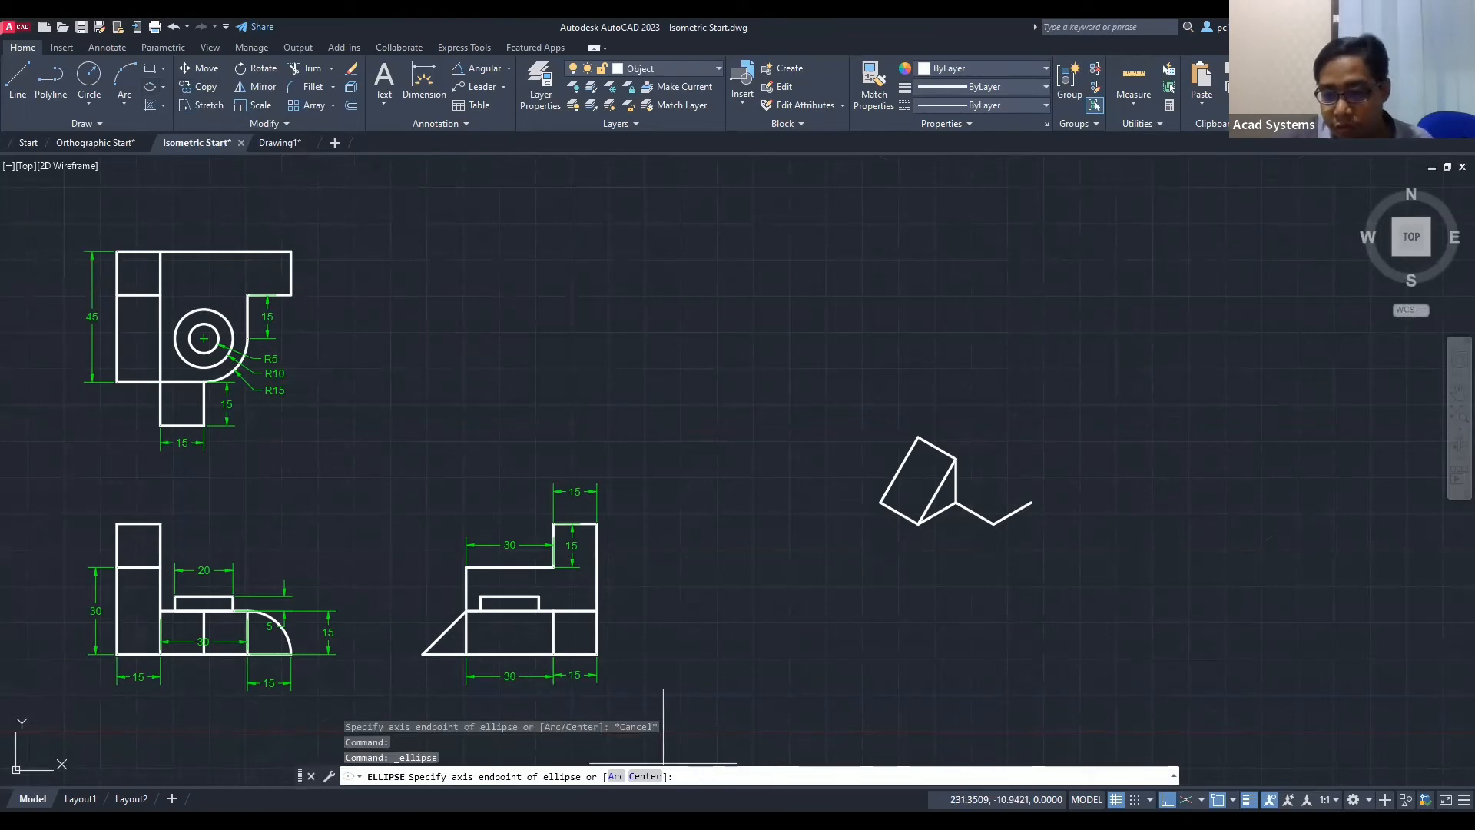
pyautogui.click(1186, 799)
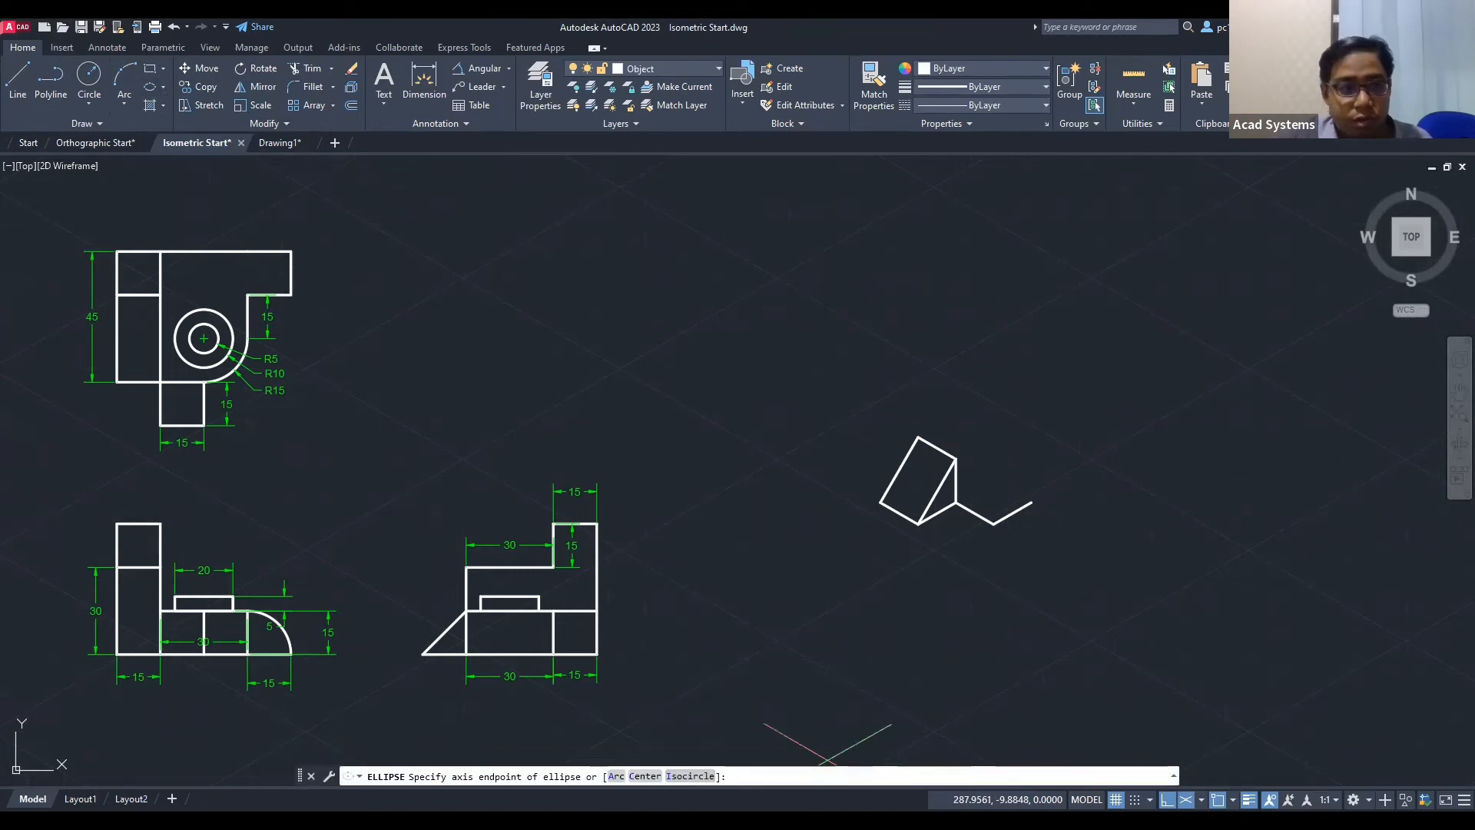
pyautogui.press('Escape')
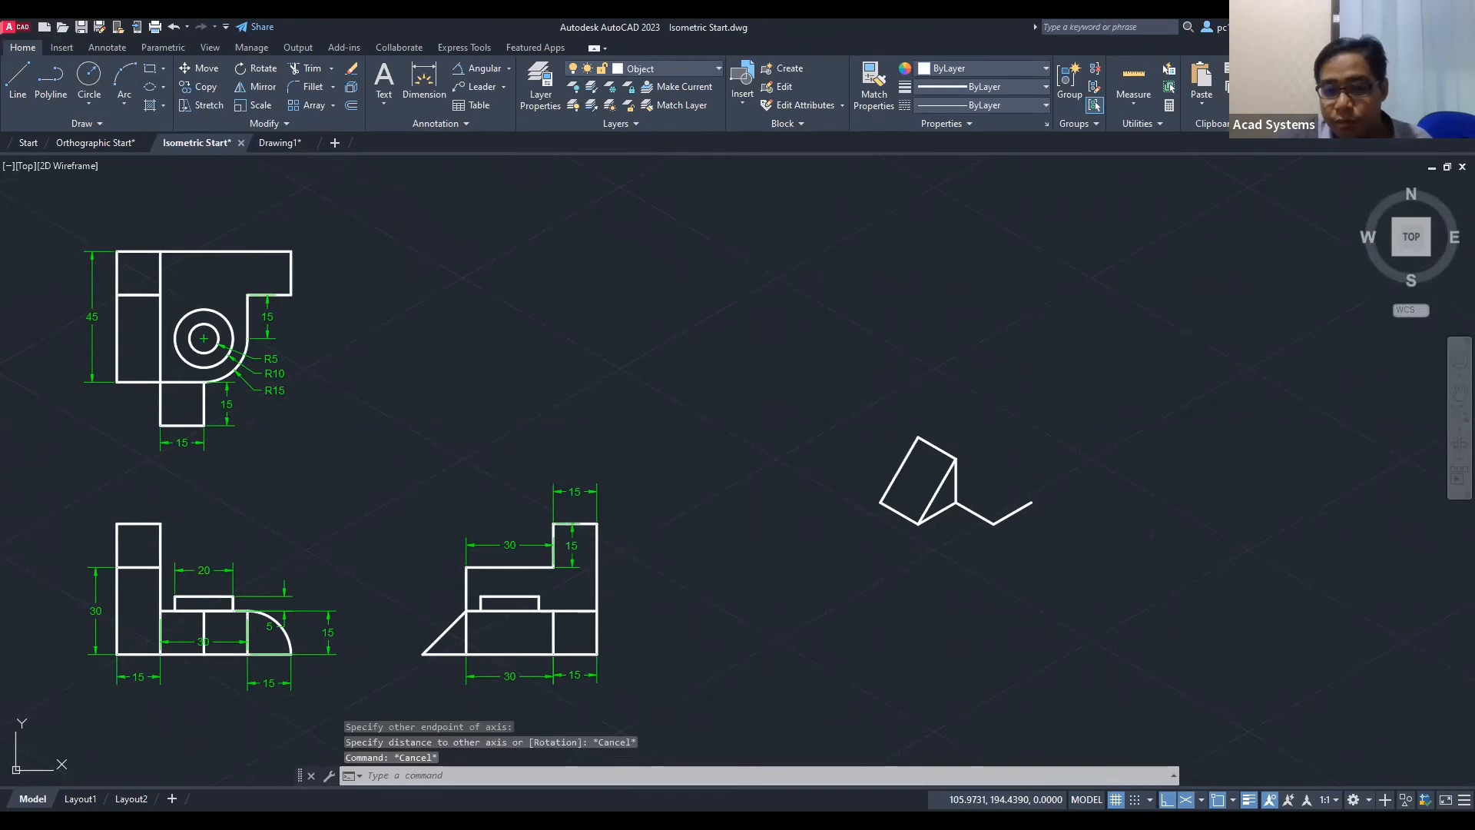
# Step: Draw two freehand trial isocircles in the empty space, one in isoplane Top and one in isoplane Left
pyautogui.click(1201, 800)
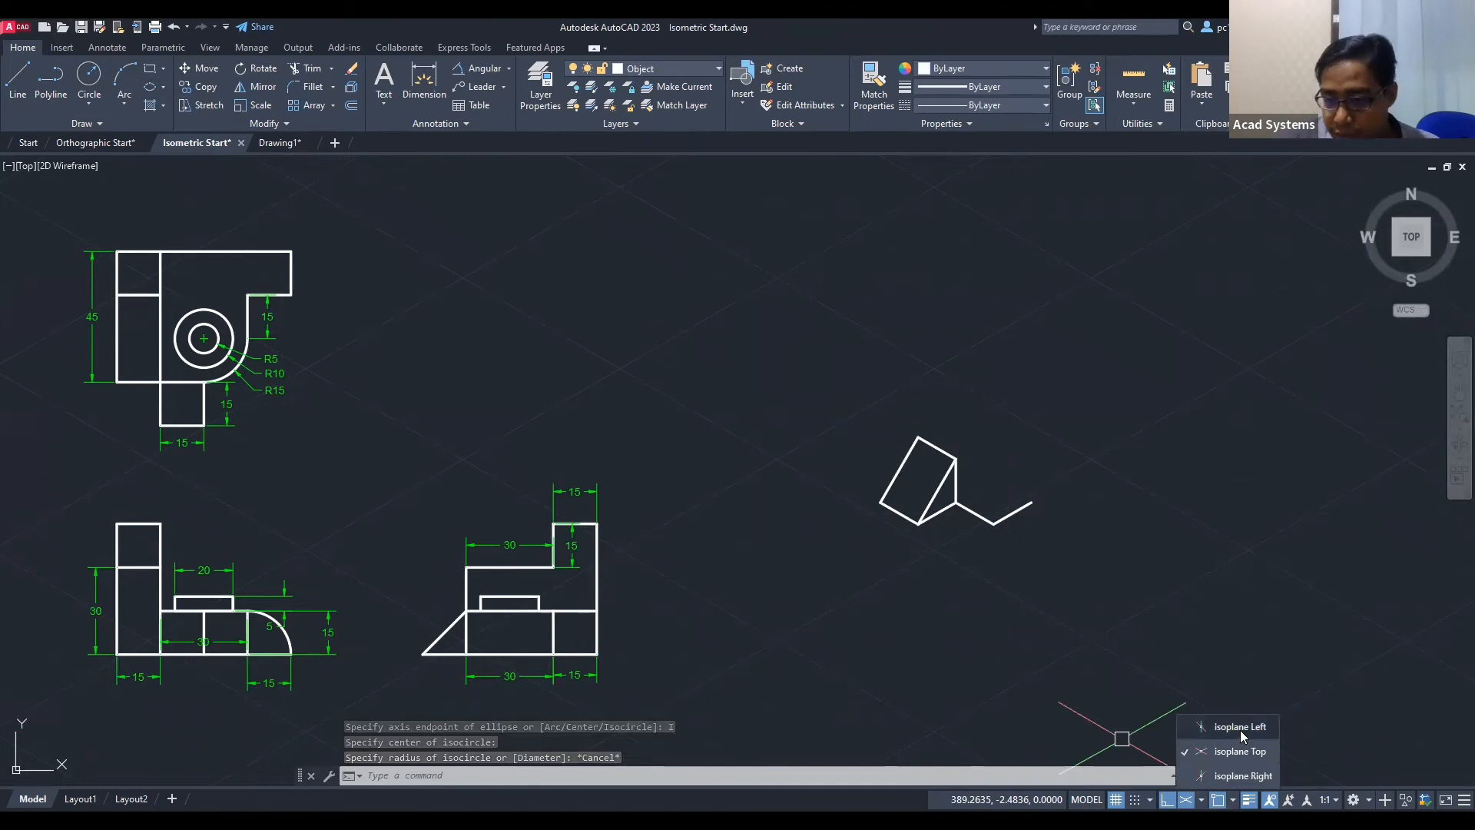
pyautogui.click(148, 90)
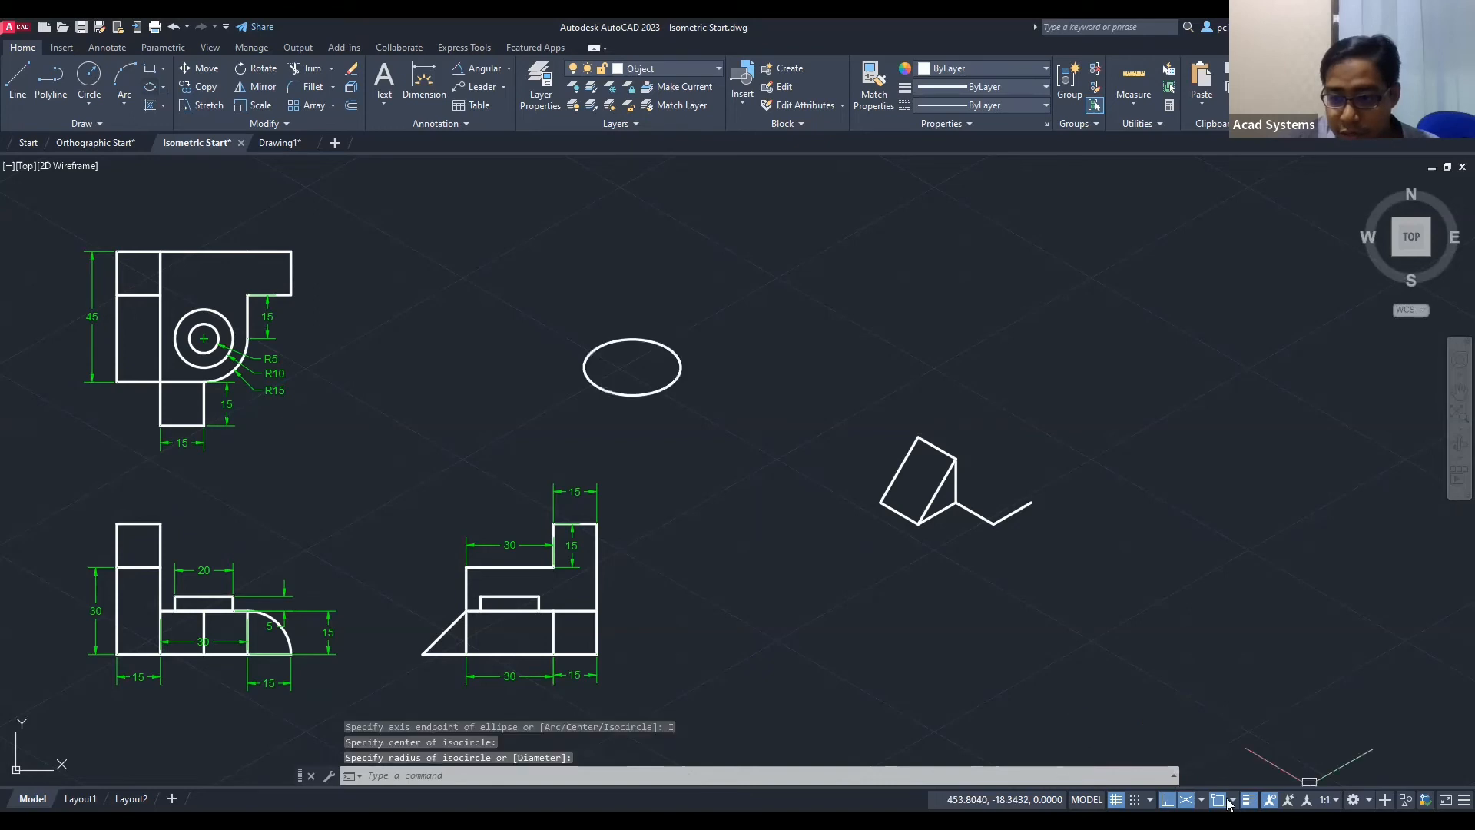
pyautogui.click(1232, 799)
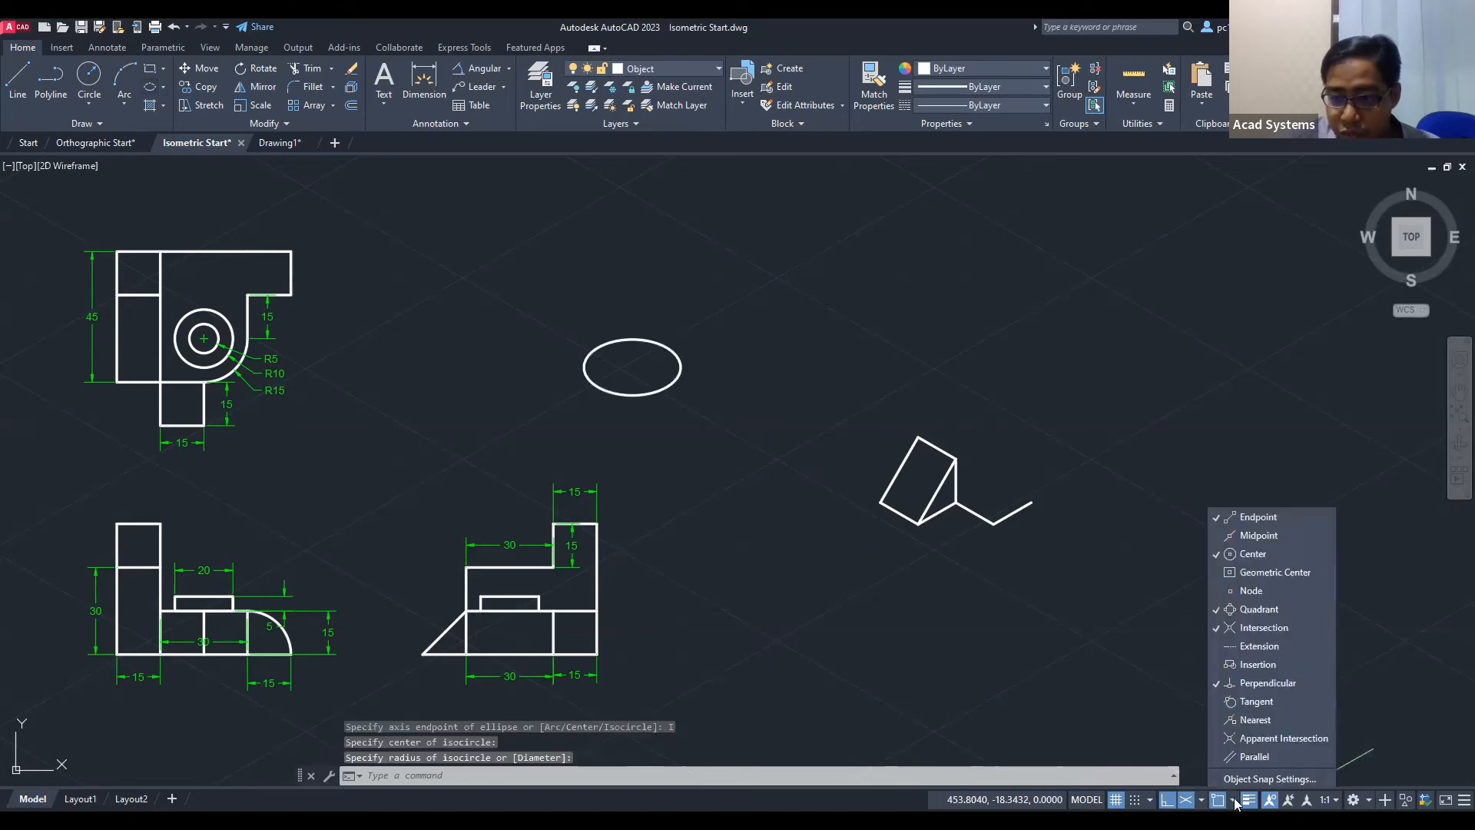
pyautogui.click(1201, 799)
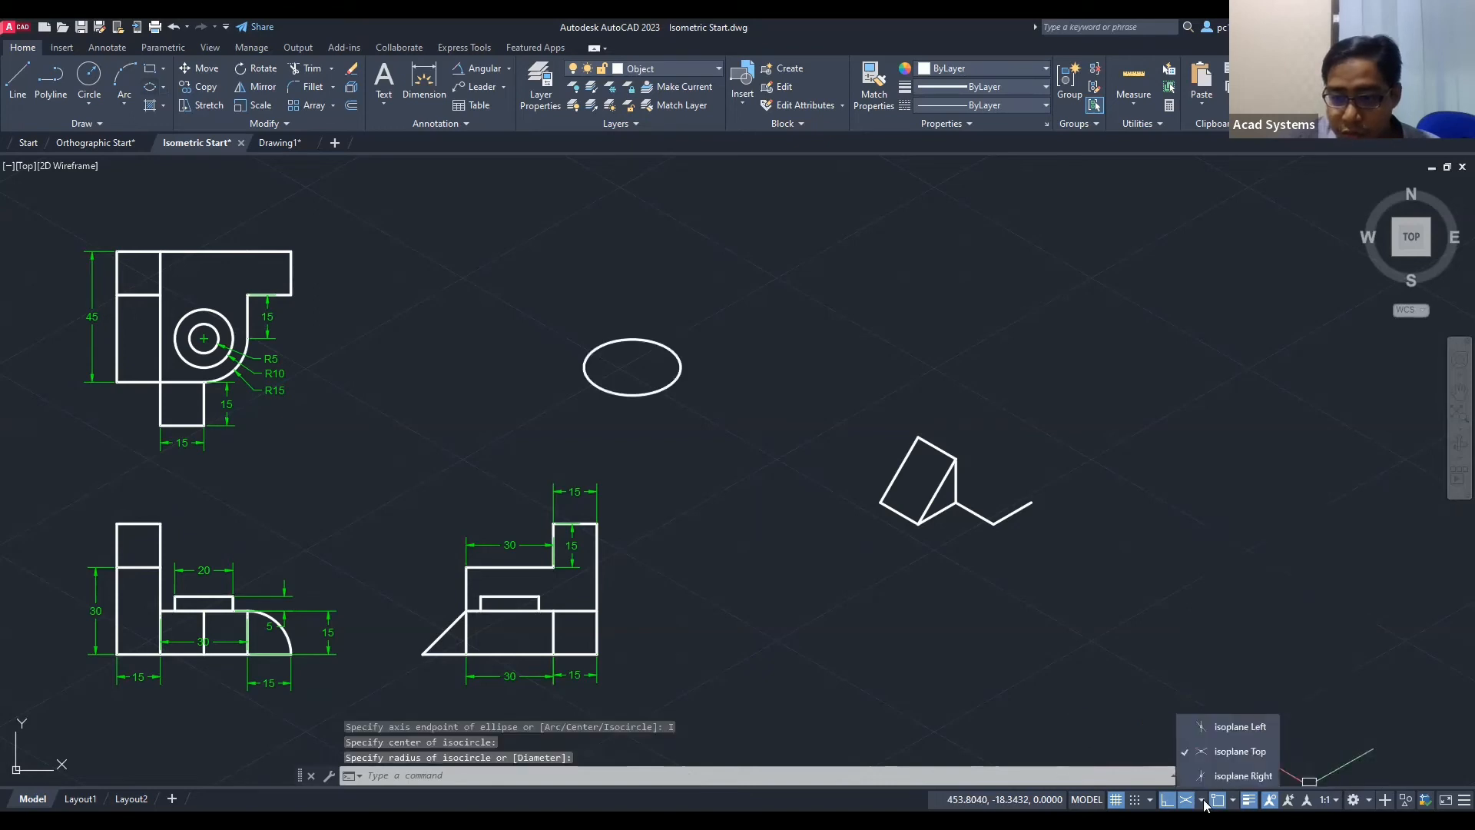
pyautogui.click(1231, 727)
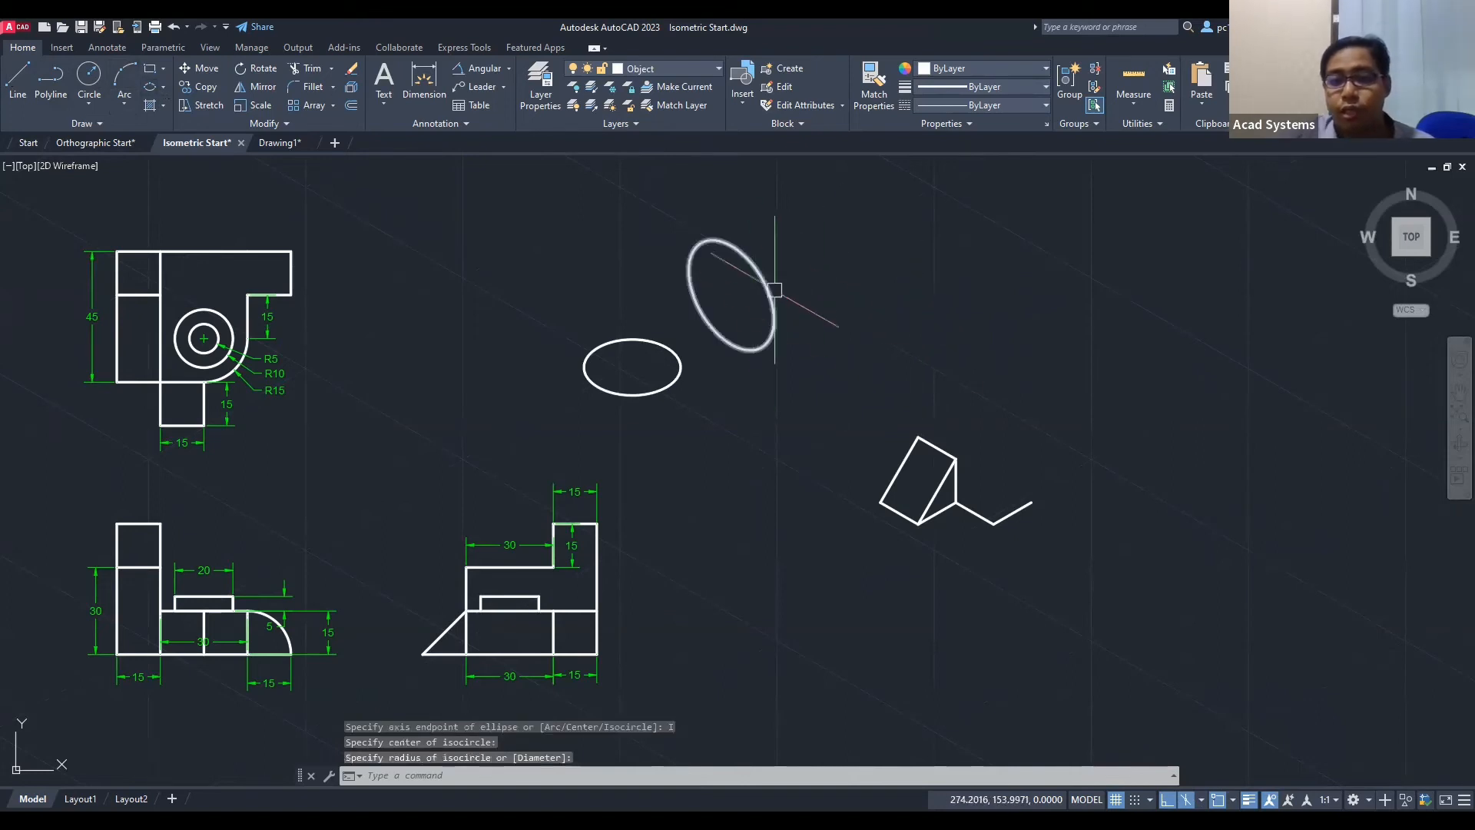
pyautogui.press('Escape')
# Step: Erase both trial isocircles and switch the drafting plane back to isoplane Top
pyautogui.moveTo(764, 410); pyautogui.dragTo(613, 247)
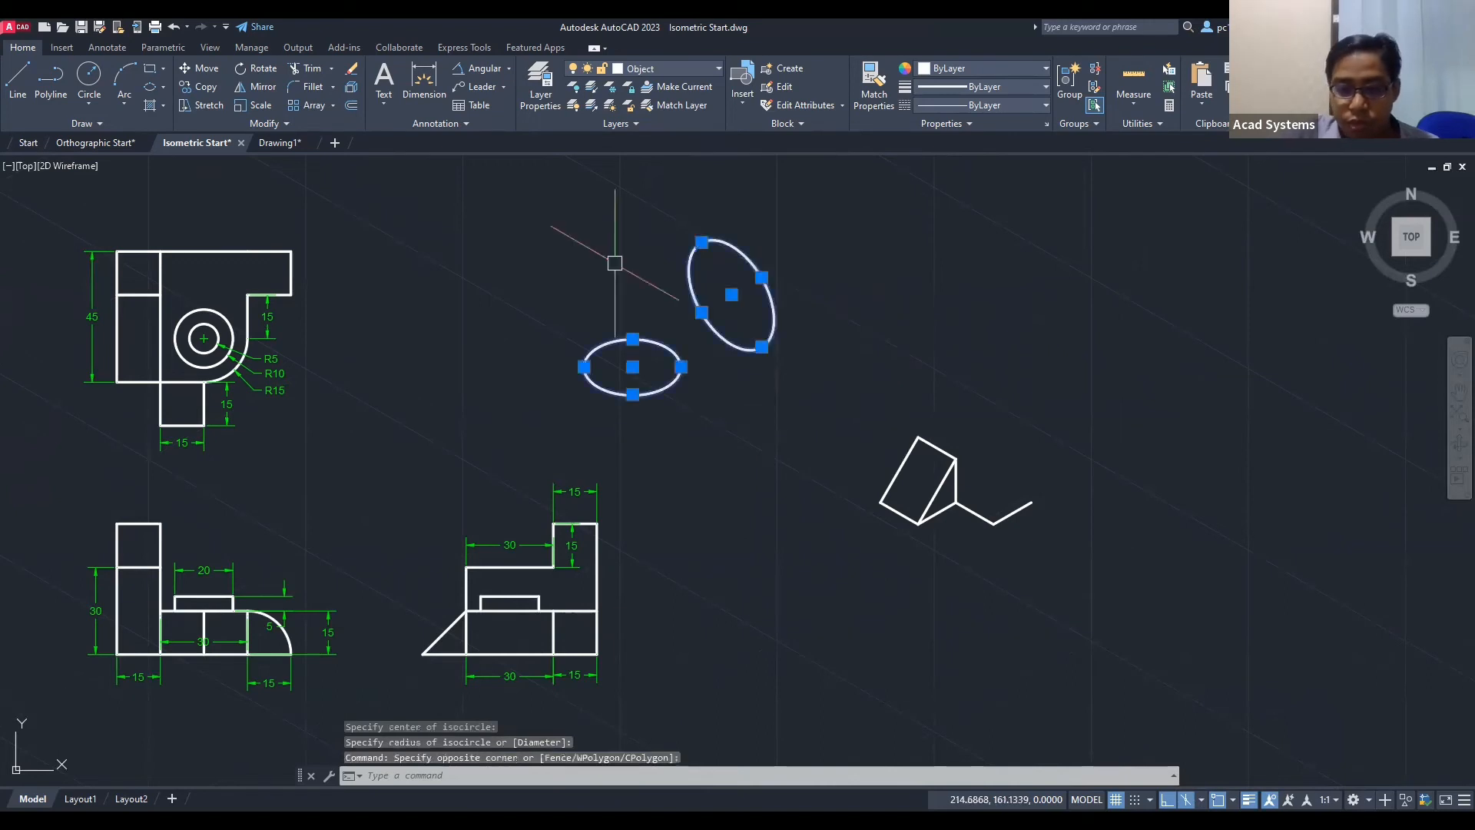
pyautogui.press('Delete')
pyautogui.click(1200, 800)
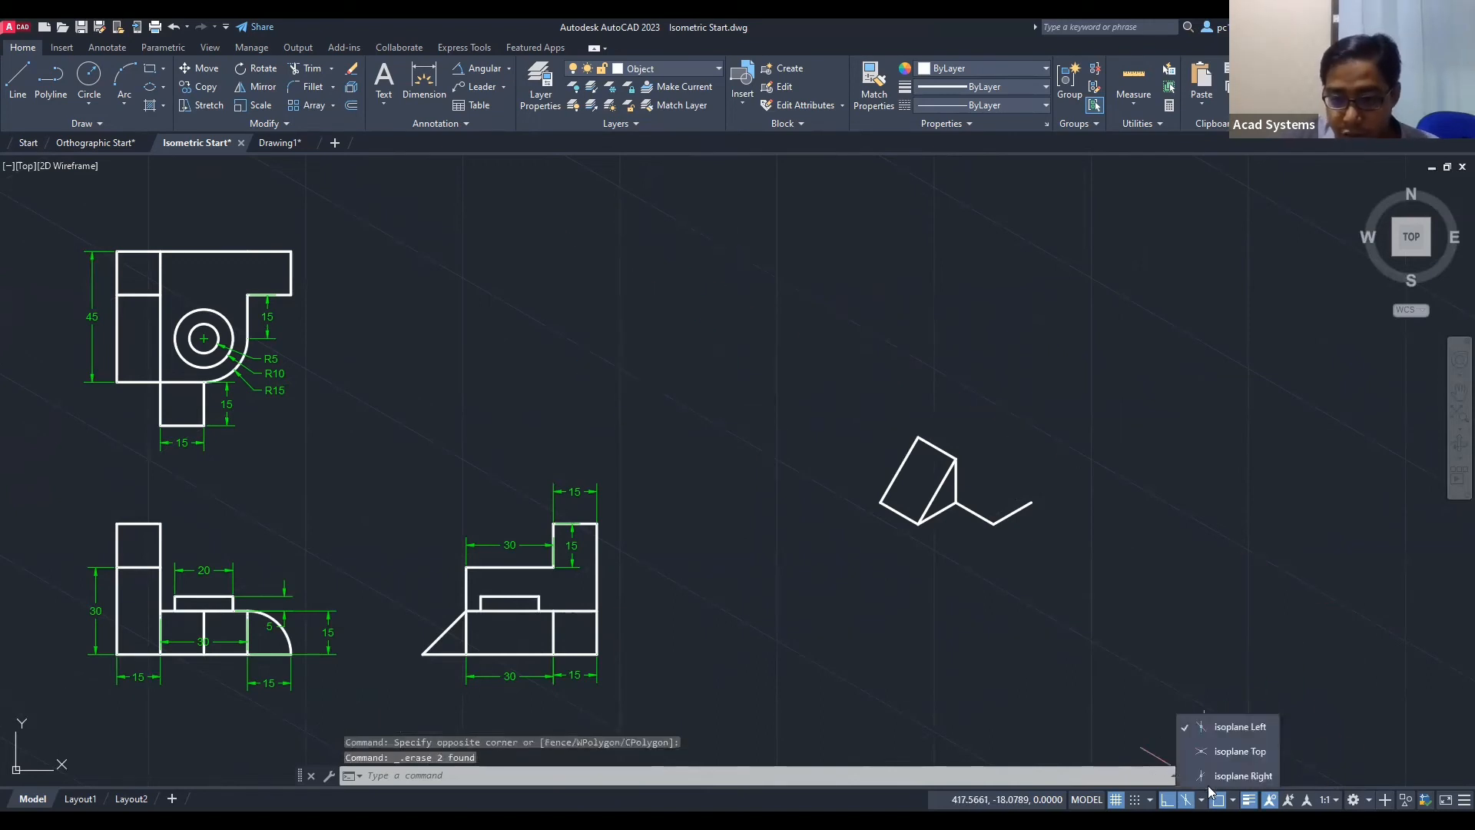
pyautogui.click(1225, 753)
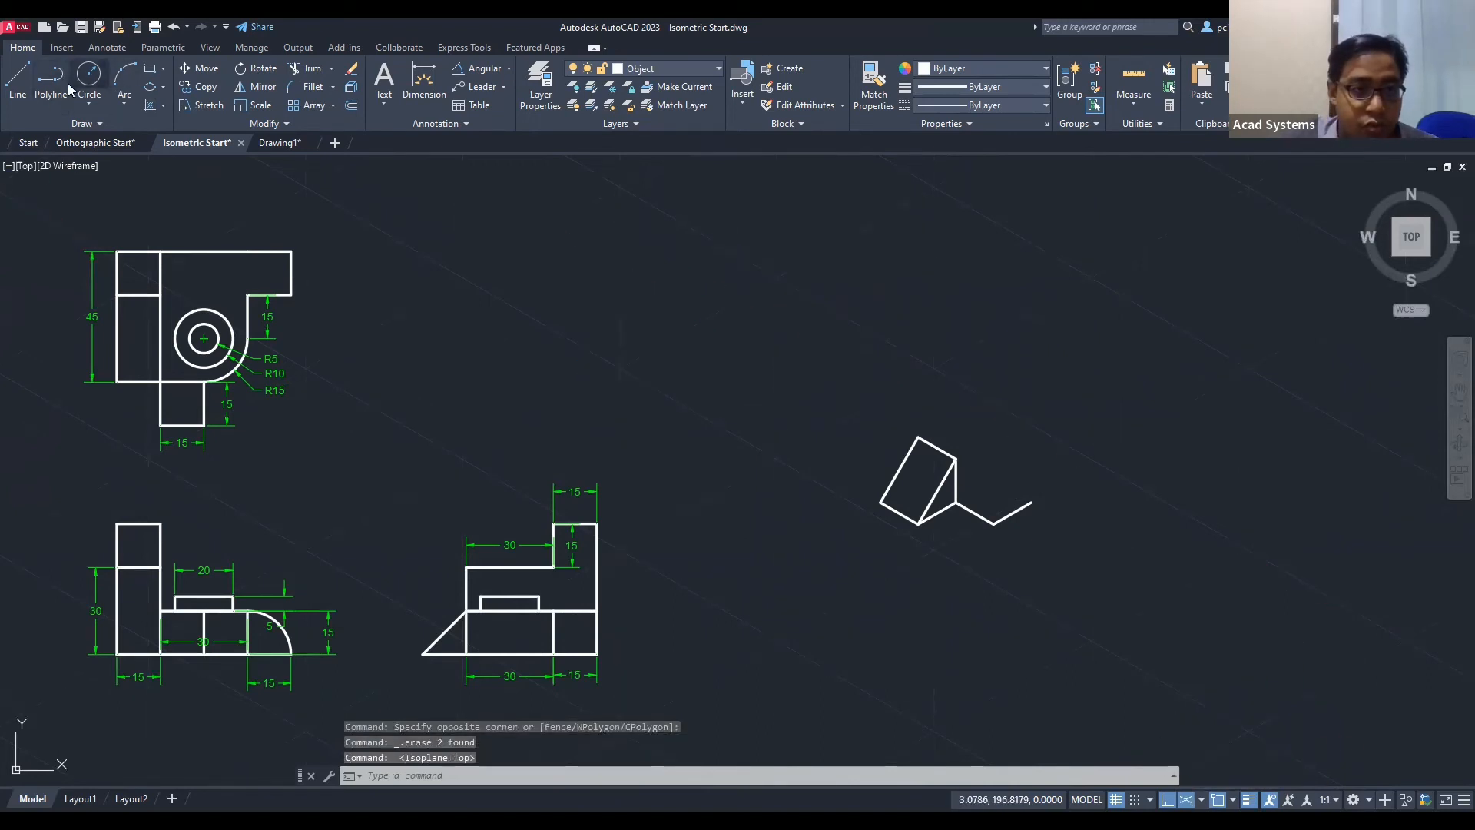
# Step: Copy the 15-unit line that rises to the upper right so that it starts at the wedge's lower right corner
pyautogui.scroll(2, 1001, 515)
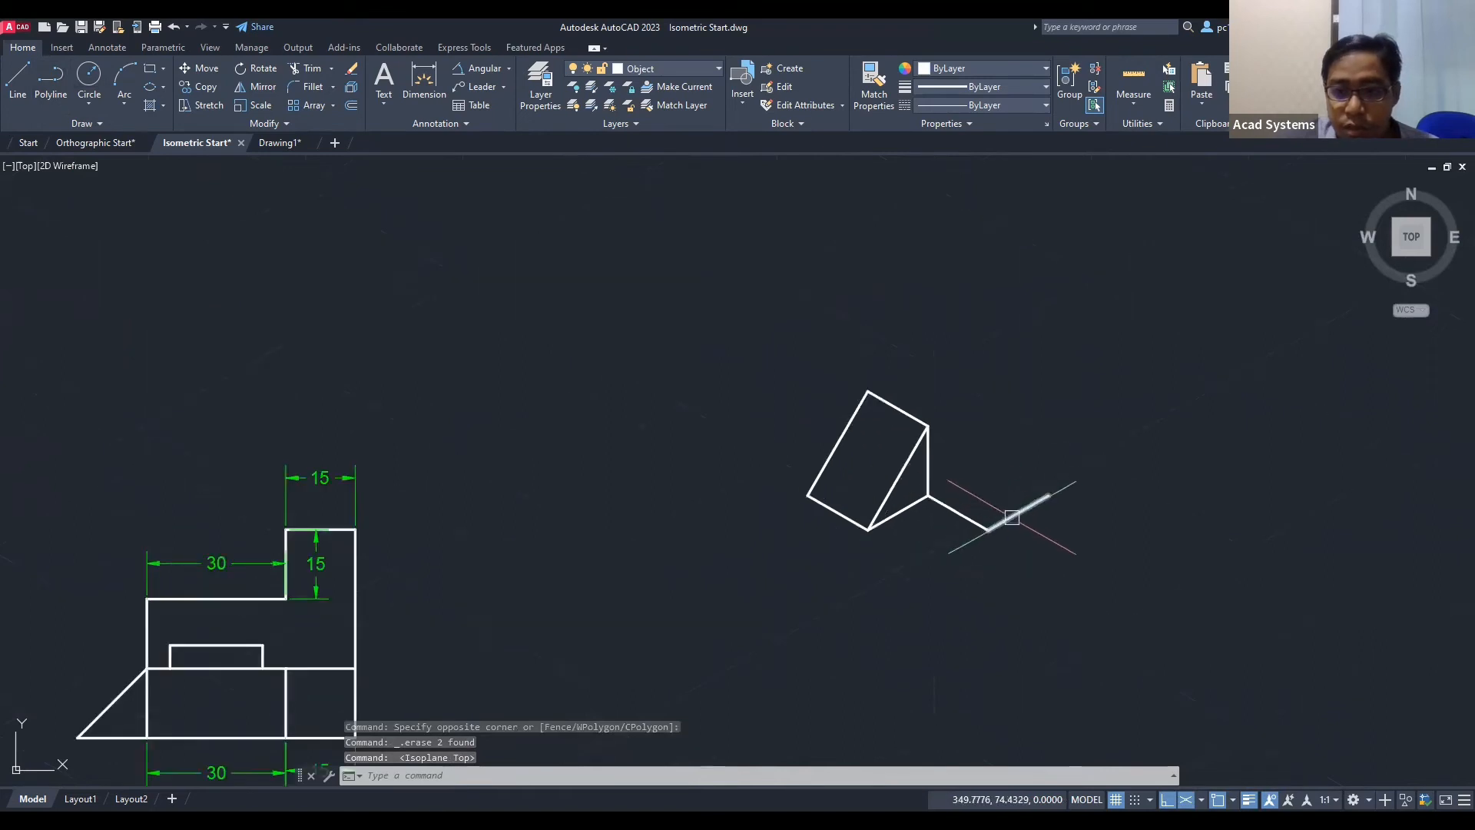
pyautogui.click(1006, 519)
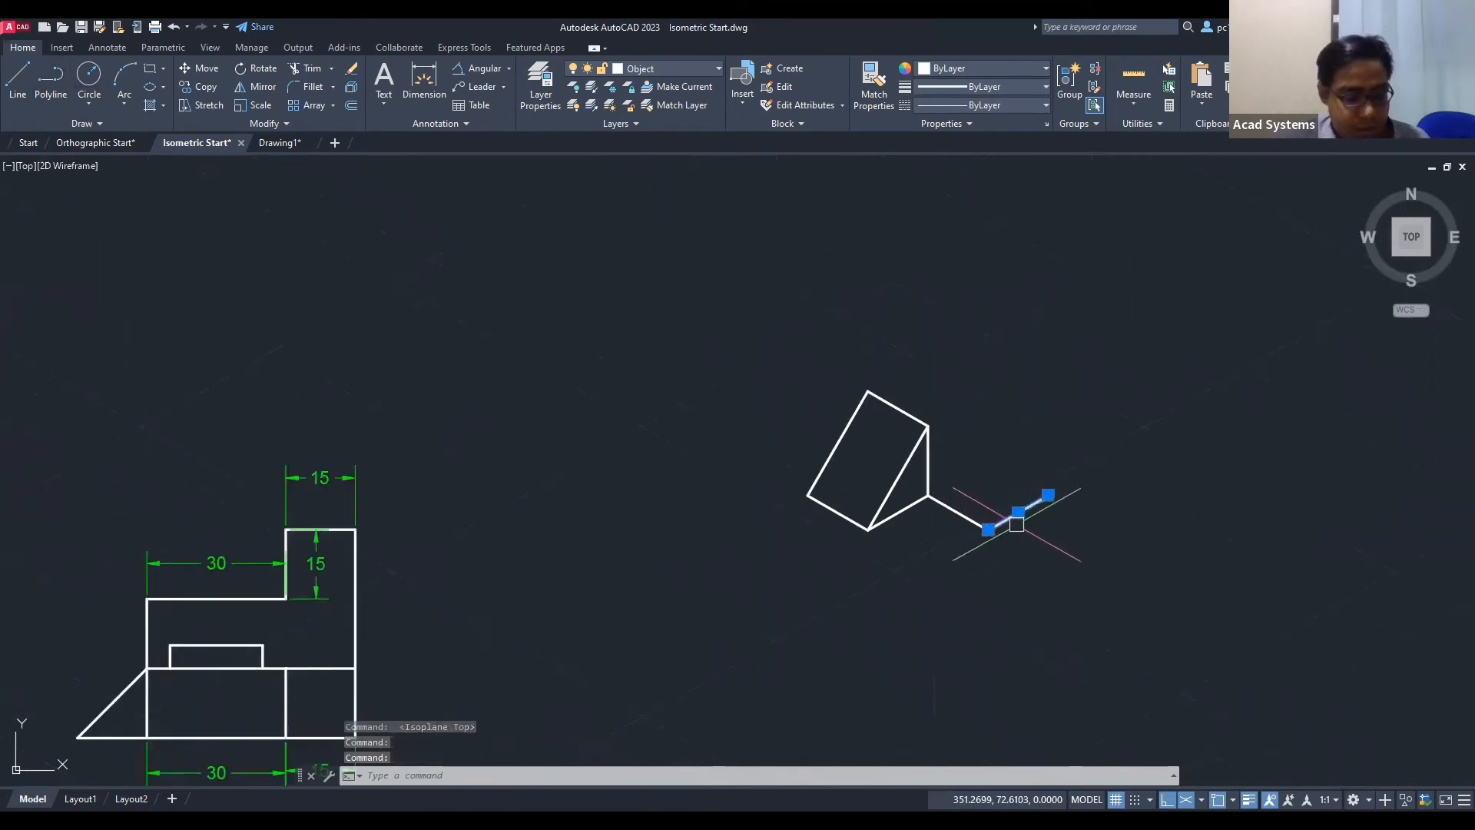
pyautogui.write('C')
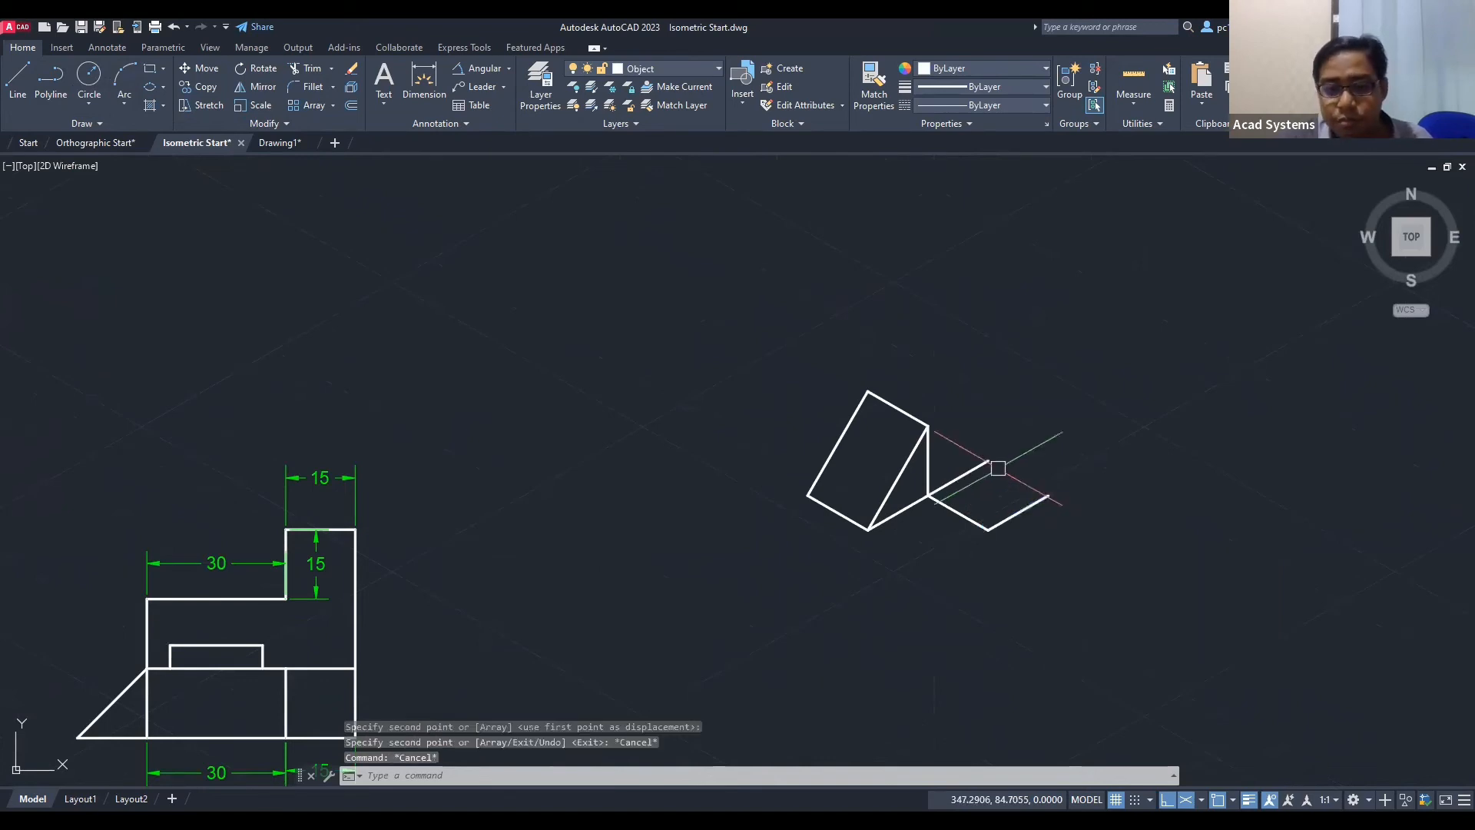
# Step: Draw an isocircle in isoplane Top centred on the copied line's free end, passing through the wedge's lower right corner
pyautogui.scroll(-2, 992, 461)
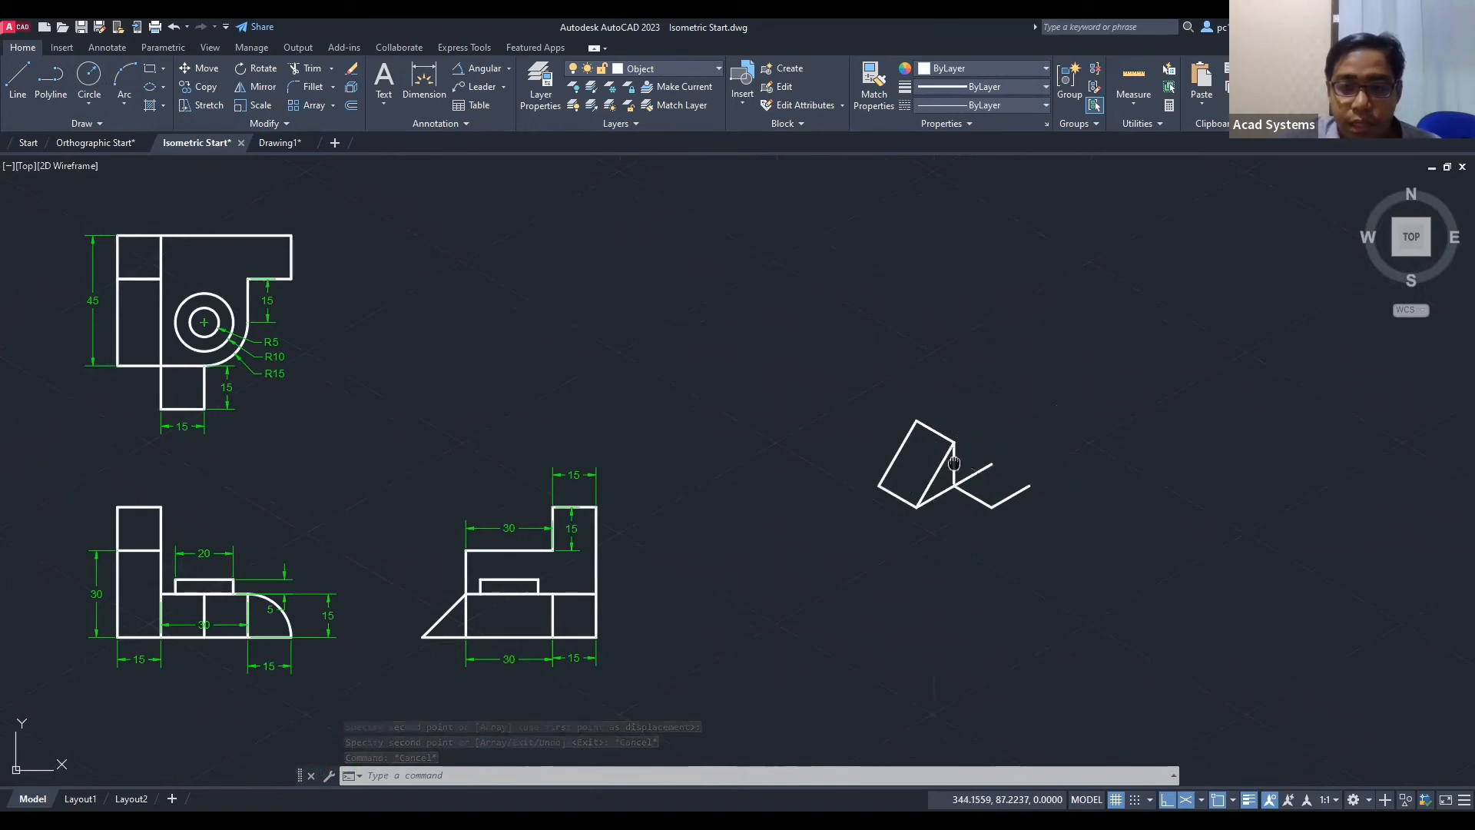
pyautogui.scroll(2, 961, 462)
pyautogui.click(988, 467)
pyautogui.click(163, 86)
pyautogui.click(207, 141)
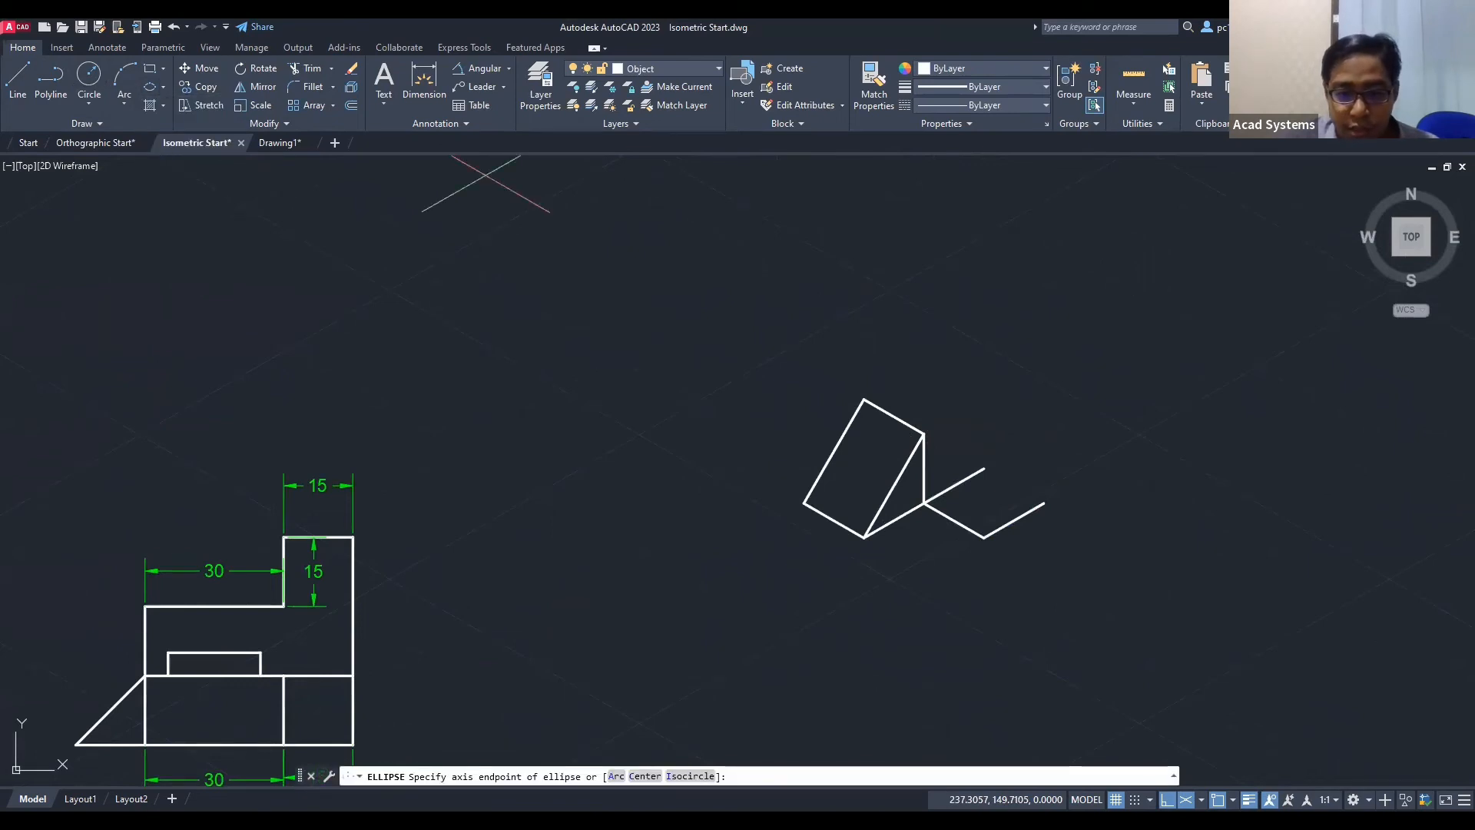
pyautogui.write('I')
pyautogui.press('Return')
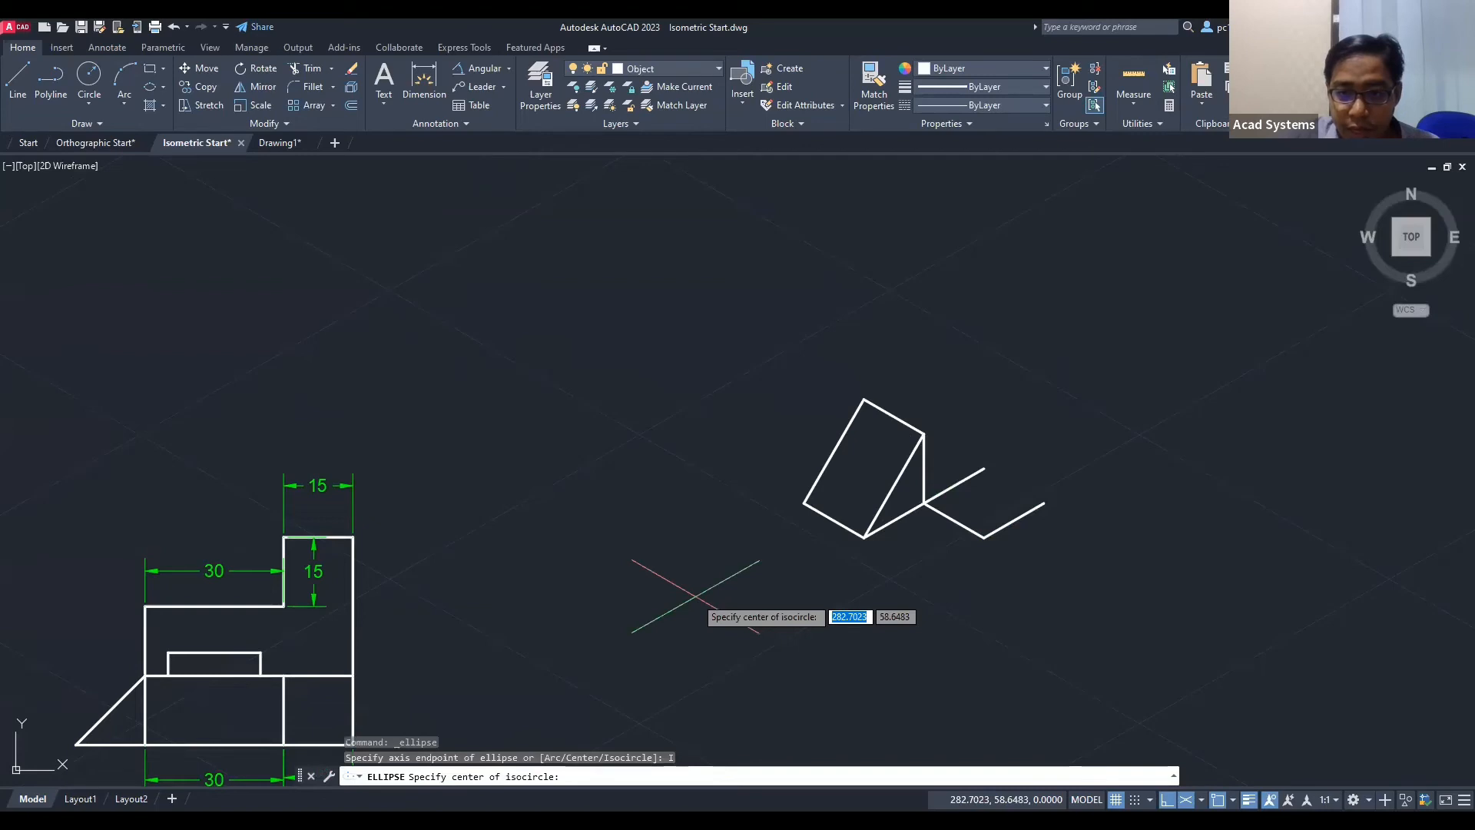
pyautogui.click(984, 468)
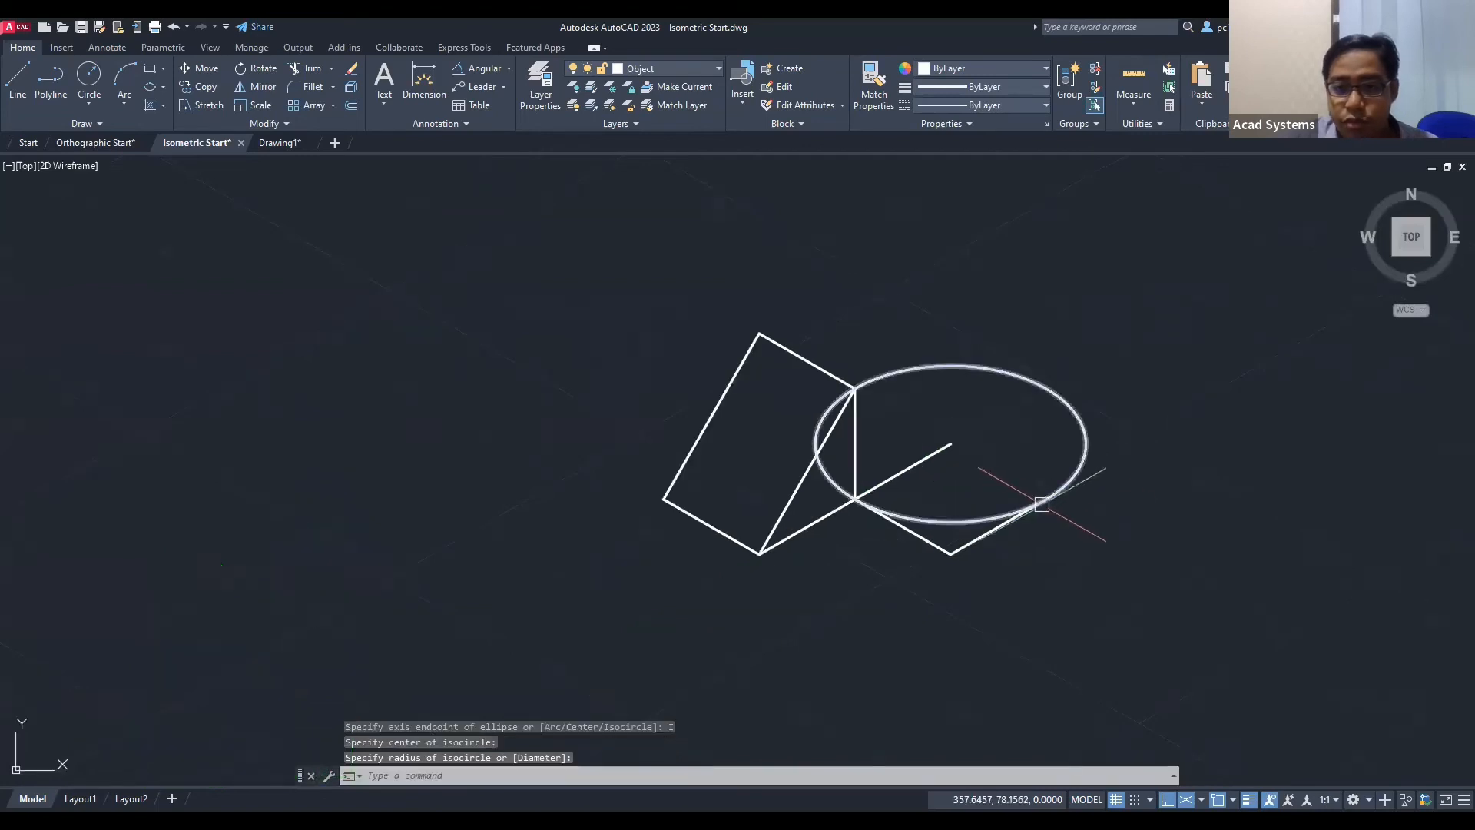
# Step: Trim away the upper part of the isocircle between the wedge's upper right corner and the end of the outer 15-unit line
pyautogui.click(973, 532)
pyautogui.click(999, 531)
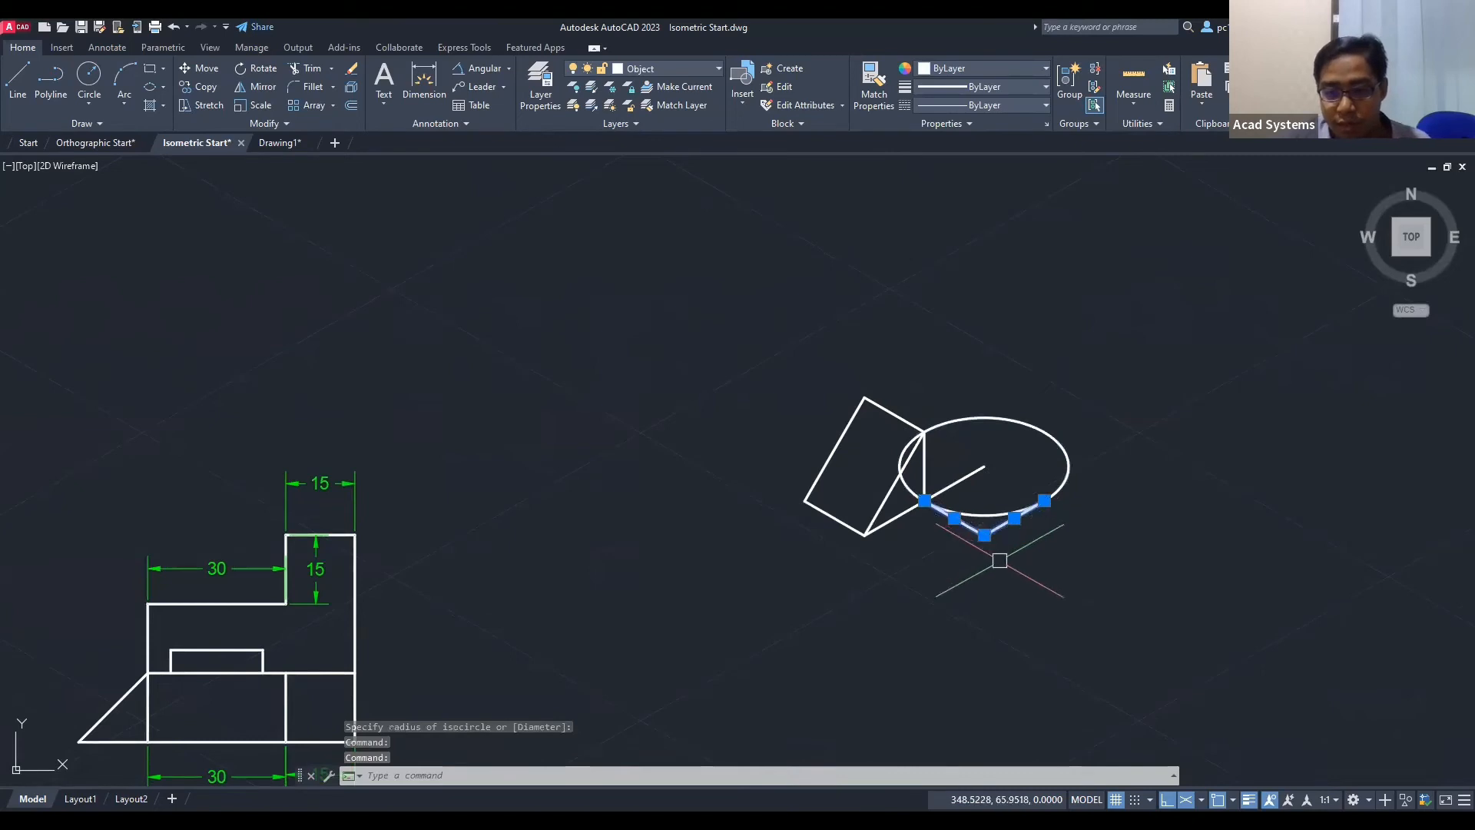
pyautogui.press('Escape')
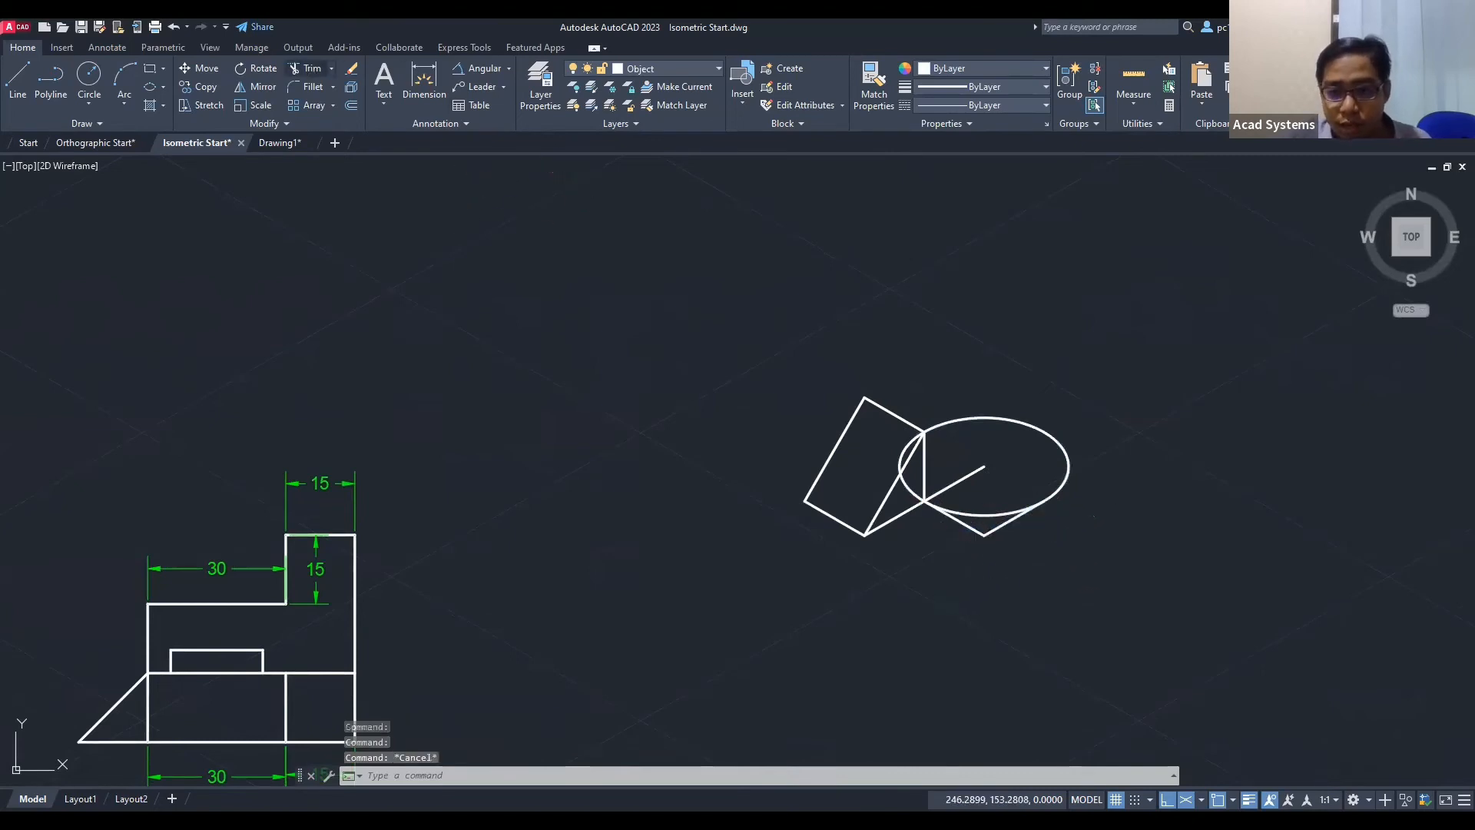
pyautogui.click(308, 69)
pyautogui.click(986, 418)
pyautogui.press('Escape')
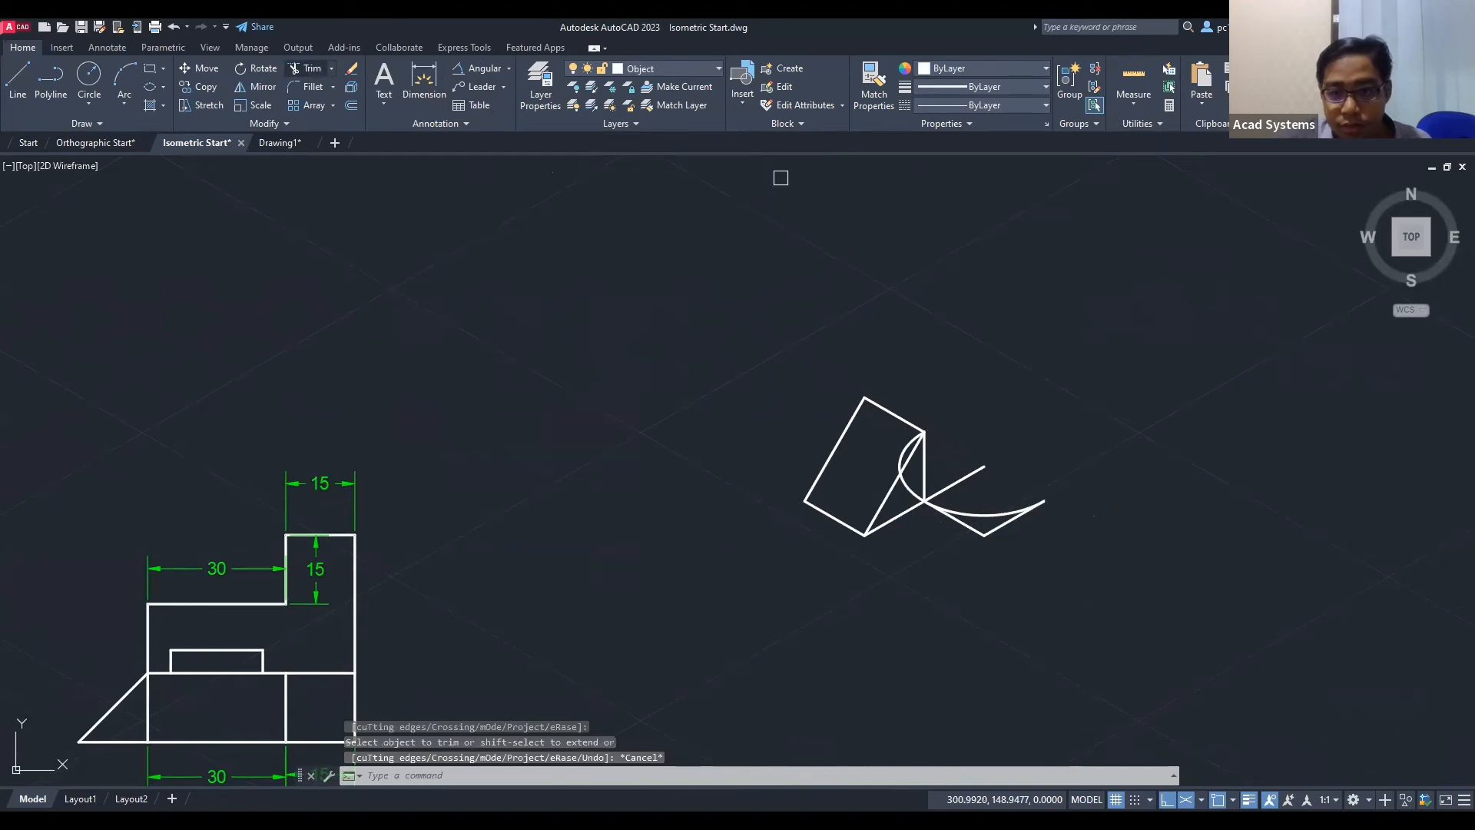
# Step: Erase the three 15-unit construction lines and the leftover arc piece over the wedge, keeping the lower isocircle arc
pyautogui.moveTo(781, 178); pyautogui.dragTo(897, 233, button='middle')
pyautogui.click(1069, 537)
pyautogui.click(1114, 568)
pyautogui.click(1084, 582)
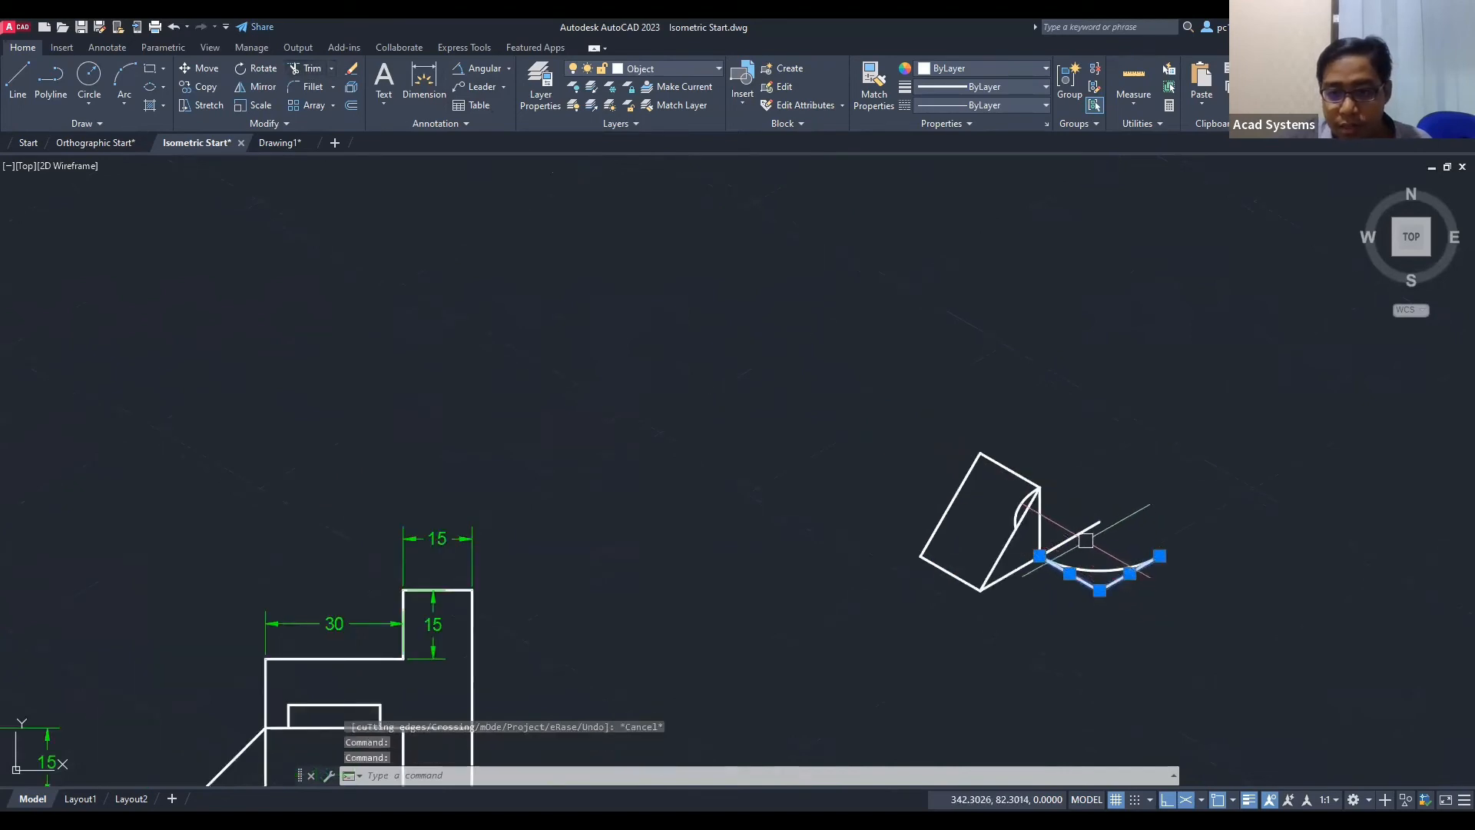
pyautogui.click(1039, 492)
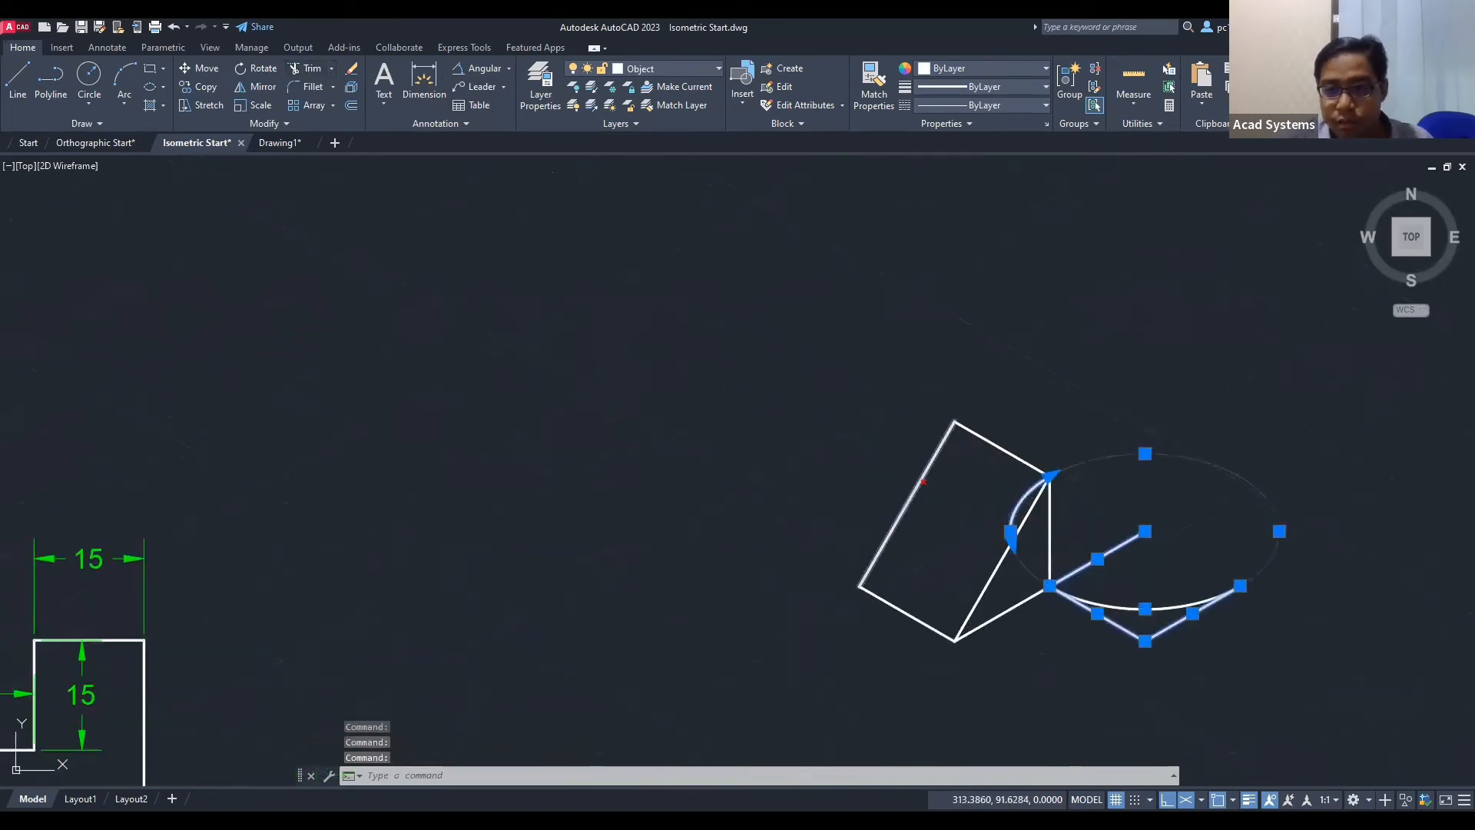
pyautogui.press('Delete')
# Step: Examine the raised rectangle in the front view and the rounded corner arc with its radius dimensions in the top view
pyautogui.scroll(-4, 815, 494)
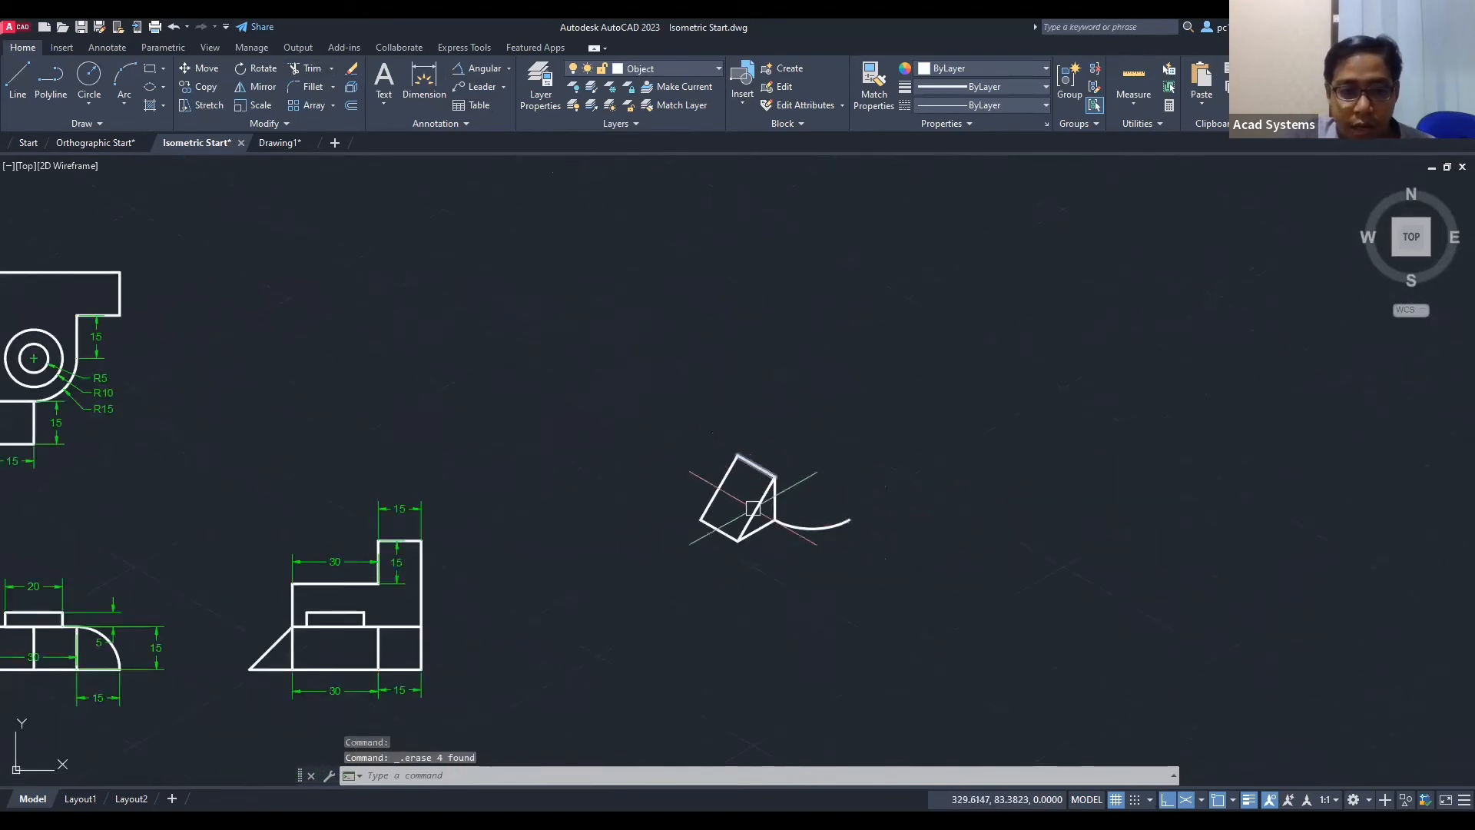
pyautogui.scroll(-2, 760, 511)
pyautogui.scroll(4, 342, 492)
pyautogui.moveTo(345, 504); pyautogui.dragTo(332, 402, button='middle')
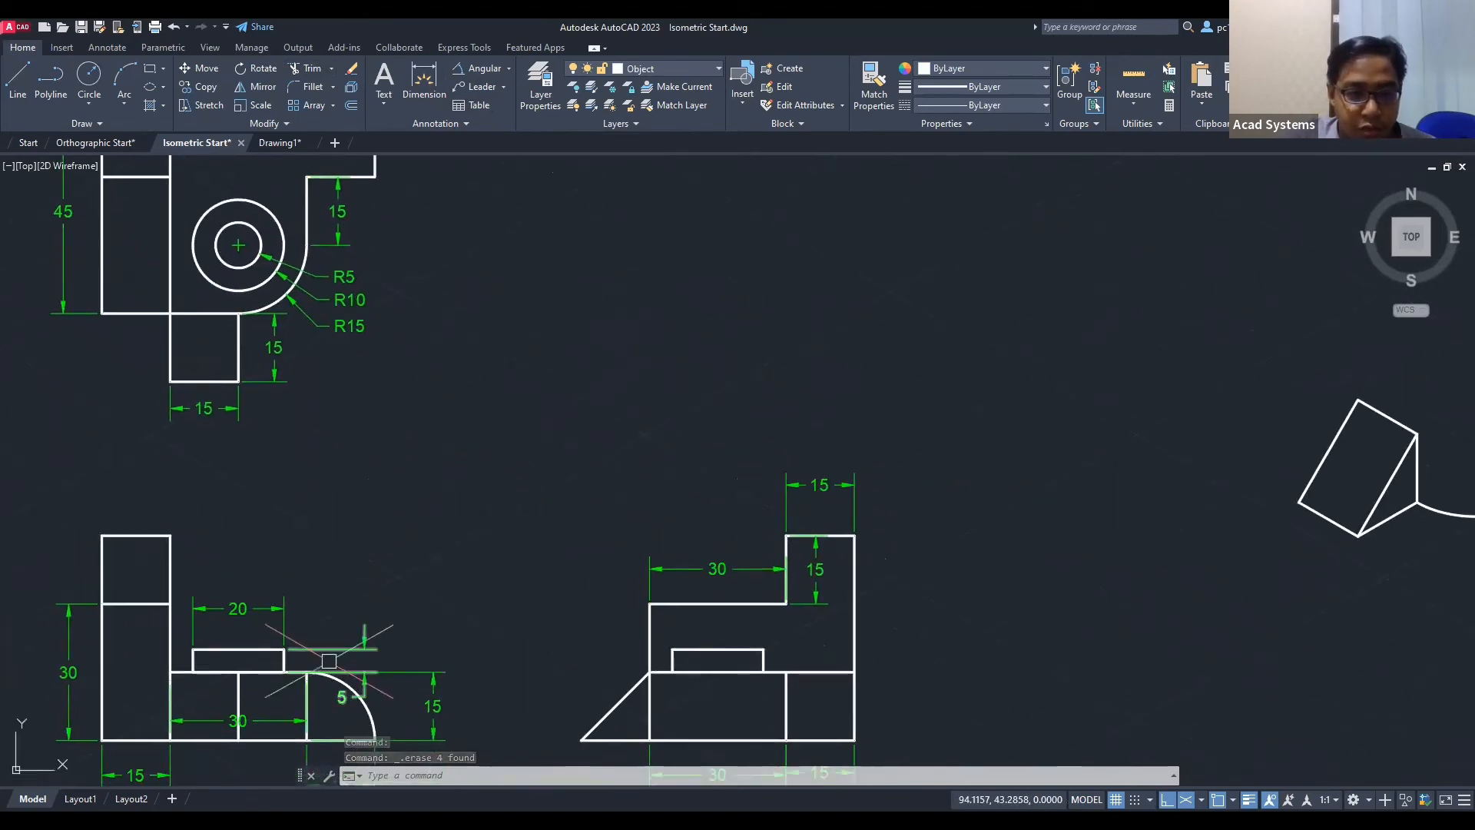
pyautogui.click(271, 673)
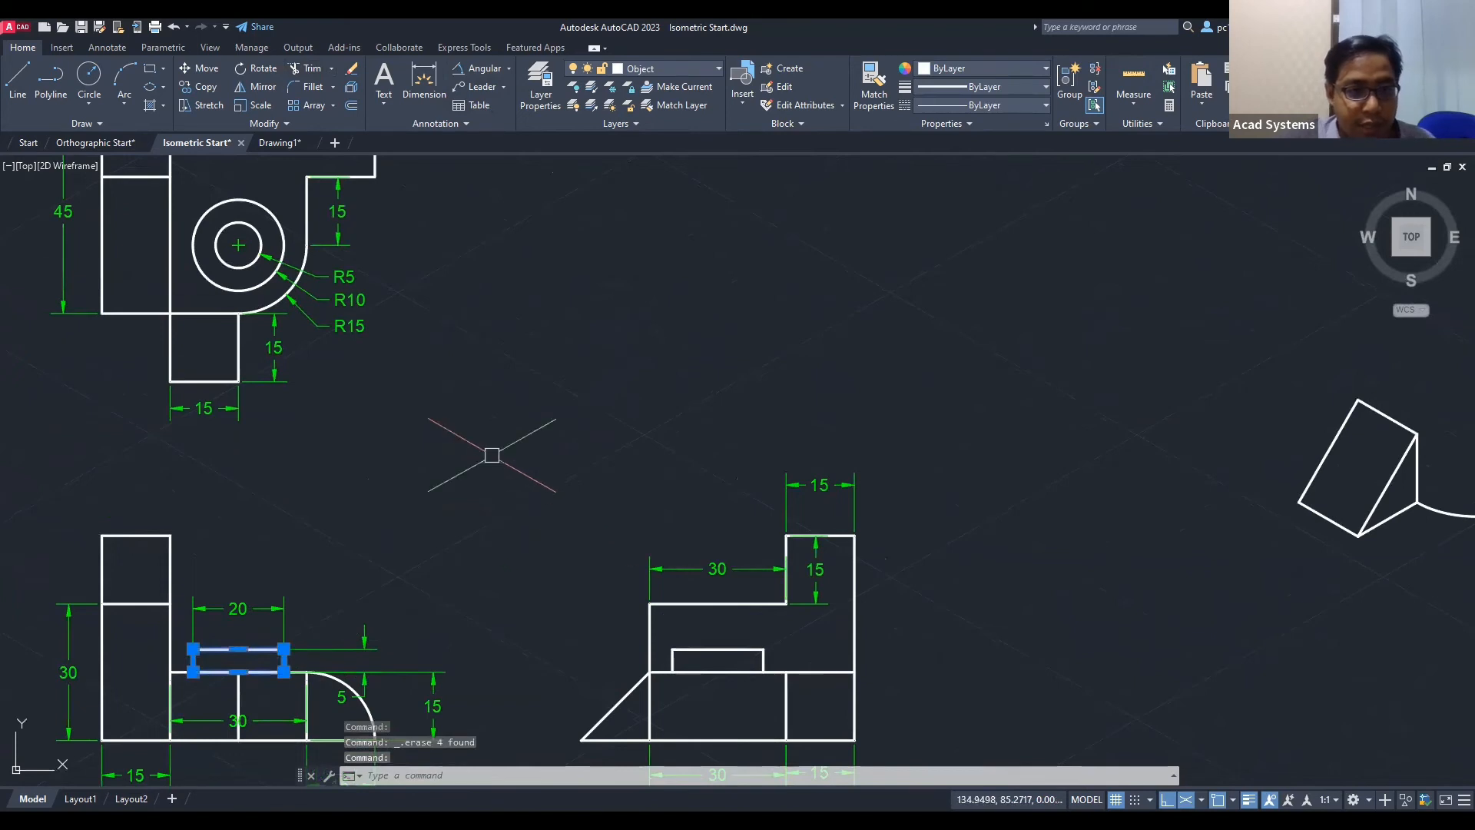
pyautogui.press('Escape')
pyautogui.click(299, 271)
pyautogui.click(293, 287)
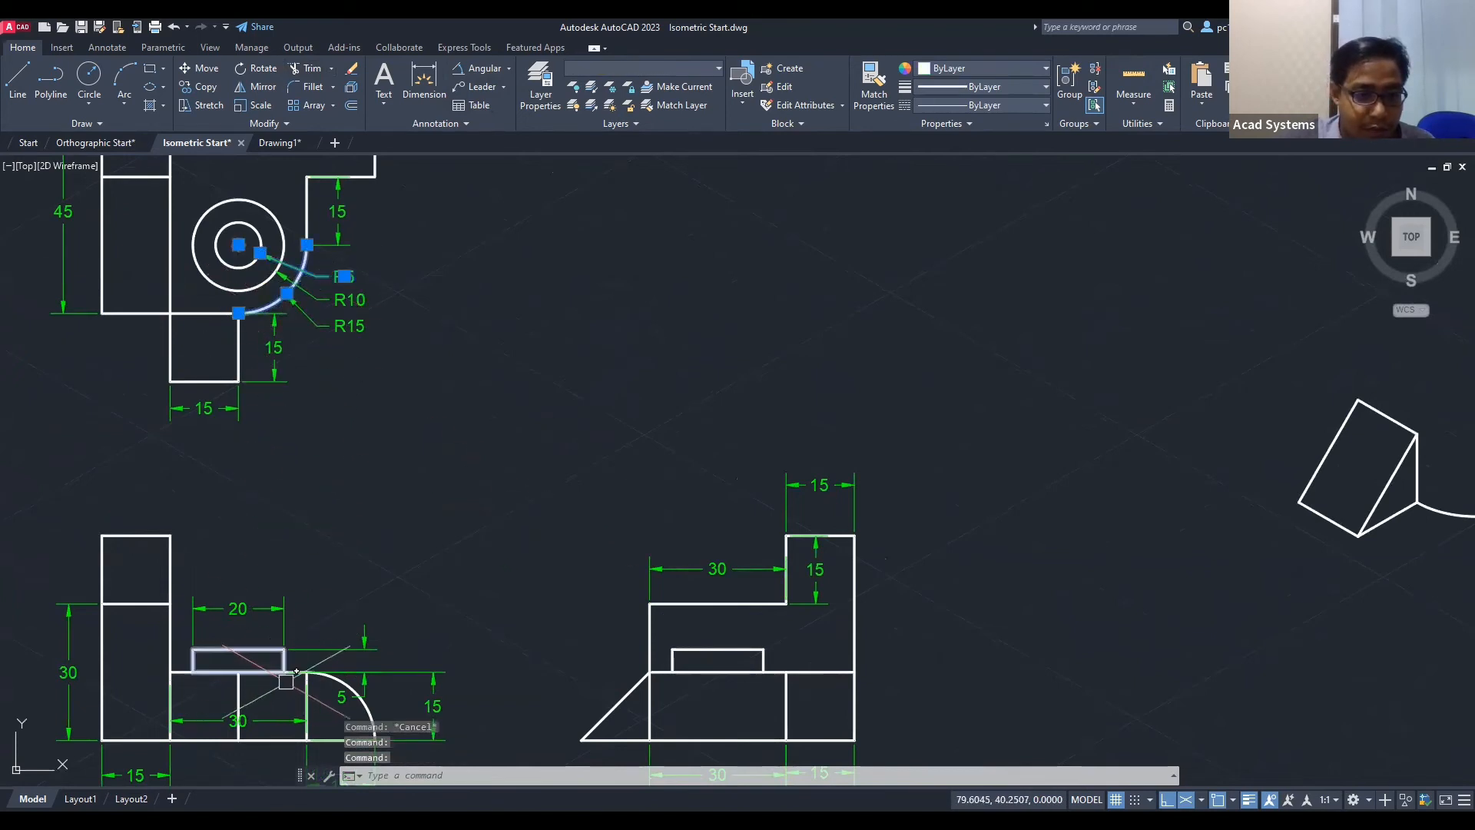
pyautogui.press('Escape')
# Step: Copy the isocircle arc straight up from the wedge's lower right corner to its upper right corner
pyautogui.scroll(-3, 707, 537)
pyautogui.moveTo(1044, 446); pyautogui.dragTo(790, 431, button='middle')
pyautogui.click(883, 526)
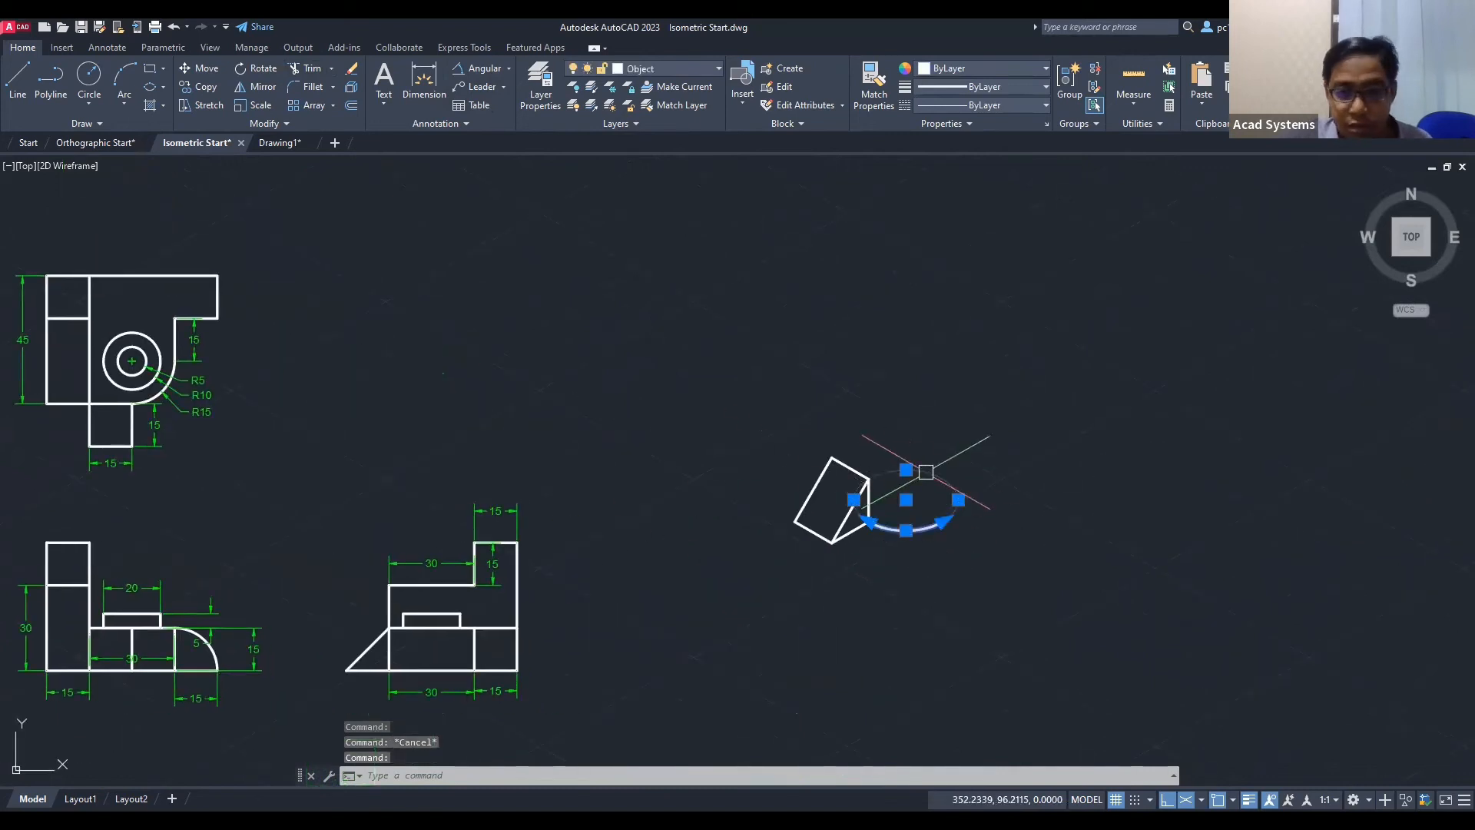
pyautogui.write('c')
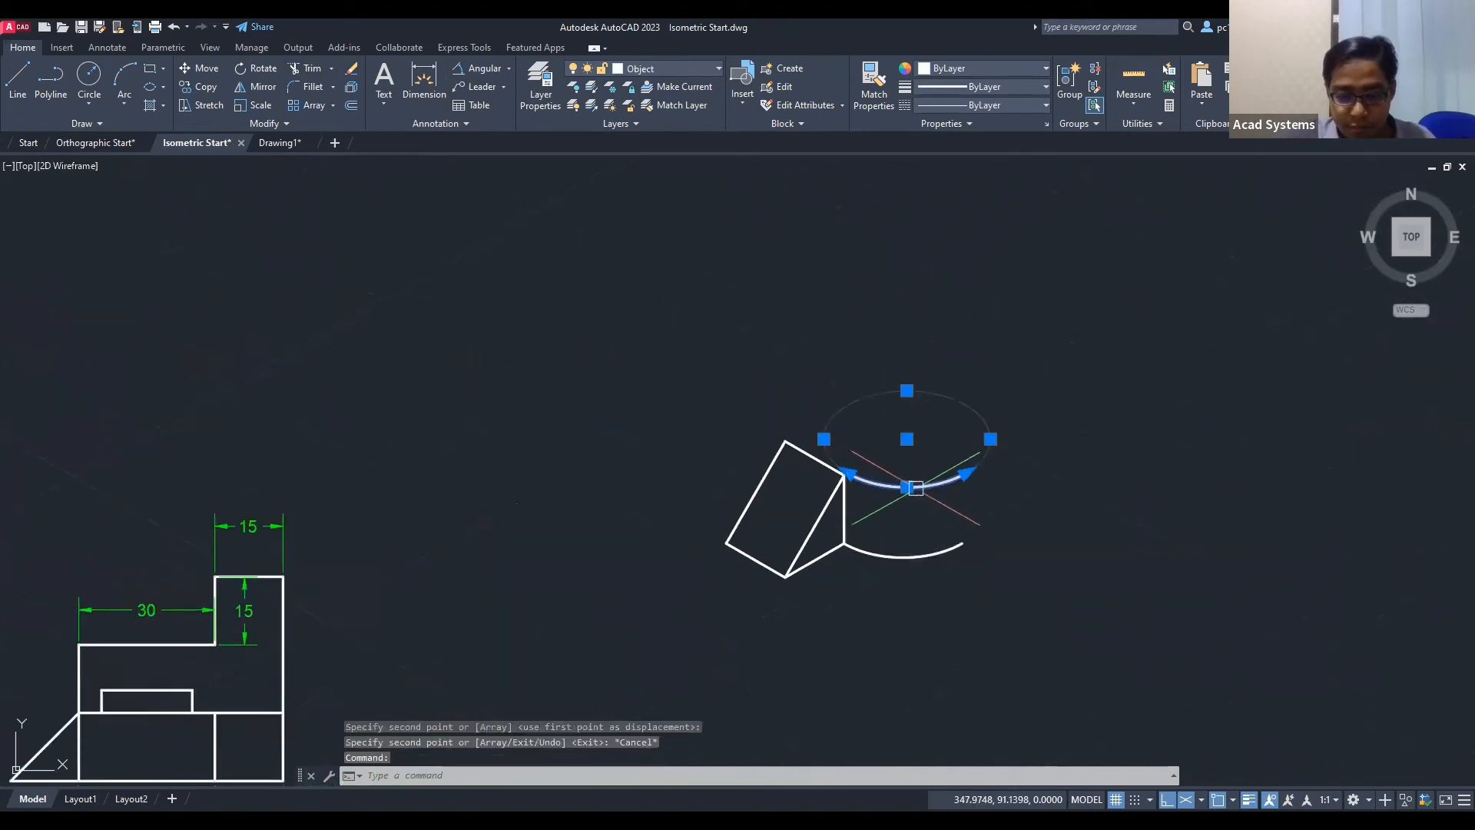
# Step: Erase the upper arc copy and copy the lower isocircle arc again up to the wedge's upper right corner
pyautogui.press('Delete')
pyautogui.scroll(2, 887, 545)
pyautogui.click(891, 563)
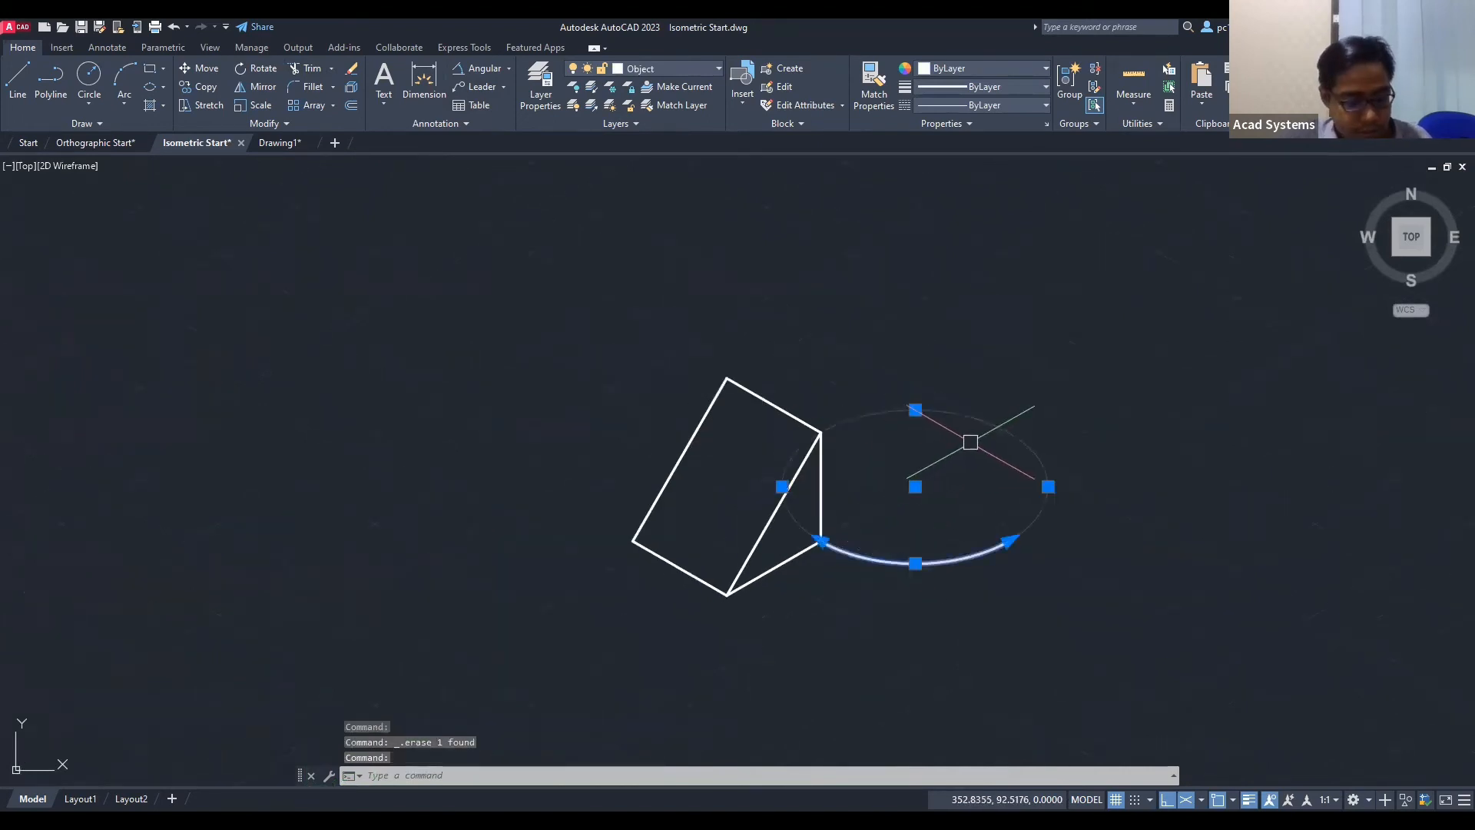
pyautogui.write('co')
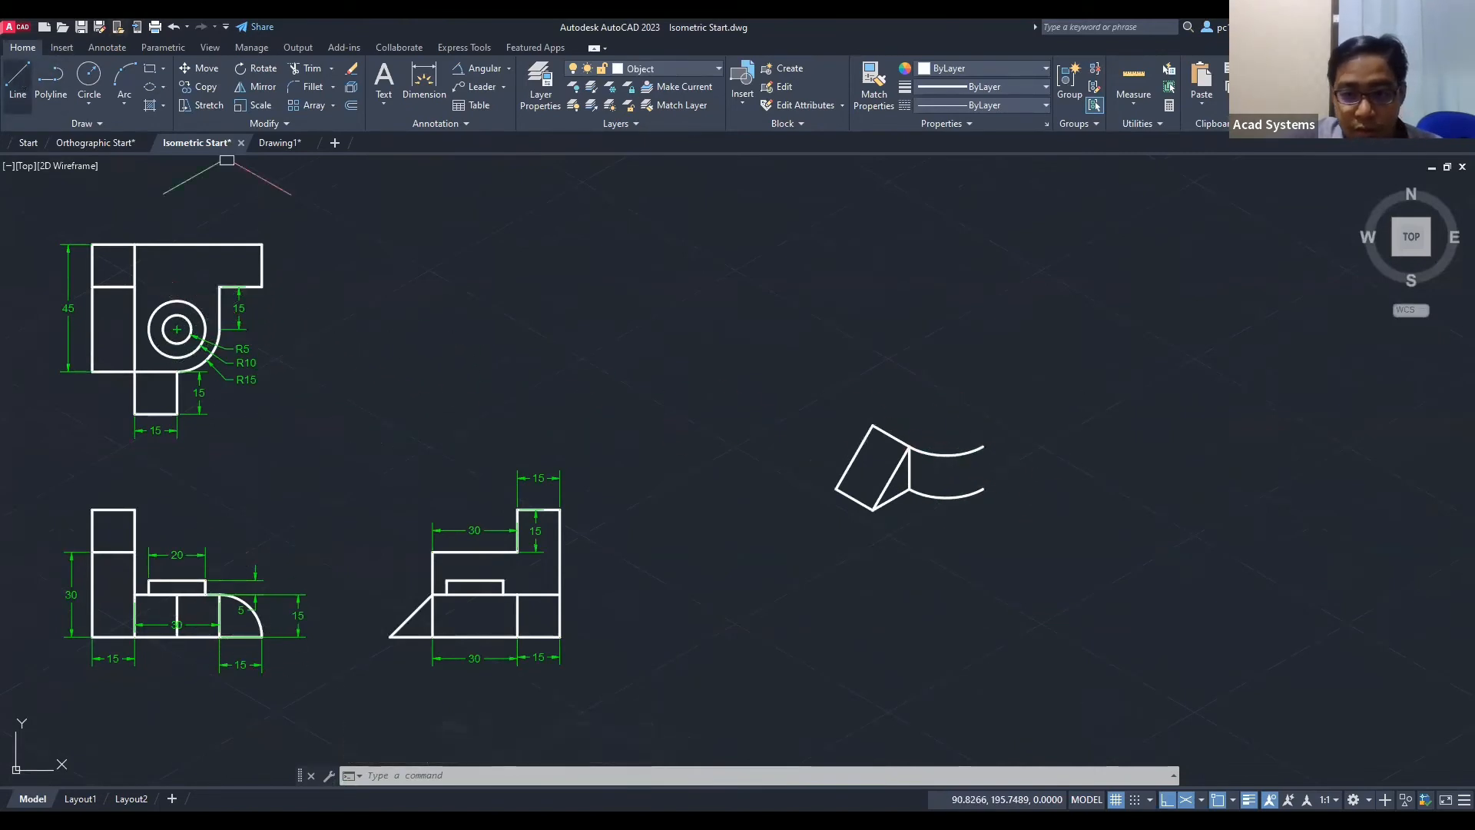
# Step: Close the curved face with straight edges beyond both arcs and draw a 15-unit line at 330° from its lower right corner
pyautogui.click(17, 78)
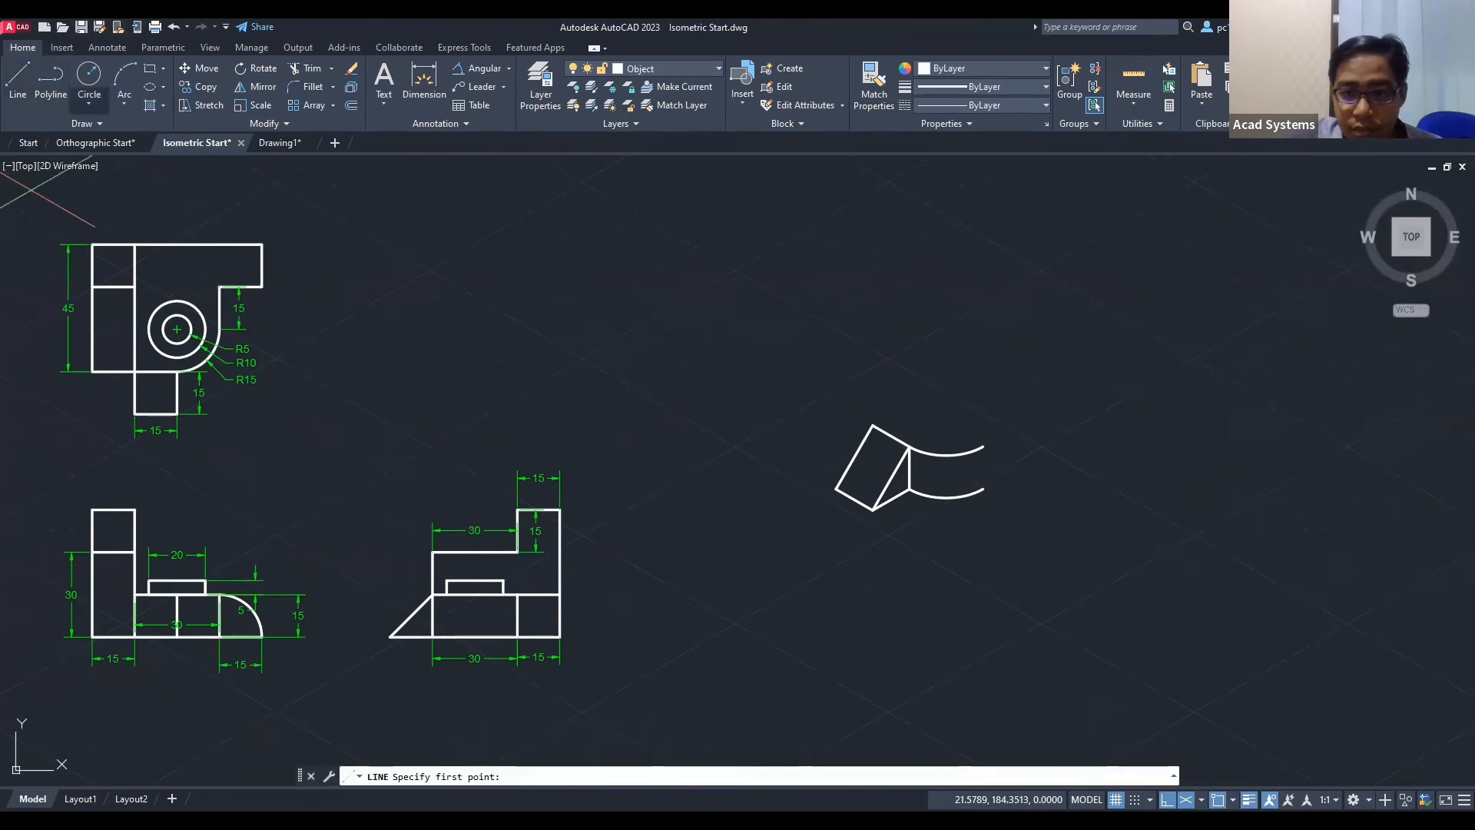
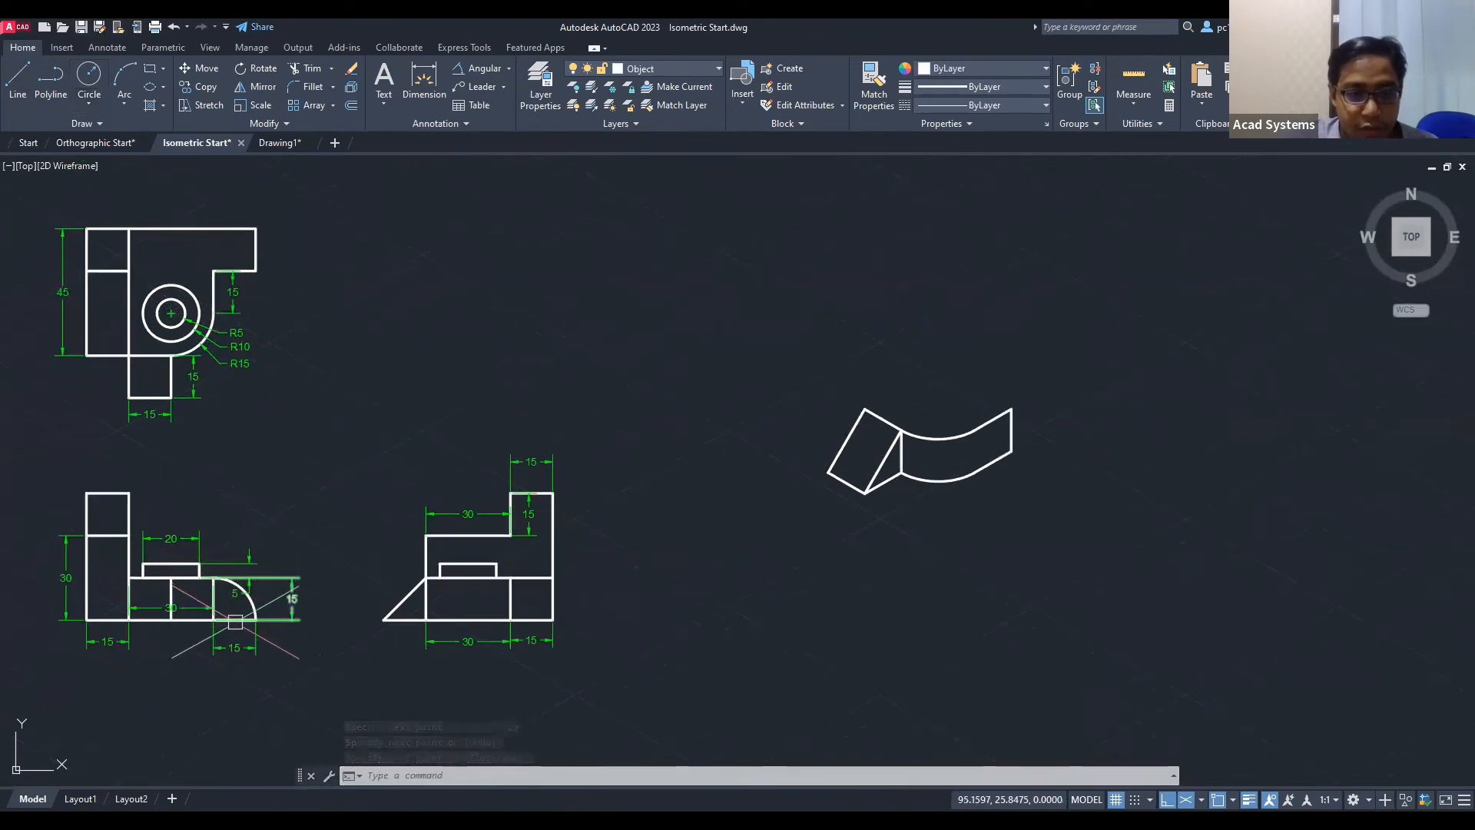
pyautogui.click(18, 81)
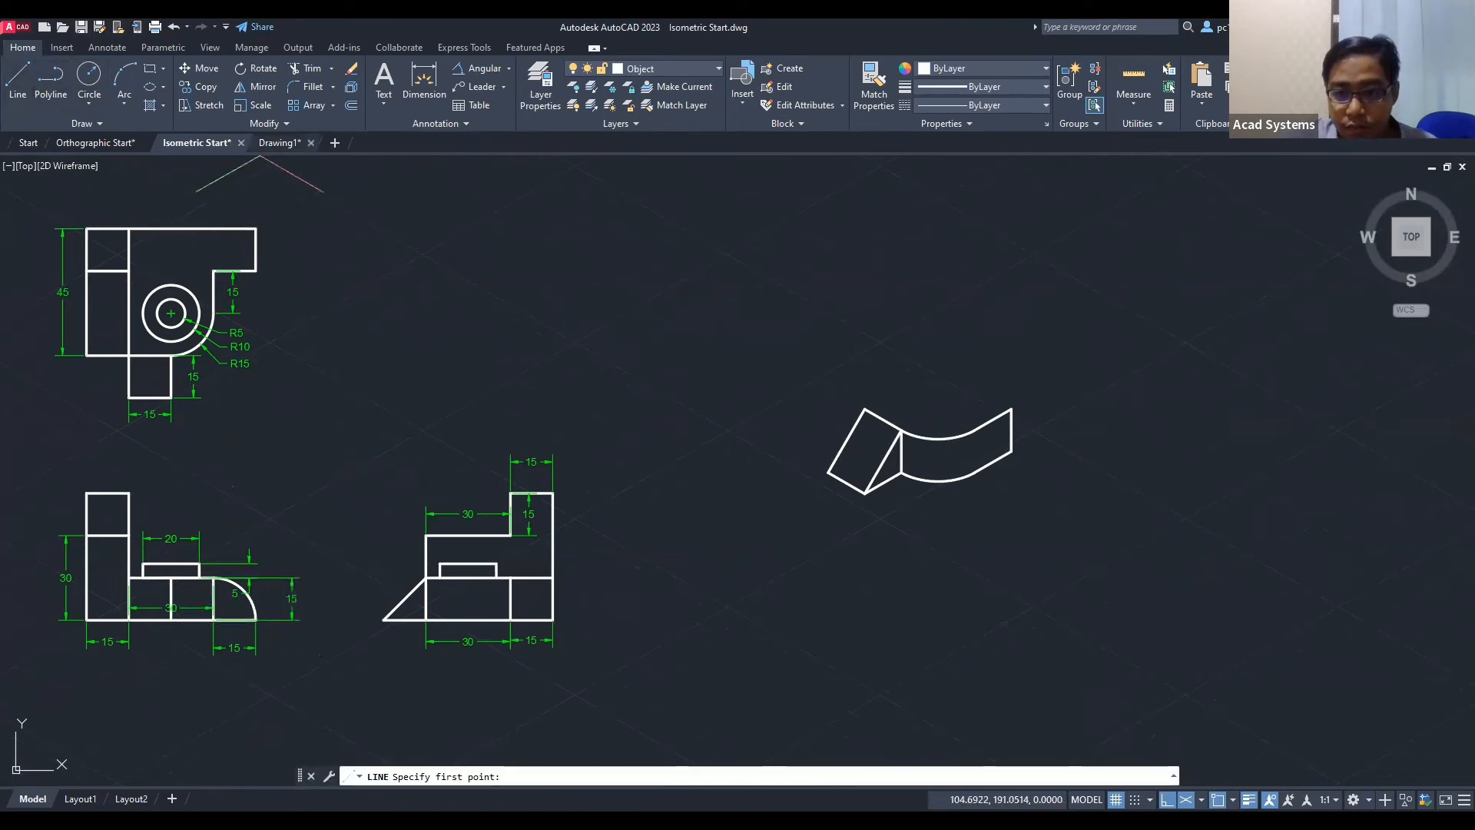
pyautogui.click(1012, 454)
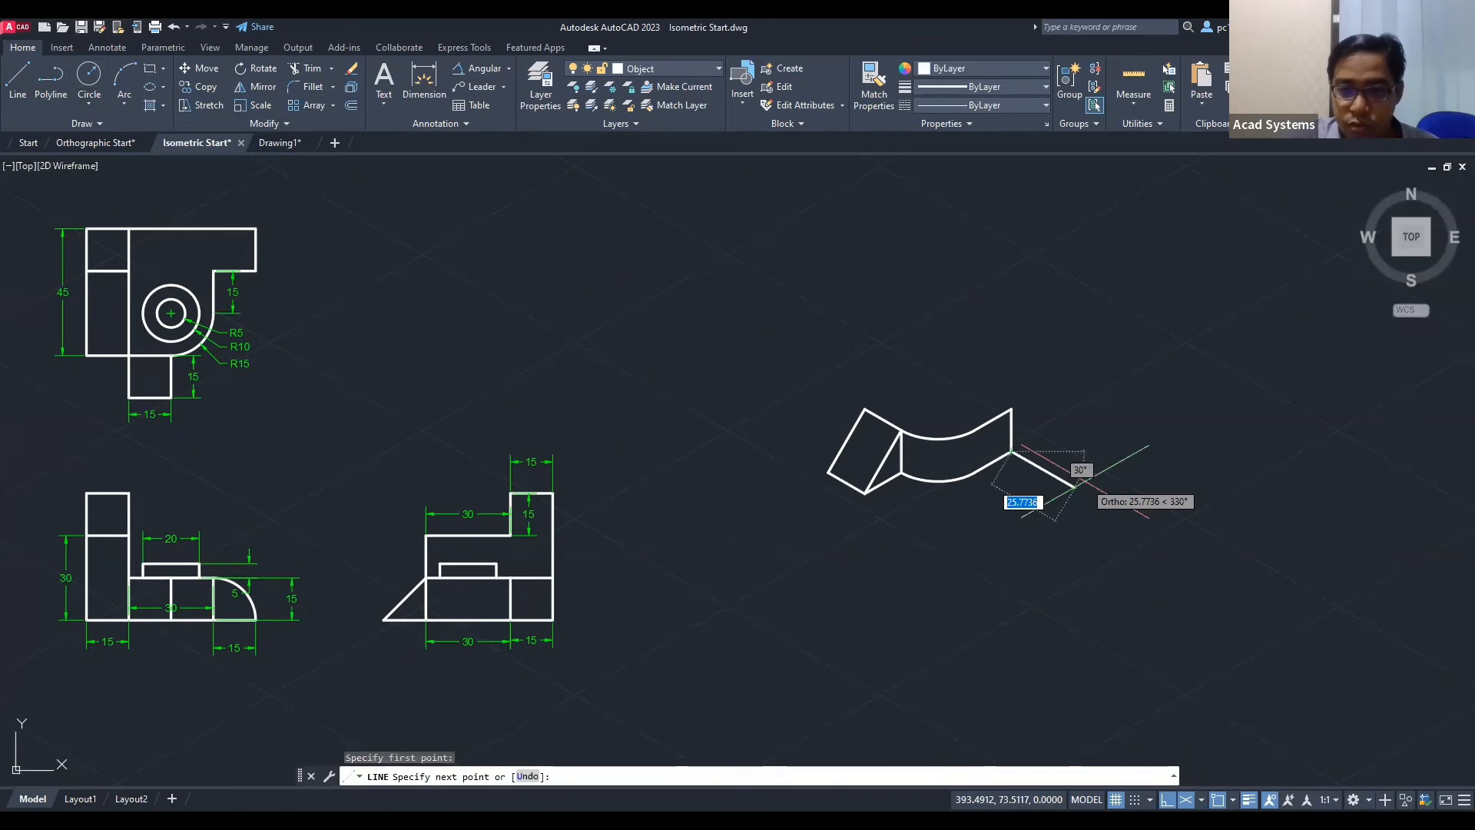
pyautogui.write('15')
pyautogui.press('Return')
pyautogui.scroll(2, 1076, 485)
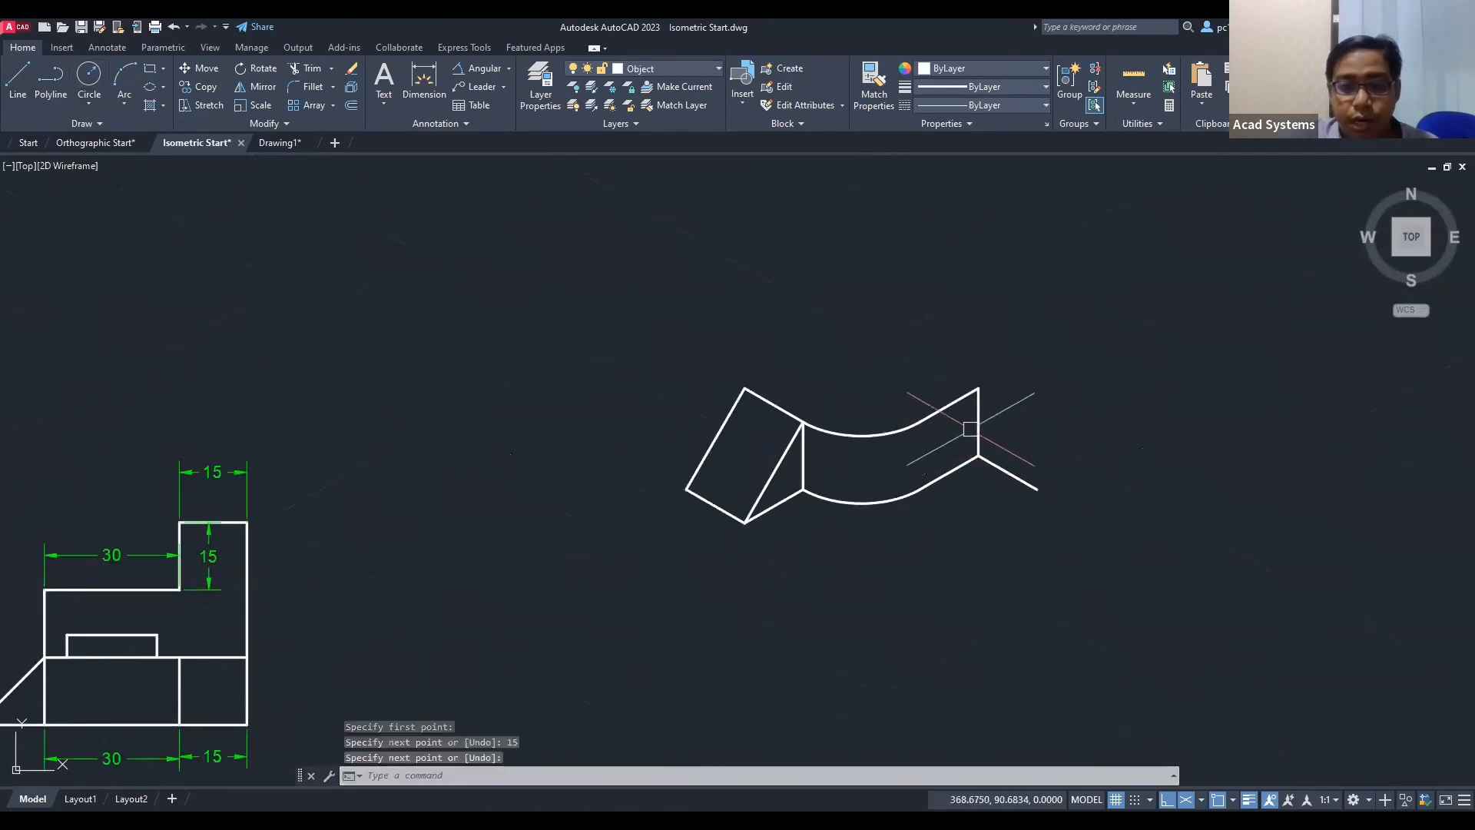
pyautogui.scroll(-2, 991, 431)
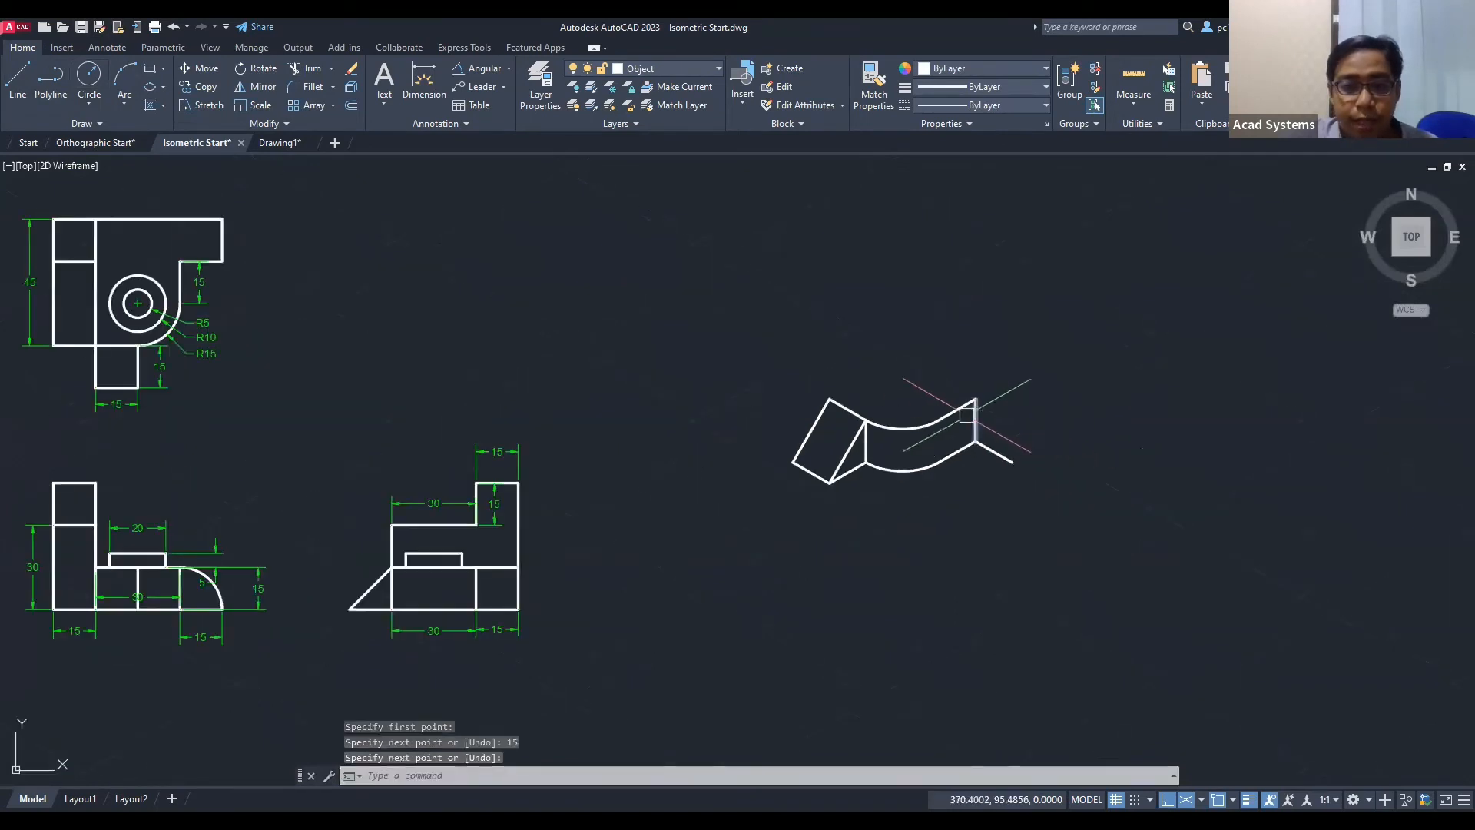
# Step: On the left isoplane, draw an isocircle centred on the curved face's lower right corner through the 15-unit line's end, keeping only the outer quarter arc
pyautogui.click(1201, 800)
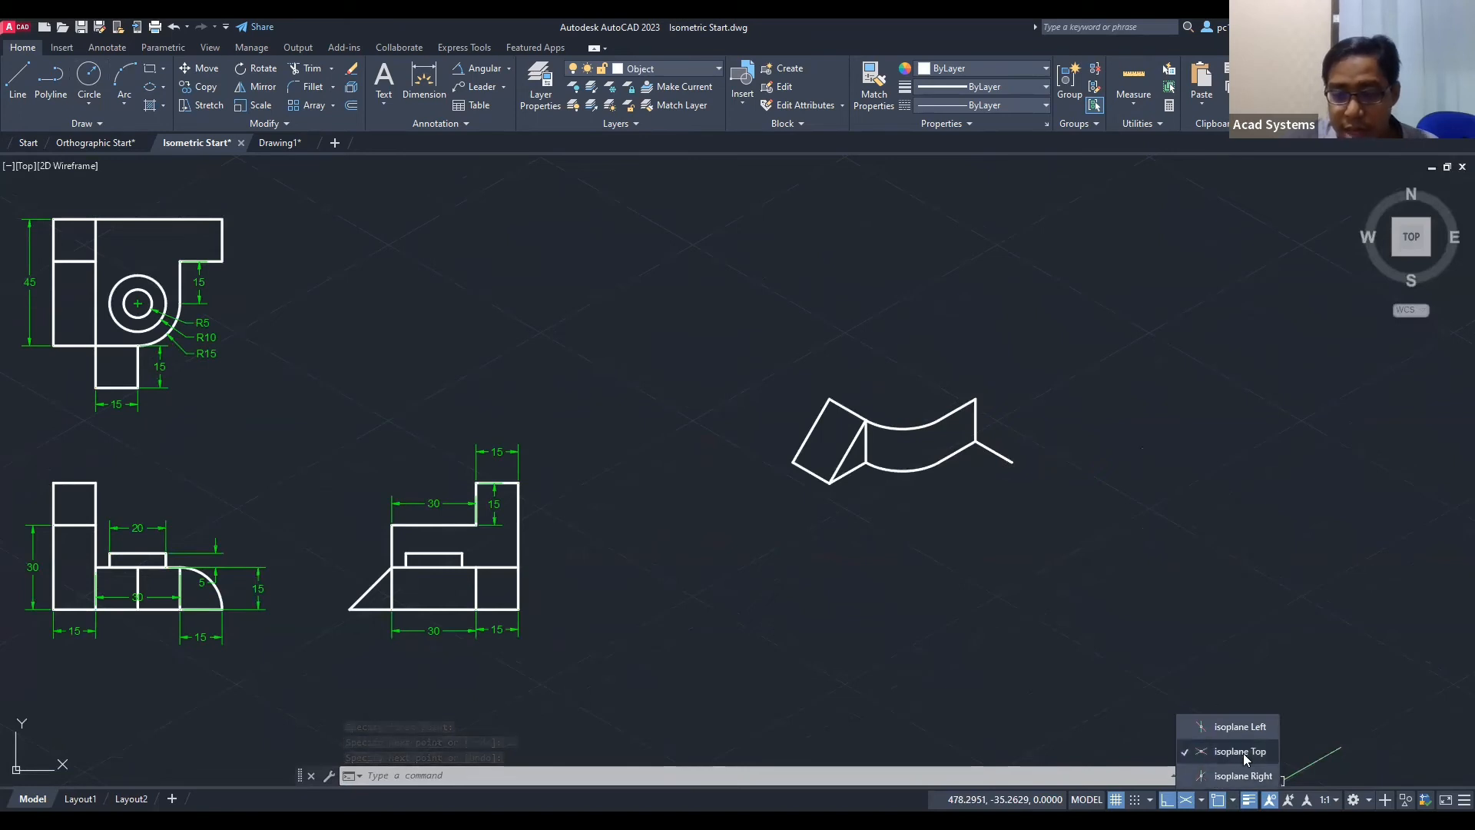
pyautogui.click(1228, 727)
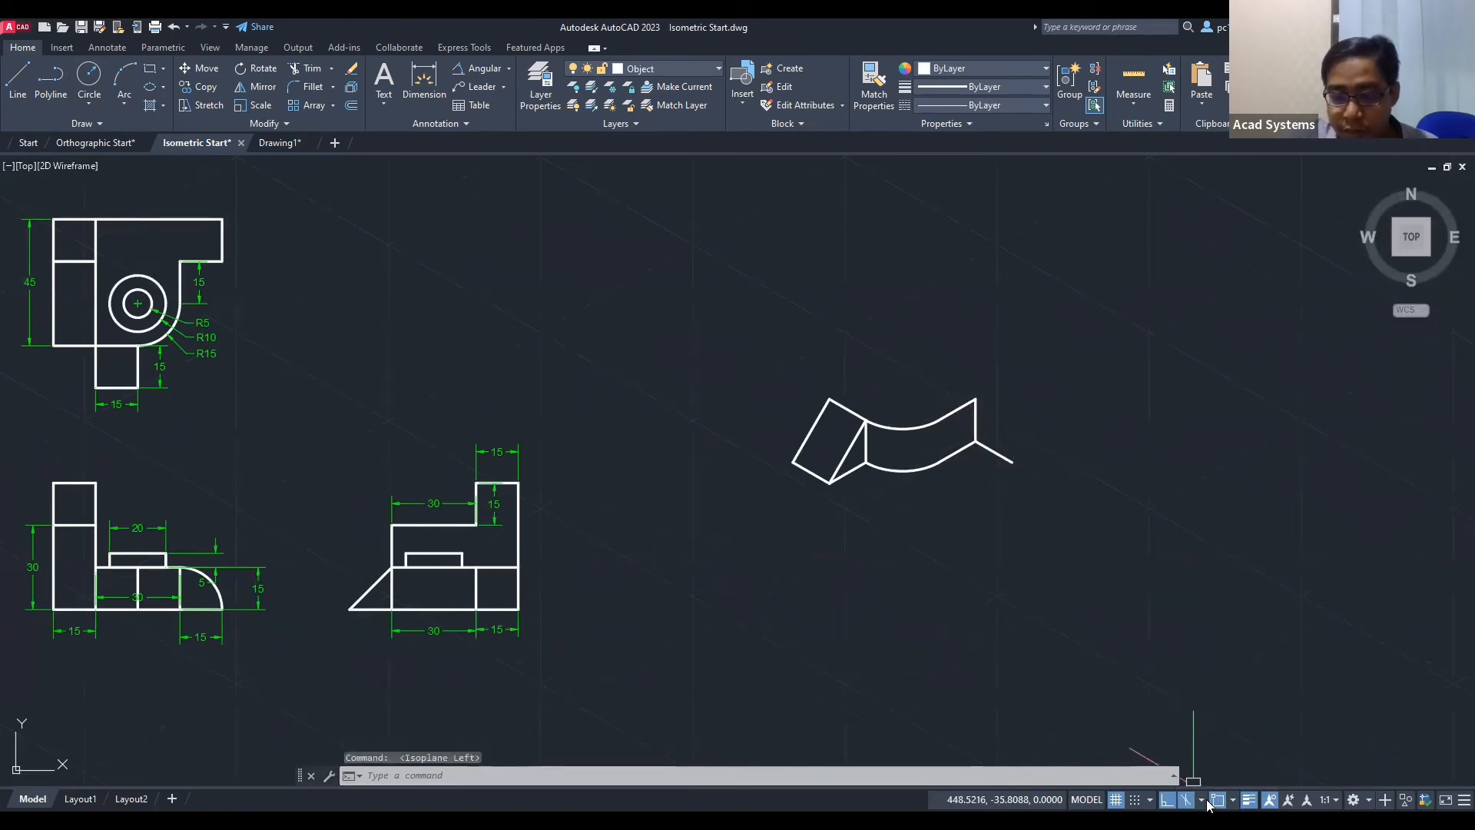
pyautogui.click(163, 87)
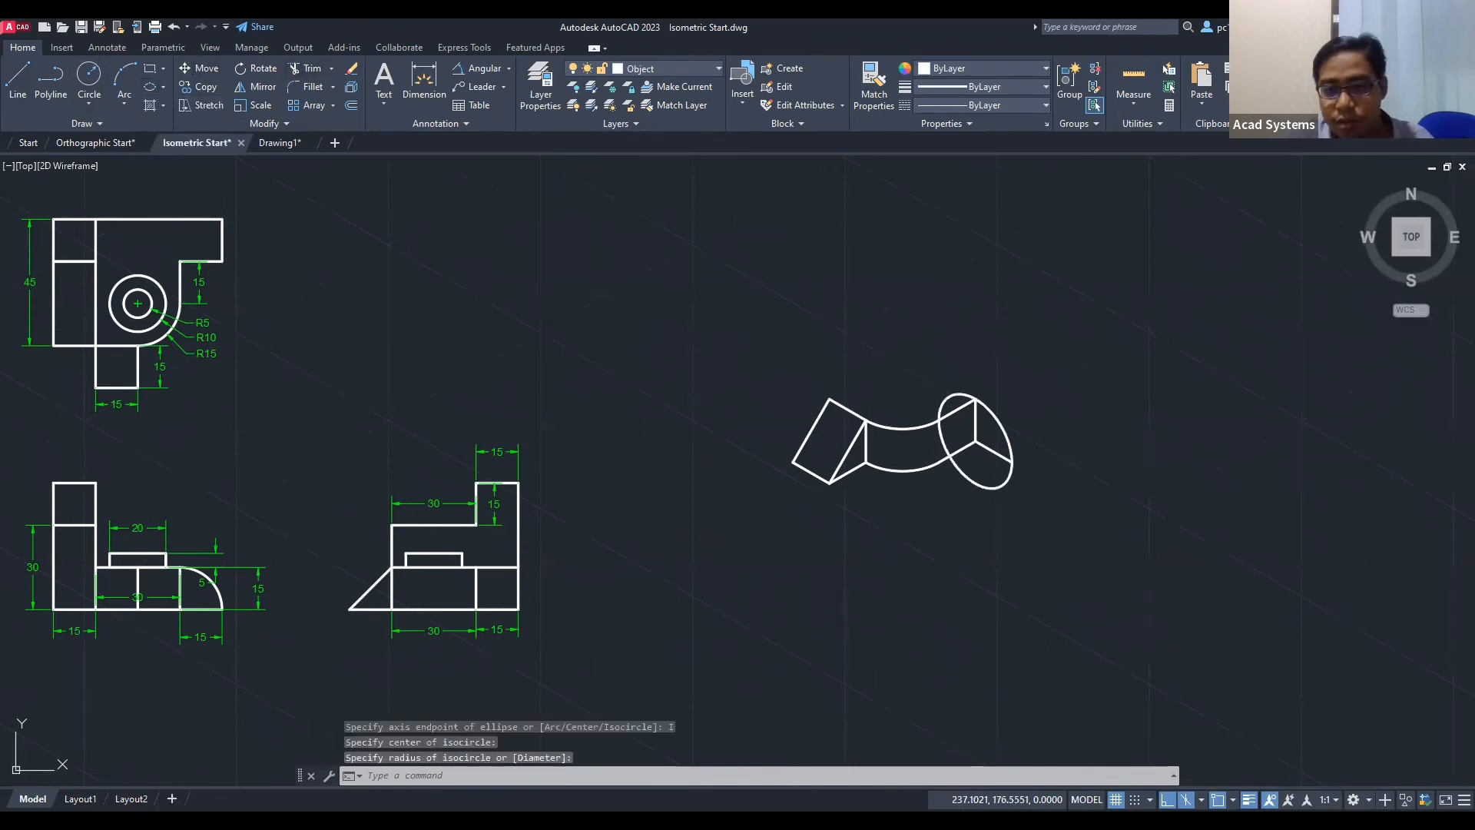
pyautogui.click(988, 457)
pyautogui.press('Delete')
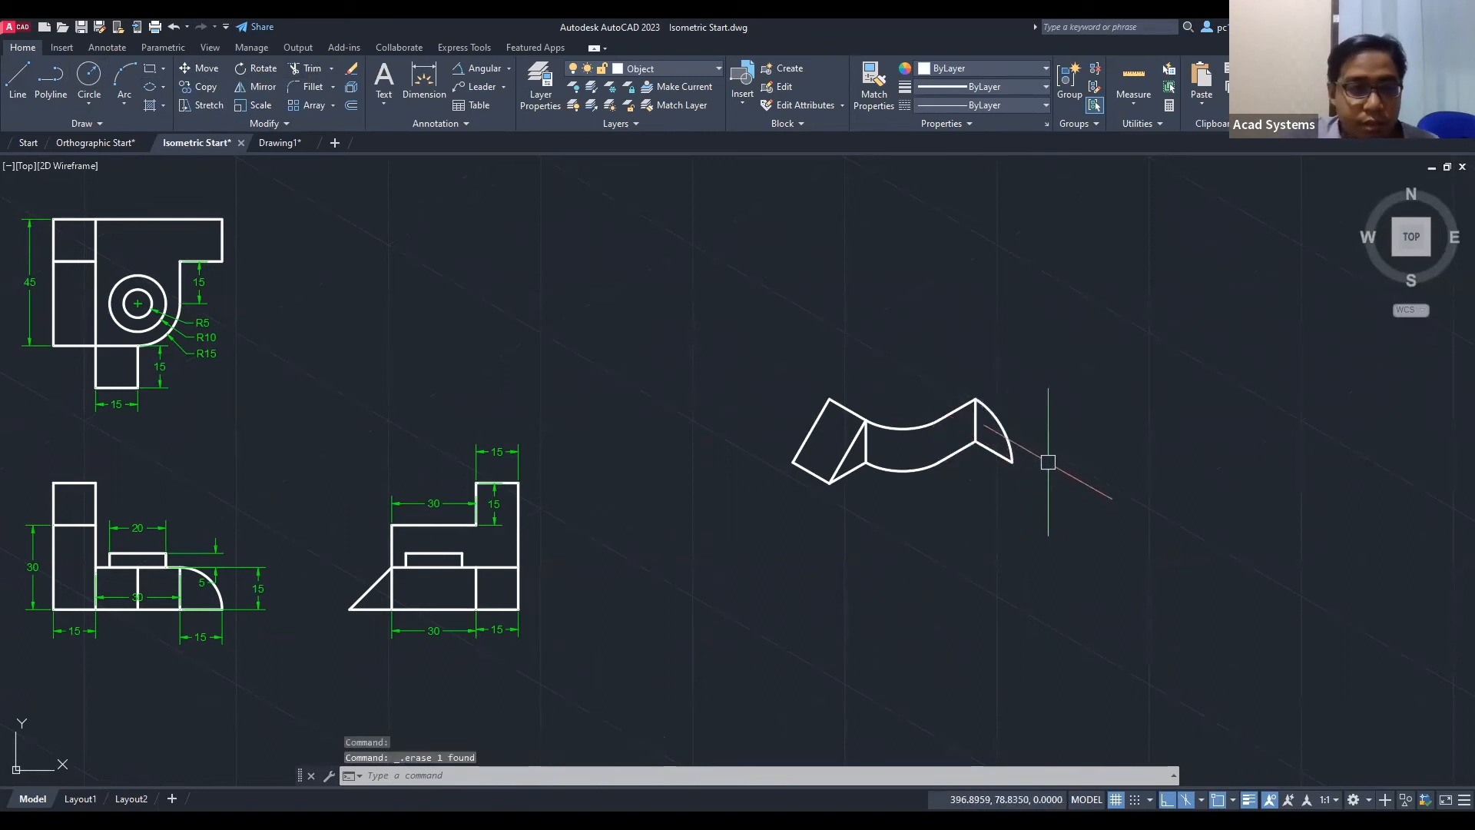
# Step: Switch to the top isoplane and draw a 15-unit depth line up to the right from the quarter arc's lower end
pyautogui.scroll(-2, 1048, 463)
pyautogui.scroll(2, 756, 598)
pyautogui.moveTo(892, 503)
pyautogui.mouseDown(button='middle')
pyautogui.moveTo(841, 551)
pyautogui.moveTo(845, 577)
pyautogui.mouseUp(button='middle')
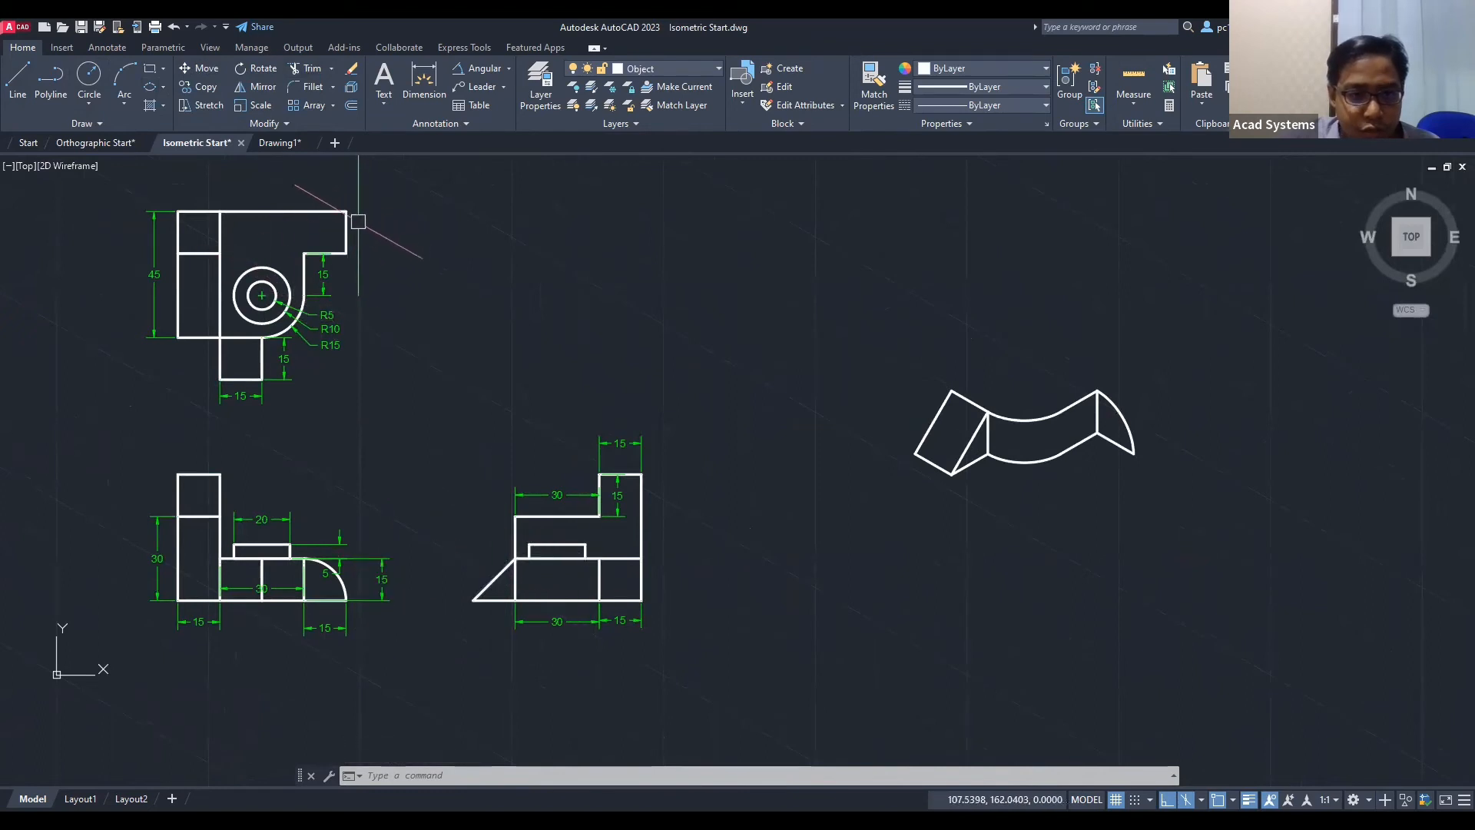
pyautogui.click(620, 619)
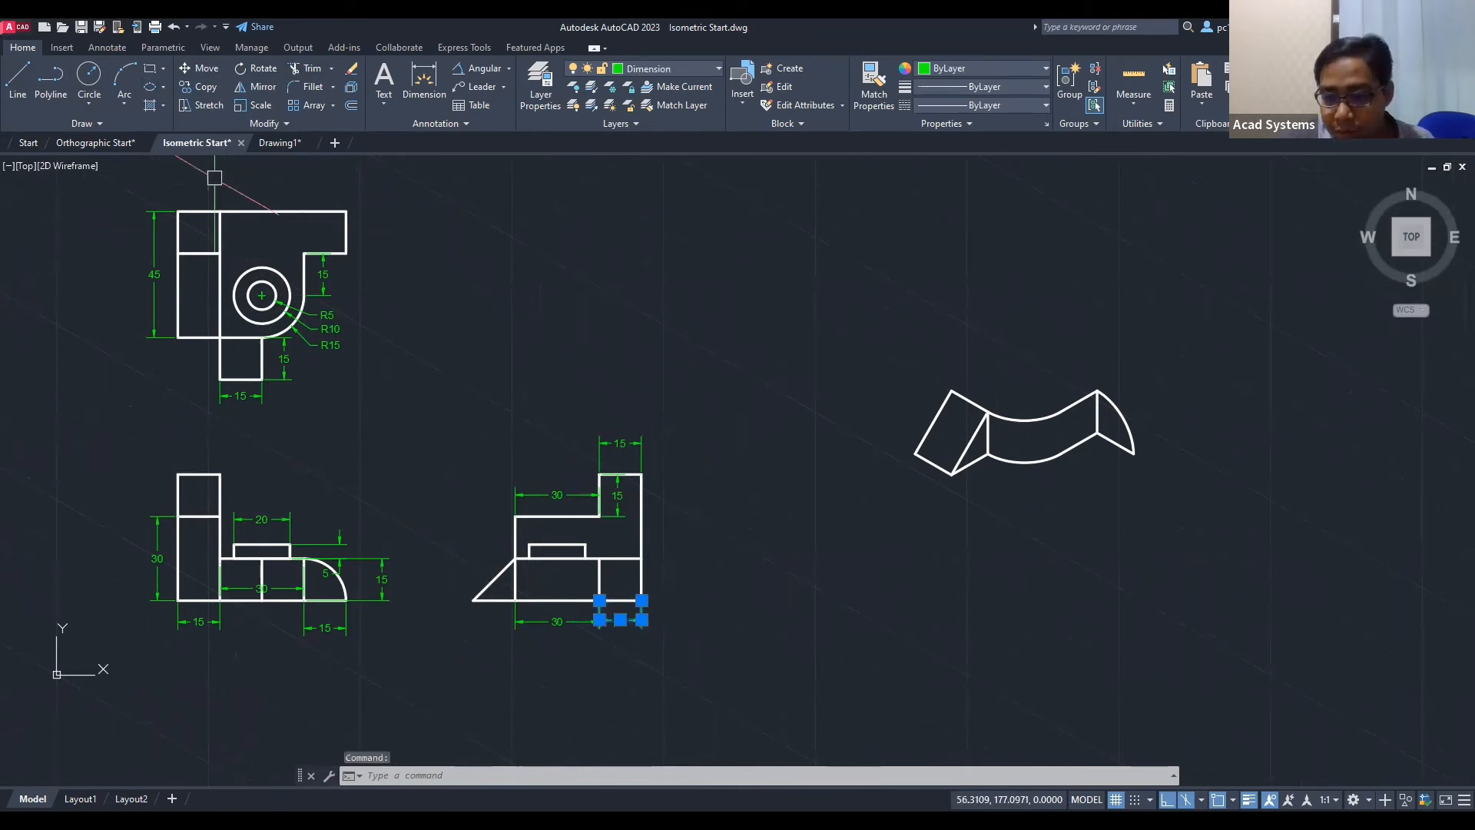
pyautogui.write('l')
pyautogui.press('Return')
pyautogui.click(1233, 800)
pyautogui.click(1233, 799)
pyautogui.click(1201, 799)
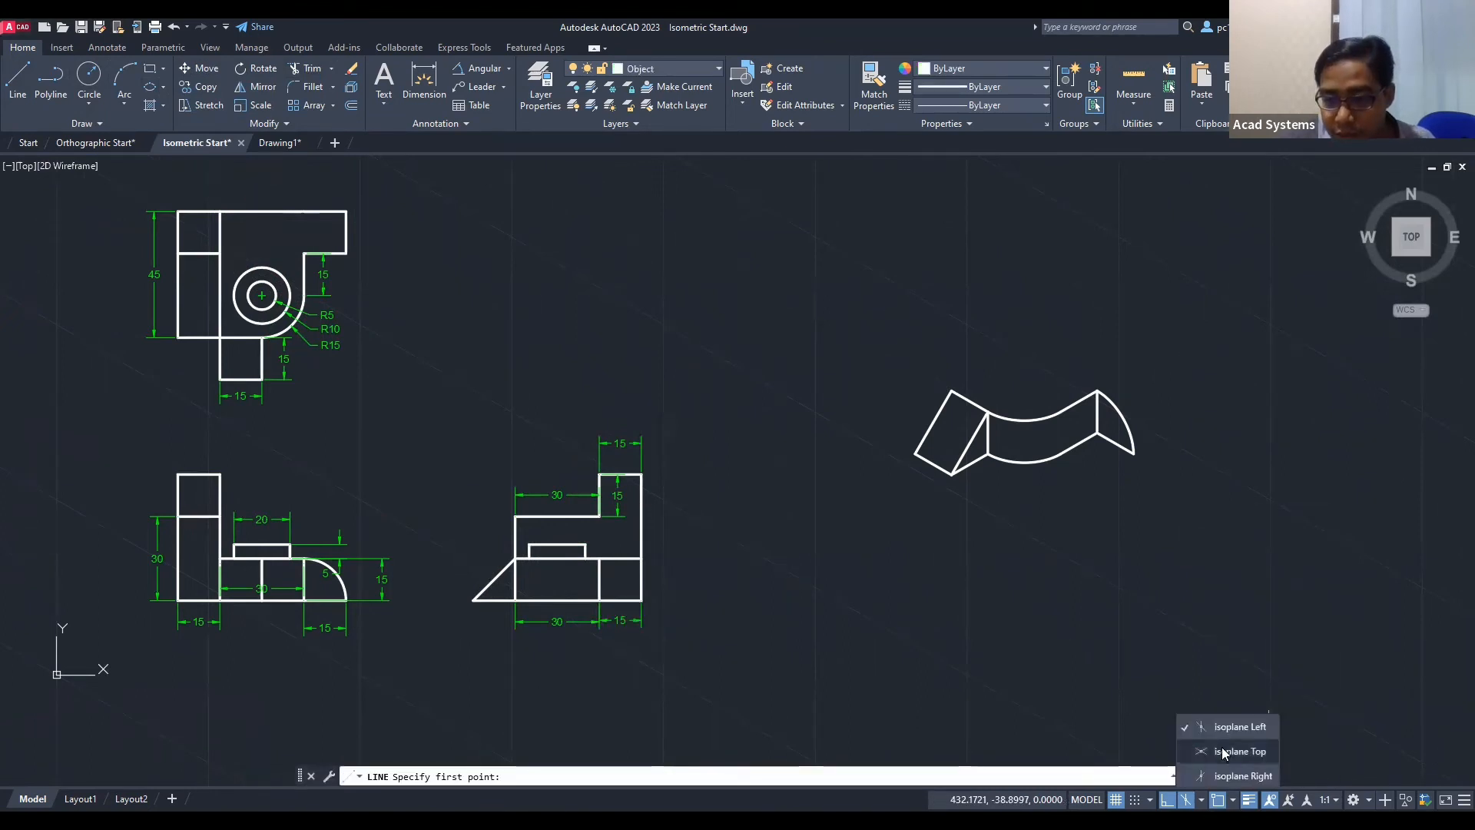
pyautogui.click(1226, 752)
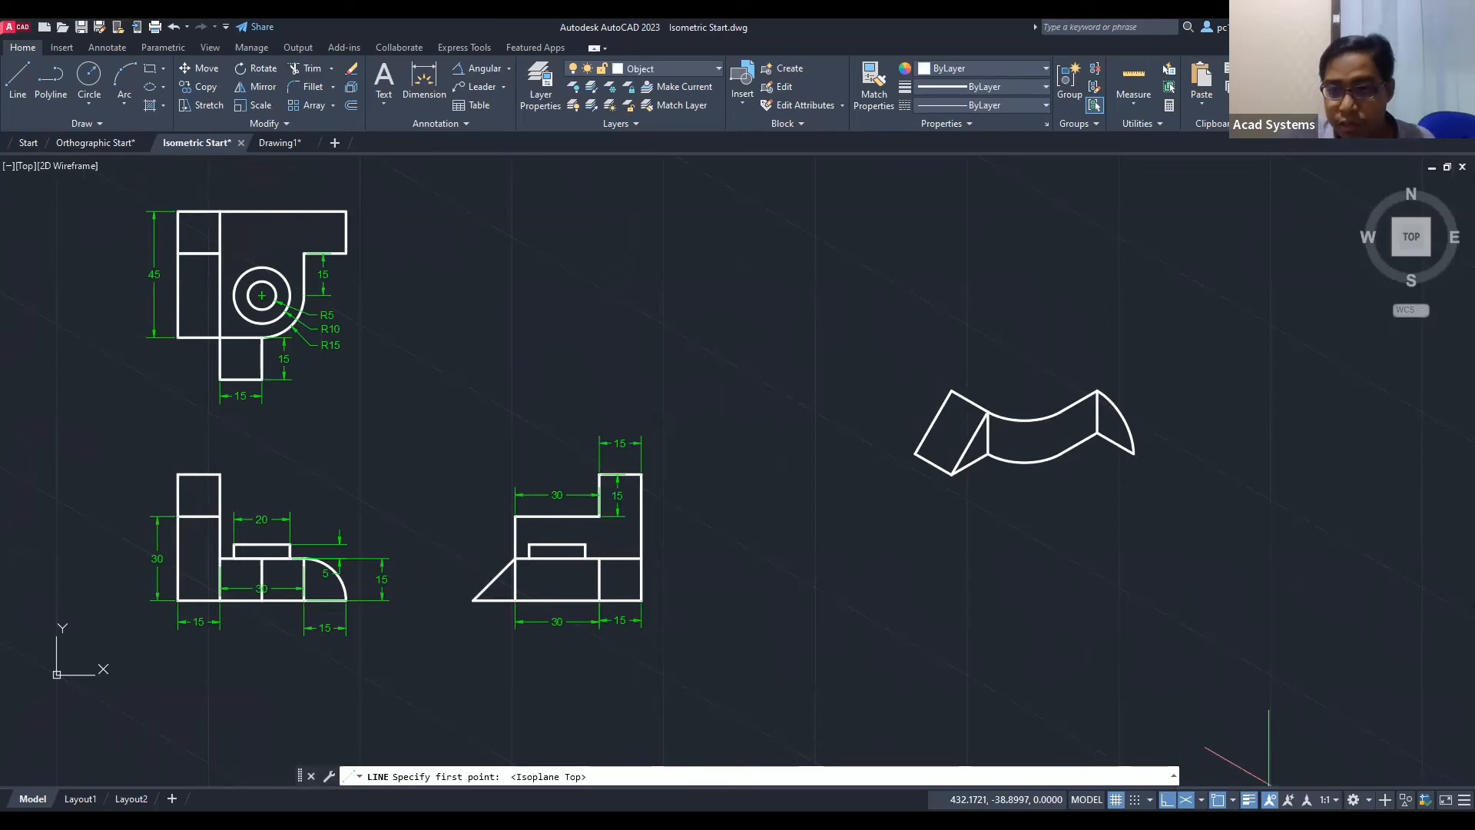
pyautogui.click(1134, 453)
pyautogui.write('15')
pyautogui.press('Return')
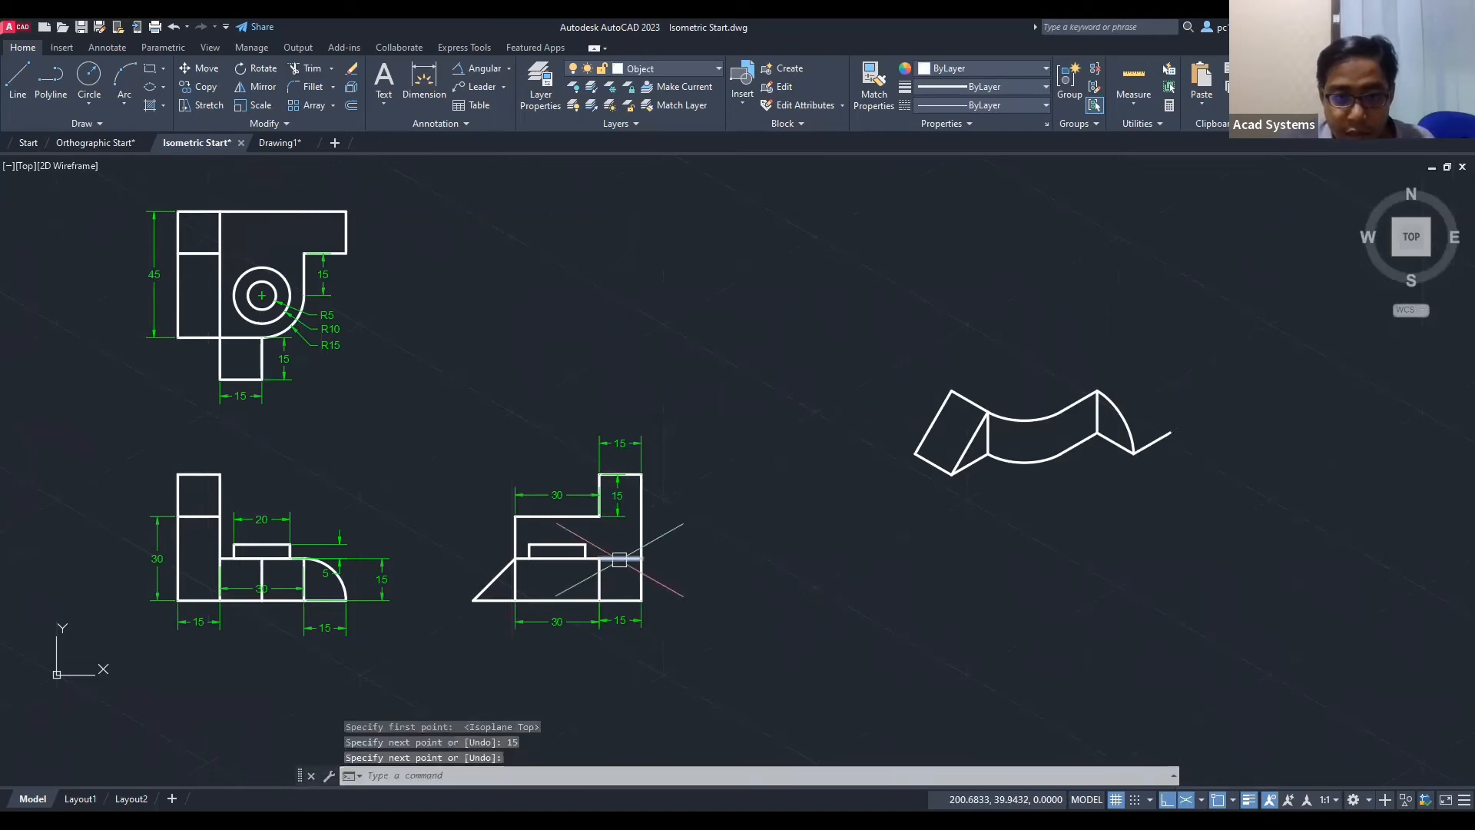
pyautogui.press('Return')
pyautogui.press('Escape')
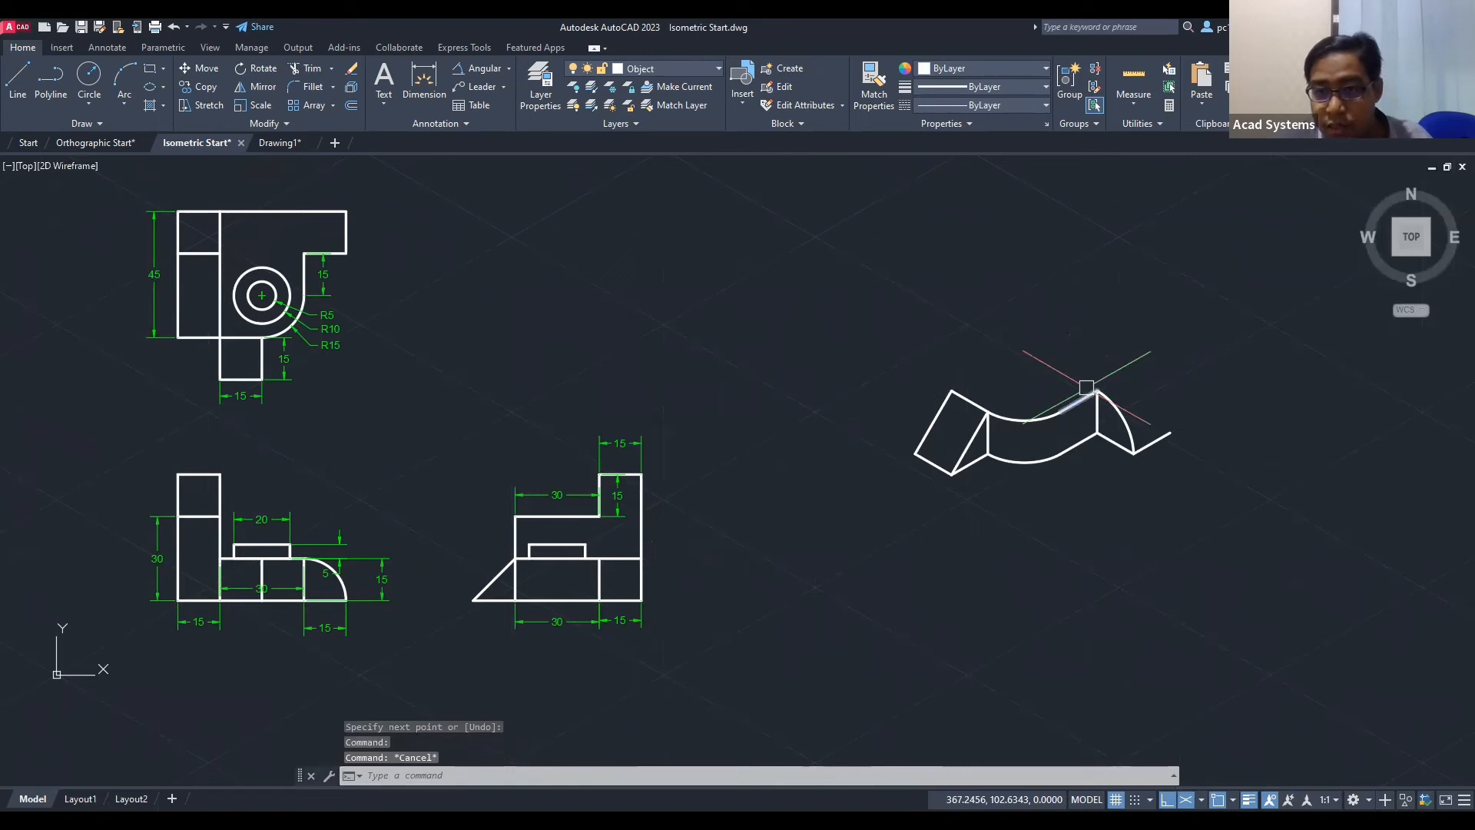
# Step: Add a matching depth line at the quarter arc's upper end and copy the arc to the far ends of both lines
pyautogui.click(1128, 428)
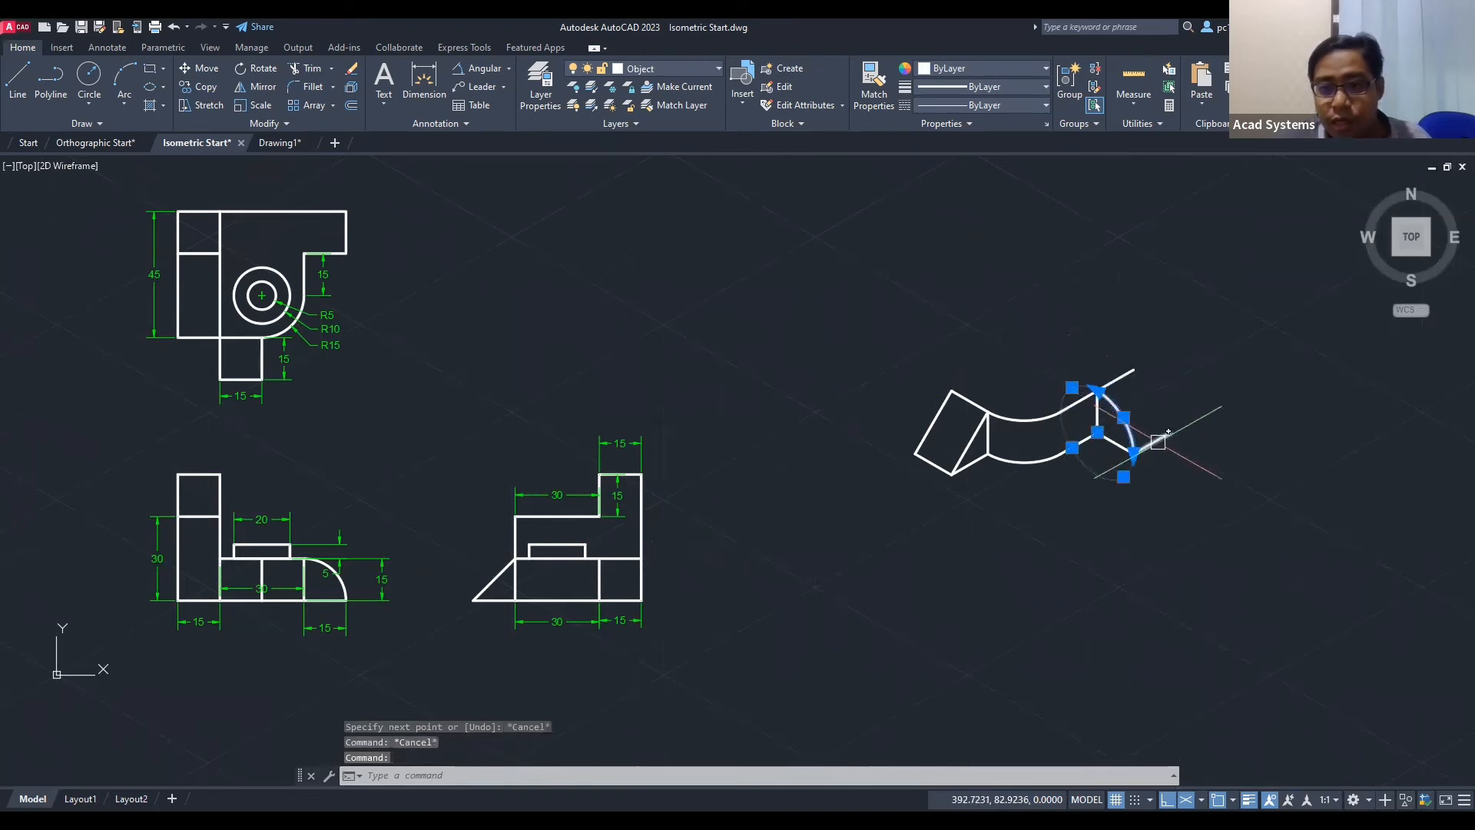
pyautogui.press('Escape')
pyautogui.scroll(3, 1121, 437)
pyautogui.moveTo(1120, 437); pyautogui.dragTo(969, 465, button='middle')
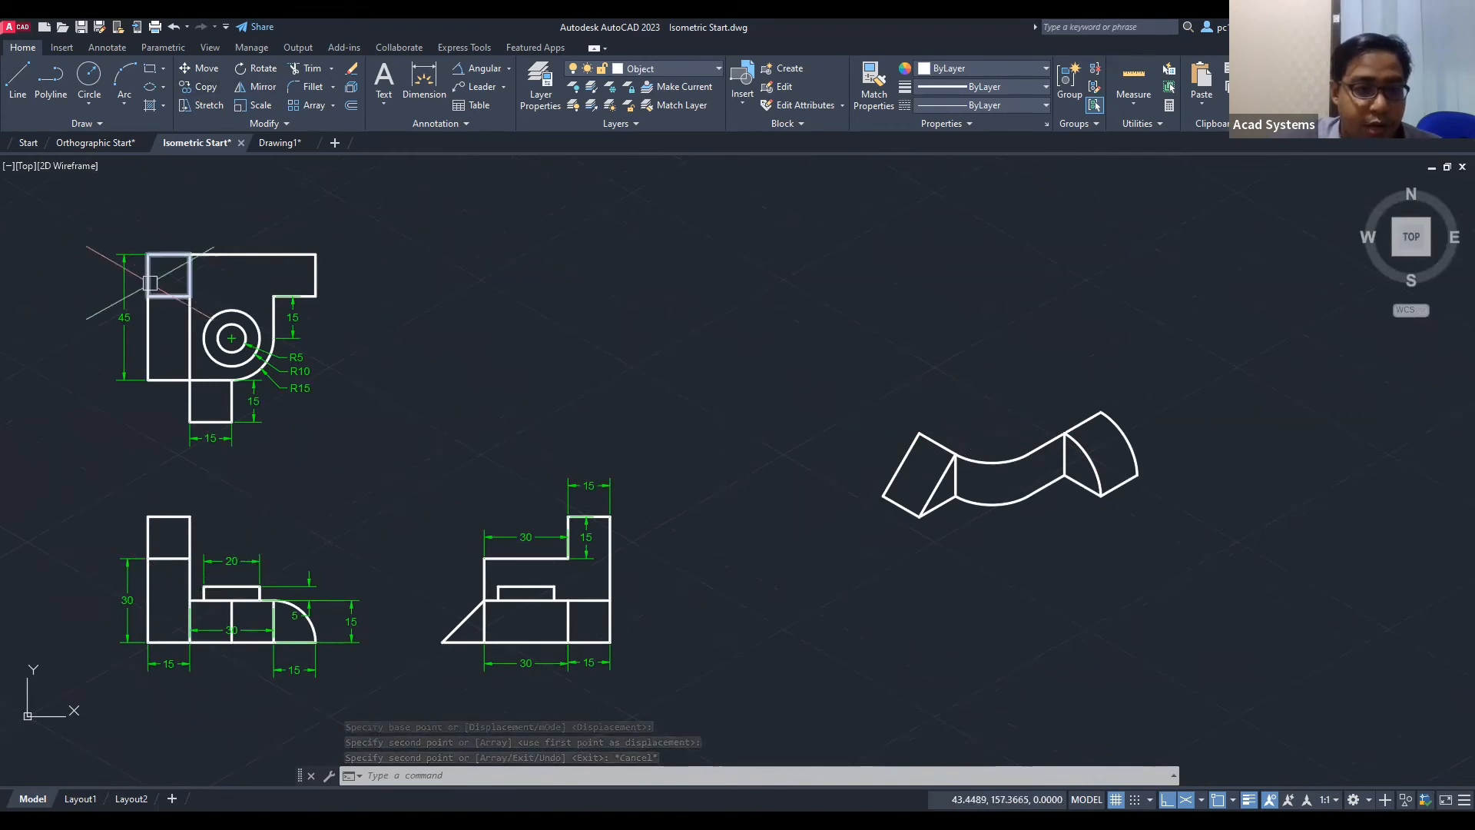
# Step: Switch to the left isoplane and draw a 15-unit line straight up from the wedge's topmost corner
pyautogui.scroll(2, 281, 531)
pyautogui.scroll(-2, 188, 423)
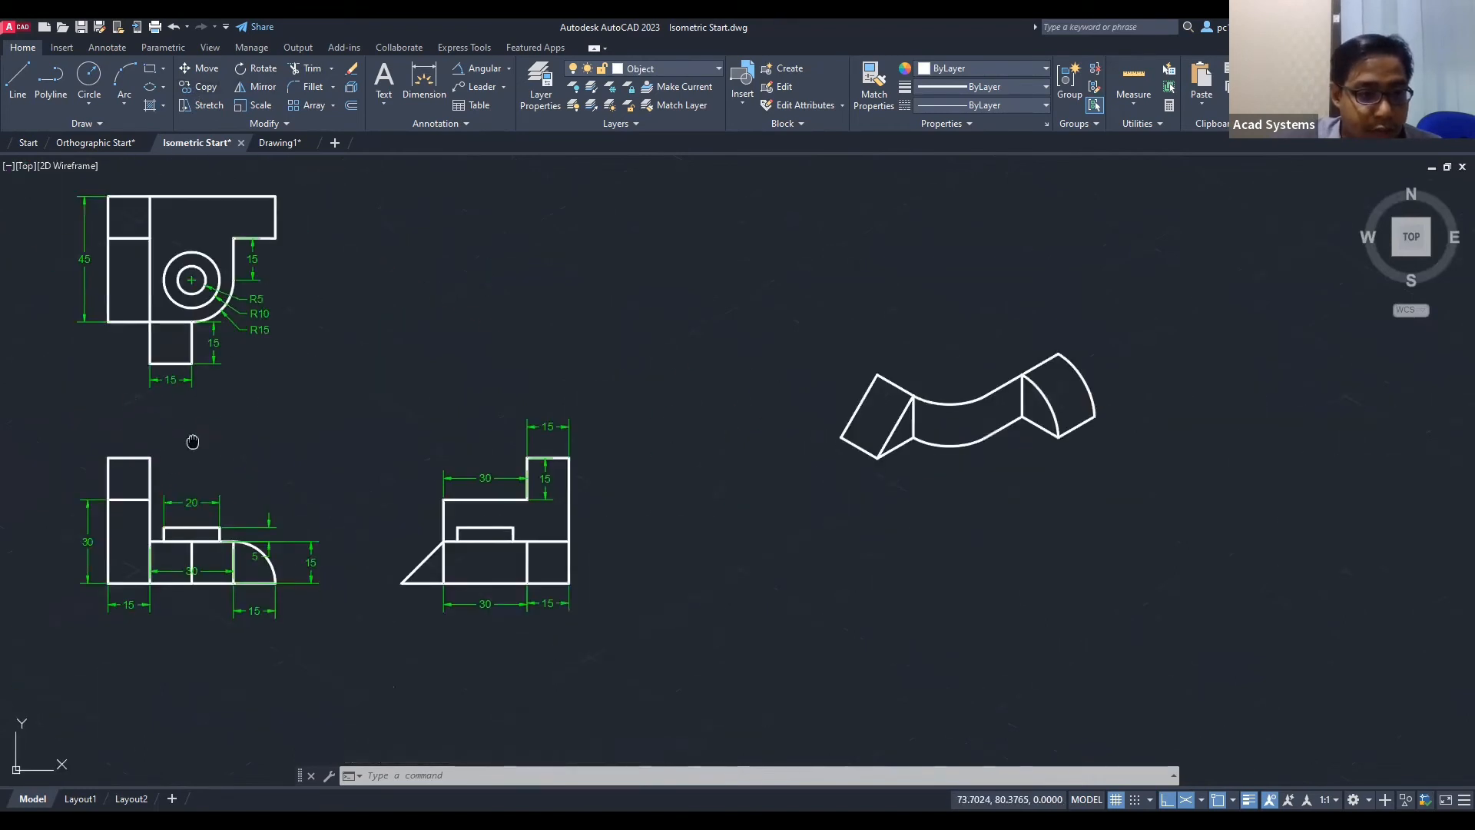
pyautogui.moveTo(193, 435); pyautogui.dragTo(192, 454, button='middle')
pyautogui.scroll(2, 152, 546)
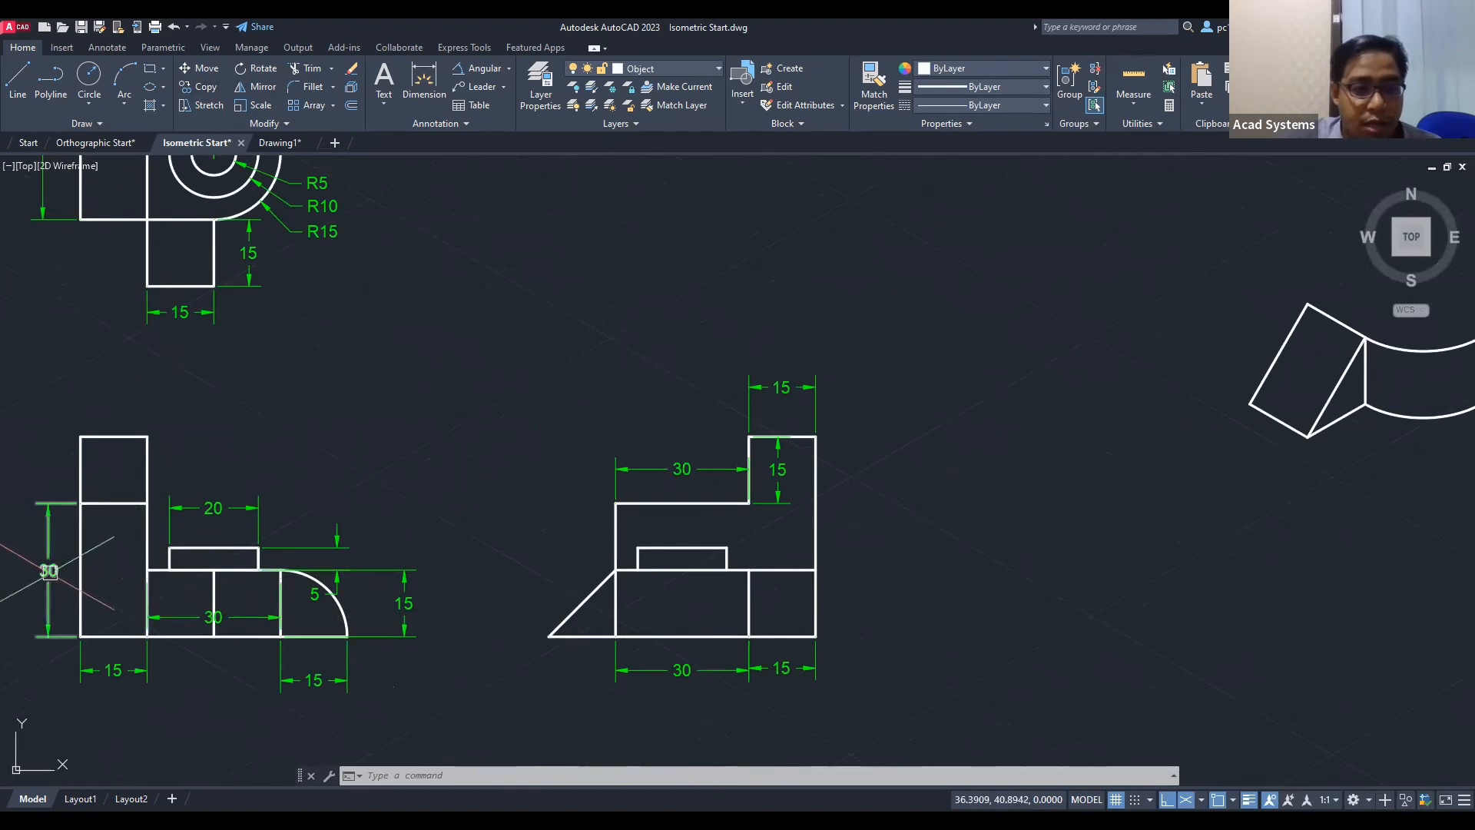
pyautogui.scroll(-2, 573, 469)
pyautogui.moveTo(575, 523); pyautogui.dragTo(442, 616, button='middle')
pyautogui.click(17, 81)
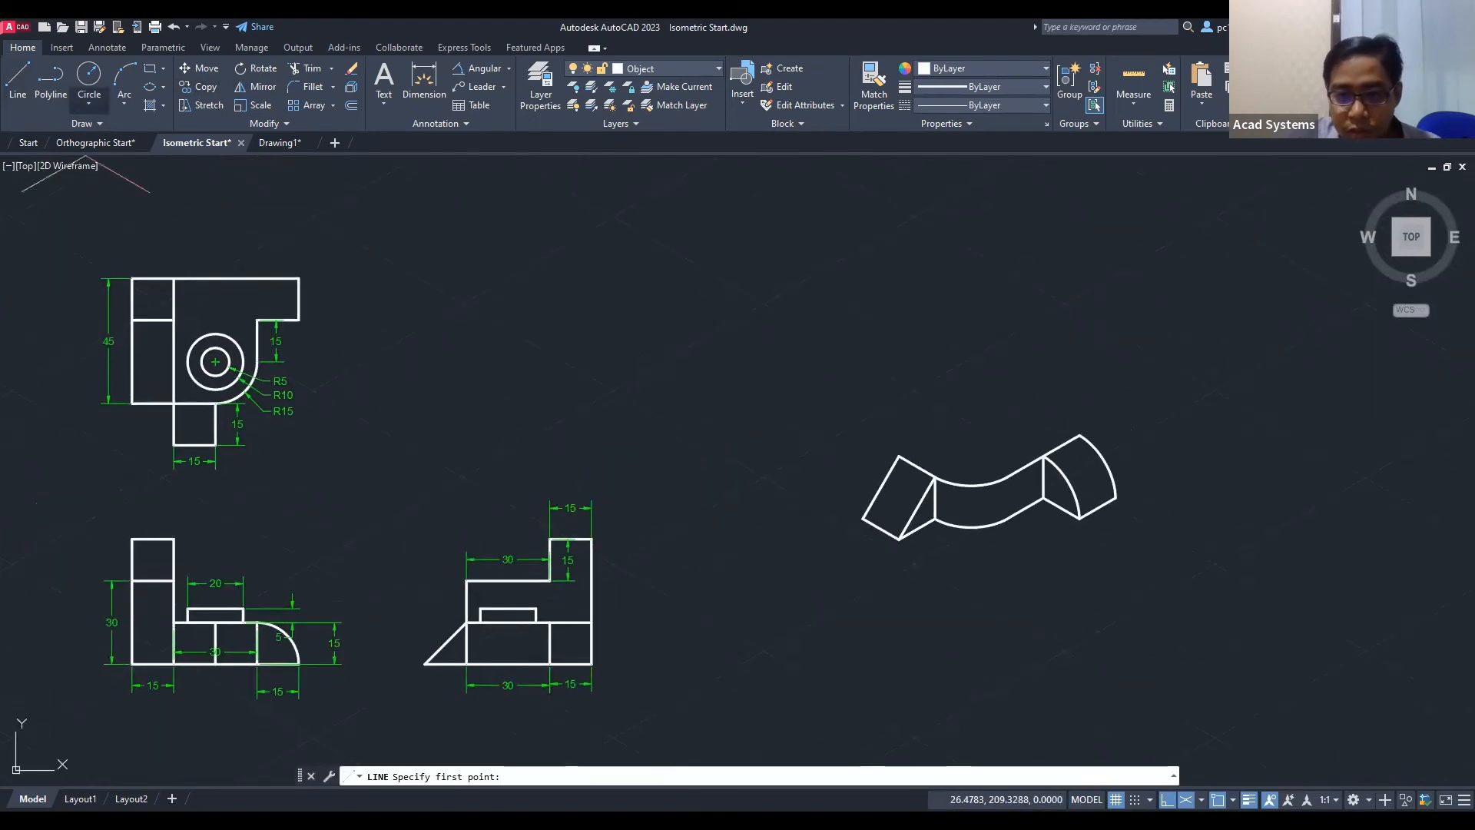
pyautogui.click(899, 456)
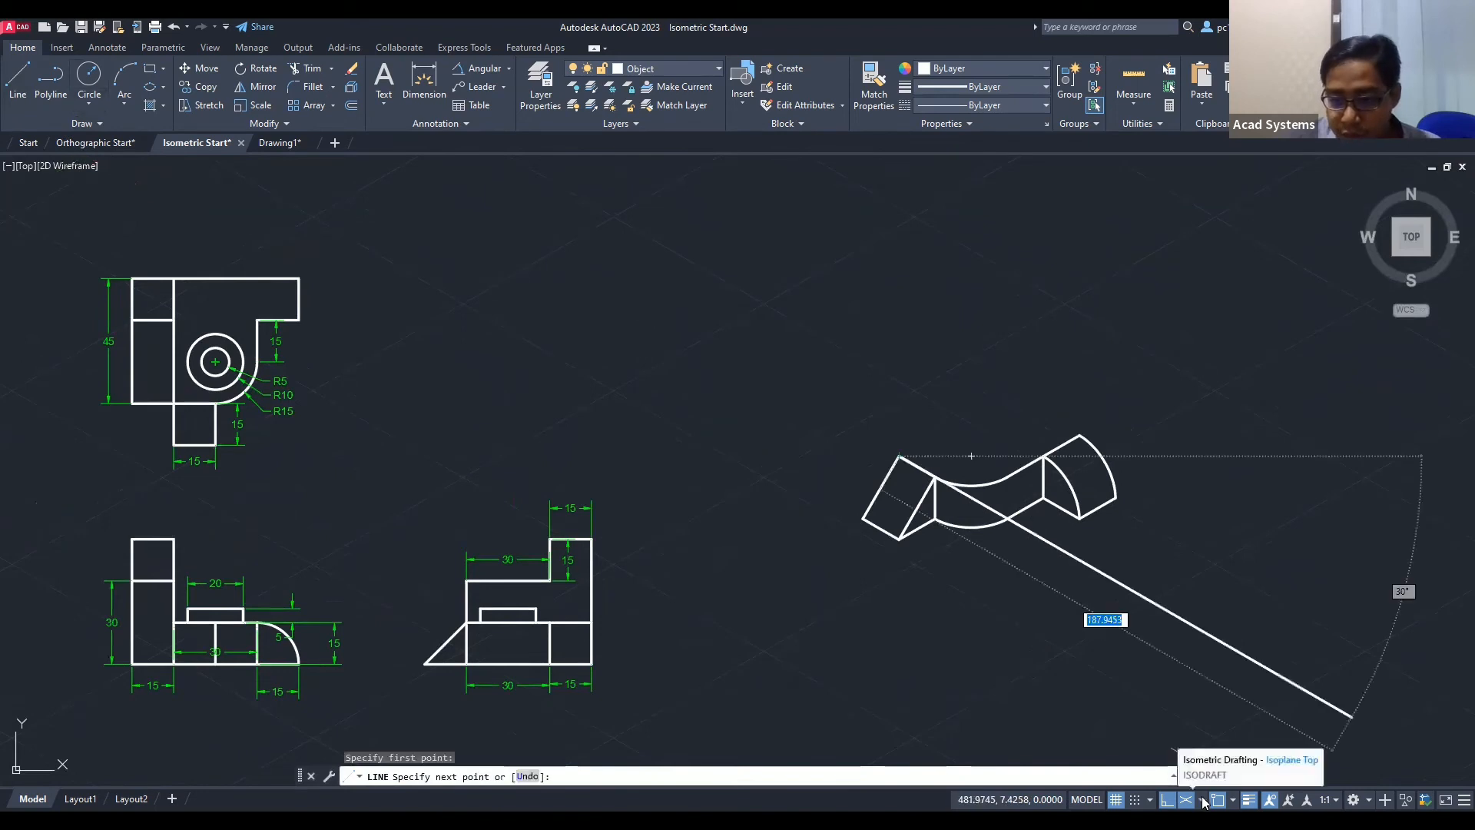
pyautogui.click(1202, 800)
pyautogui.click(1224, 732)
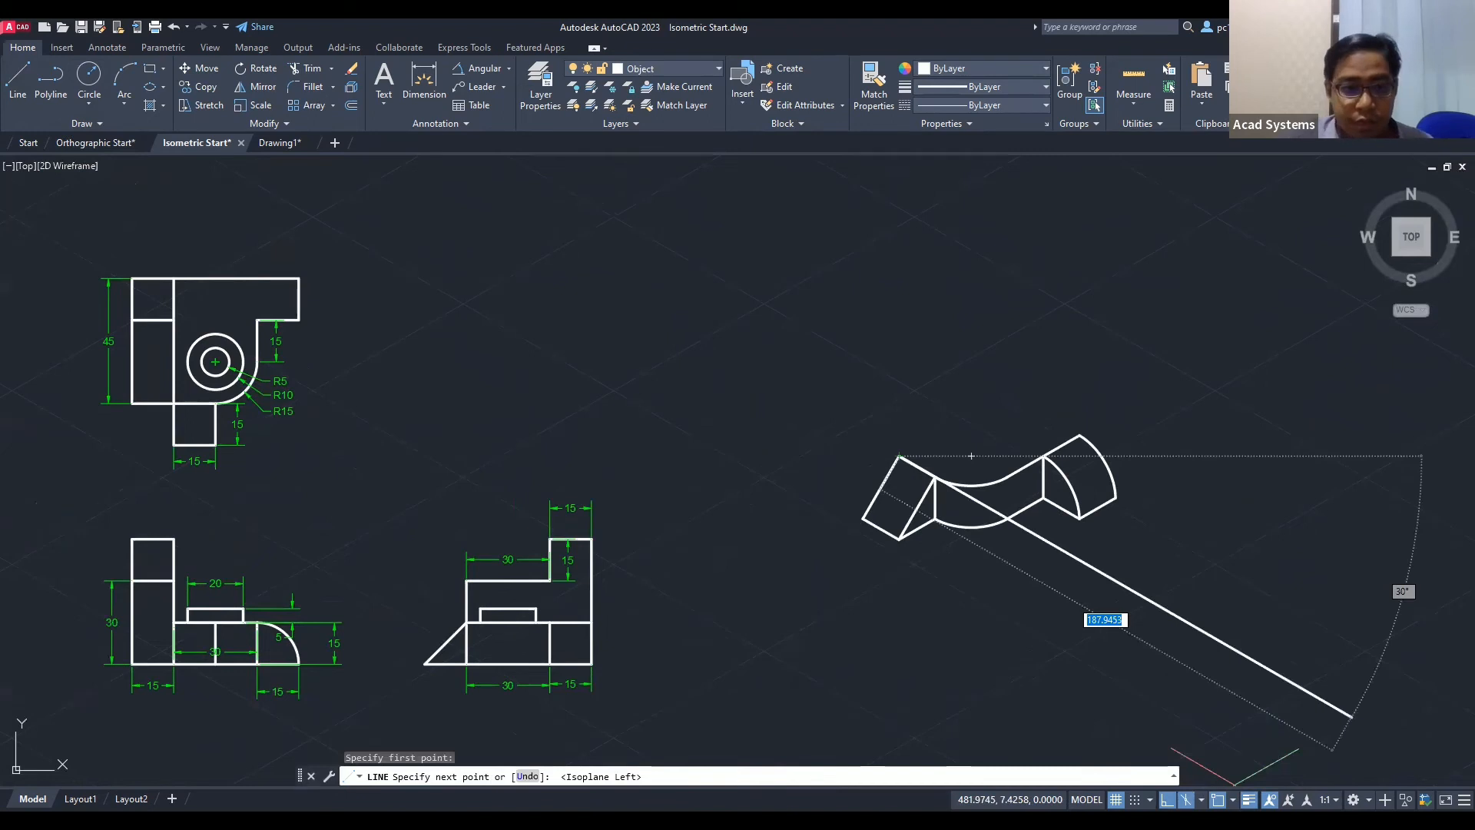
pyautogui.write('15')
pyautogui.press('Return')
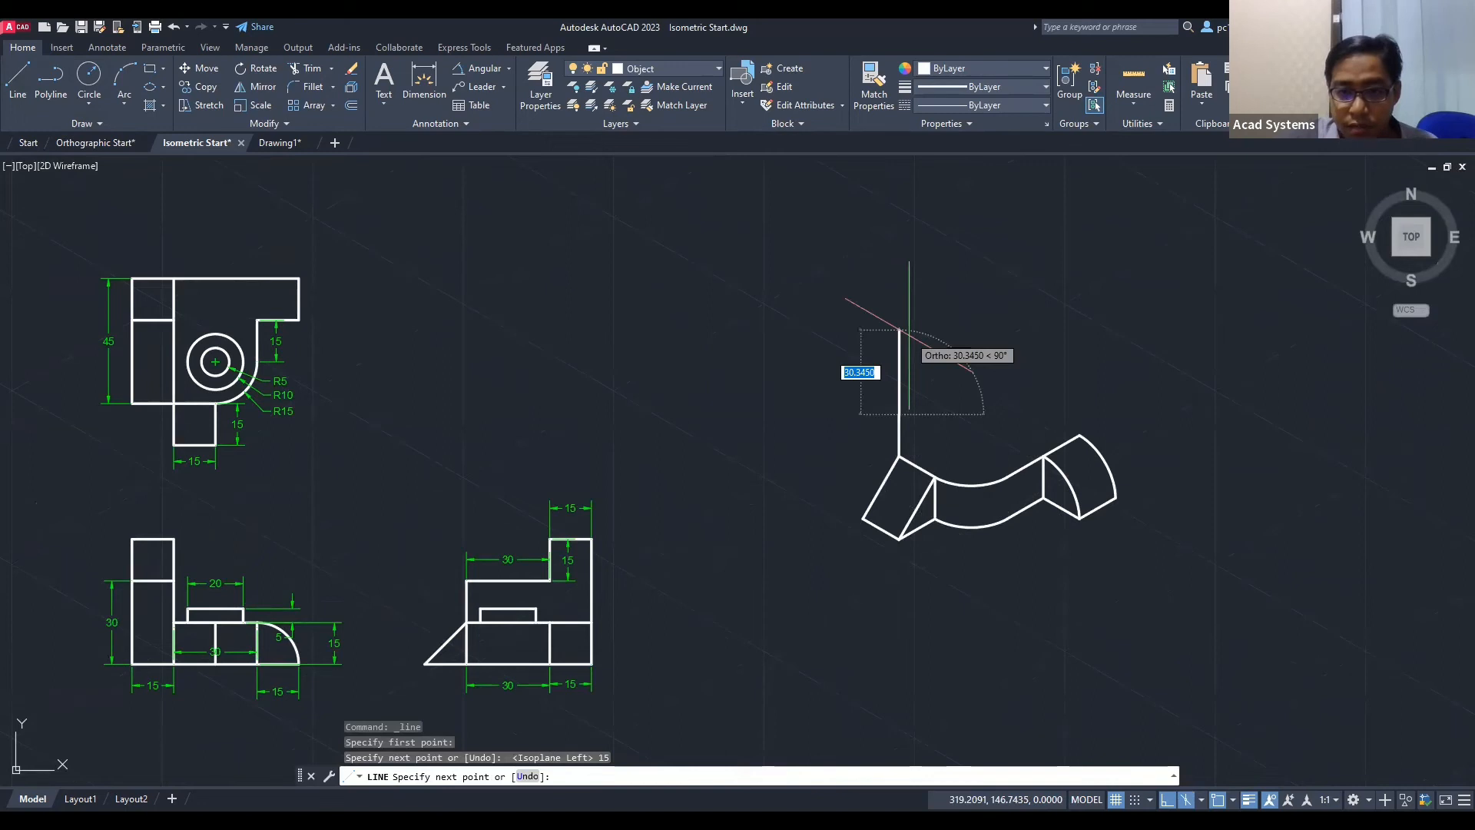
# Step: Complete the upright's end face with a 15-unit top edge and its remaining sides, trimming the part hidden behind the wedge
pyautogui.write('15')
pyautogui.press('Return')
pyautogui.write('15')
pyautogui.press('Return')
pyautogui.scroll(2, 840, 468)
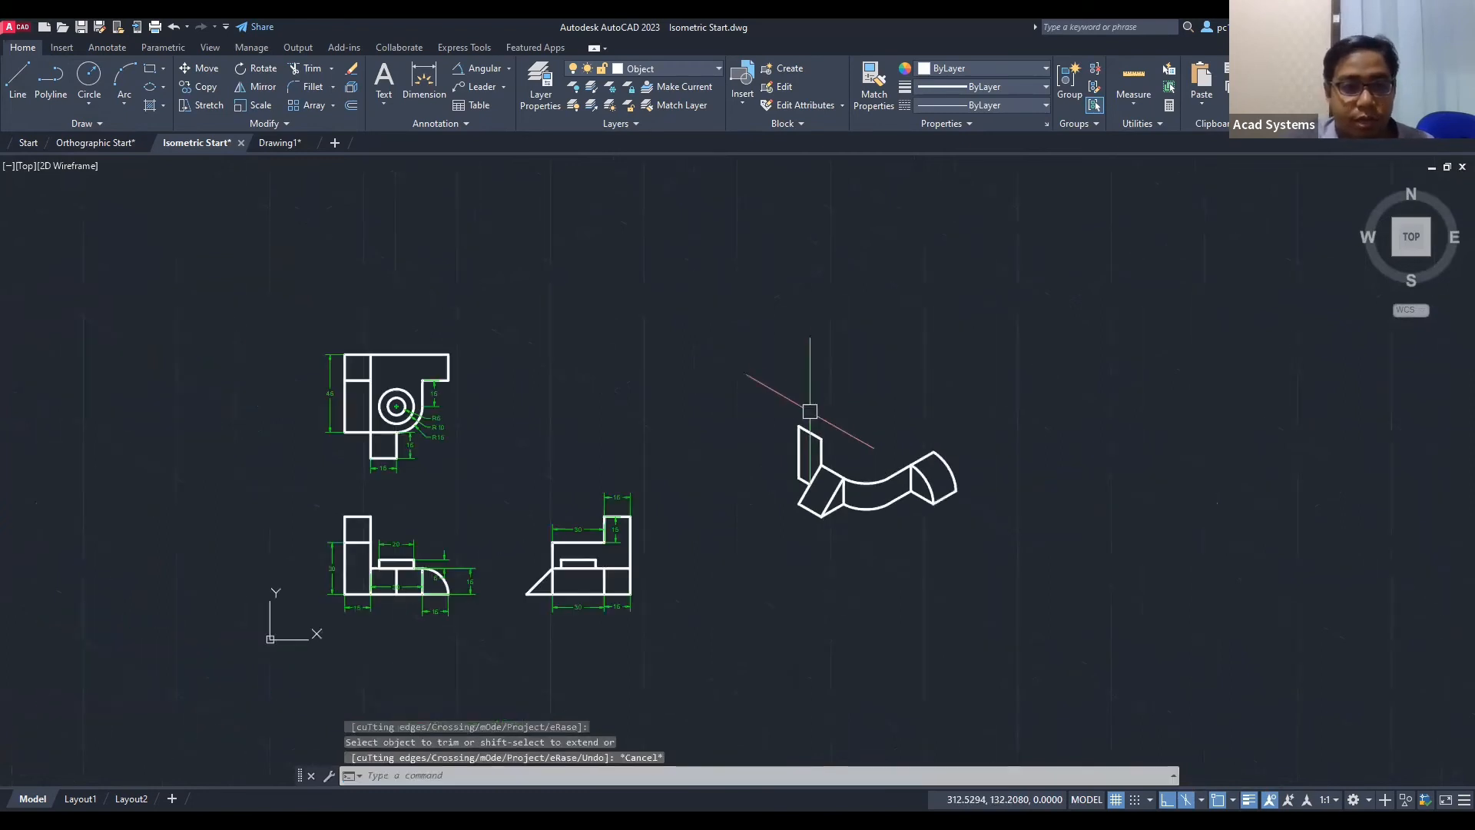
# Step: On the top isoplane, draw the upright's top surface with 30-unit edges running back from the end face's upper corners
pyautogui.scroll(2, 814, 394)
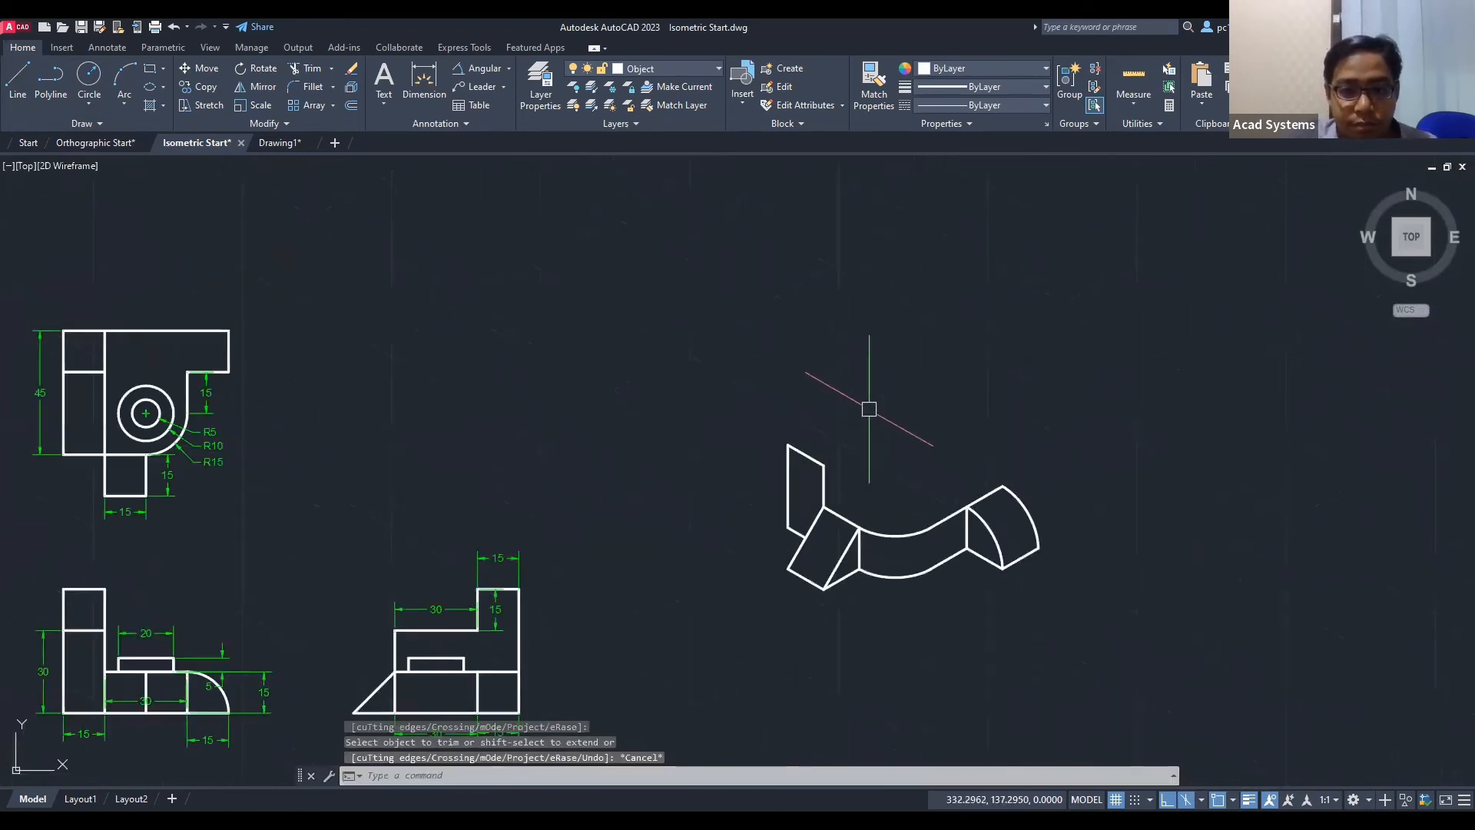
pyautogui.moveTo(788, 442)
pyautogui.mouseDown(button='middle')
pyautogui.moveTo(738, 434)
pyautogui.moveTo(832, 418)
pyautogui.mouseUp(button='middle')
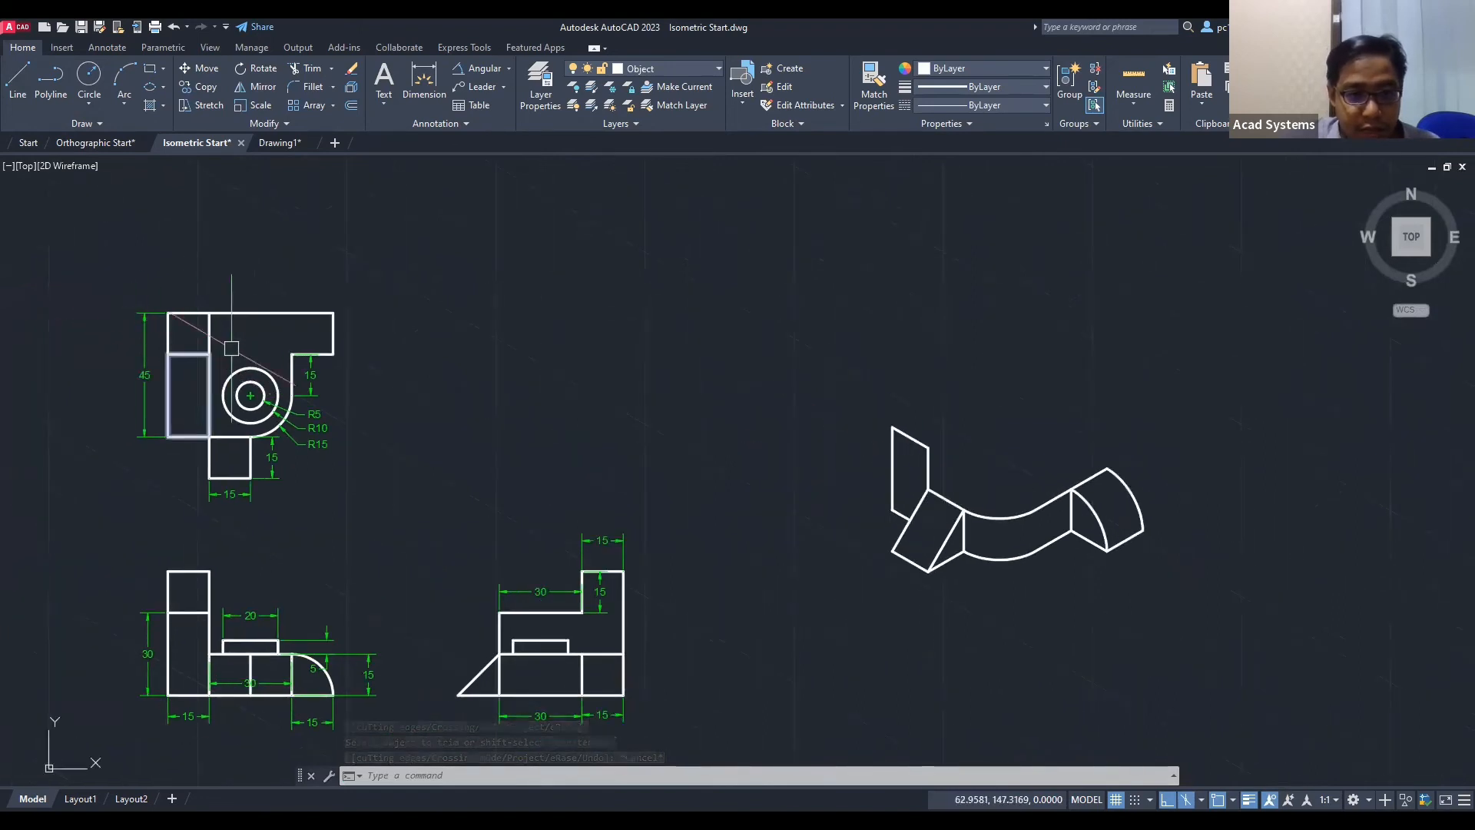
pyautogui.click(17, 82)
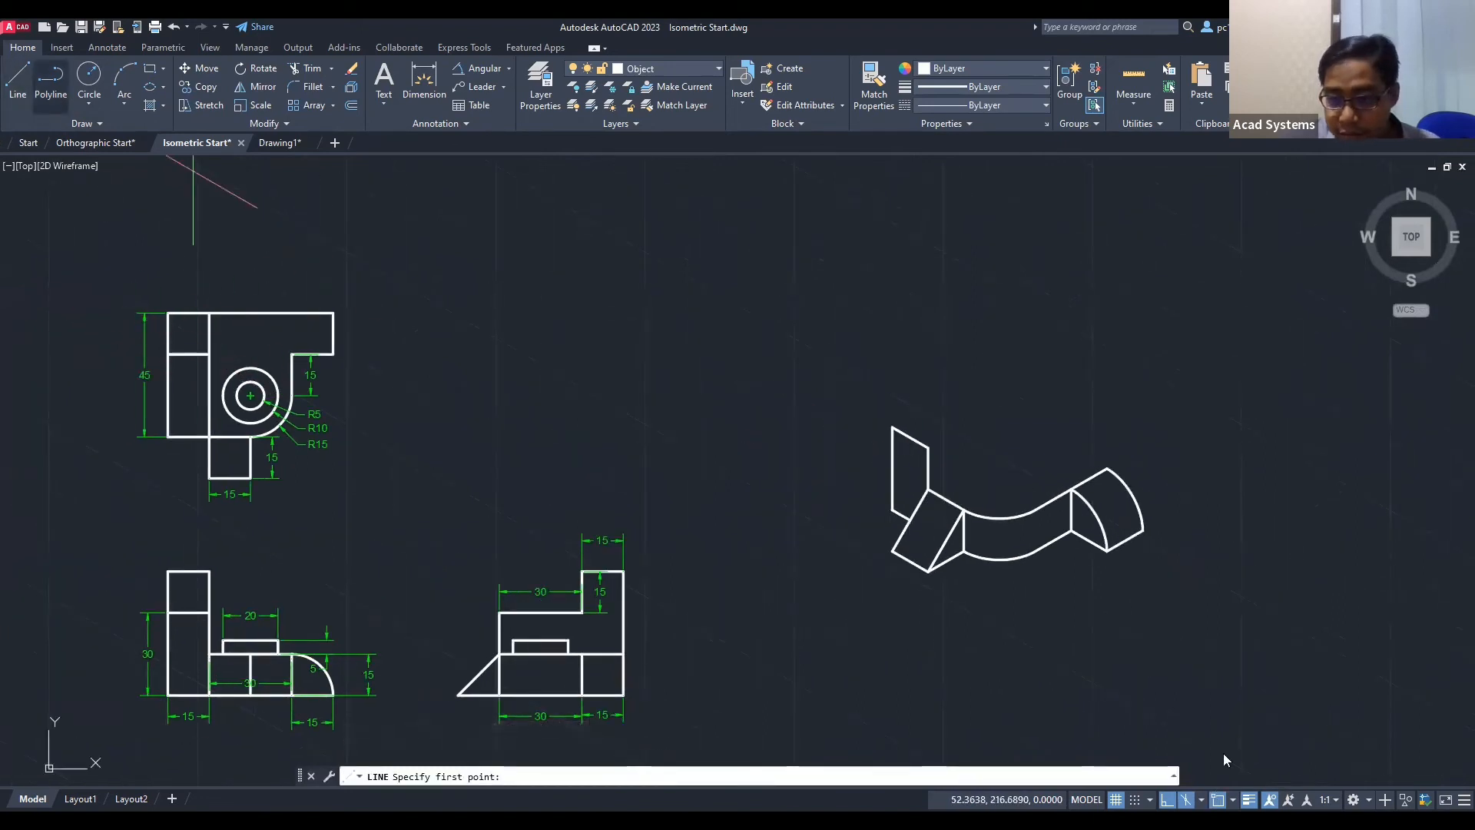
pyautogui.click(1201, 799)
pyautogui.click(1228, 749)
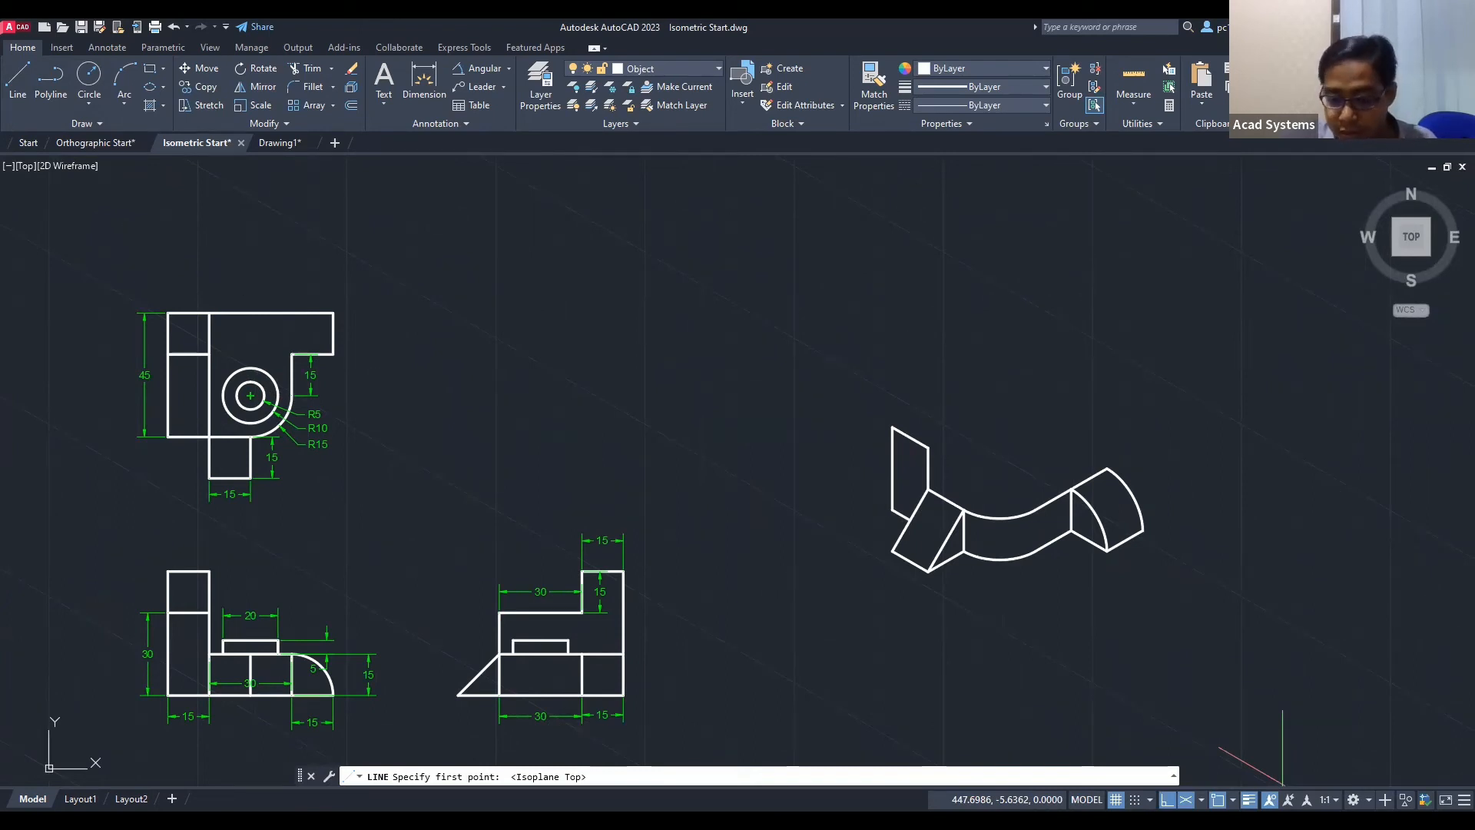
pyautogui.click(892, 427)
pyautogui.write('30')
pyautogui.press('Return')
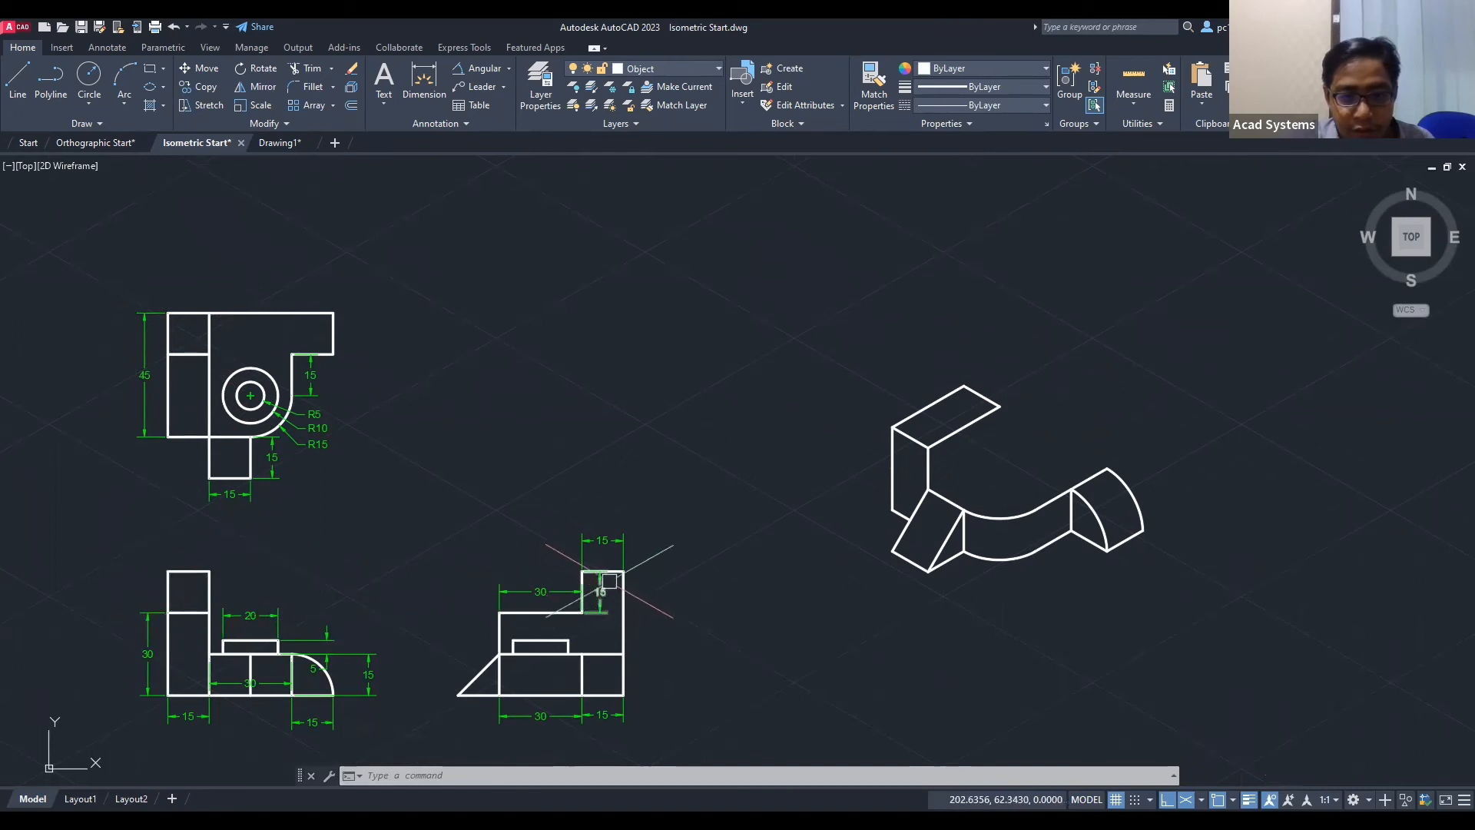
# Step: Draw the 15-unit-high vertical face above the top surface's back edge on the left isoplane, and return to the top isoplane
pyautogui.click(17, 77)
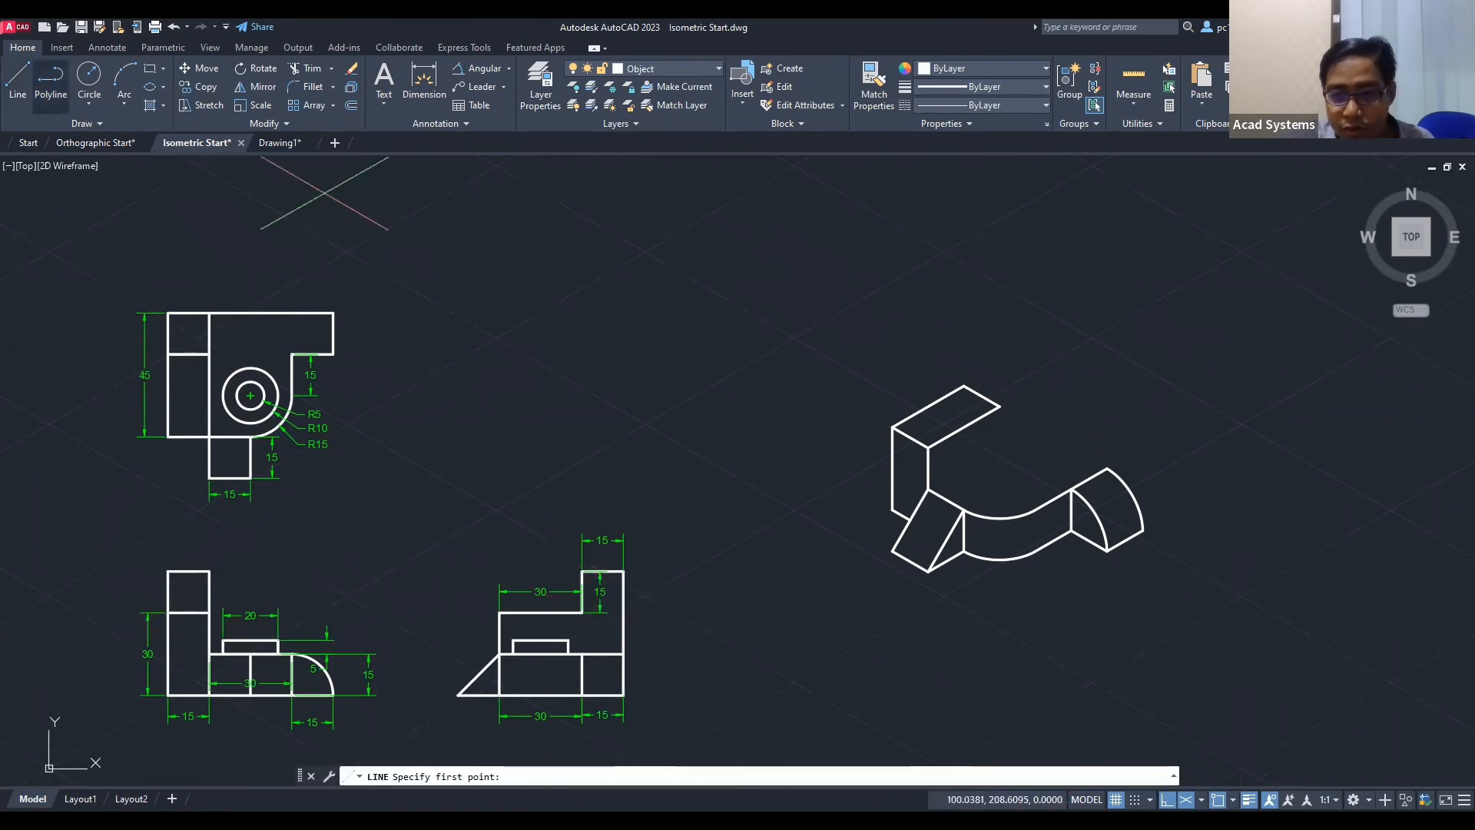
pyautogui.click(1230, 727)
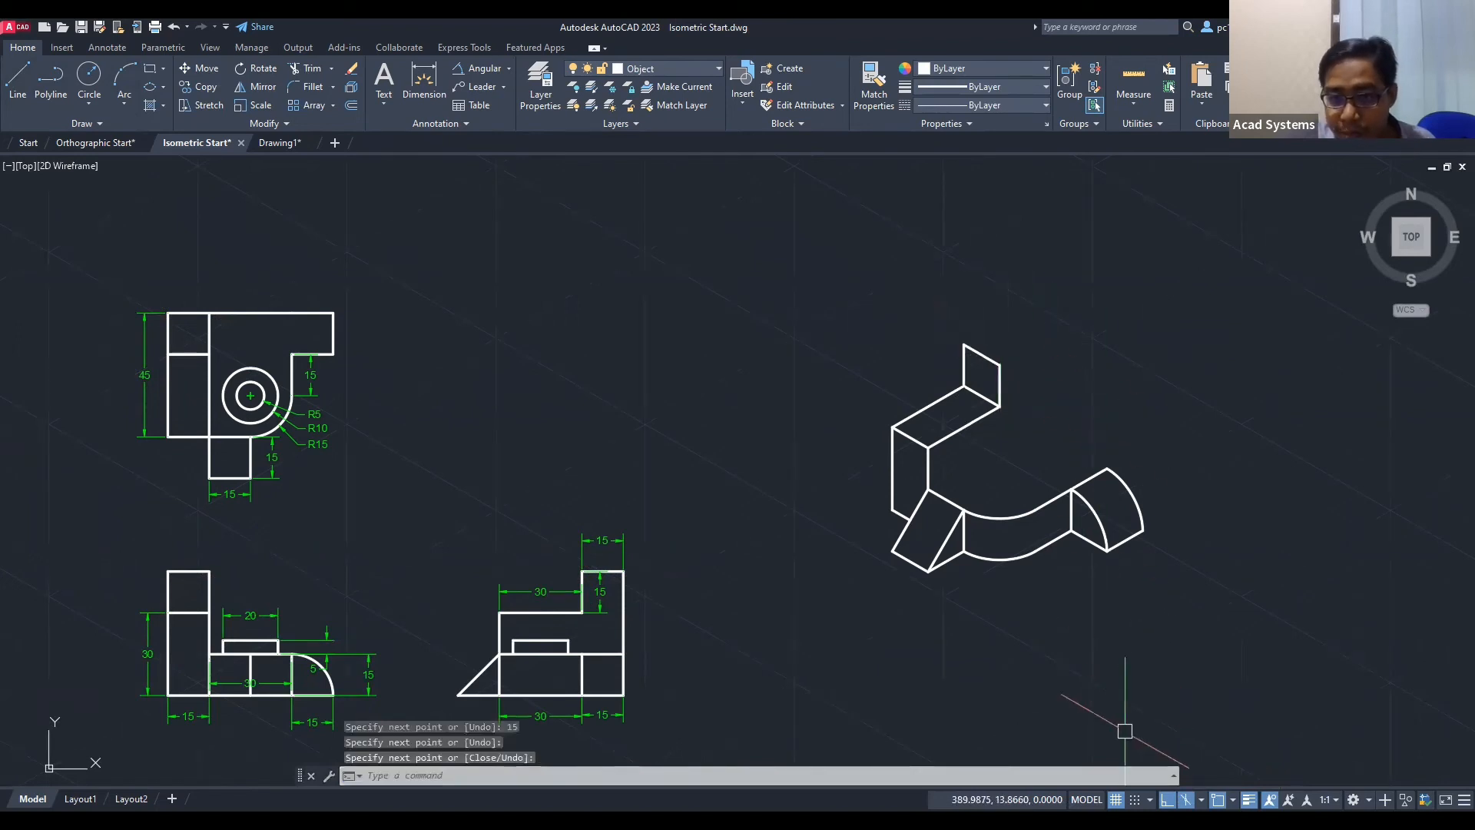
pyautogui.click(1203, 804)
pyautogui.click(1225, 742)
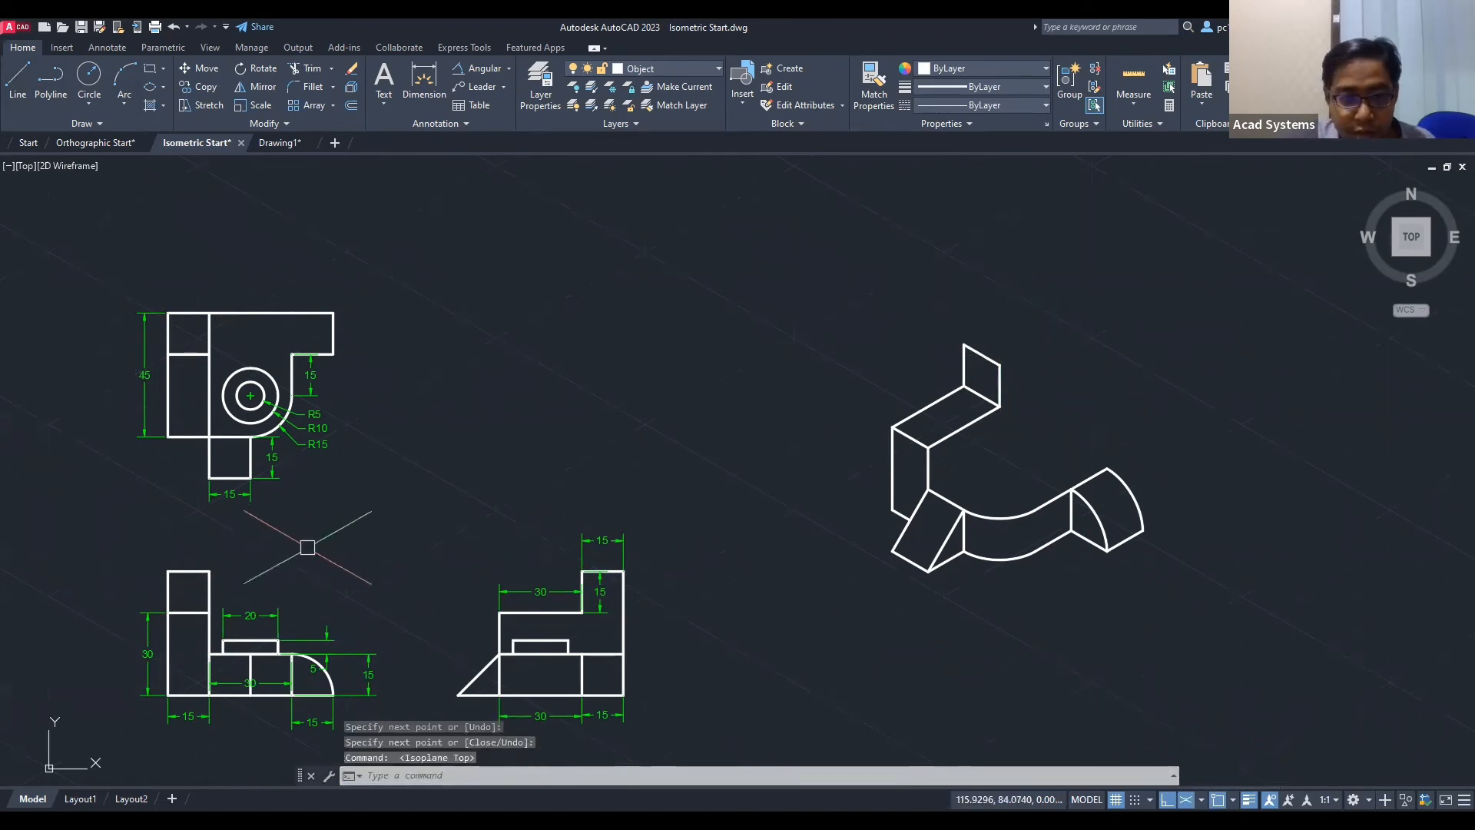
# Step: Draw the raised block's 15 by 15 top face on the top isoplane and complete the body's remaining edges on the left isoplane
pyautogui.click(592, 540)
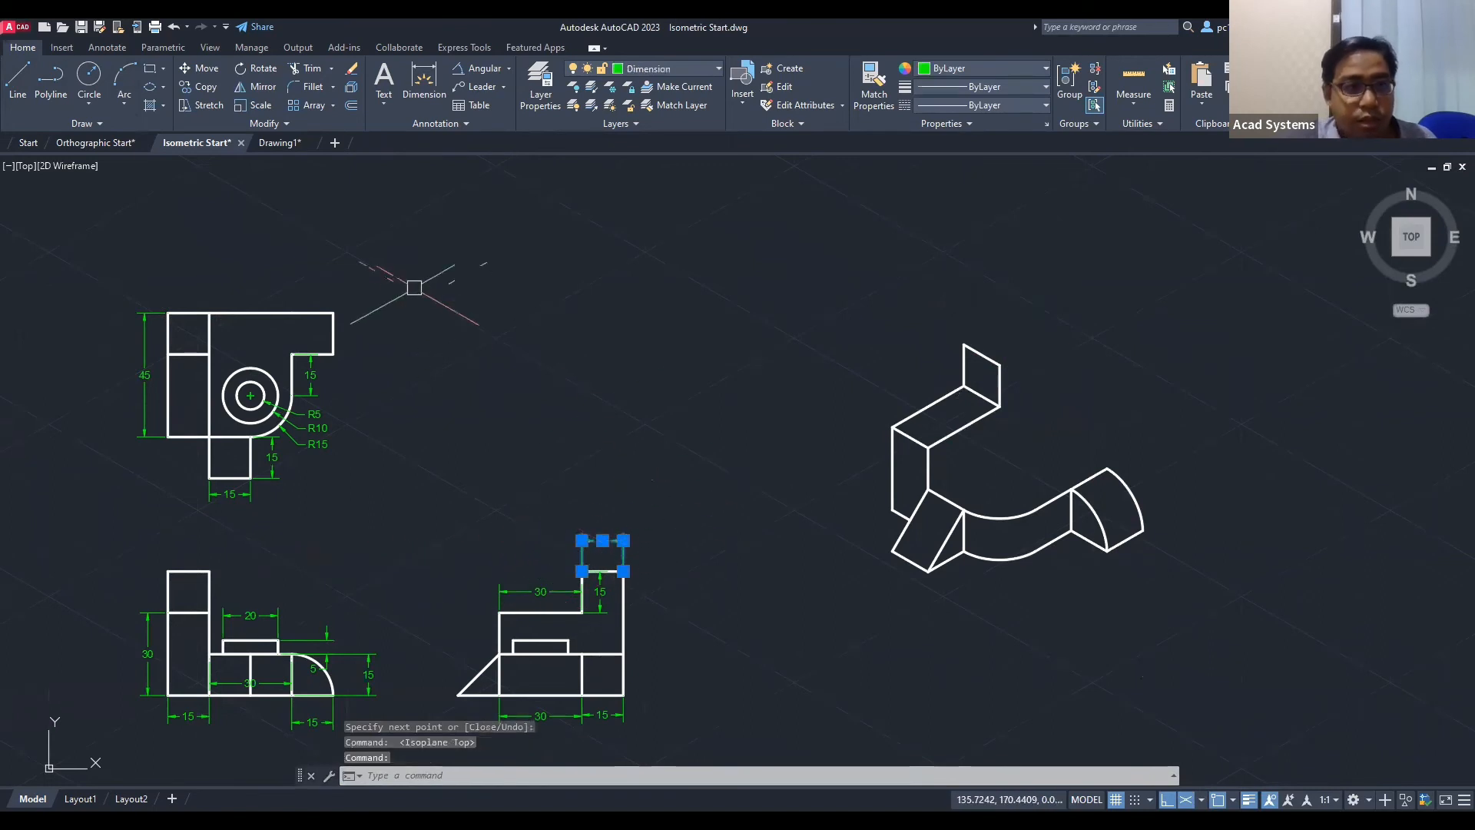
pyautogui.press('Escape')
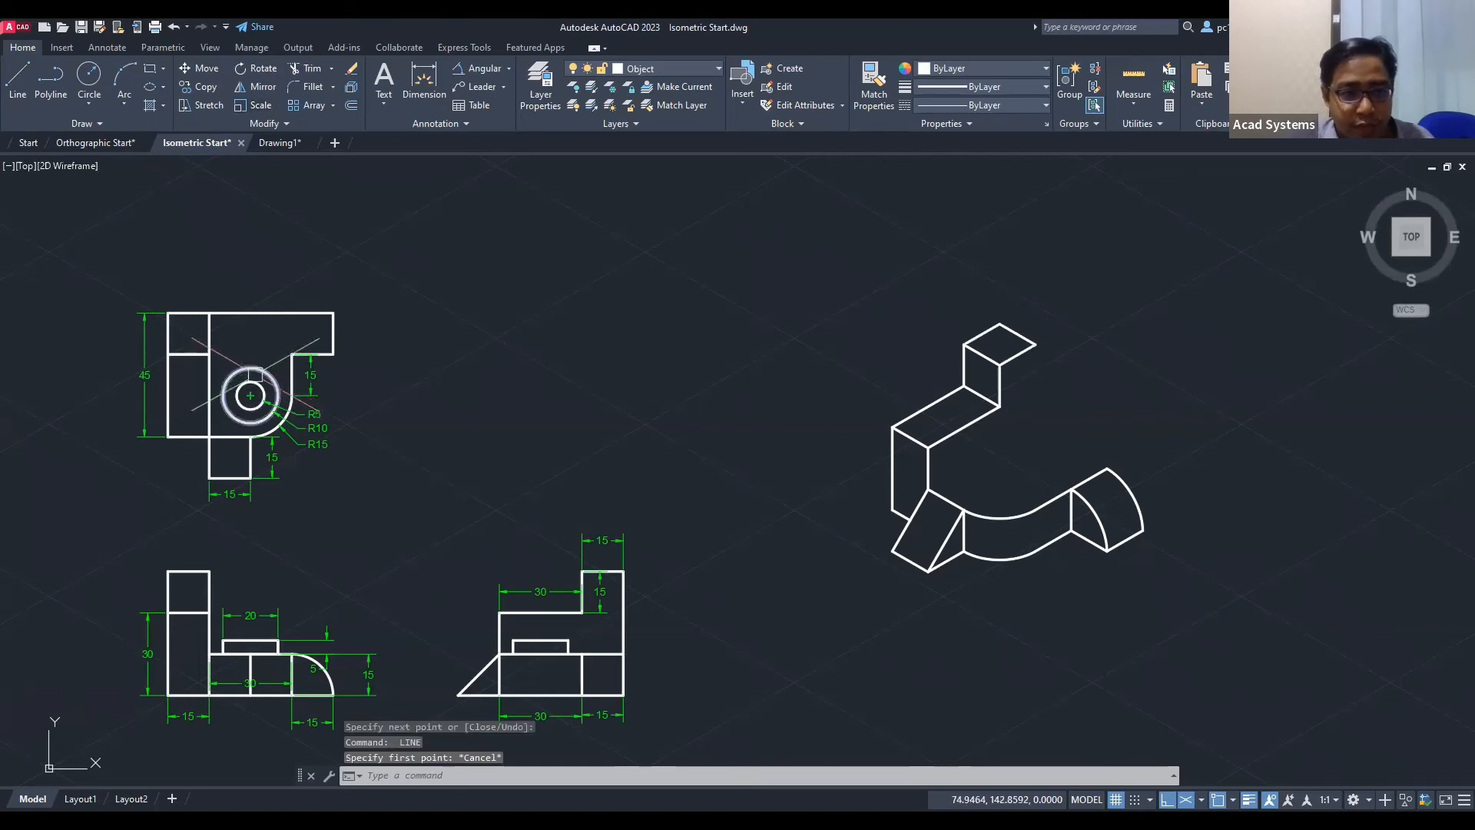
pyautogui.click(1249, 800)
pyautogui.click(1233, 800)
pyautogui.click(1248, 800)
pyautogui.click(1233, 800)
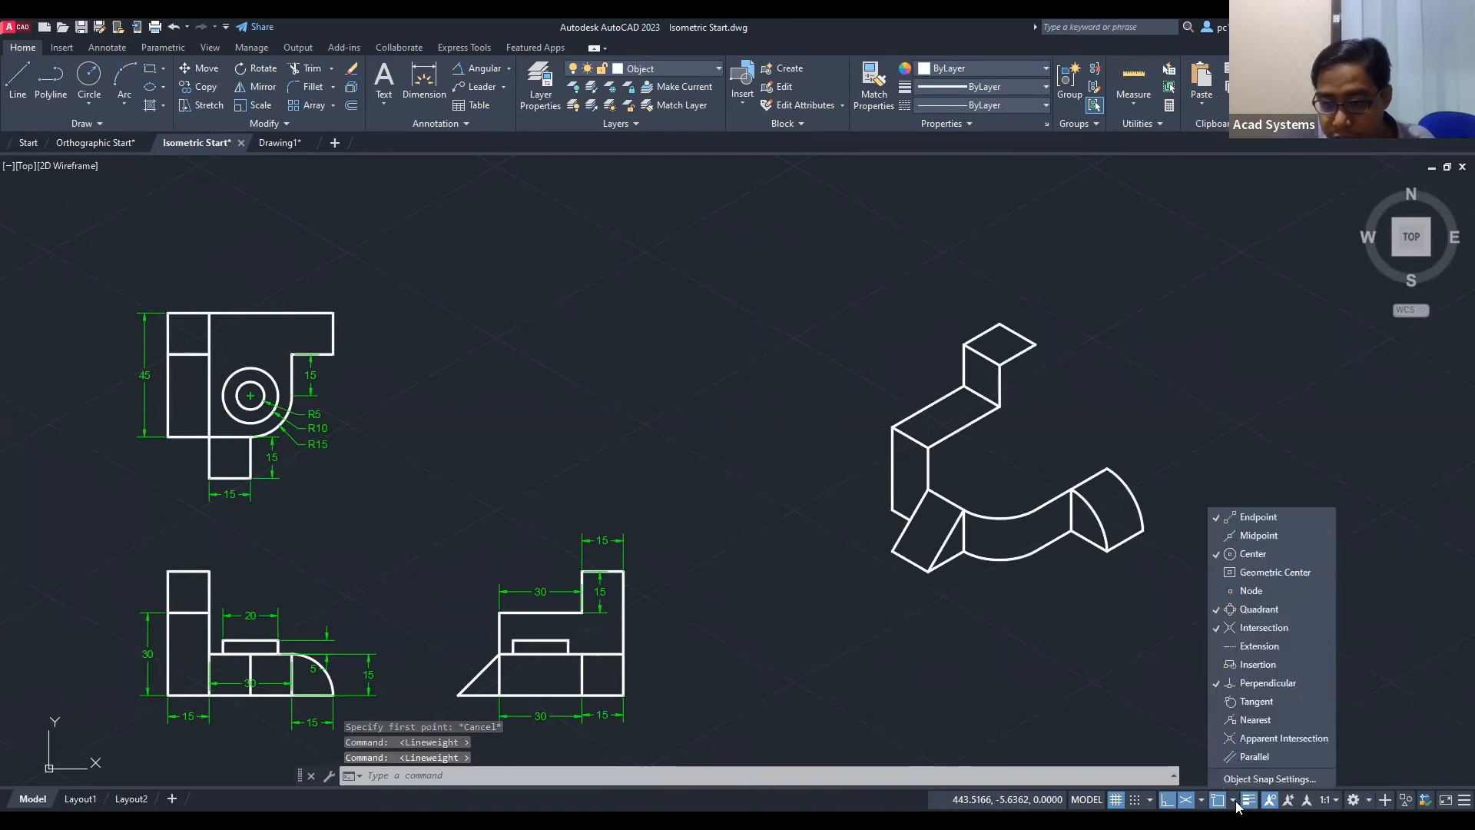
pyautogui.click(1202, 800)
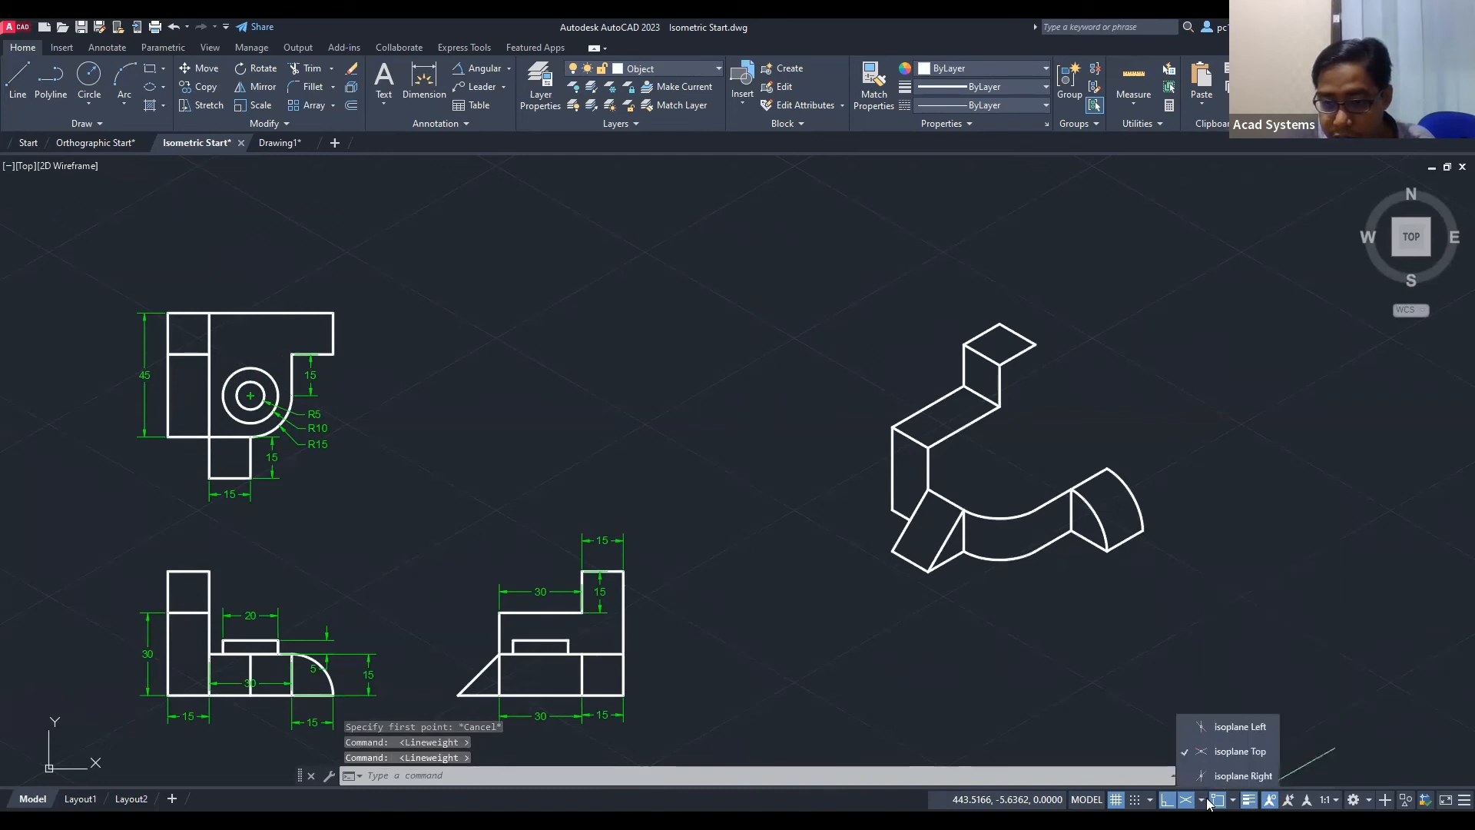
pyautogui.click(1235, 728)
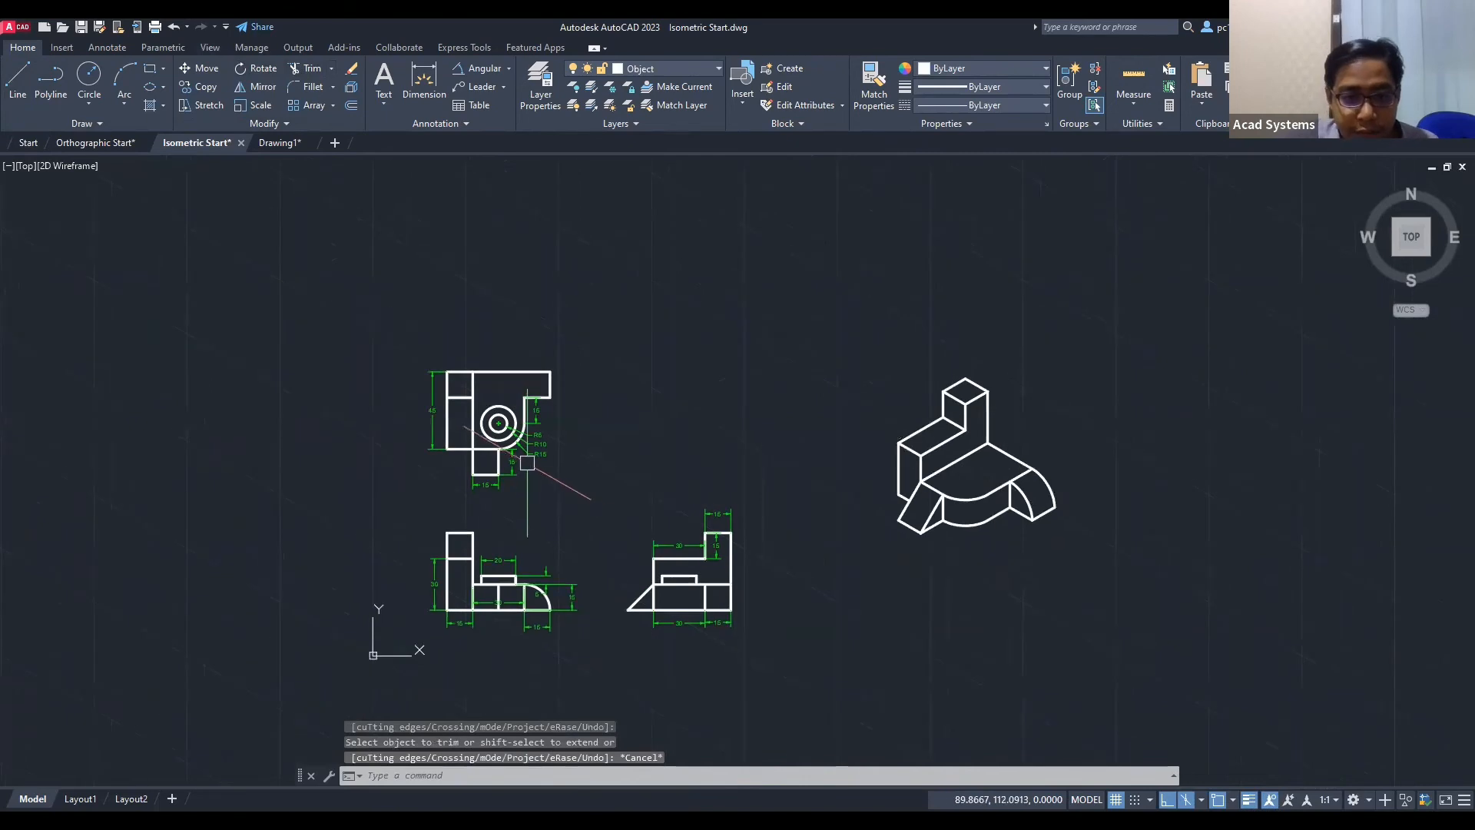
# Step: Examine the round boss's height and diameter dimensions in the front and side views and its location in the top view
pyautogui.scroll(2, 246, 598)
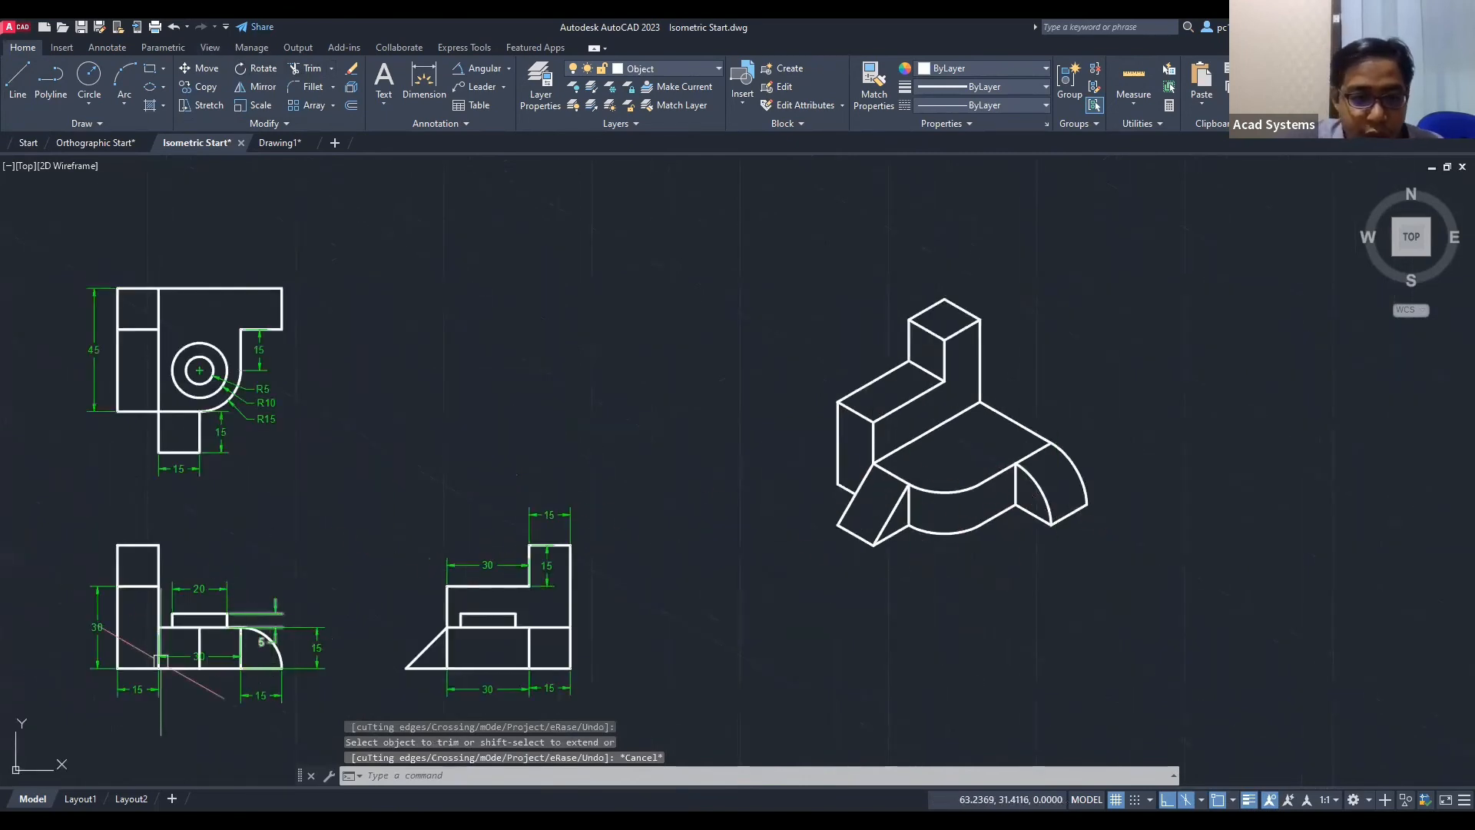
pyautogui.scroll(2, 173, 600)
pyautogui.moveTo(581, 562)
pyautogui.mouseDown(button='middle')
pyautogui.moveTo(558, 540)
pyautogui.moveTo(442, 530)
pyautogui.mouseUp(button='middle')
pyautogui.scroll(-3, 879, 536)
pyautogui.scroll(-1, 965, 563)
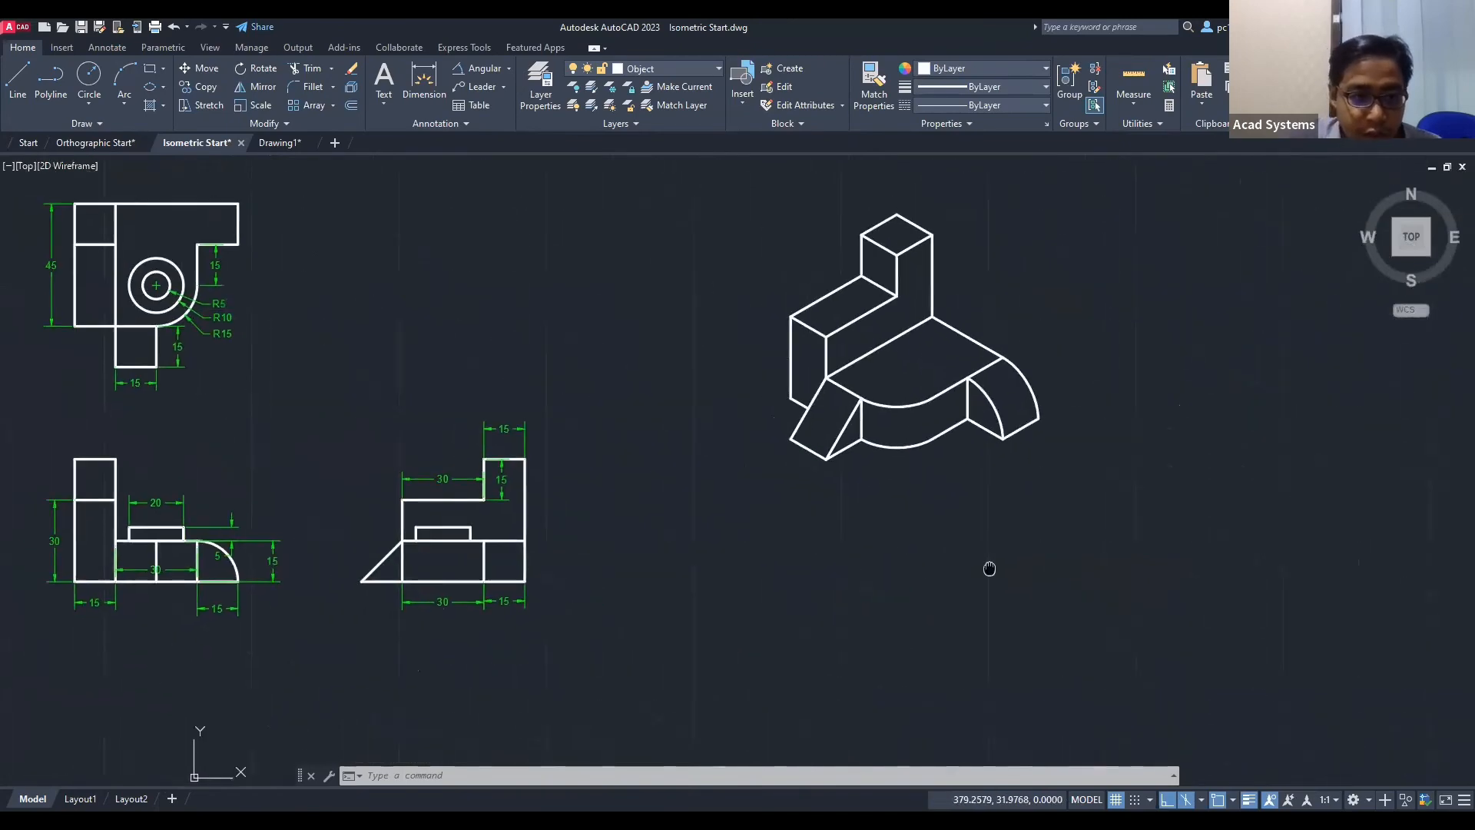
pyautogui.scroll(-1, 212, 533)
pyautogui.scroll(3, 215, 542)
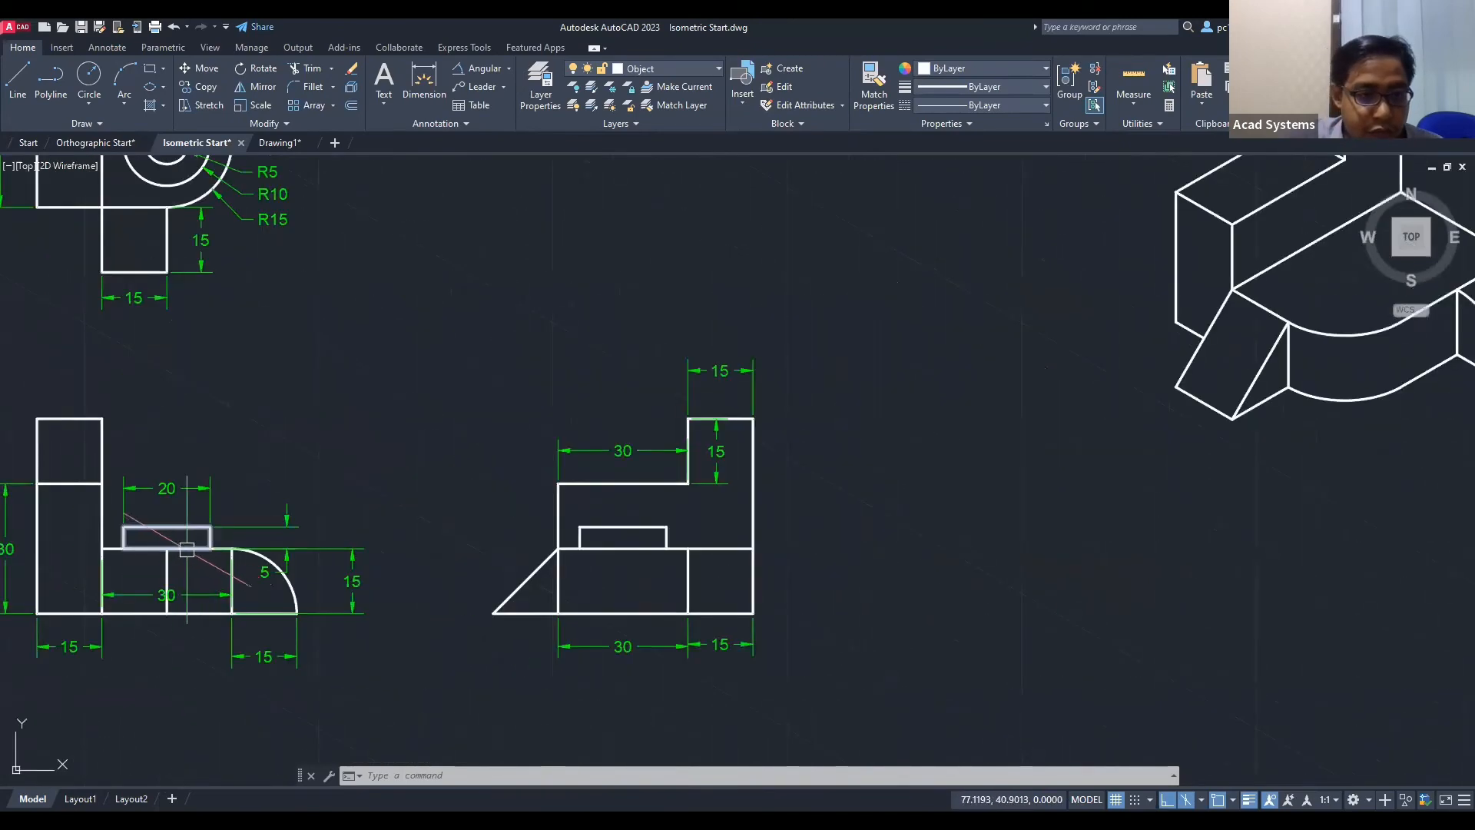
pyautogui.moveTo(286, 589); pyautogui.dragTo(355, 651, button='middle')
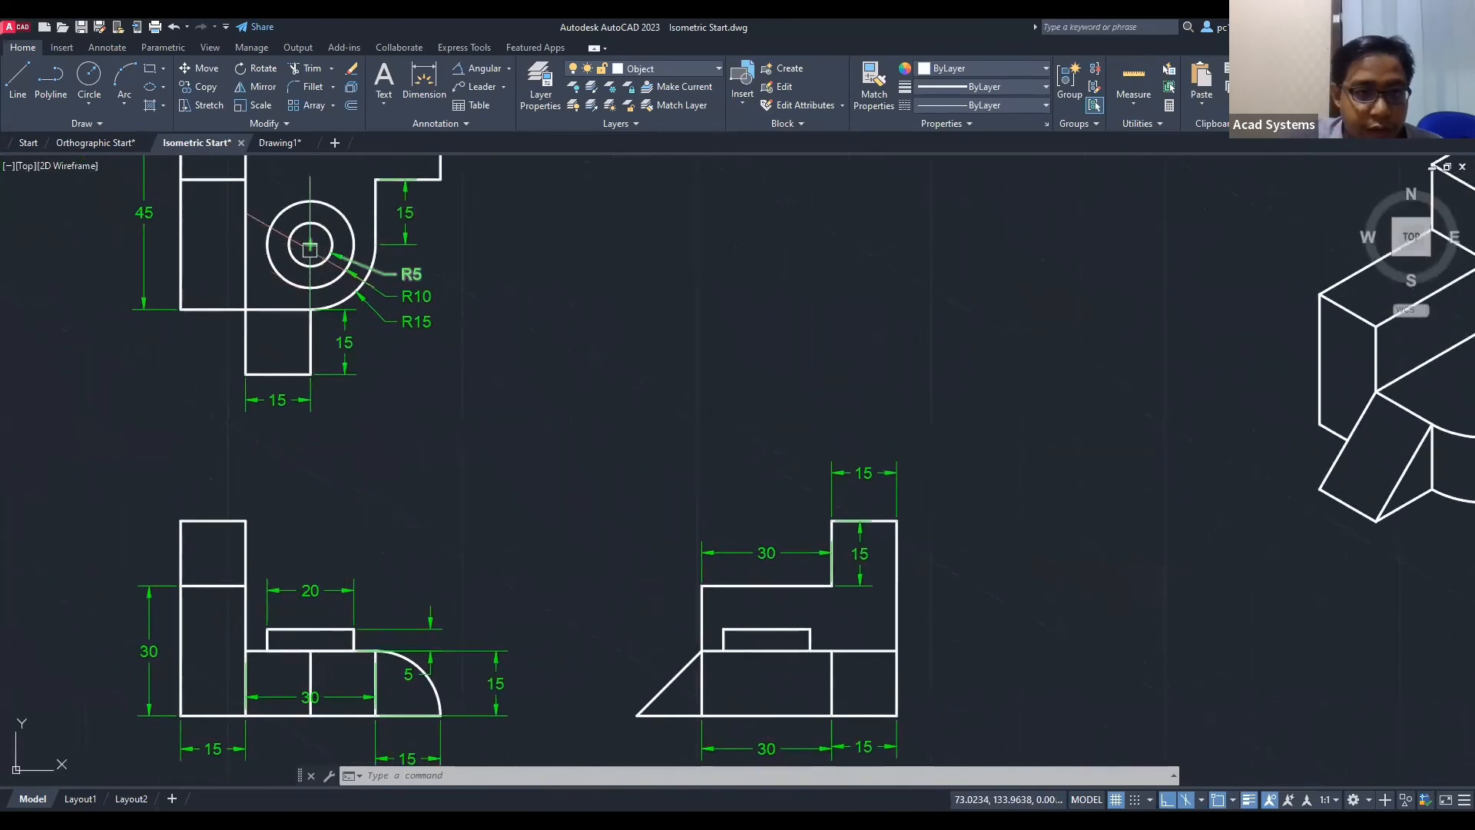
pyautogui.moveTo(315, 243); pyautogui.dragTo(317, 300, button='middle')
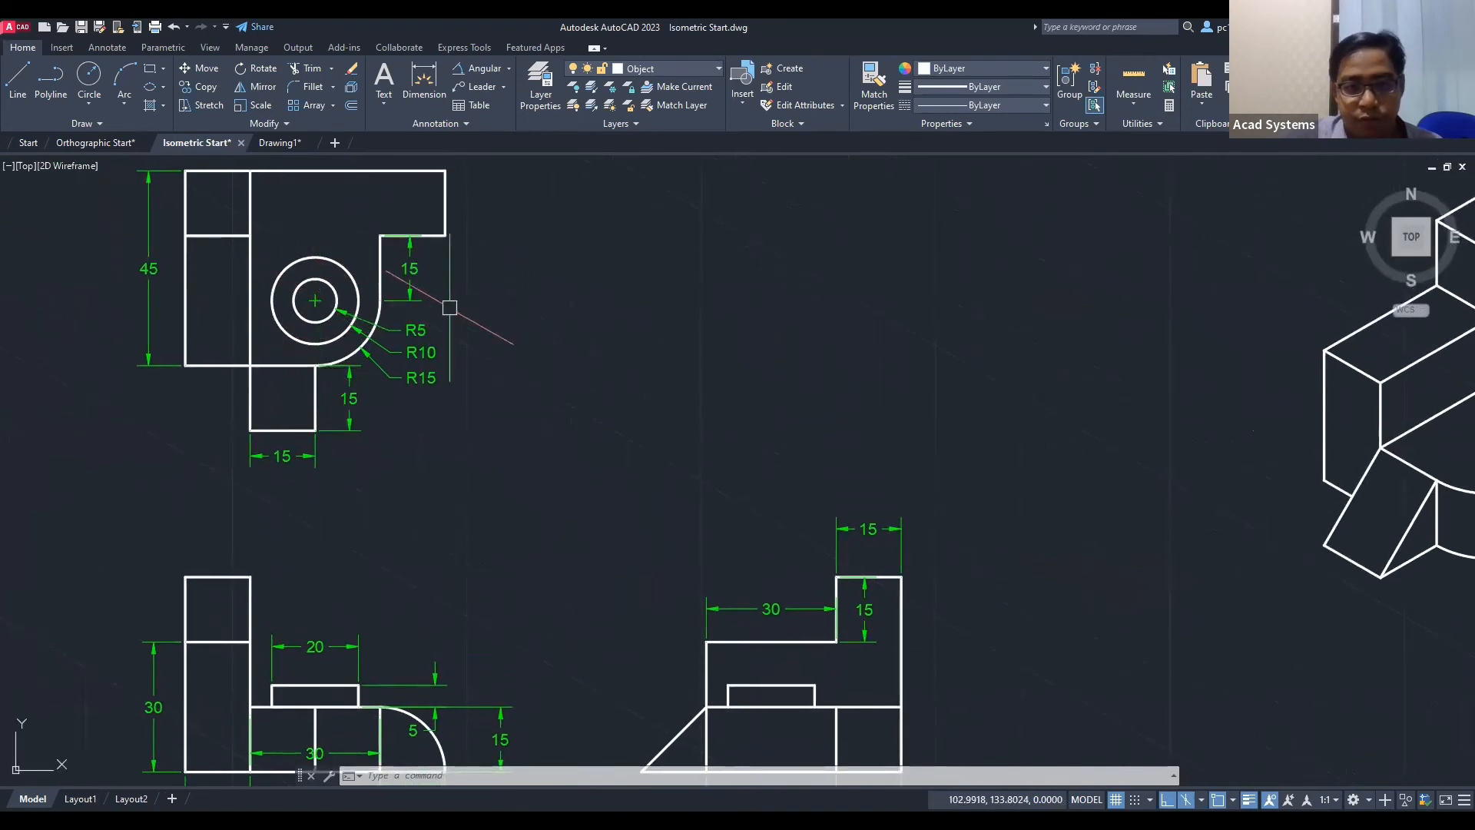
# Step: On the top isoplane, draw two crossing construction lines inward from the ends of the base's rounded top edge
pyautogui.scroll(-2, 453, 312)
pyautogui.moveTo(1030, 411); pyautogui.dragTo(871, 425, button='middle')
pyautogui.click(17, 76)
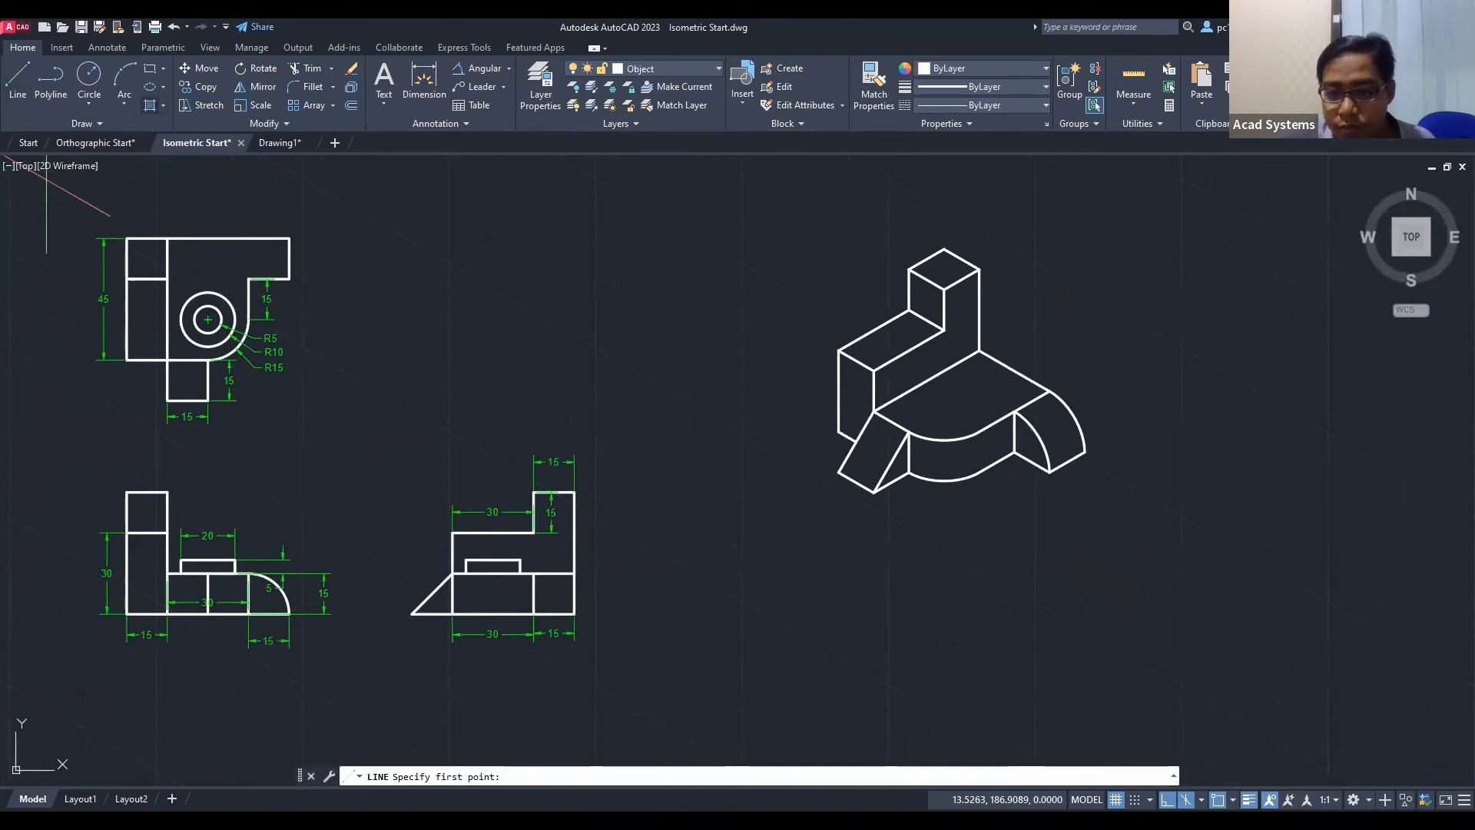
pyautogui.scroll(2, 979, 416)
pyautogui.click(1201, 800)
pyautogui.click(1230, 740)
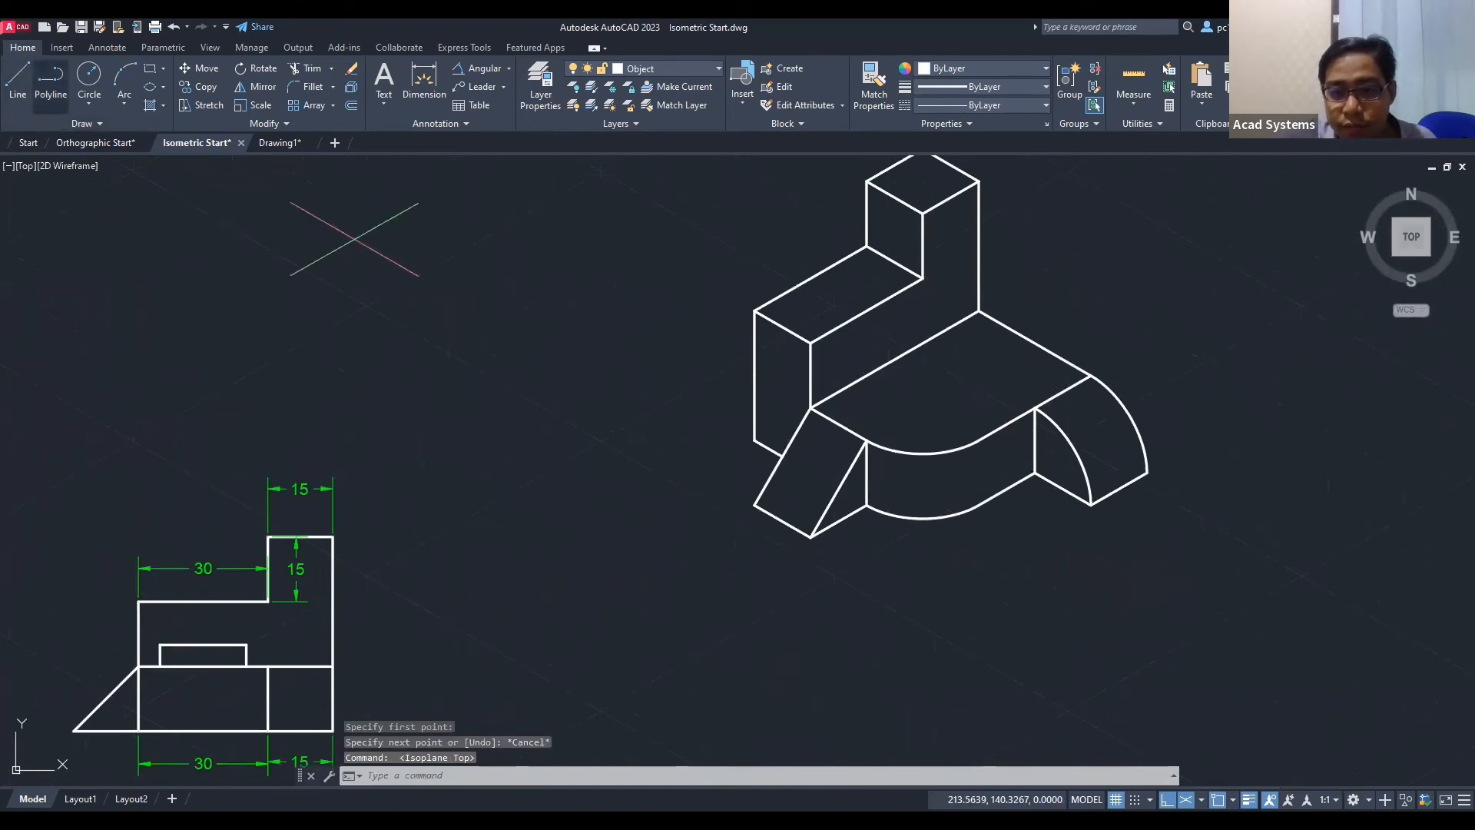
# Step: Erase the two crossing construction lines from the base's top face
pyautogui.click(938, 417)
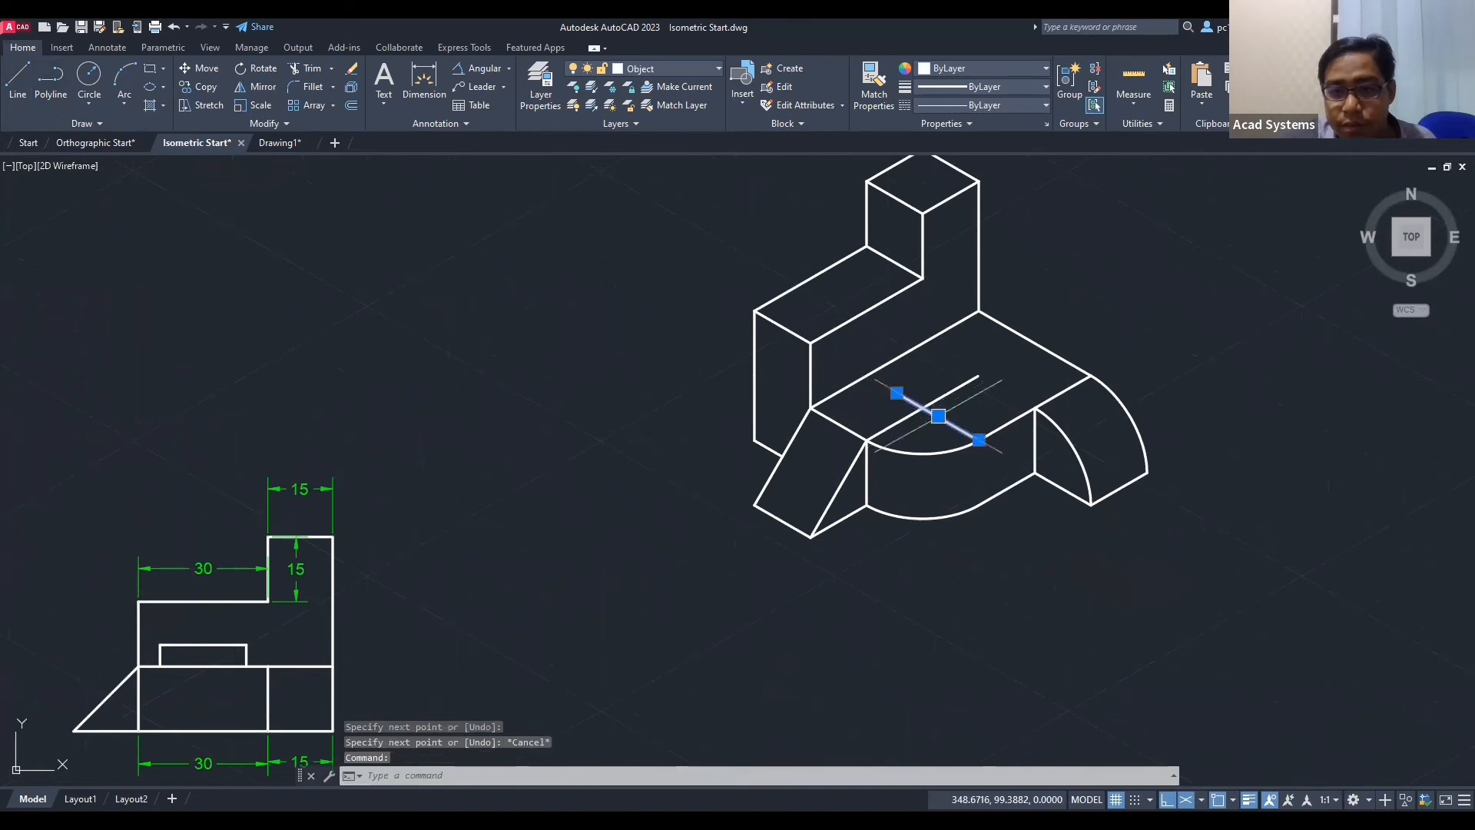
pyautogui.click(942, 394)
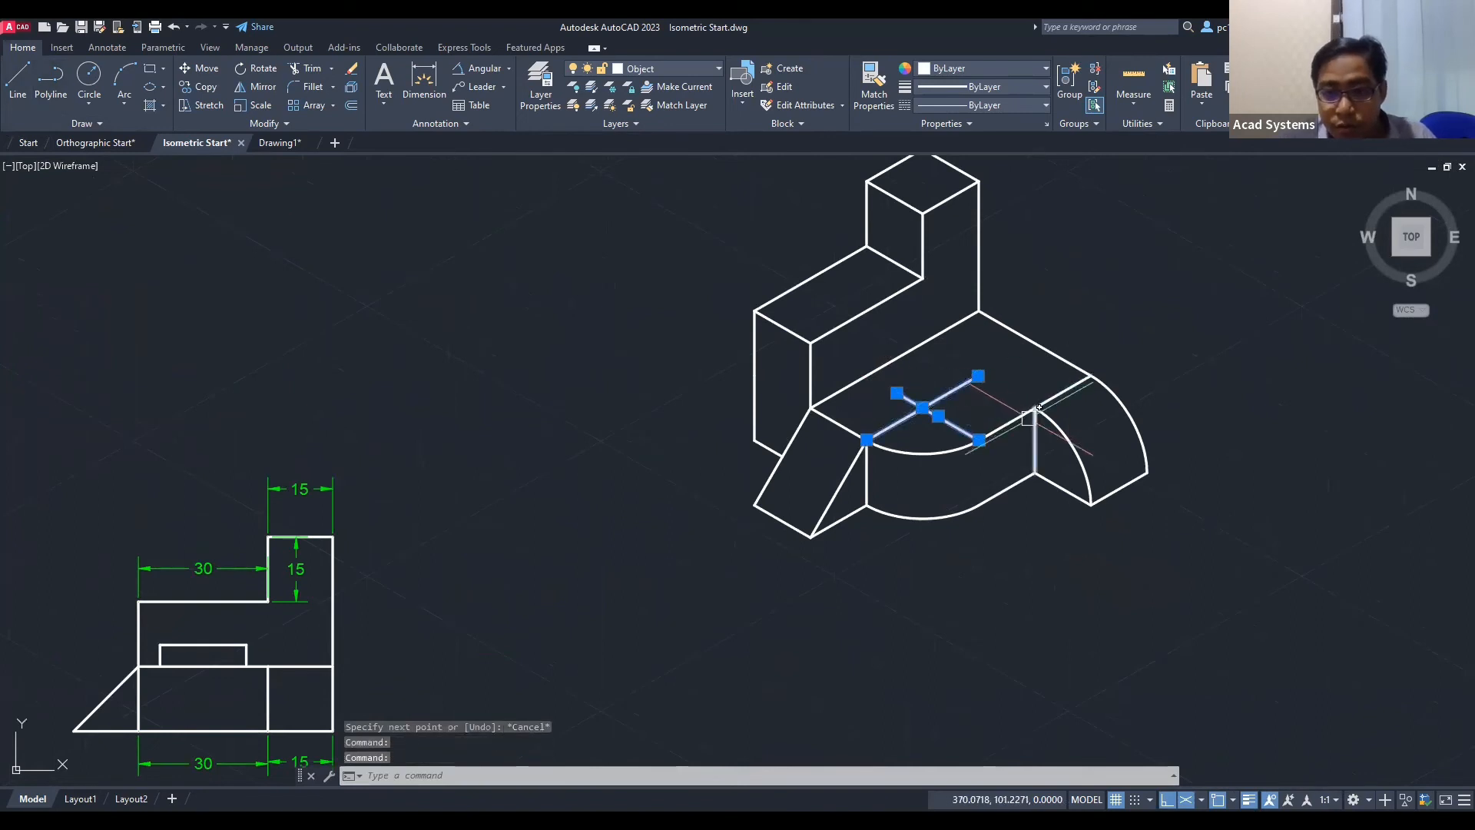
pyautogui.press('Delete')
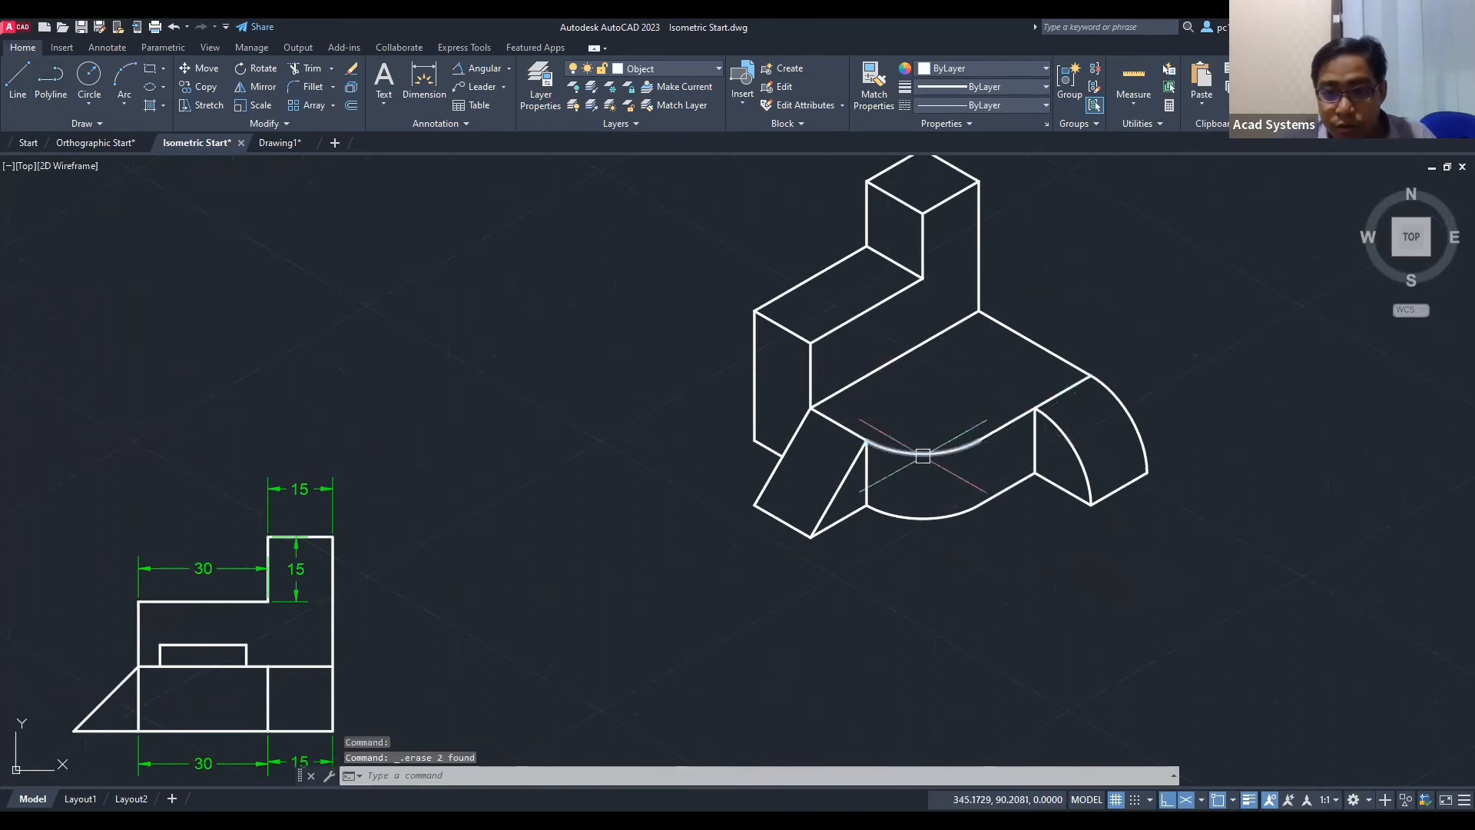
pyautogui.hotkey('ctrl', 'z')
pyautogui.press('Delete')
pyautogui.press('Escape')
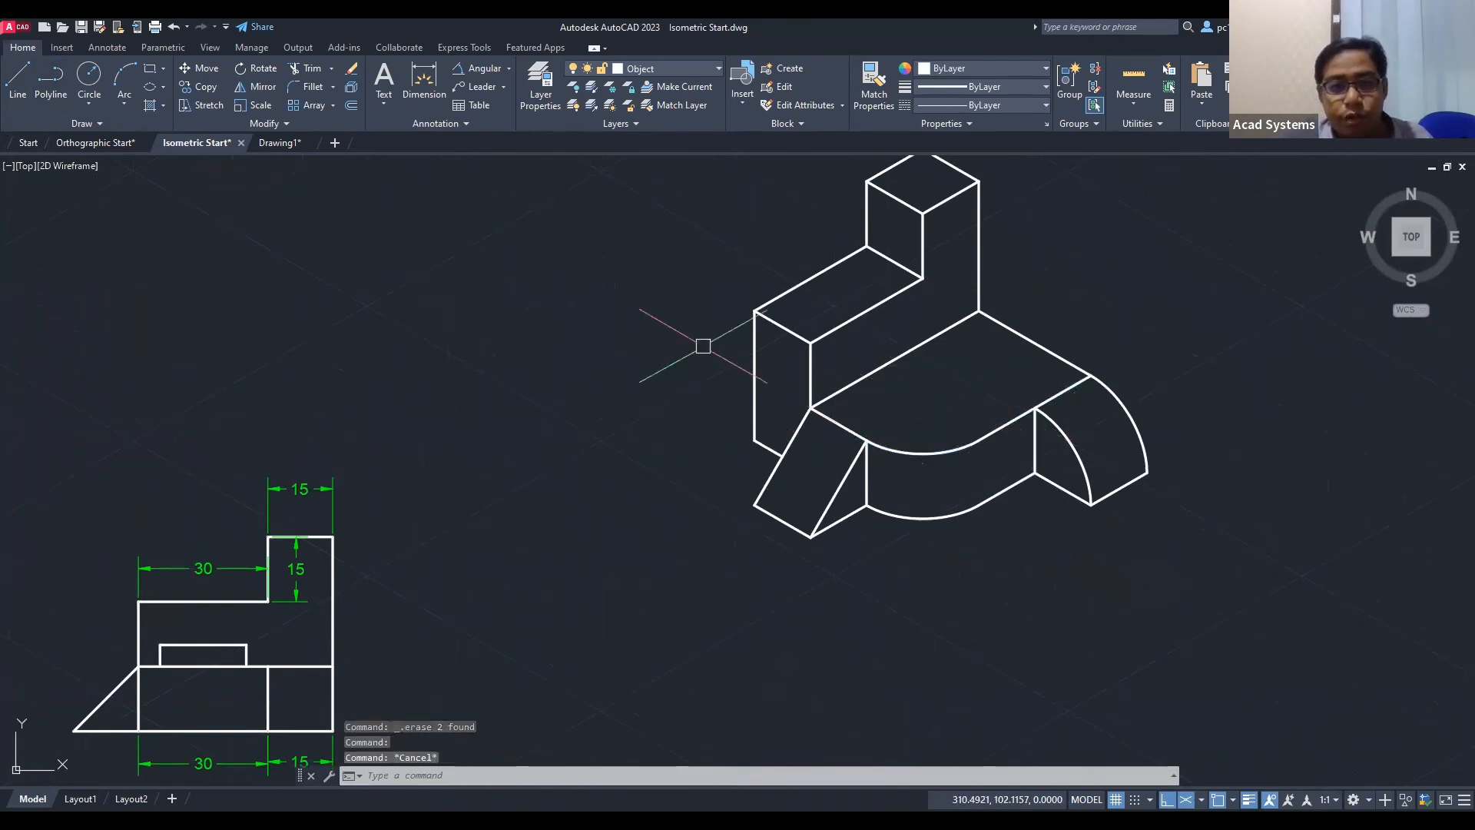
# Step: Draw an isocircle of radius 10 on the base's top face, centred on the rounded corner's centre
pyautogui.scroll(-2, 795, 378)
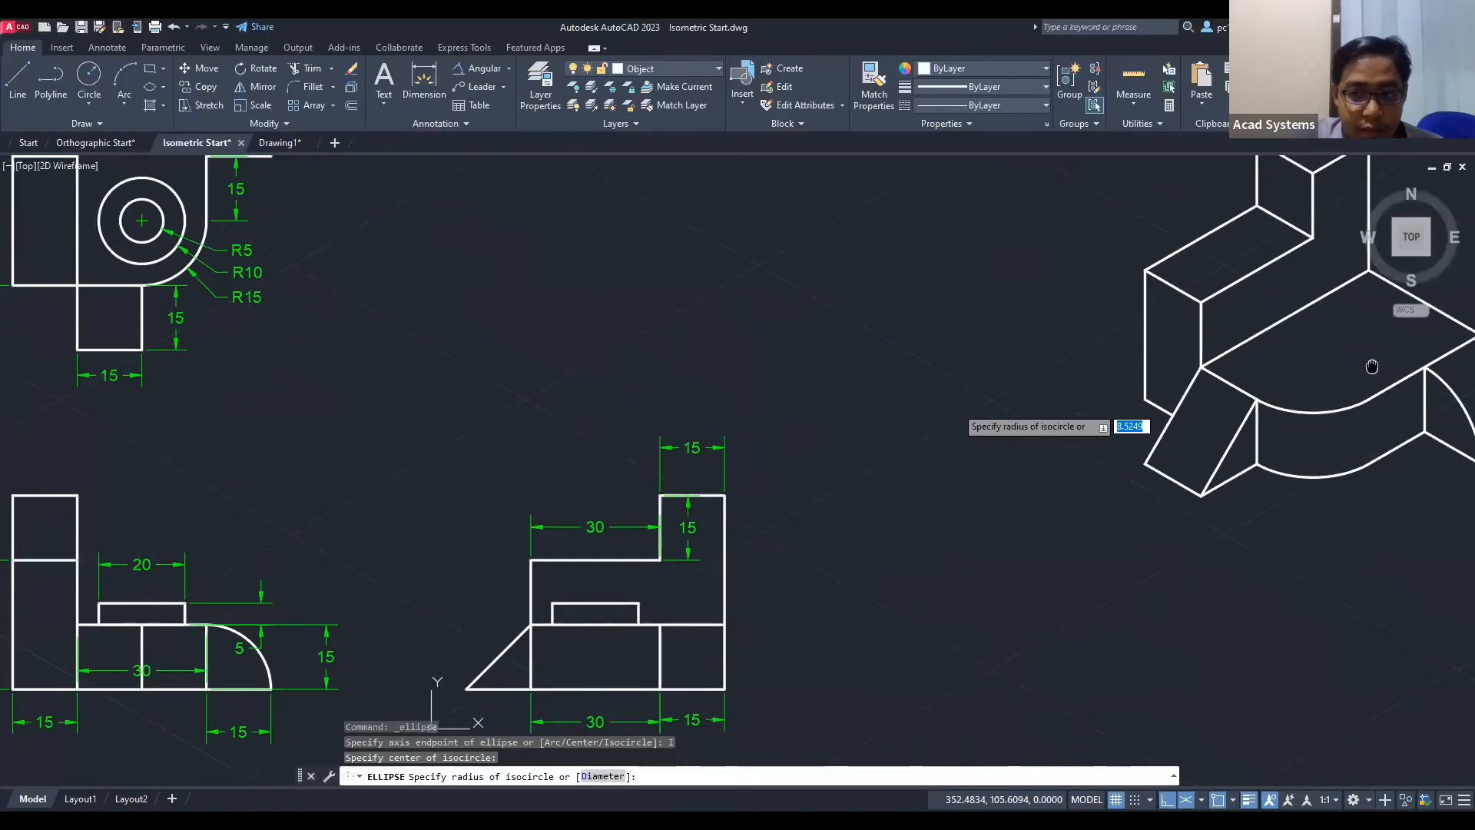
pyautogui.moveTo(1373, 366); pyautogui.dragTo(1371, 370, button='middle')
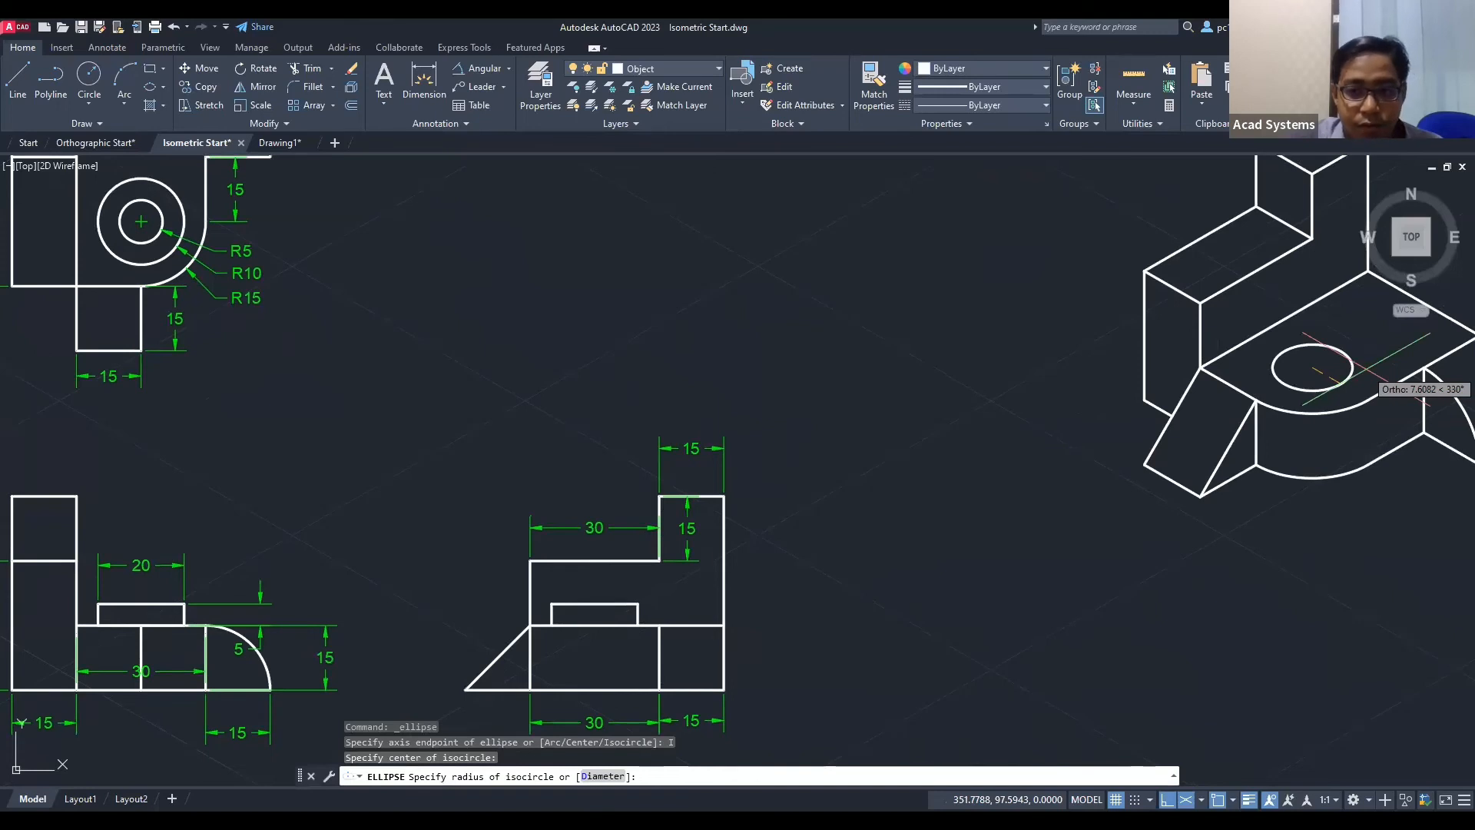
pyautogui.moveTo(1365, 368); pyautogui.dragTo(1165, 451, button='middle')
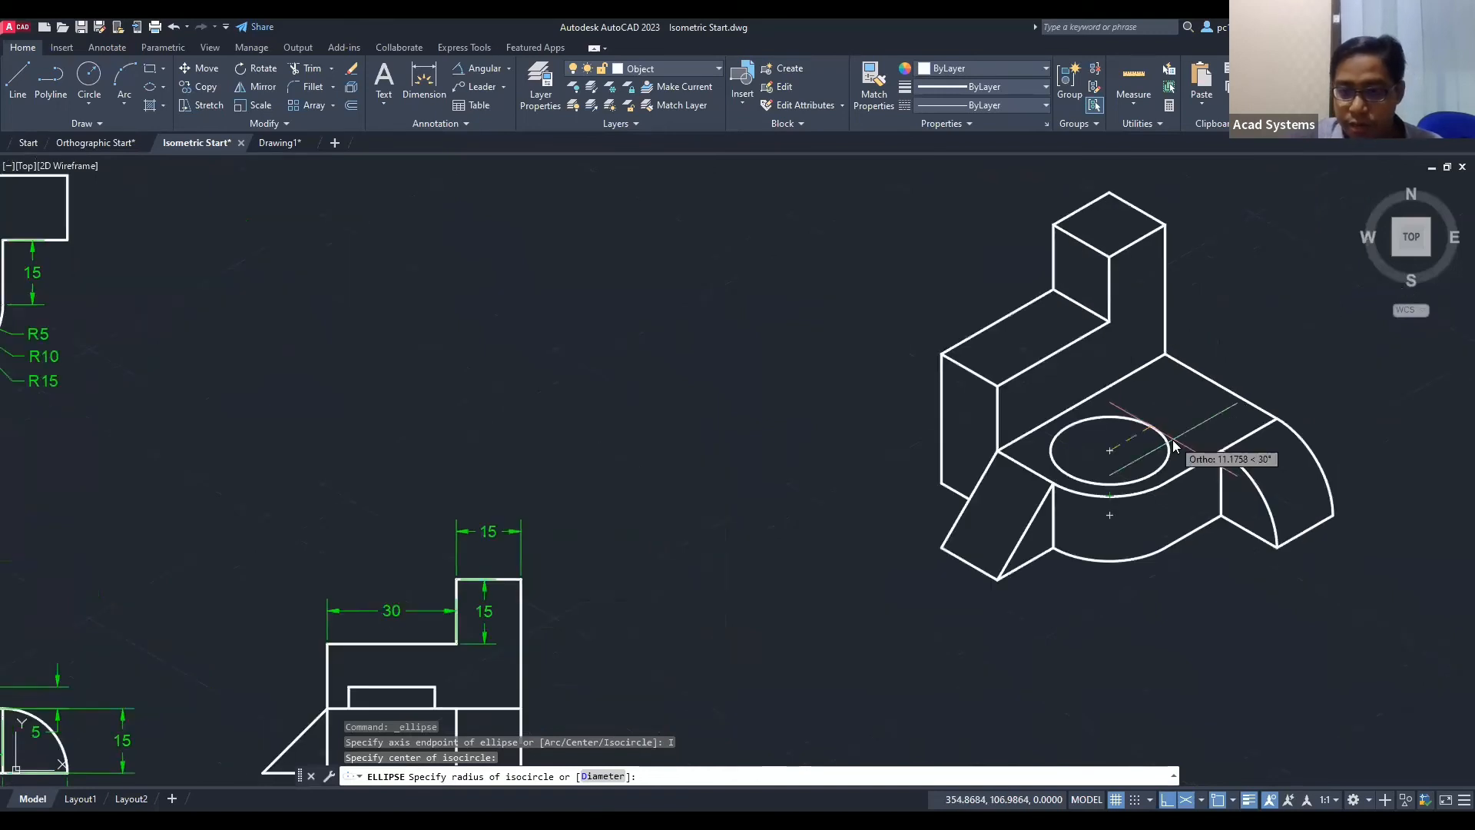
pyautogui.write('10')
pyautogui.press('Return')
# Step: Switch to the left isoplane and draw 5-unit vertical lines up from the isocircle's two side quadrants
pyautogui.moveTo(676, 507); pyautogui.dragTo(876, 454, button='middle')
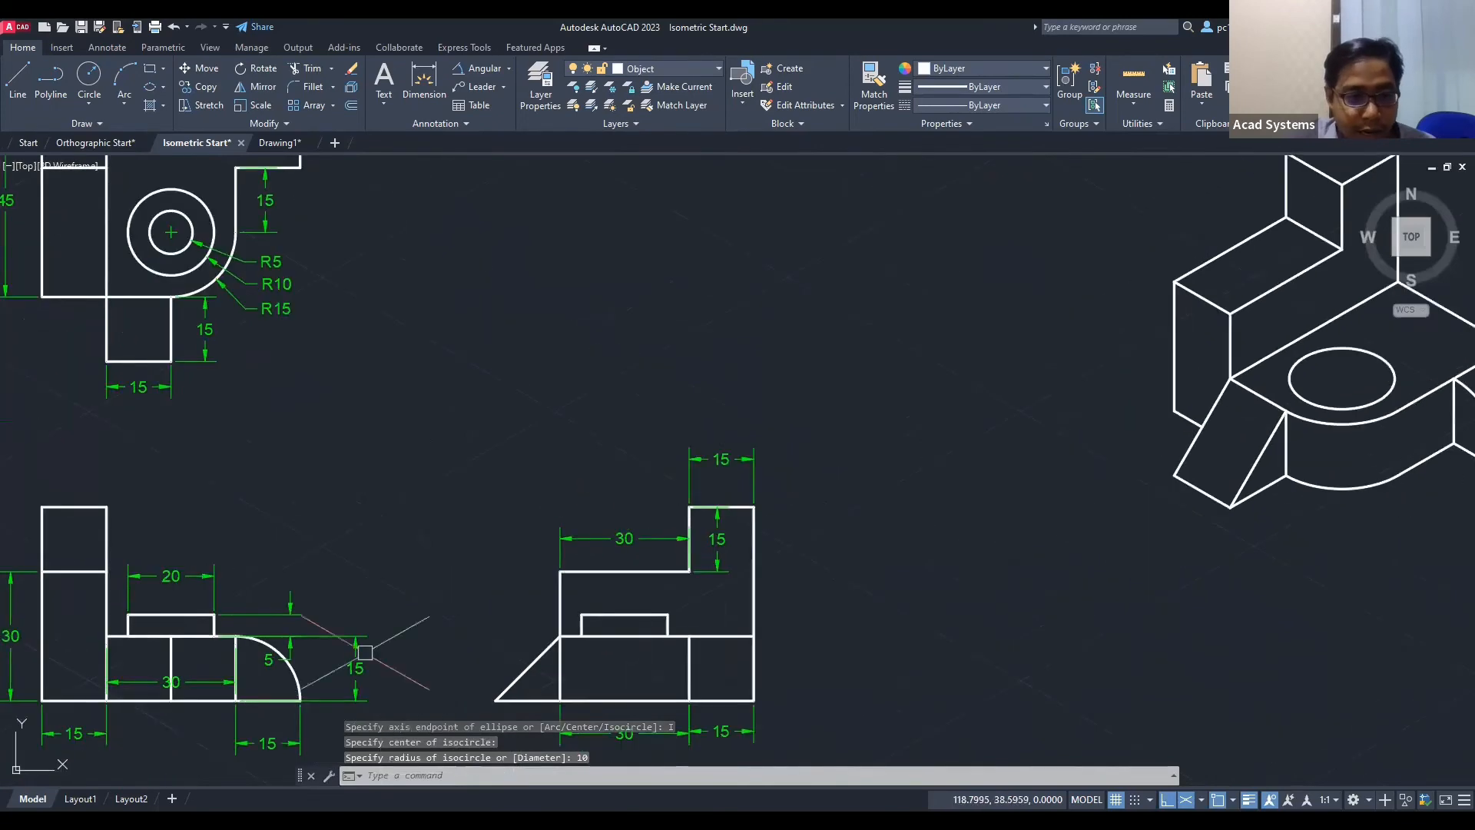
pyautogui.scroll(2, 278, 663)
pyautogui.moveTo(712, 584); pyautogui.dragTo(288, 707, button='middle')
pyautogui.moveTo(485, 613); pyautogui.dragTo(26, 646, button='middle')
pyautogui.moveTo(715, 442); pyautogui.dragTo(236, 542, button='middle')
pyautogui.click(1203, 800)
pyautogui.click(1239, 727)
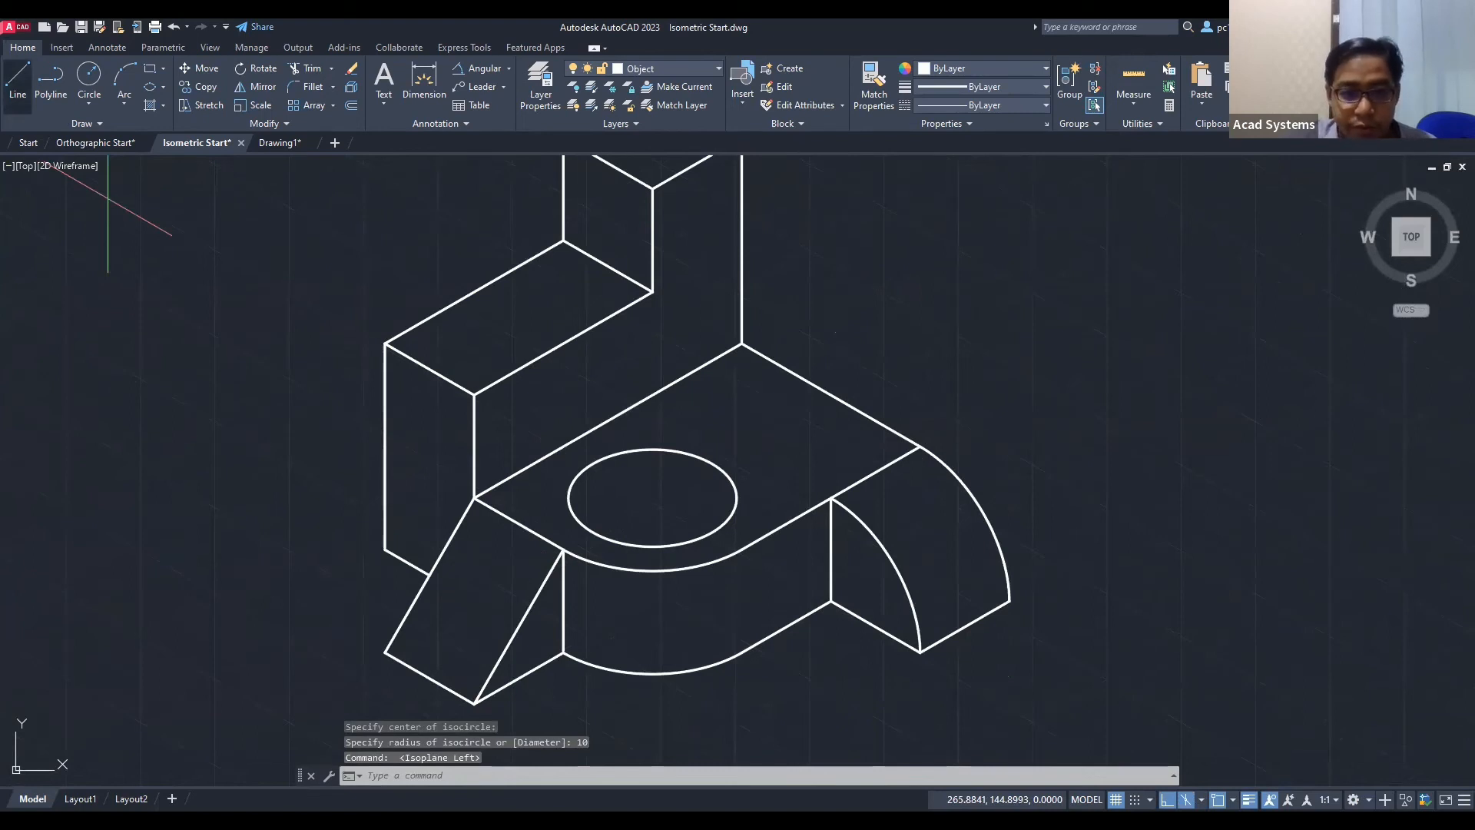
# Step: Try to copy the isocircle straight up from its centre as the boss's top, and undo the trim and copy
pyautogui.click(733, 484)
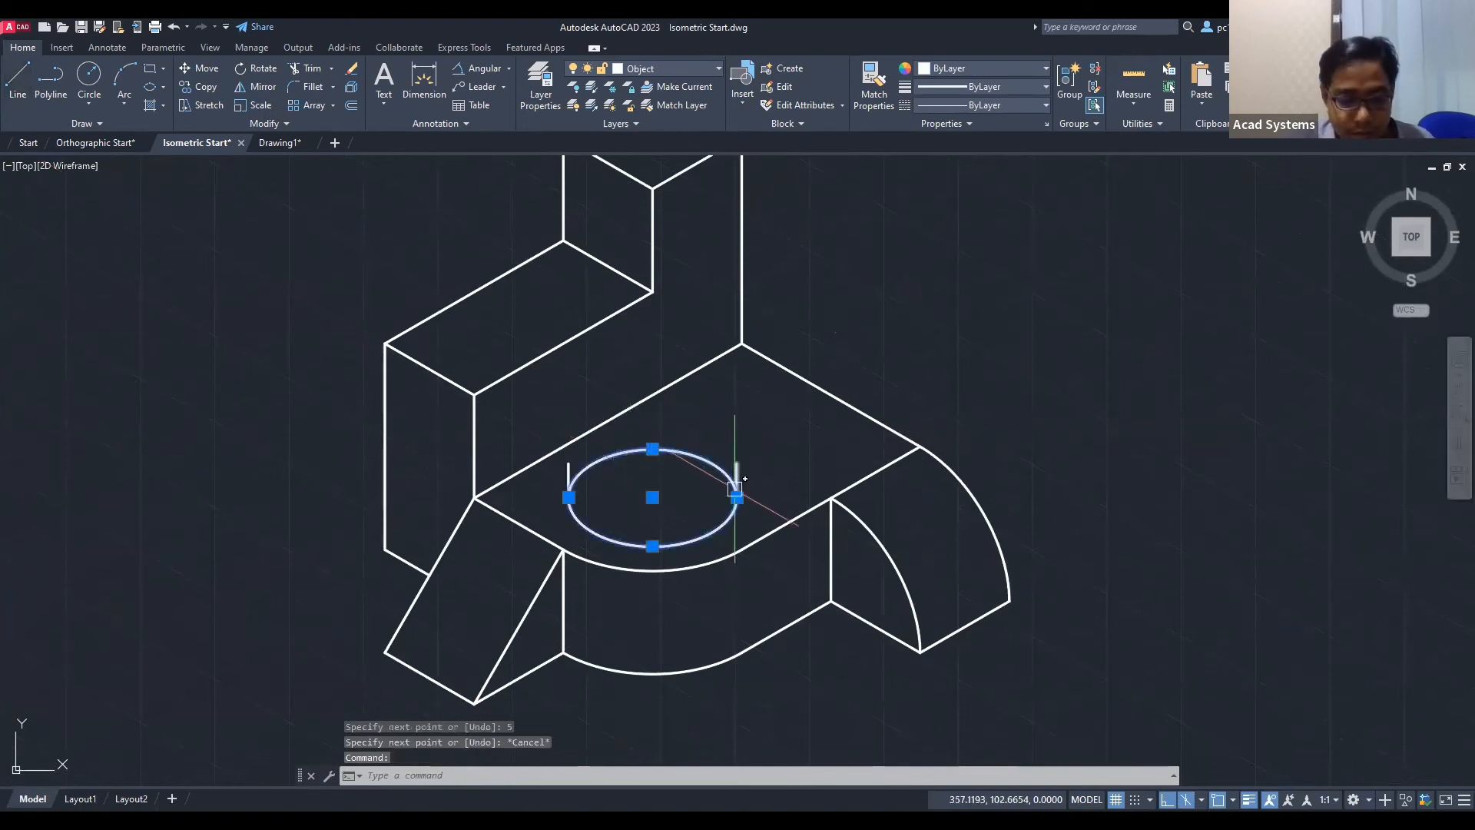
pyautogui.write('c')
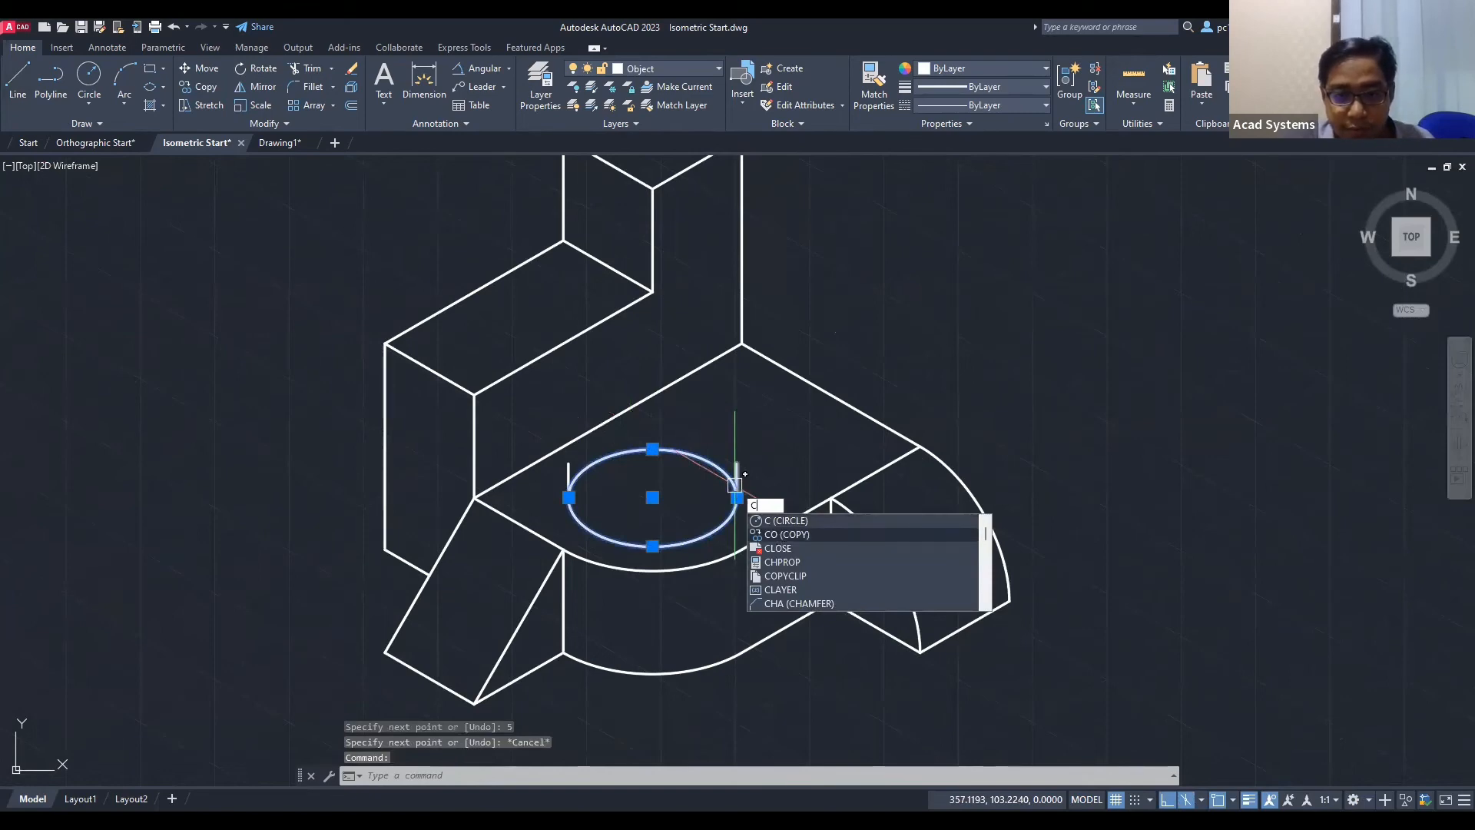
pyautogui.write('o')
pyautogui.press('Return')
pyautogui.click(652, 497)
pyautogui.click(652, 458)
pyautogui.press('Escape')
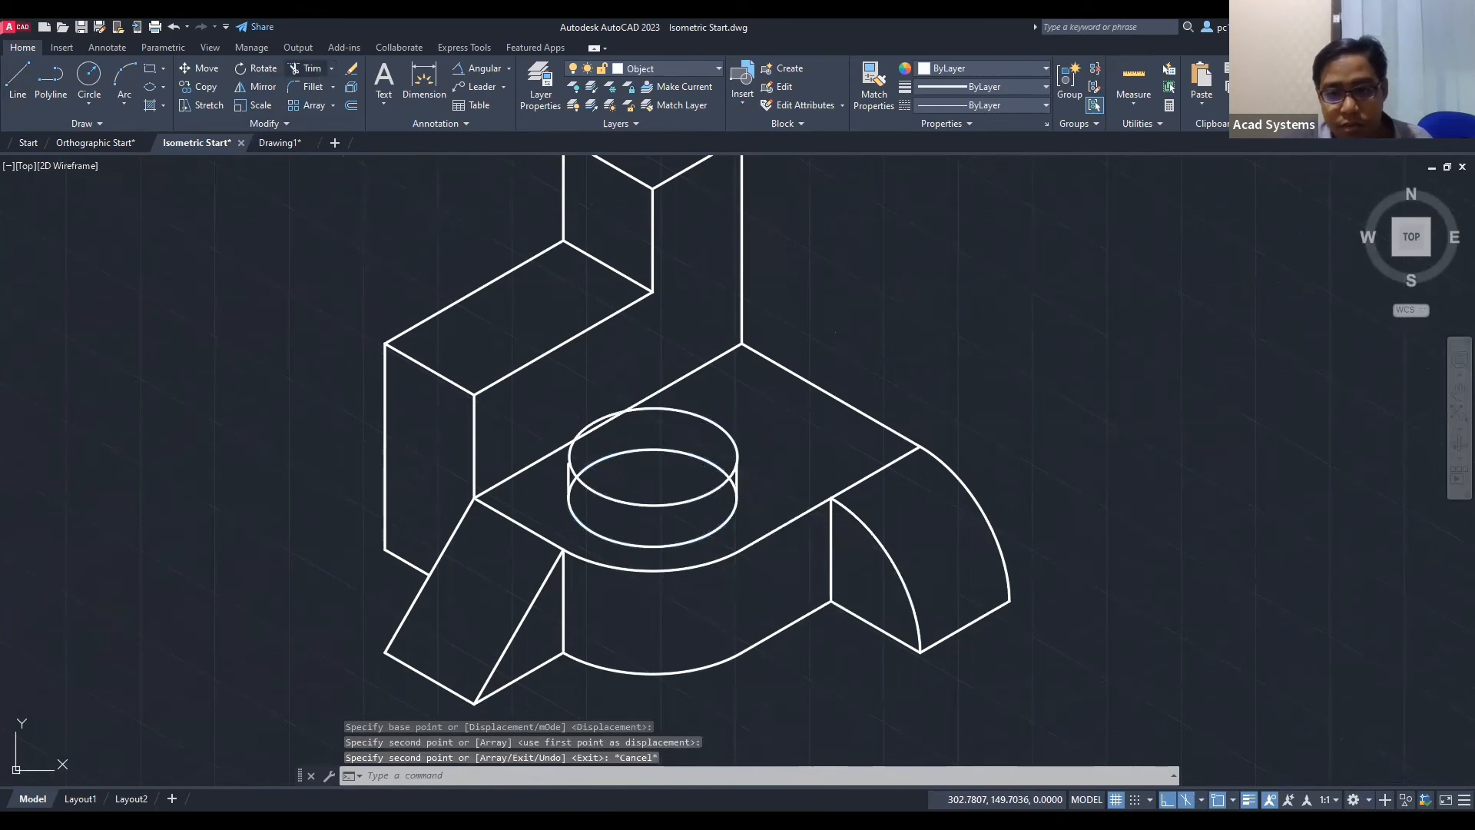
pyautogui.hotkey('ctrl', 'z')
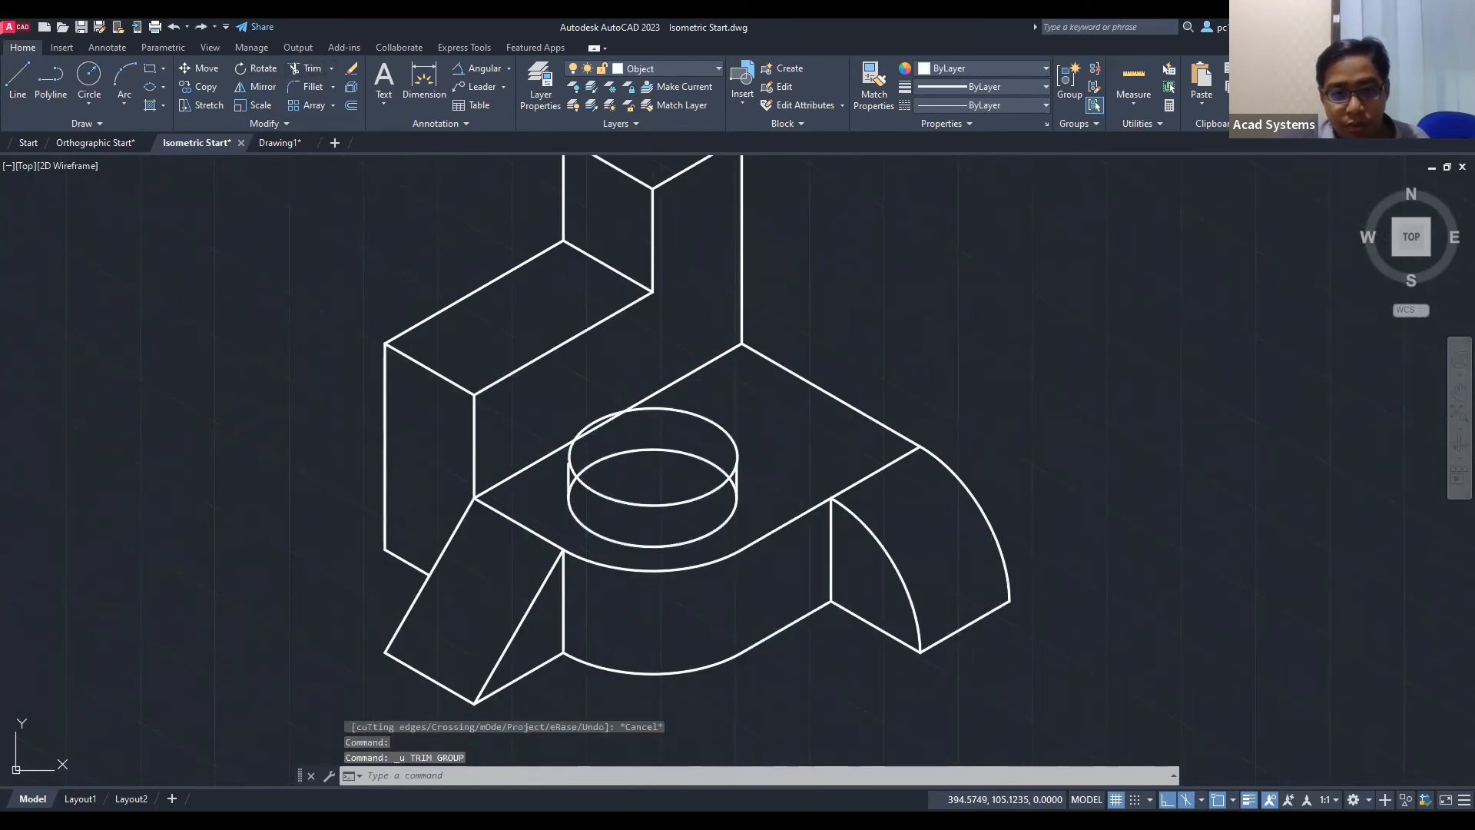
pyautogui.hotkey('ctrl', 'z')
# Step: Copy the isocircle up to the upper ends of the 5-unit side lines and trim the lower circle's hidden rear arc
pyautogui.scroll(4, 706, 496)
pyautogui.click(544, 387)
pyautogui.click(524, 360)
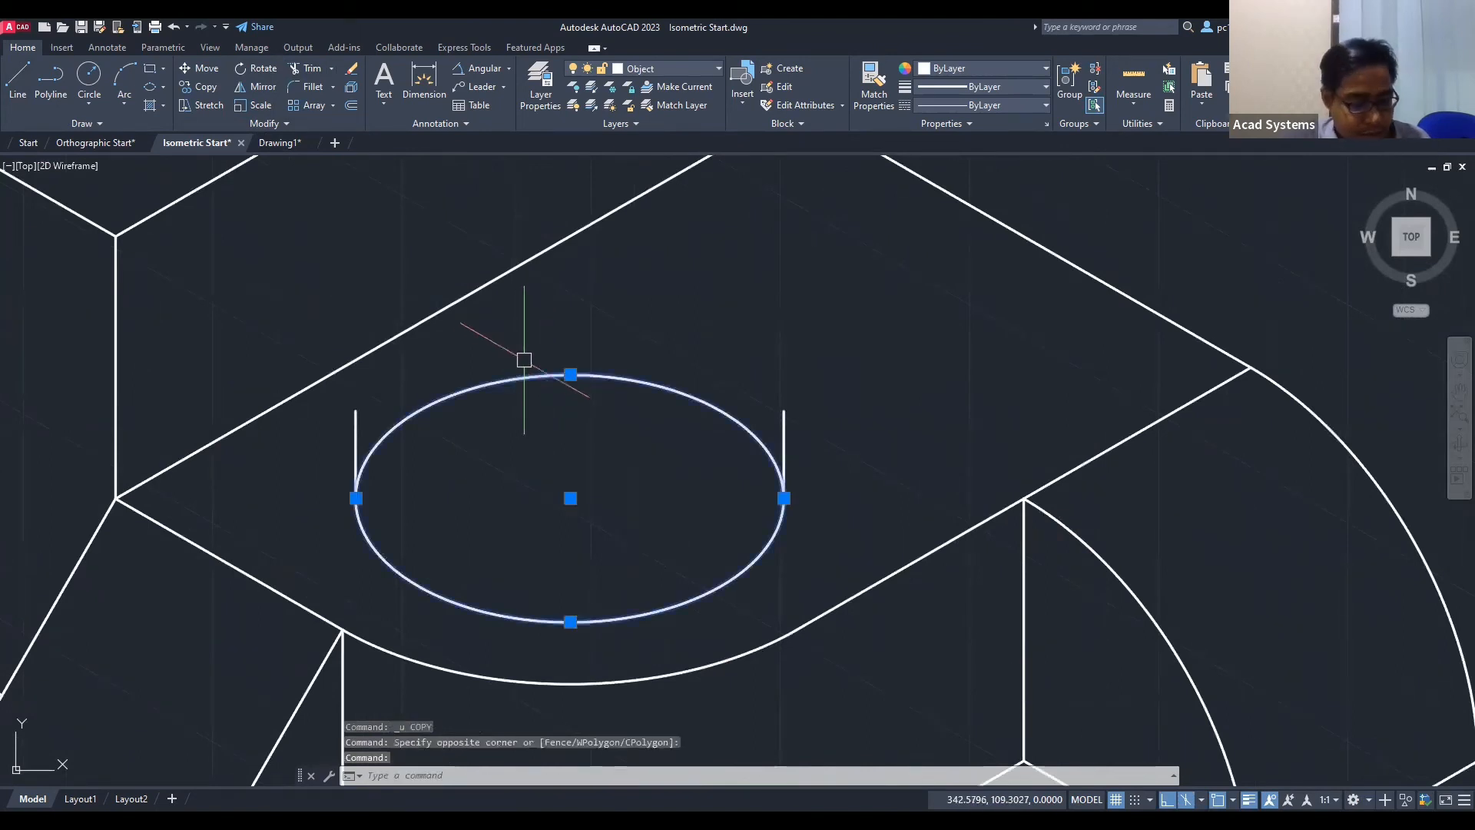
pyautogui.write('c')
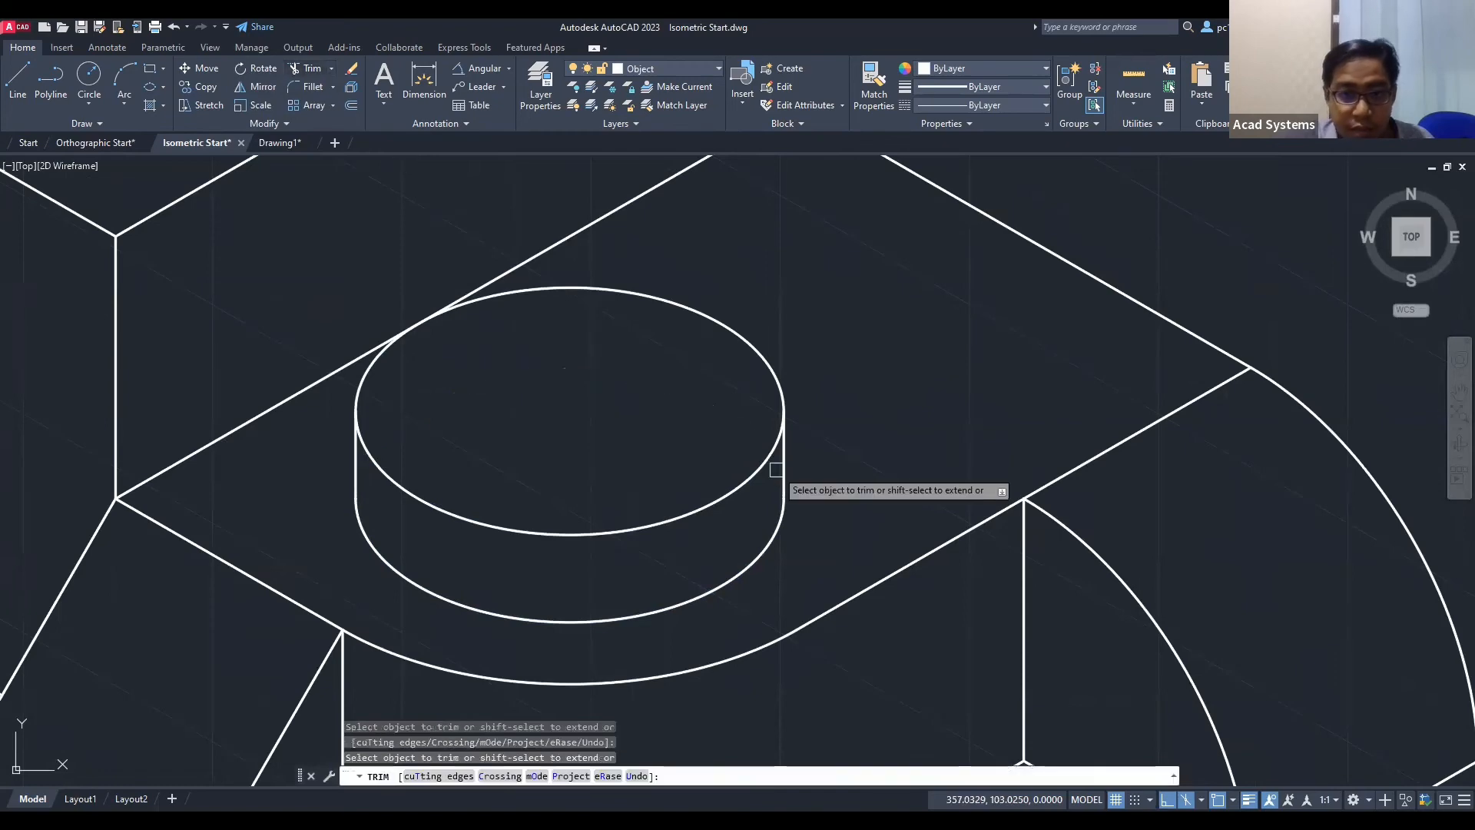
pyautogui.press('Escape')
# Step: Check the concentric circles' radius dimensions in the top view and inspect the boss's upper isocircle
pyautogui.scroll(-4, 774, 465)
pyautogui.moveTo(742, 464); pyautogui.dragTo(1037, 376, button='middle')
pyautogui.scroll(-2, 676, 453)
pyautogui.moveTo(649, 454); pyautogui.dragTo(938, 390, button='middle')
pyautogui.moveTo(439, 594); pyautogui.dragTo(598, 581, button='middle')
pyautogui.moveTo(185, 581); pyautogui.dragTo(433, 655, button='middle')
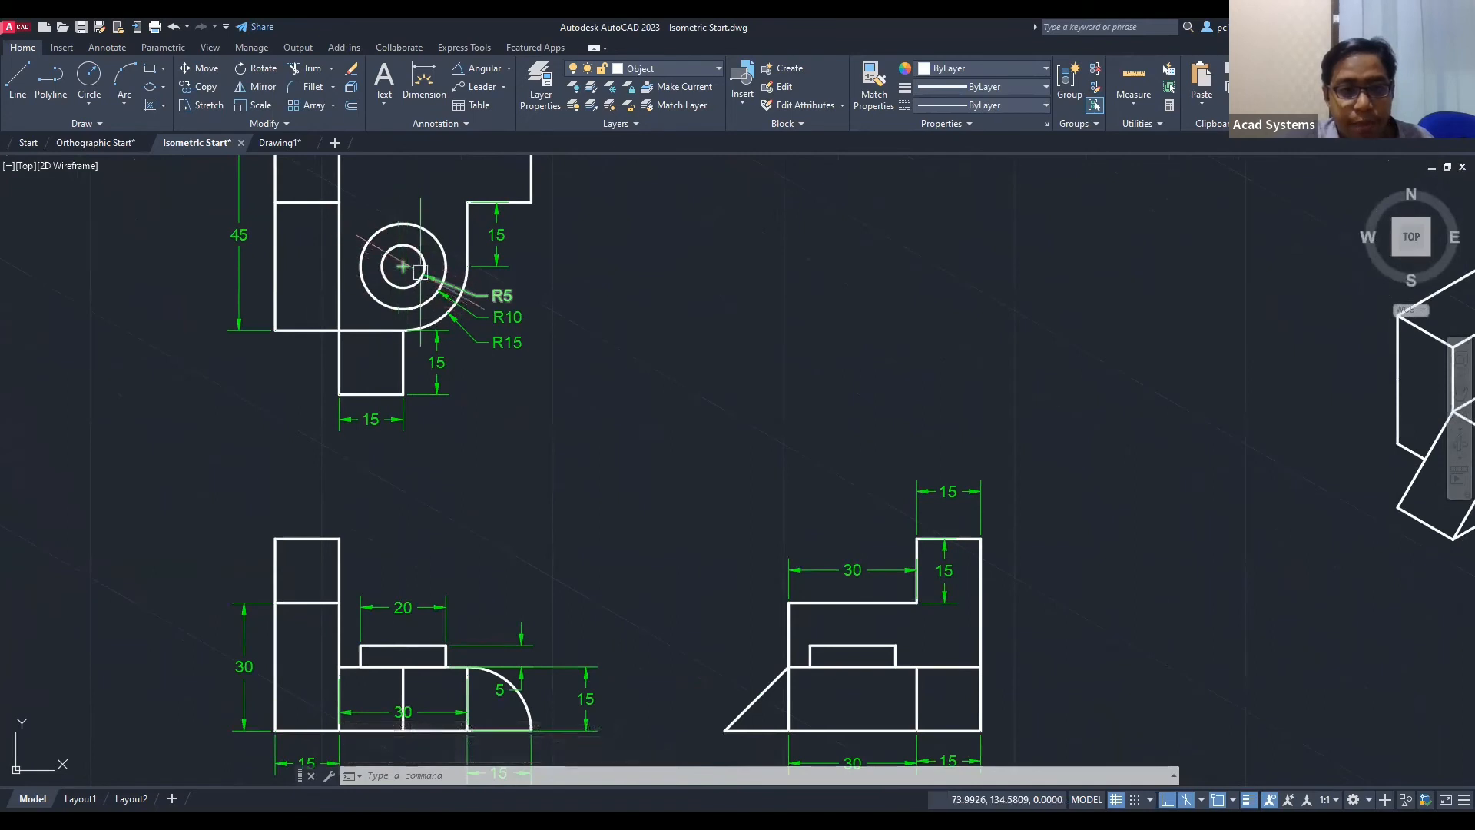
pyautogui.moveTo(811, 343); pyautogui.dragTo(662, 381, button='middle')
pyautogui.scroll(2, 663, 381)
pyautogui.moveTo(1434, 447)
pyautogui.mouseDown(button='middle')
pyautogui.moveTo(961, 494)
pyautogui.moveTo(224, 436)
pyautogui.mouseUp(button='middle')
pyautogui.click(692, 475)
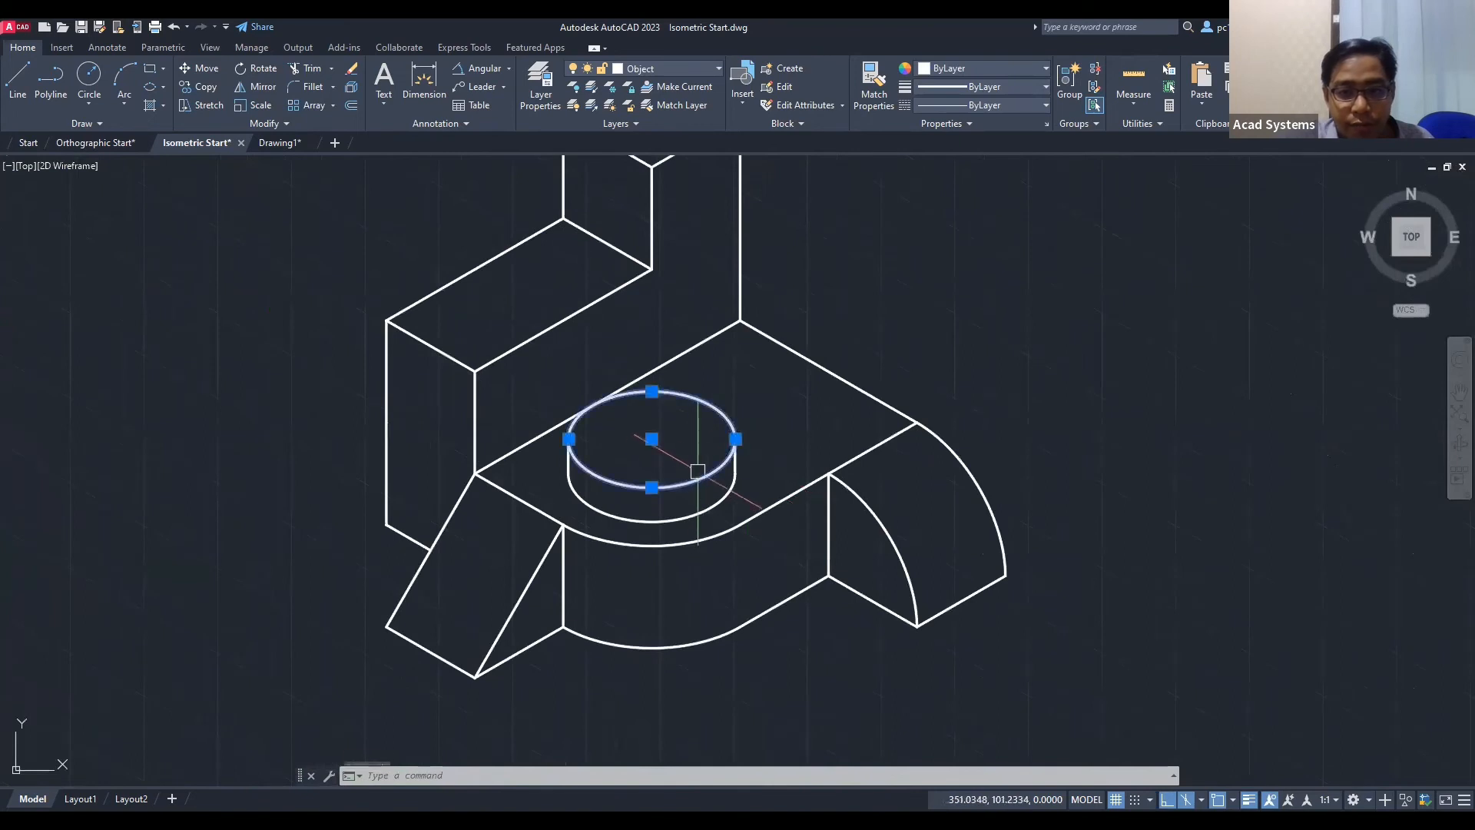
pyautogui.press('Escape')
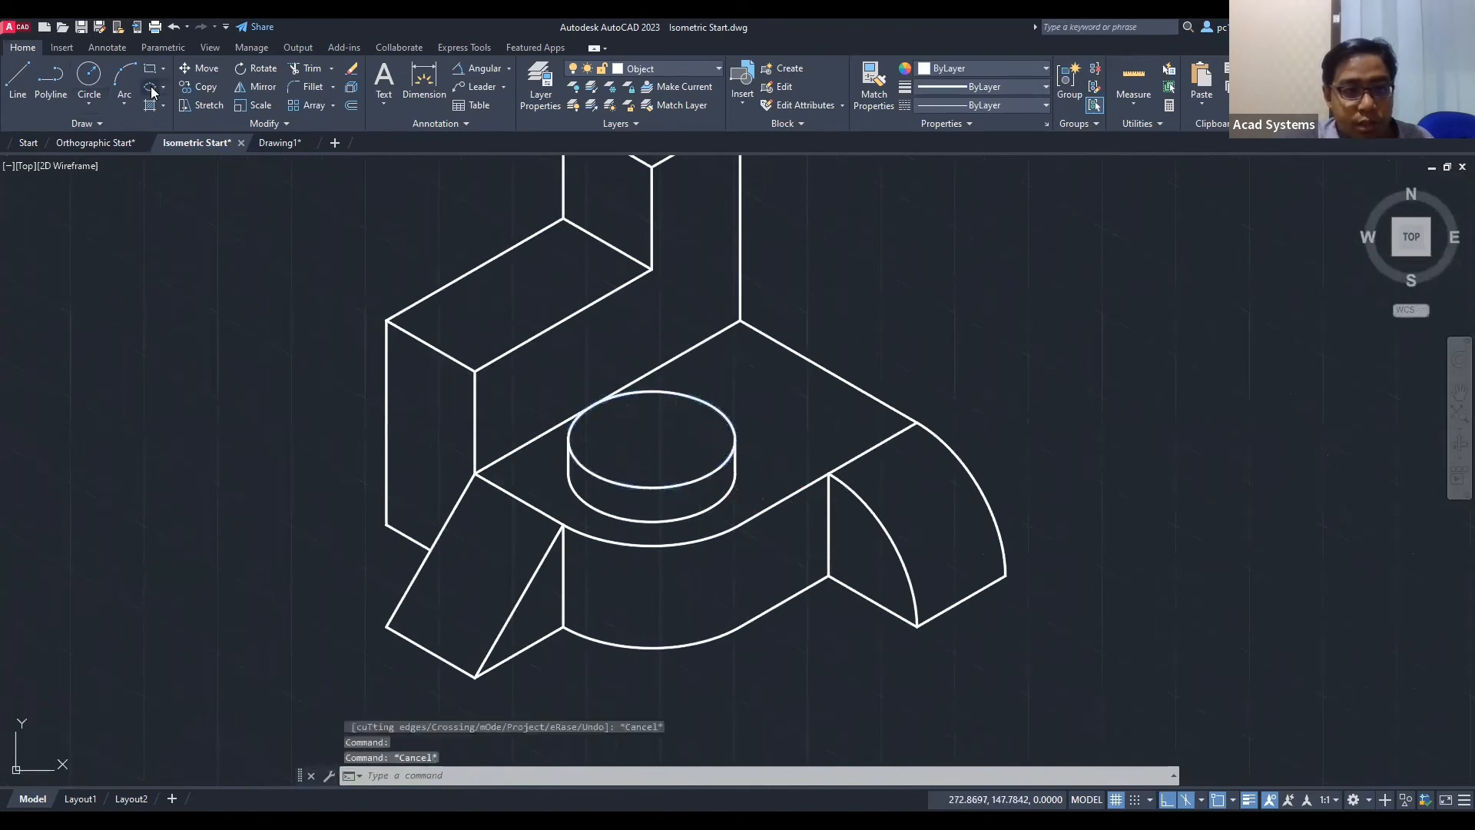
# Step: On the top isoplane, draw an isocircle of radius 5 centred on the boss's top face
pyautogui.click(150, 86)
pyautogui.click(1201, 800)
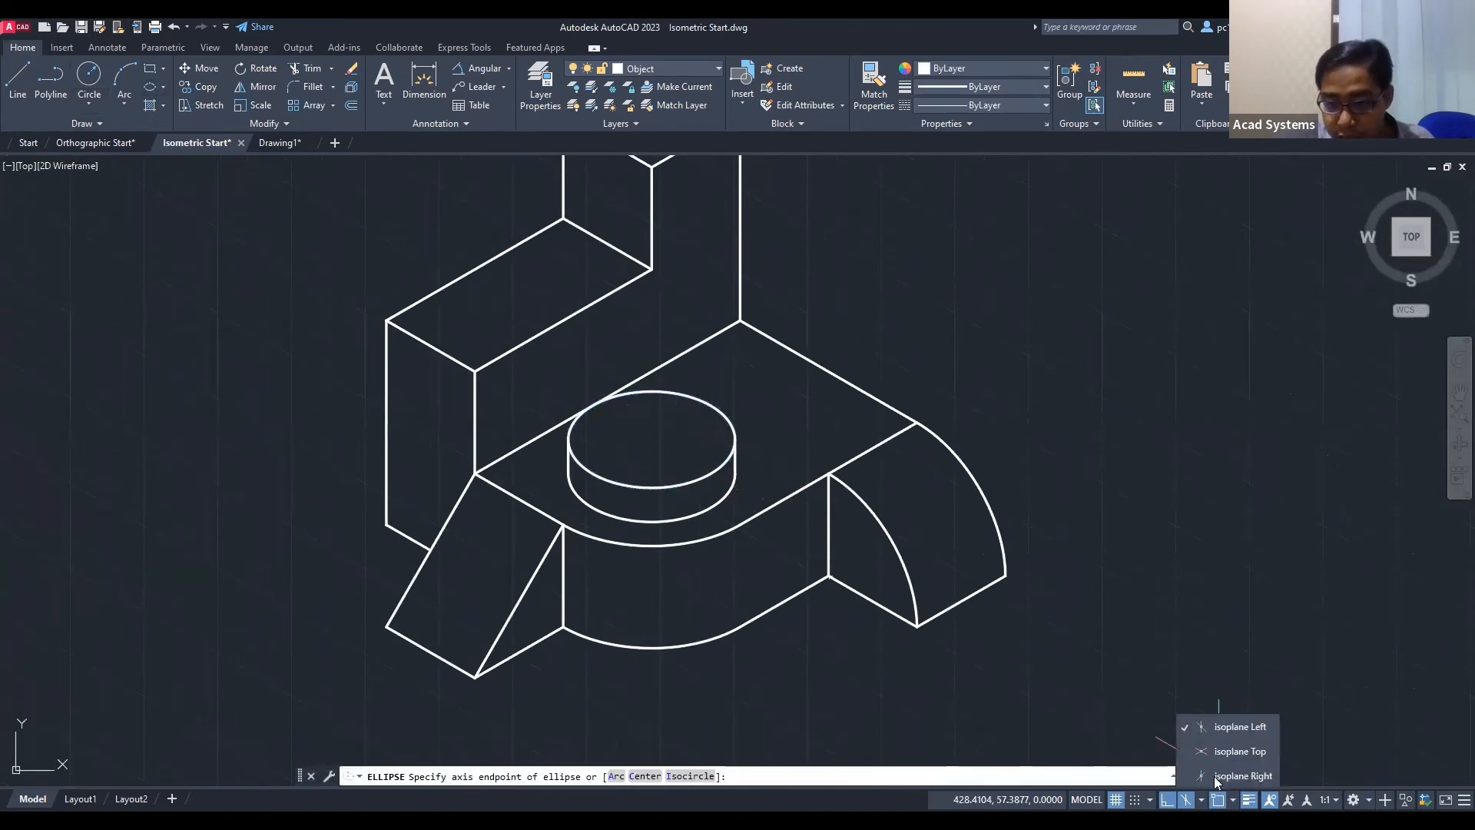
pyautogui.click(1252, 752)
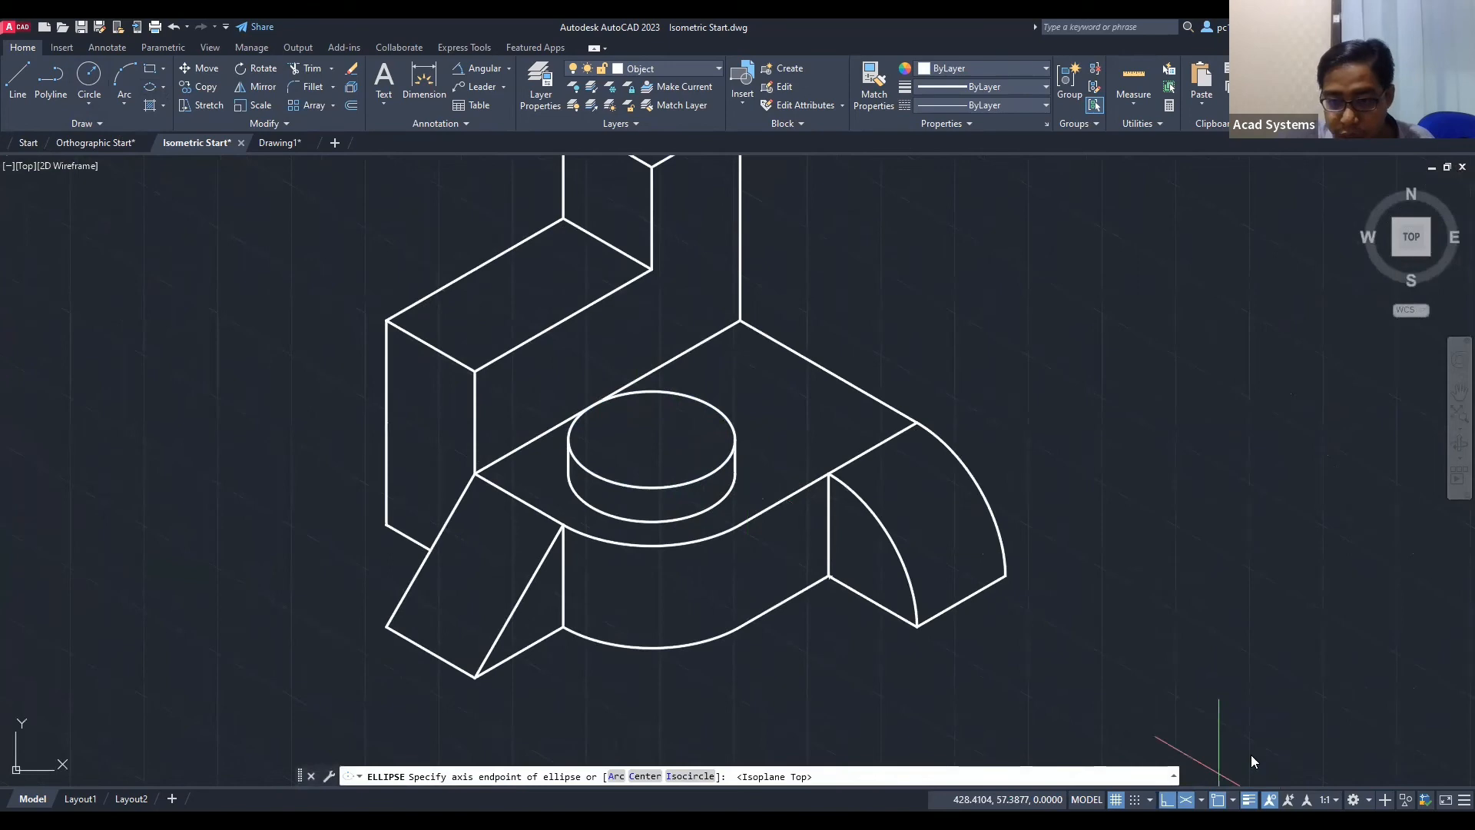
pyautogui.click(163, 87)
pyautogui.click(189, 143)
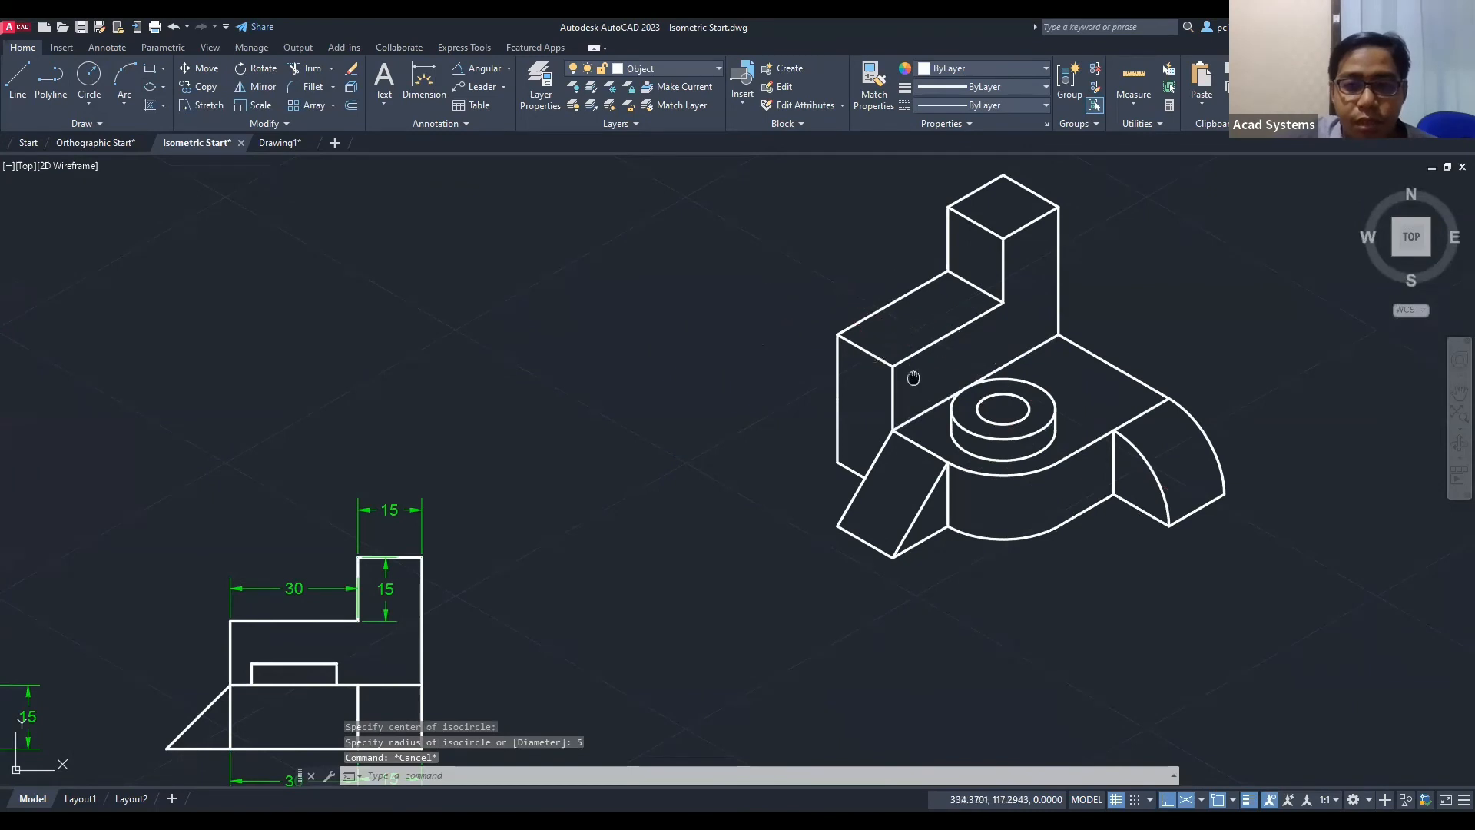
# Step: Make the Dimension layer current for annotating the isometric view
pyautogui.moveTo(982, 395)
pyautogui.mouseDown(button='middle')
pyautogui.moveTo(607, 428)
pyautogui.moveTo(740, 389)
pyautogui.mouseUp(button='middle')
pyautogui.click(703, 69)
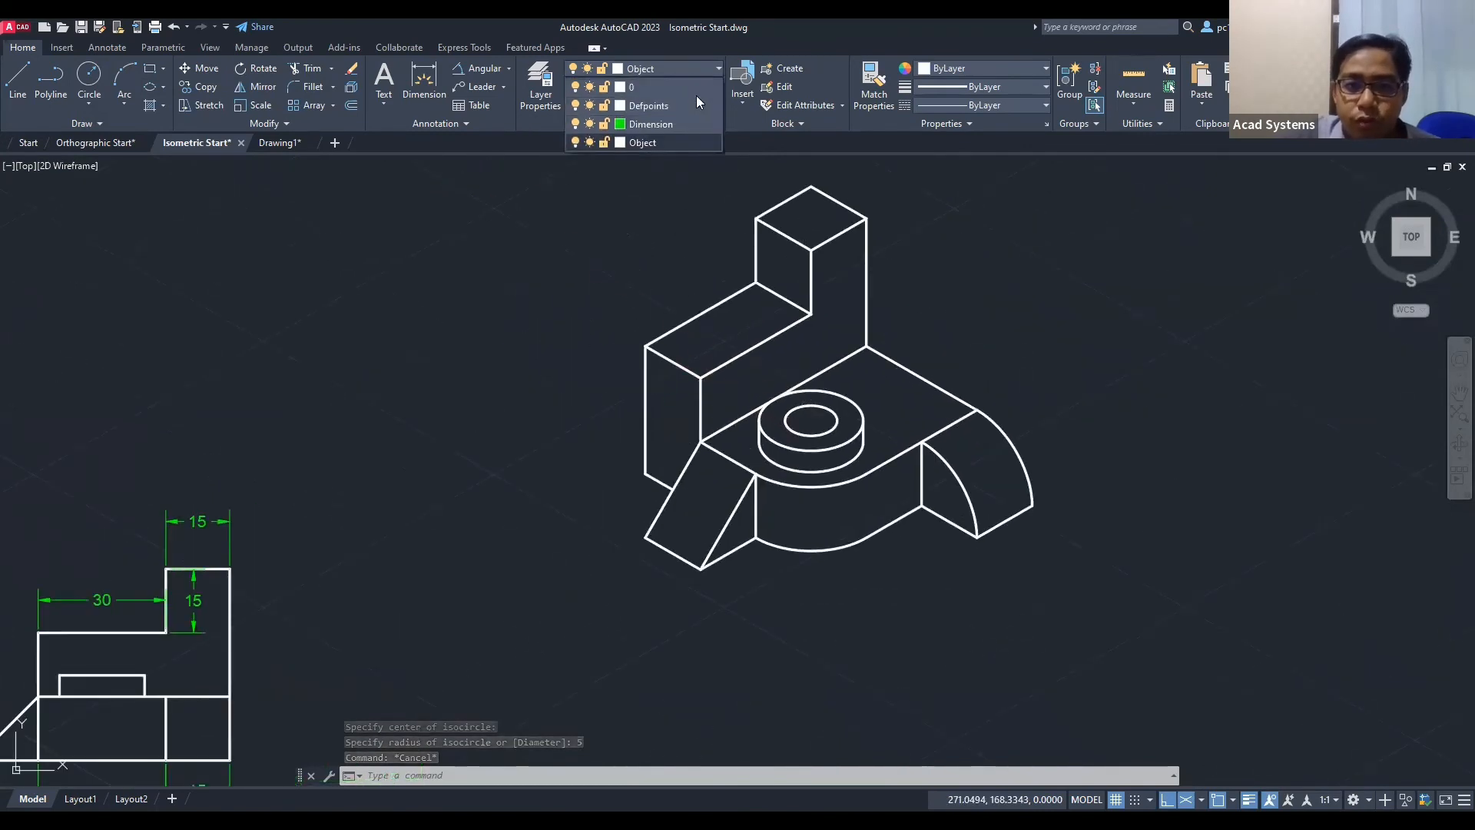
pyautogui.click(123, 144)
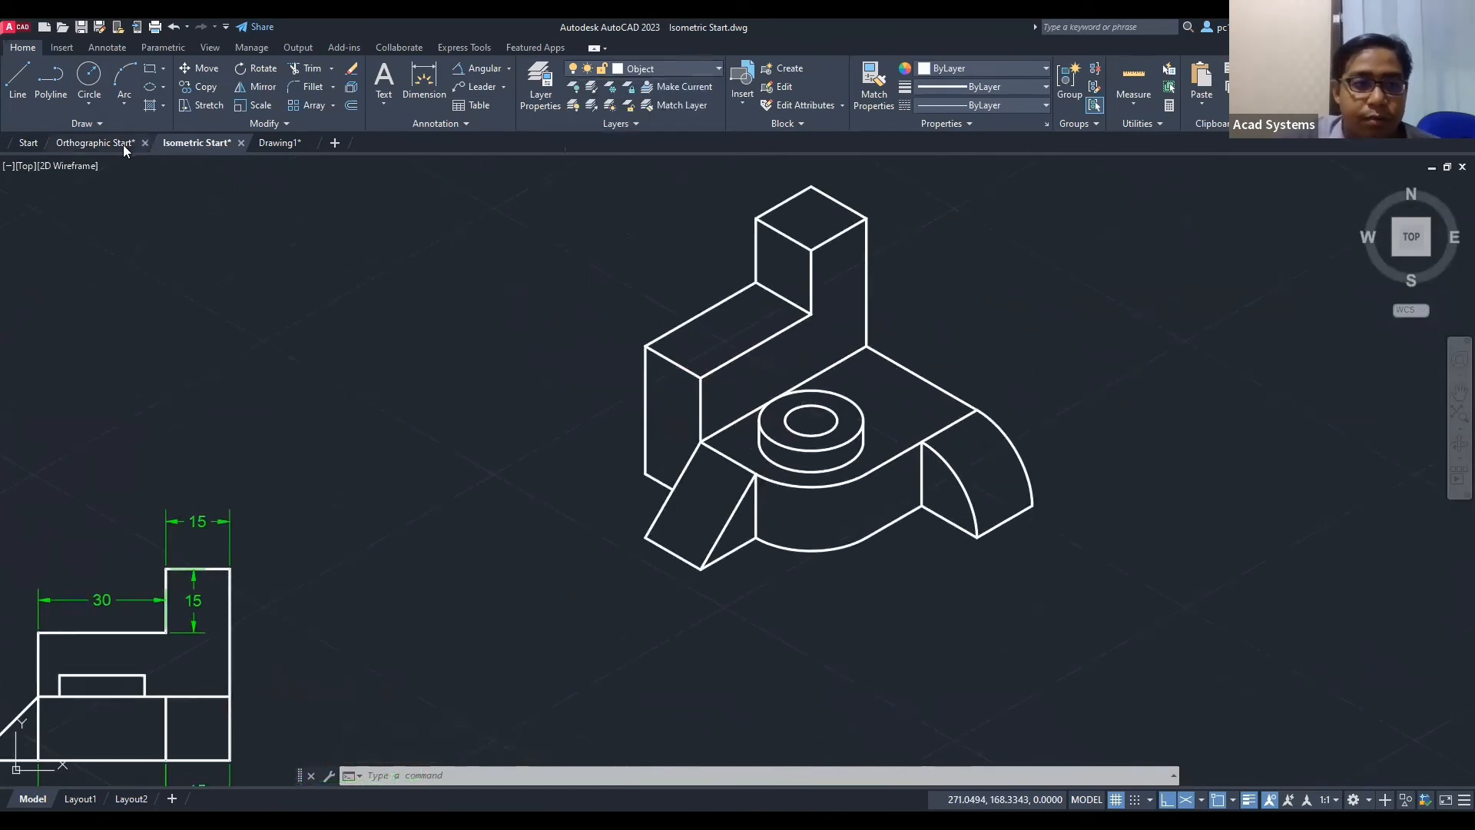
pyautogui.scroll(-1, 791, 444)
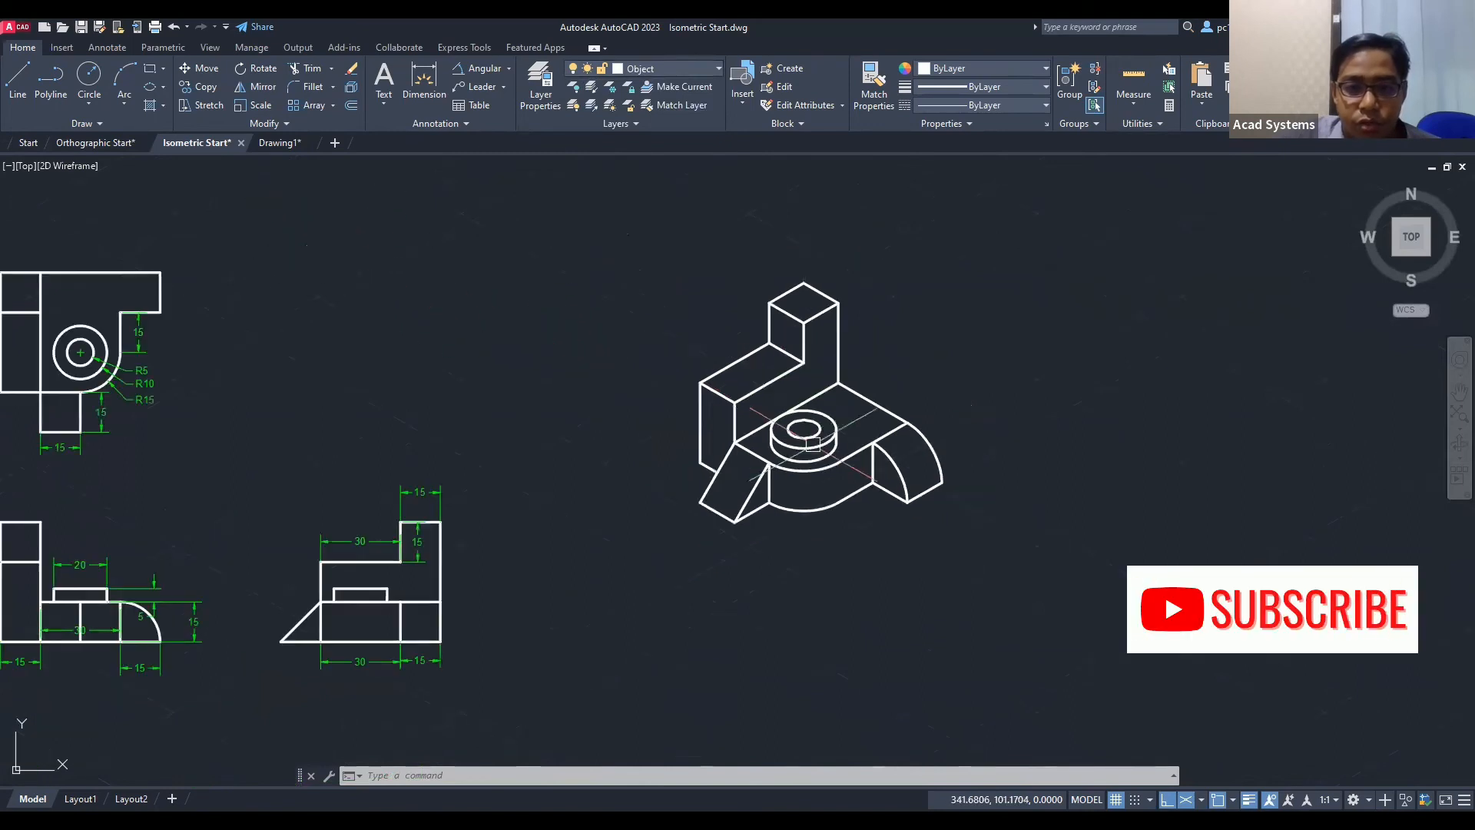
pyautogui.moveTo(596, 463); pyautogui.dragTo(695, 469, button='middle')
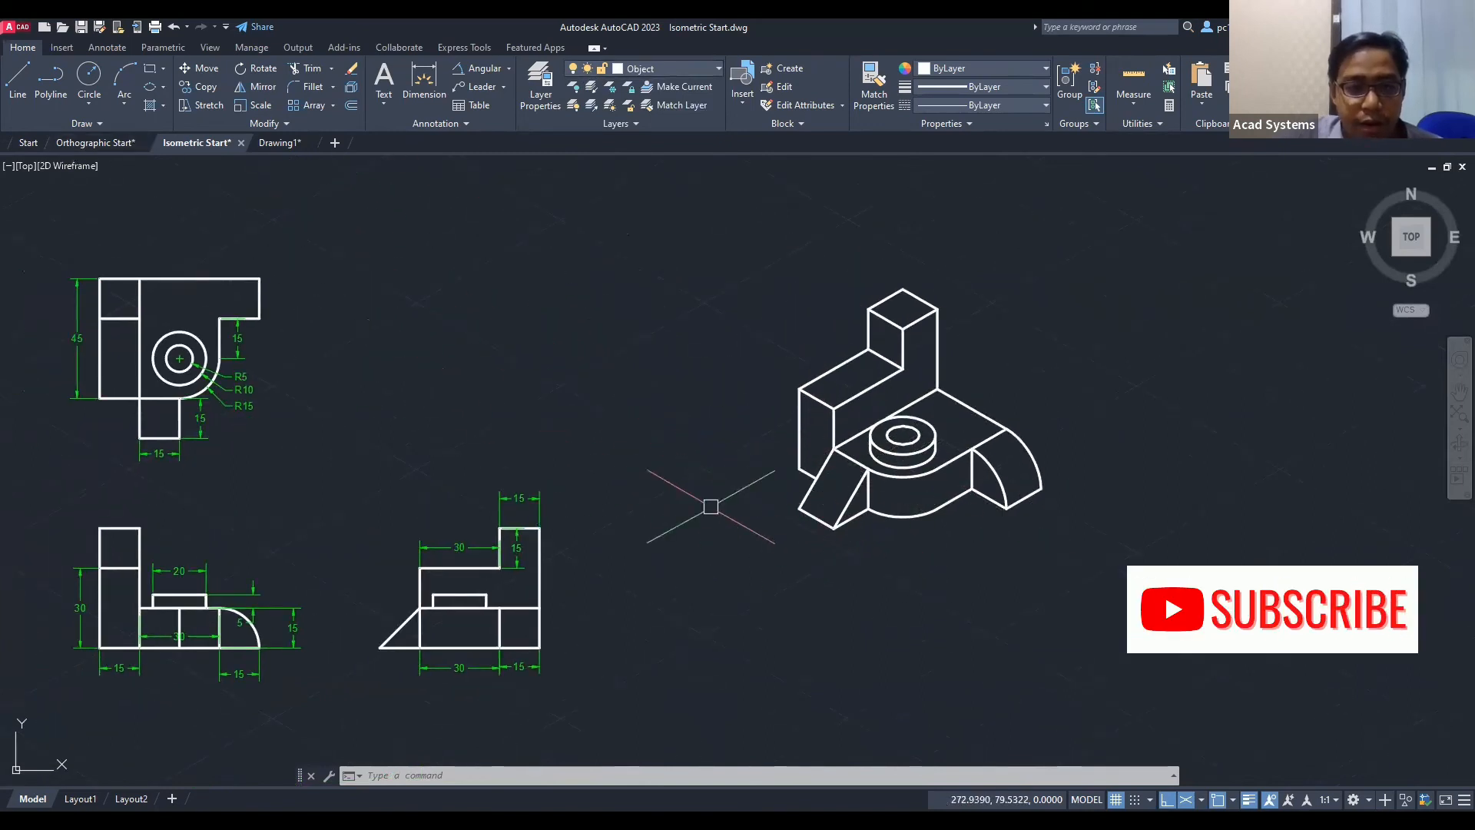
pyautogui.click(703, 71)
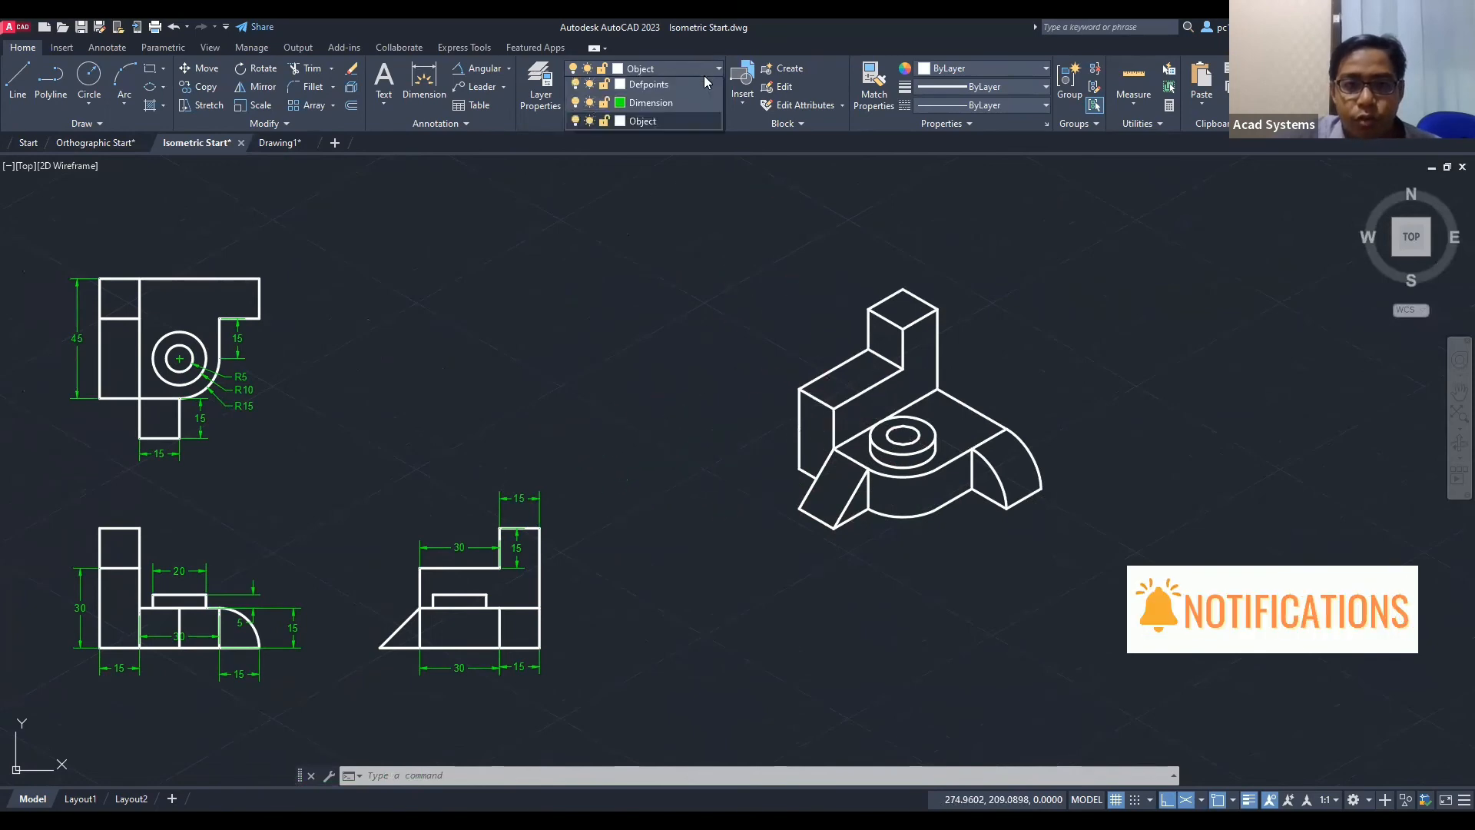
pyautogui.click(696, 123)
# Step: Place aligned dimensions on the column's rear top edge, the step's upper rear edge, the step's outer vertical edge and the base's rear edge
pyautogui.moveTo(897, 335); pyautogui.dragTo(751, 398, button='middle')
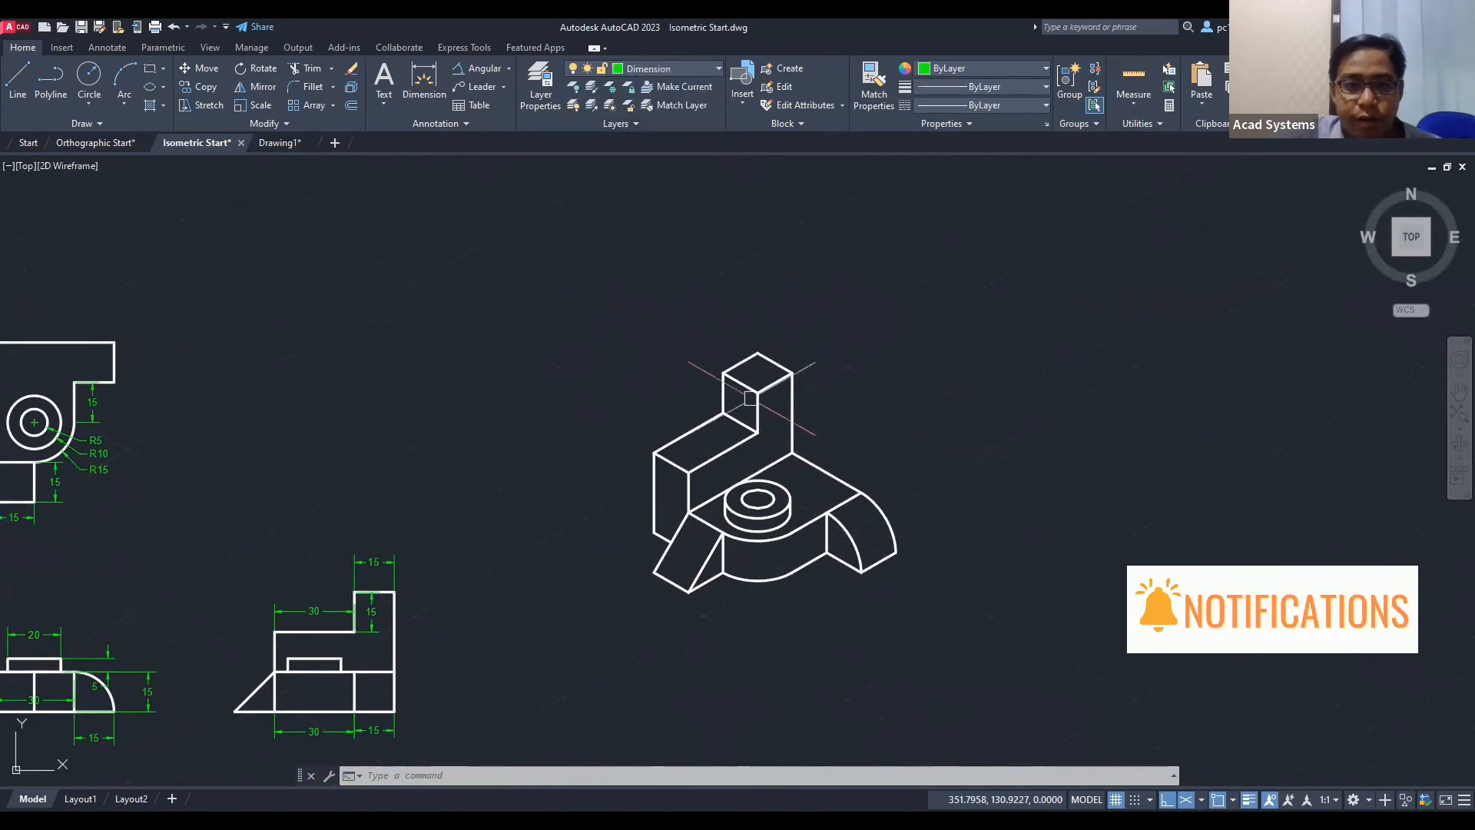
pyautogui.click(512, 71)
pyautogui.click(498, 125)
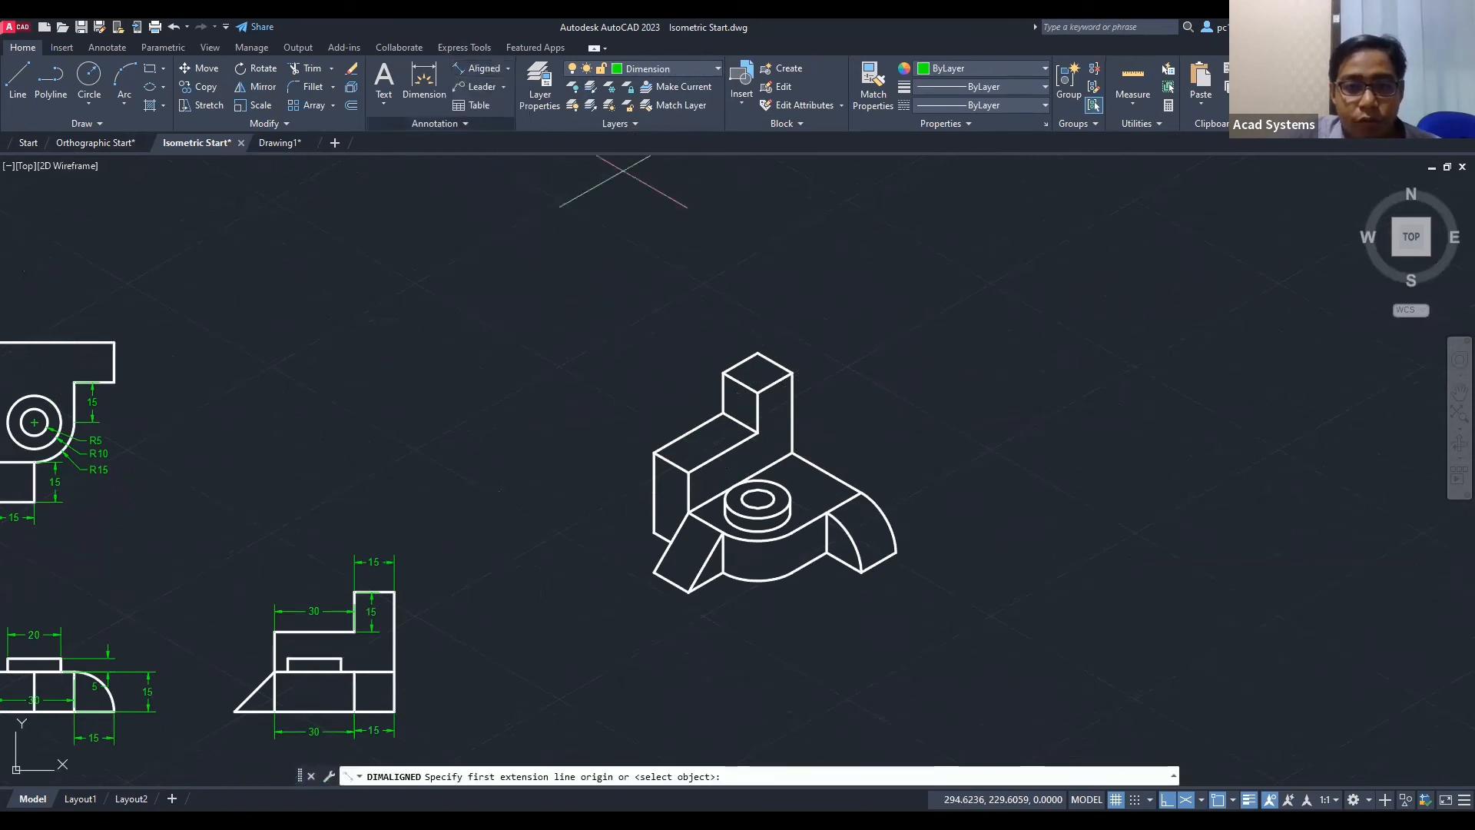
pyautogui.scroll(4, 813, 408)
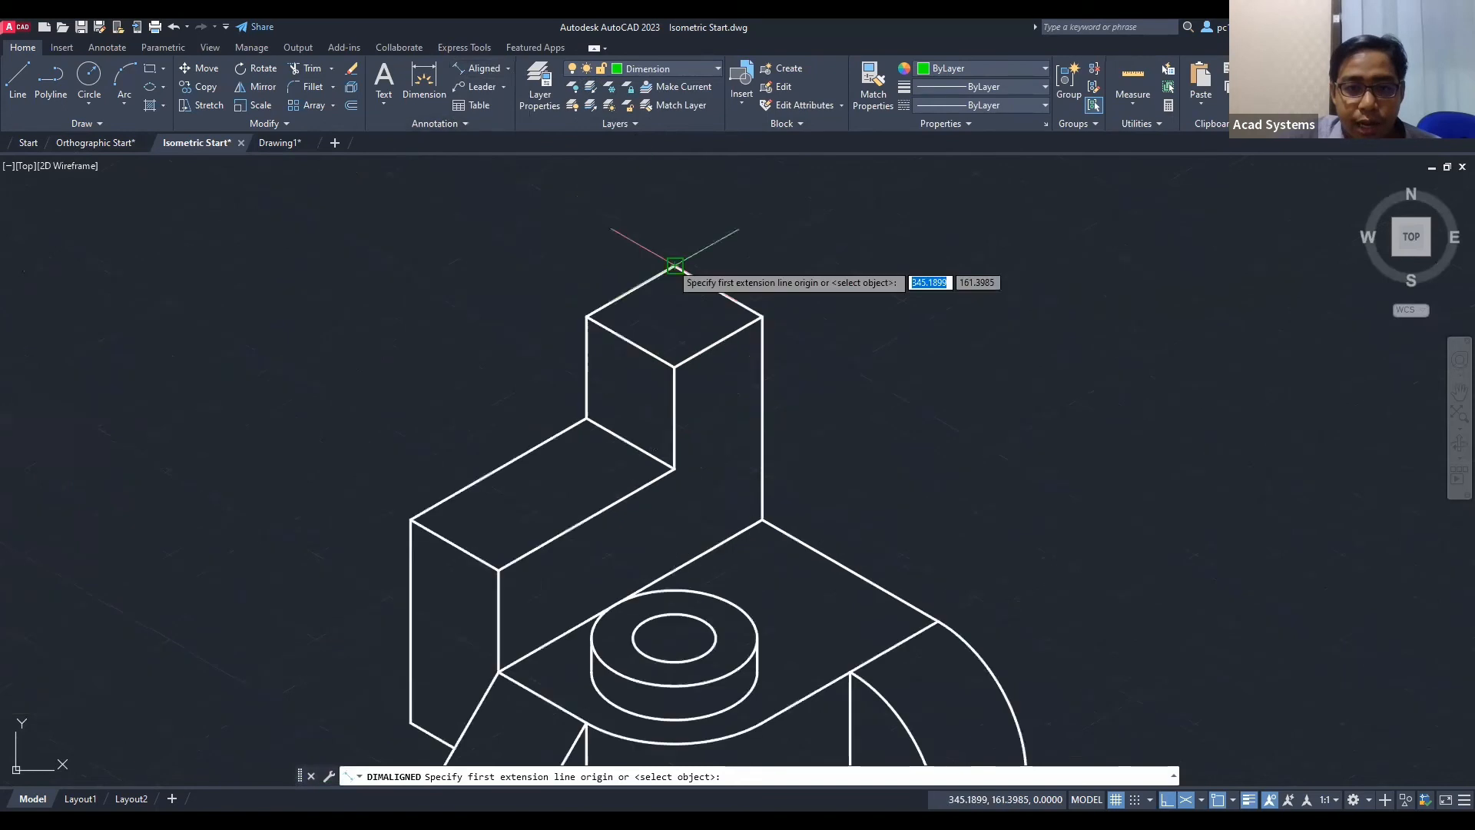
pyautogui.click(508, 69)
pyautogui.click(492, 93)
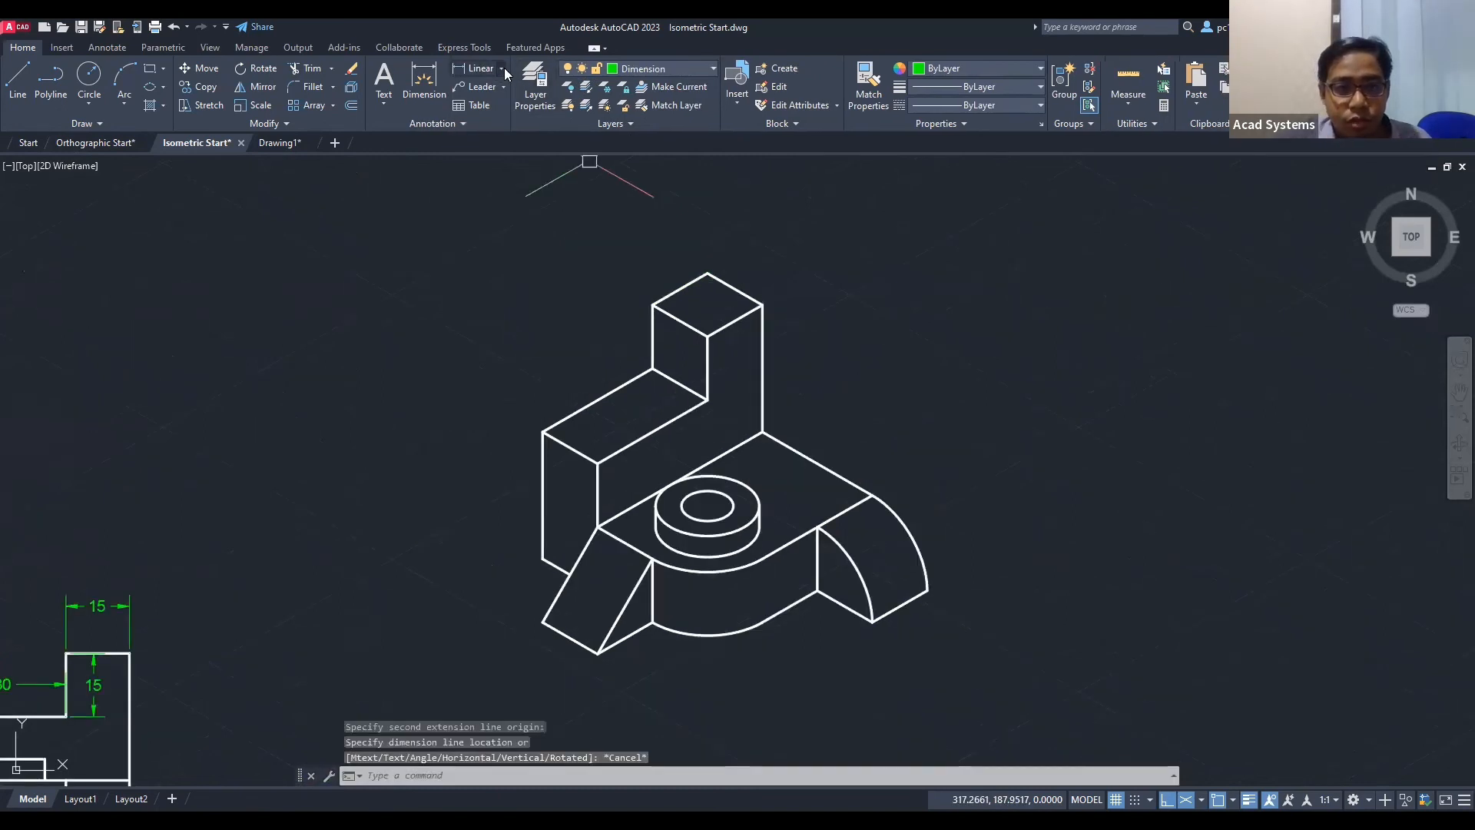
pyautogui.click(504, 67)
pyautogui.click(502, 121)
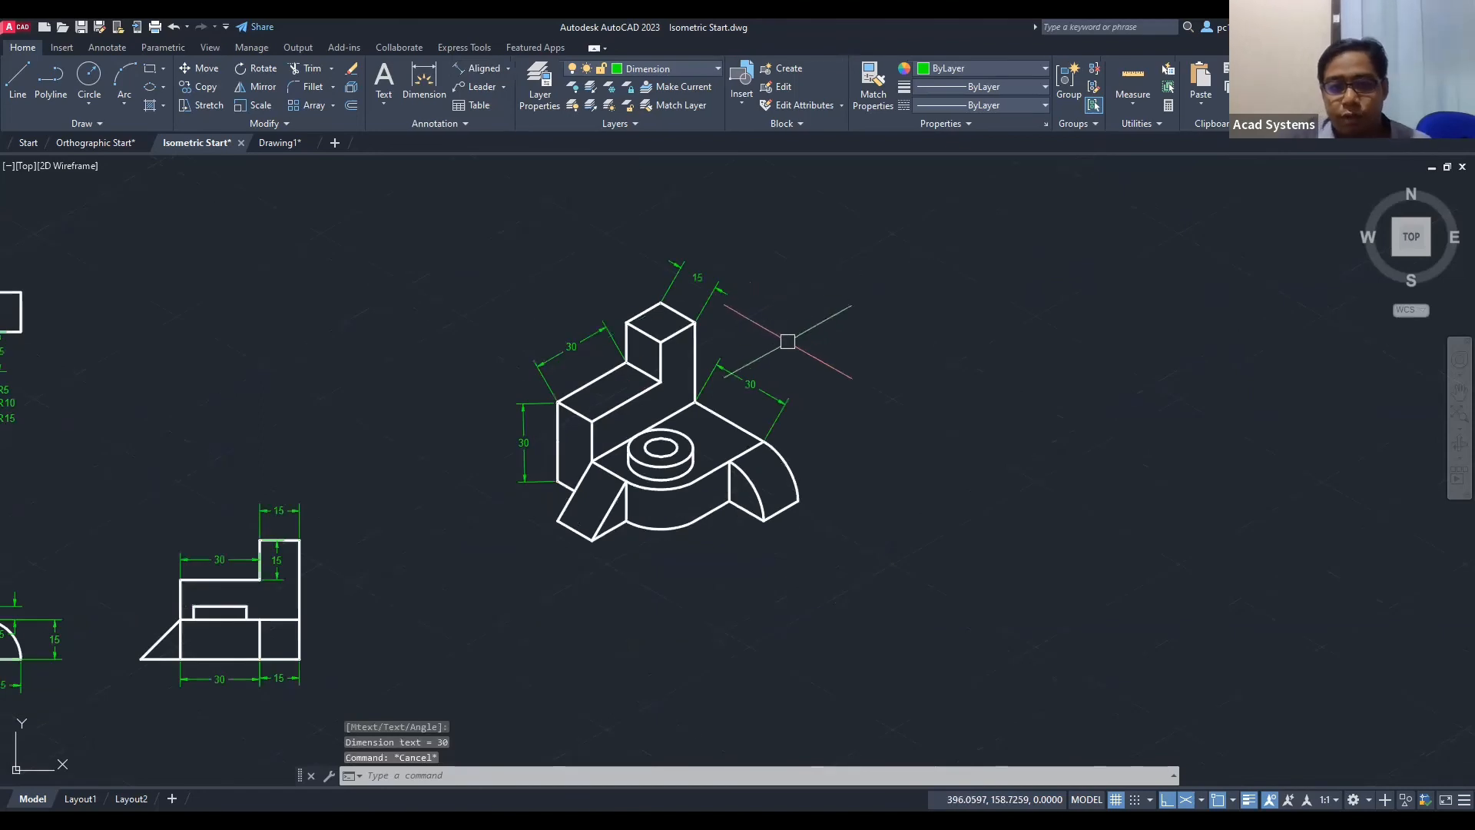
# Step: Examine how the aligned dimensions' extension lines run relative to the part's adjoining isometric edges
pyautogui.scroll(2, 697, 358)
pyautogui.moveTo(463, 397); pyautogui.dragTo(763, 374, button='middle')
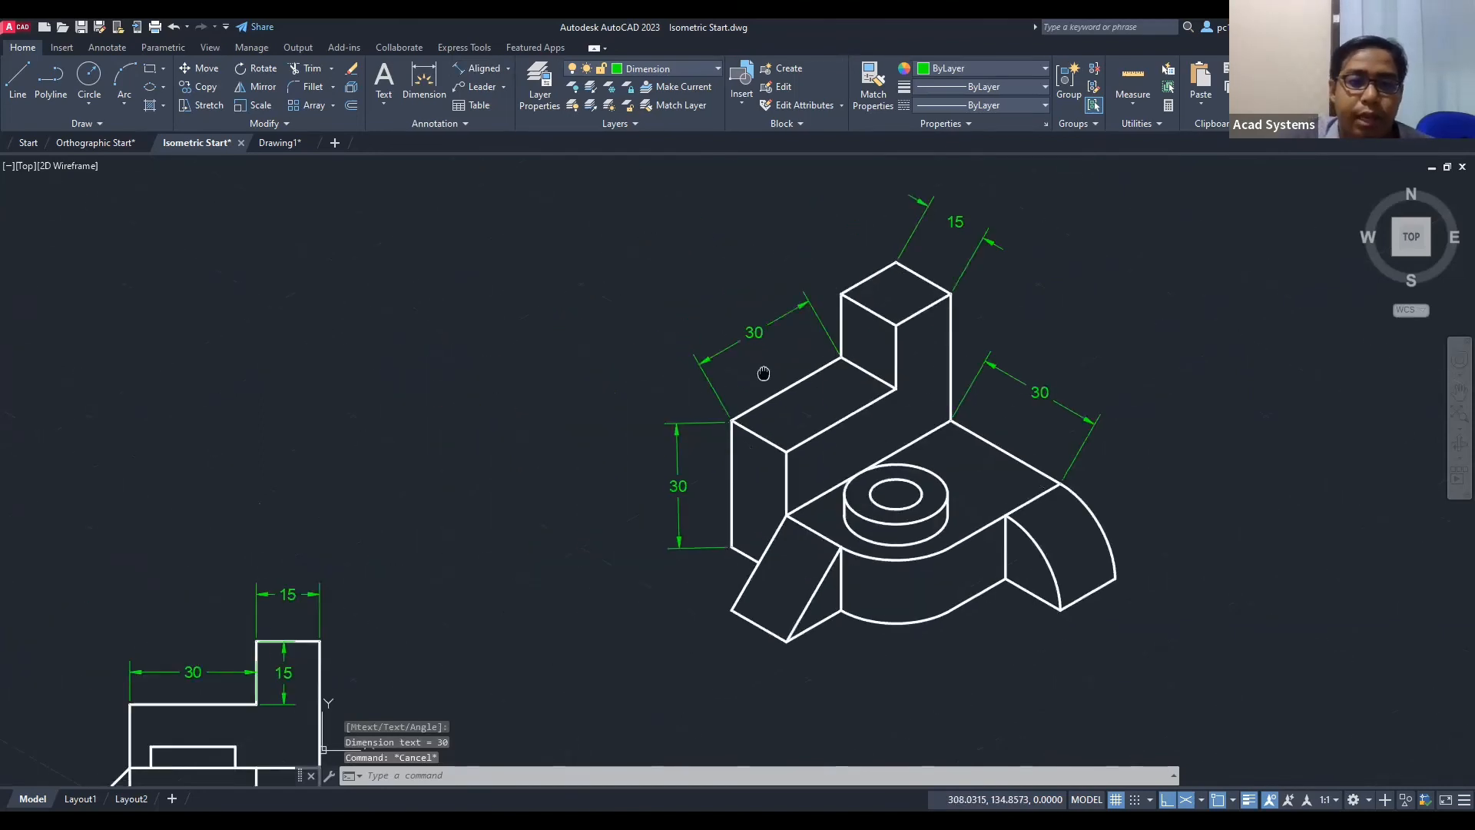
pyautogui.scroll(-2, 763, 373)
pyautogui.scroll(2, 792, 379)
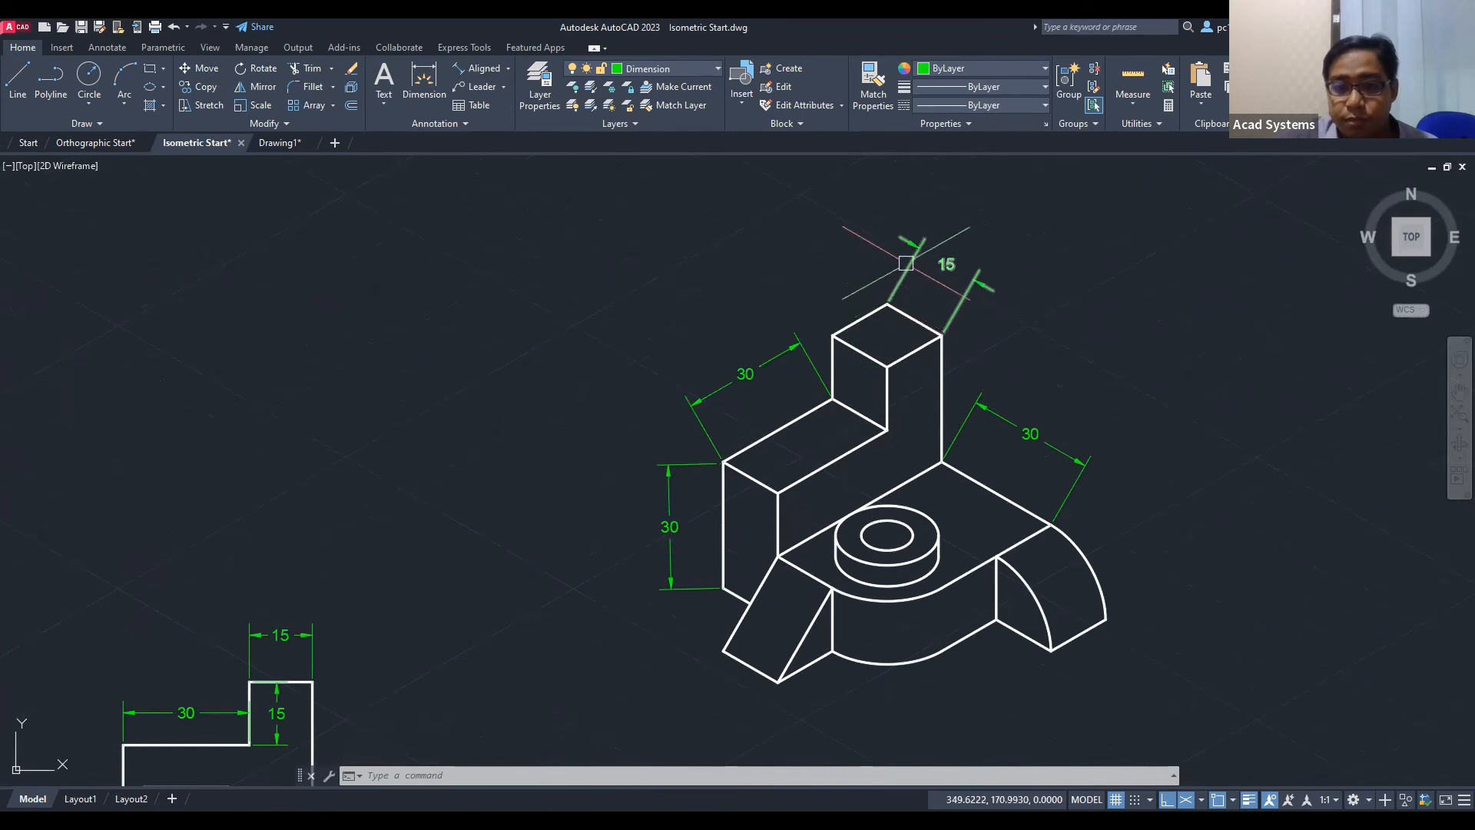
pyautogui.scroll(3, 863, 307)
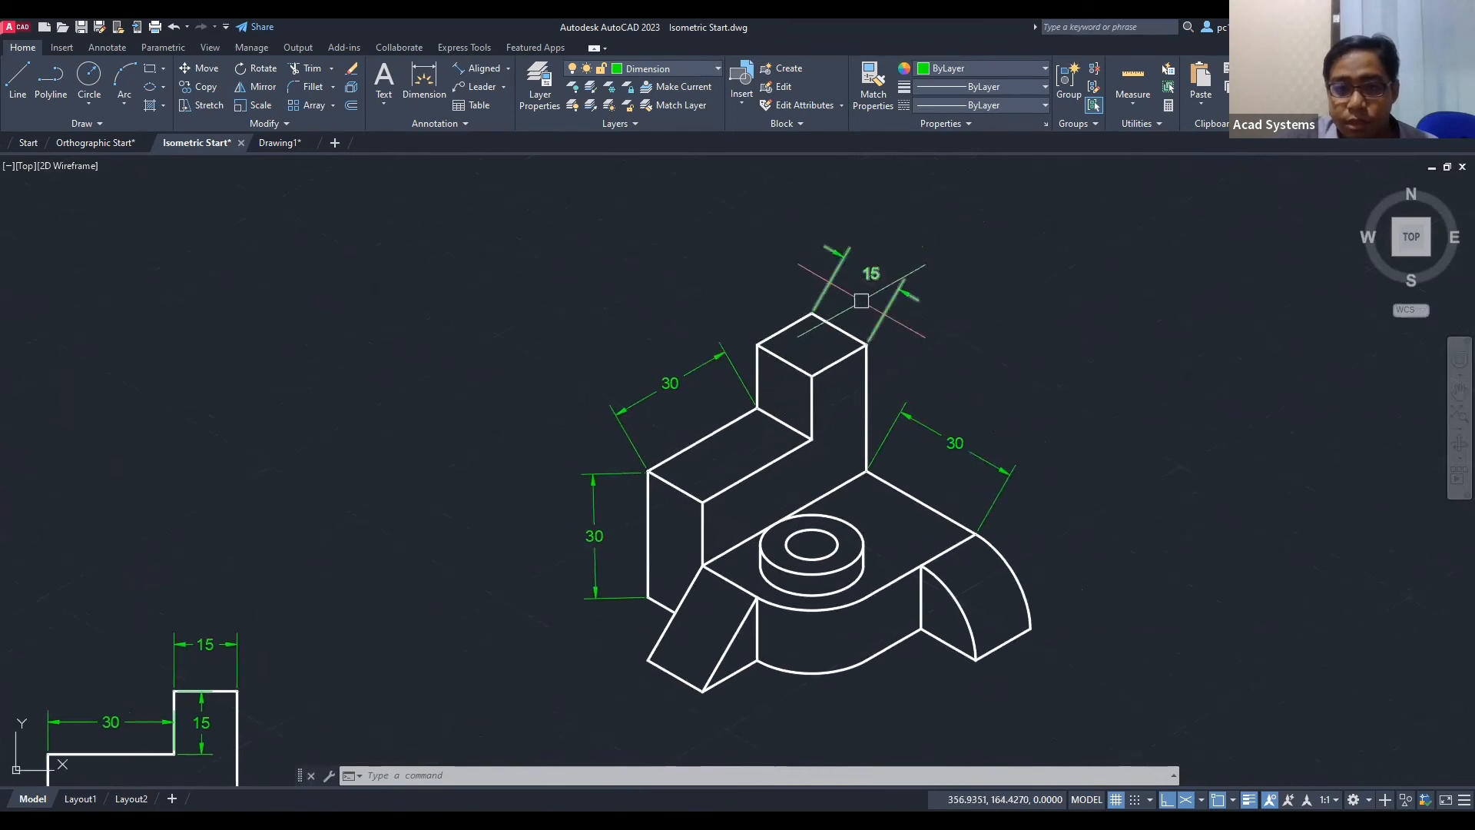
pyautogui.click(790, 318)
pyautogui.scroll(-2, 773, 327)
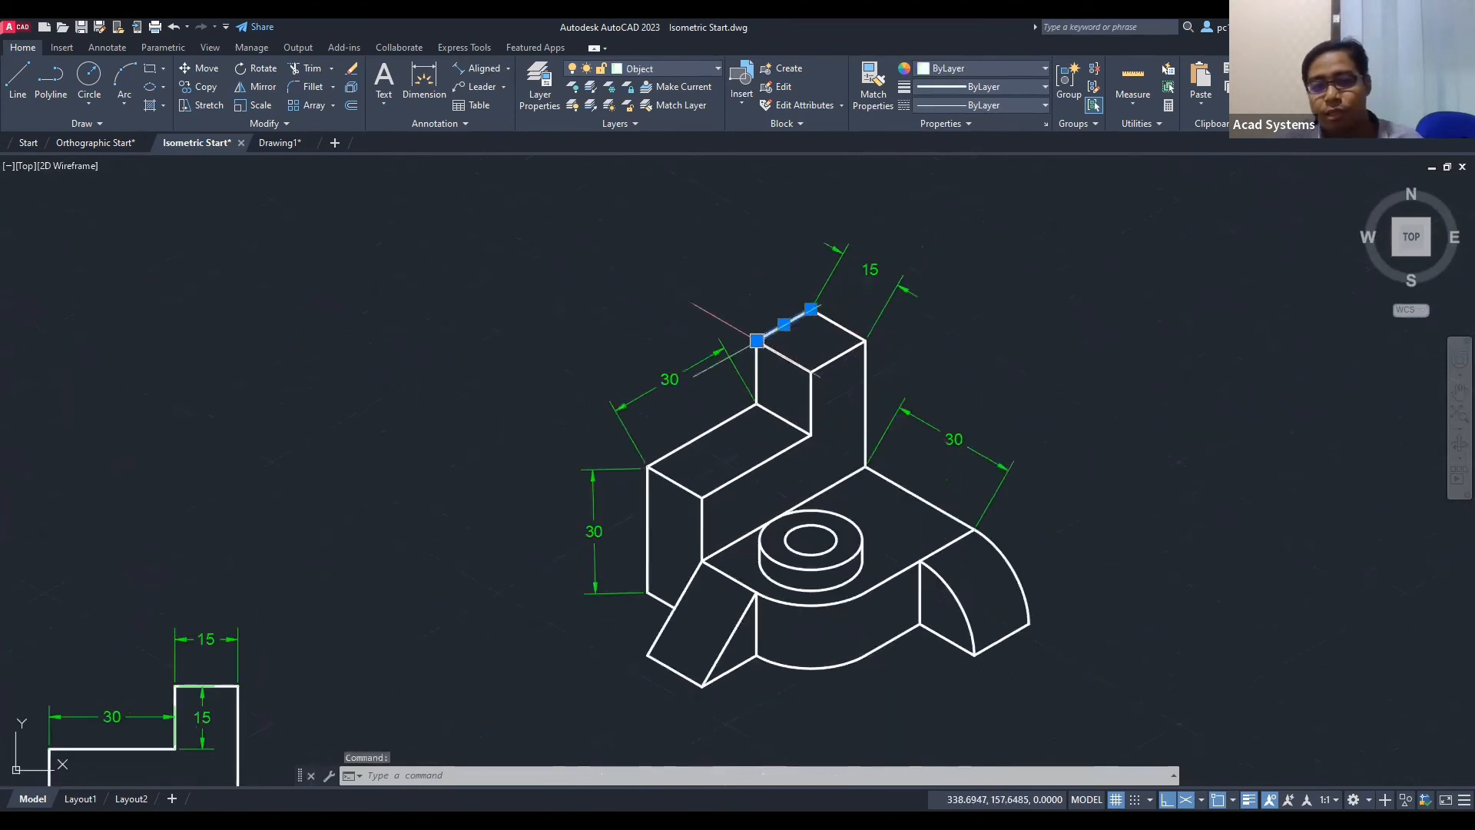
pyautogui.press('Escape')
pyautogui.press('Escape')
pyautogui.click(856, 265)
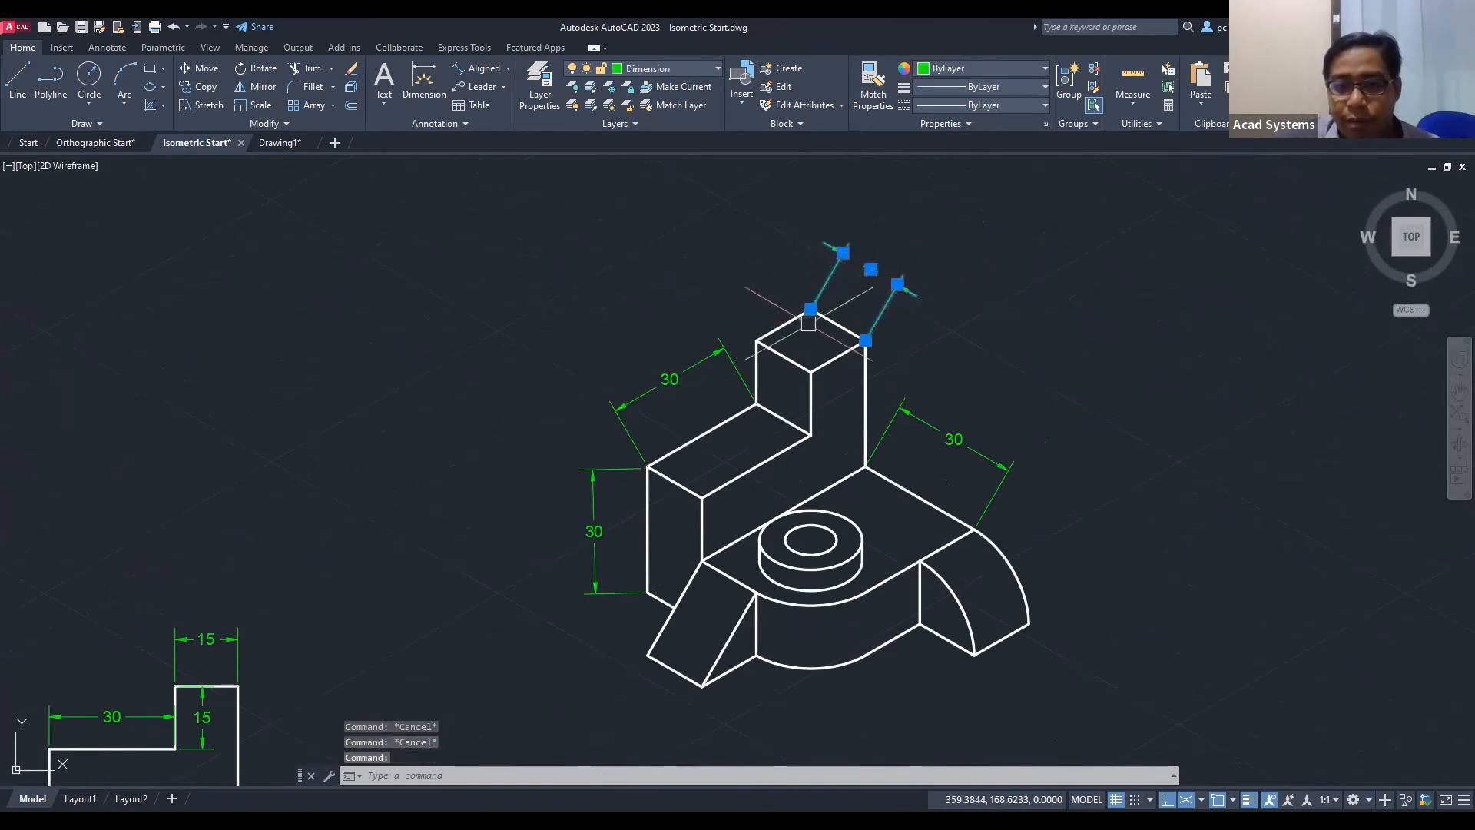
pyautogui.scroll(2, 763, 335)
pyautogui.press('Escape')
pyautogui.click(710, 374)
pyautogui.click(797, 471)
pyautogui.press('Escape')
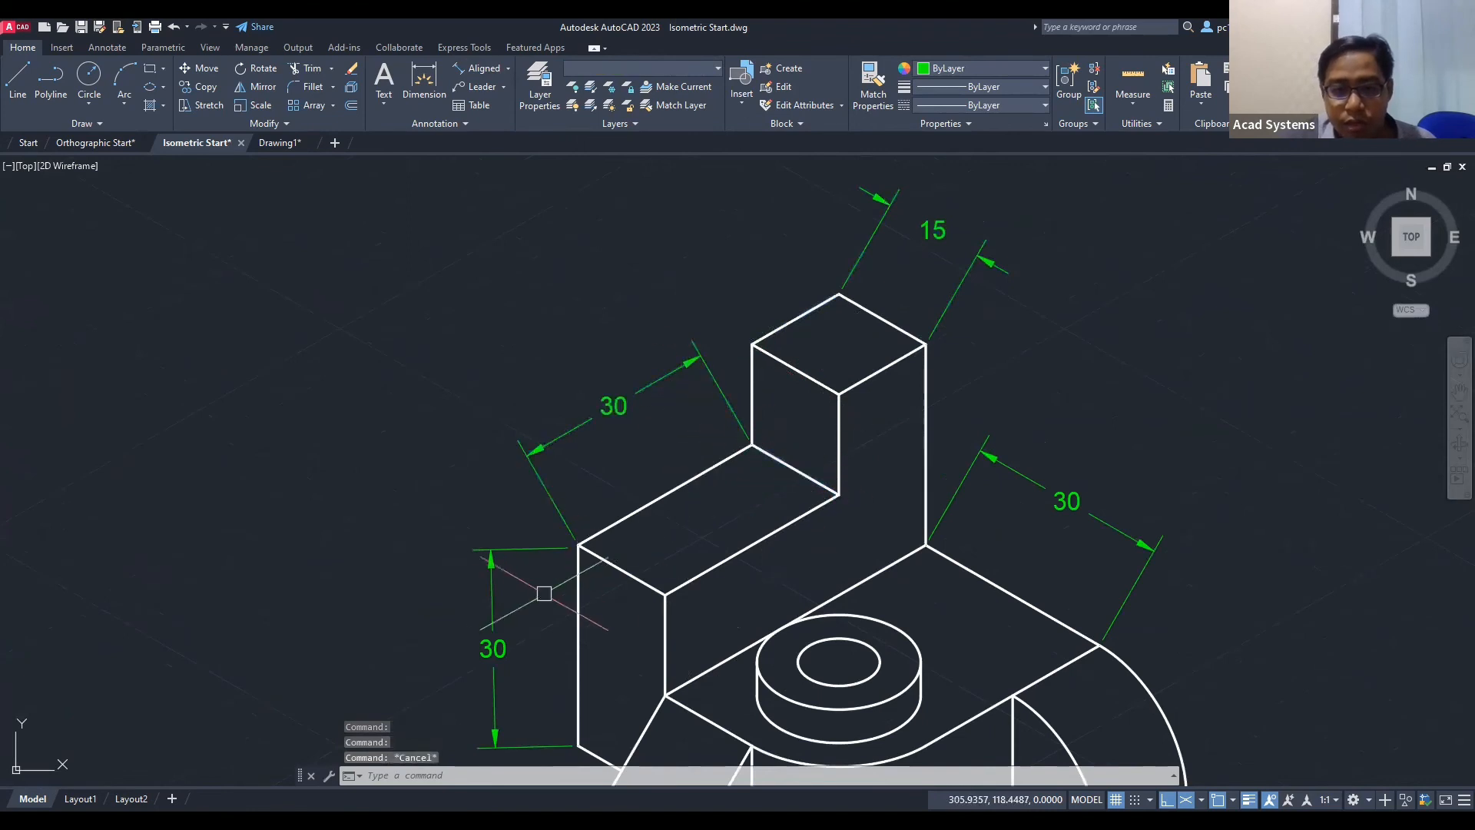
pyautogui.click(555, 549)
pyautogui.press('Escape')
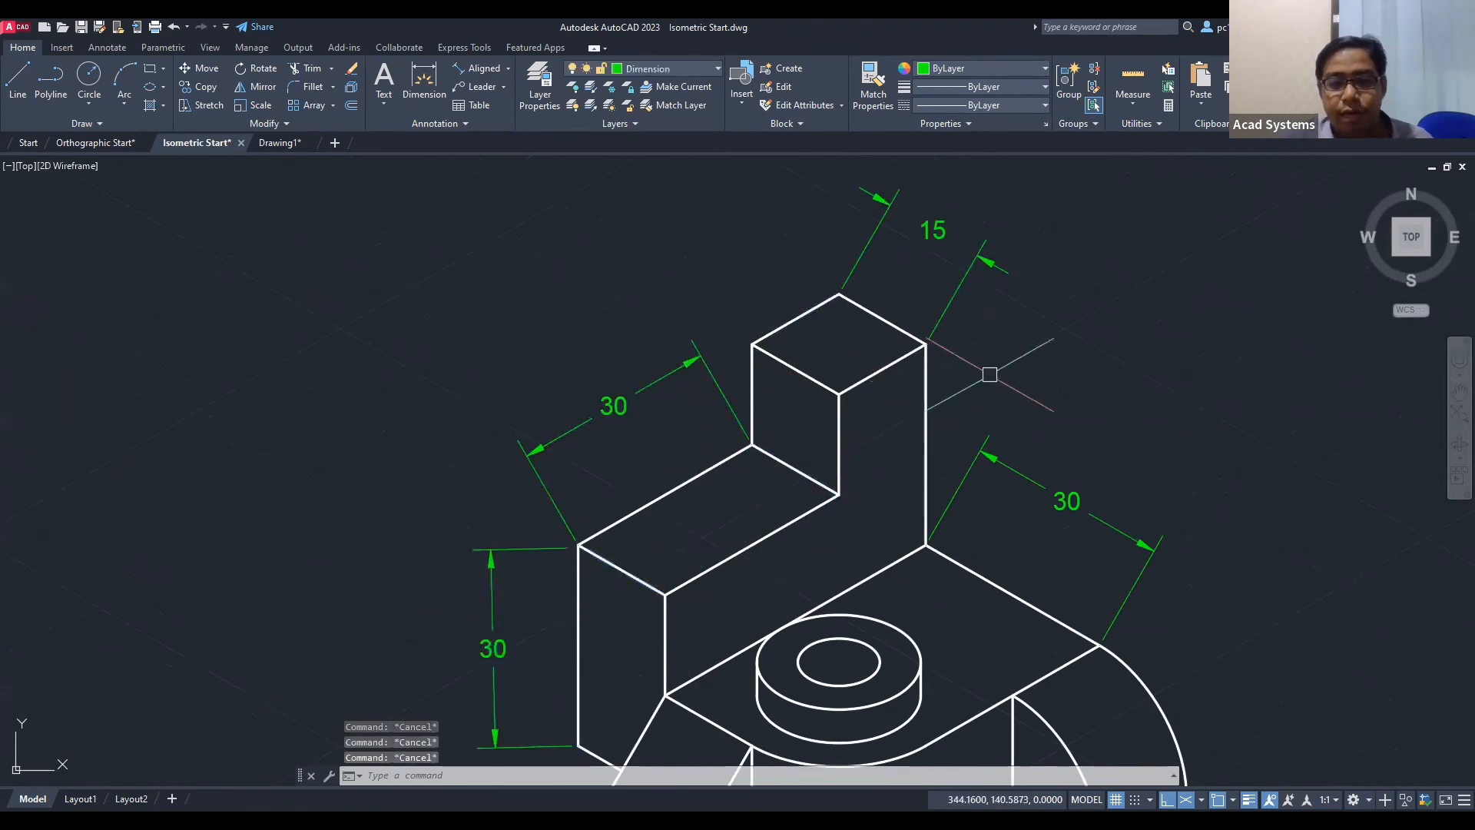
# Step: With Ortho off, apply an Oblique dimension edit to the column-top and base rear-edge dimensions, picking two points for the isometric angle
pyautogui.scroll(-3, 945, 376)
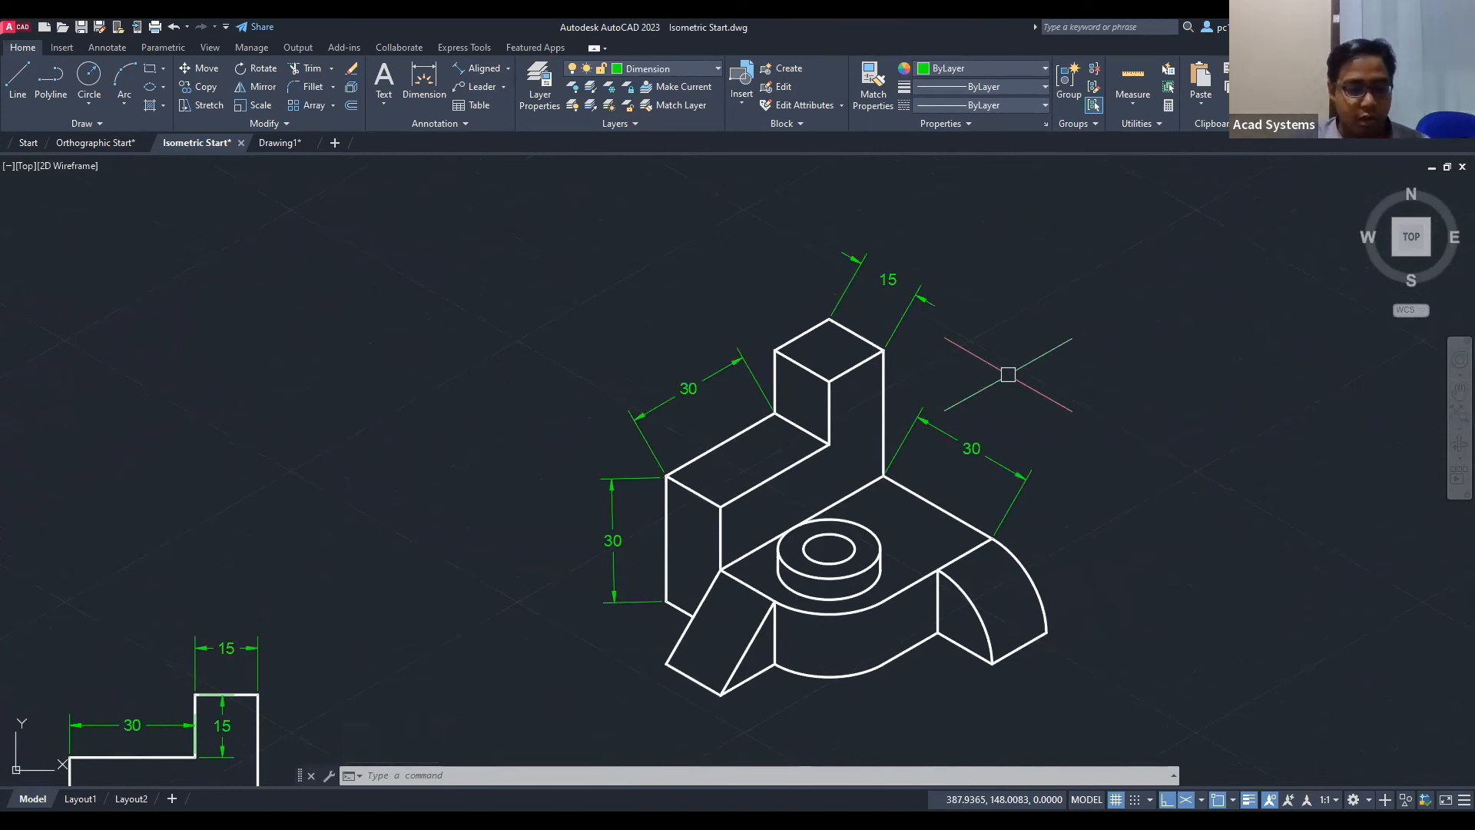
pyautogui.write('DIMe')
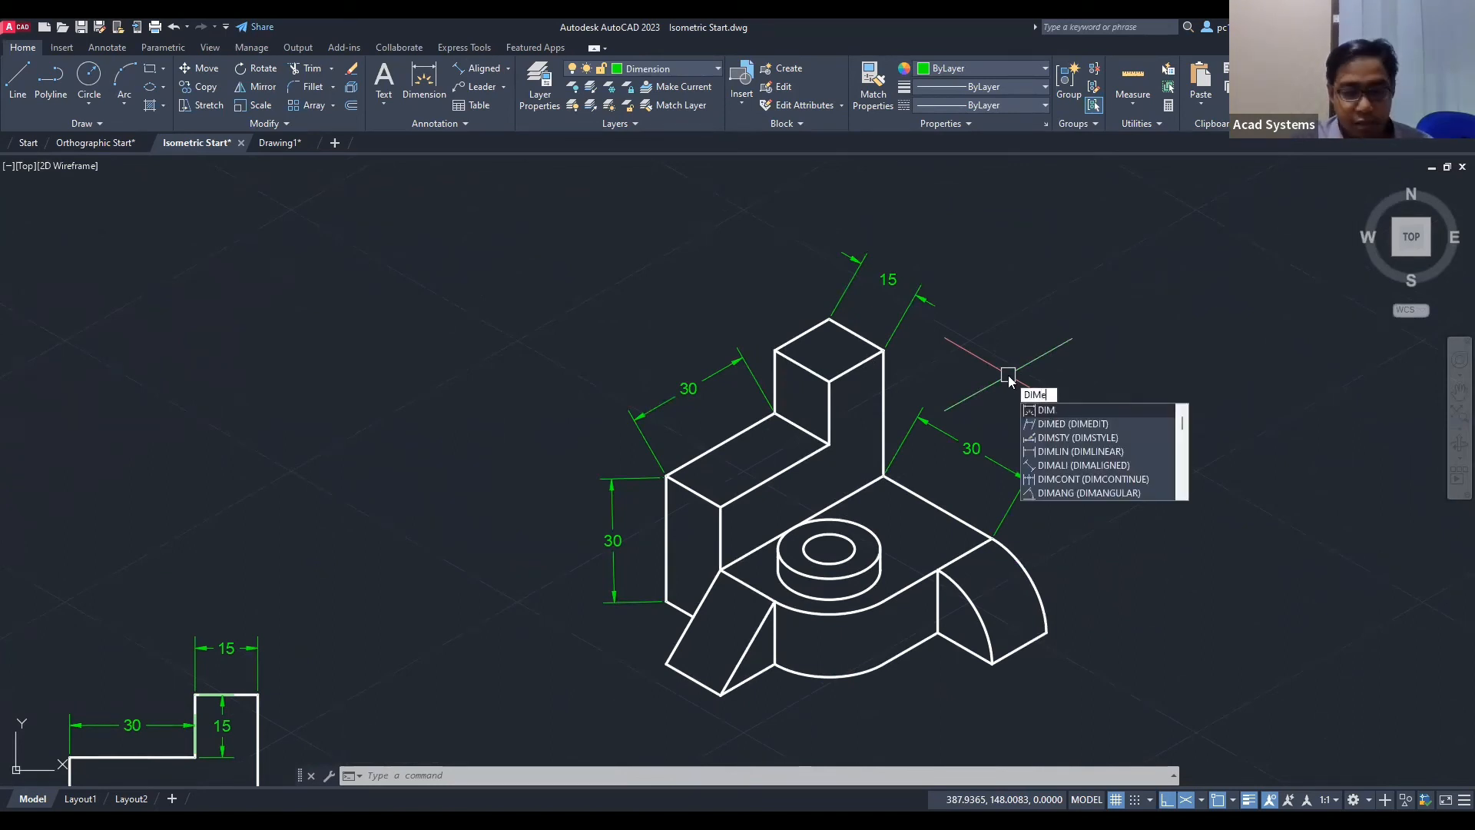
pyautogui.write('dit')
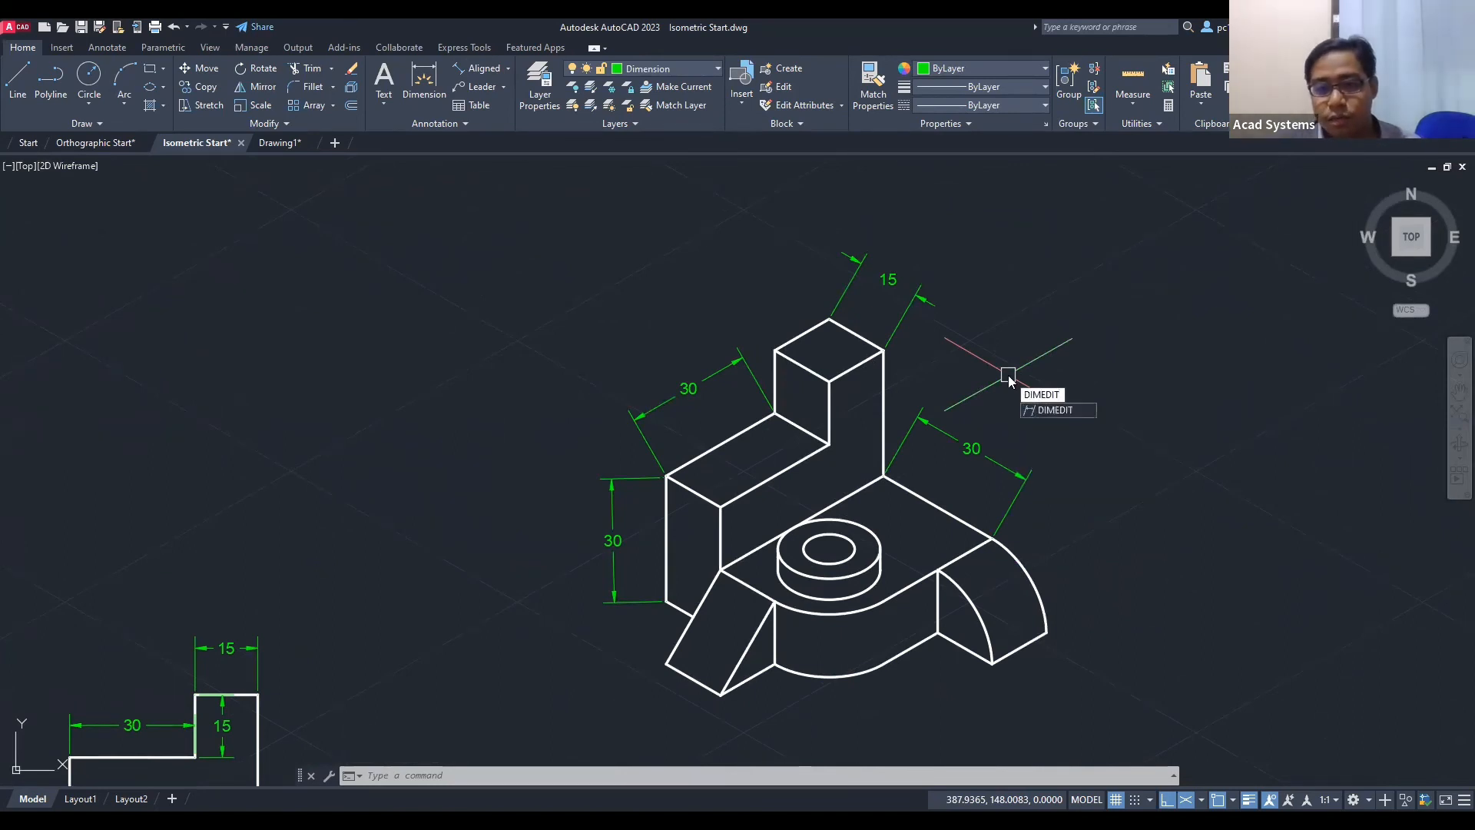
pyautogui.press('Return')
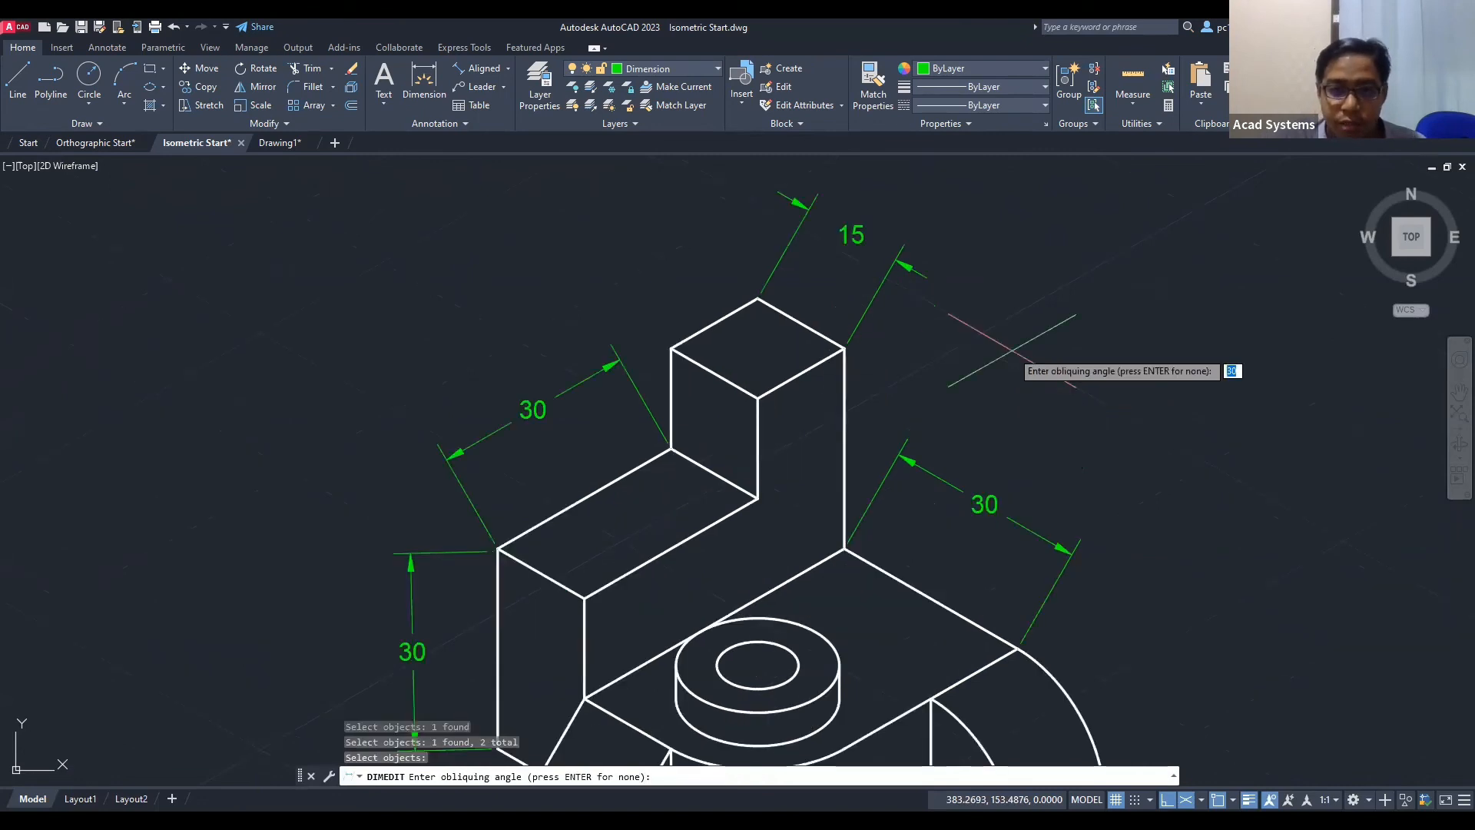
pyautogui.click(1167, 799)
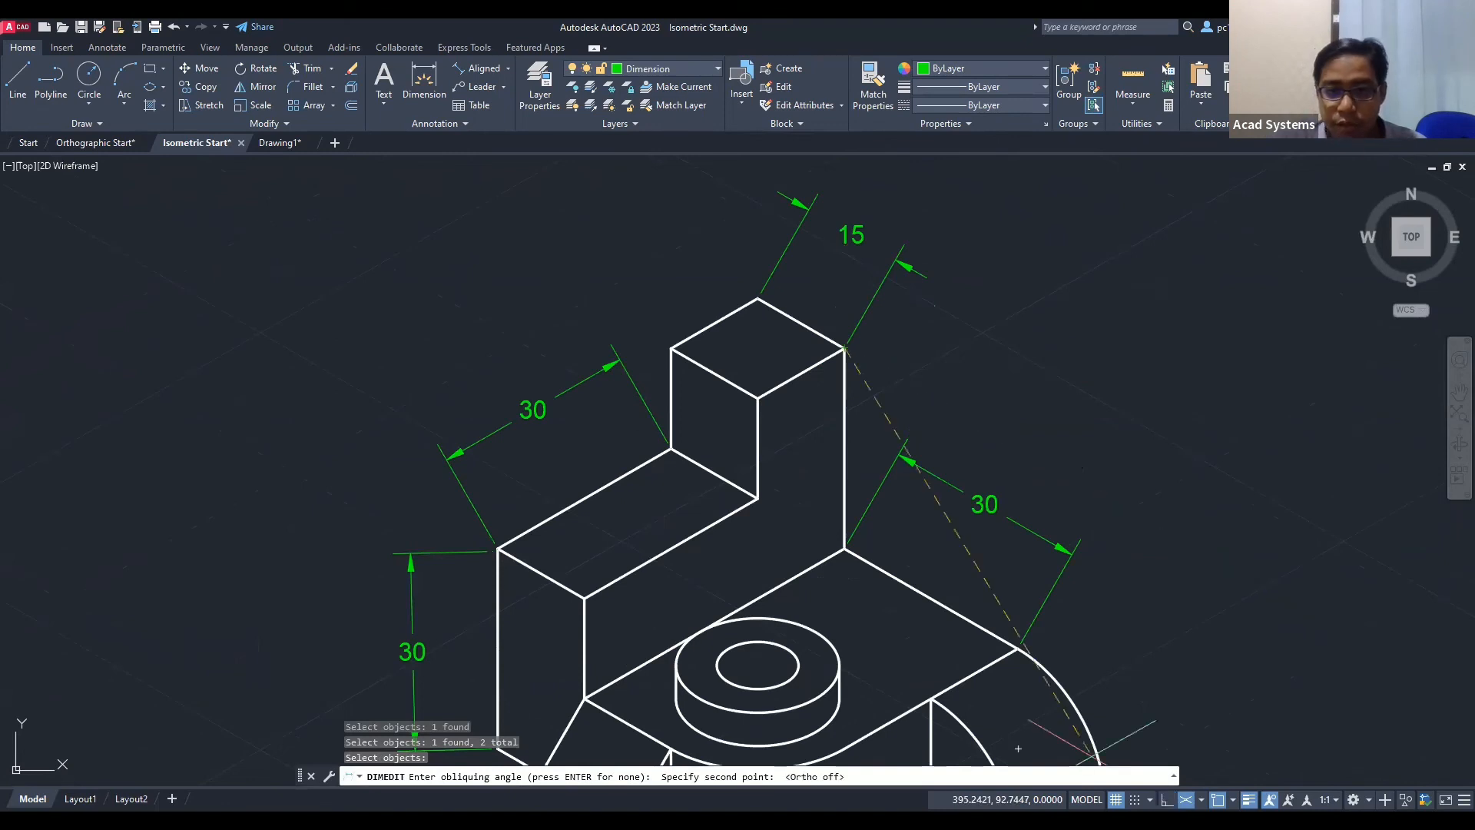
pyautogui.click(1093, 757)
pyautogui.scroll(-2, 901, 308)
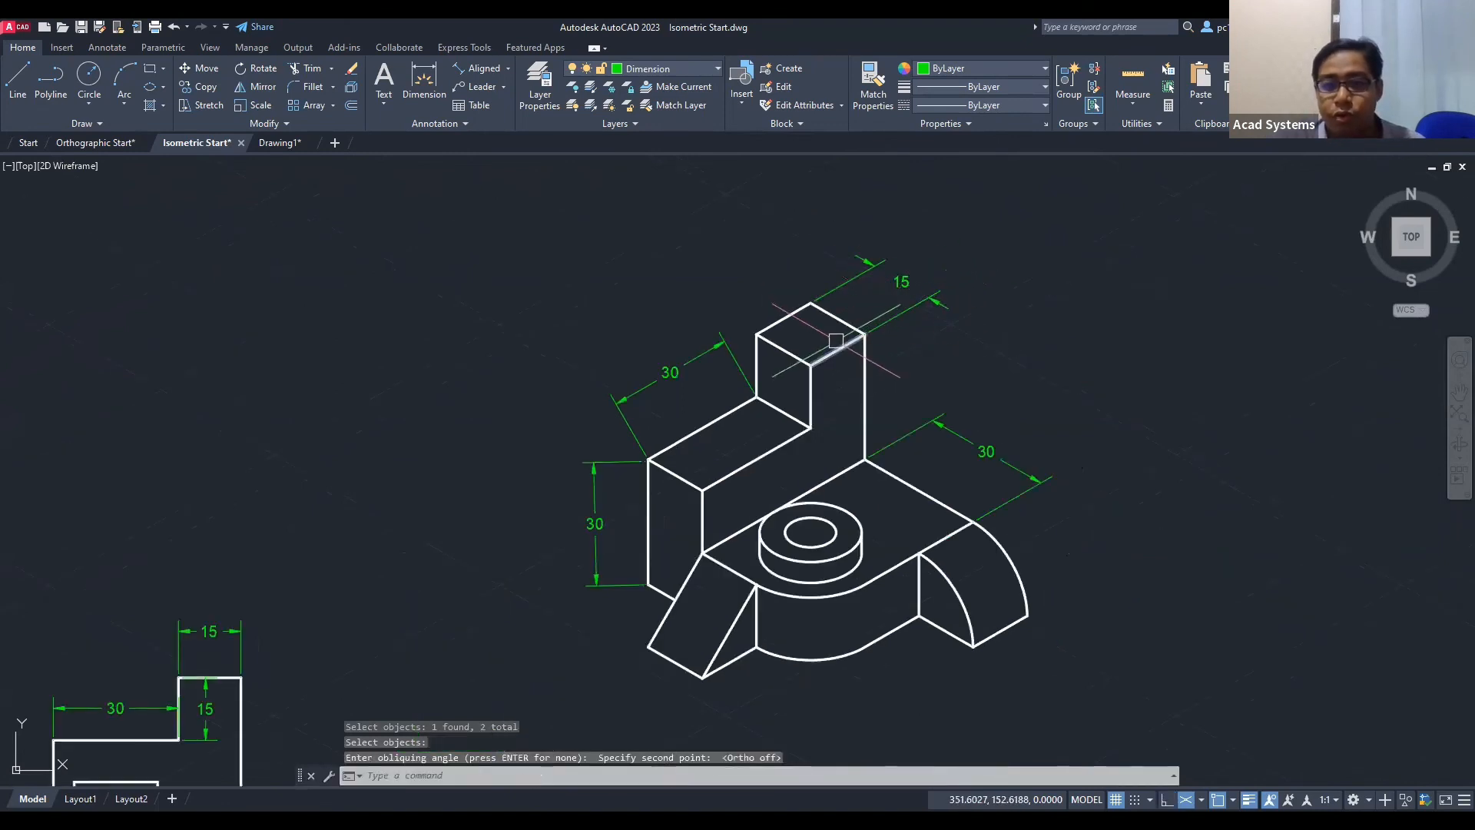
# Step: Oblique the step's upper rear edge dimension and its vertical dimension so their extension lines follow the step's short top edge
pyautogui.scroll(2, 693, 382)
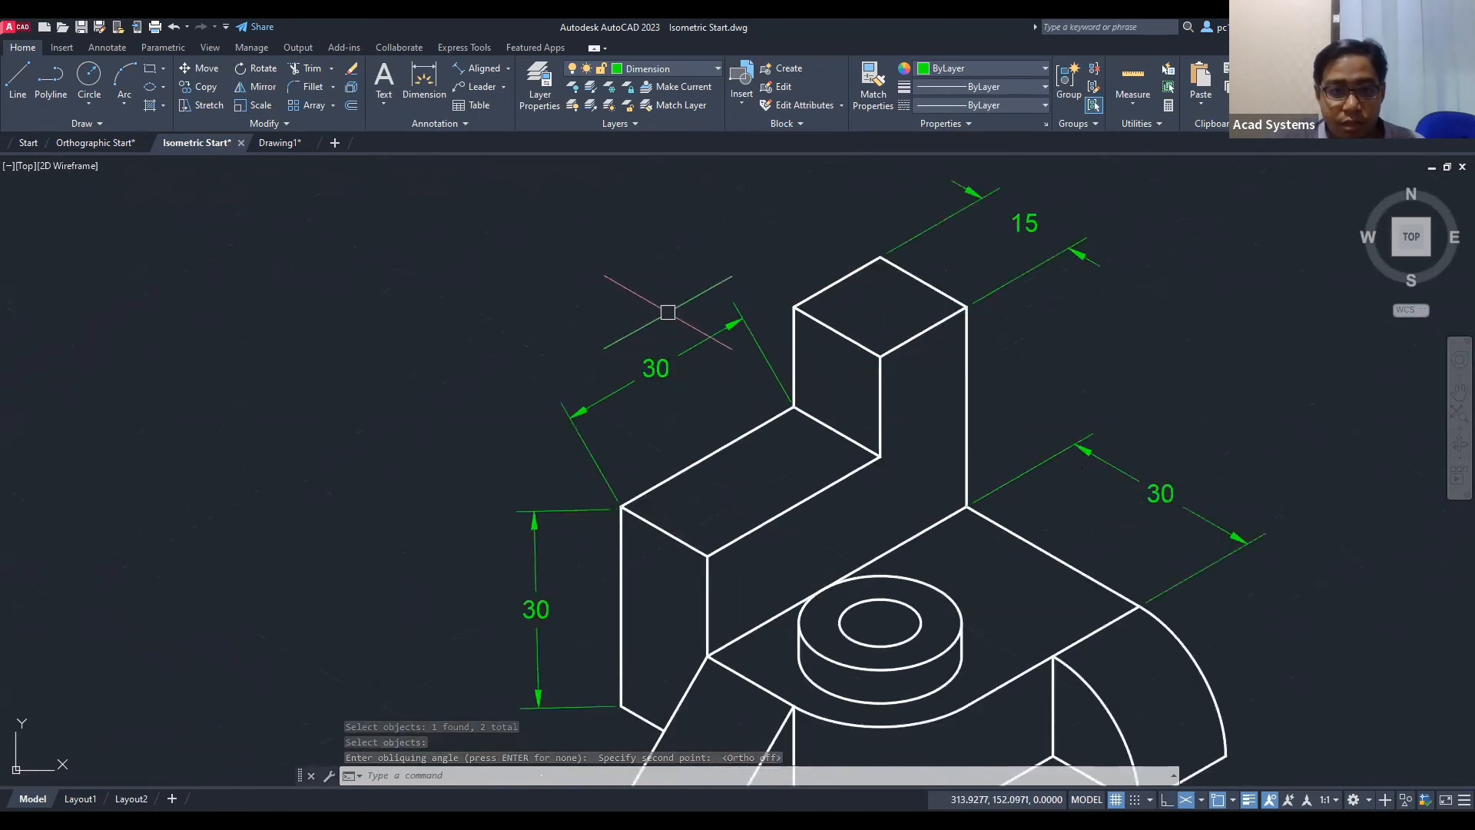
pyautogui.press('Return')
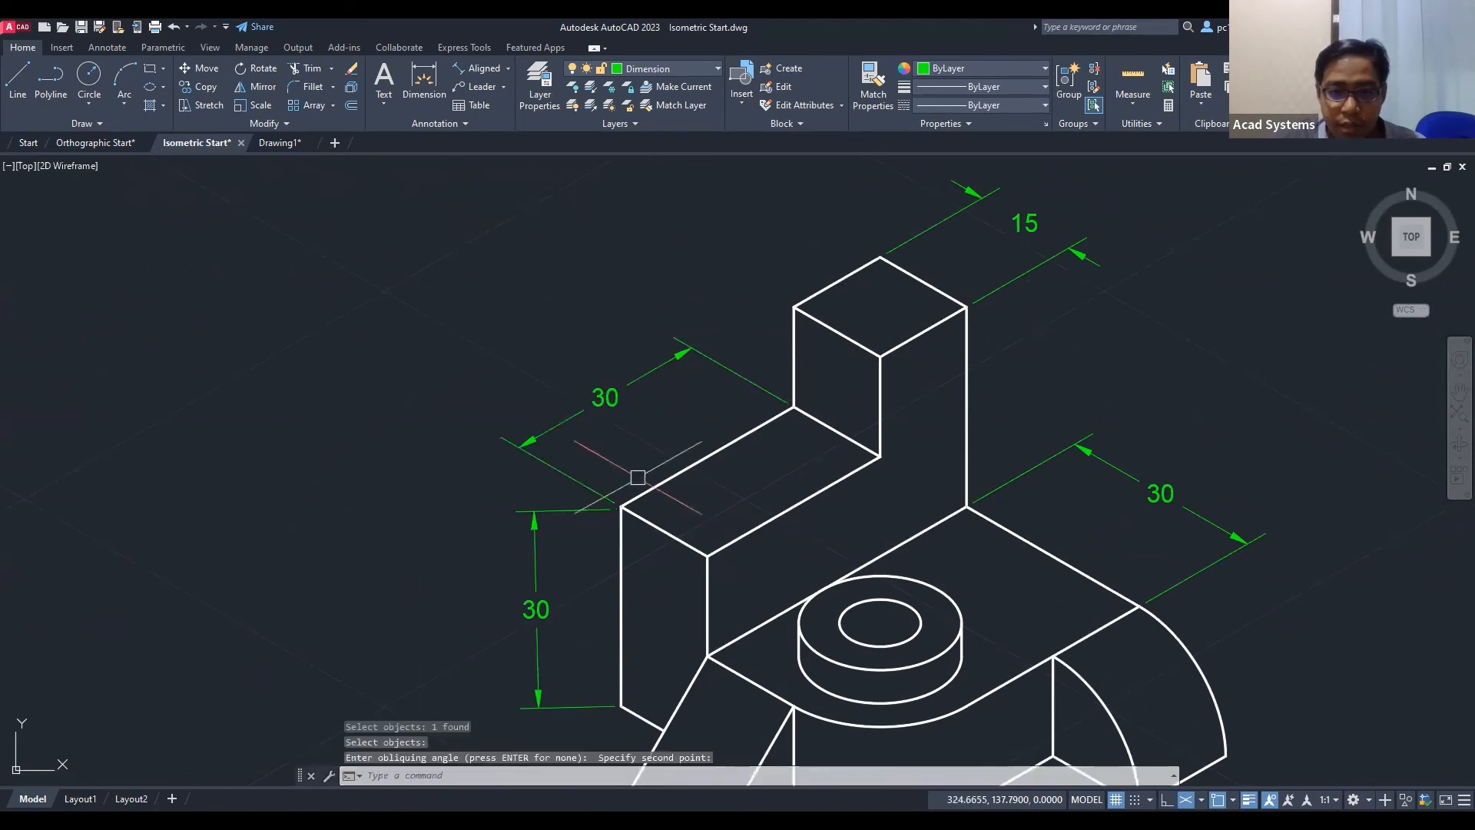
pyautogui.moveTo(691, 431); pyautogui.dragTo(686, 325, button='middle')
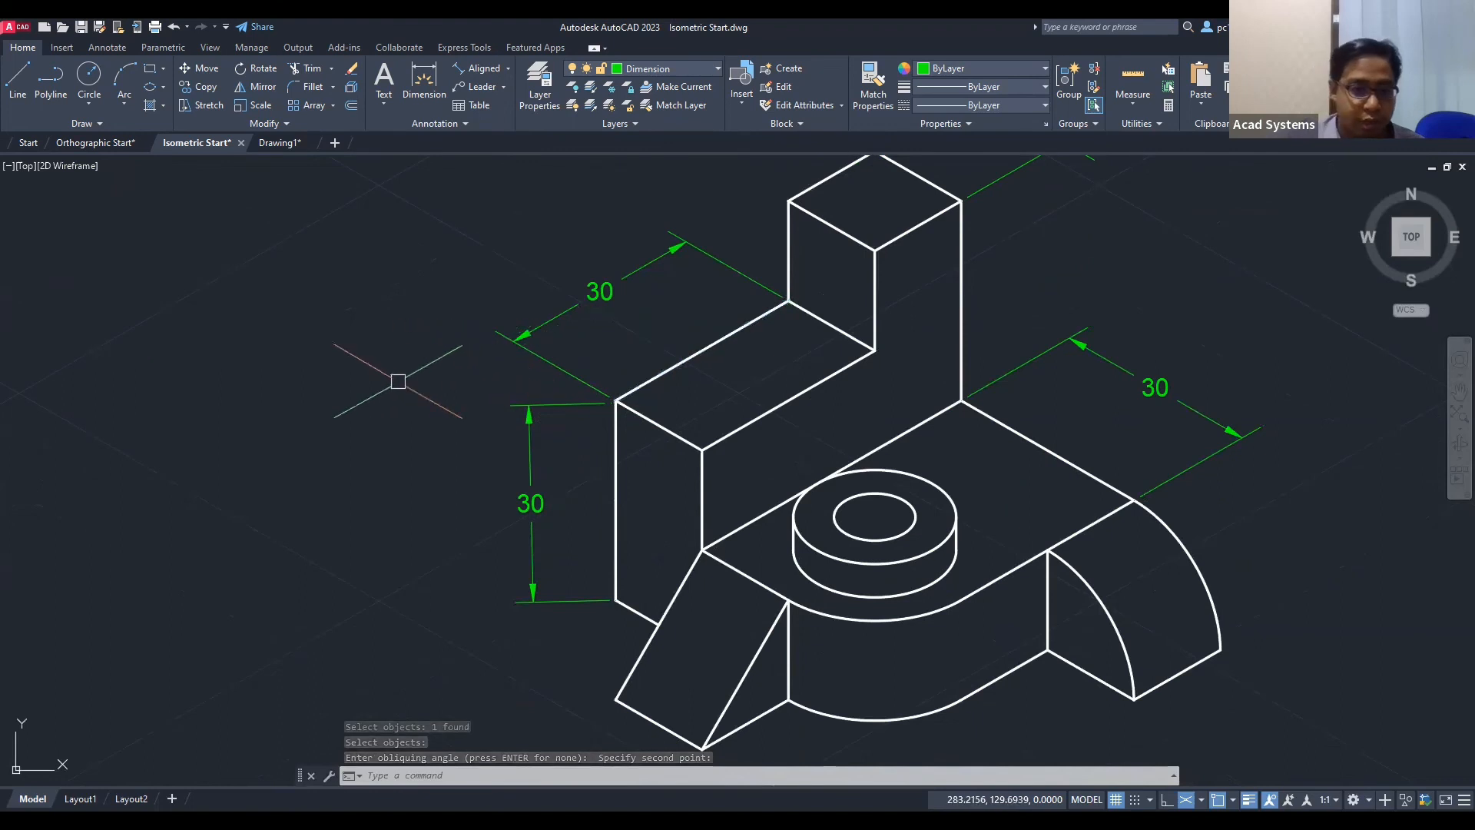
pyautogui.write('DIM')
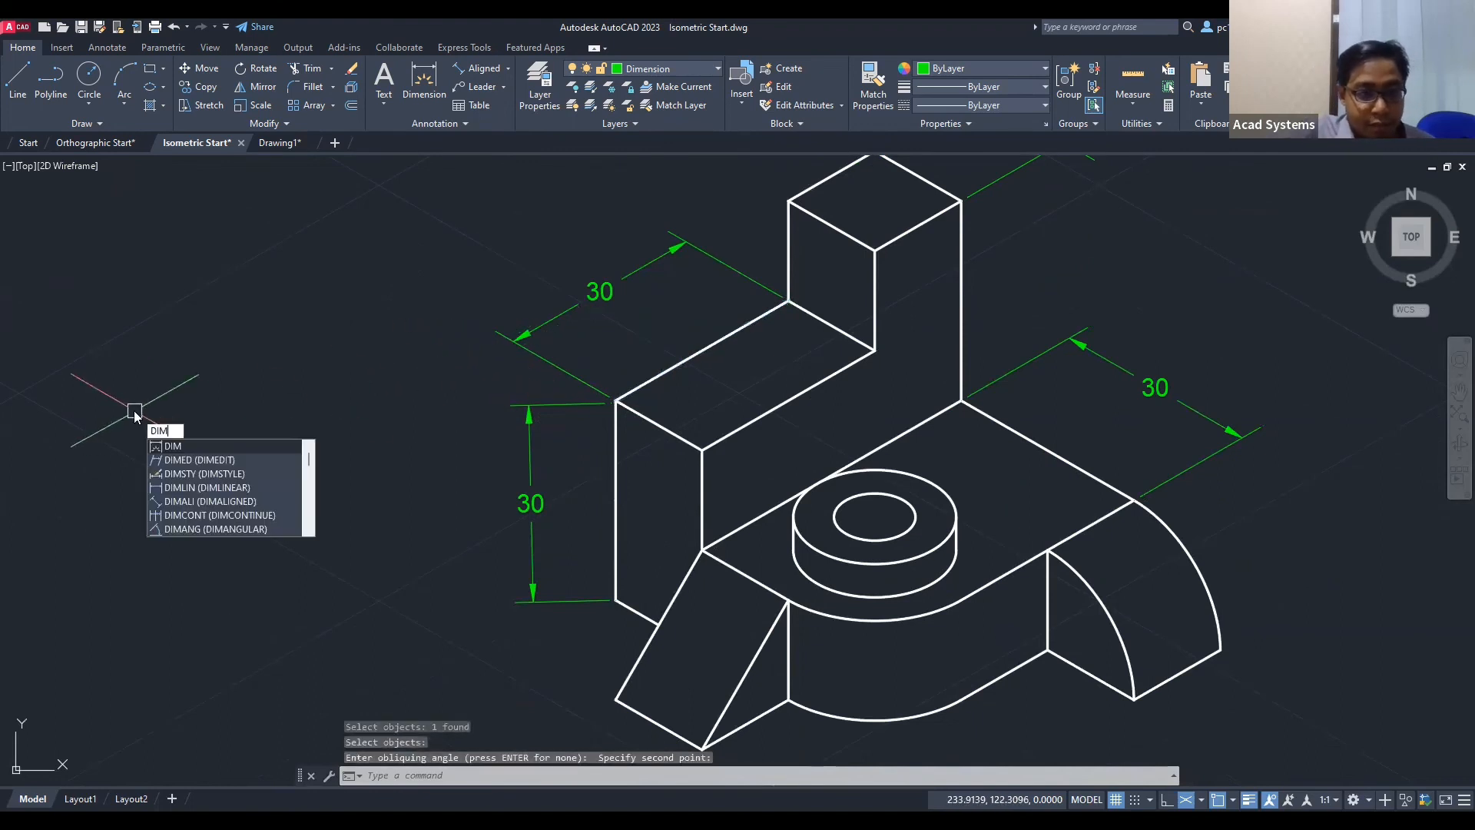
pyautogui.write('e')
pyautogui.press('Return')
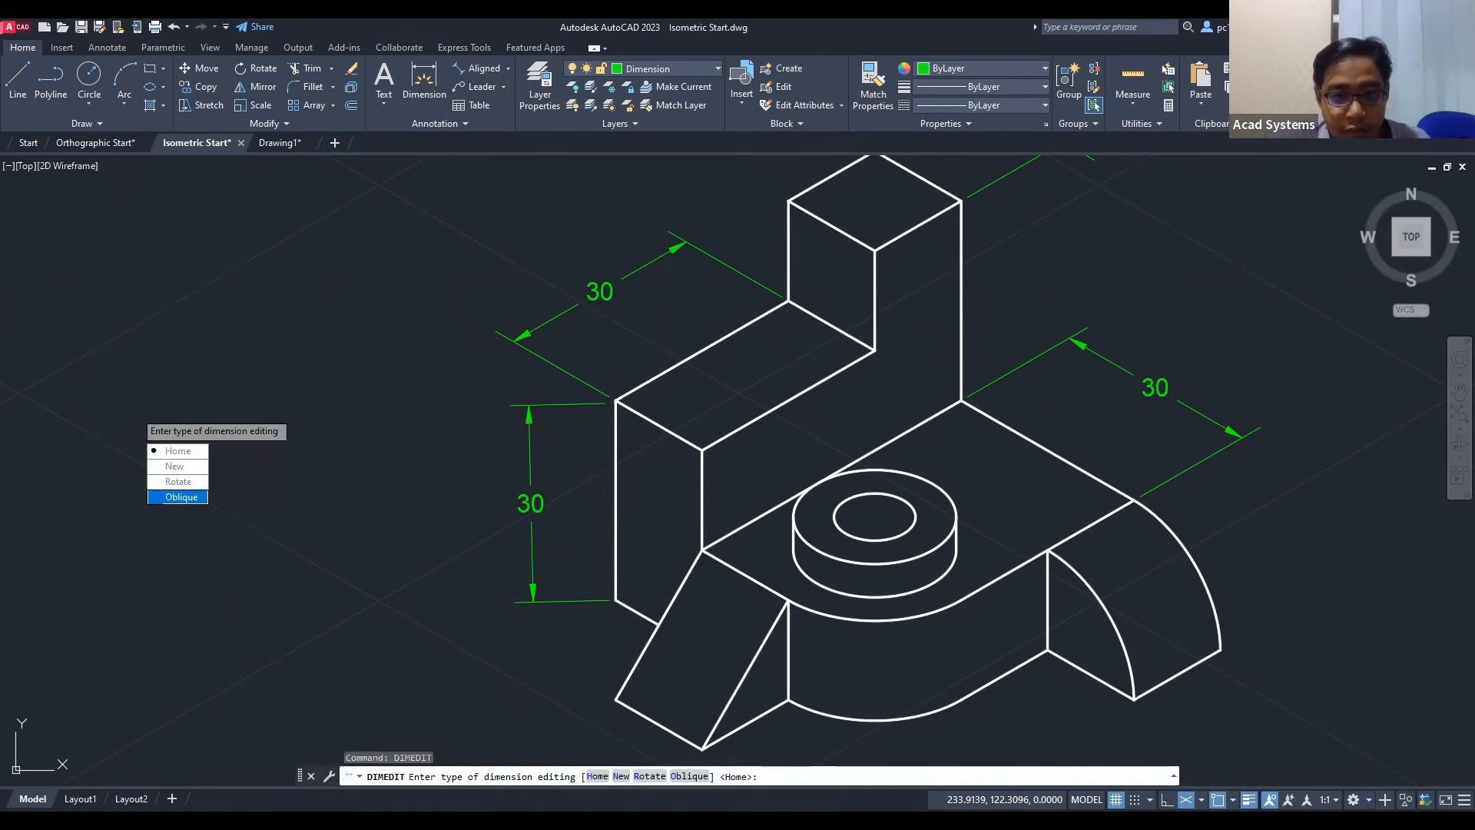
pyautogui.click(181, 496)
pyautogui.click(616, 400)
pyautogui.press('Return')
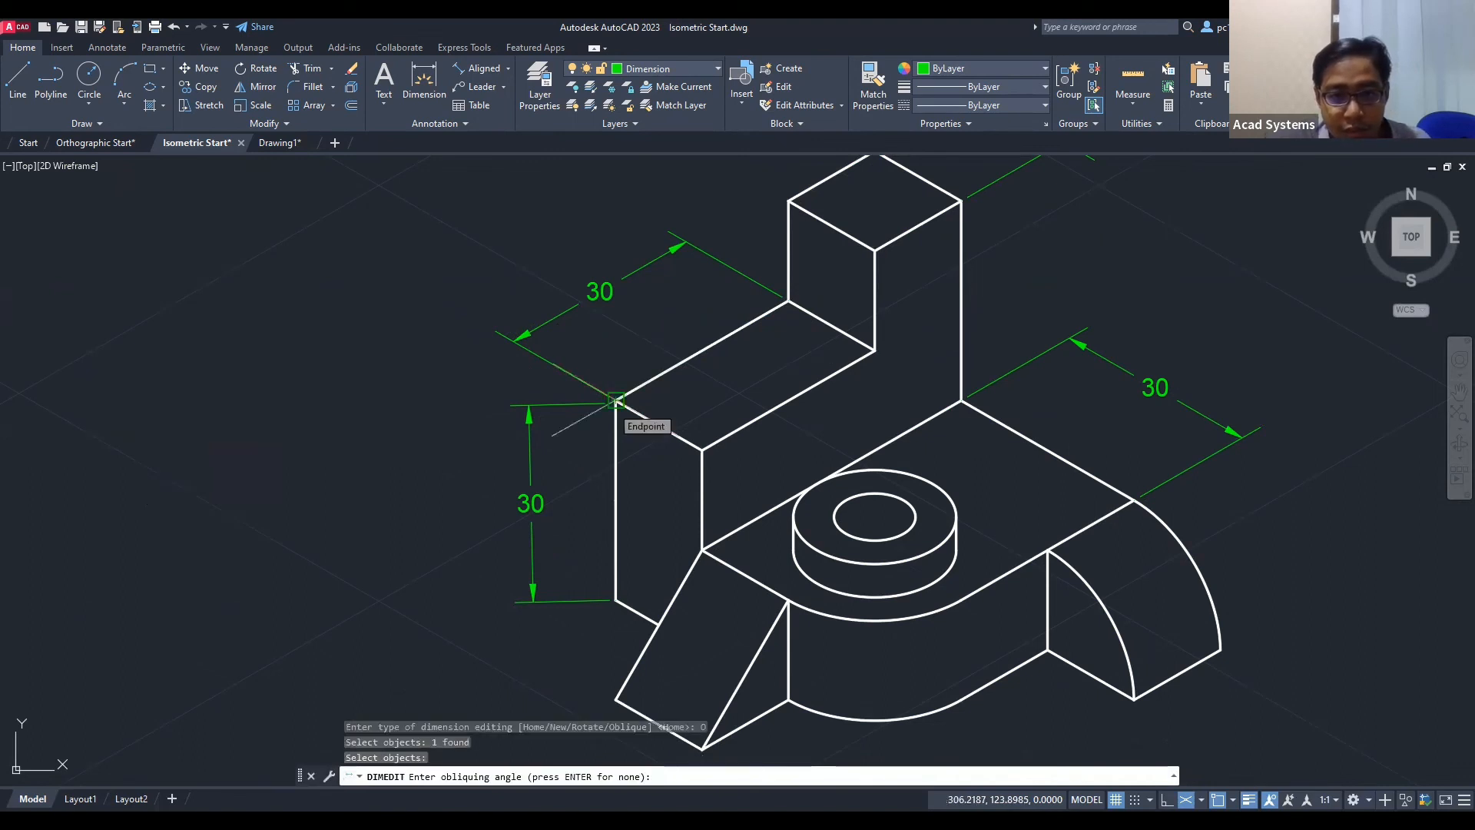
pyautogui.click(616, 400)
pyautogui.click(751, 471)
pyautogui.press('Escape')
# Step: Try to add a radius dimension to the boss's isocircle
pyautogui.scroll(-2, 751, 471)
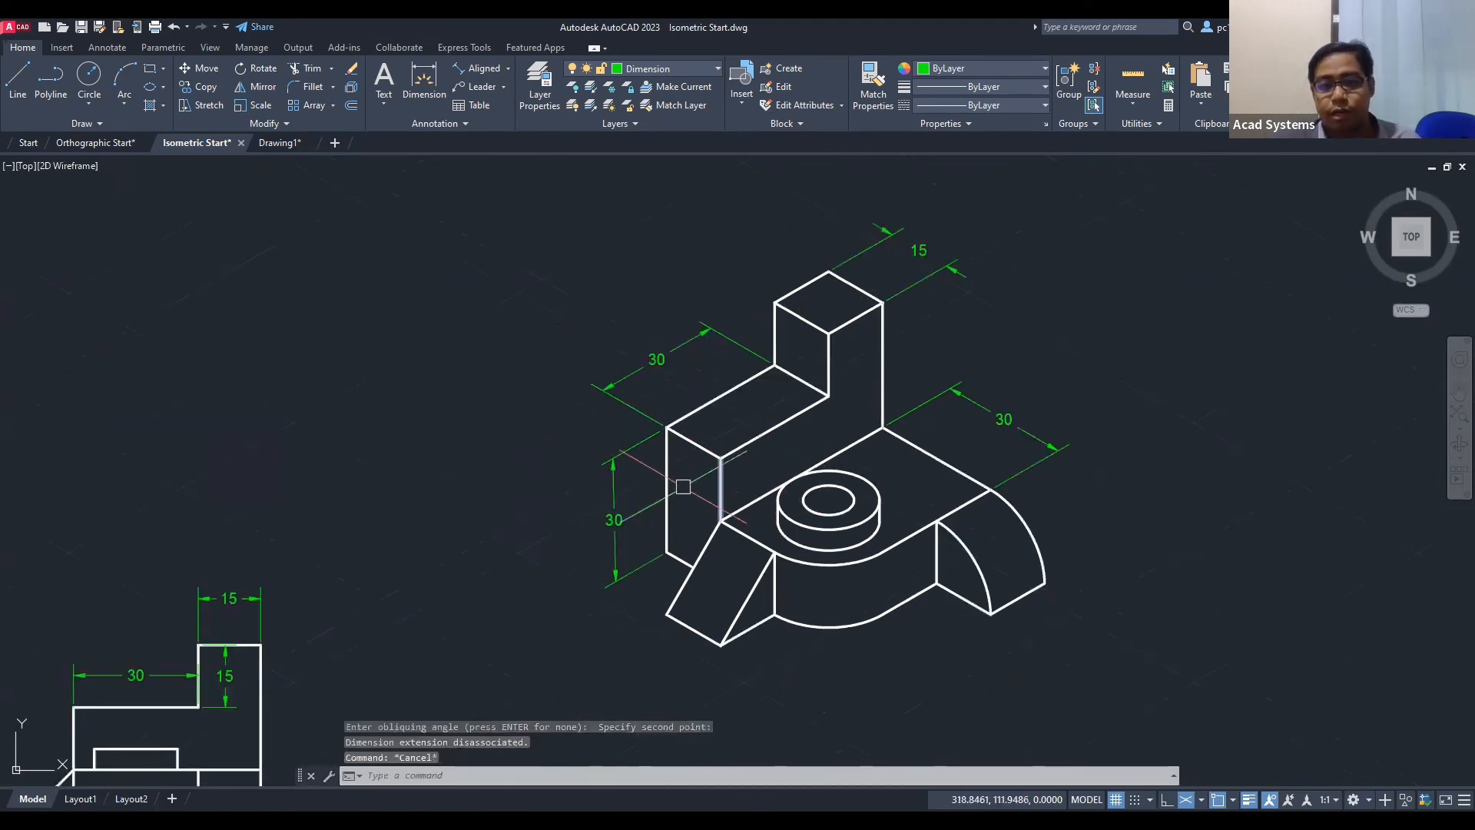
pyautogui.moveTo(627, 524); pyautogui.dragTo(562, 550, button='middle')
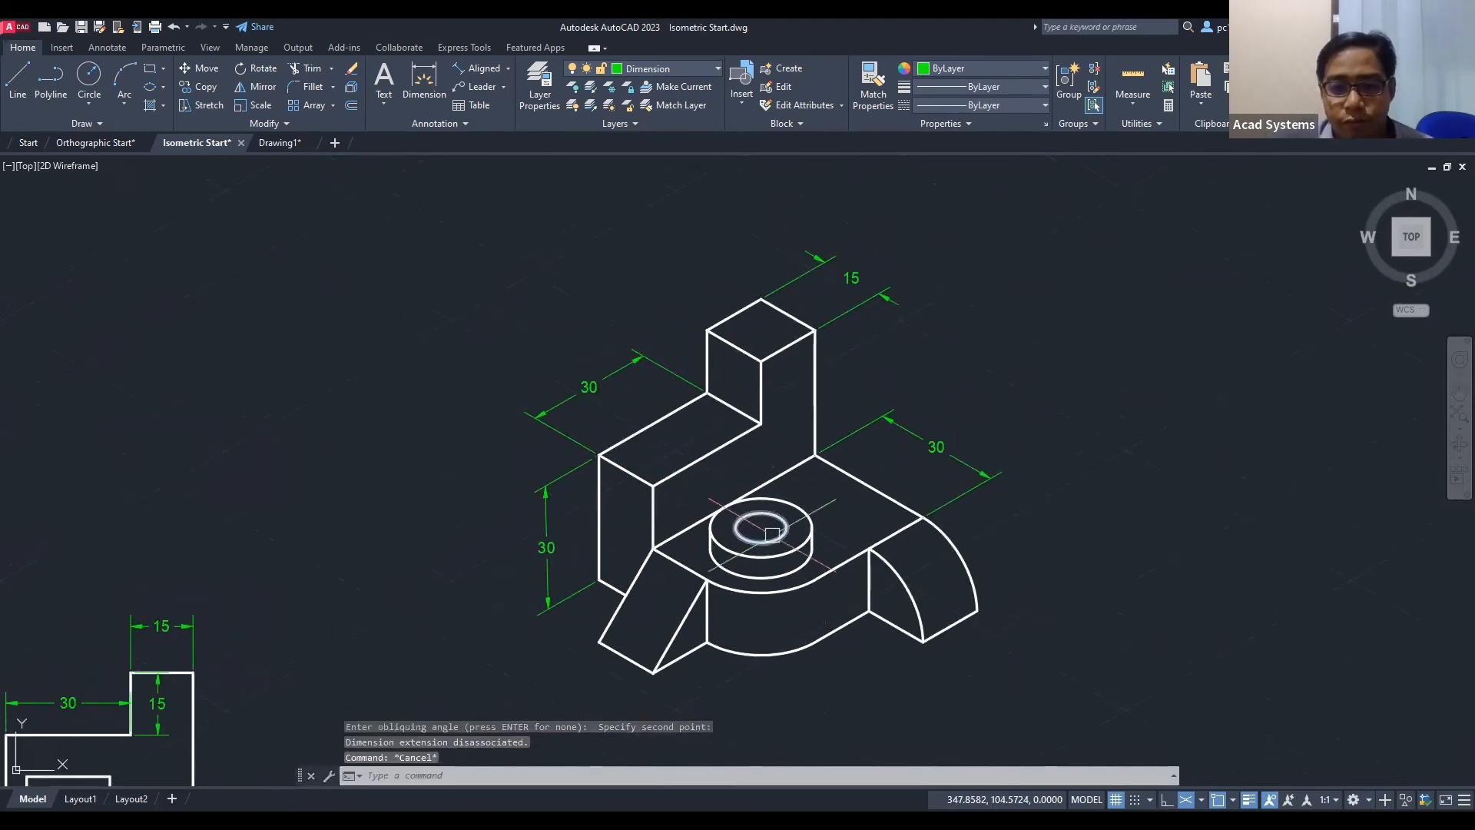
pyautogui.scroll(2, 756, 523)
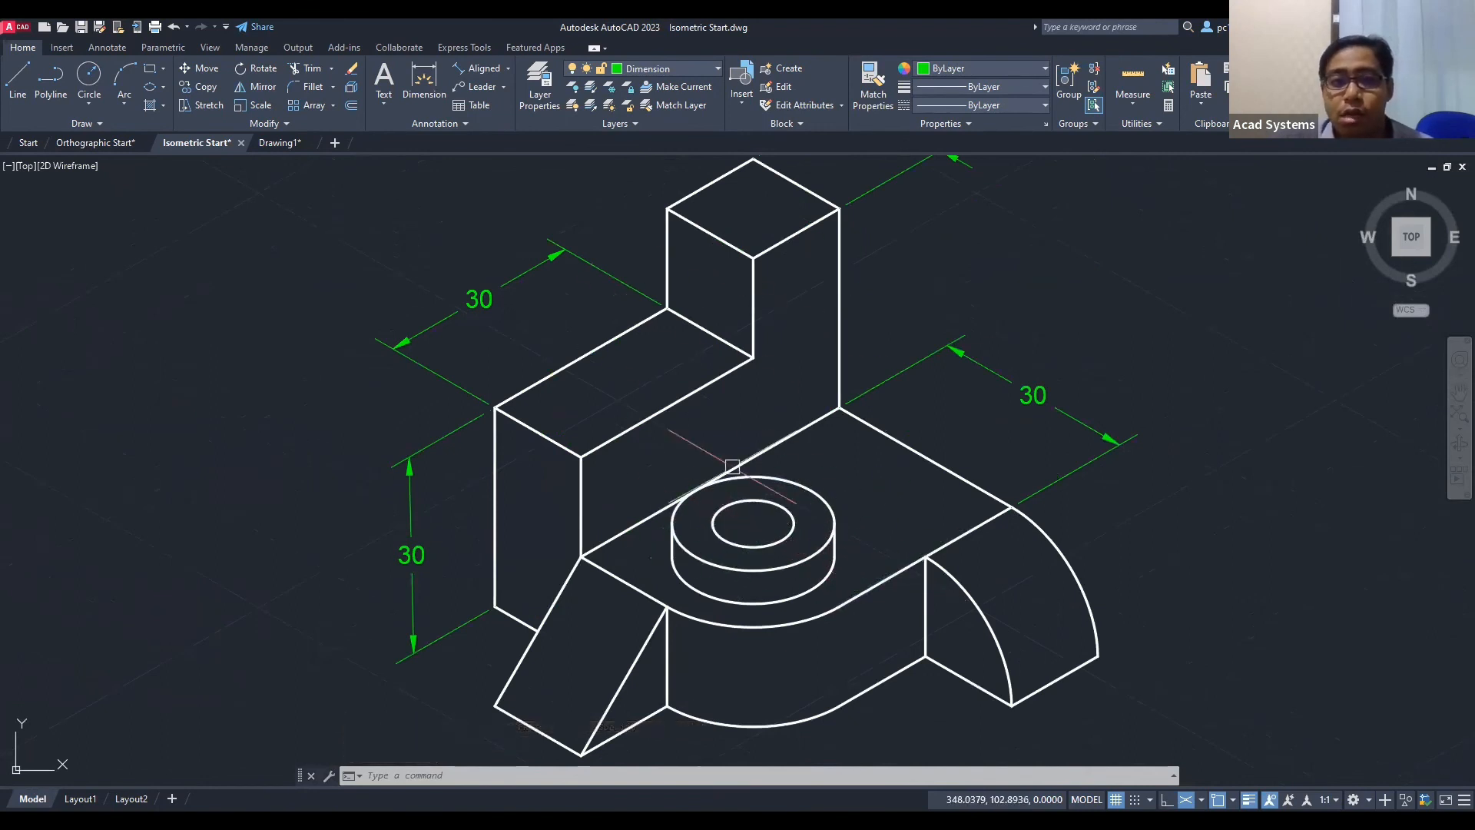
pyautogui.click(508, 69)
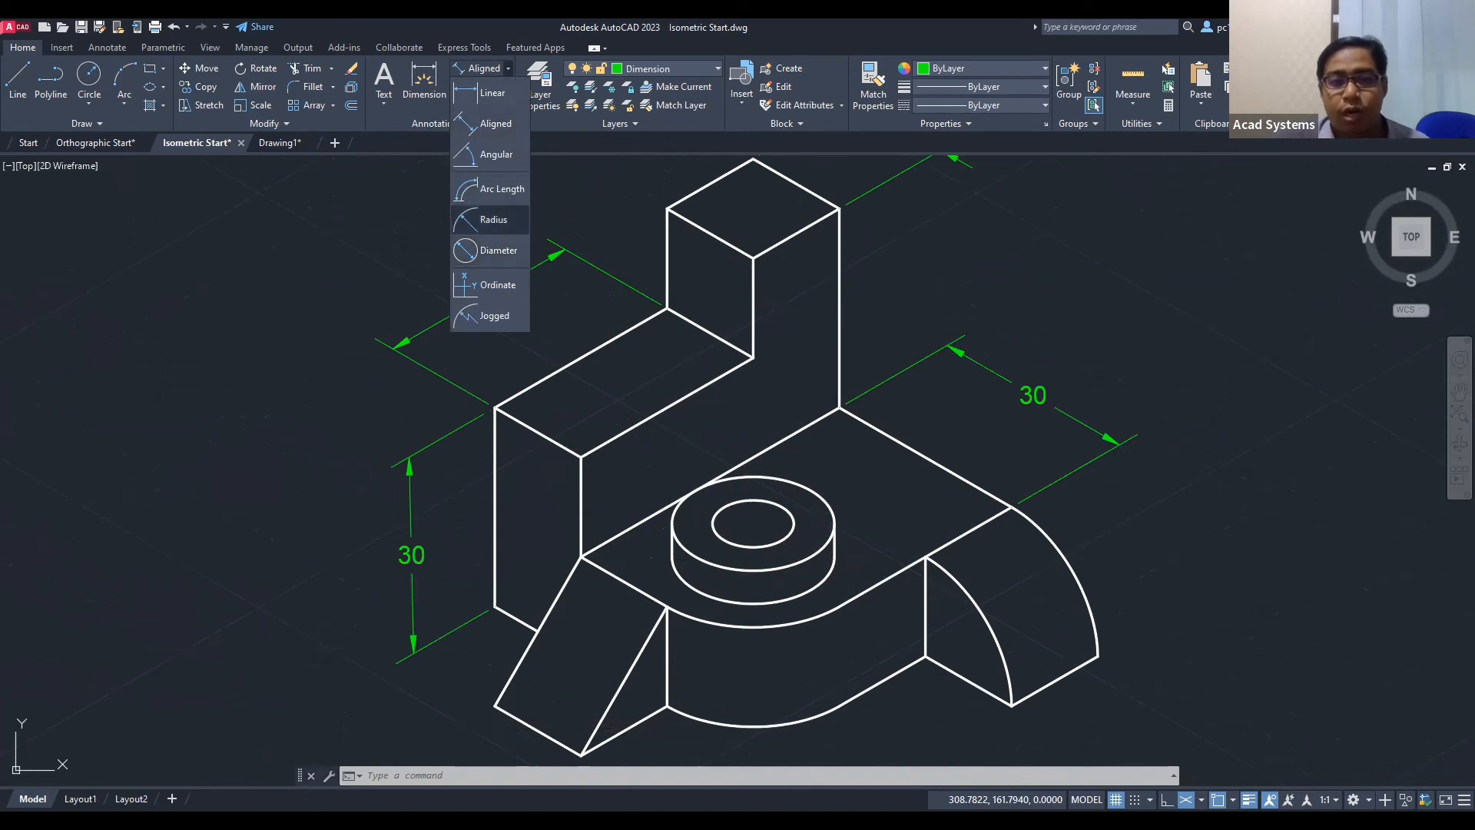
pyautogui.press('Escape')
pyautogui.press('Escape')
pyautogui.press('Escape')
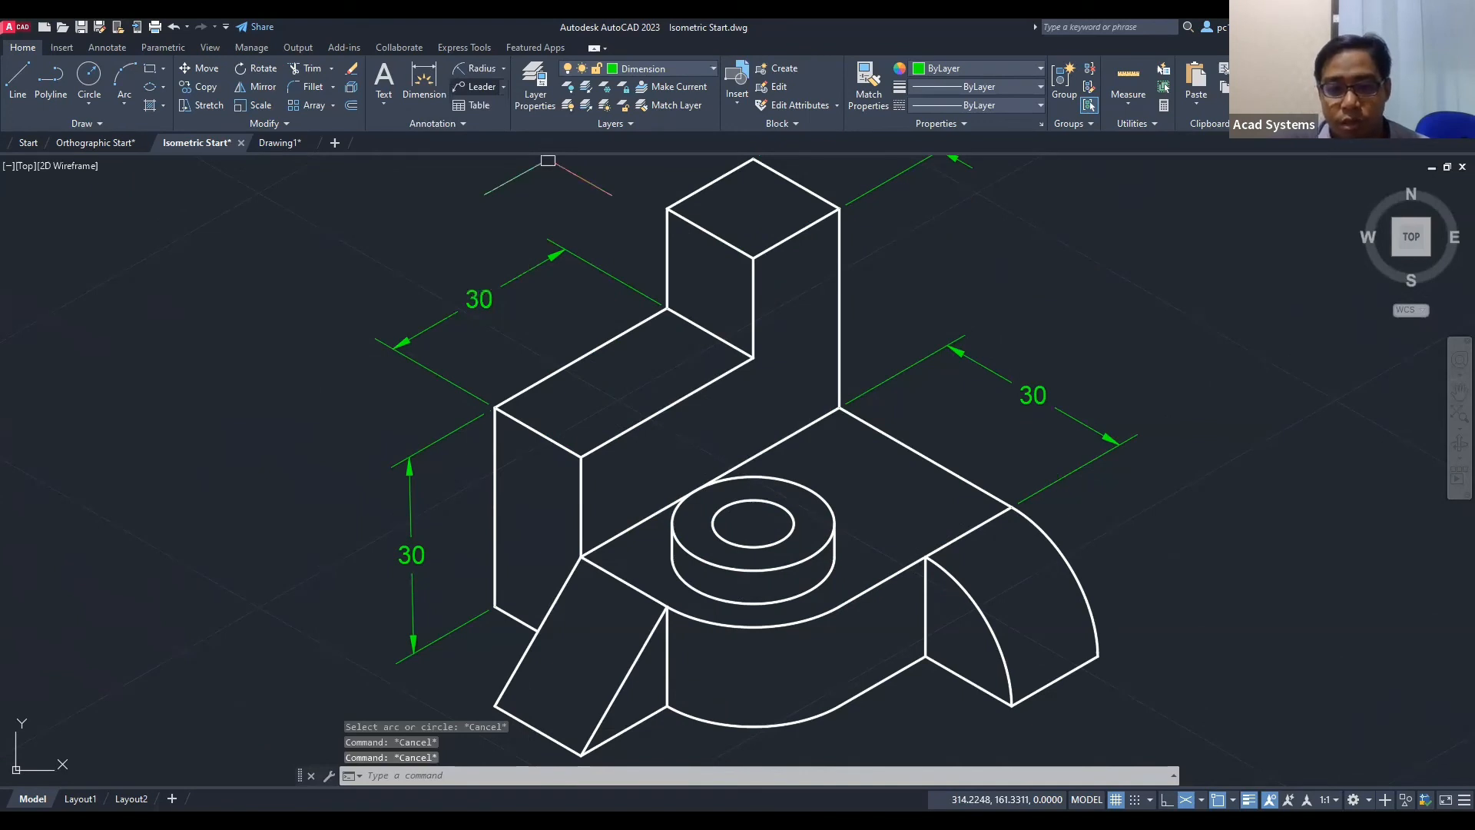
# Step: Add a leader with the text R10 pointing to the outer edge of the boss's top isocircle
pyautogui.click(481, 87)
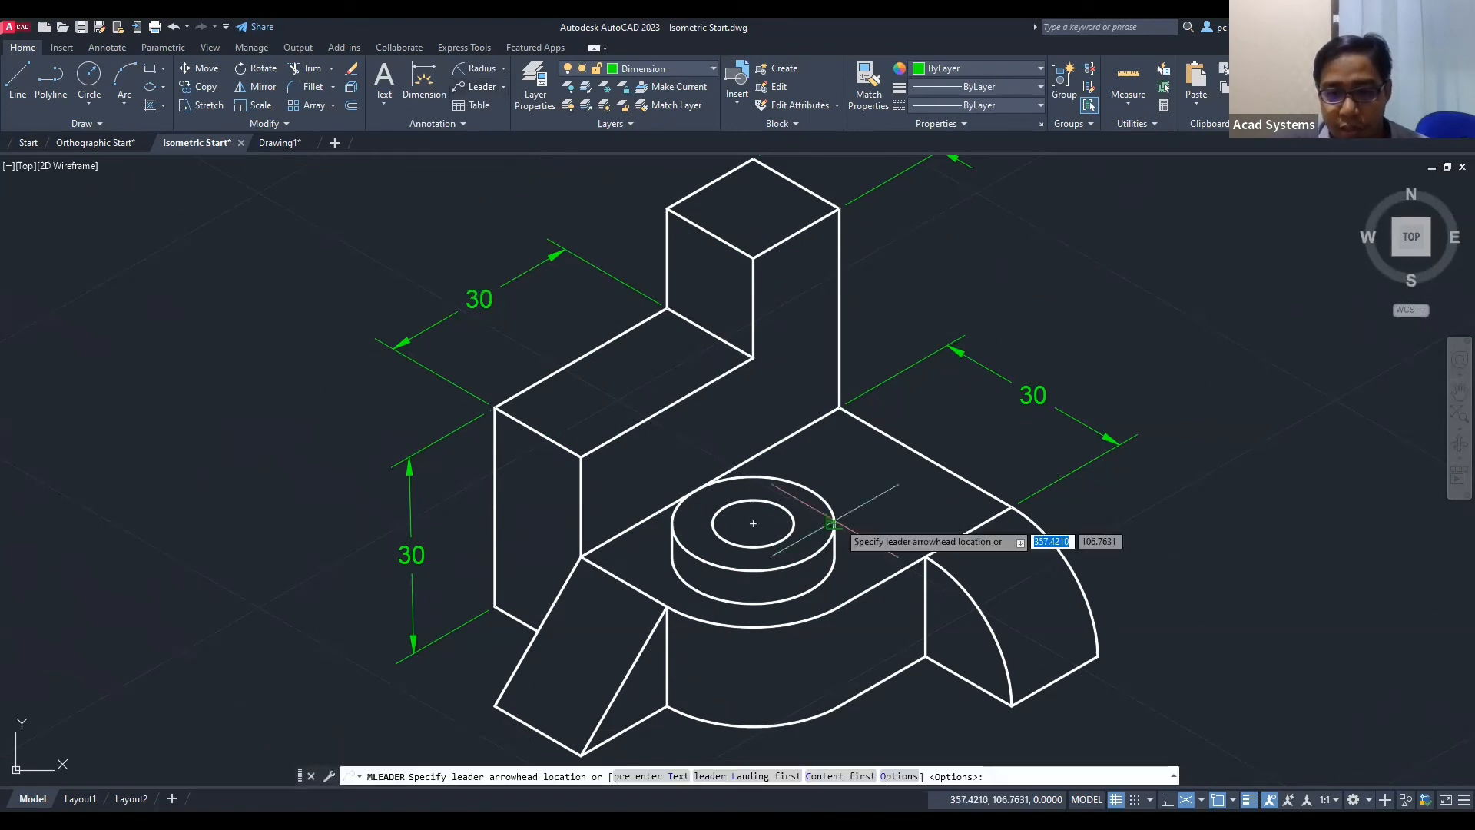
pyautogui.click(834, 522)
pyautogui.click(881, 497)
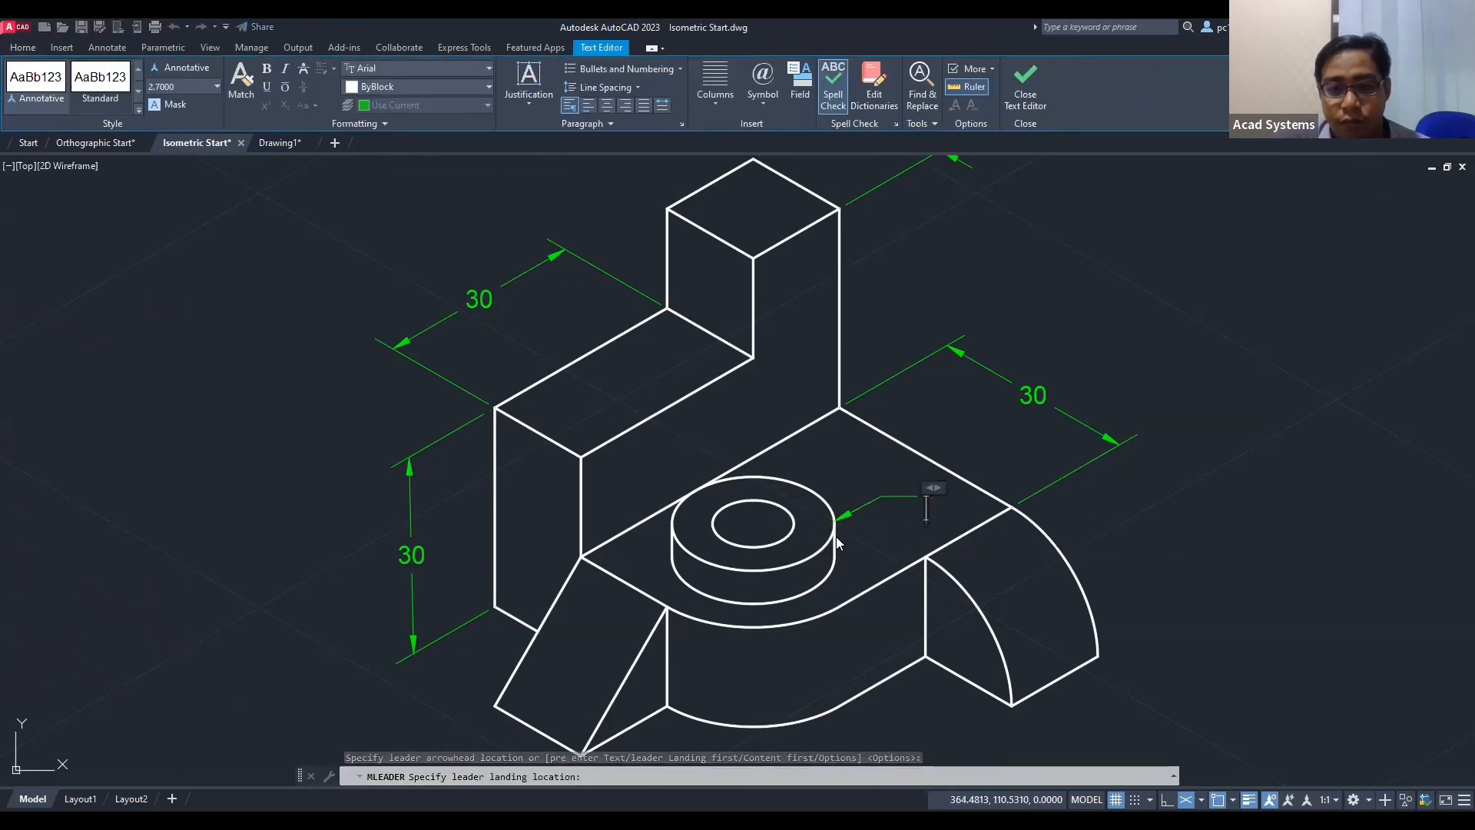
pyautogui.write('R10')
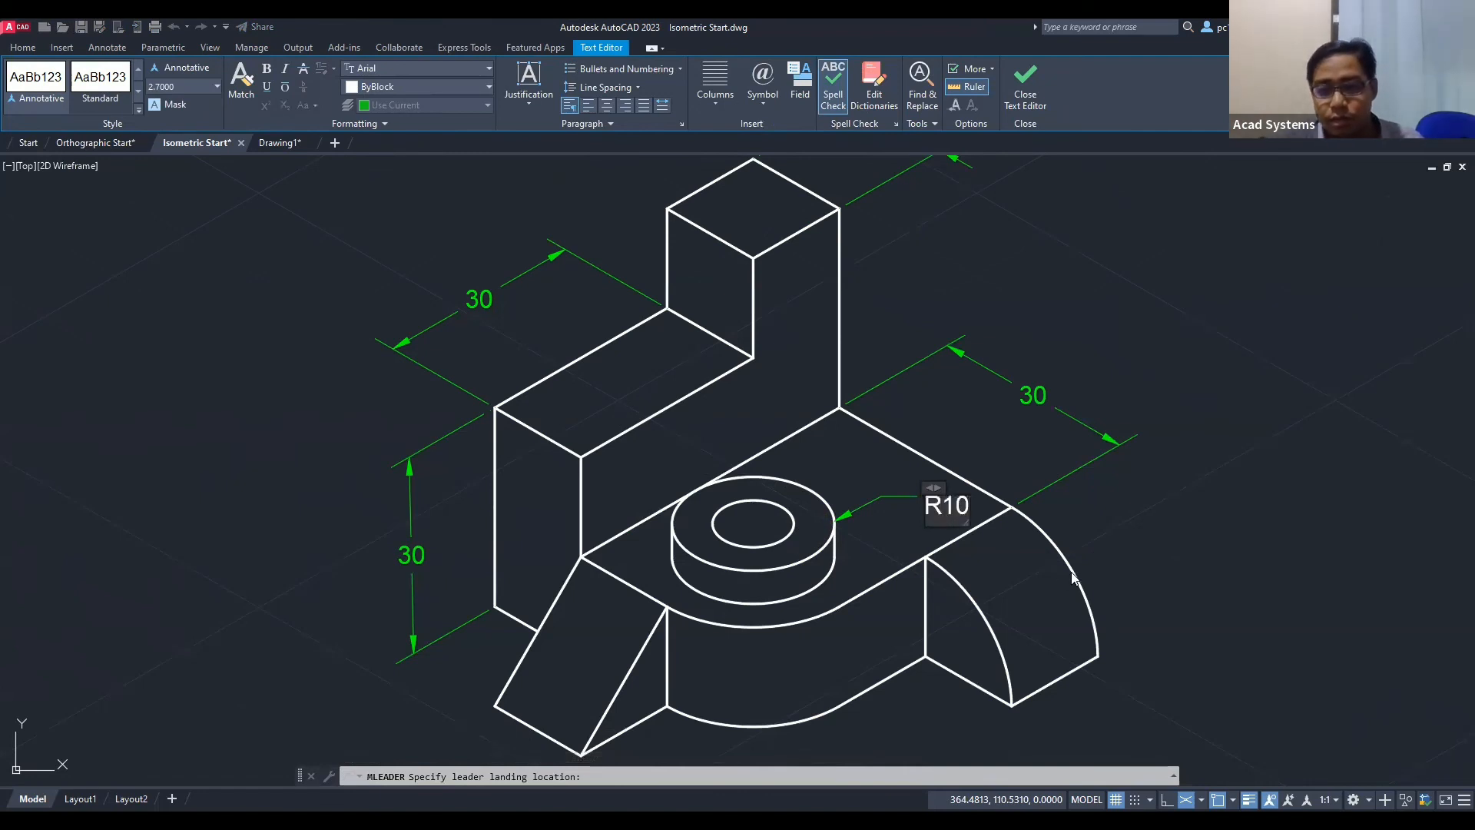
pyautogui.click(970, 507)
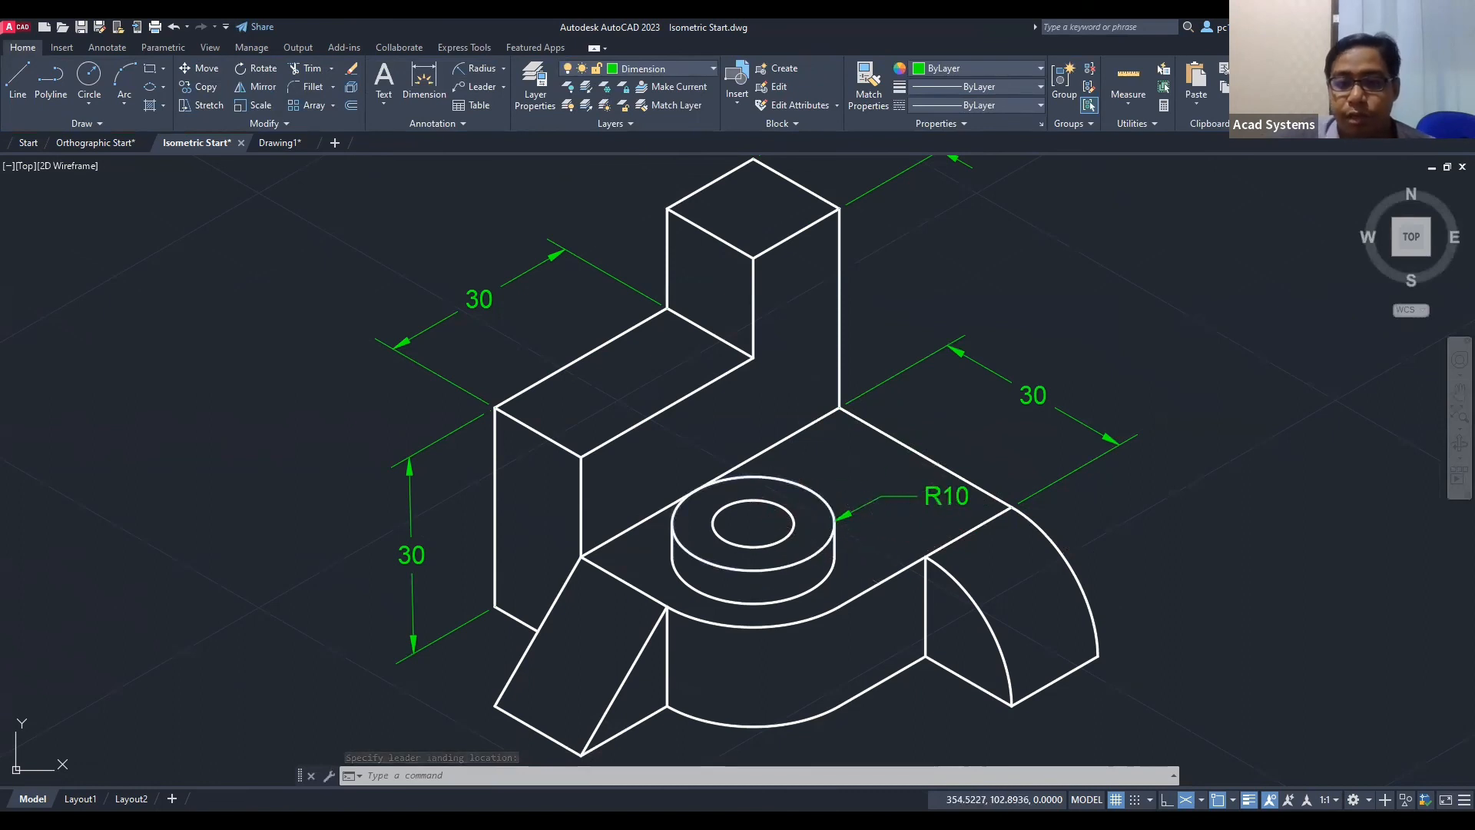
pyautogui.click(835, 530)
pyautogui.scroll(-2, 906, 452)
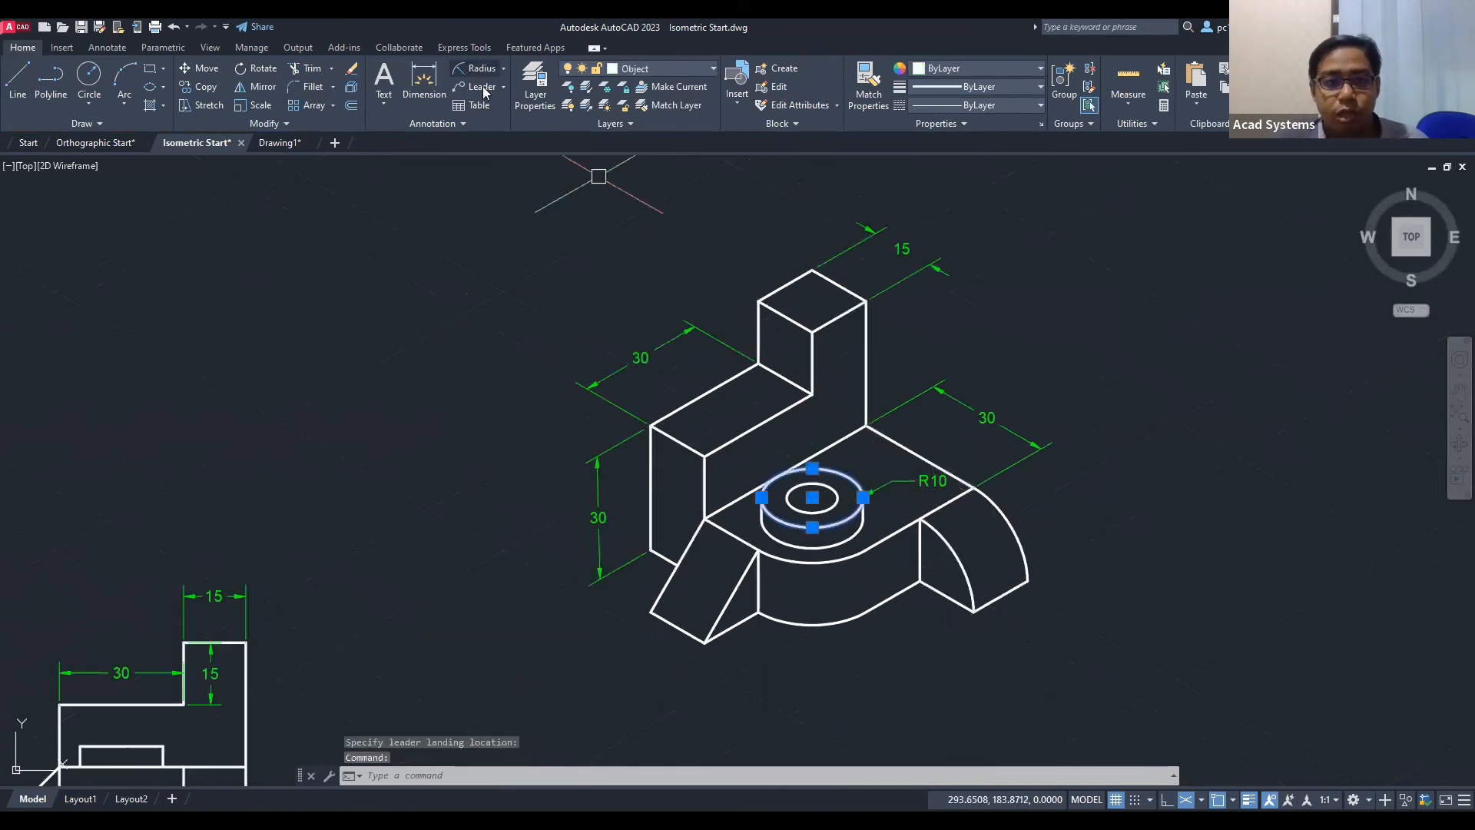
pyautogui.press('Escape')
pyautogui.press('Escape')
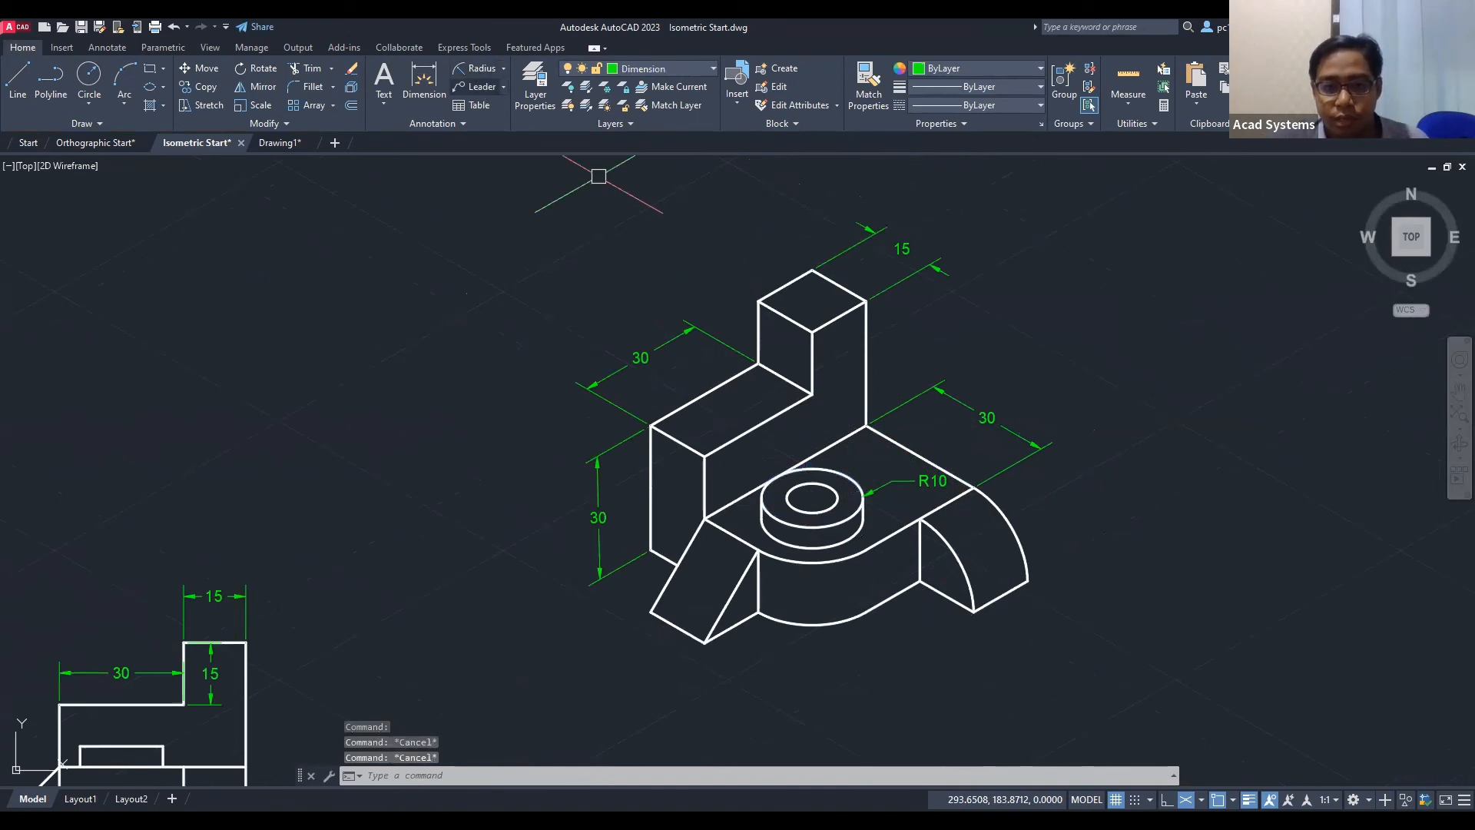
# Step: Compare the Orthographic Start and Isometric Start drawings, orbiting the isometric drawing to examine whether it is flat
pyautogui.scroll(-2, 806, 551)
pyautogui.moveTo(653, 538)
pyautogui.mouseDown(button='middle')
pyautogui.moveTo(750, 493)
pyautogui.moveTo(730, 484)
pyautogui.mouseUp(button='middle')
pyautogui.scroll(2, 768, 480)
pyautogui.scroll(-2, 845, 464)
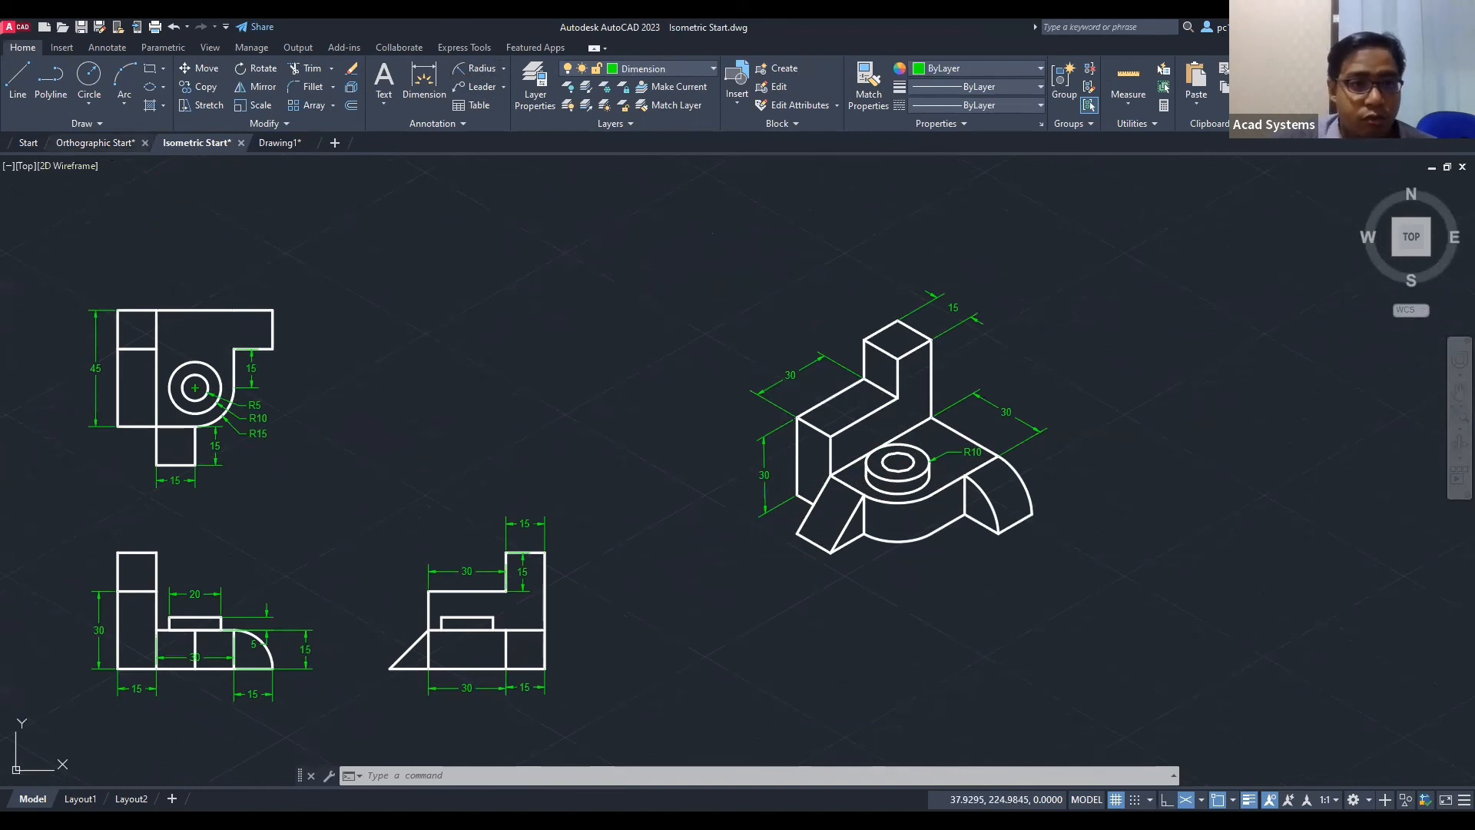
pyautogui.click(106, 144)
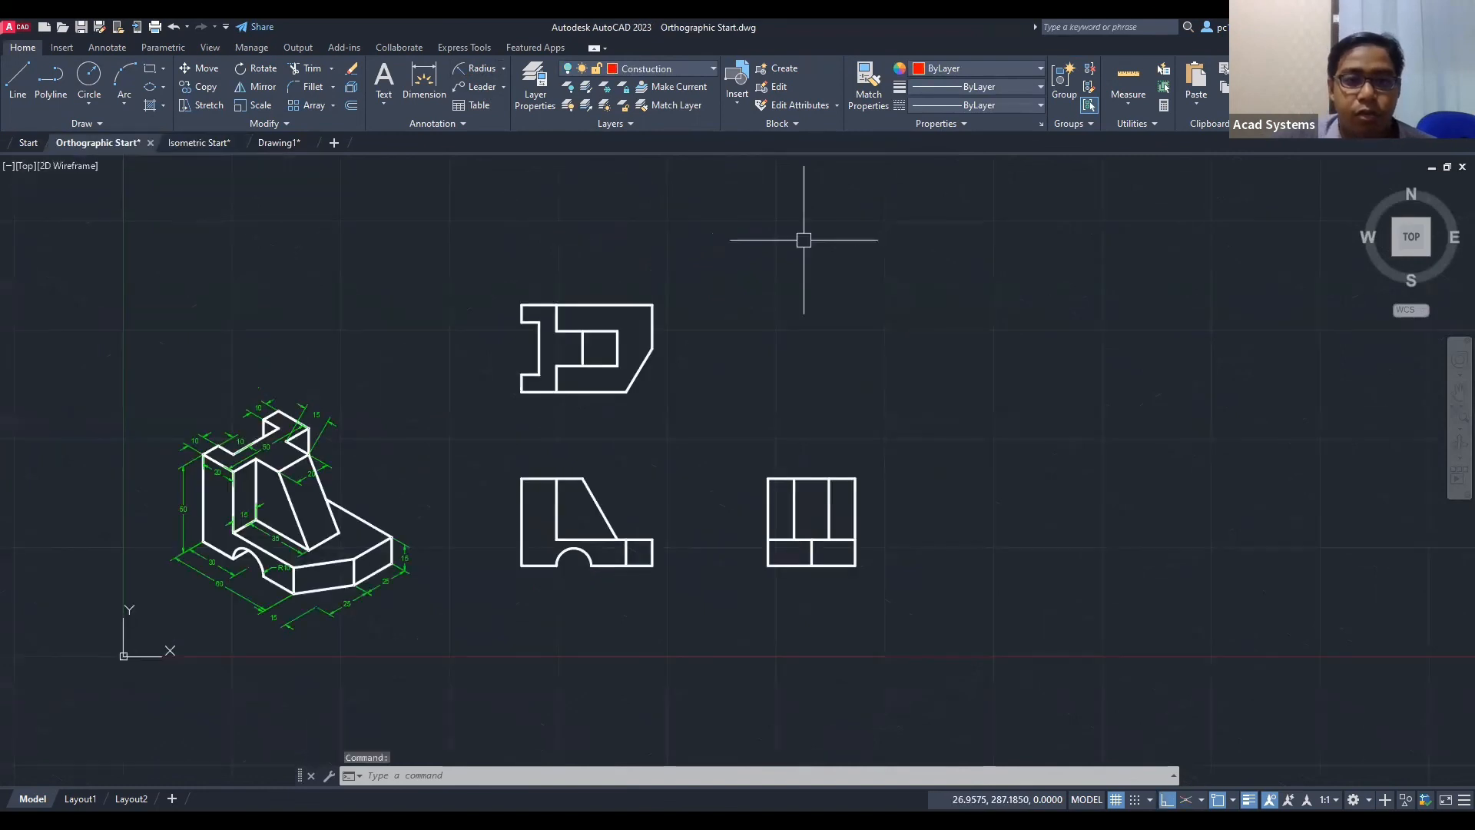
pyautogui.click(198, 143)
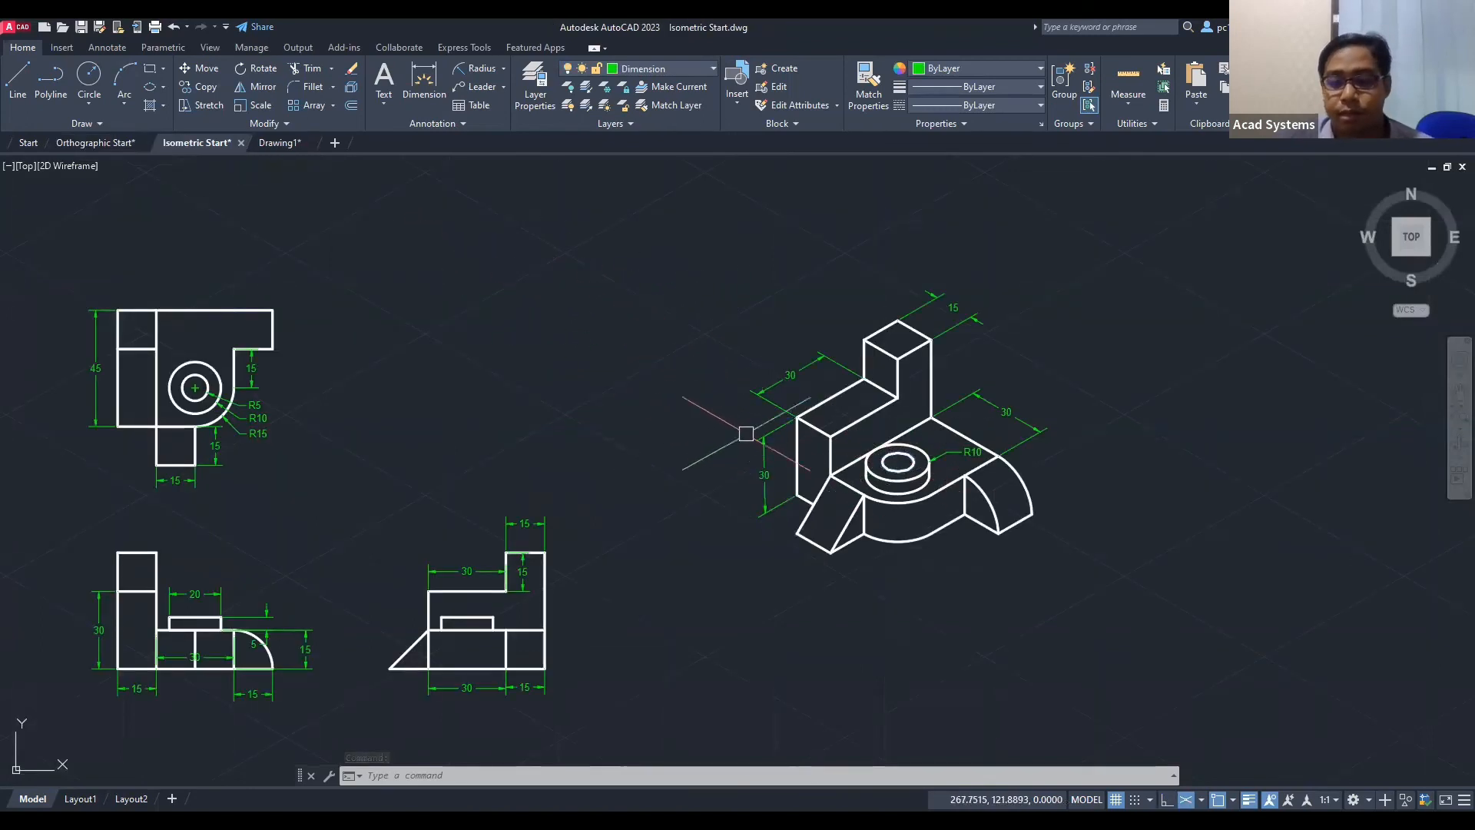
pyautogui.moveTo(937, 422)
pyautogui.mouseDown(button='middle')
pyautogui.moveTo(1068, 439)
pyautogui.moveTo(950, 424)
pyautogui.mouseUp(button='middle')
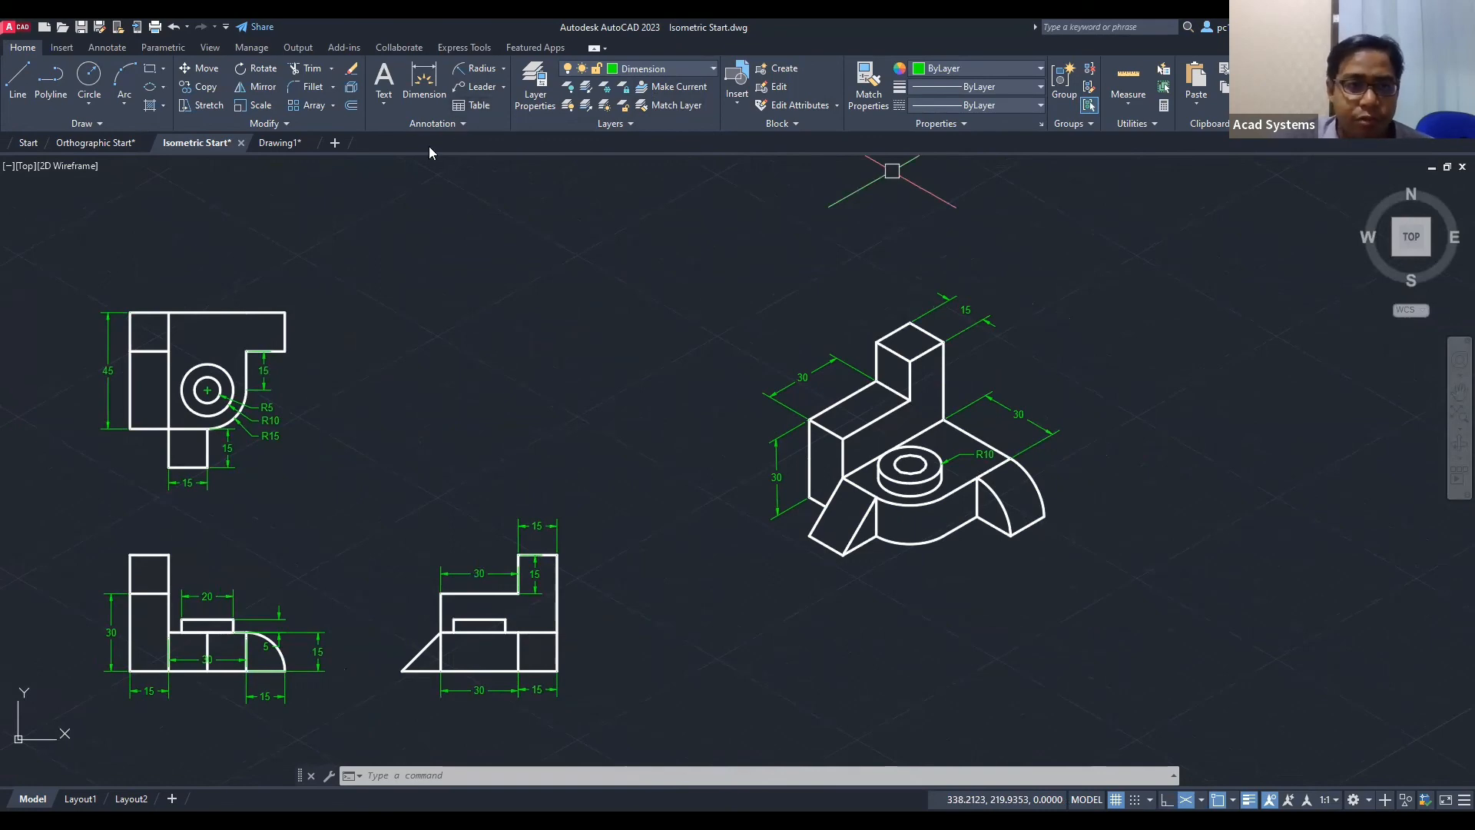
pyautogui.moveTo(282, 150)
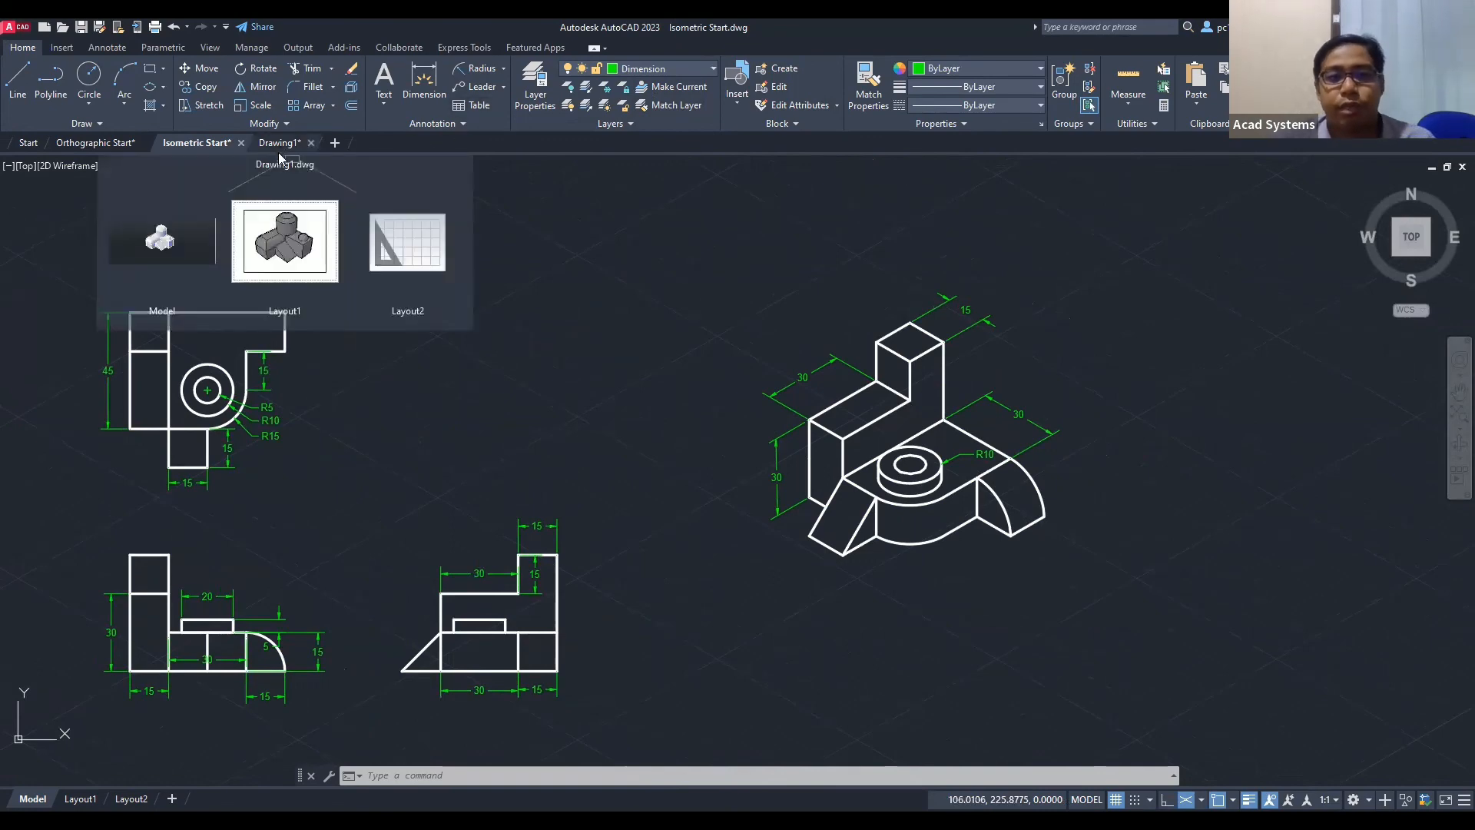
pyautogui.click(95, 143)
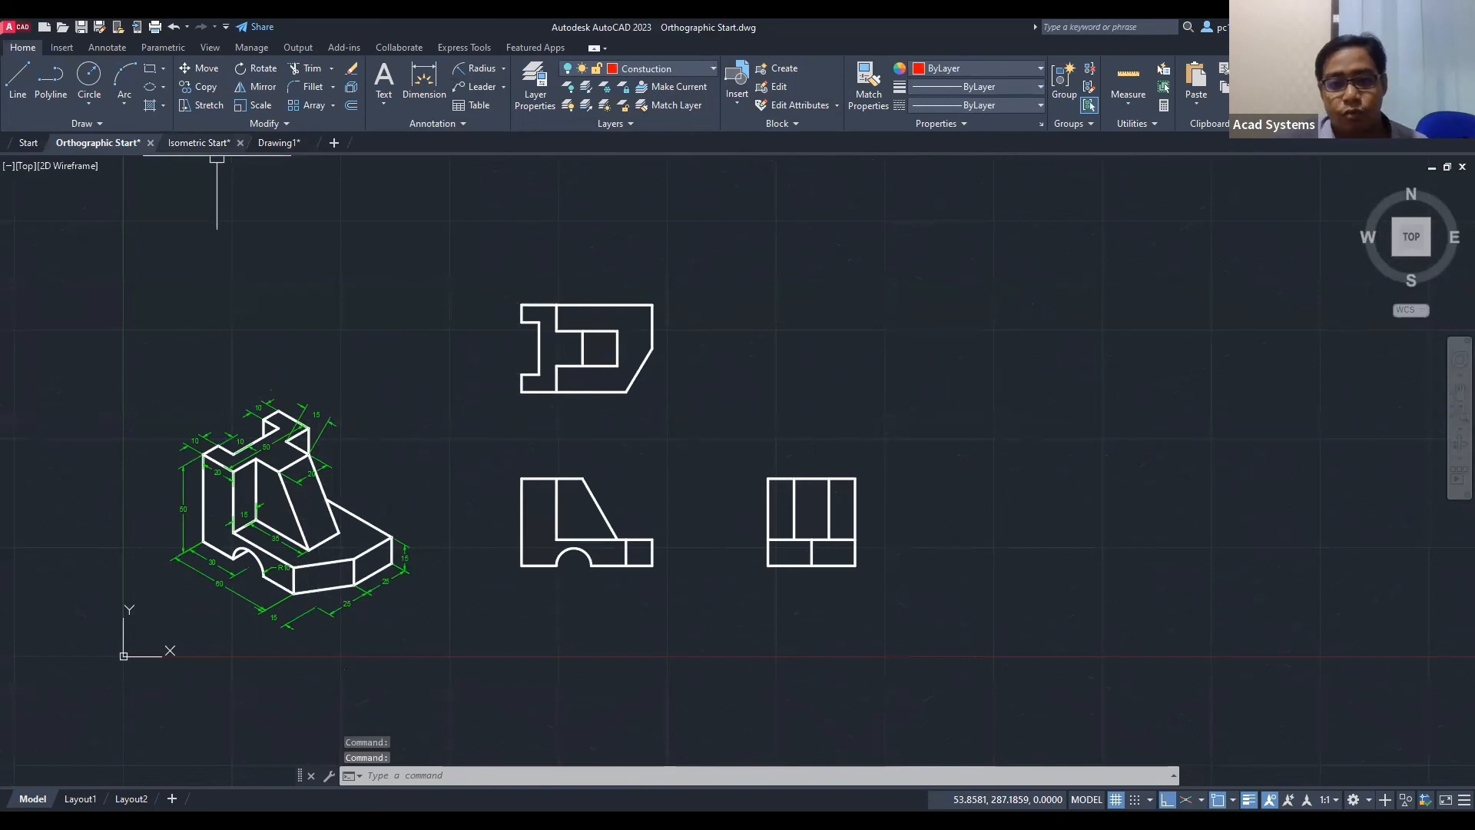
pyautogui.click(198, 142)
pyautogui.keyDown('shift'); pyautogui.moveTo(757, 576); pyautogui.dragTo(642, 531, button='middle'); pyautogui.keyUp('shift')
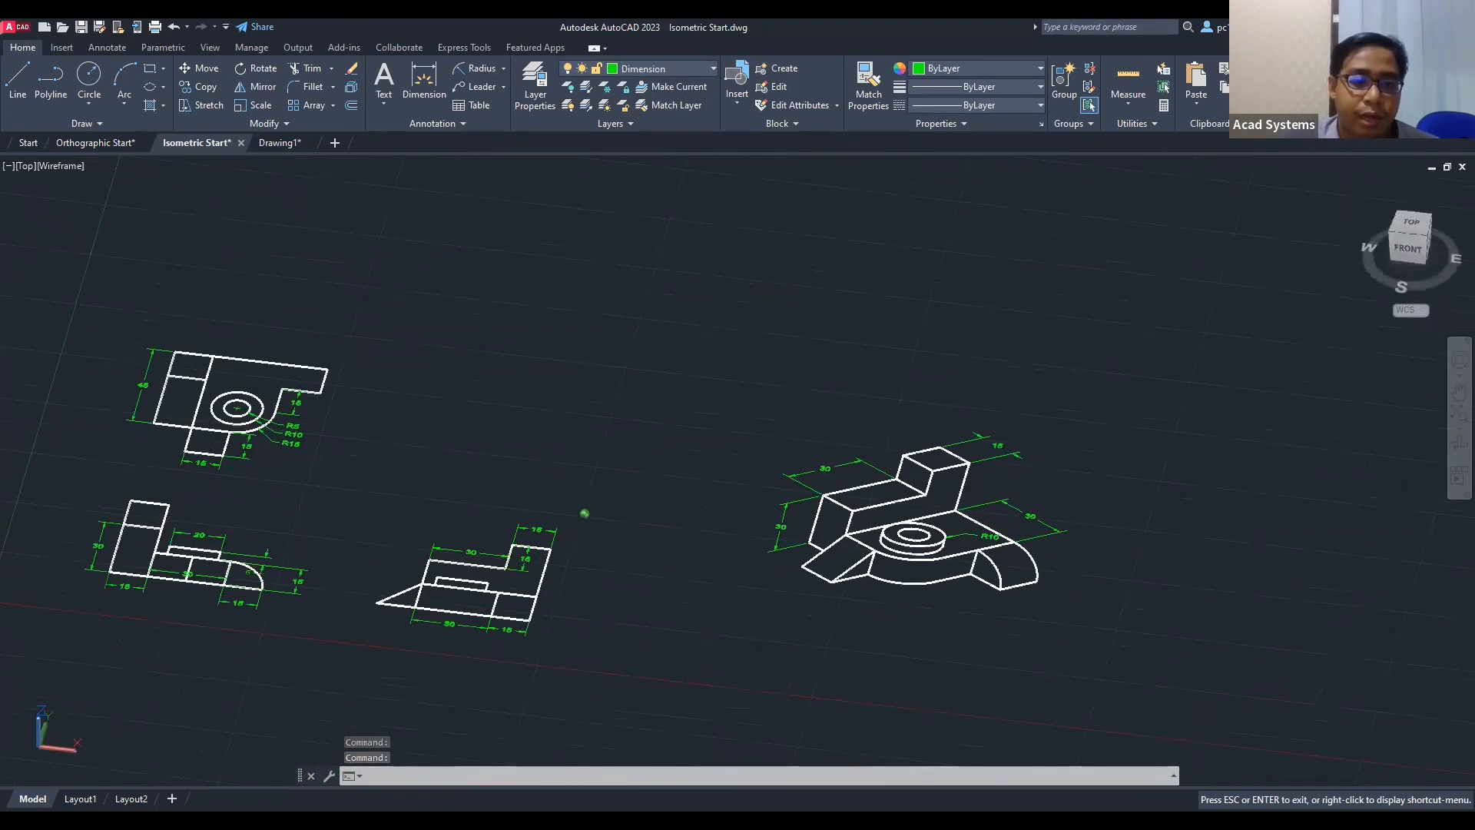
# Step: Switch to model space of Drawing1 and inspect the 3D solid in its southeast isometric view
pyautogui.click(279, 143)
pyautogui.click(33, 802)
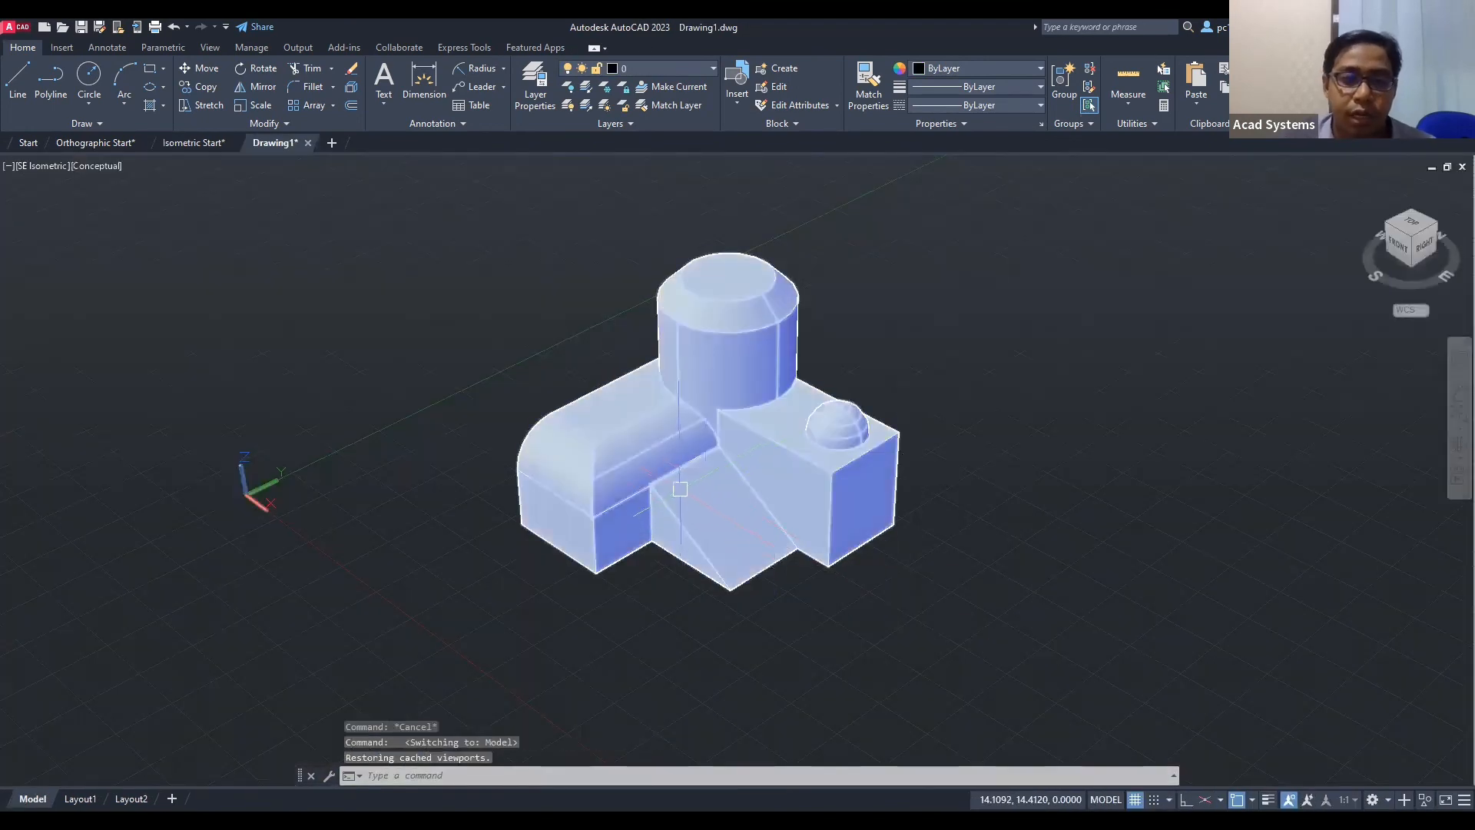
pyautogui.scroll(3, 870, 432)
pyautogui.scroll(-4, 523, 467)
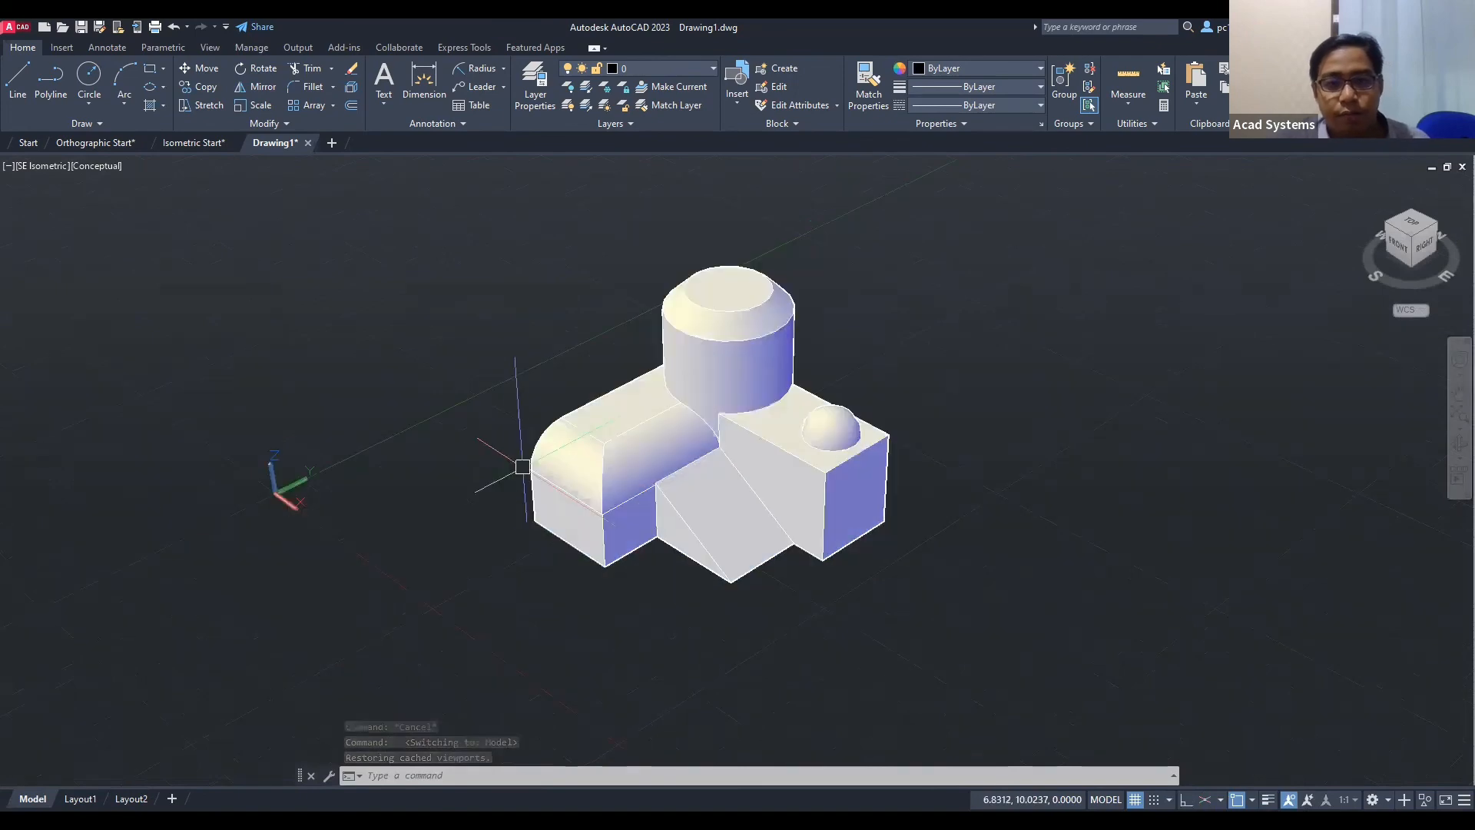
pyautogui.press('Escape')
pyautogui.keyDown('shift'); pyautogui.moveTo(471, 458); pyautogui.dragTo(487, 487, button='middle'); pyautogui.keyUp('shift')
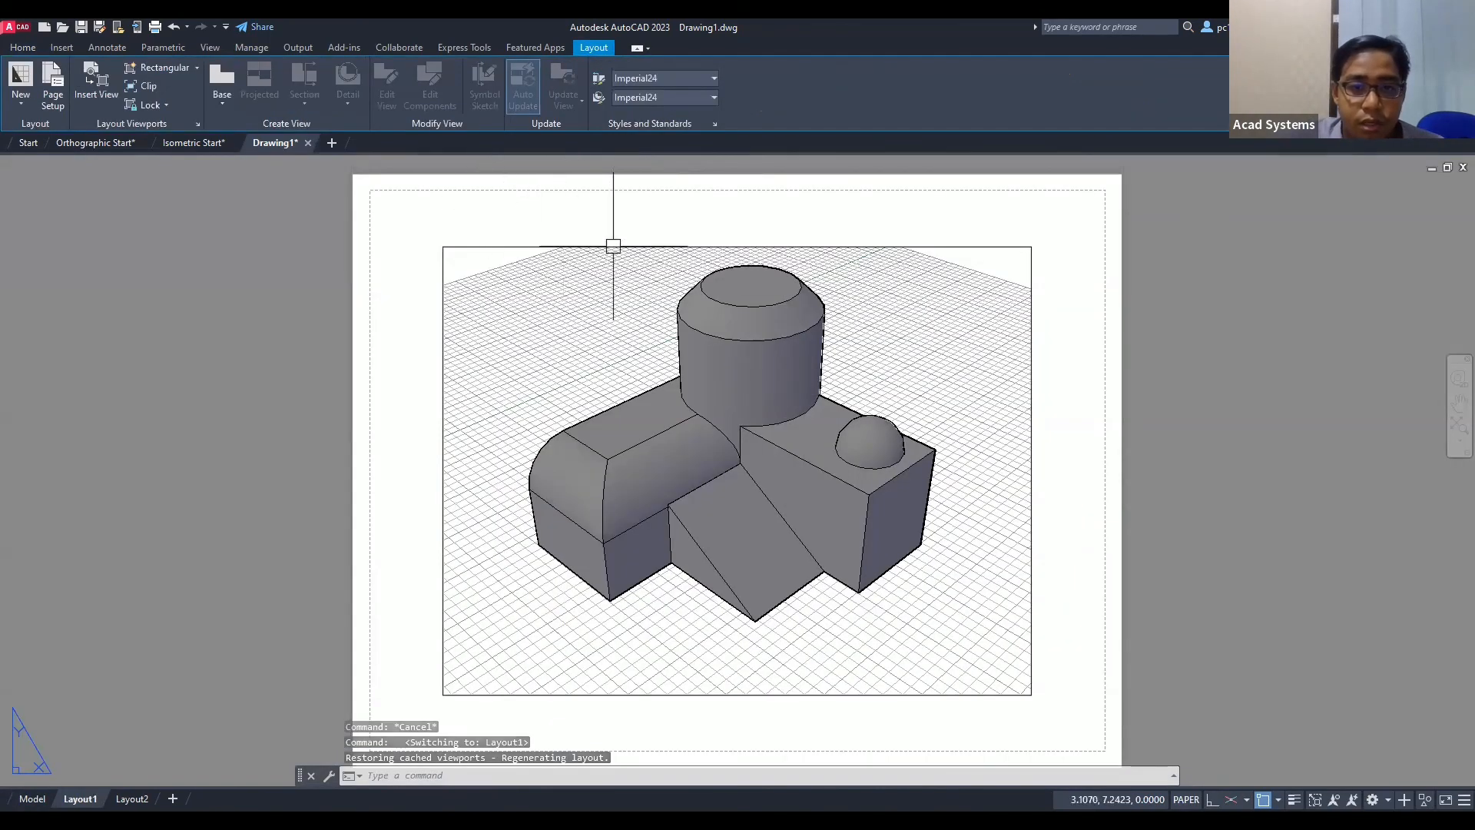
# Step: Delete the existing viewport from Layout1 and return to model space
pyautogui.press('Delete')
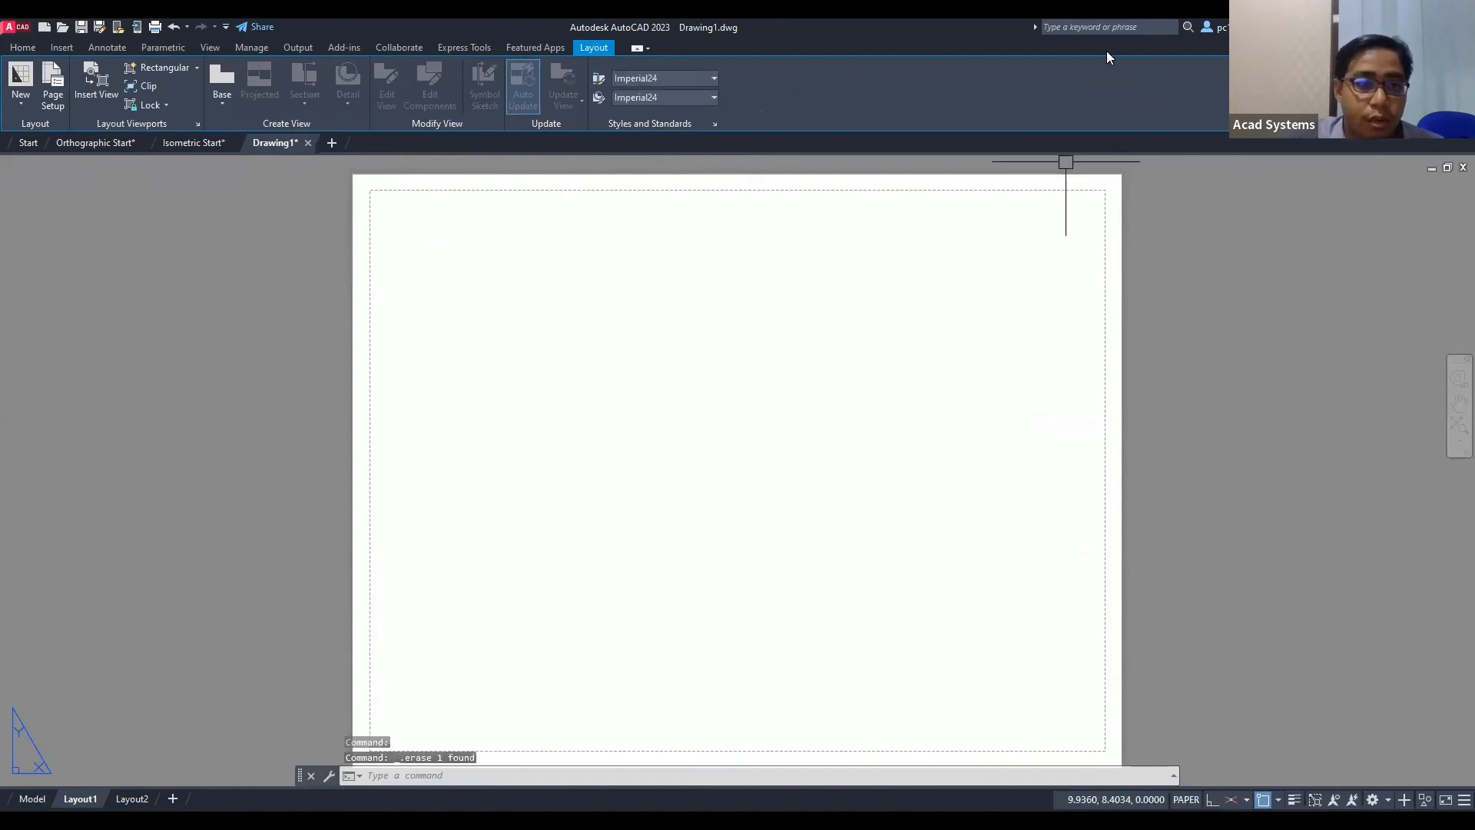
pyautogui.click(220, 104)
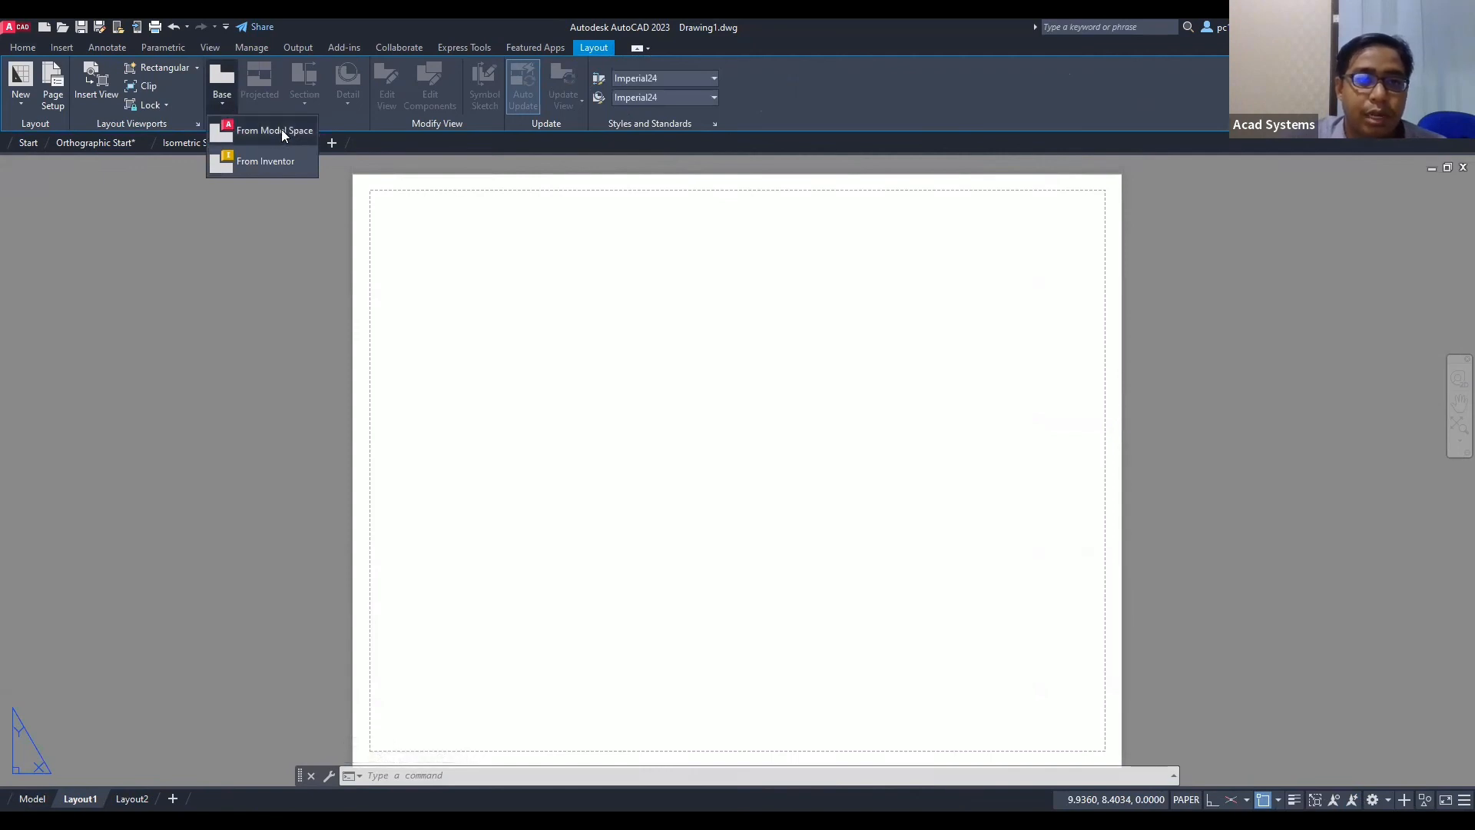
pyautogui.click(32, 799)
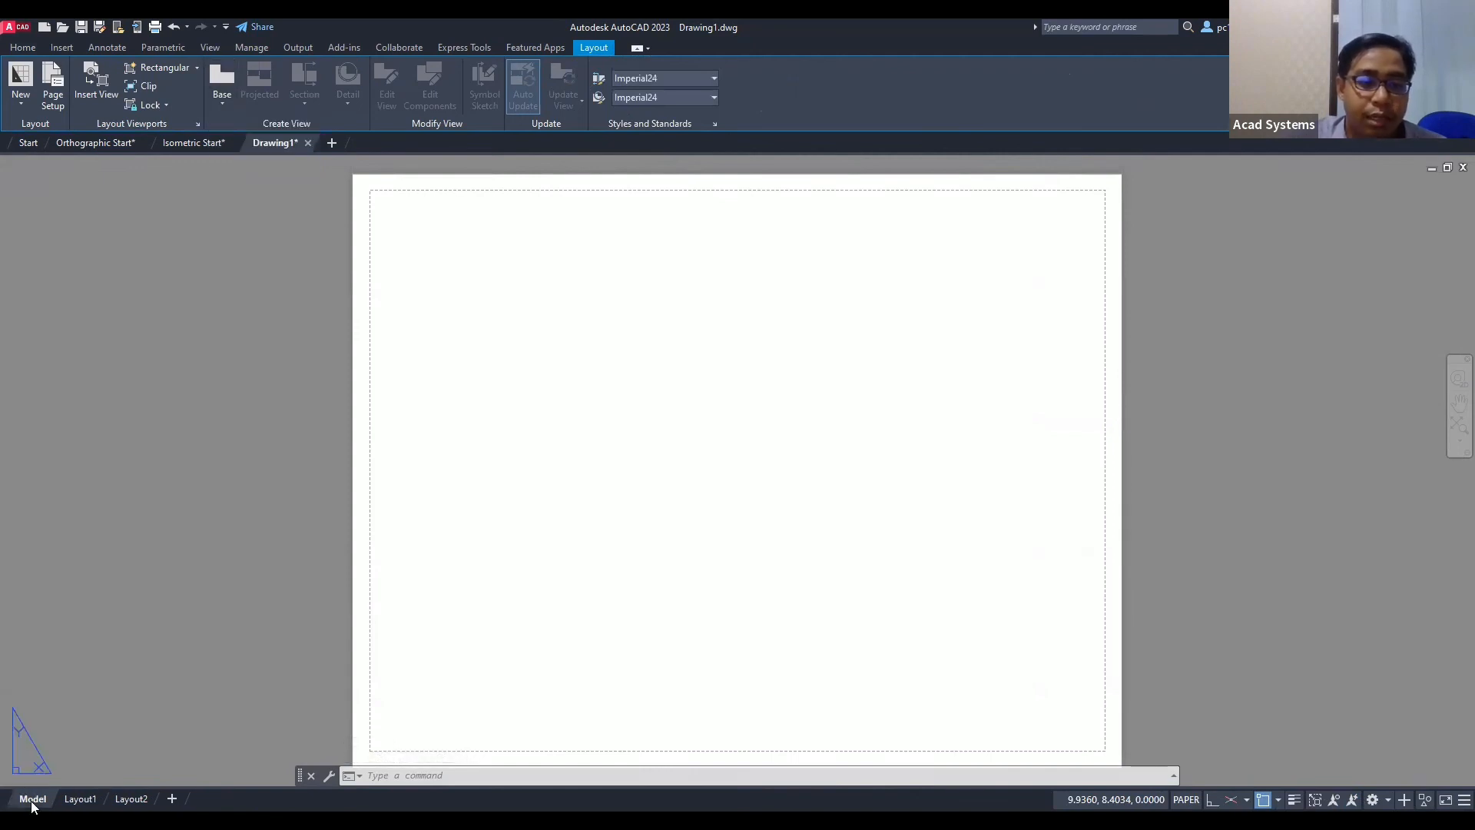
# Step: Create a base view of the 3D solid on Layout1 with projected views beside it, below it and at an isometric angle
pyautogui.scroll(-2, 784, 499)
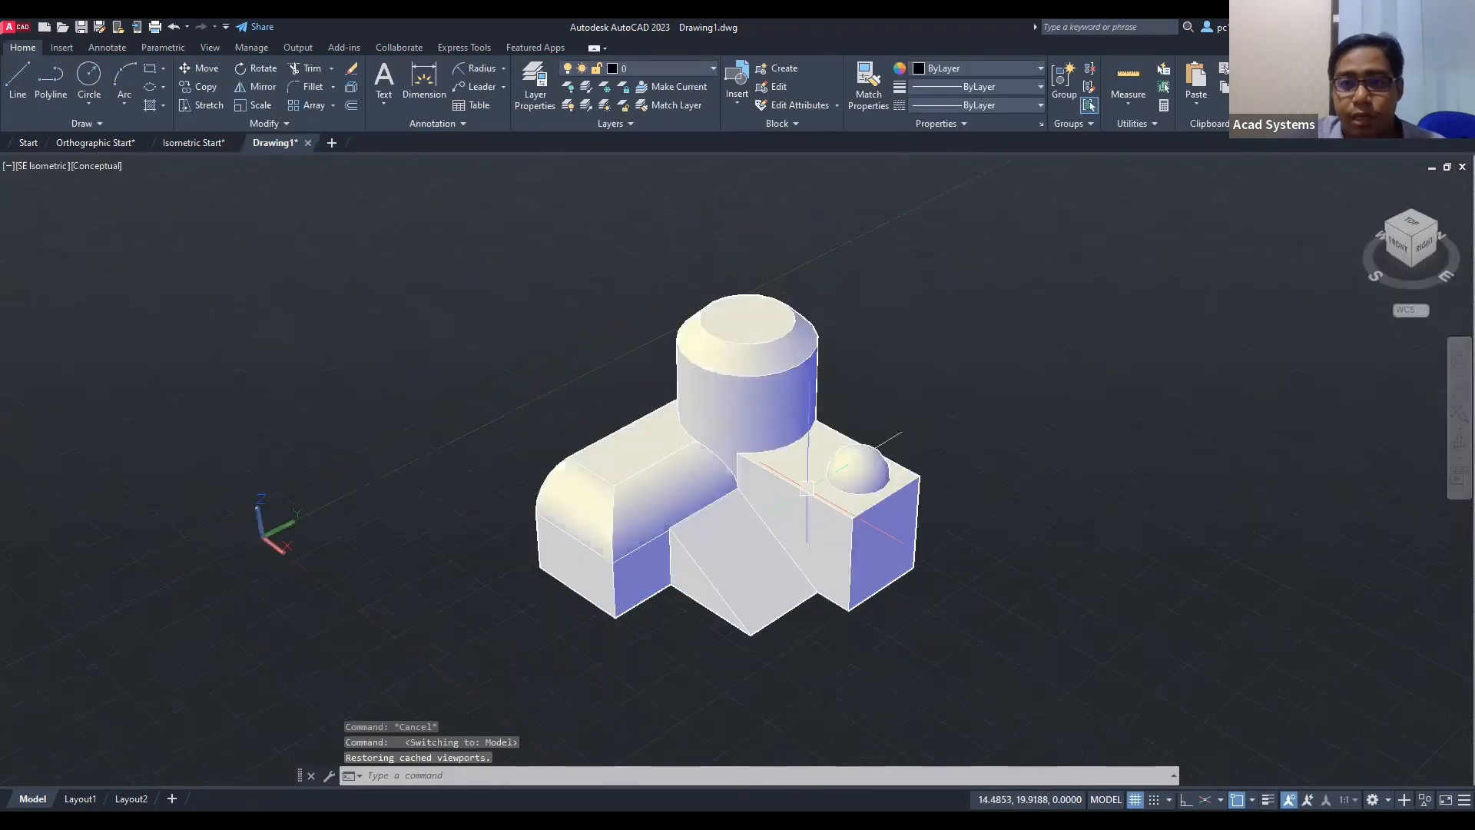
pyautogui.moveTo(757, 454); pyautogui.dragTo(741, 438, button='middle')
pyautogui.moveTo(742, 438); pyautogui.dragTo(698, 428)
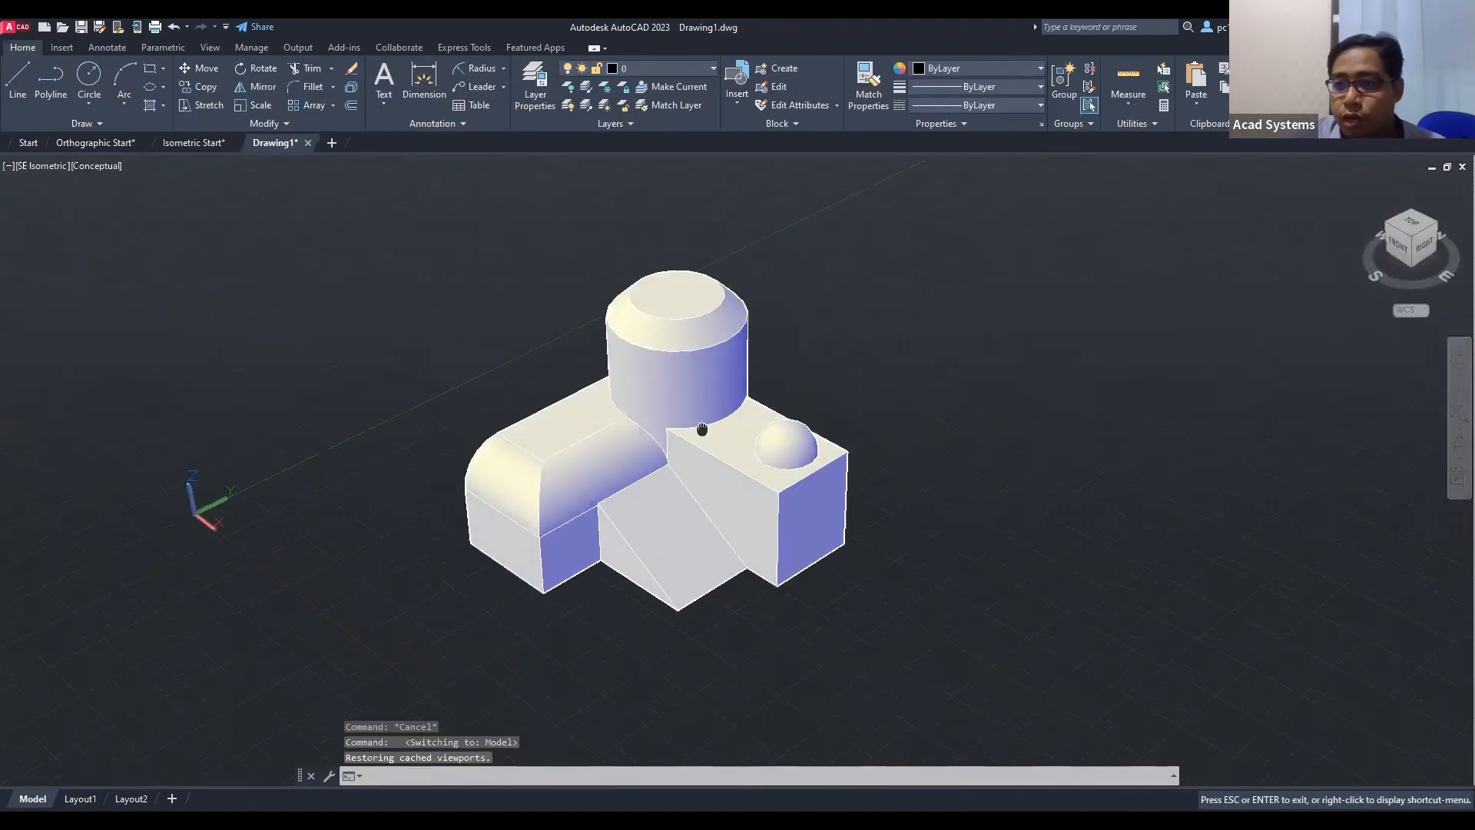
pyautogui.press('Escape')
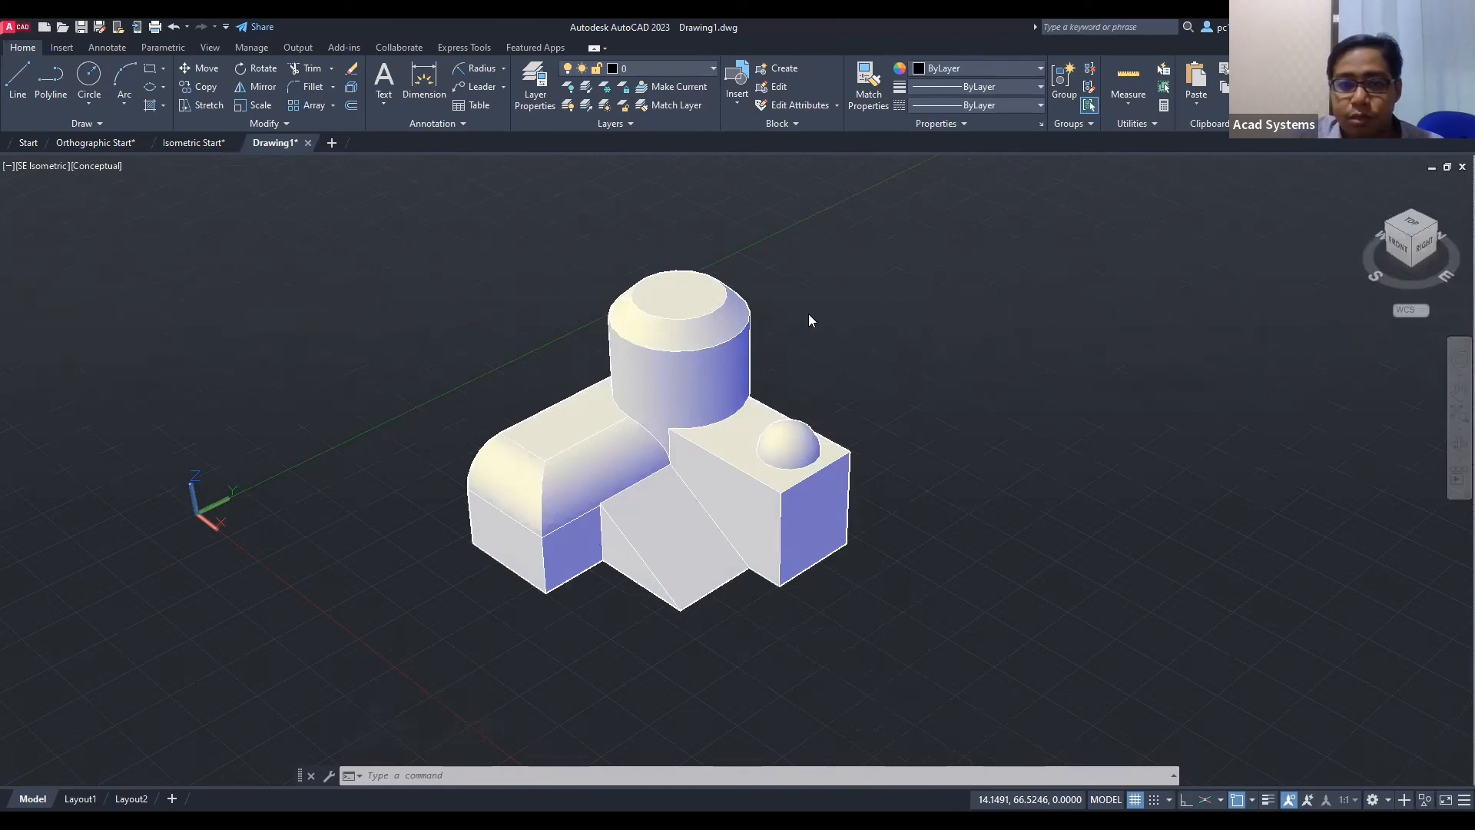
pyautogui.hotkey('alt', 'Tab')
pyautogui.hotkey('alt', 'Tab')
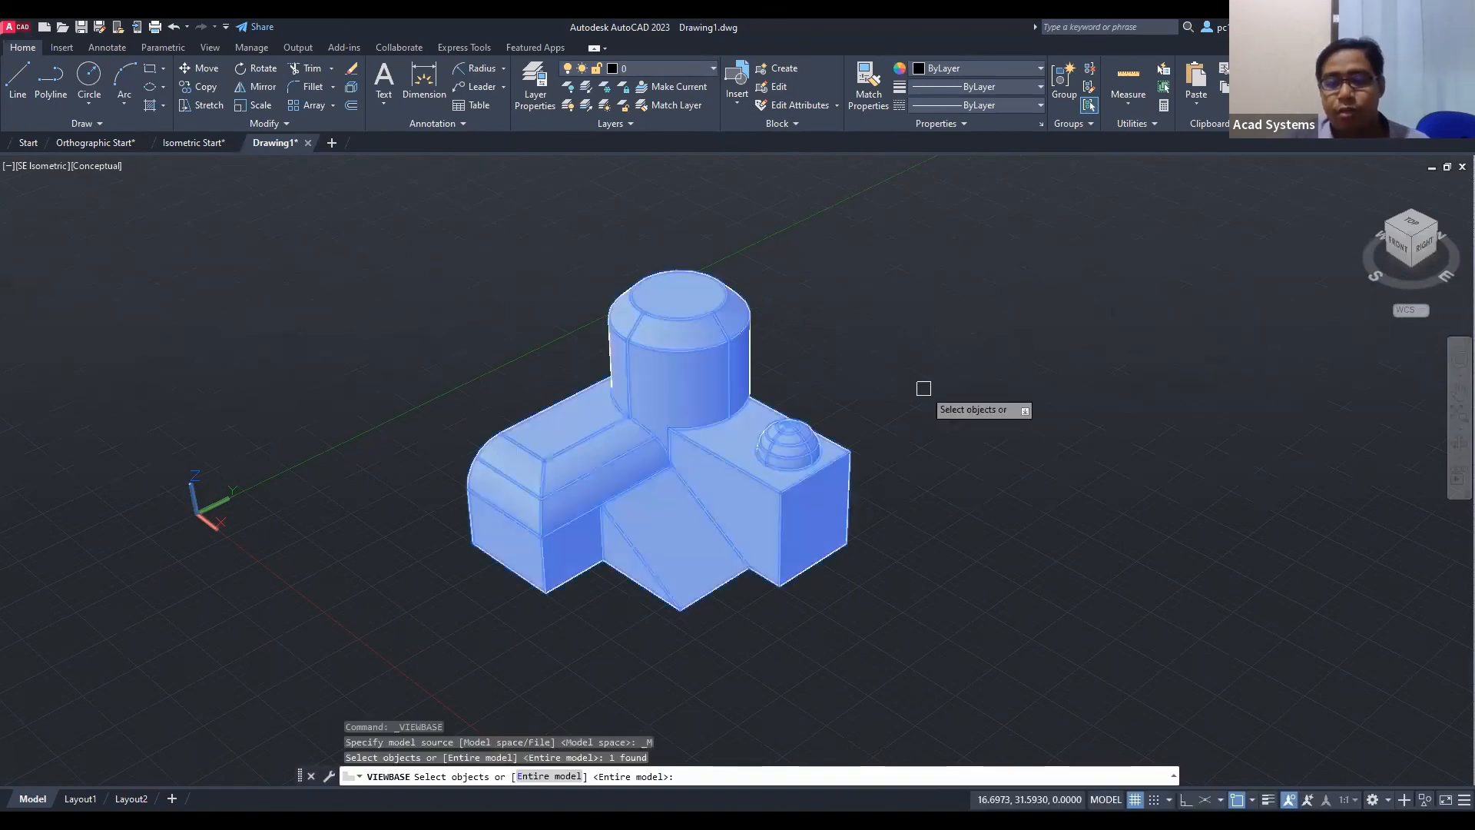
pyautogui.press('Return')
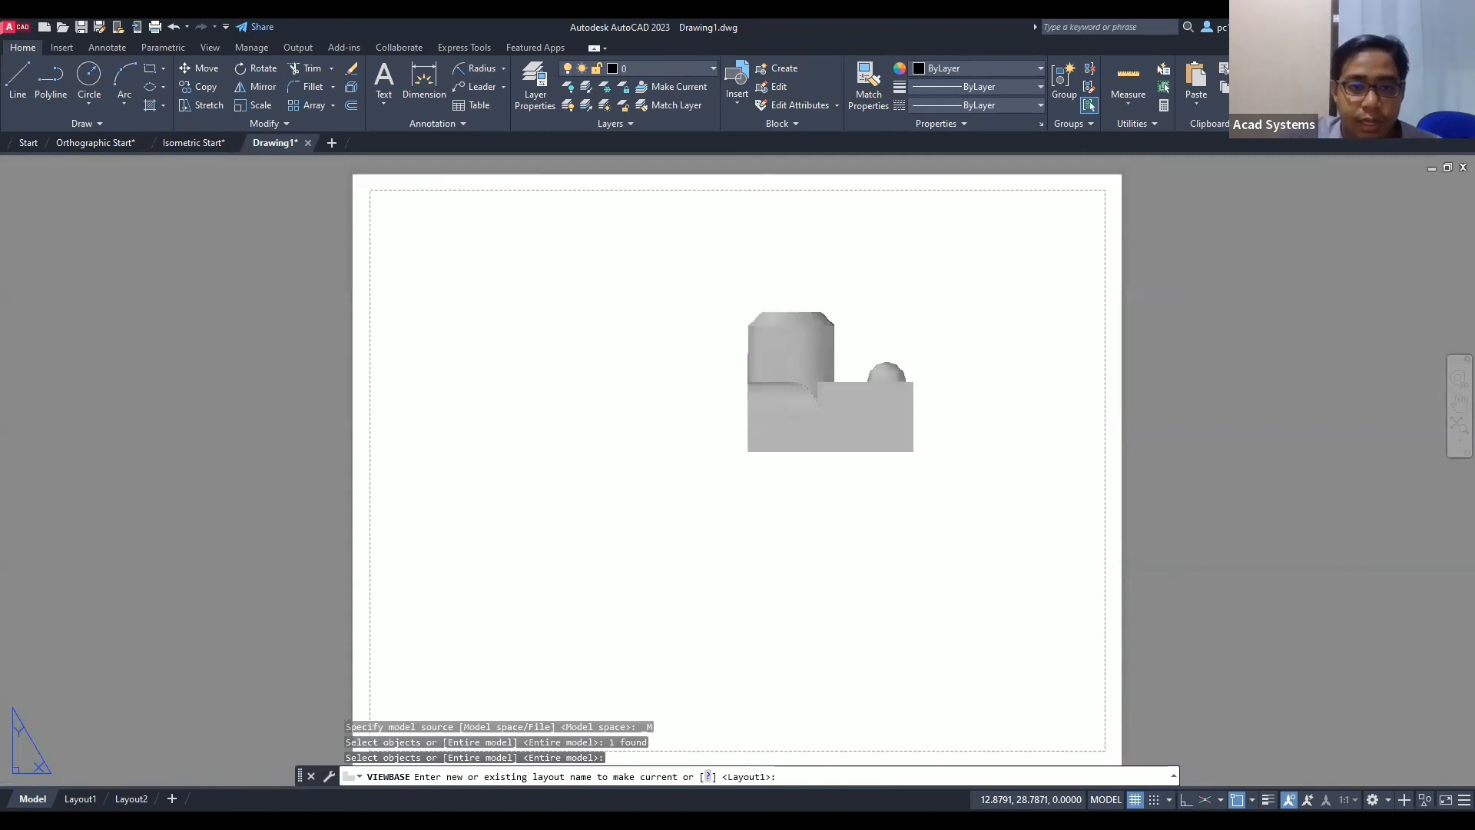
pyautogui.click(557, 344)
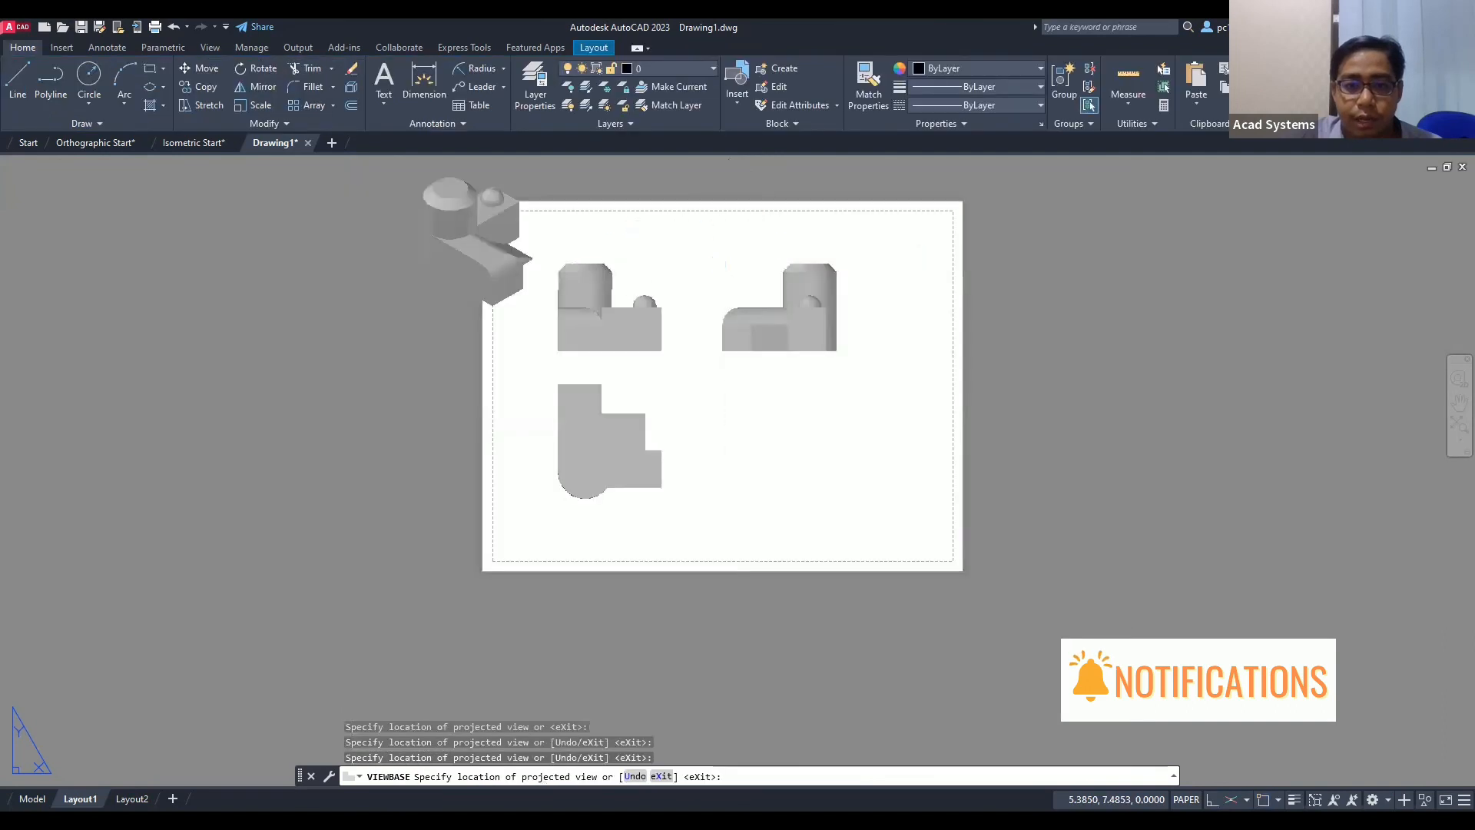
pyautogui.press('Return')
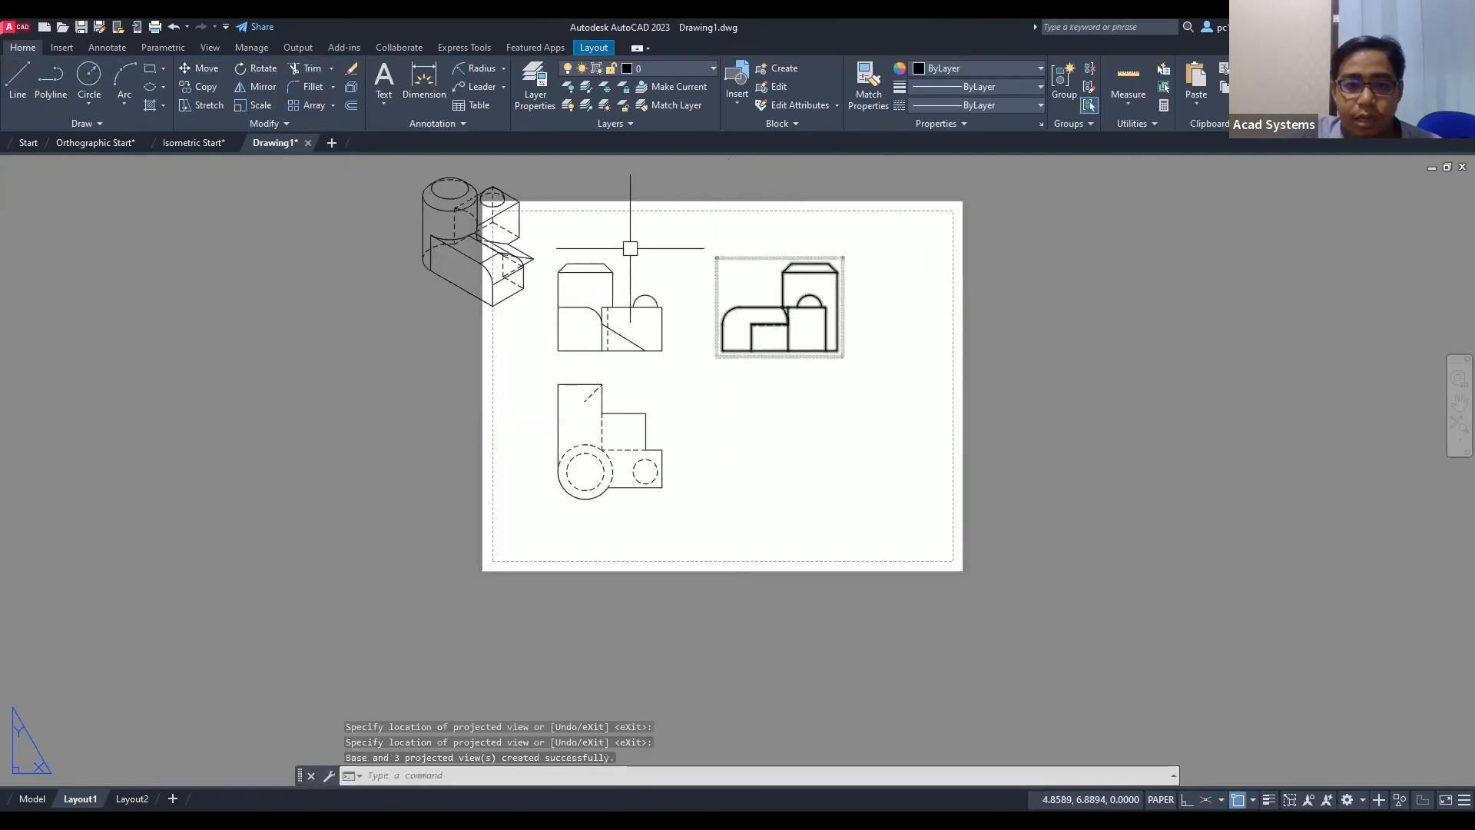
# Step: Move the isometric projected view onto the sheet, into the empty area below the side view
pyautogui.click(500, 237)
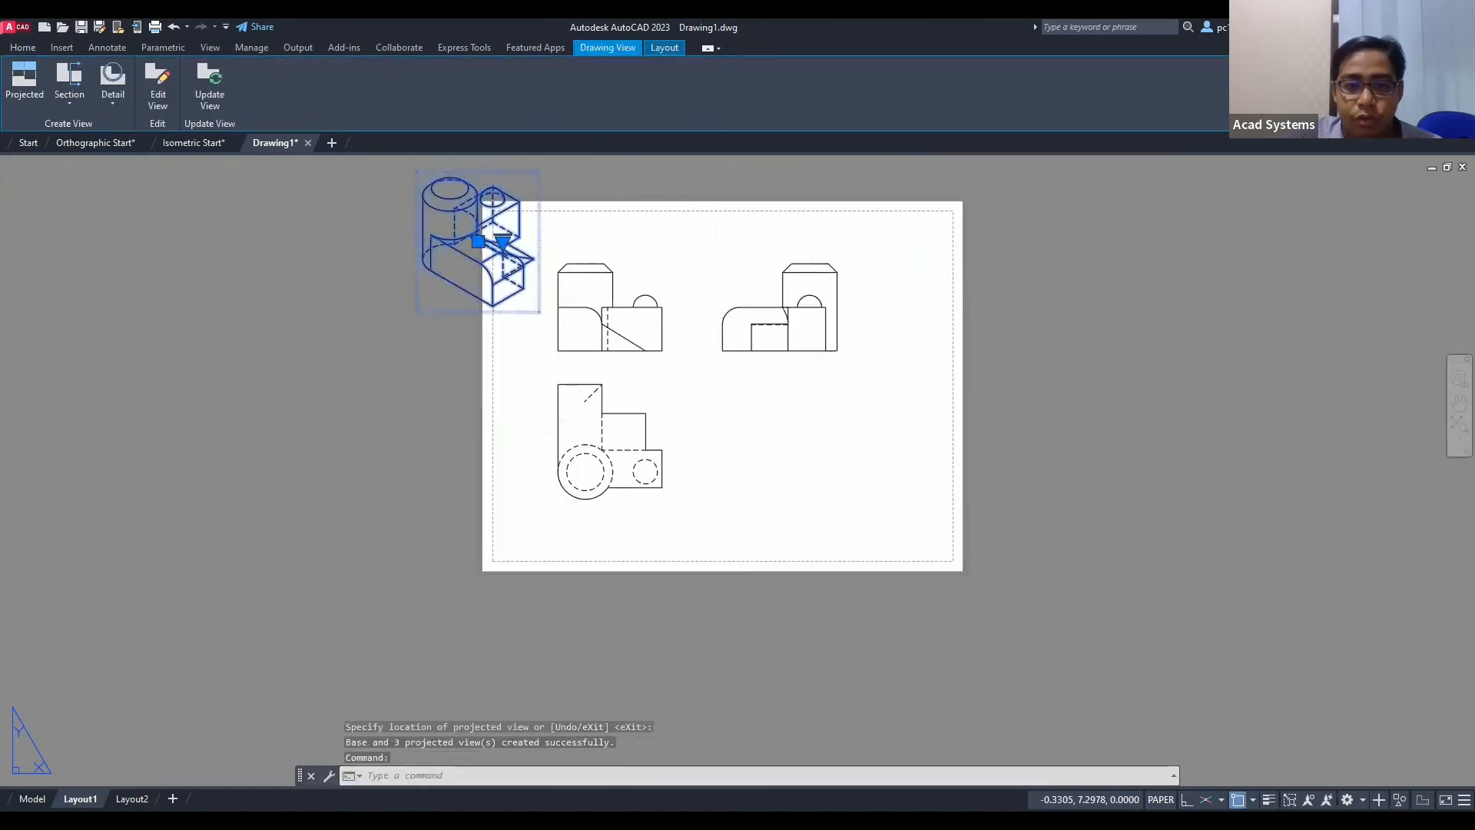
pyautogui.click(477, 241)
pyautogui.click(780, 446)
pyautogui.press('Escape')
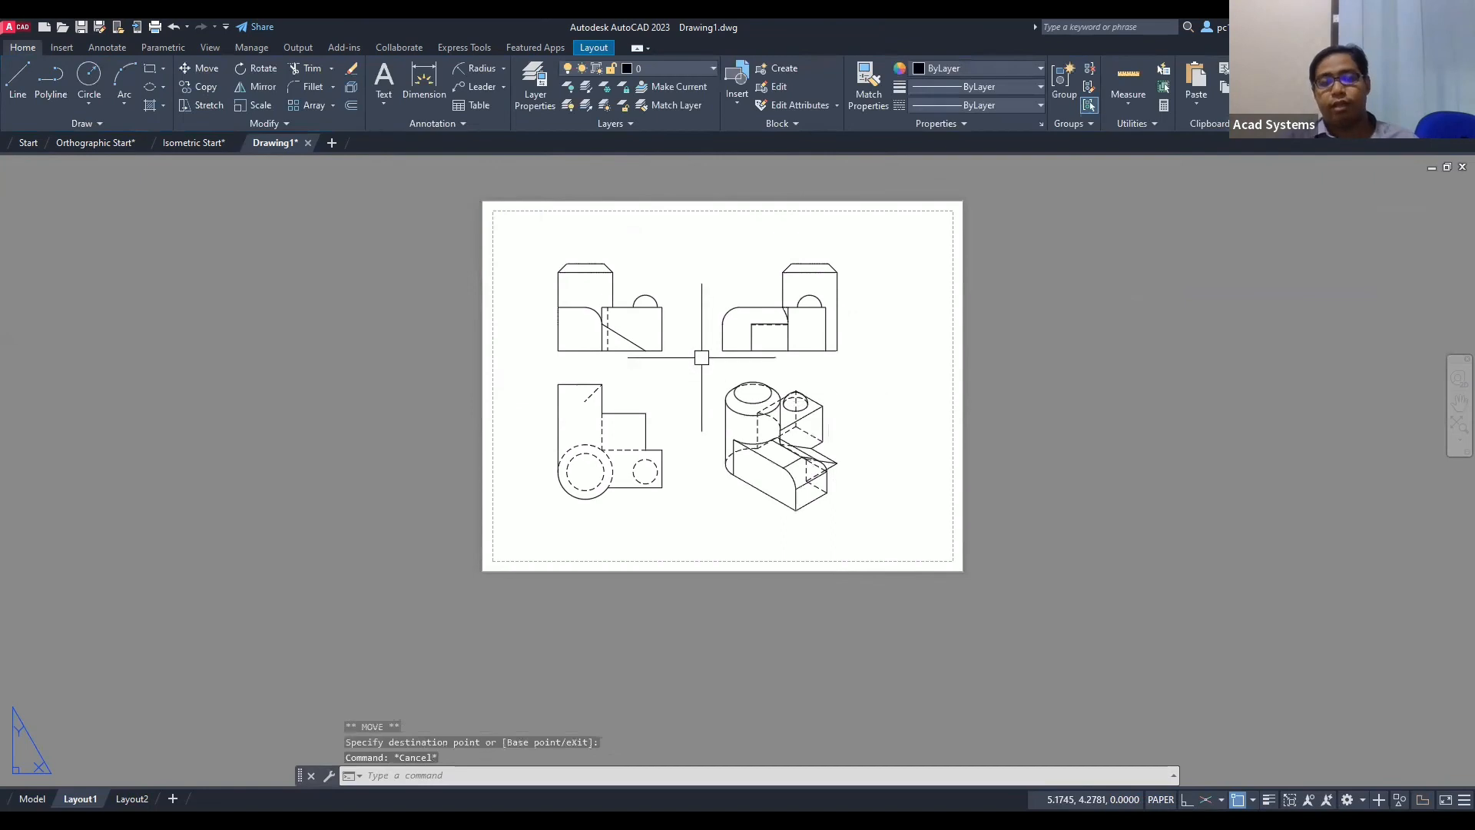
pyautogui.scroll(2, 739, 398)
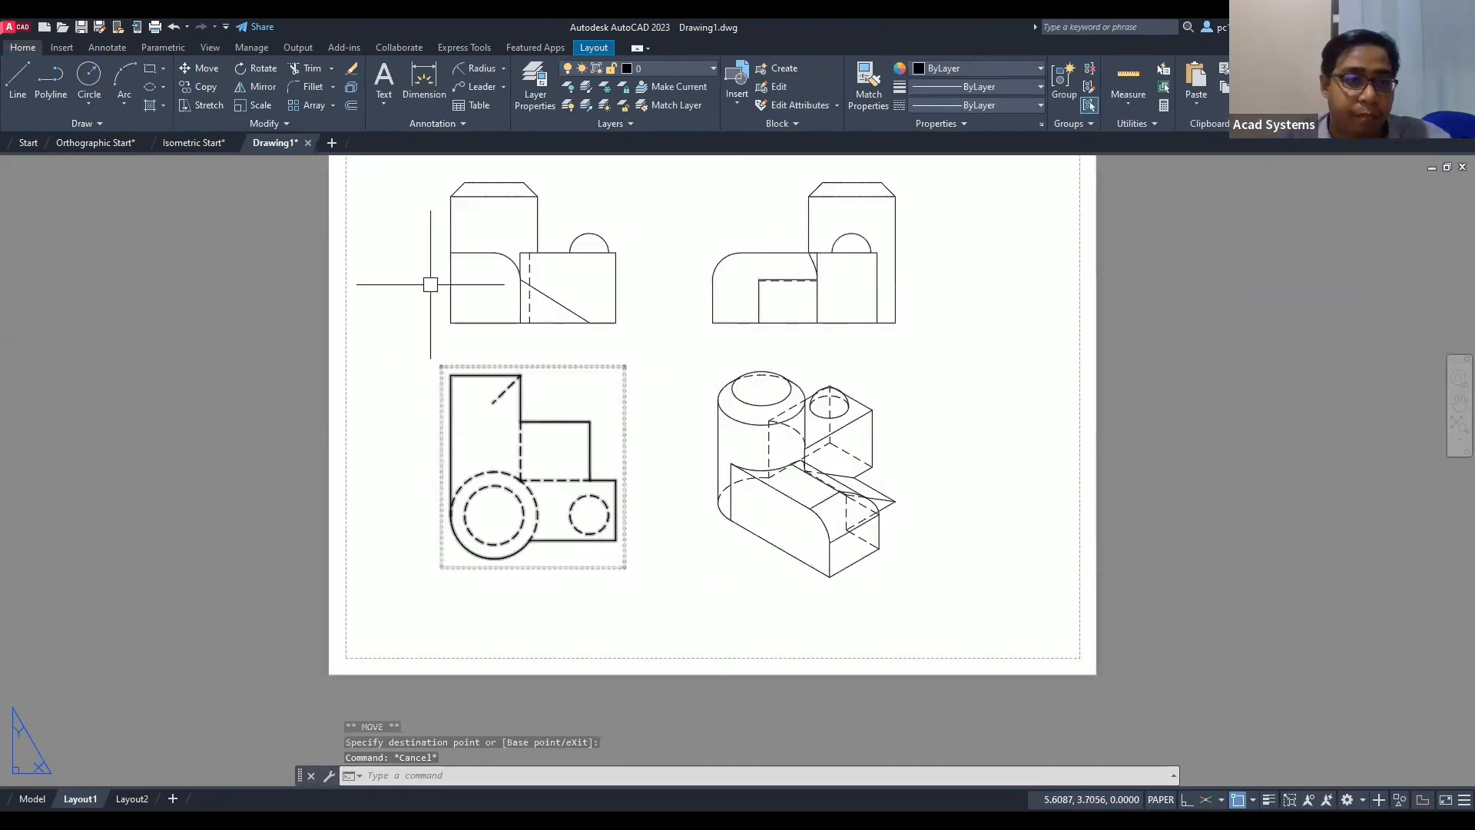
# Step: Turn on the Projection and Constuction layers in Orthographic Start and select the diagonal mitre line
pyautogui.click(89, 143)
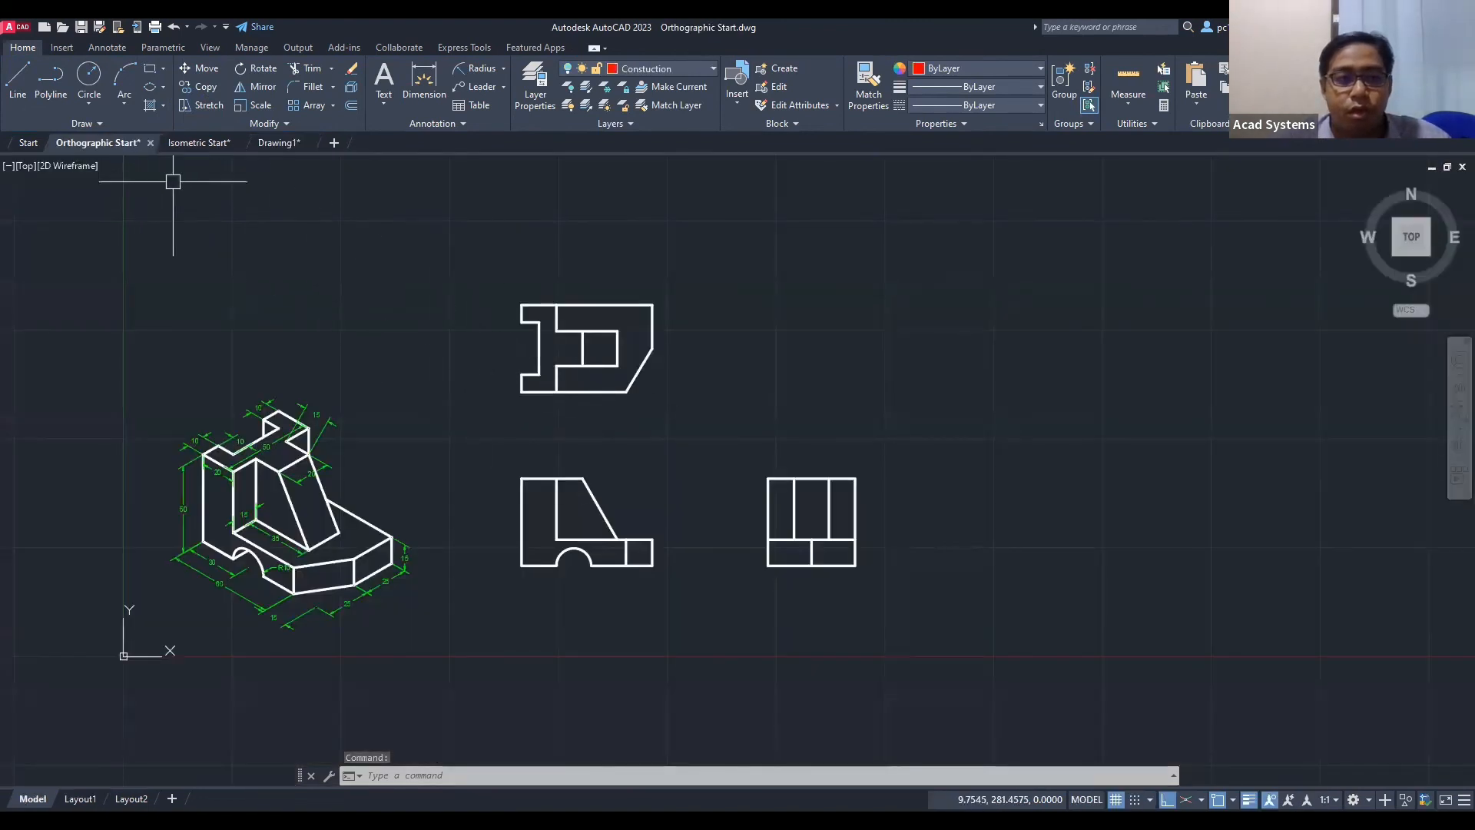
pyautogui.click(652, 68)
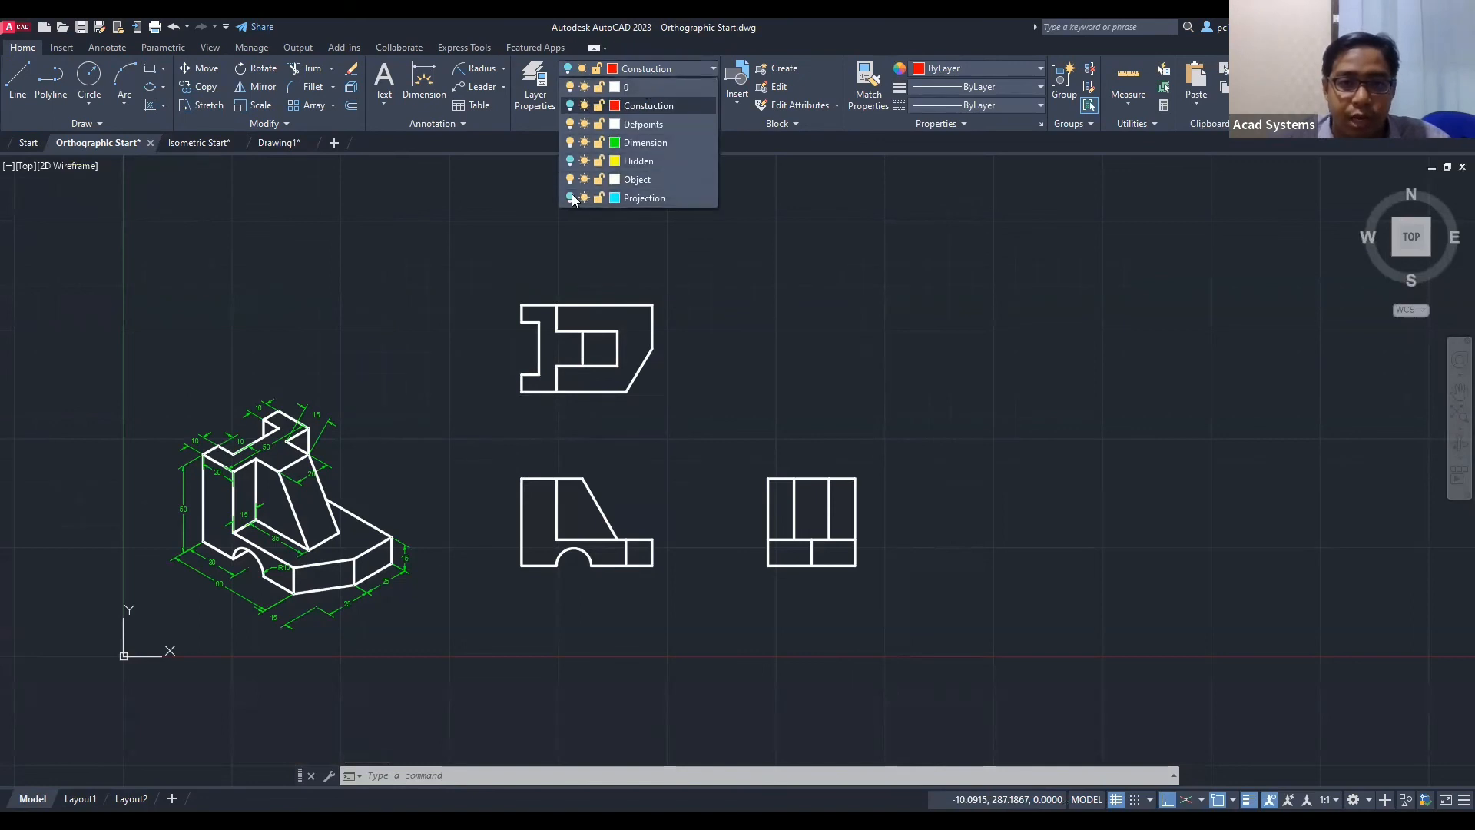
pyautogui.click(569, 198)
pyautogui.click(569, 105)
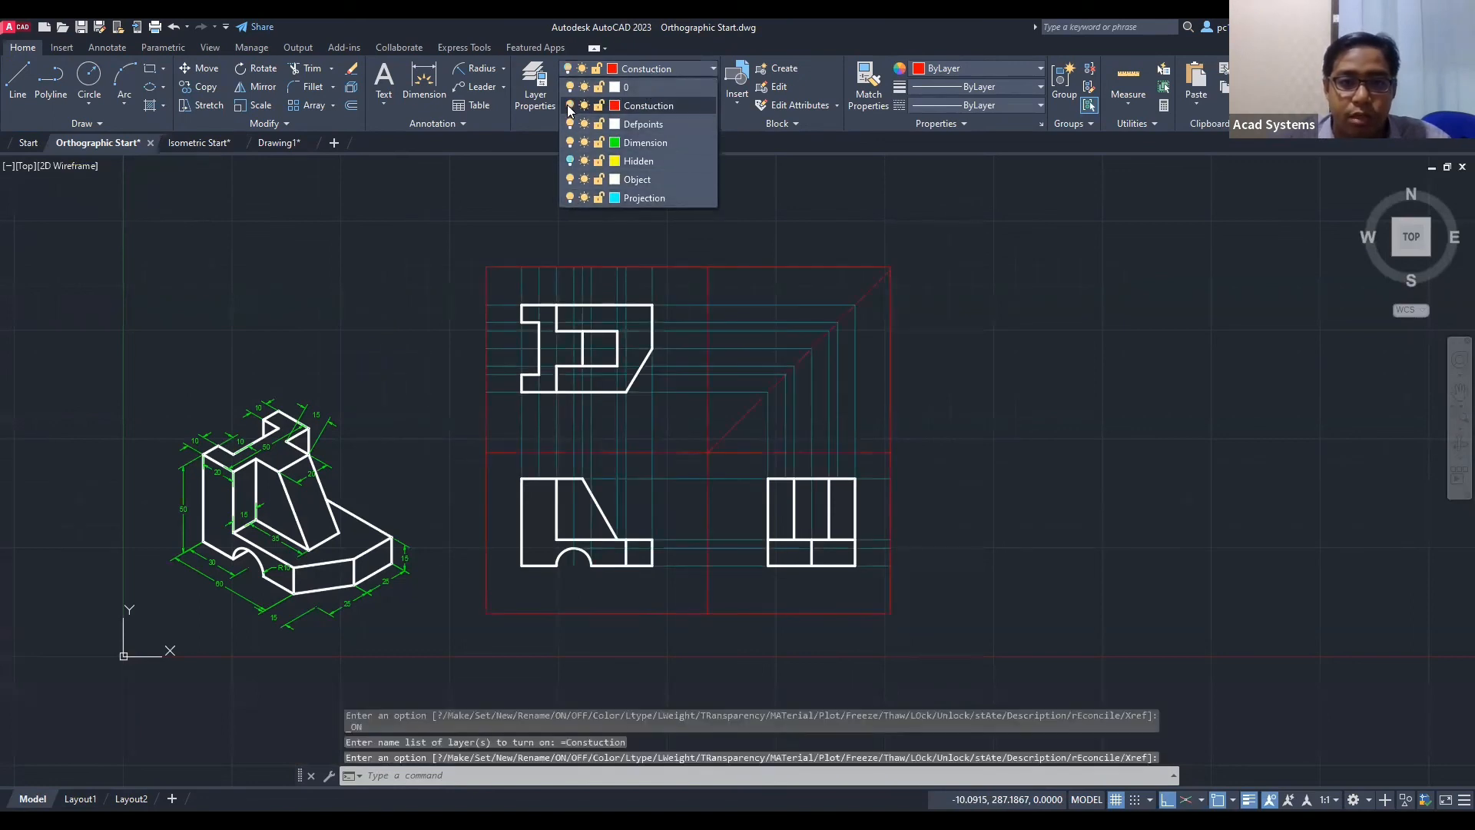
pyautogui.click(868, 296)
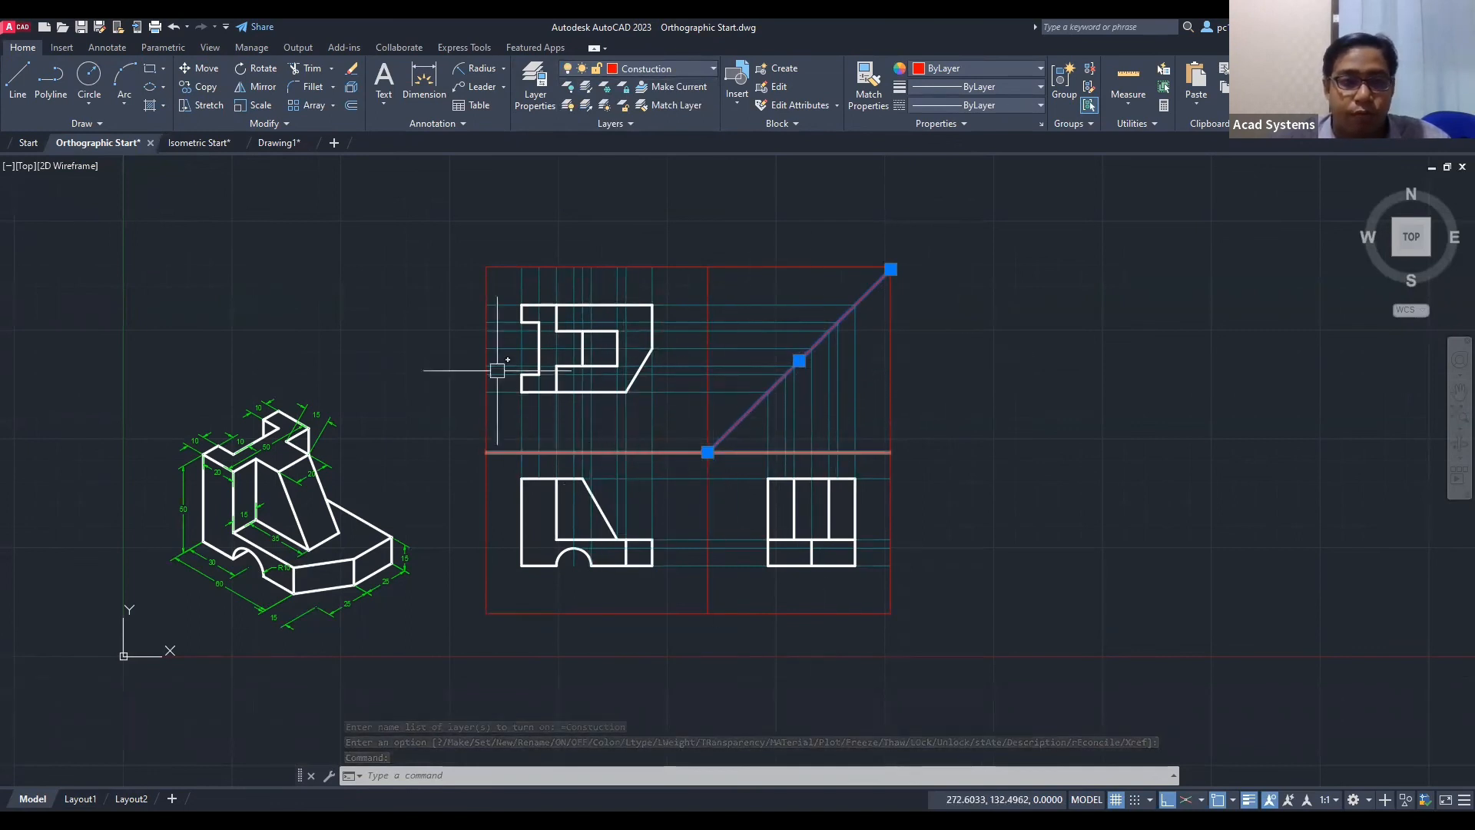
# Step: In Isometric Start, draw an isocircle in the empty space between the orthographic and isometric views, and return to Orthographic Start
pyautogui.click(225, 149)
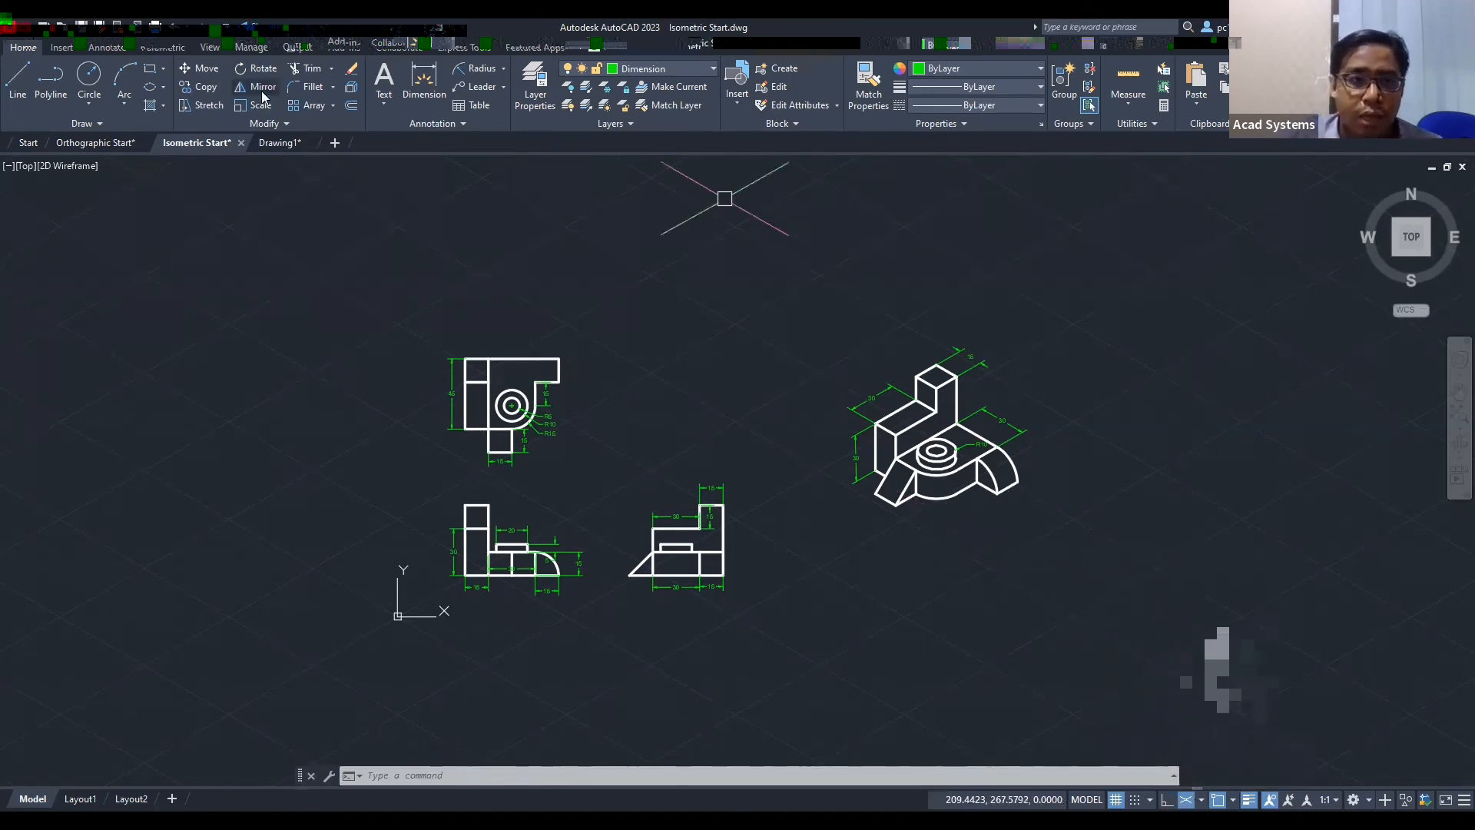
pyautogui.scroll(2, 936, 469)
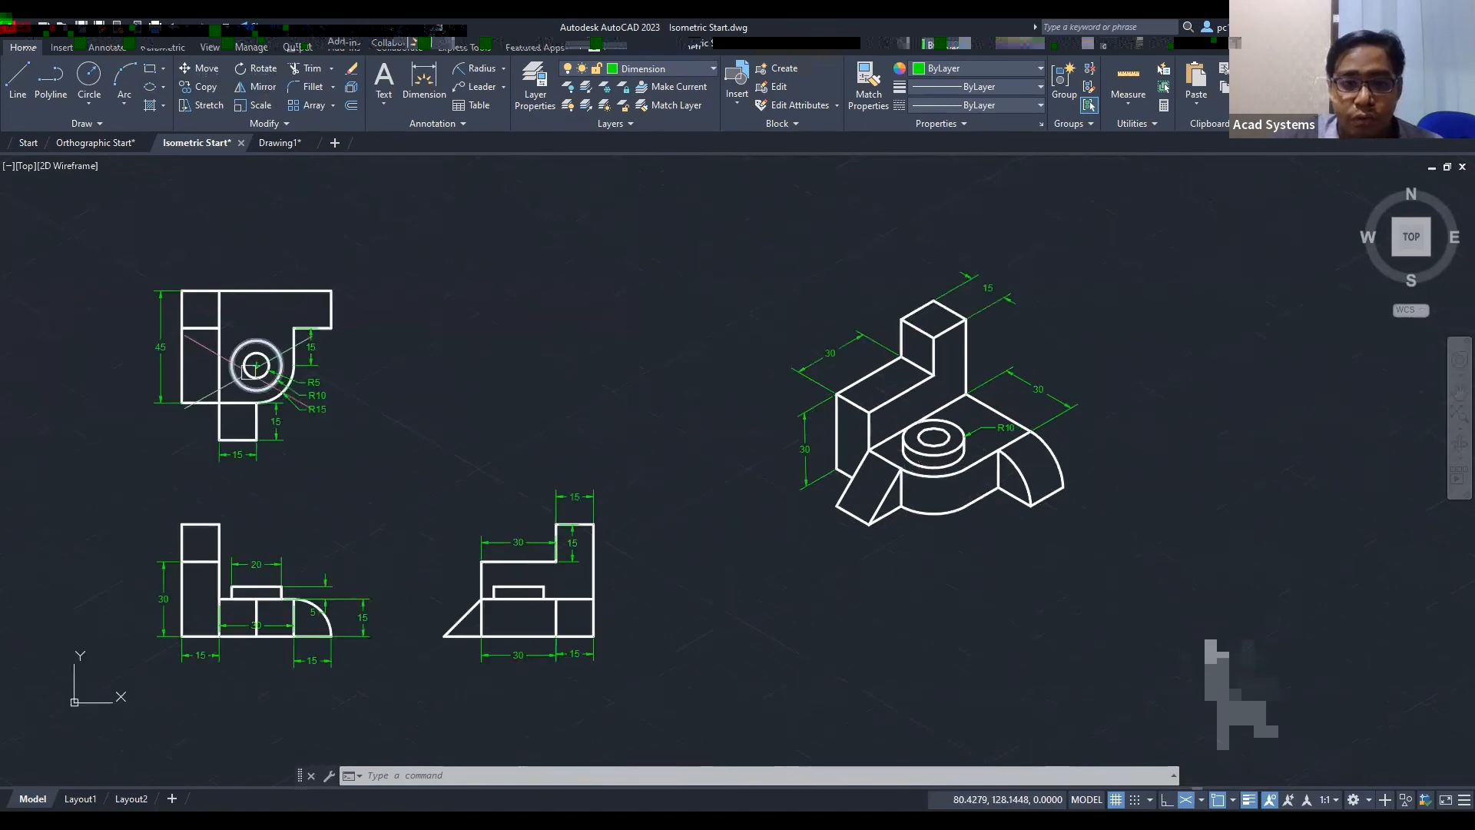
pyautogui.click(160, 90)
pyautogui.click(186, 146)
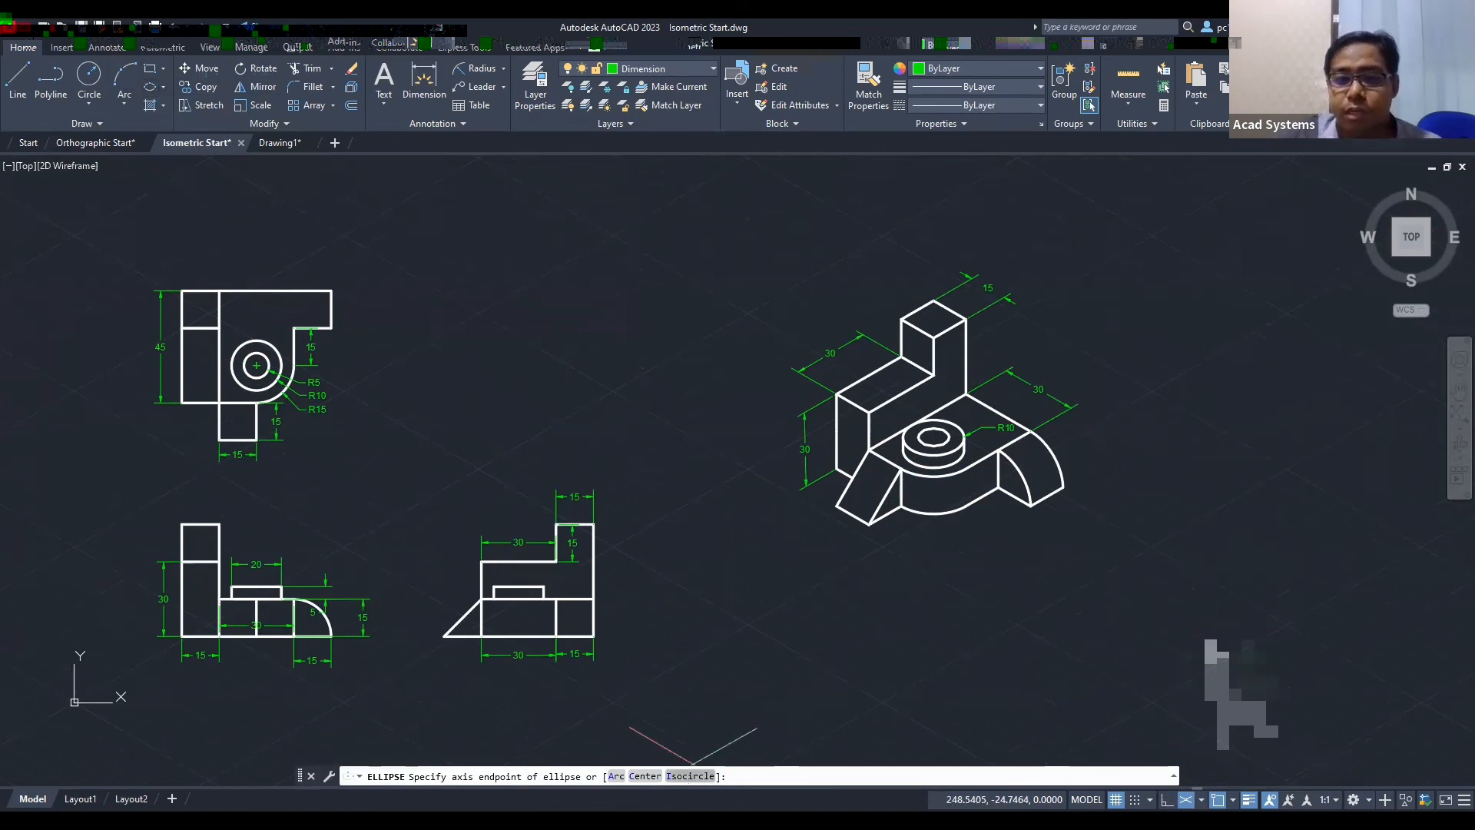
pyautogui.click(690, 776)
pyautogui.click(682, 401)
pyautogui.click(685, 391)
pyautogui.scroll(-2, 603, 369)
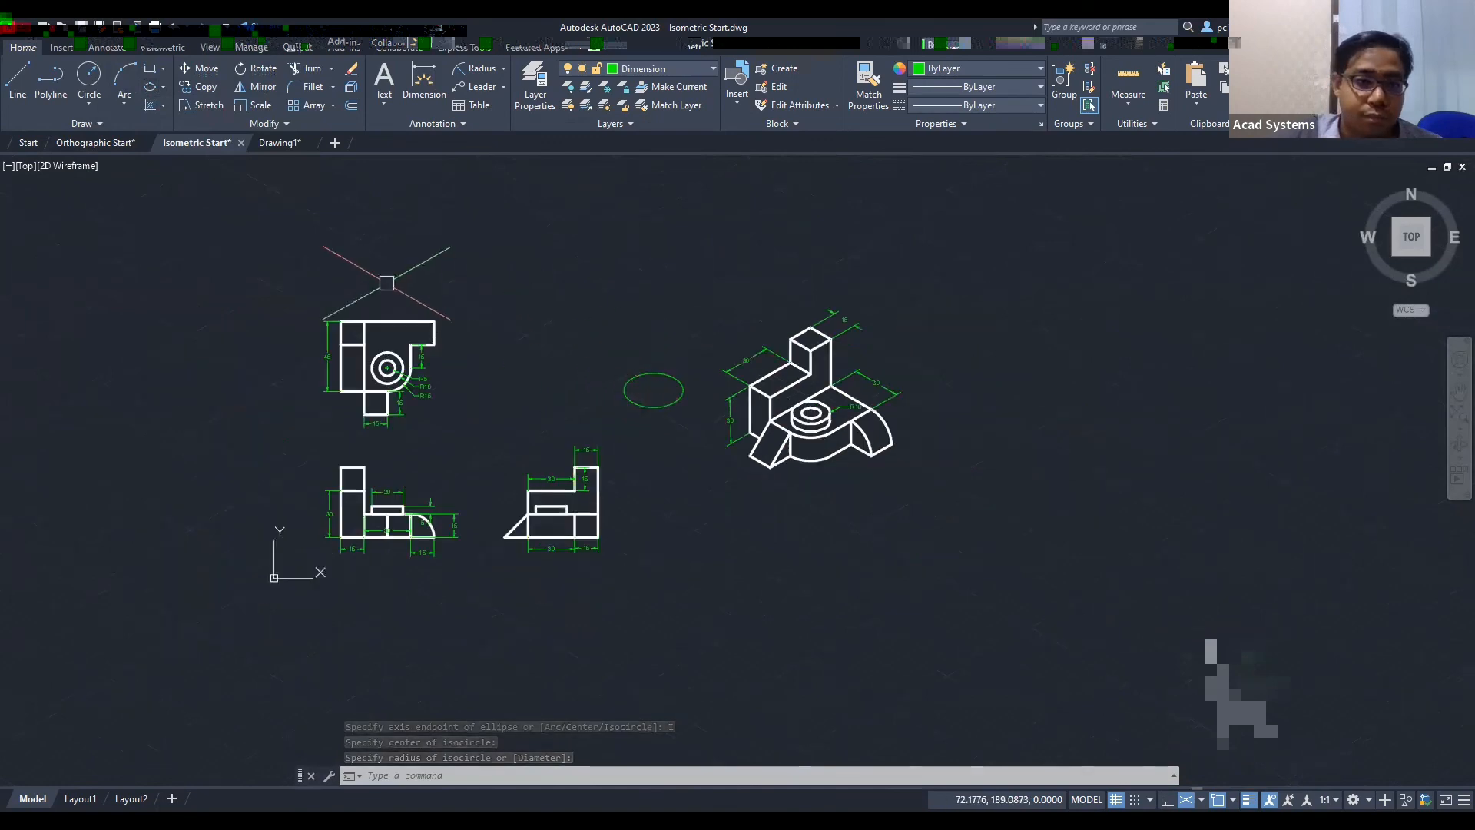
pyautogui.moveTo(487, 356); pyautogui.dragTo(440, 405, button='middle')
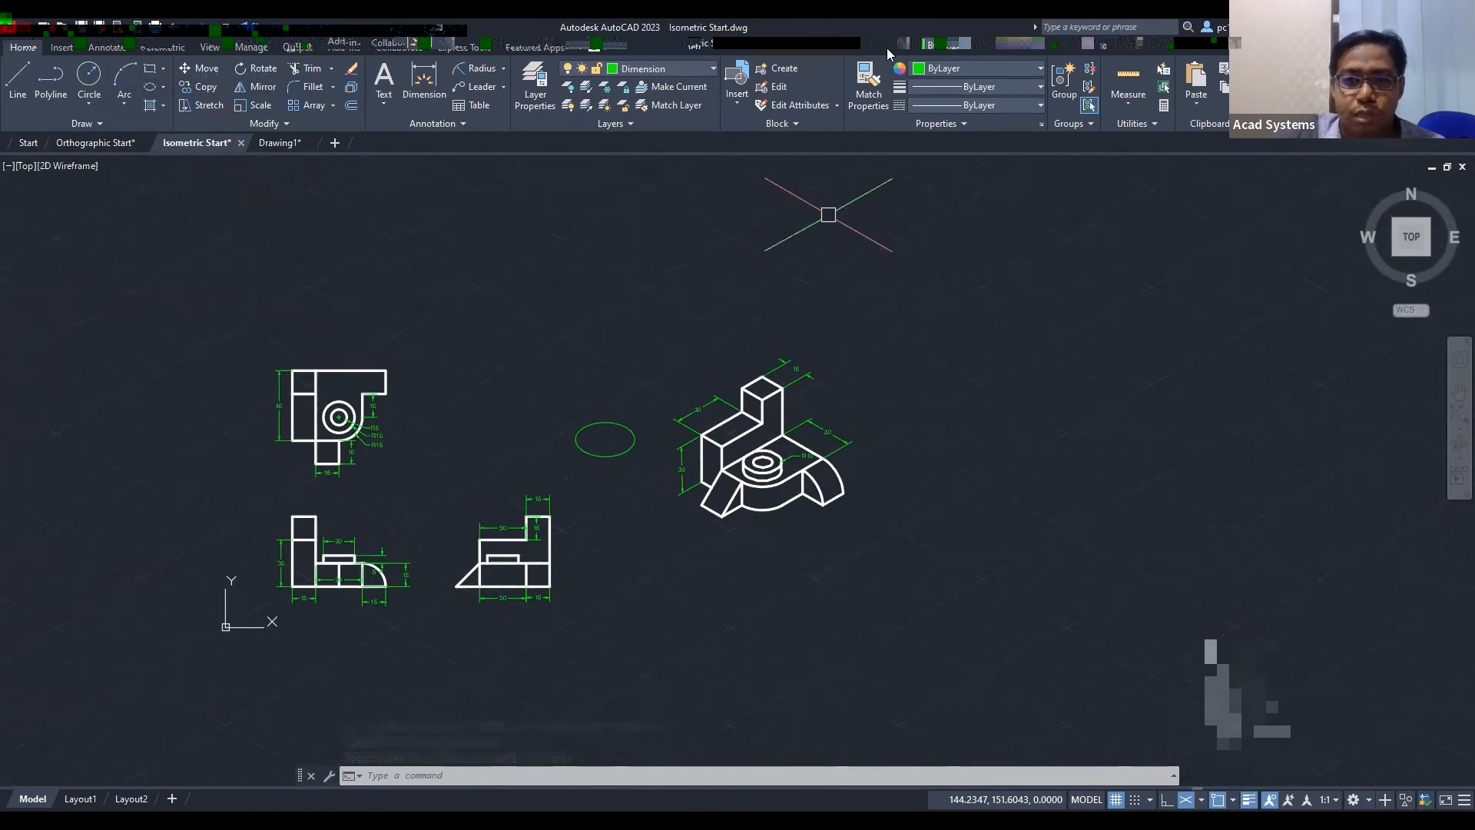
pyautogui.click(93, 143)
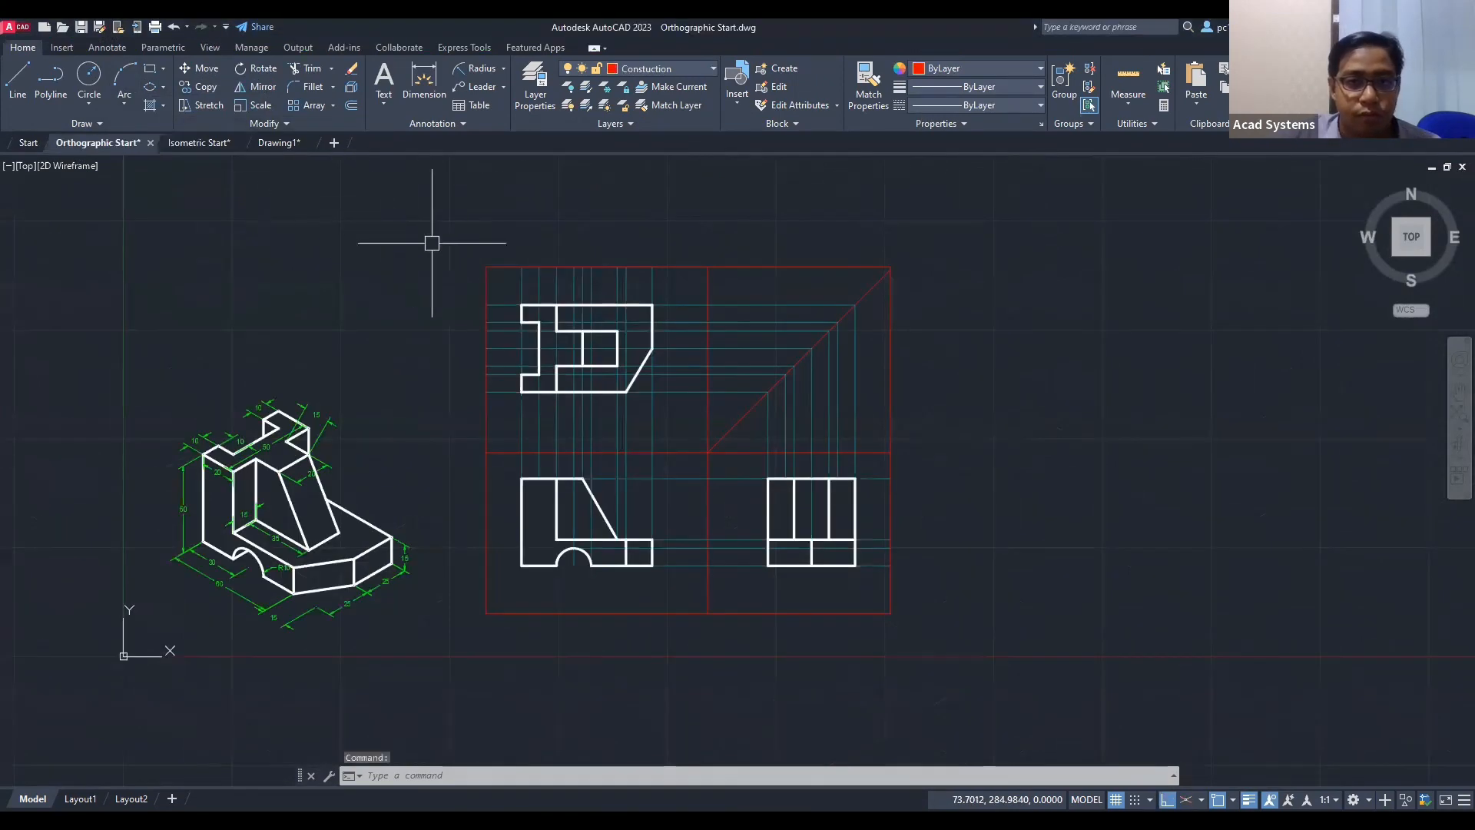
pyautogui.scroll(-2, 440, 266)
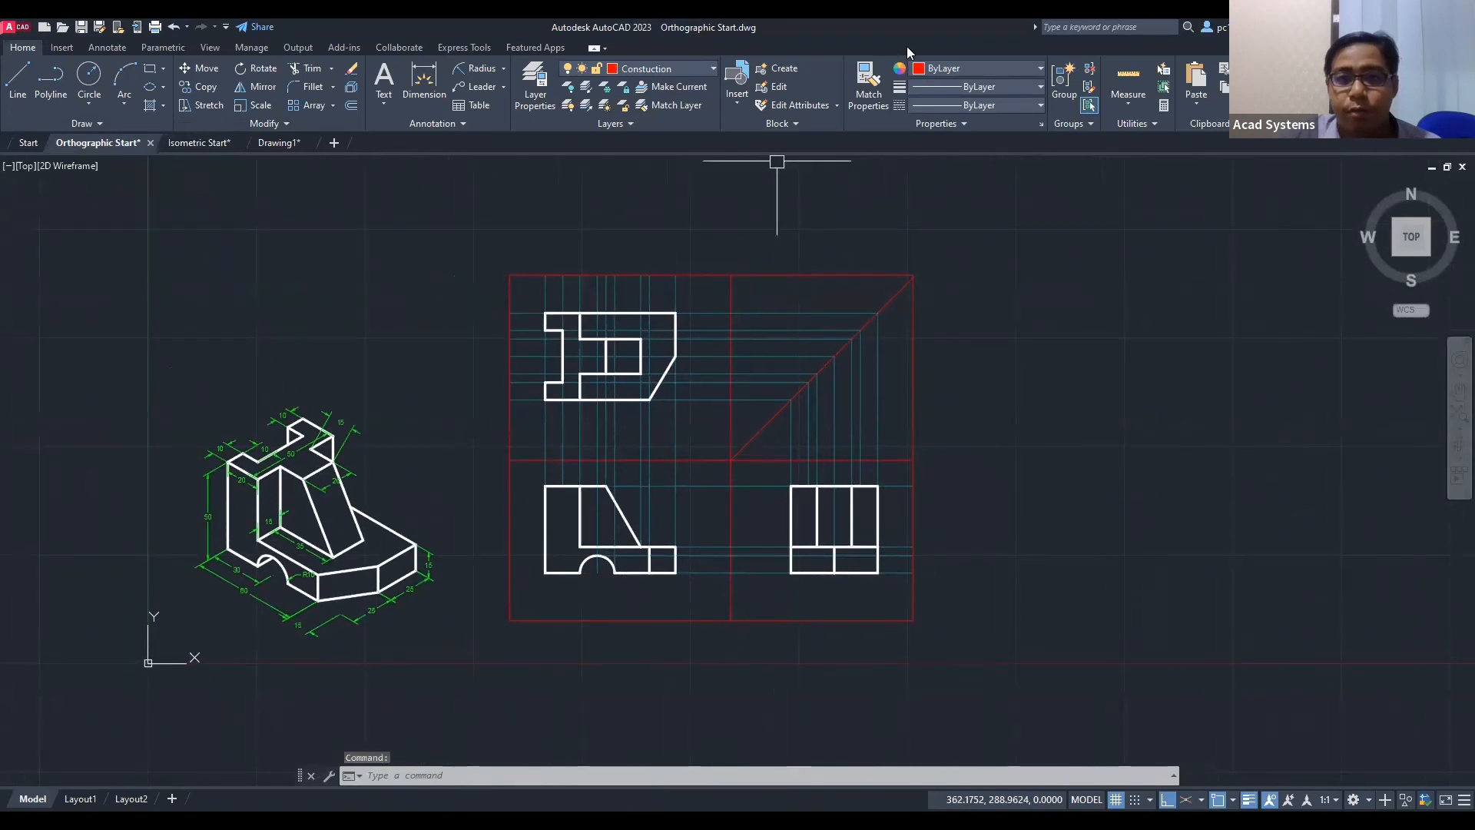